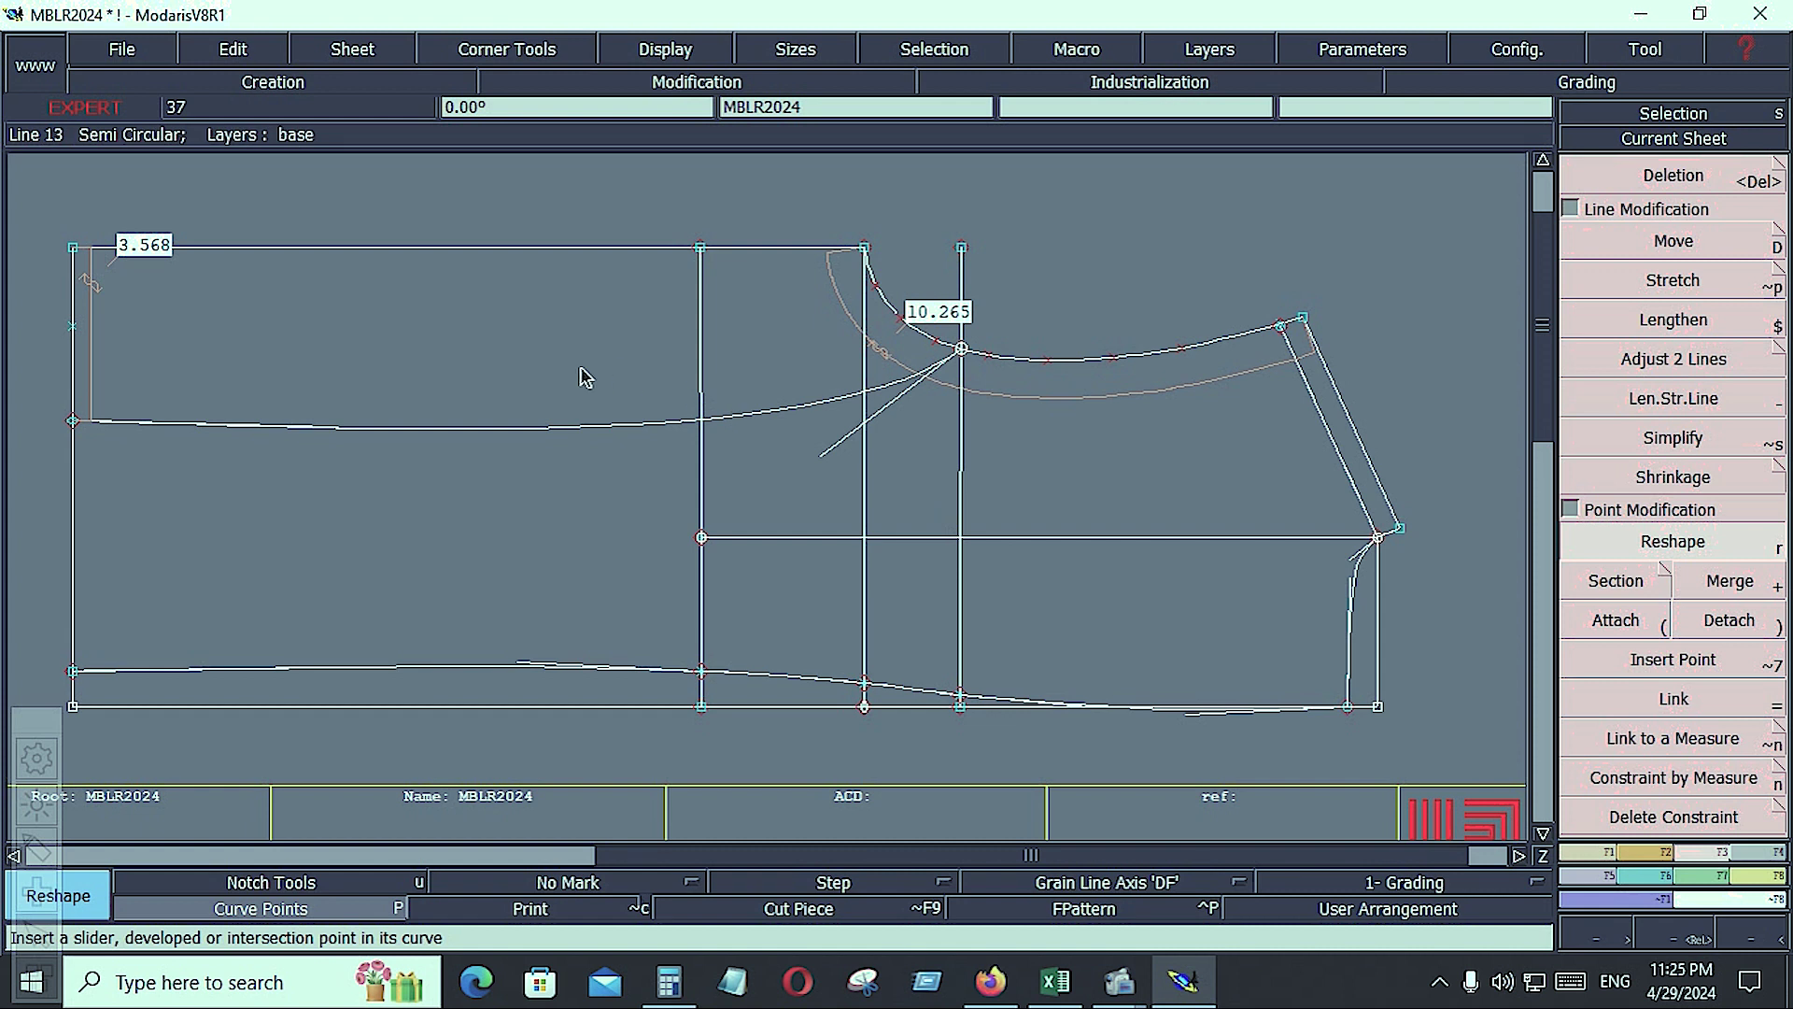
Add a dynamic length measurement from the vertical chest line to the armhole curve point where the panel seam starts
key("Home")
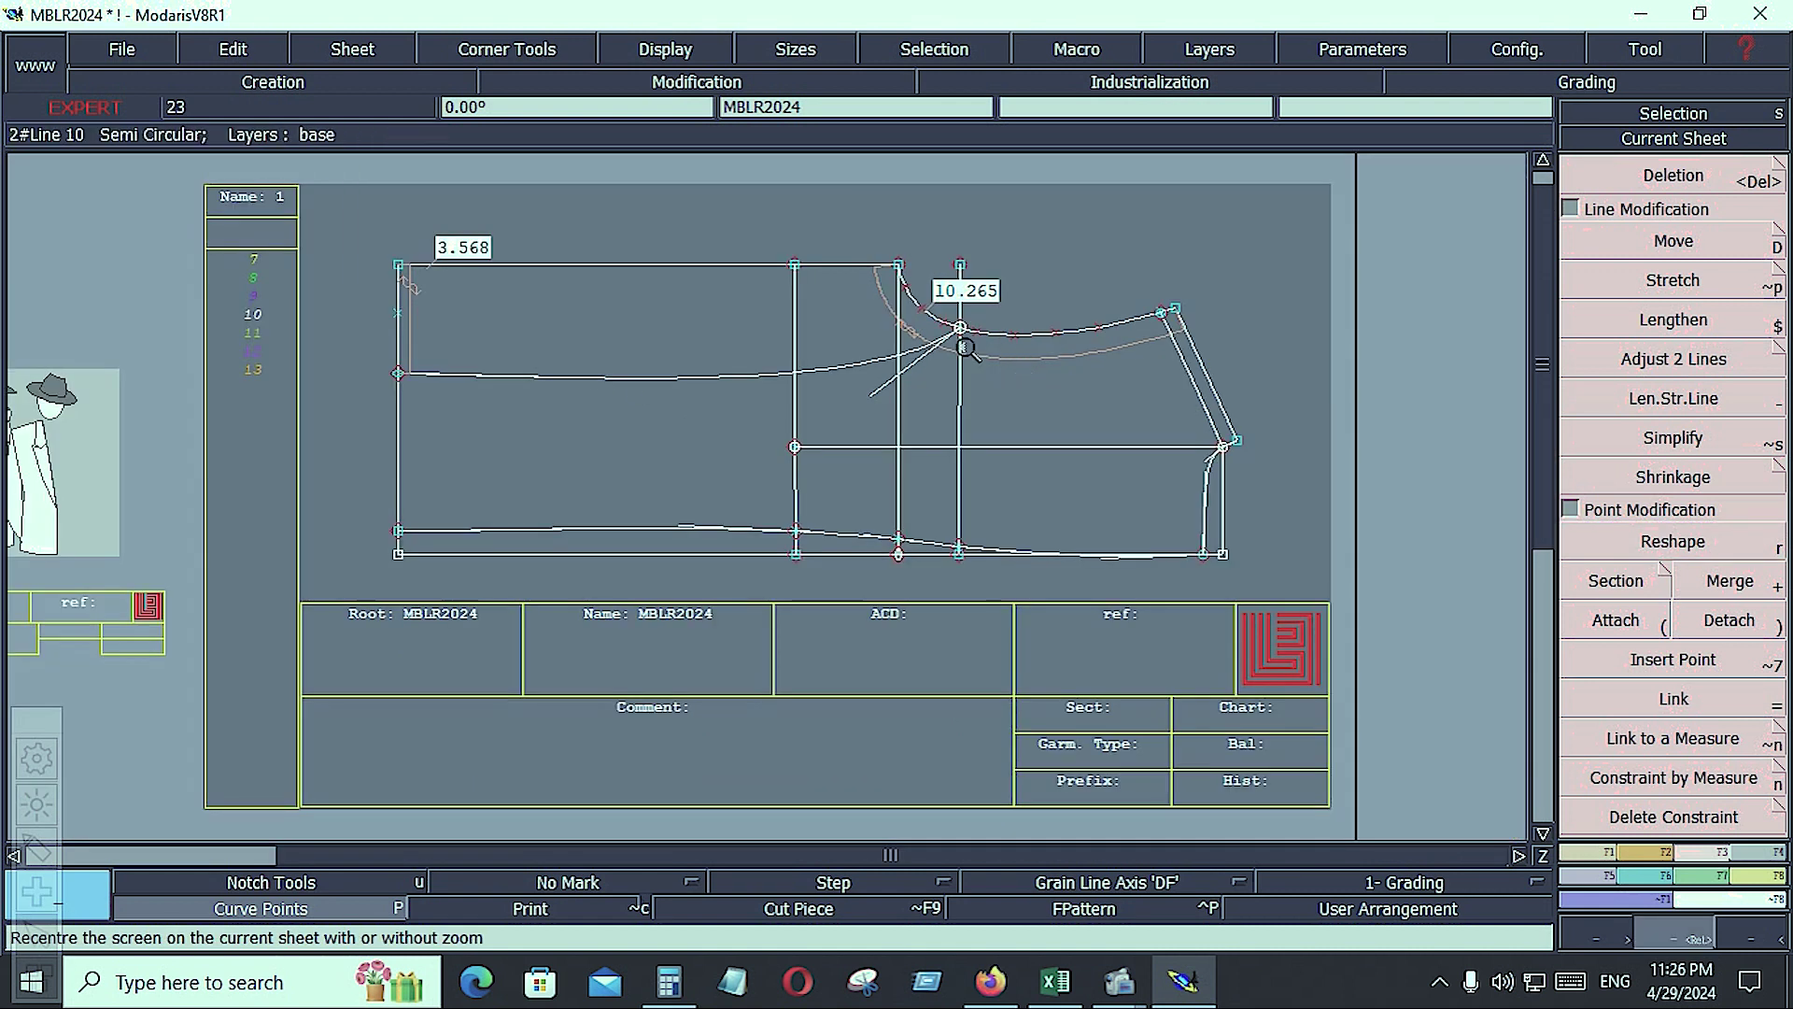
left_click(1776, 878)
left_click(1770, 374)
key("ctrl")
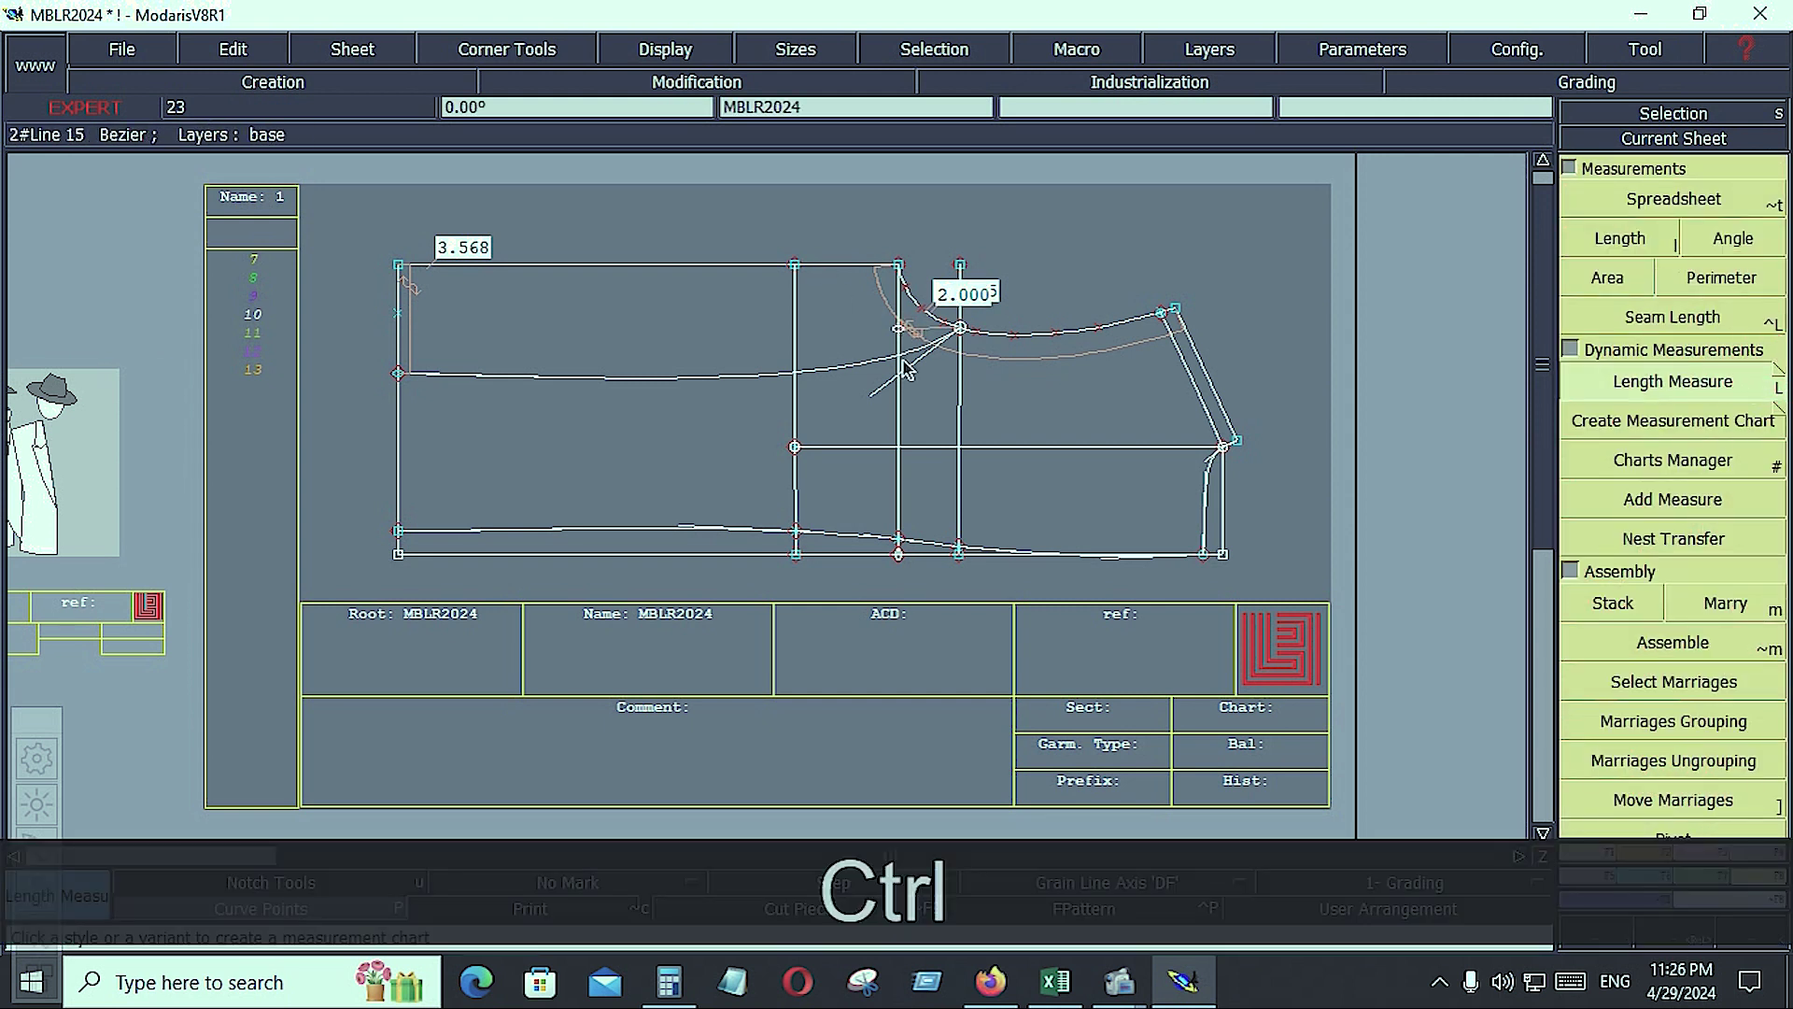
key("Return")
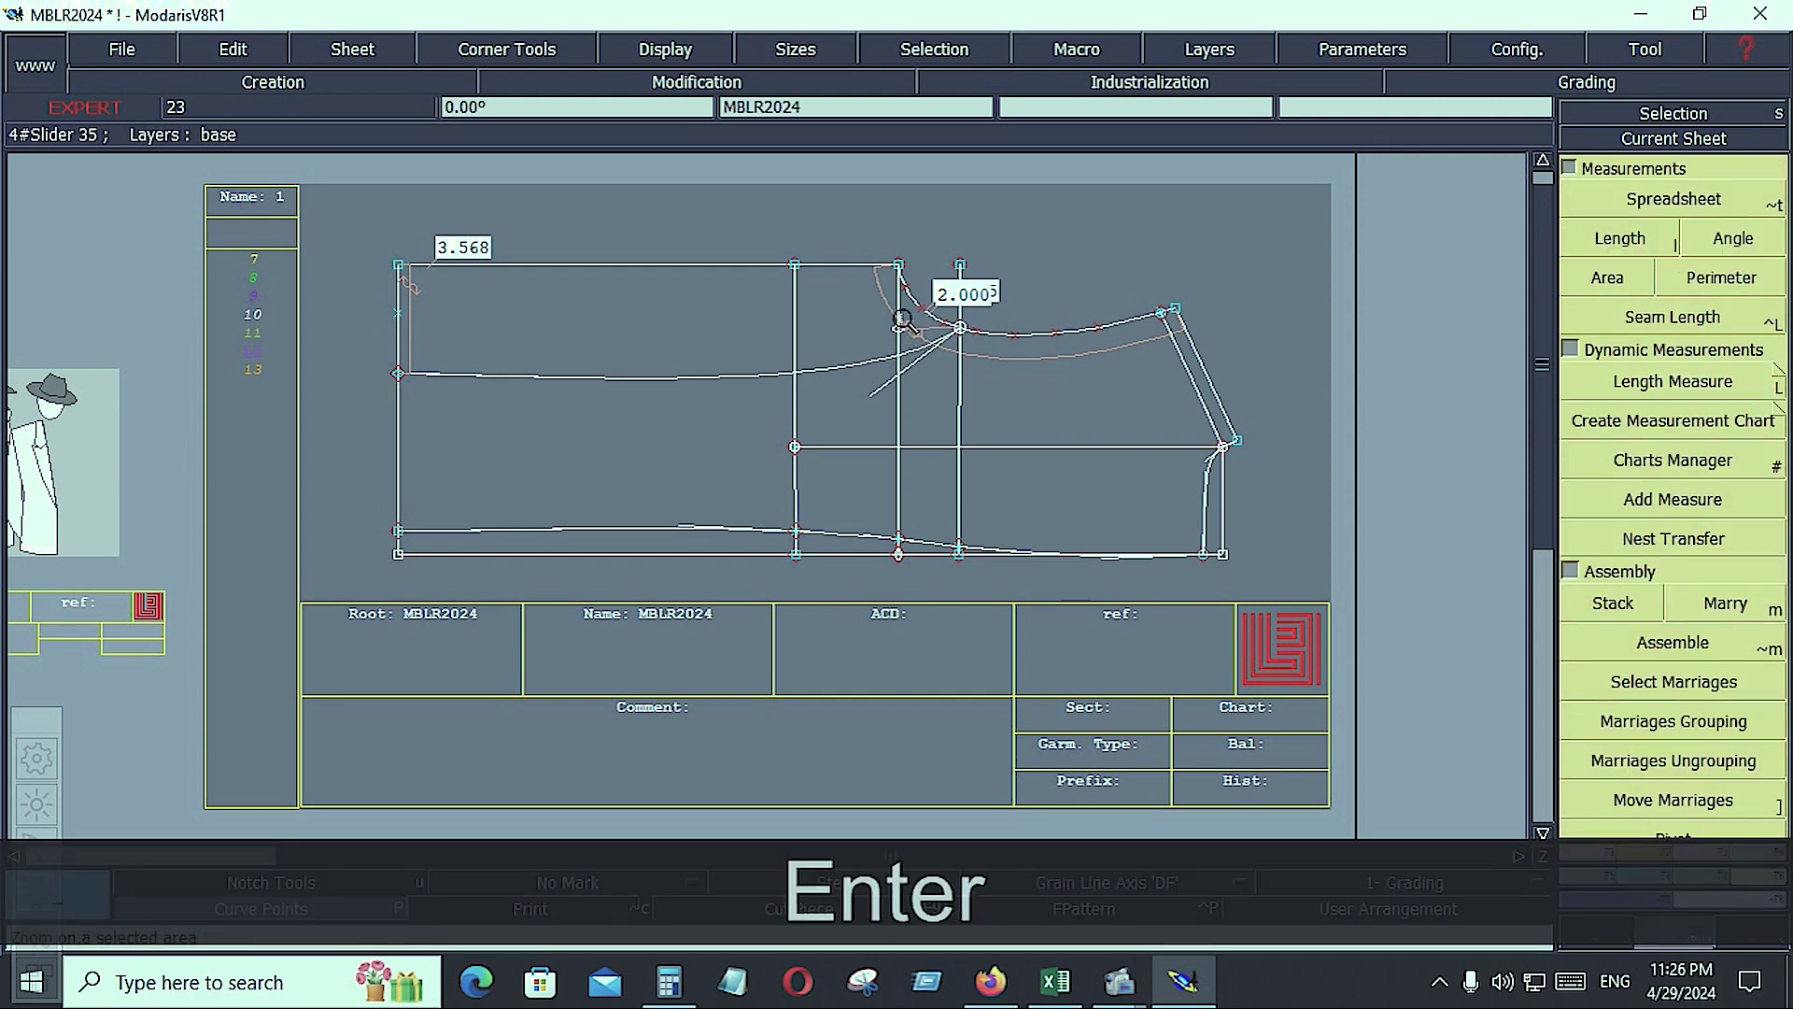
left_click(858, 229)
left_click(1027, 447)
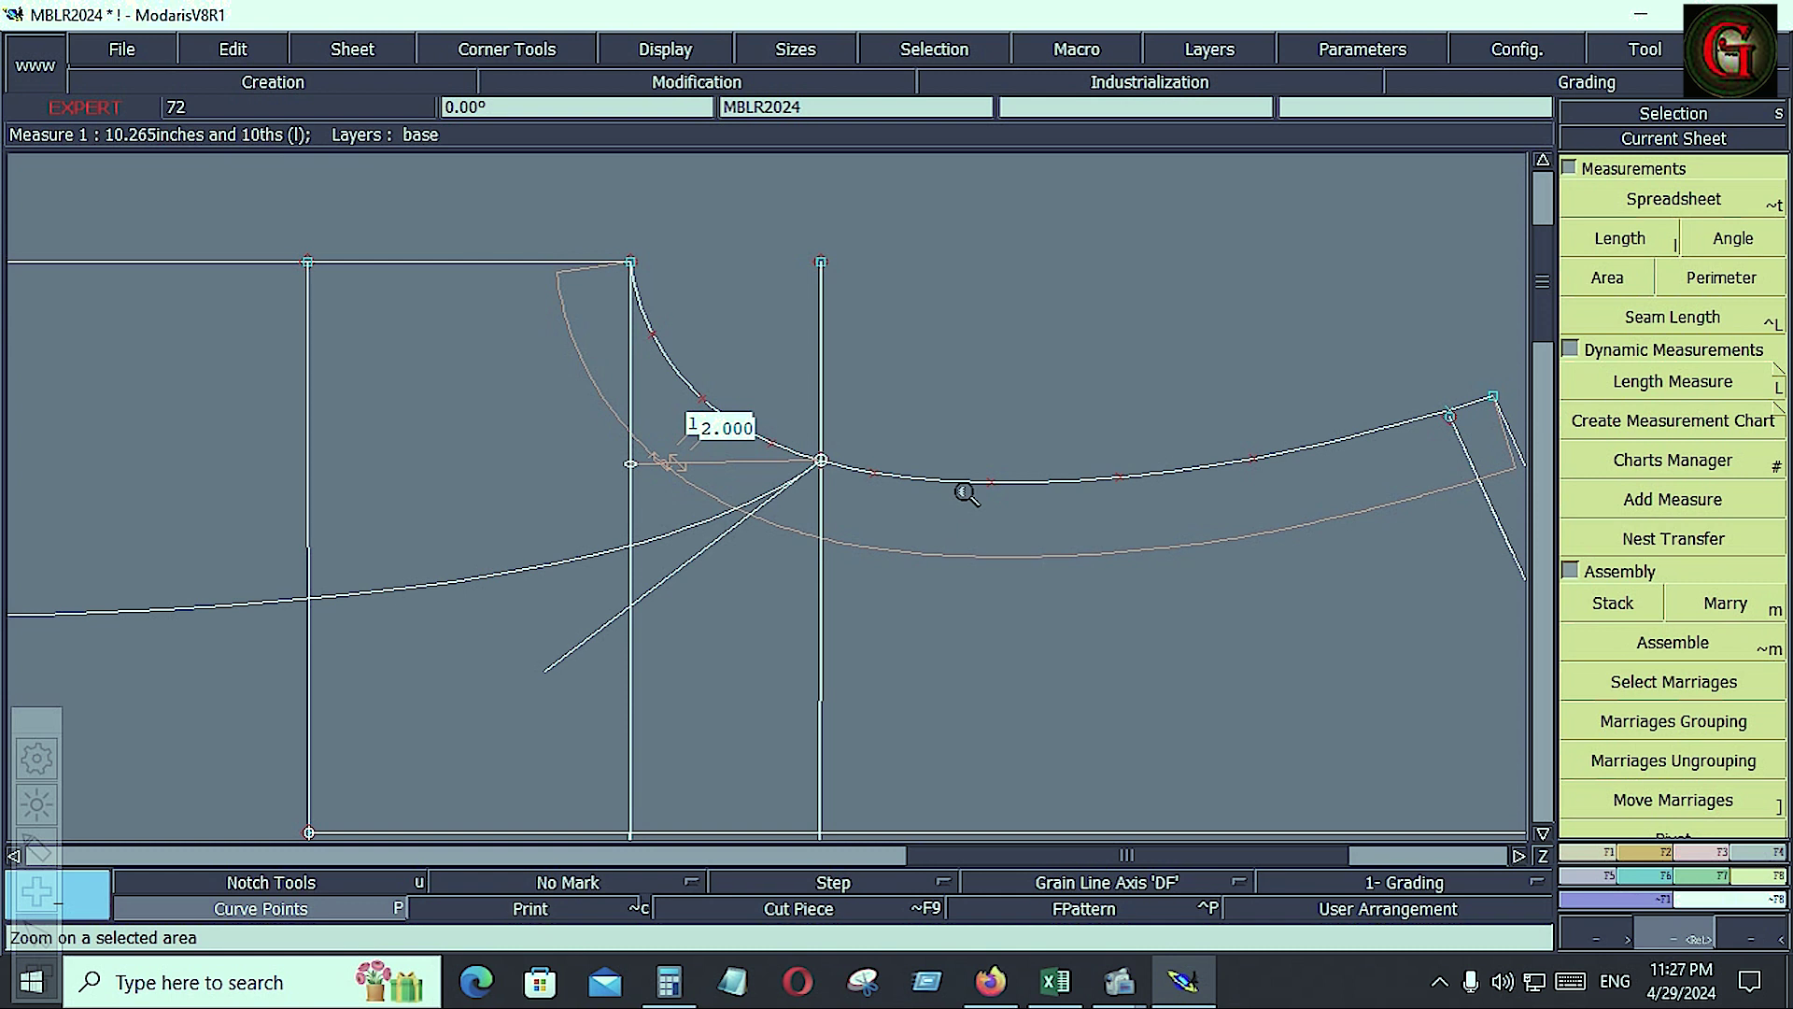
key("Home")
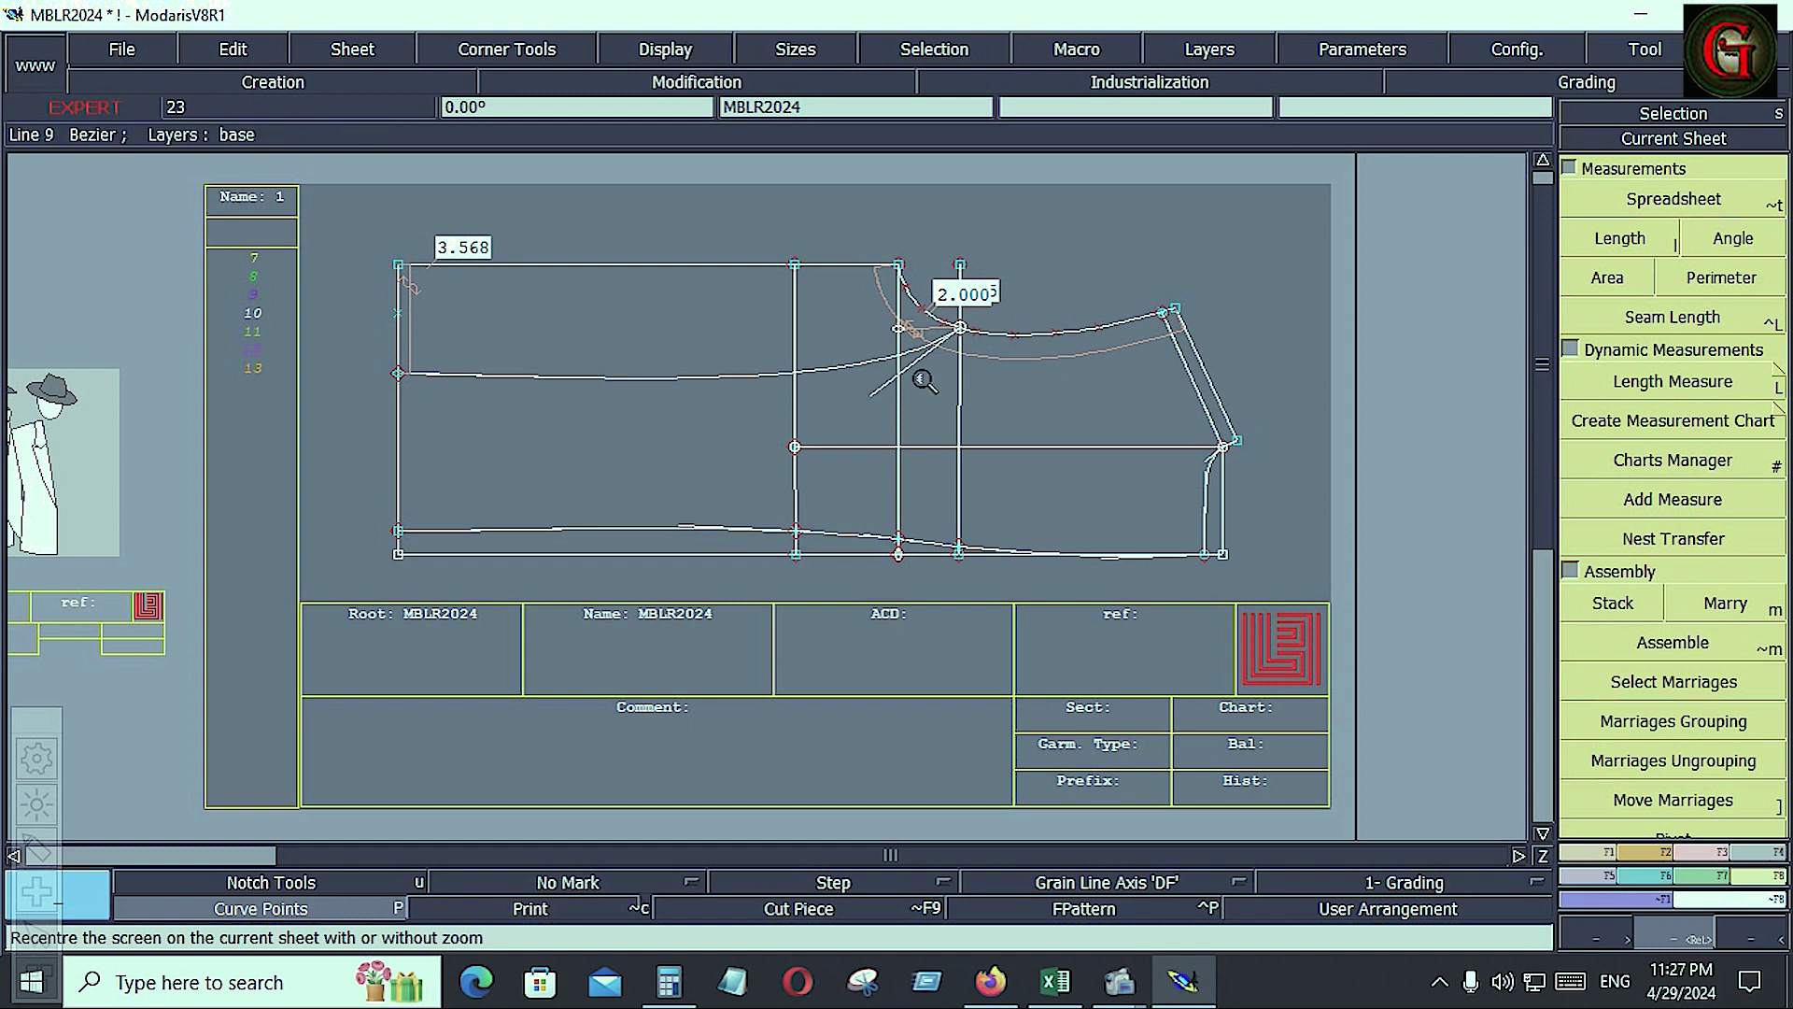
Switch to Excel and review the men's suit coat measurements chart, notes and garment sketches on Sheet3
left_click(1055, 981)
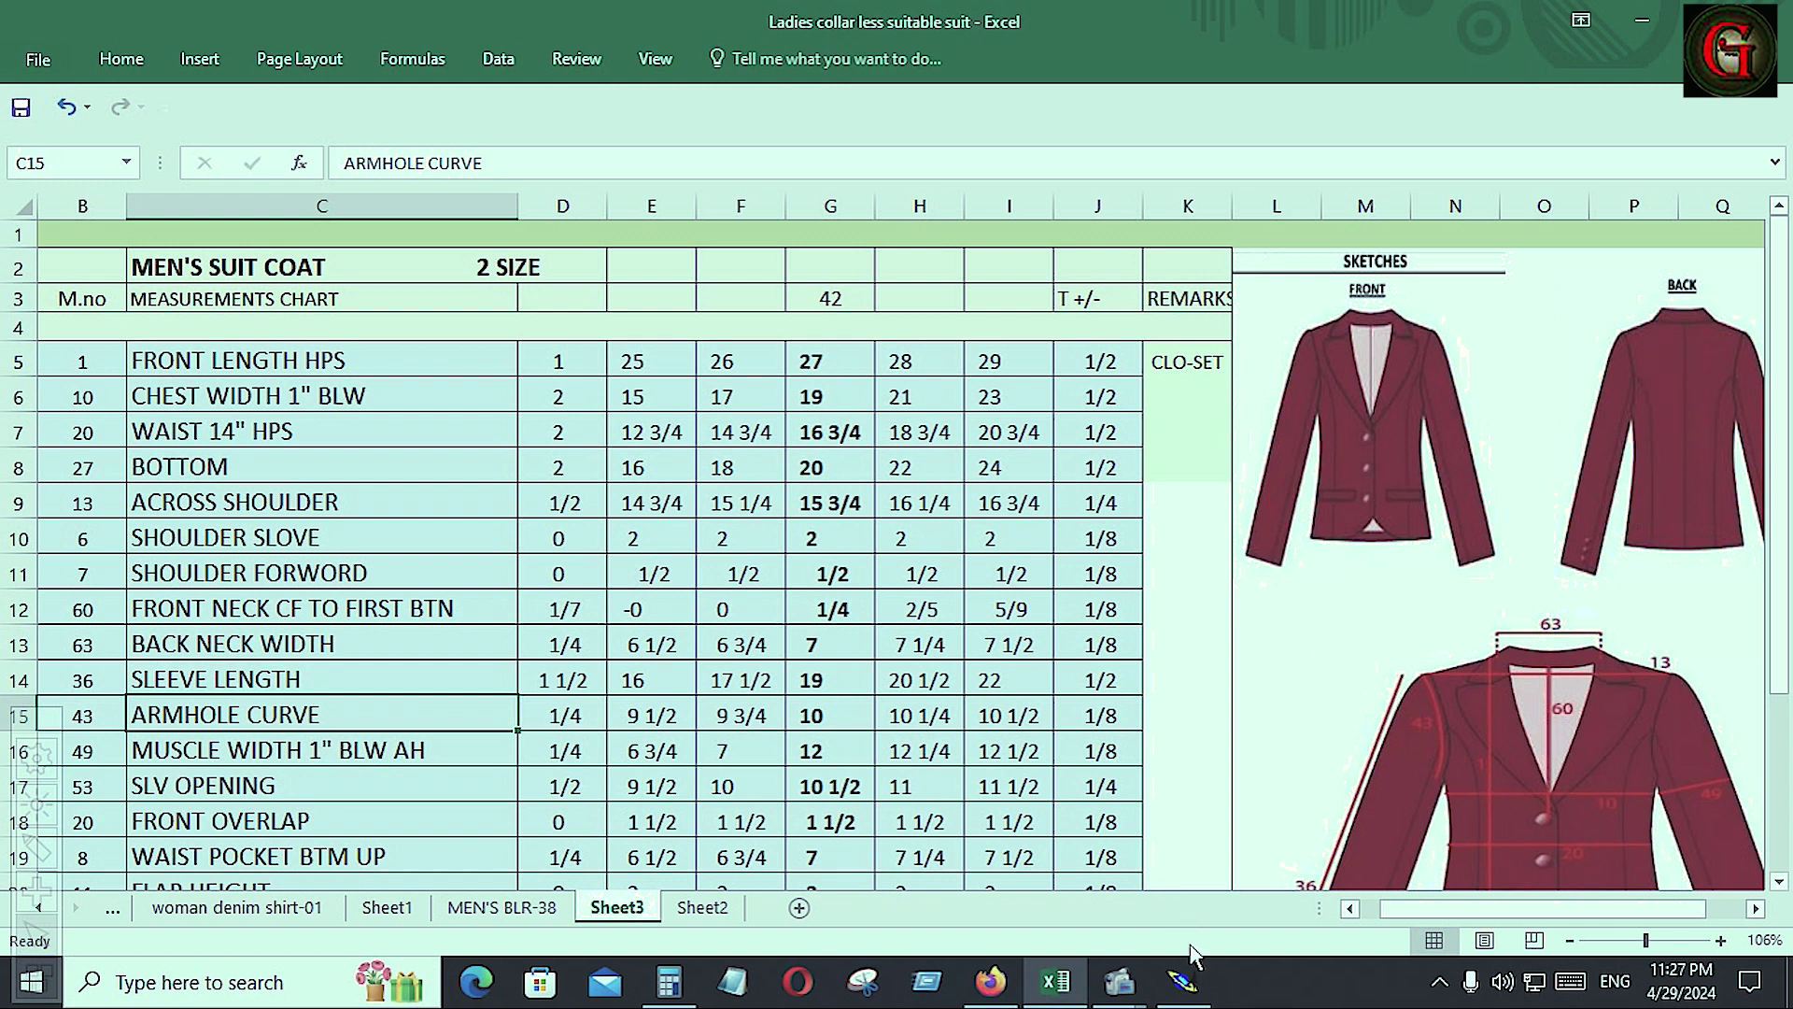
scroll(544, 745, "down", 3)
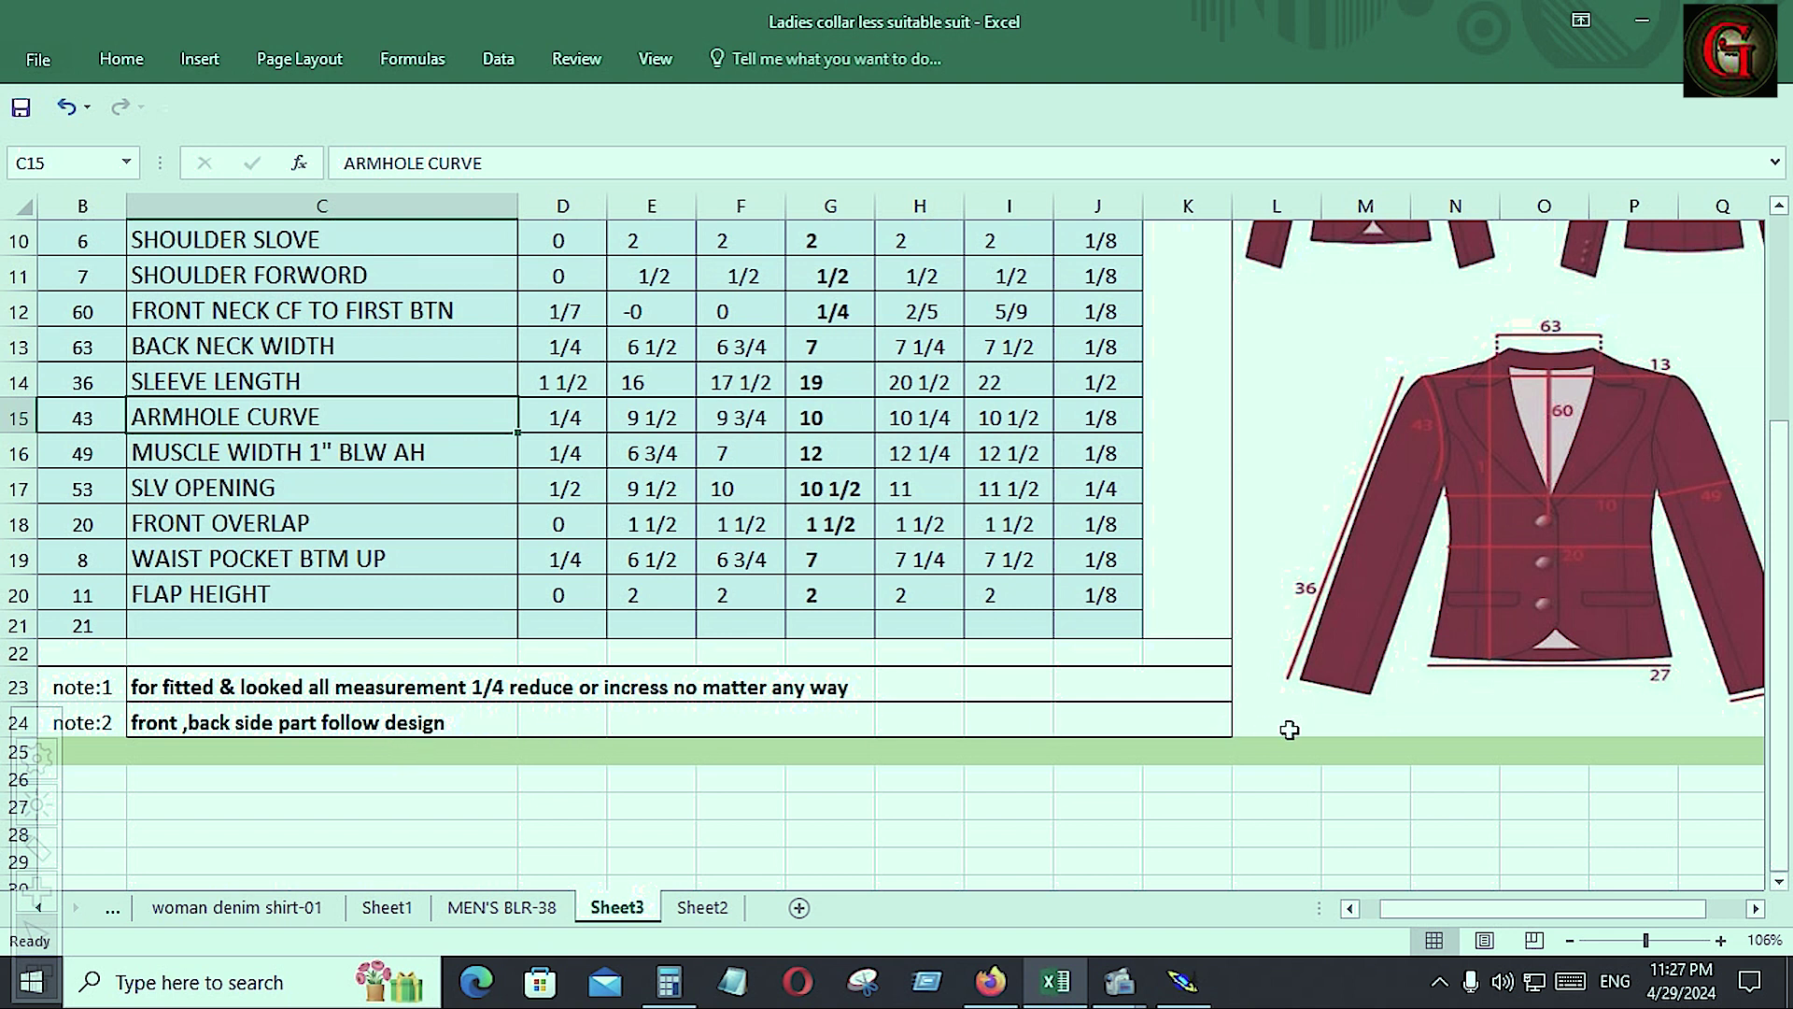
scroll(1347, 659, "up", 3)
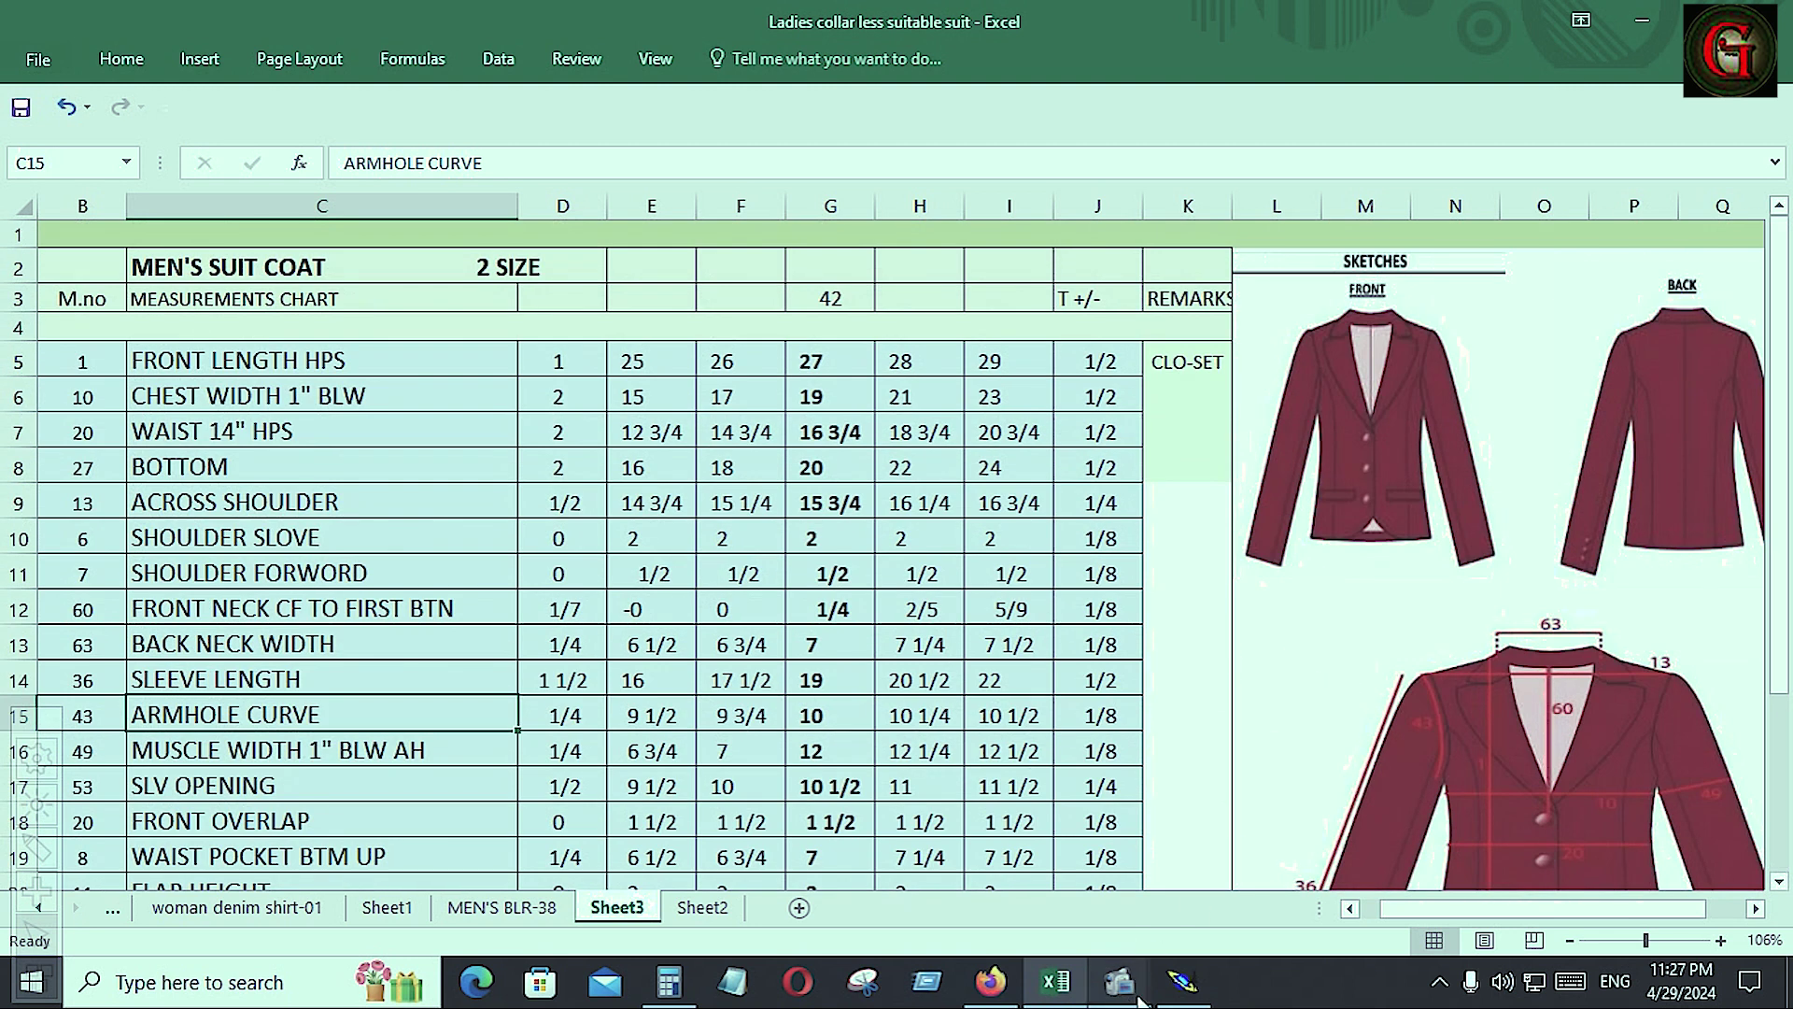
left_click(1182, 981)
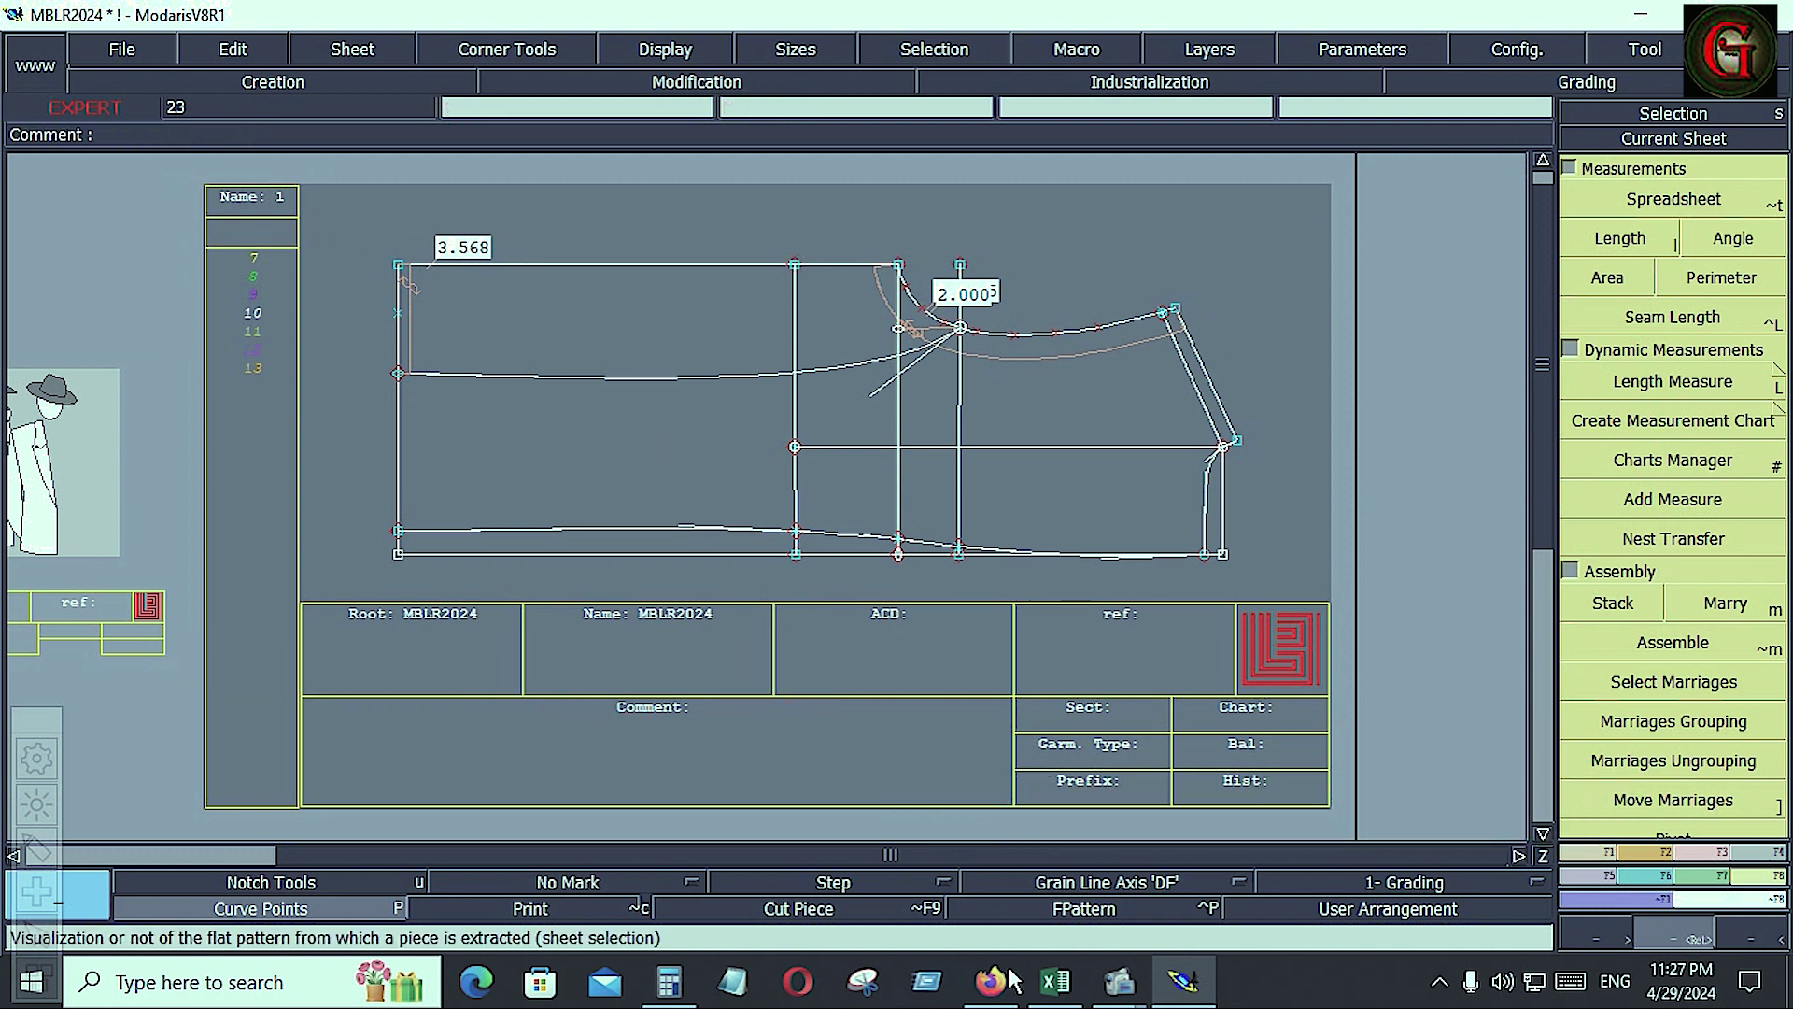
Look up the size 42 waist in the Excel chart and calculate 16.75 ÷ 2 in Calculator
left_click(1071, 994)
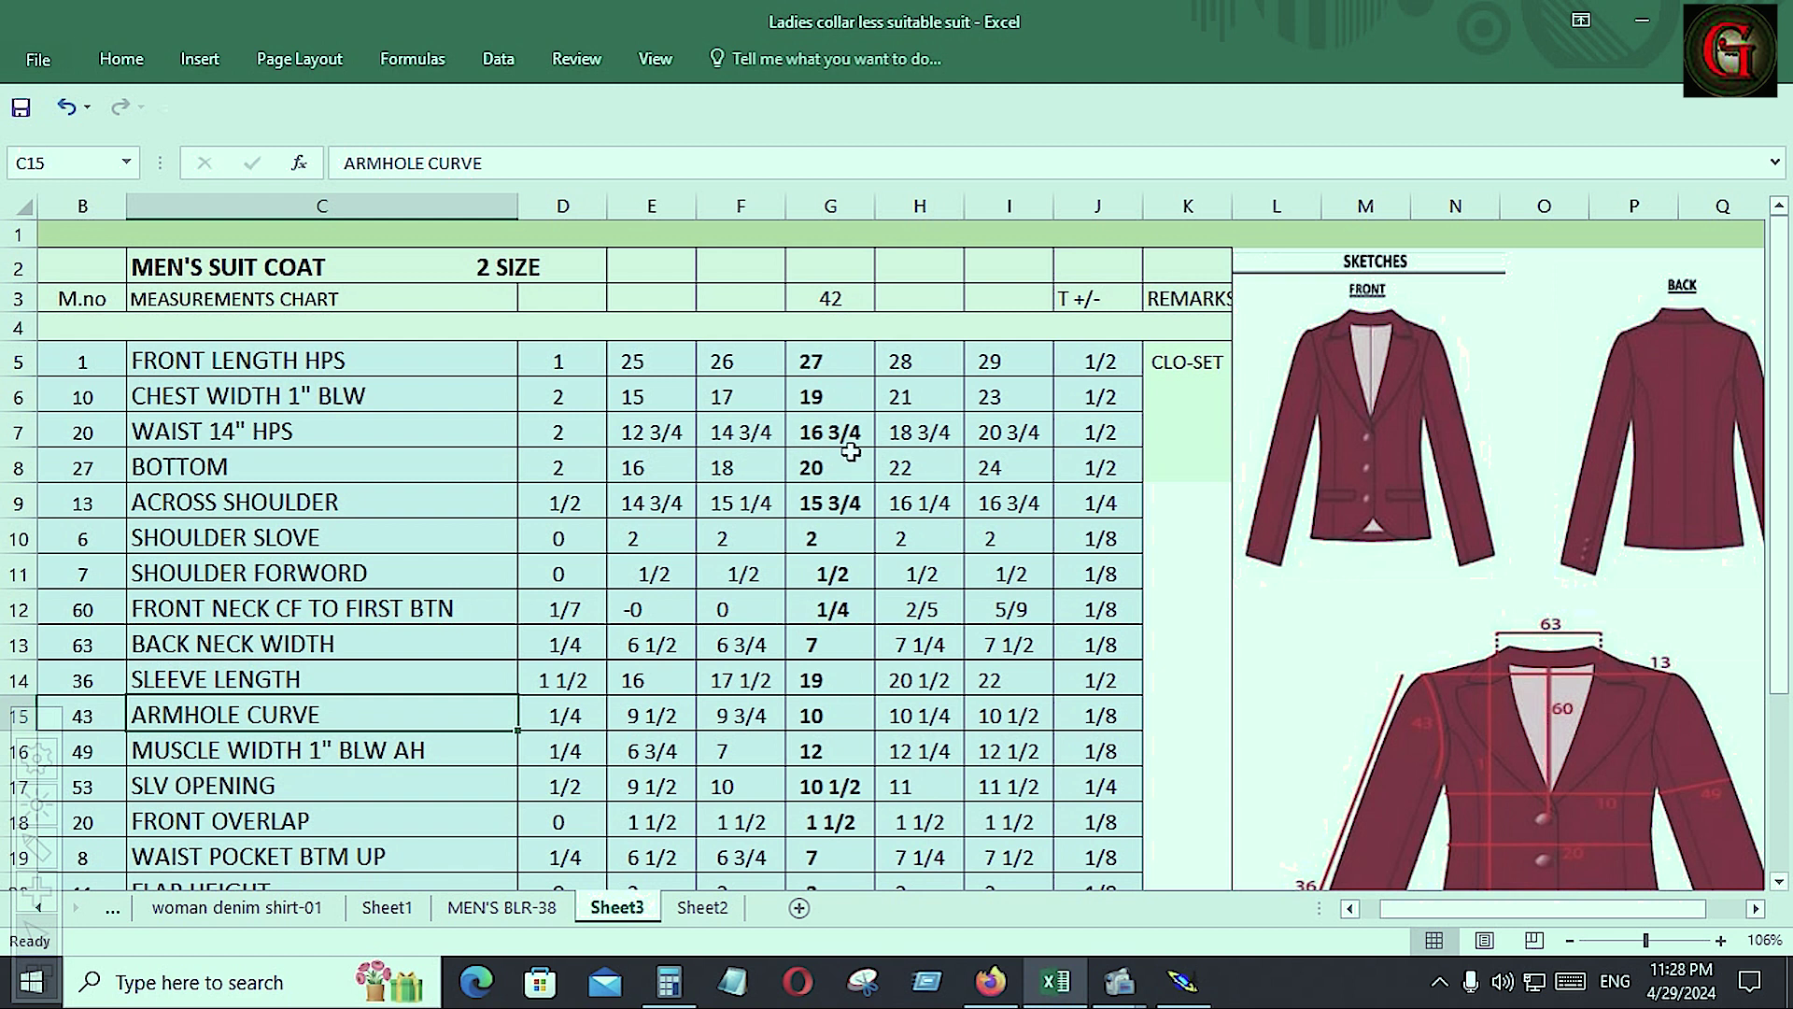
left_click(669, 980)
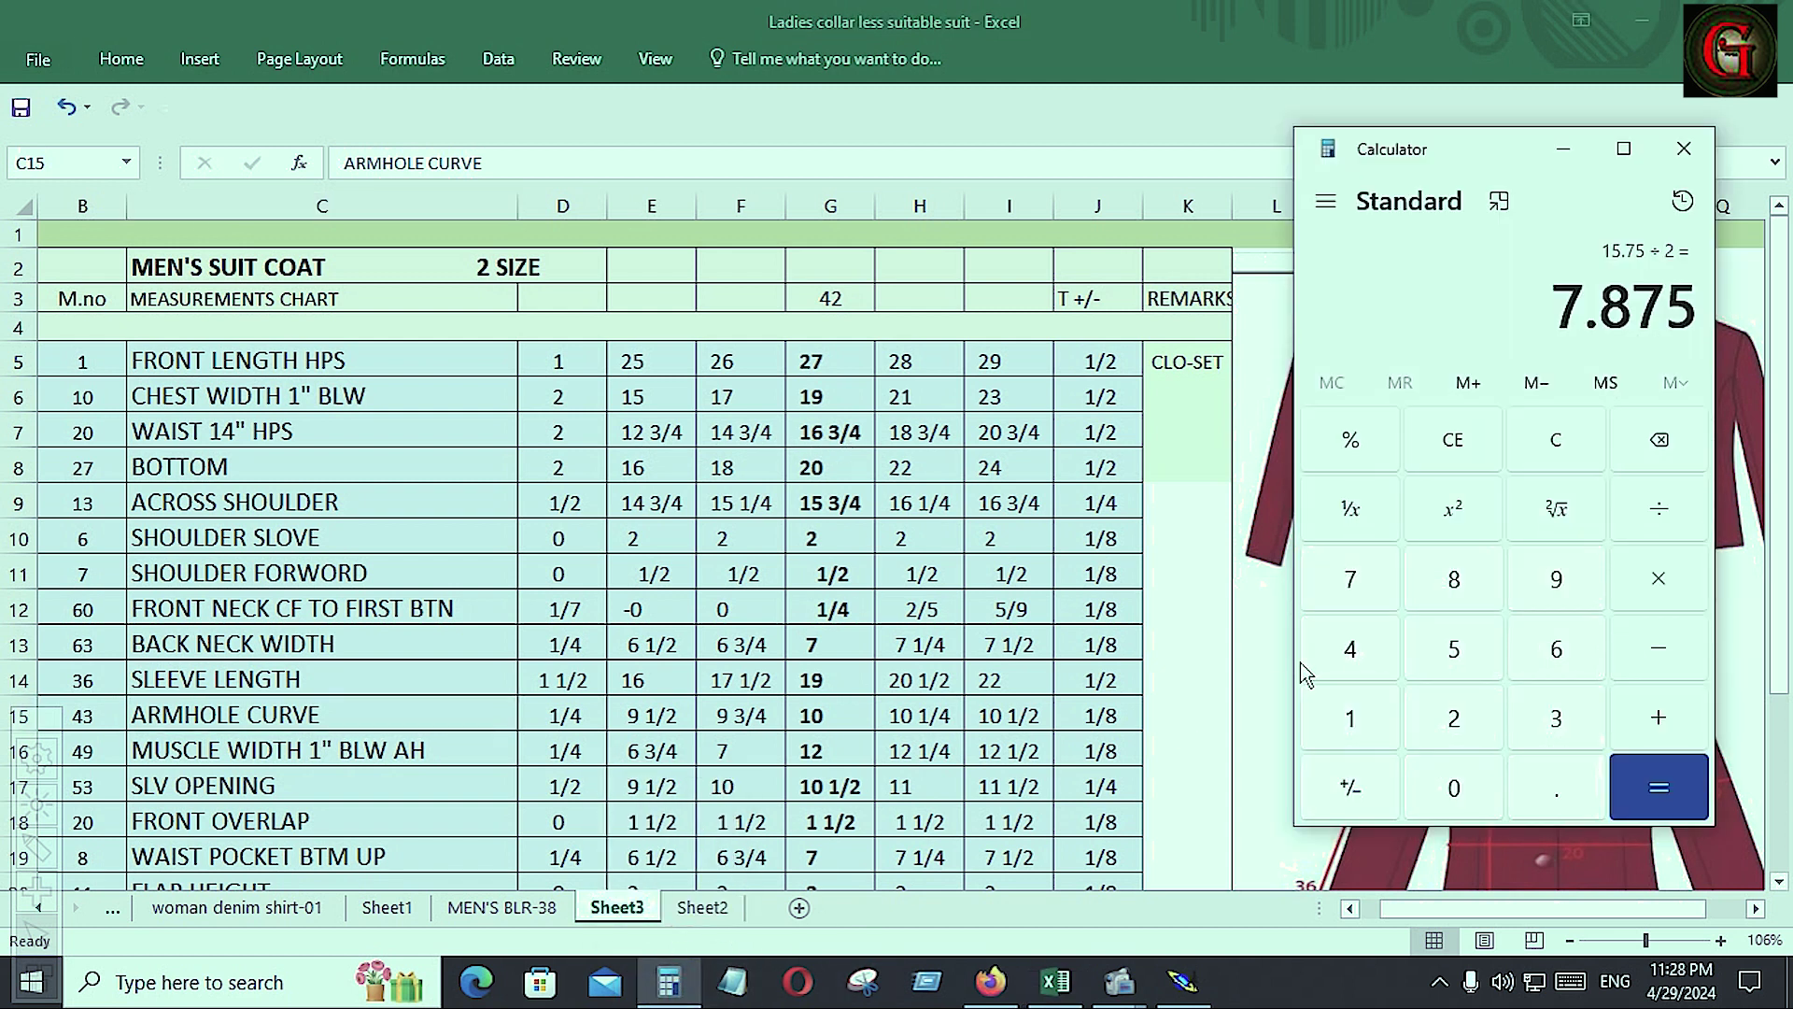
left_click(1556, 439)
left_click(1350, 719)
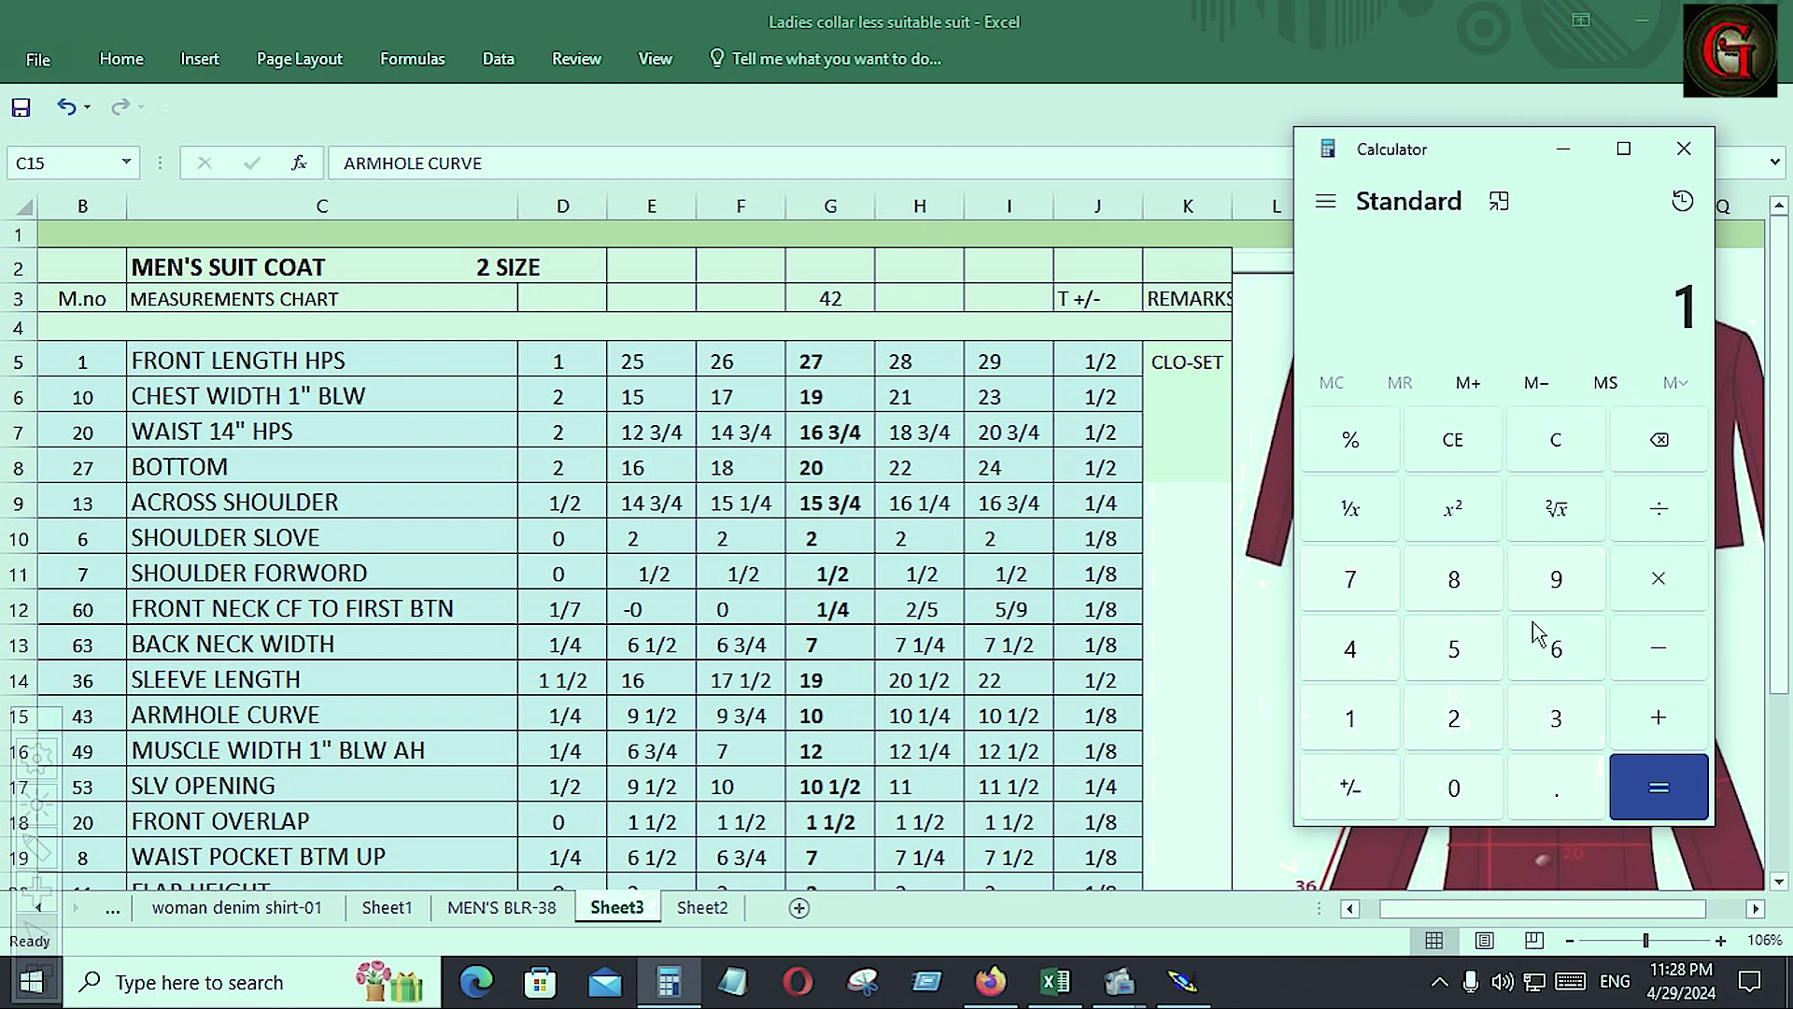
left_click(1550, 646)
left_click(1551, 794)
left_click(1351, 584)
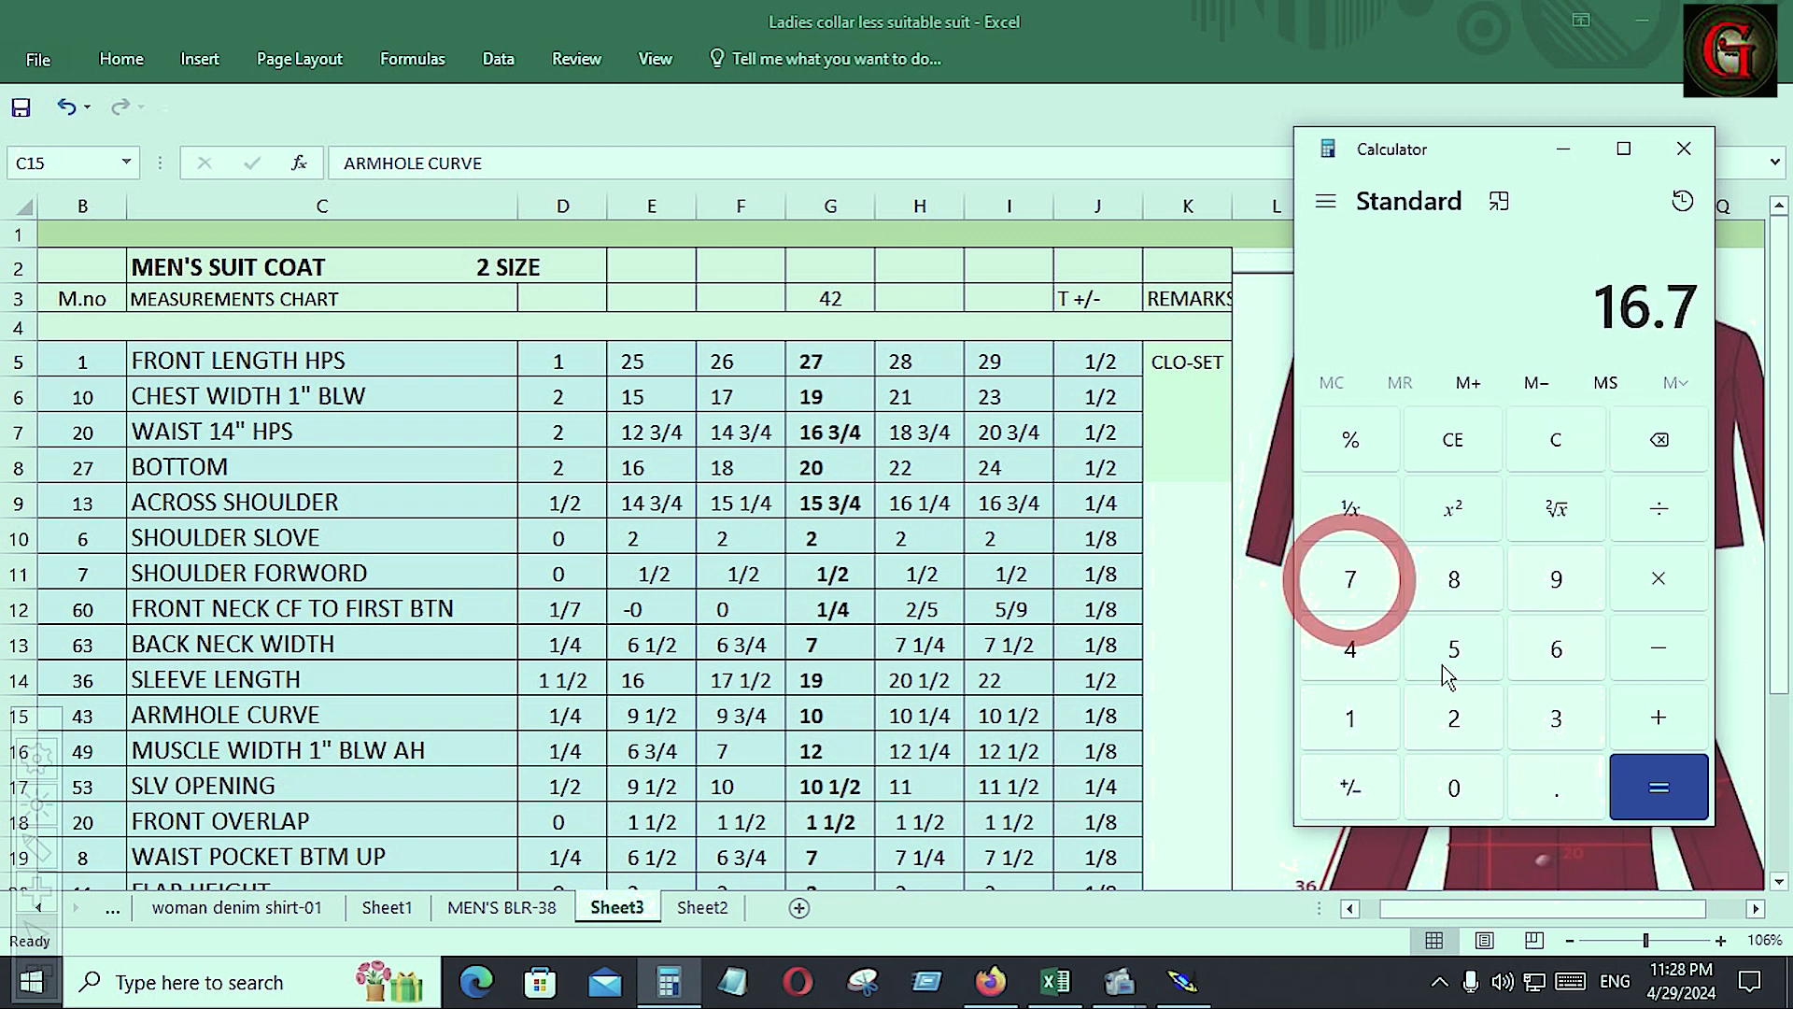
left_click(1455, 649)
left_click(1658, 512)
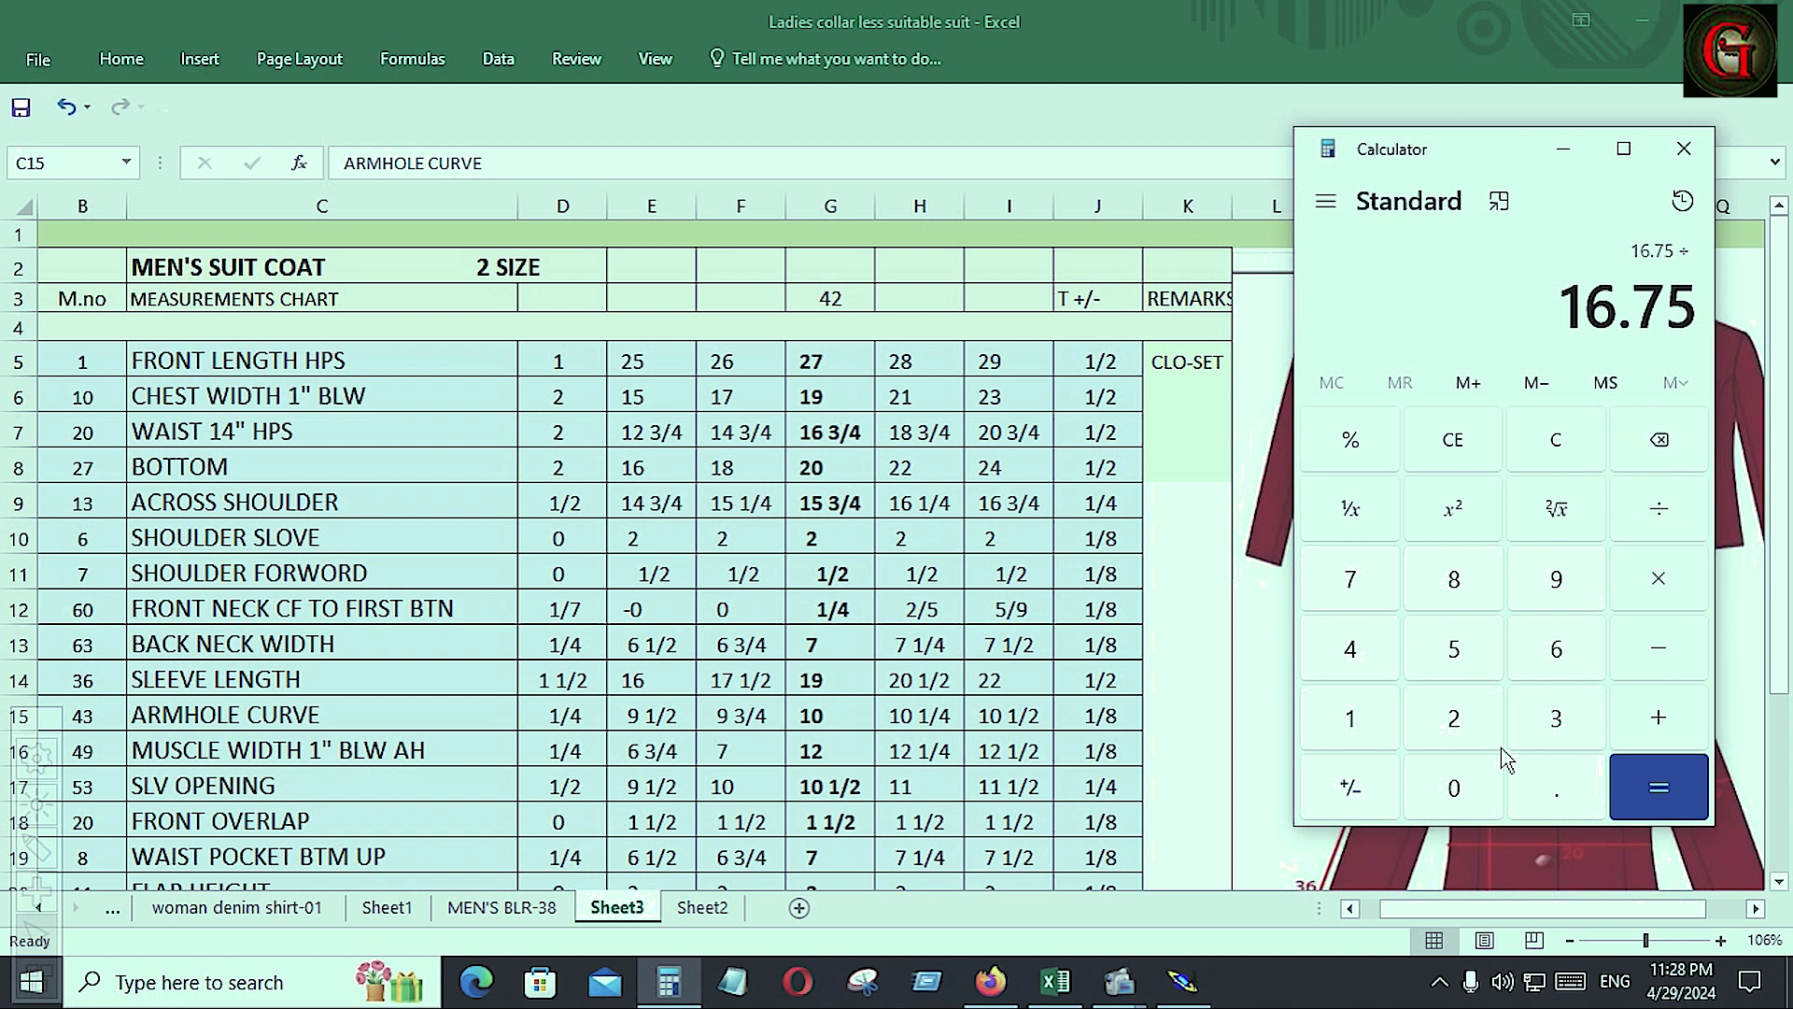
left_click(1453, 718)
left_click(1659, 788)
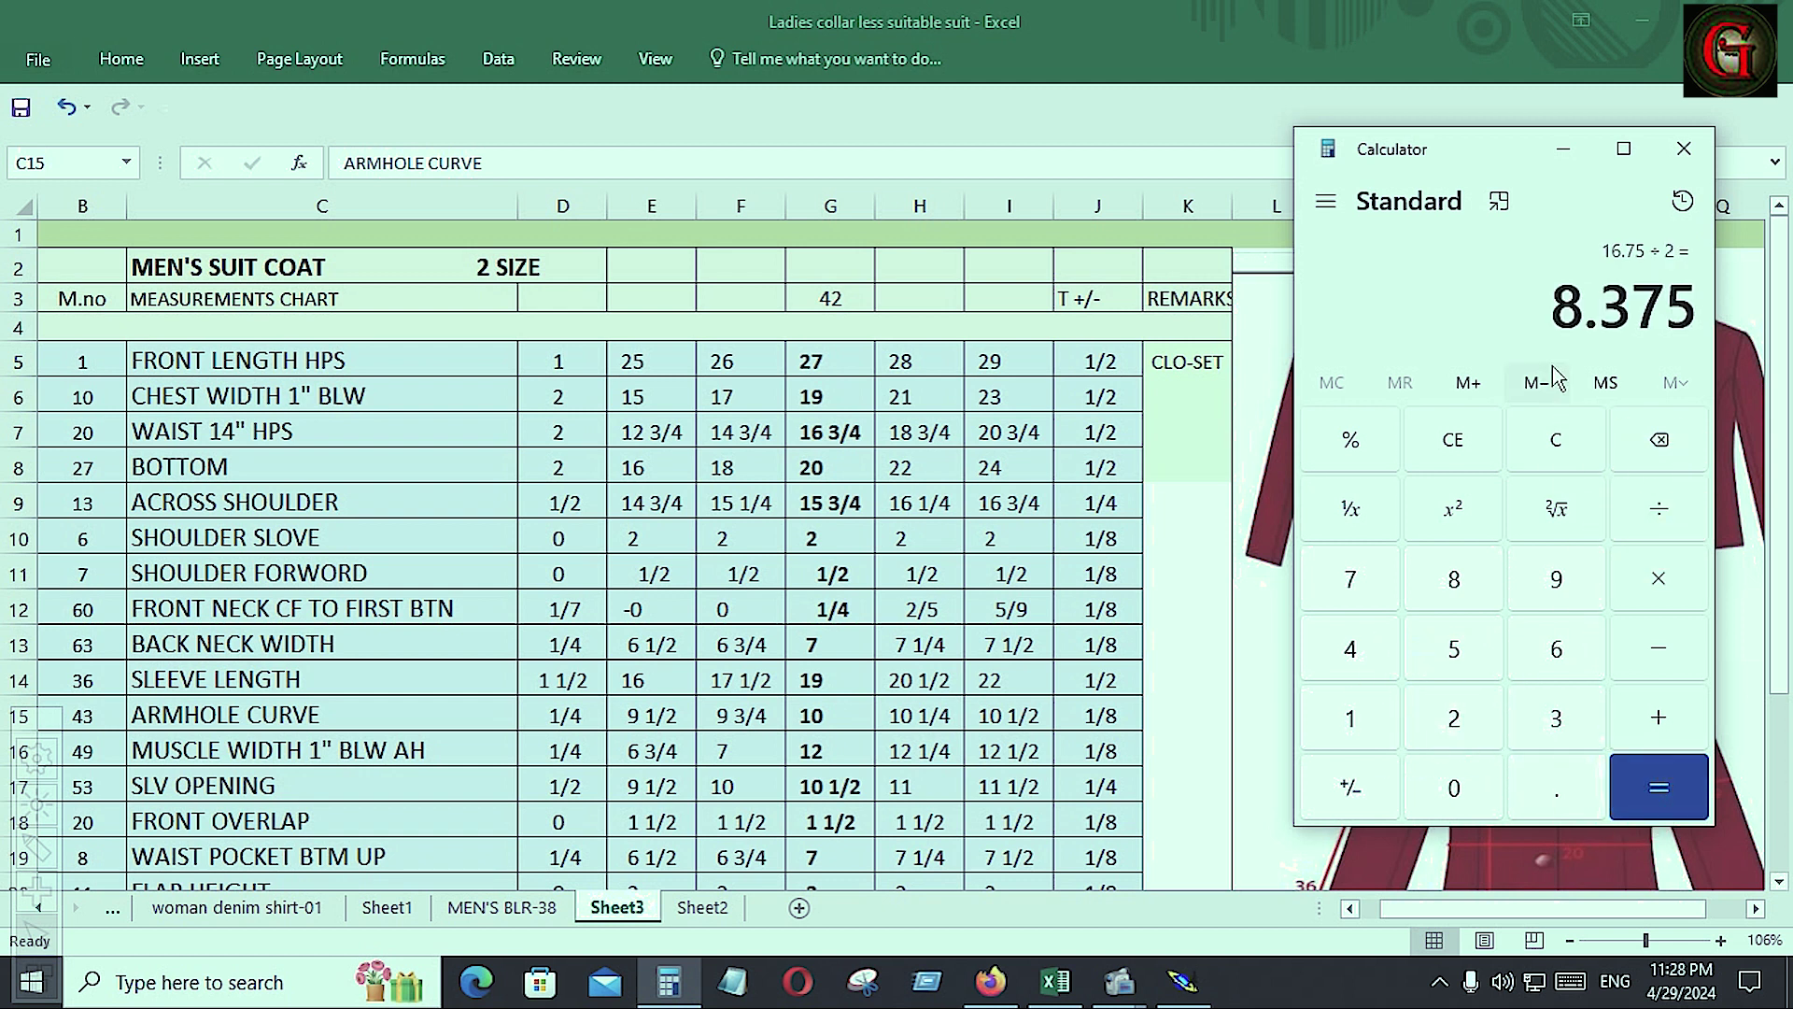
left_click(1562, 148)
Switch to Modaris and place a developed point on the waist line at a curve length of 8.375 from the centre line
key("alt+Tab")
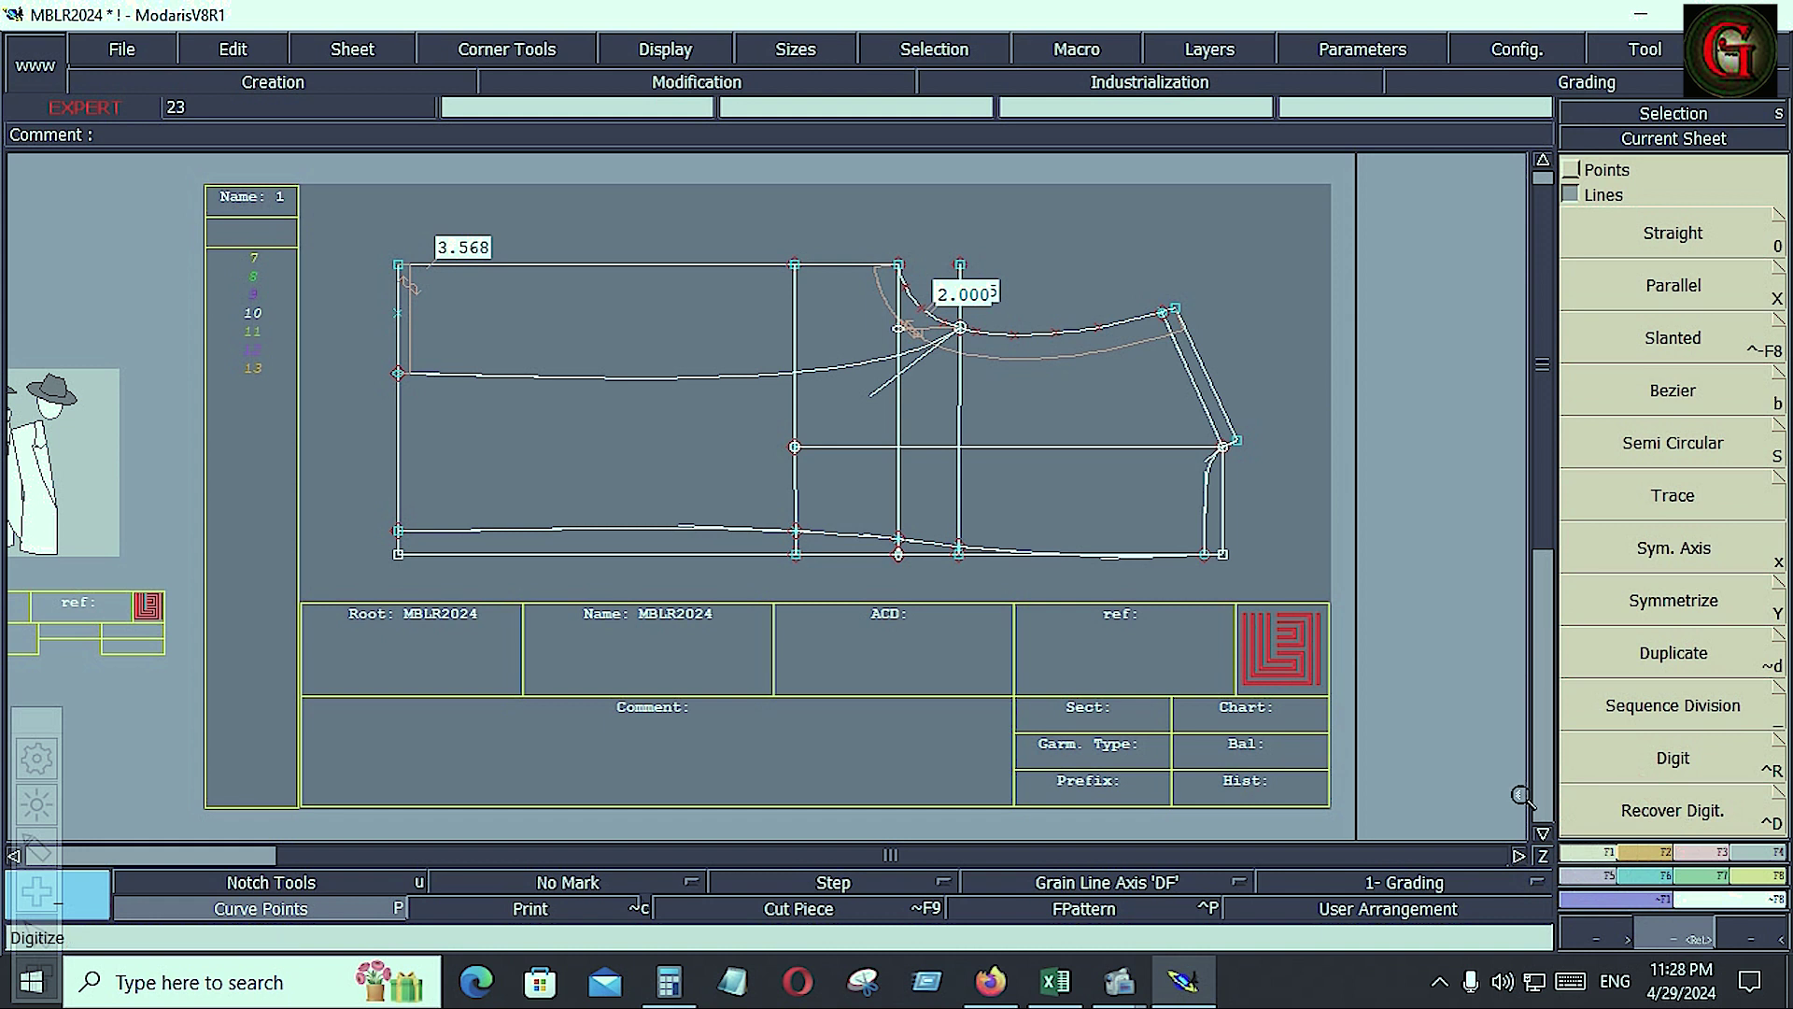
left_click(1572, 172)
left_click(1663, 241)
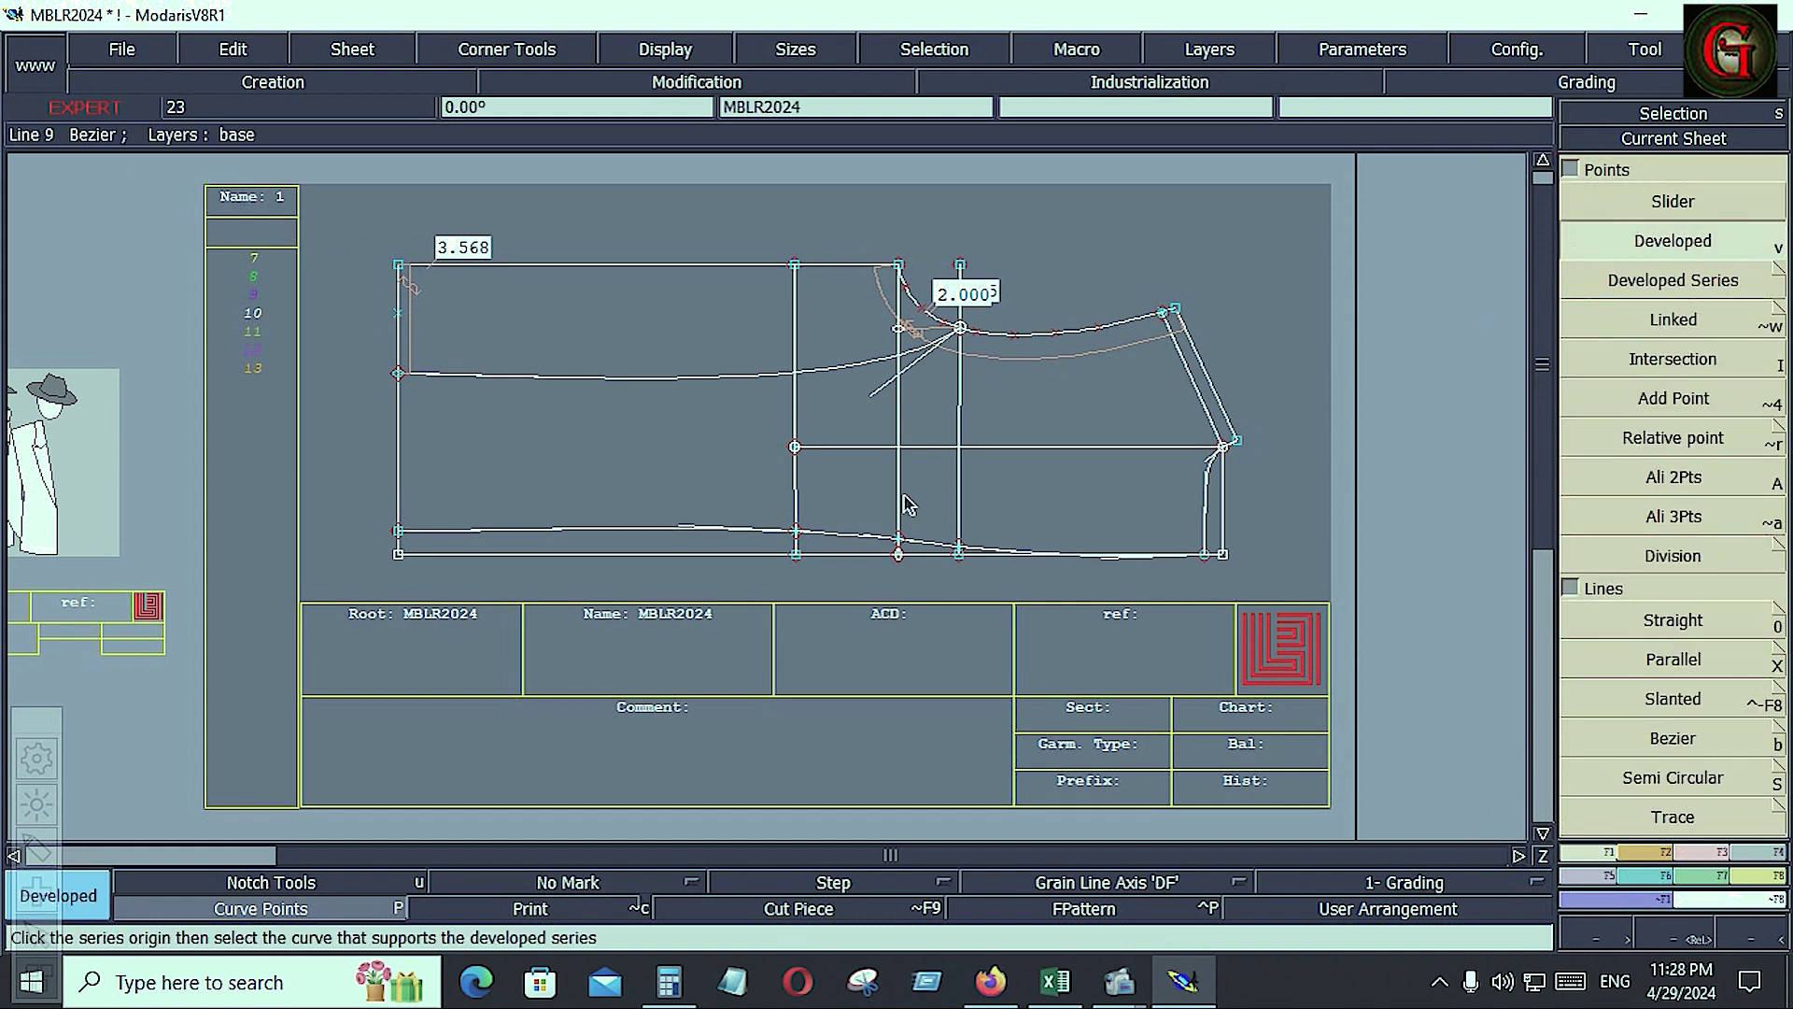
left_click(796, 557)
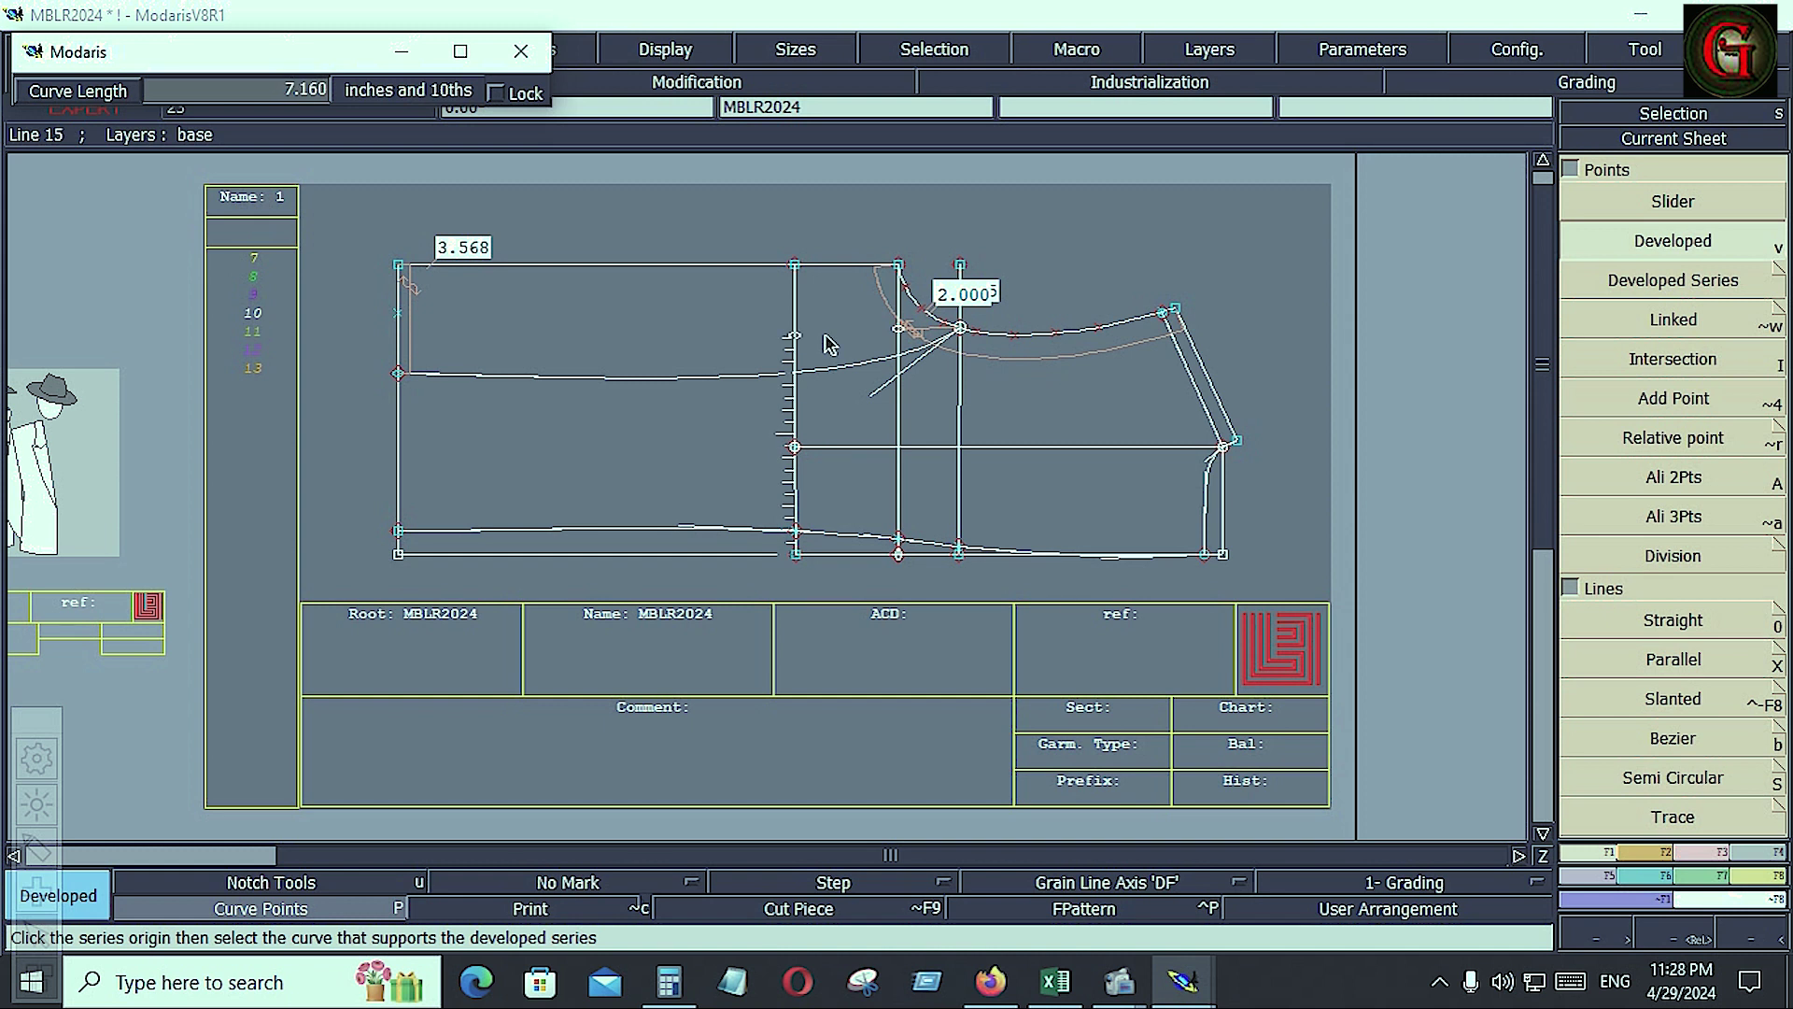
key("Down")
type("8.")
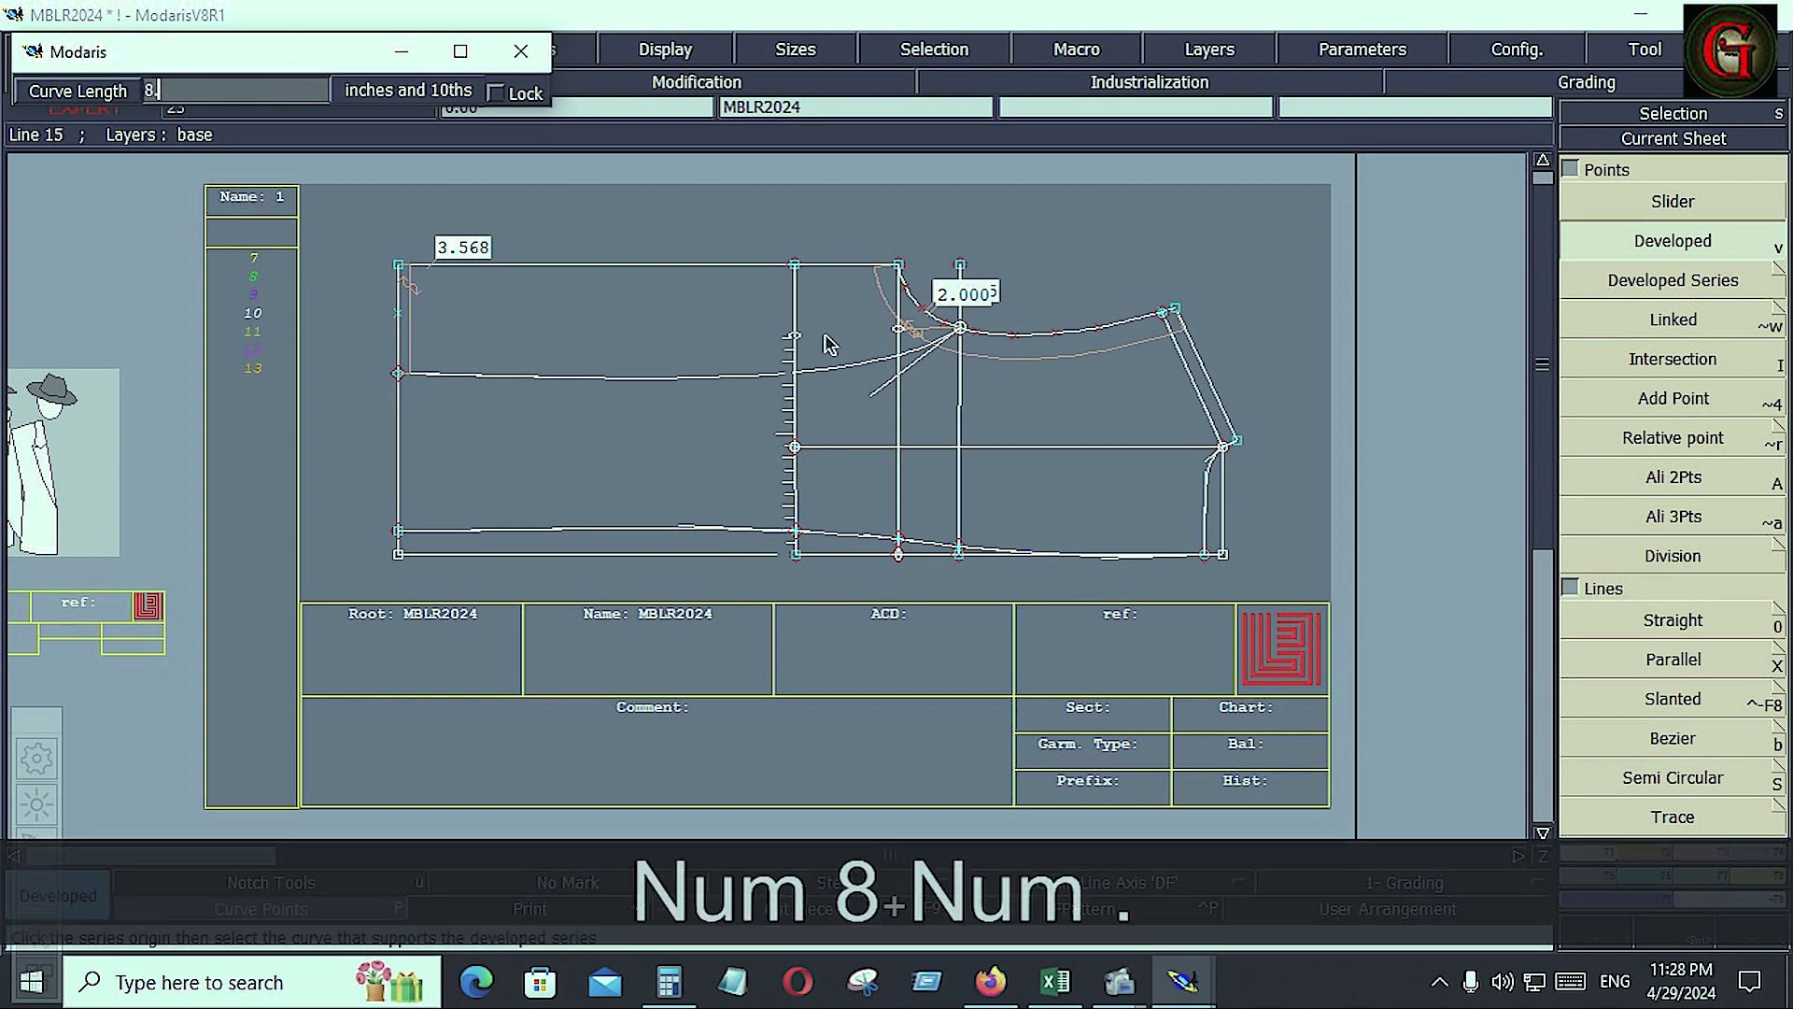
type("375")
key("Return")
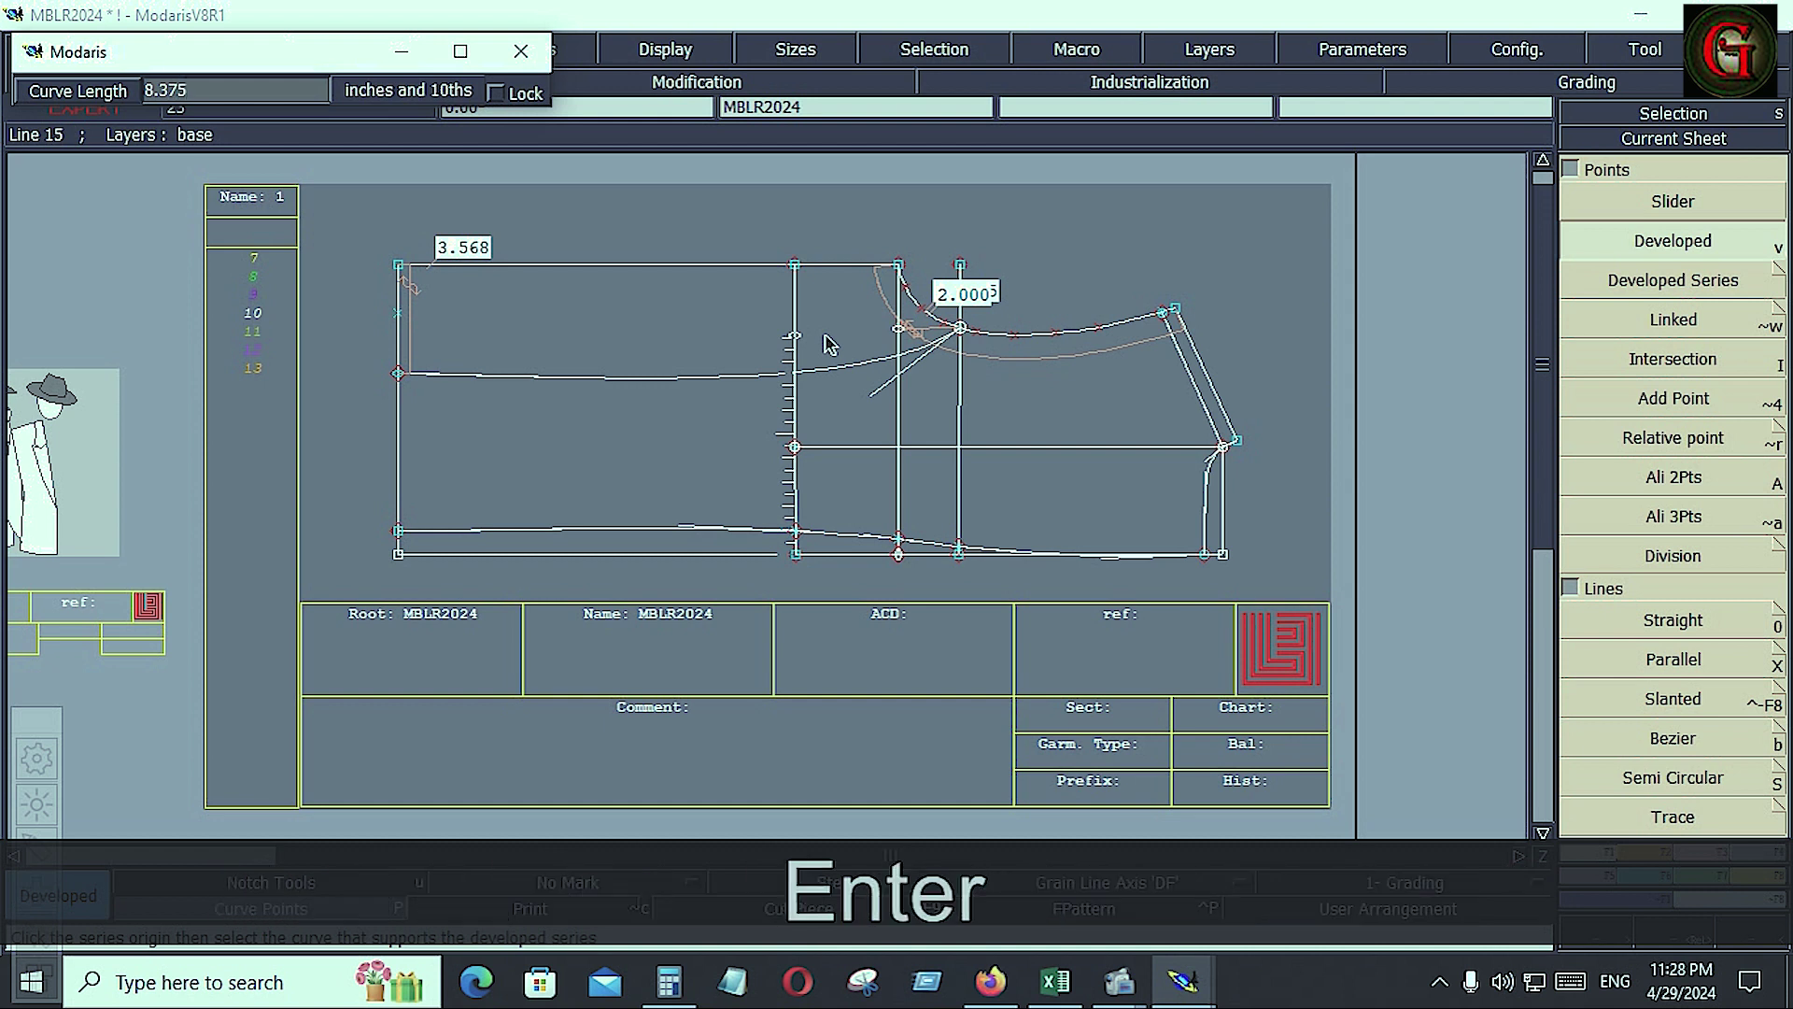
Check the bottom width in the Excel chart, place a developed point at 10 on the hem line, and delete that line's extra point
left_click(1057, 981)
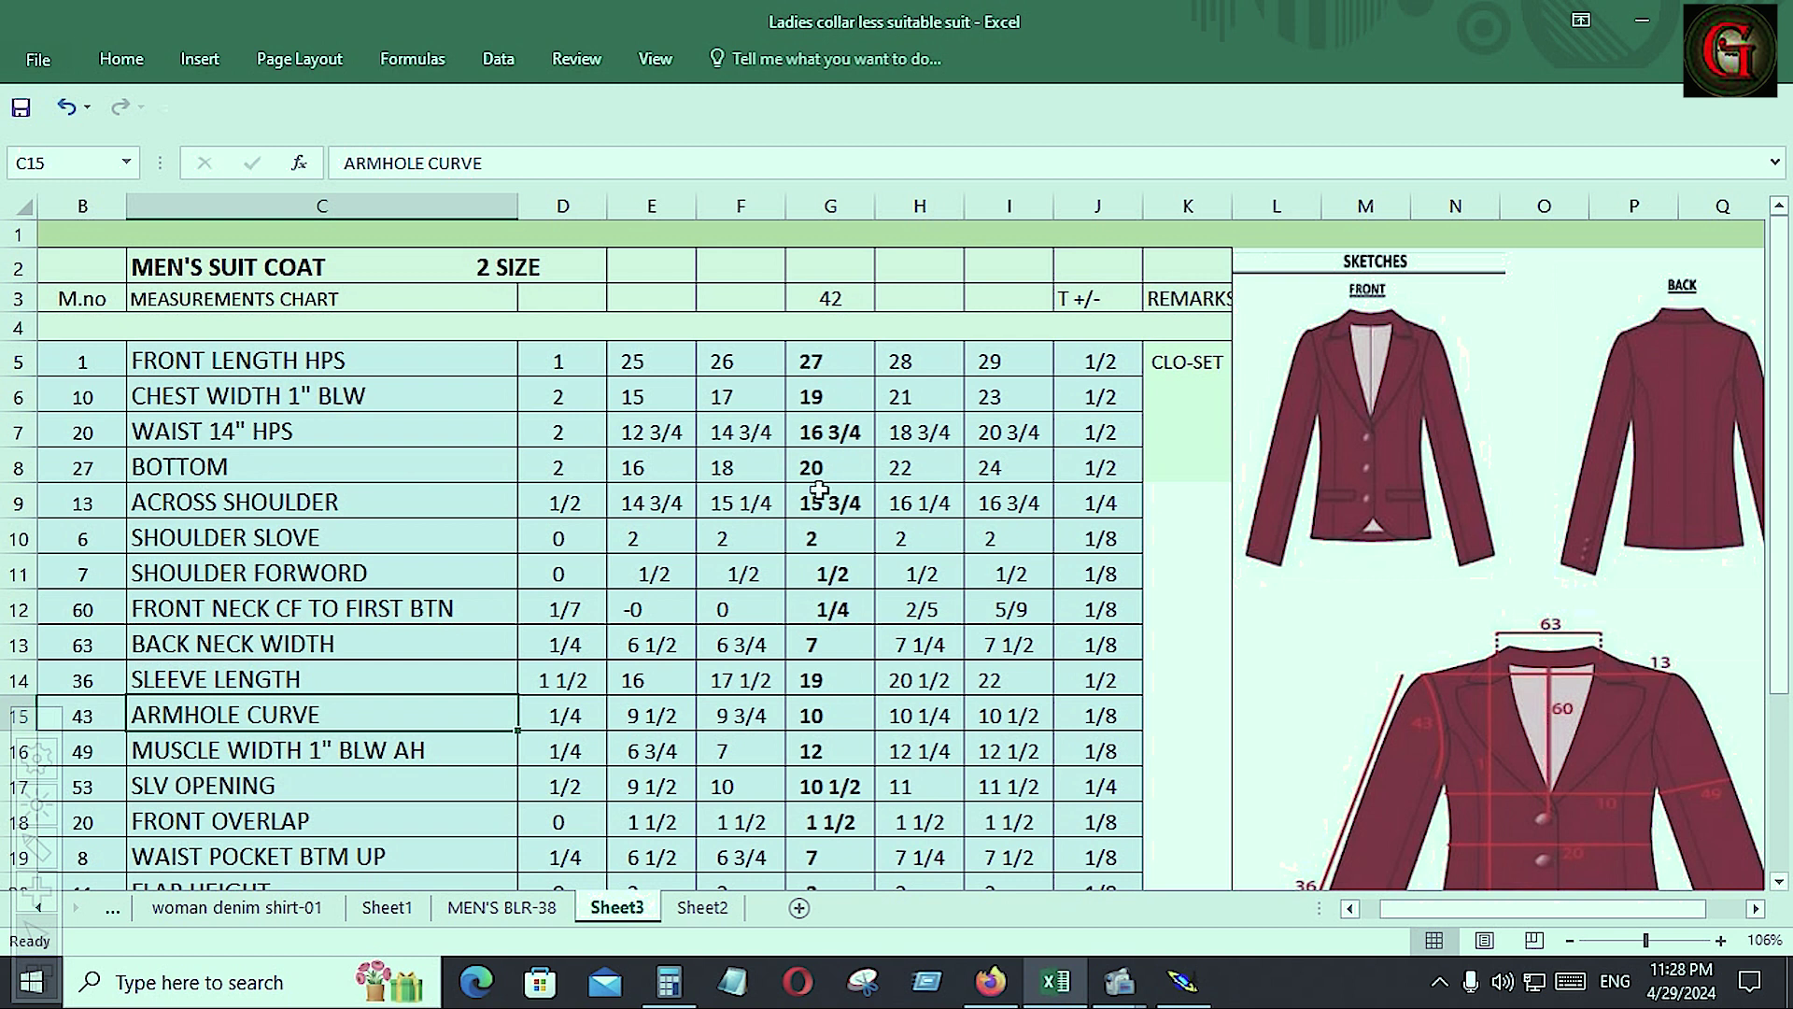
left_click(1182, 981)
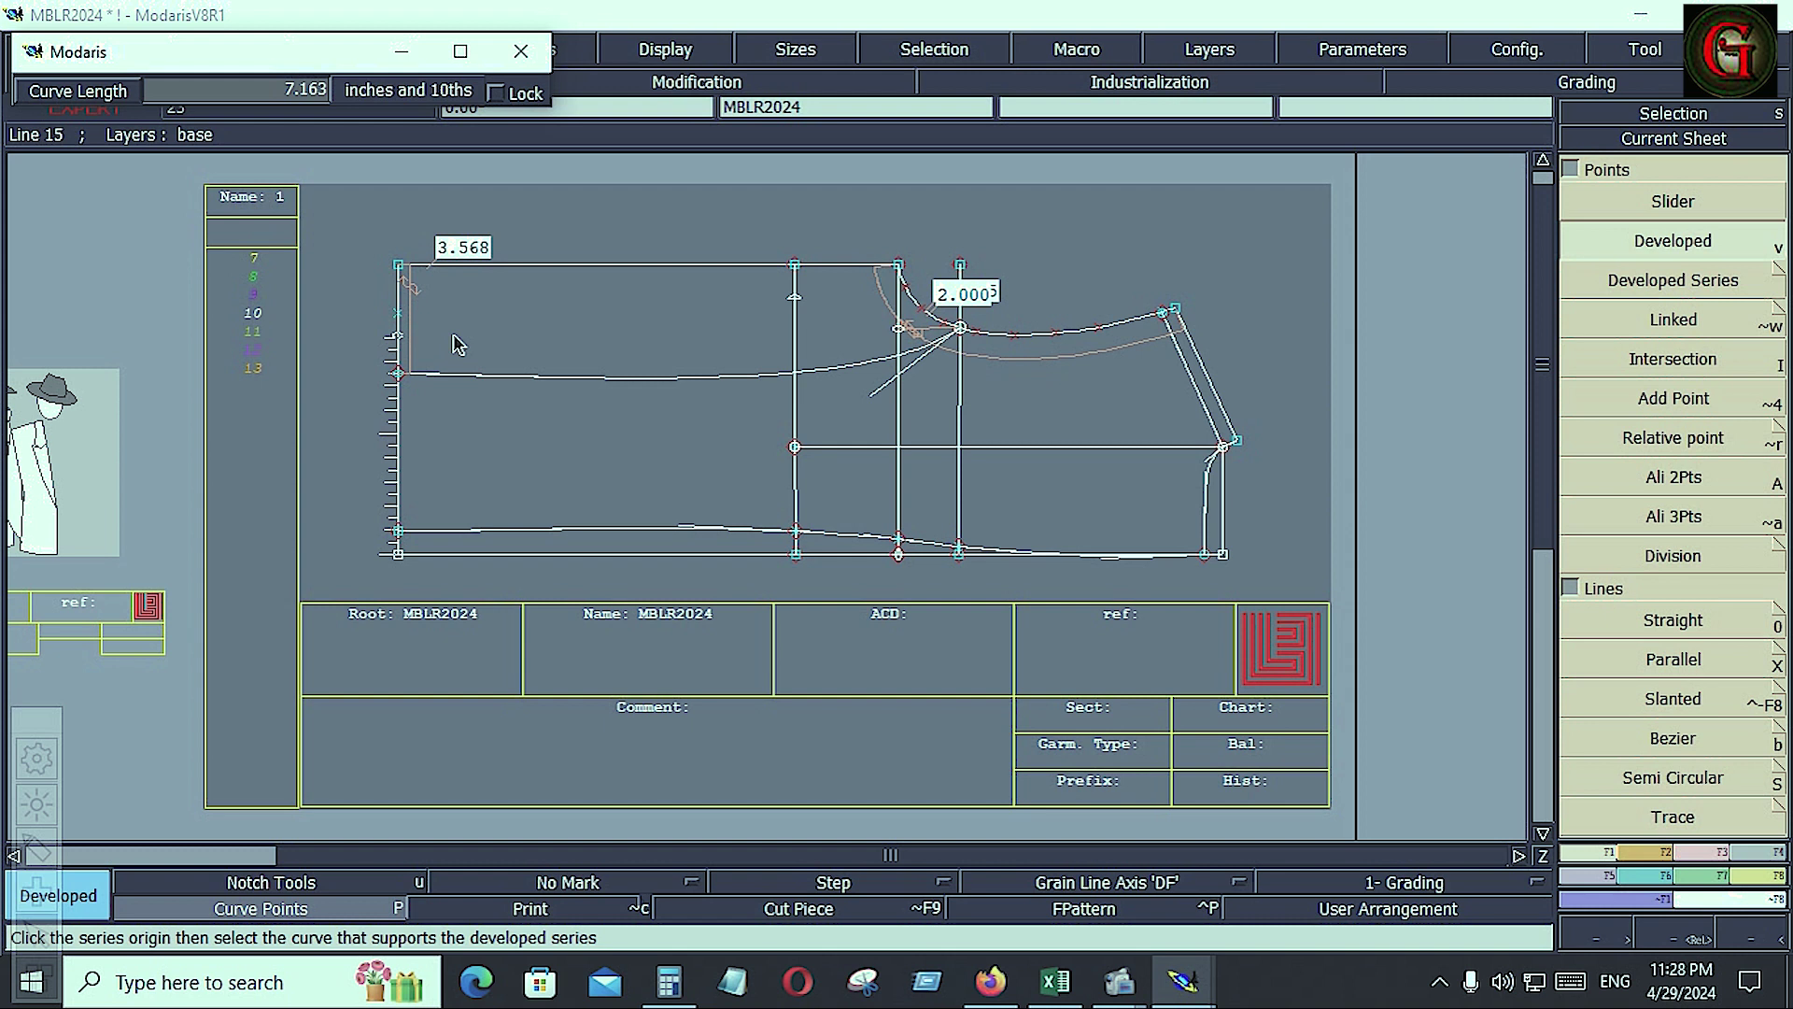
key("Down")
type("10")
key("Return")
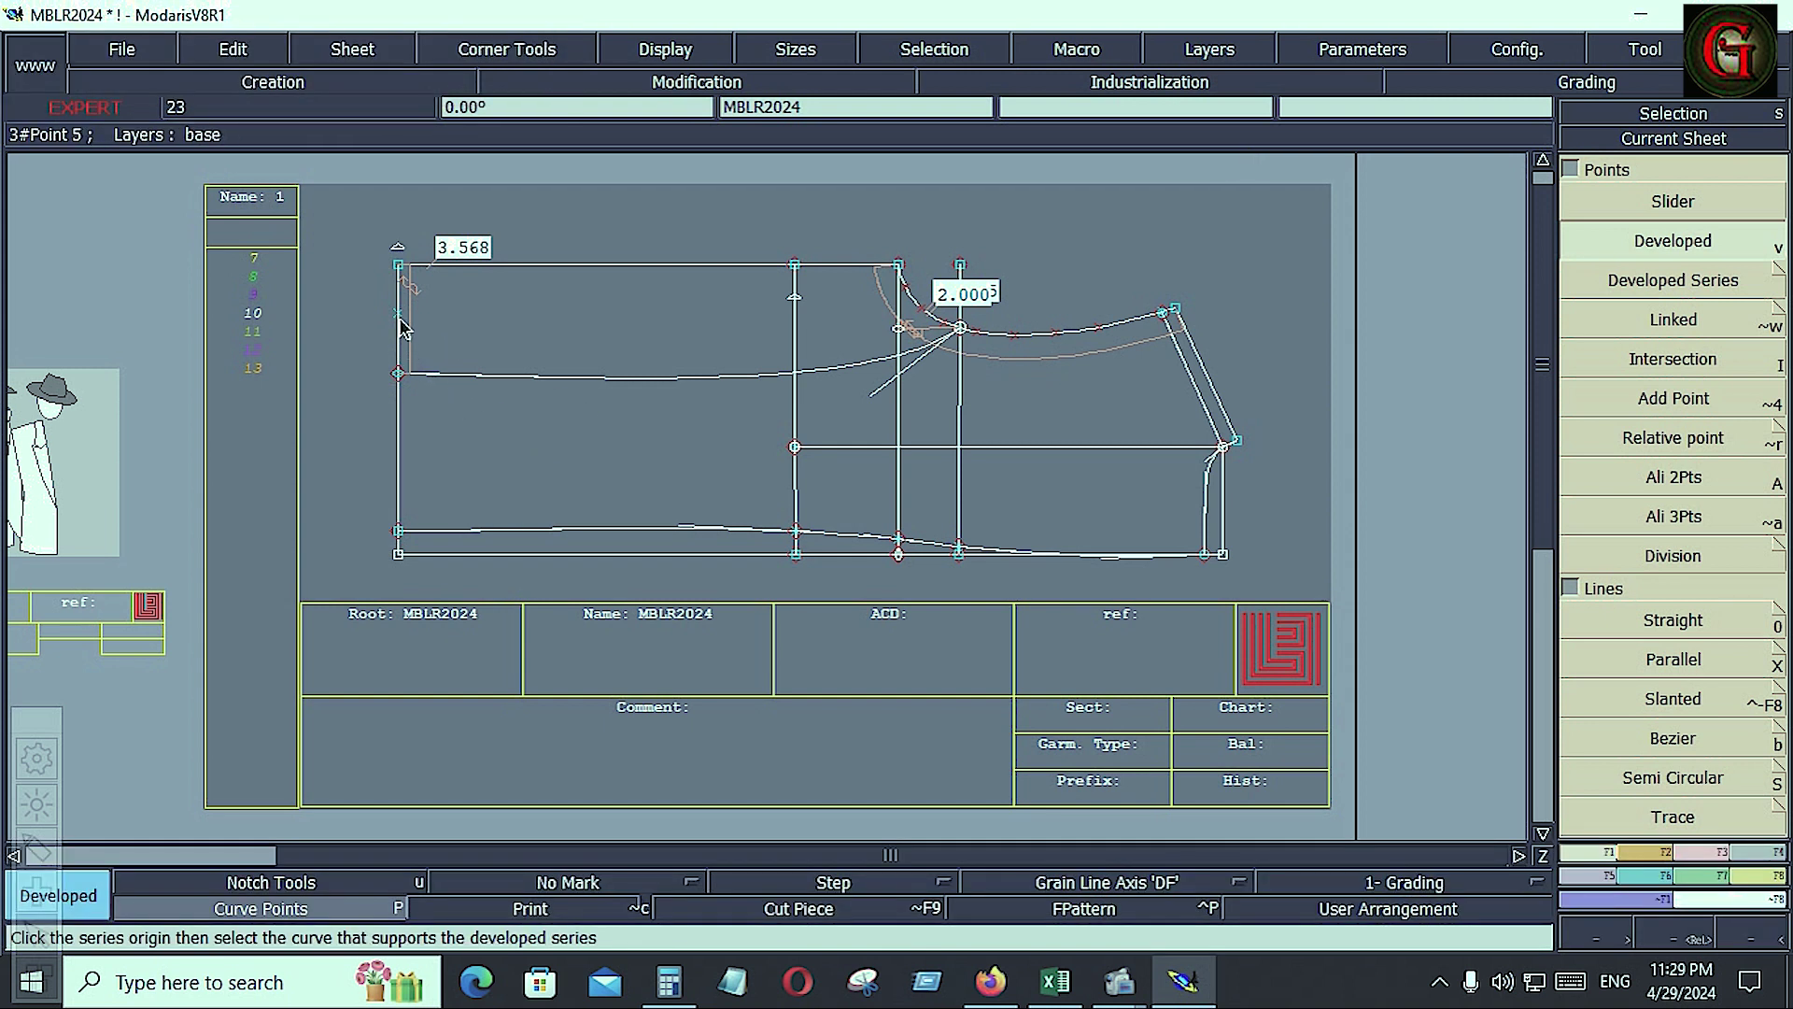
key("Delete")
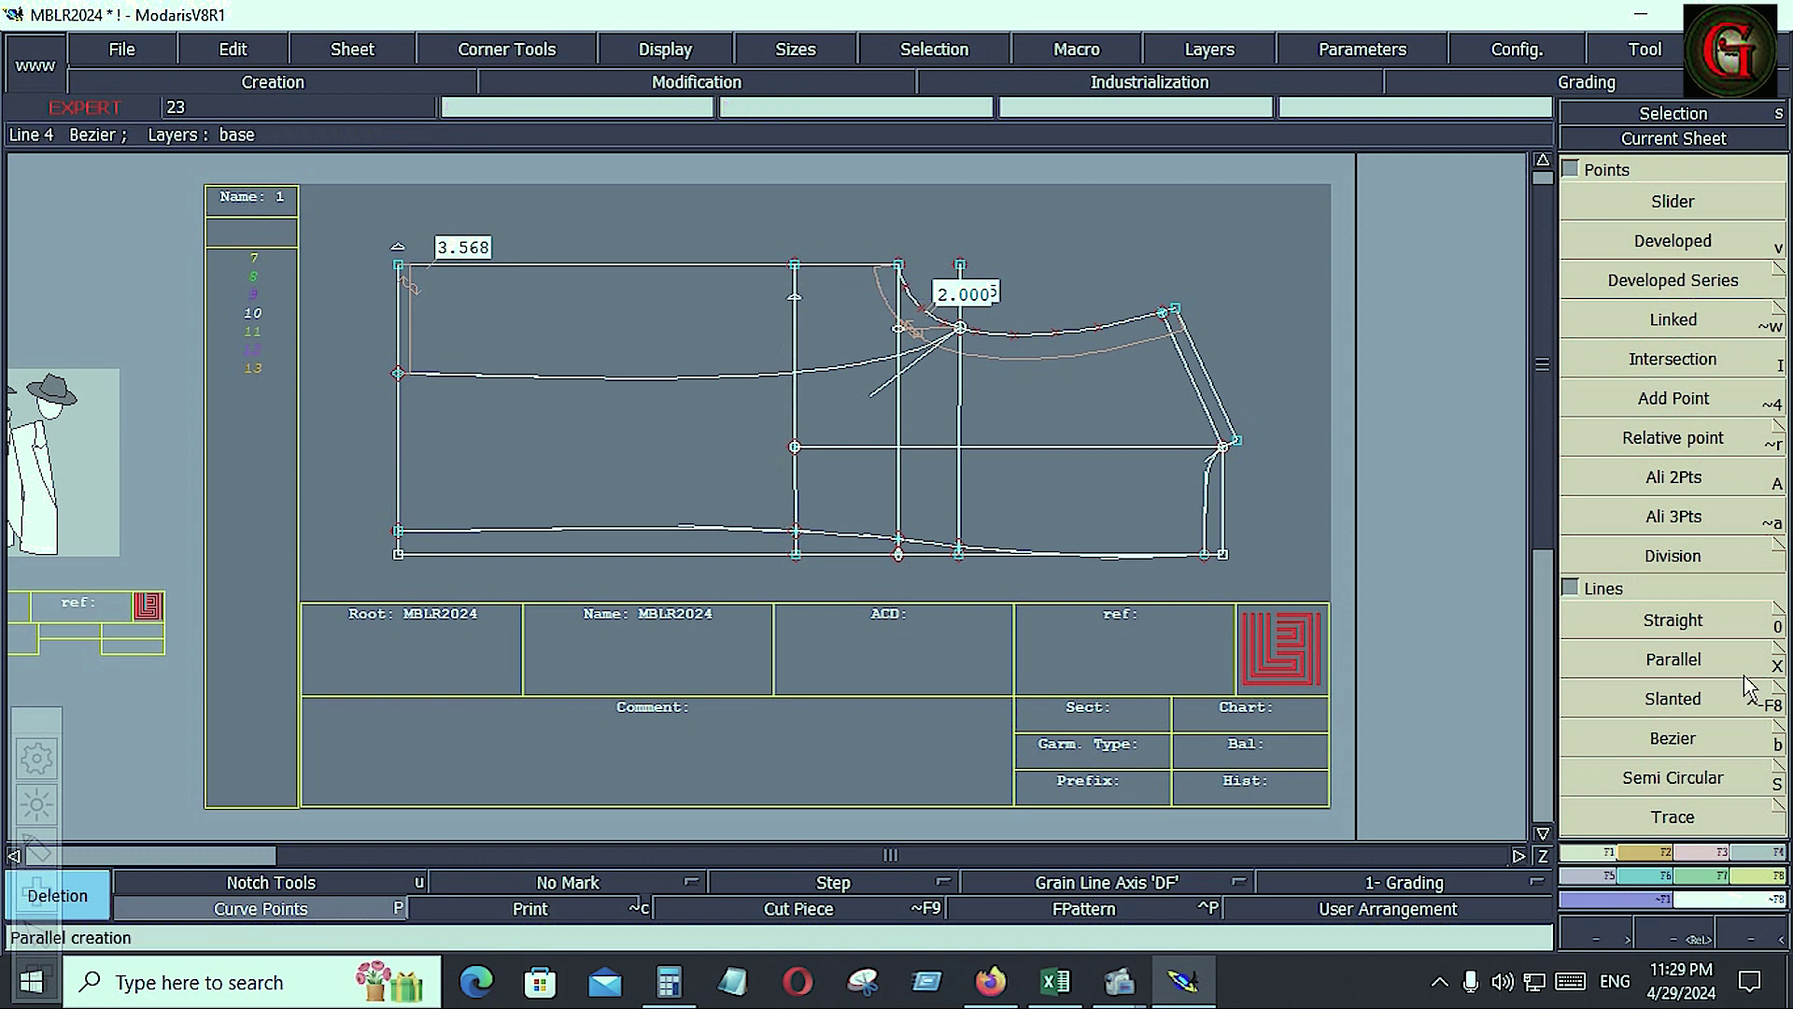
Draw a Bezier side seam from the underarm point through the new waist point to the developed hem point
left_click(1663, 739)
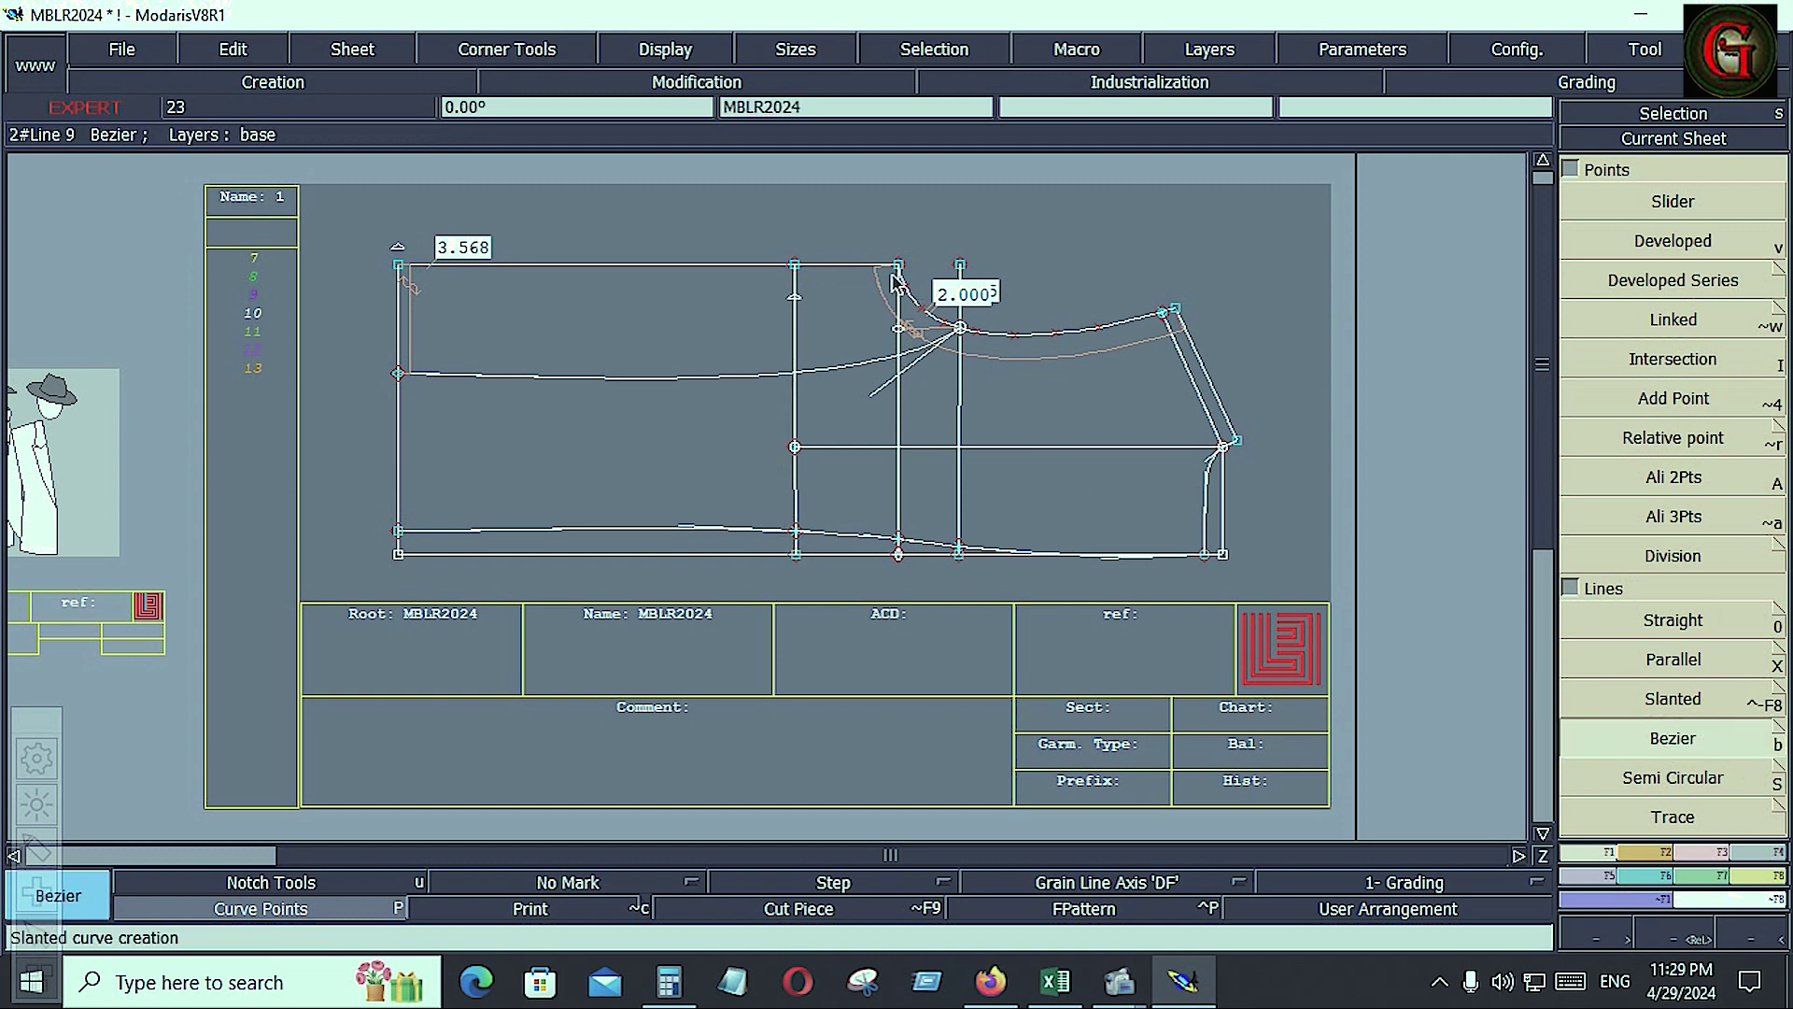
left_click(899, 266)
left_click(795, 298)
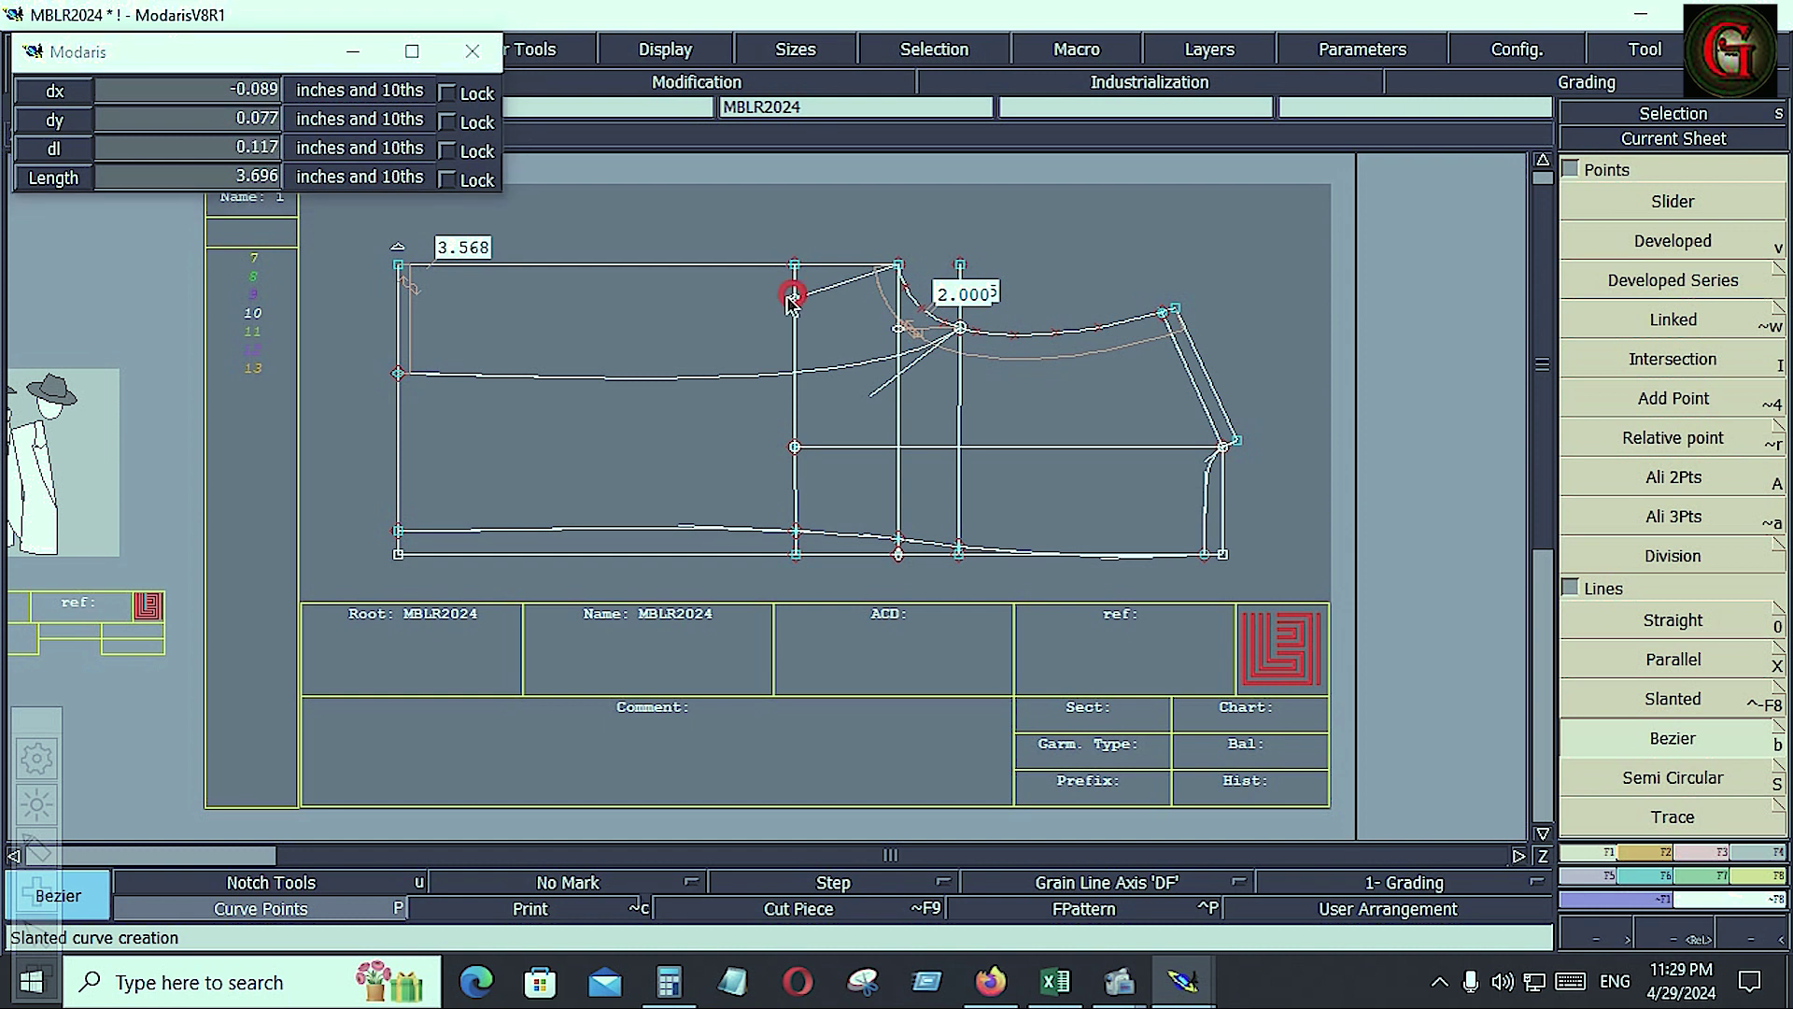
left_click(398, 264)
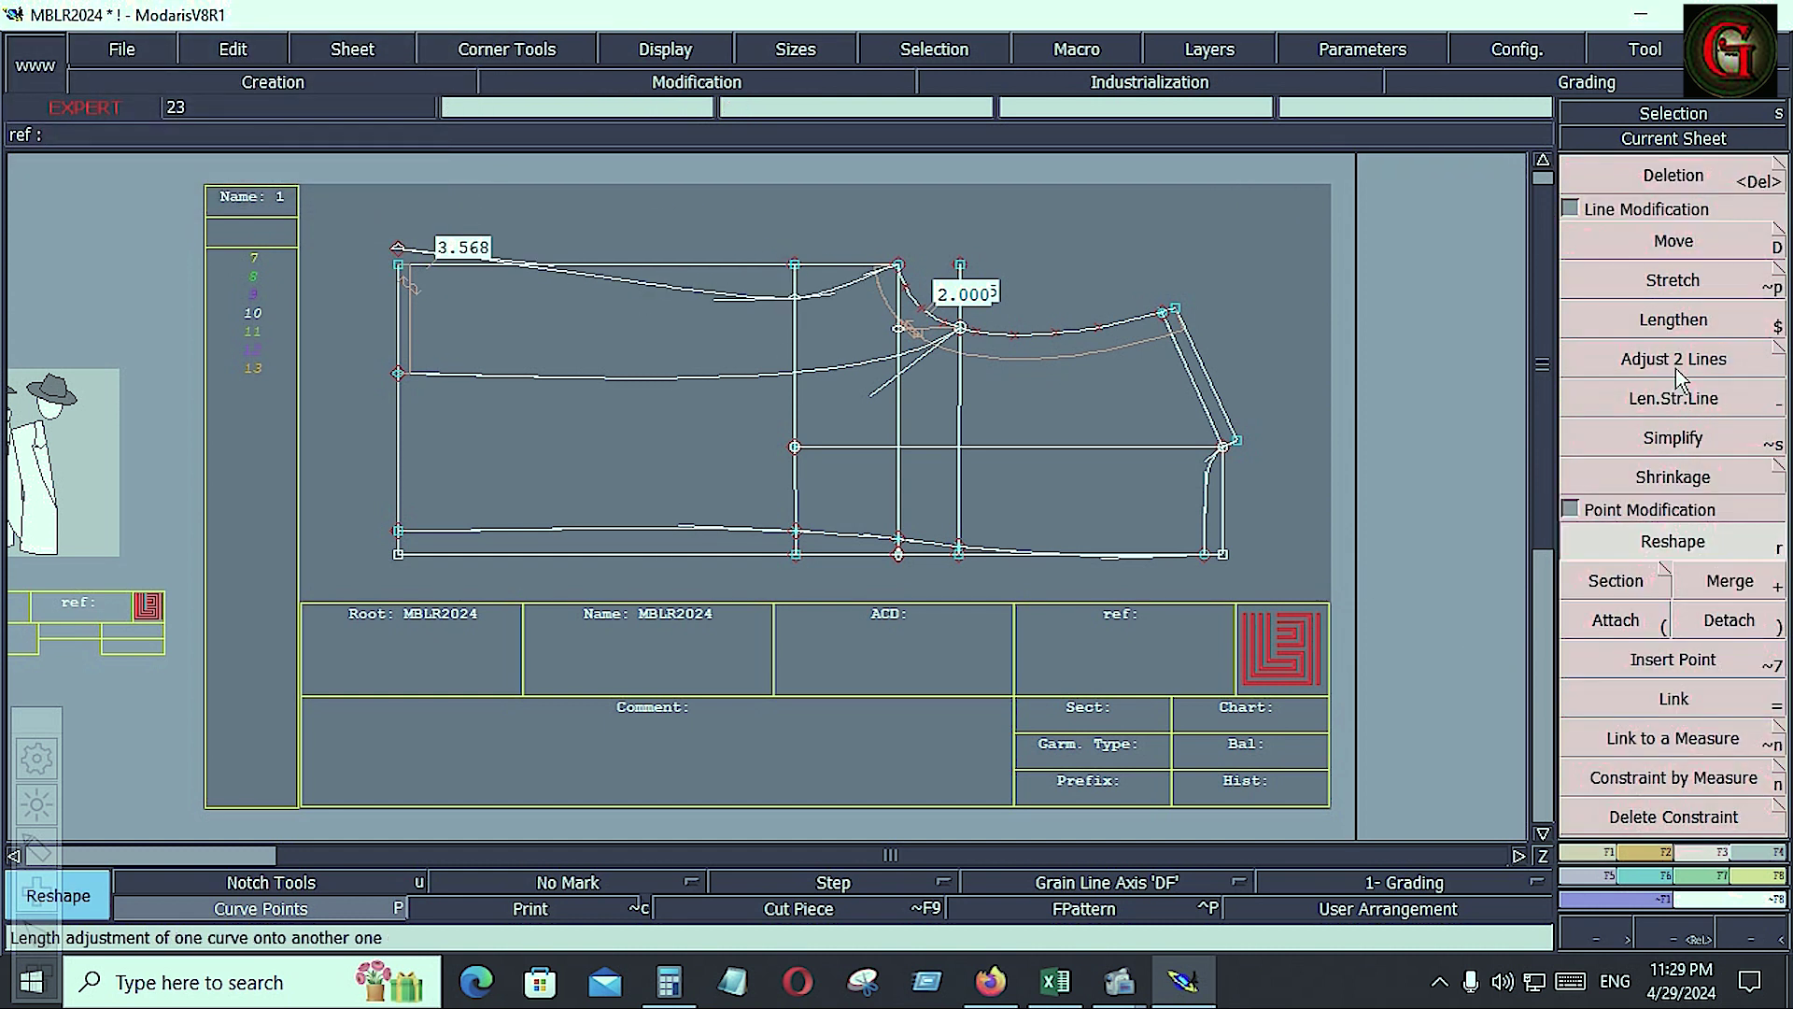
Lengthen the straight hem line at its side seam end so it extends past the new curve's end
key("F3")
left_click(1674, 398)
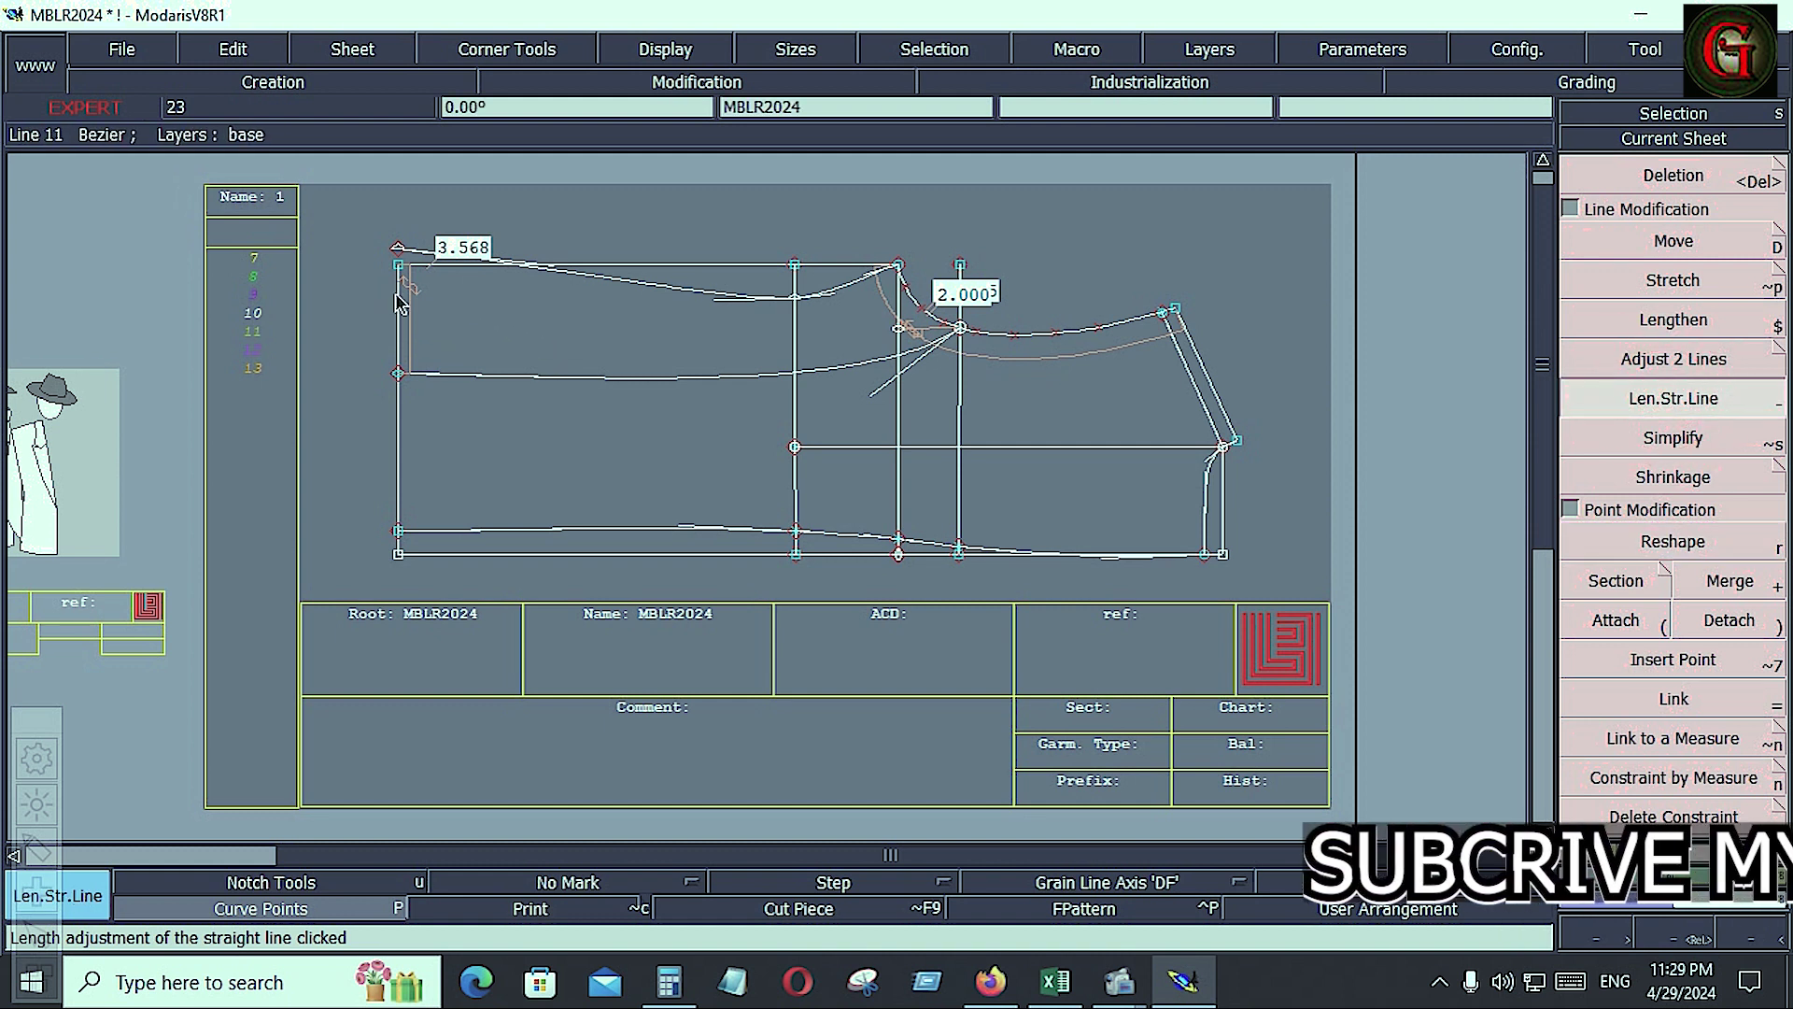
left_click(403, 301)
left_click(402, 295)
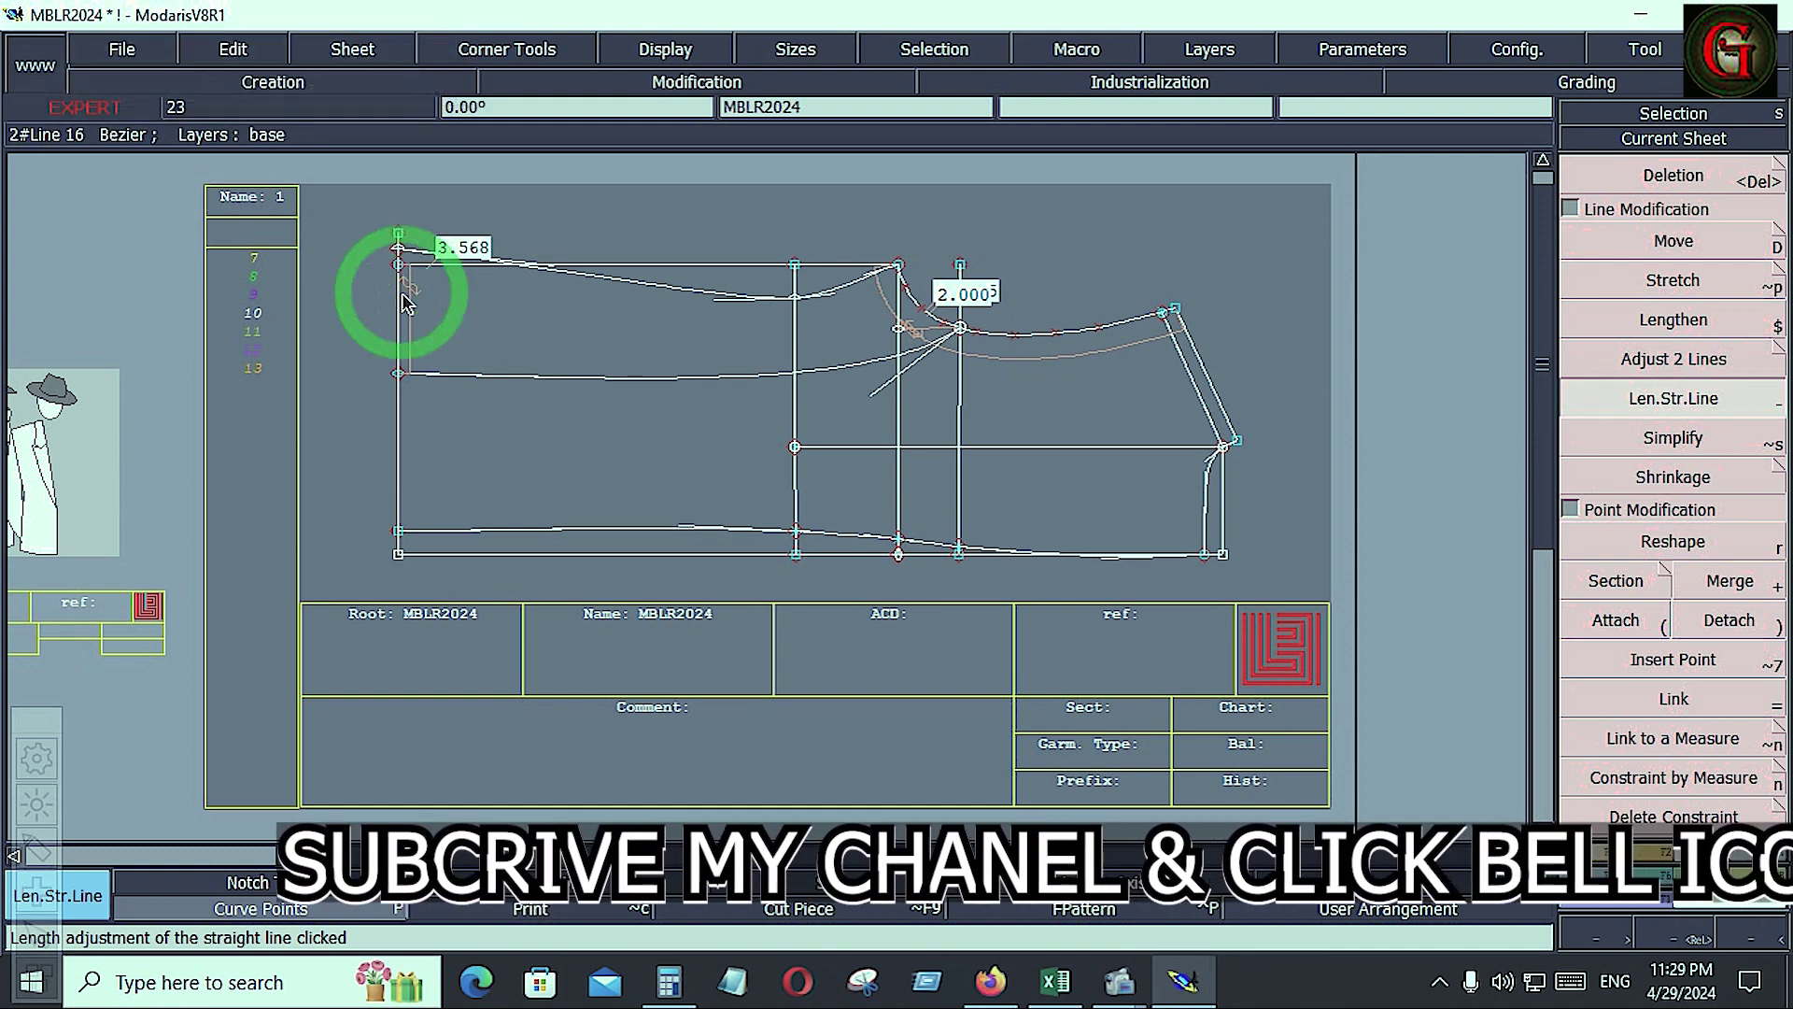
Insert the side seam curve's end point into the extended hem line
key("Return")
left_click_drag(355, 201, 490, 361)
left_click(1674, 660)
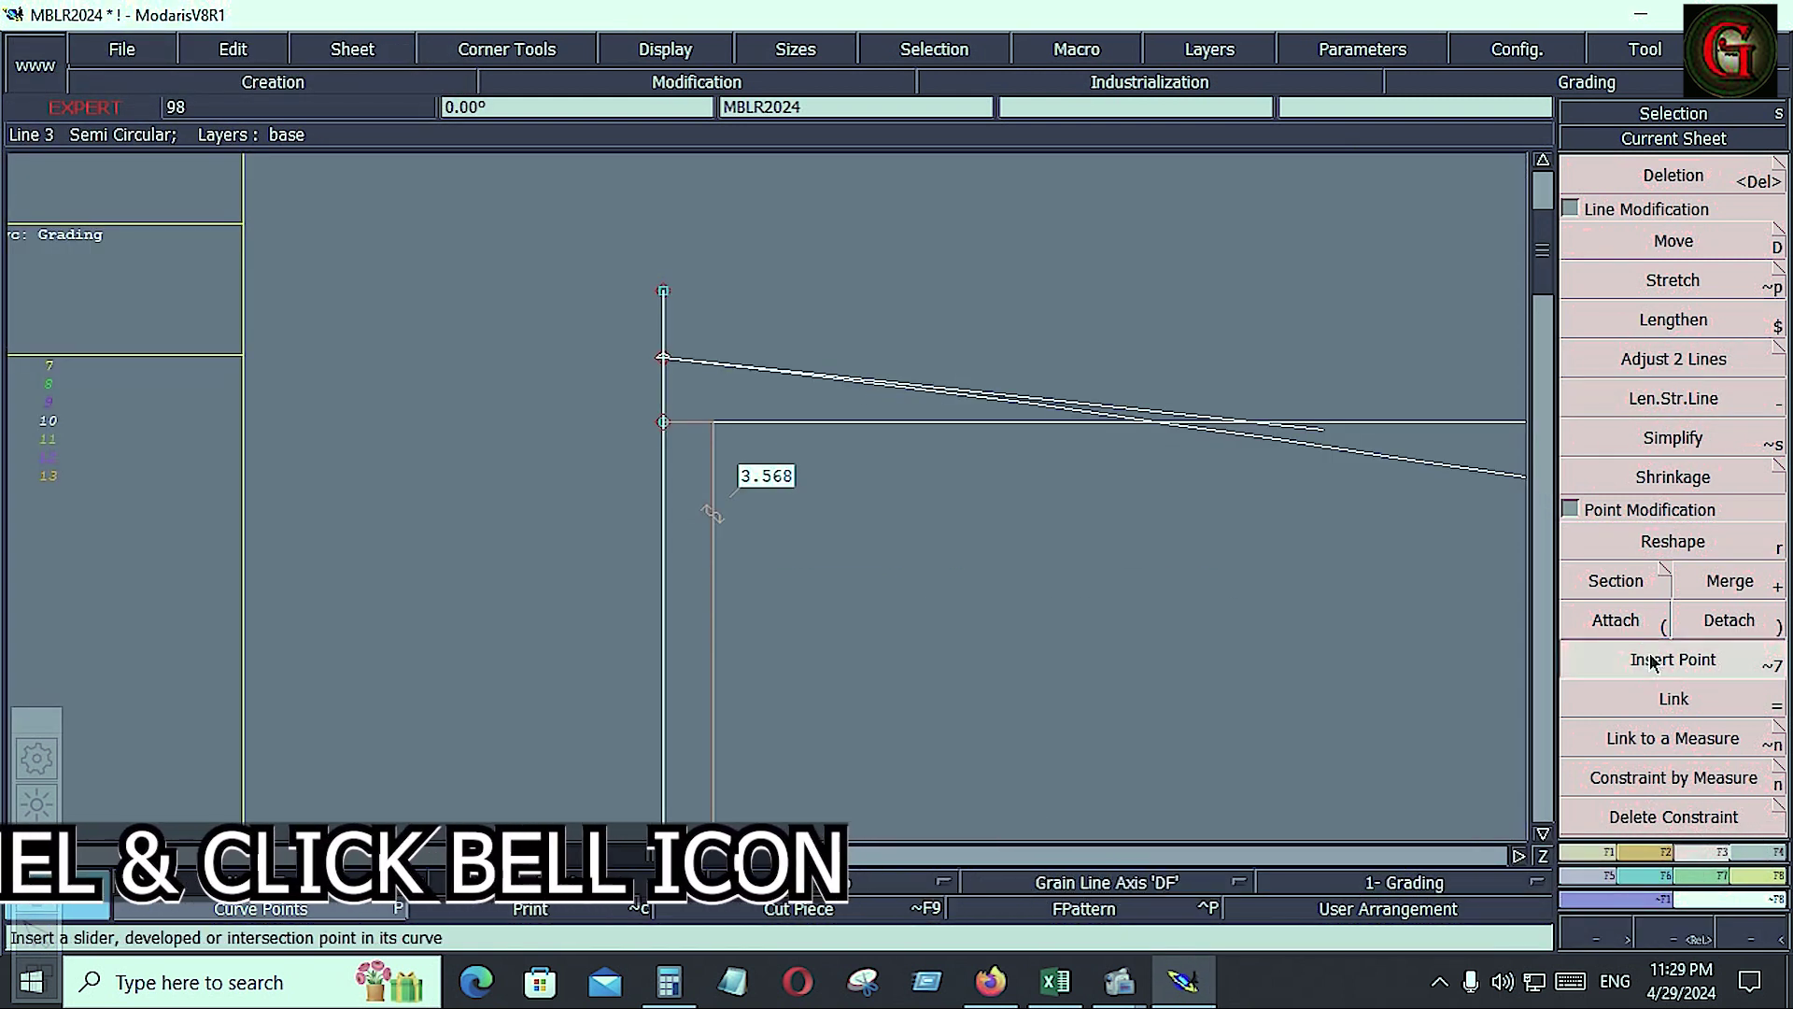
left_click(663, 357)
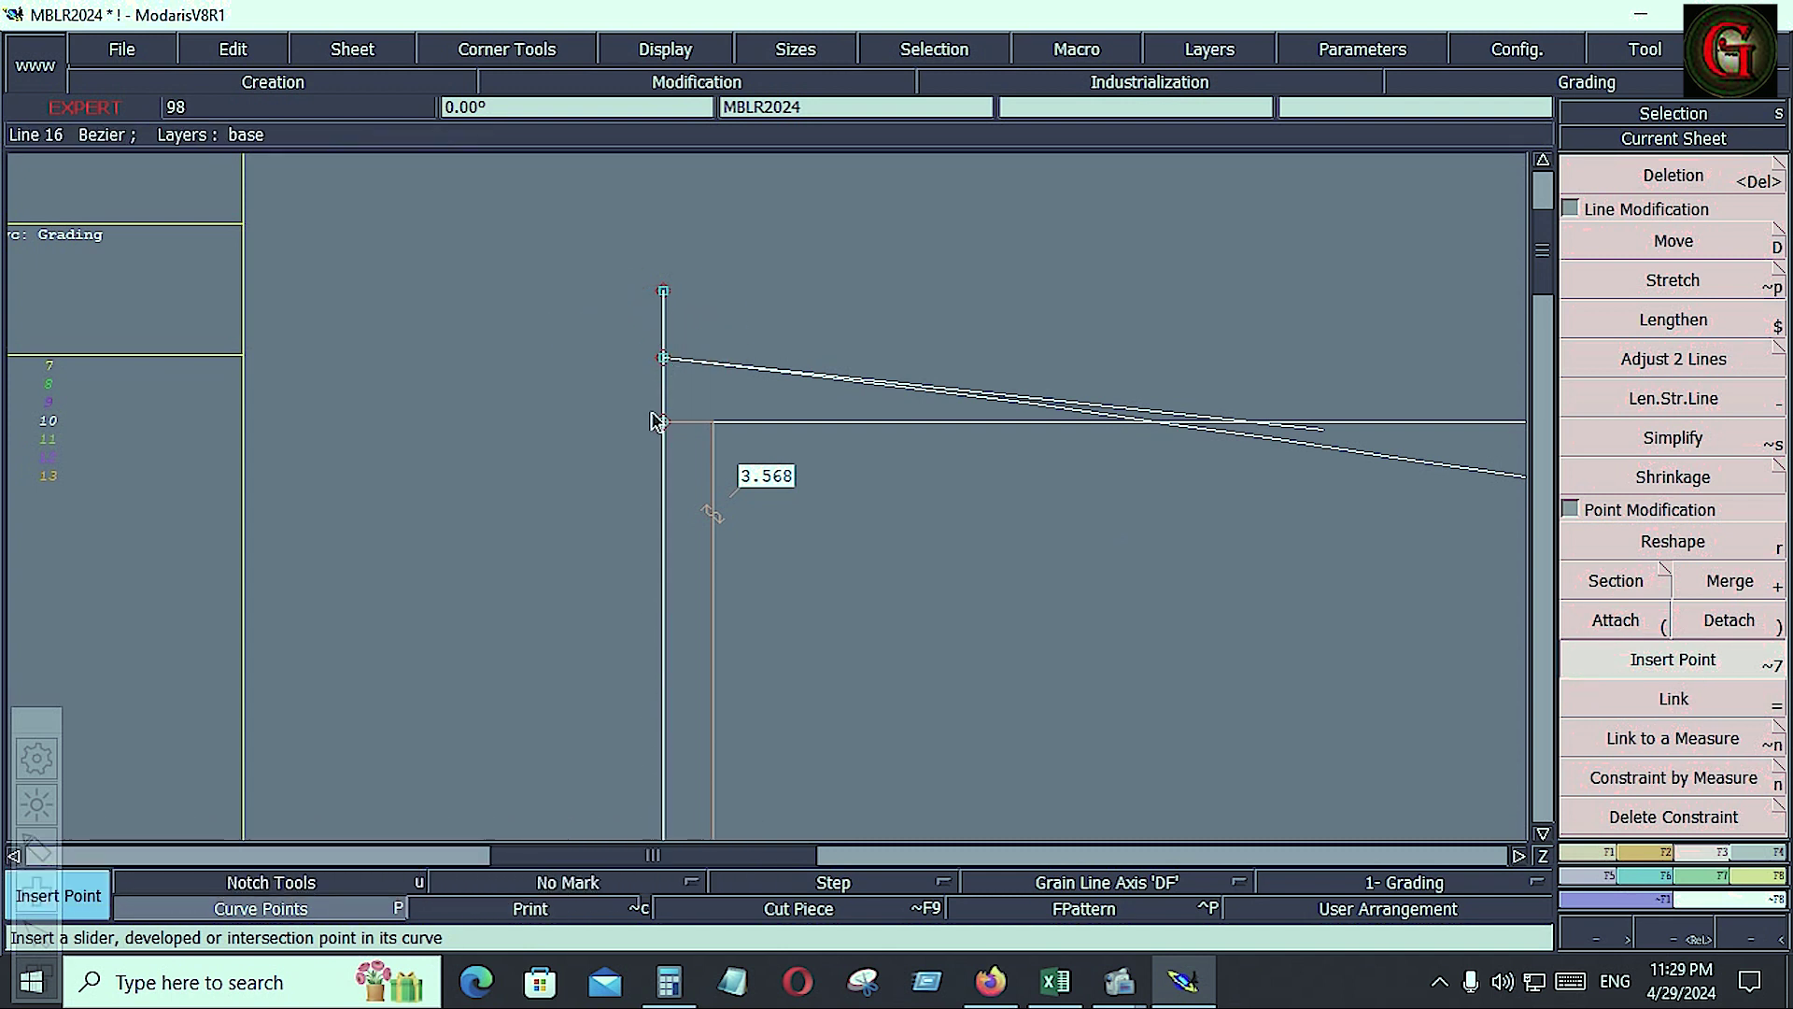
Trim the excess hem line at the side seam curve with Adjust 2 Lines and attach the end points
left_click(1658, 372)
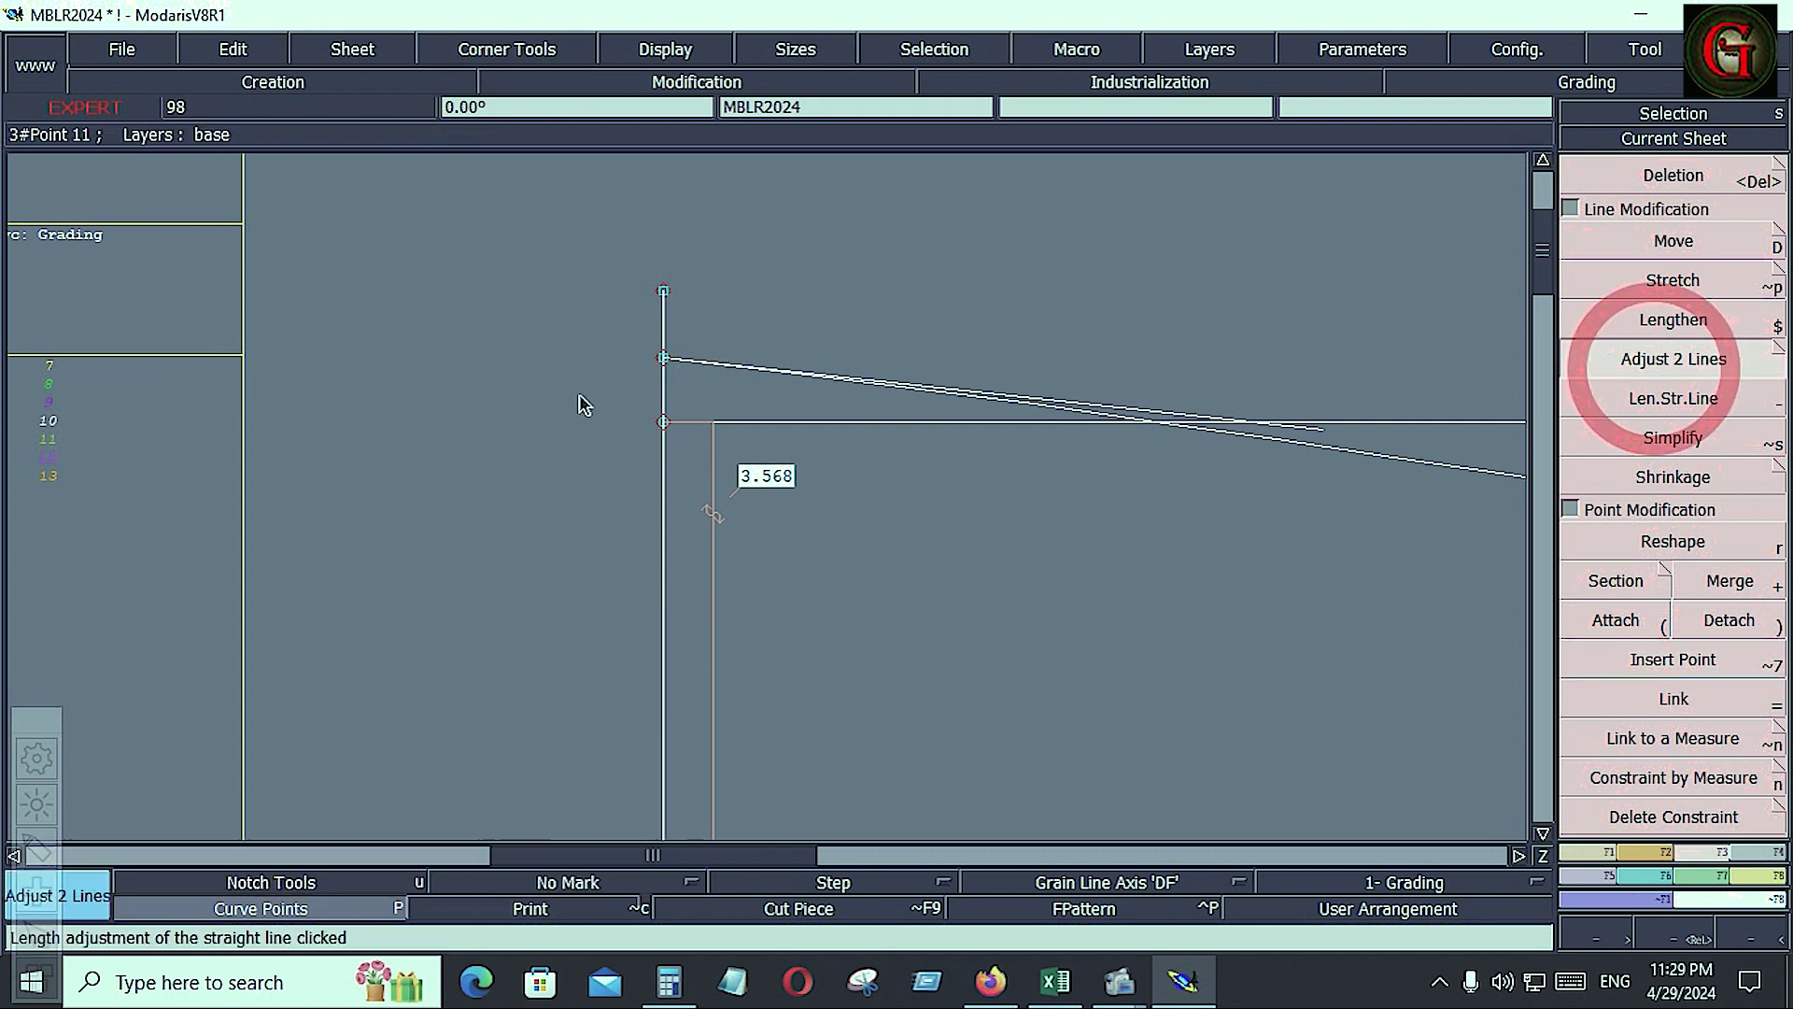
left_click(696, 361)
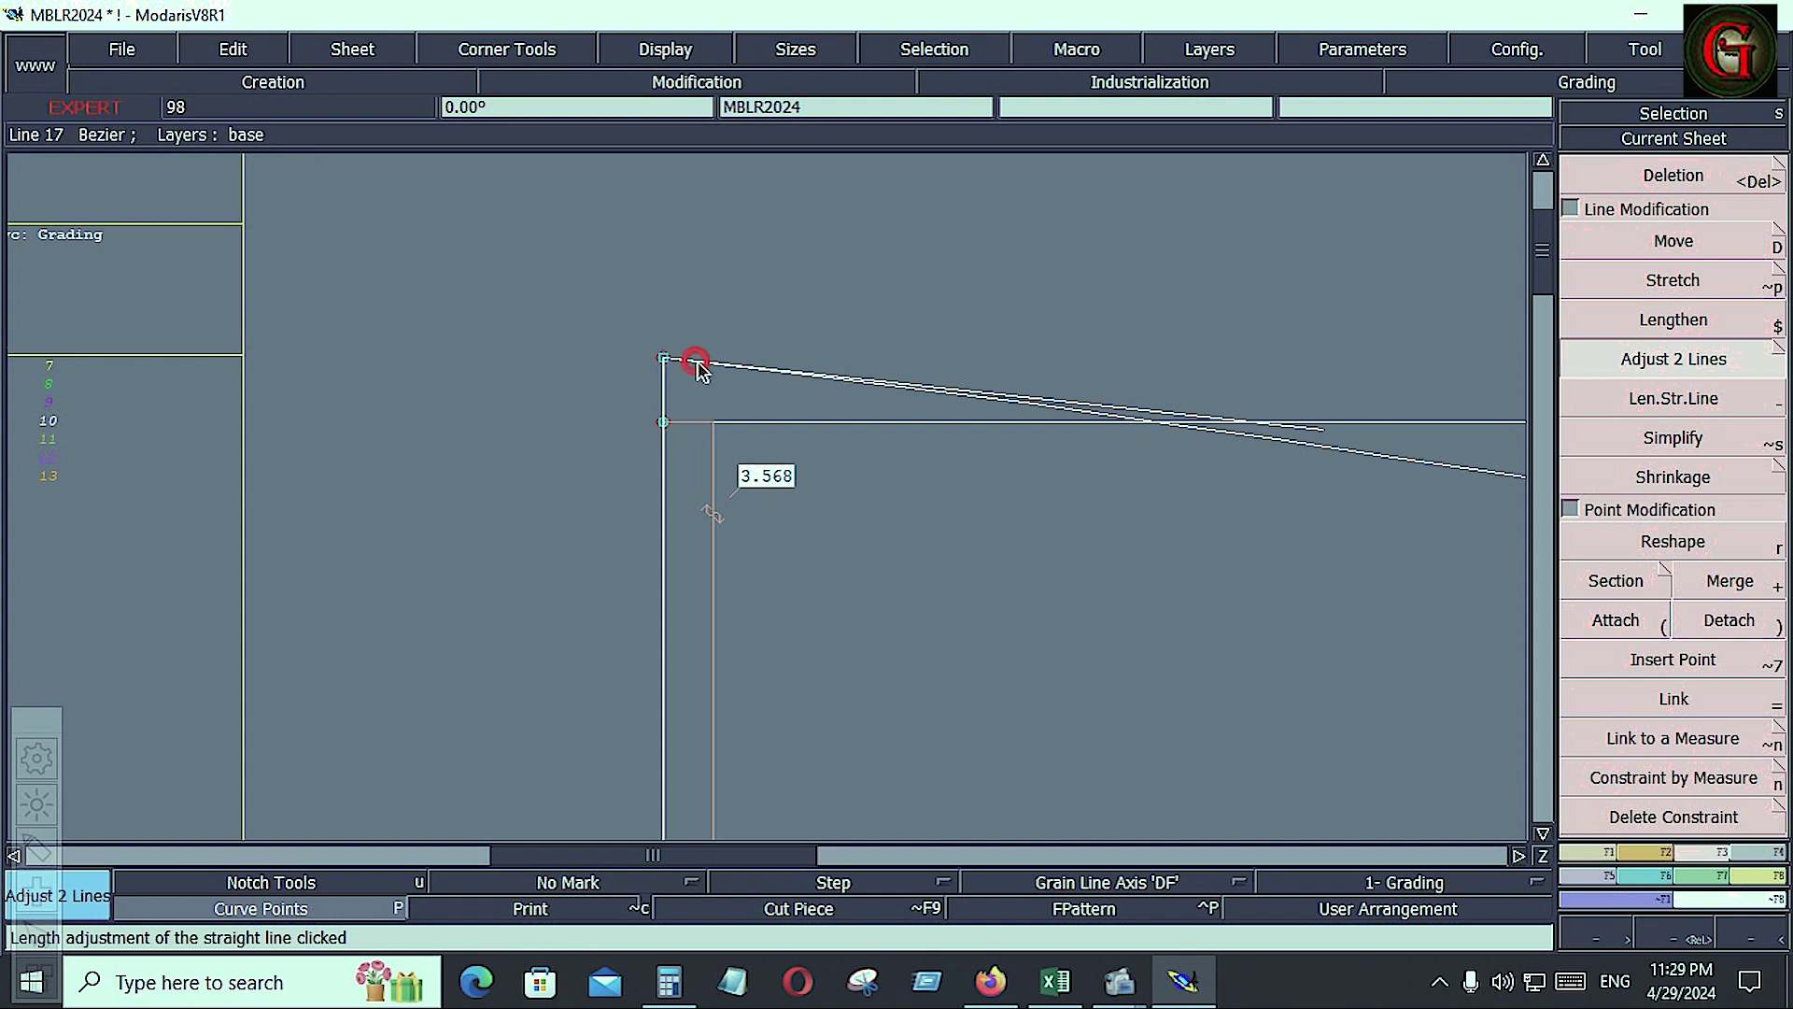
left_click(1605, 621)
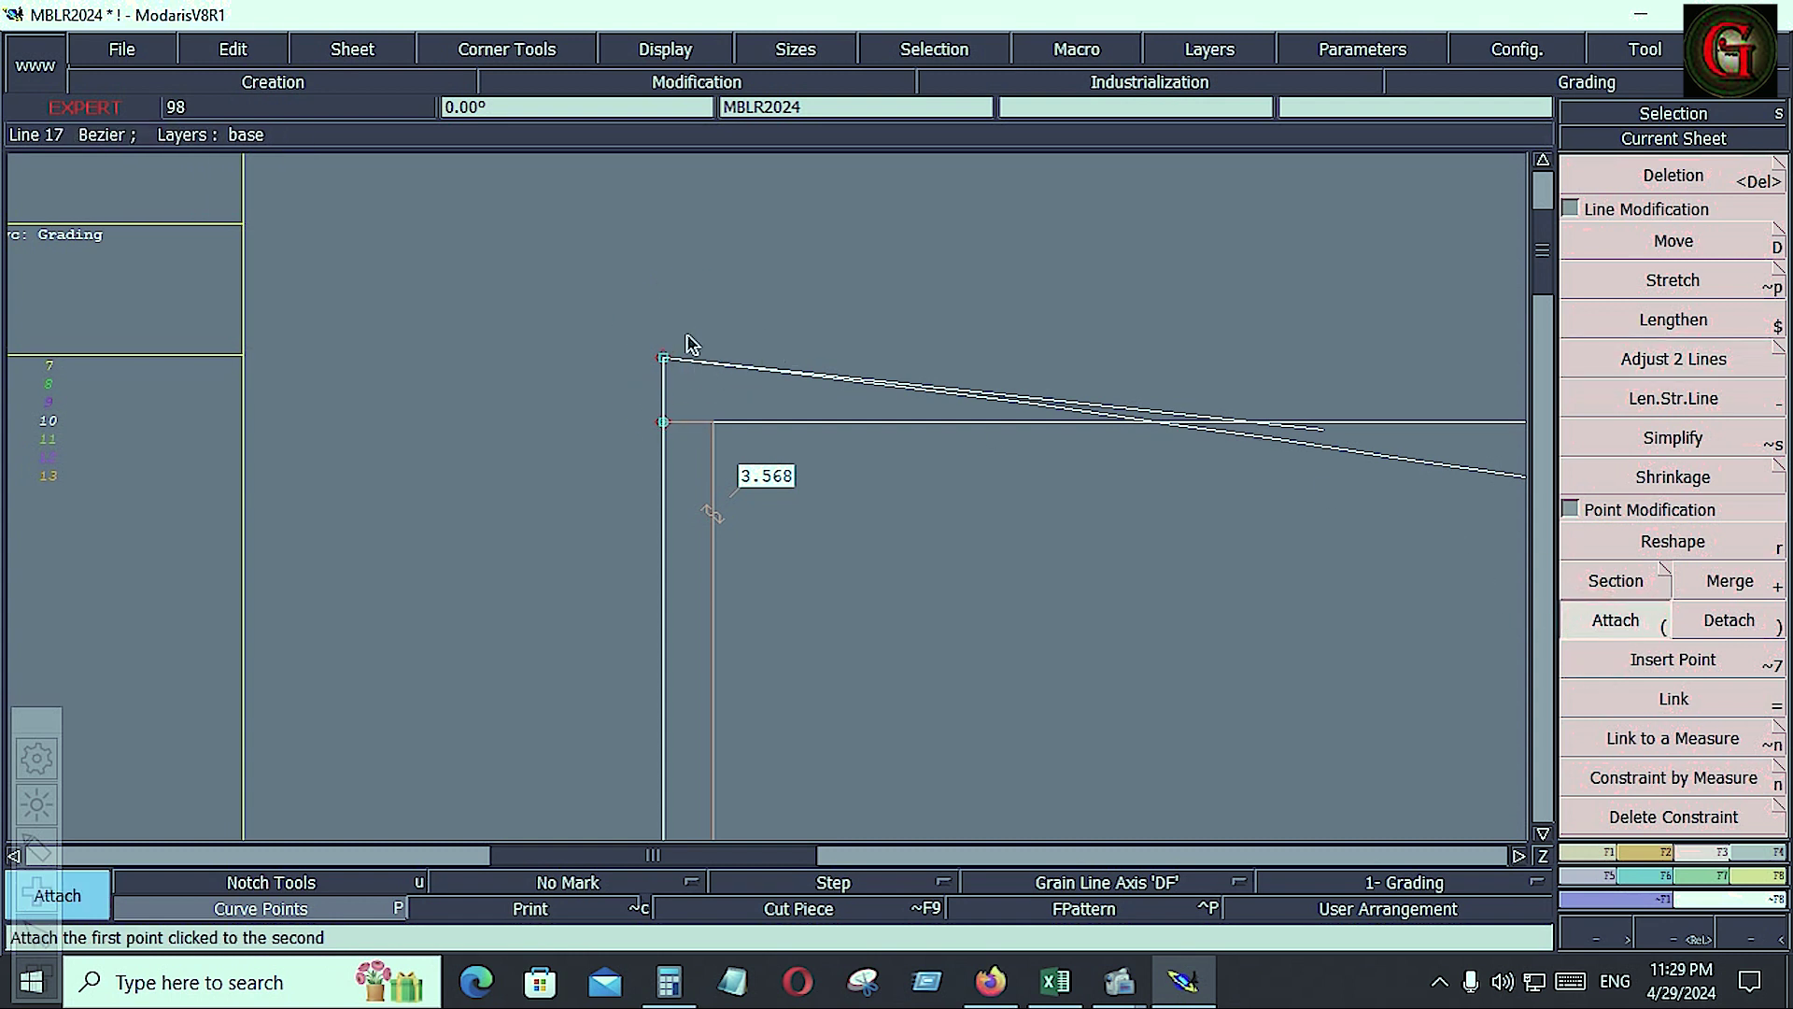
key("Home")
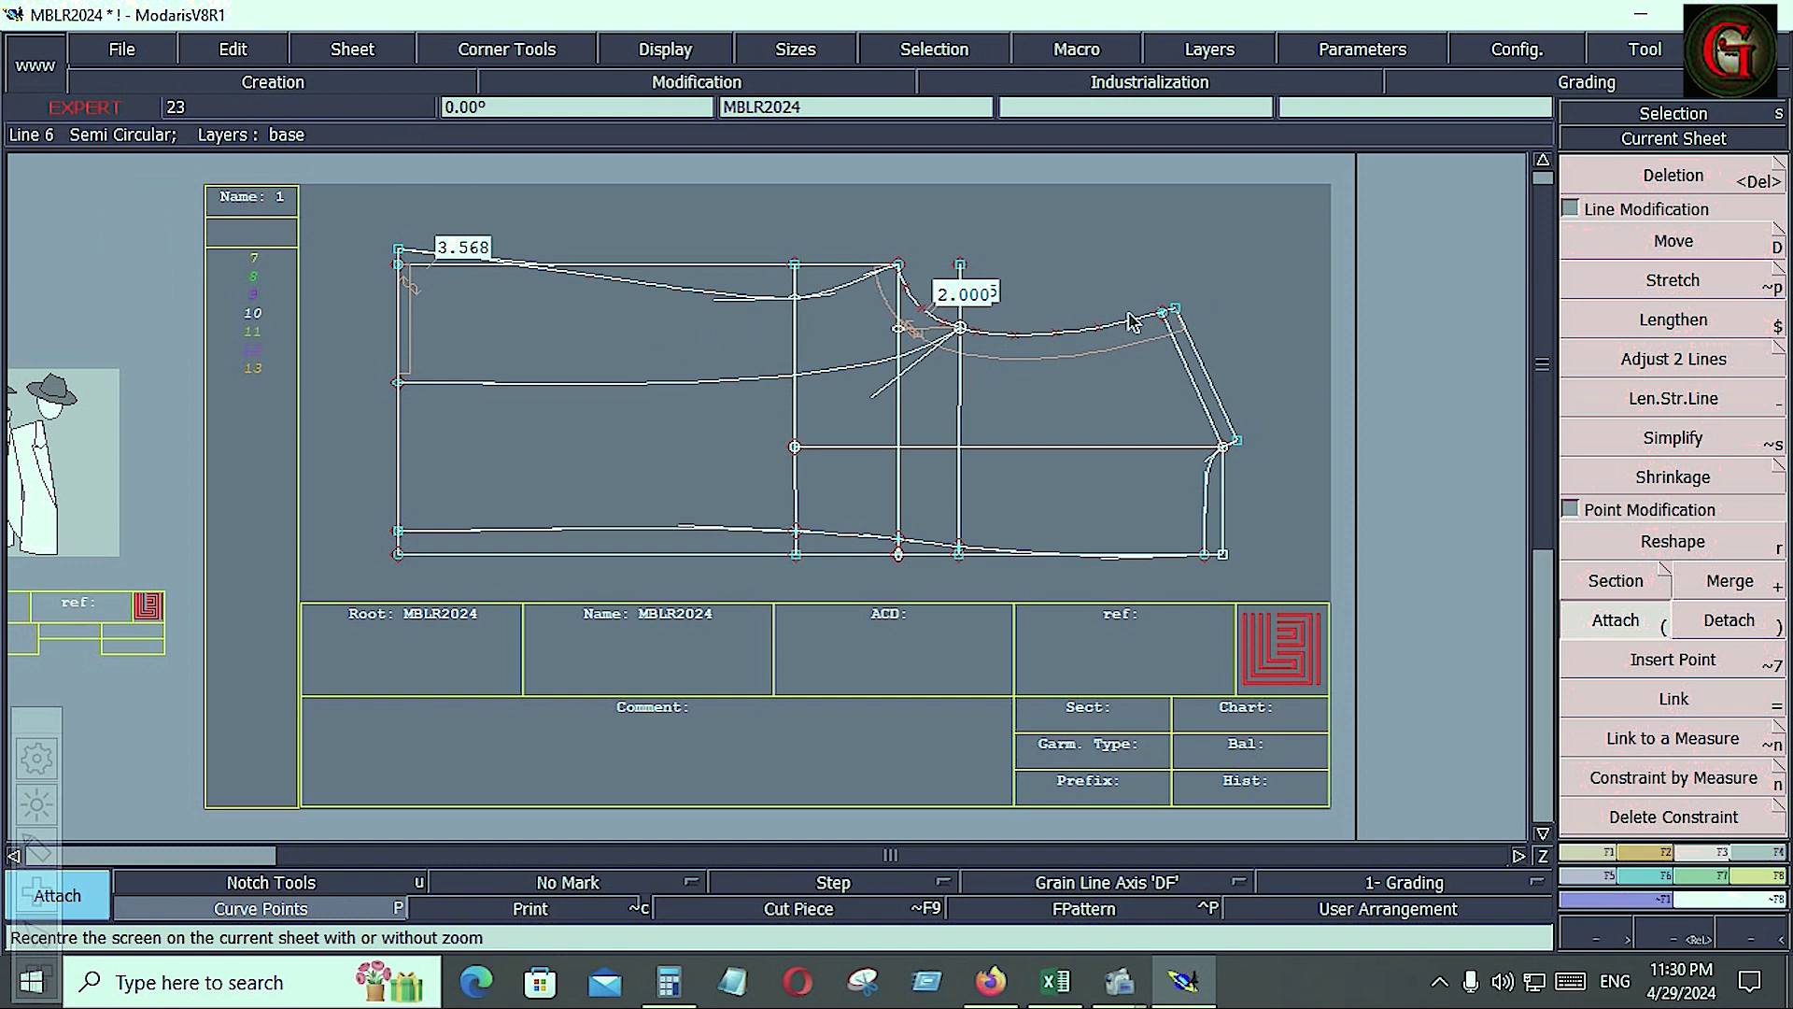
Insert a point where the side seam curve crosses the waist line, and save the model
left_click(1669, 660)
left_click(795, 300)
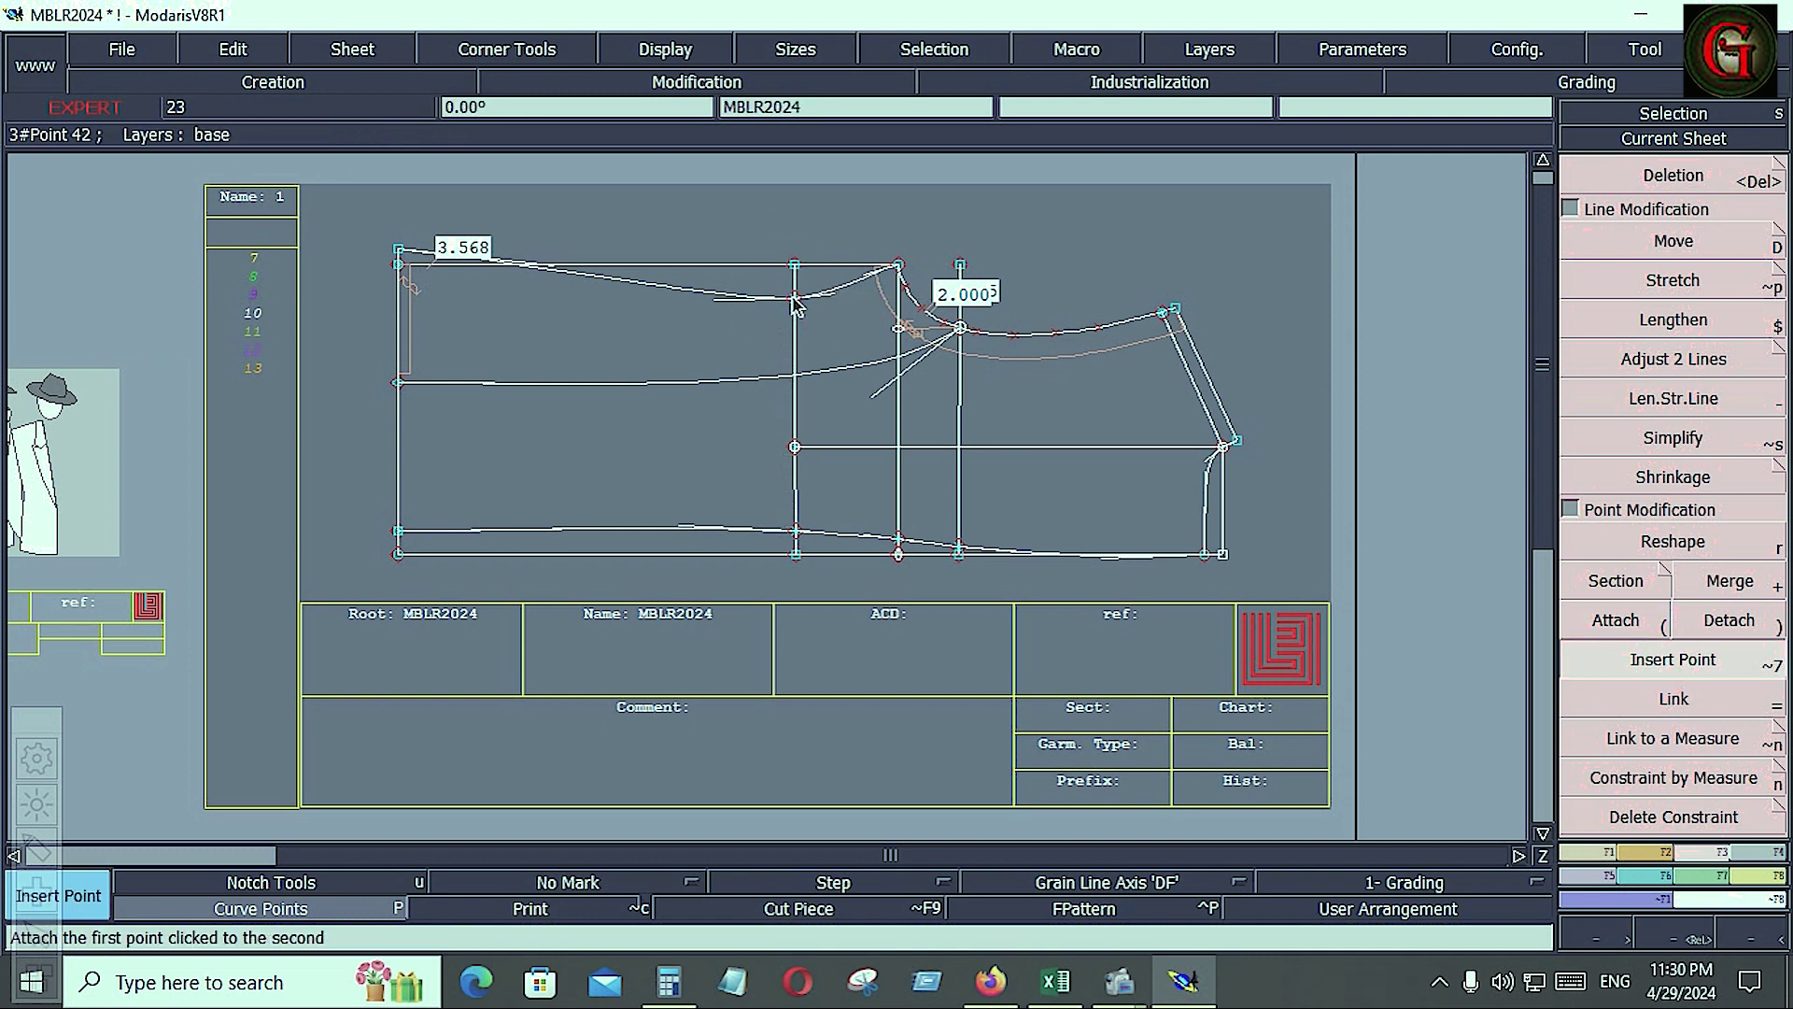
left_click(103, 47)
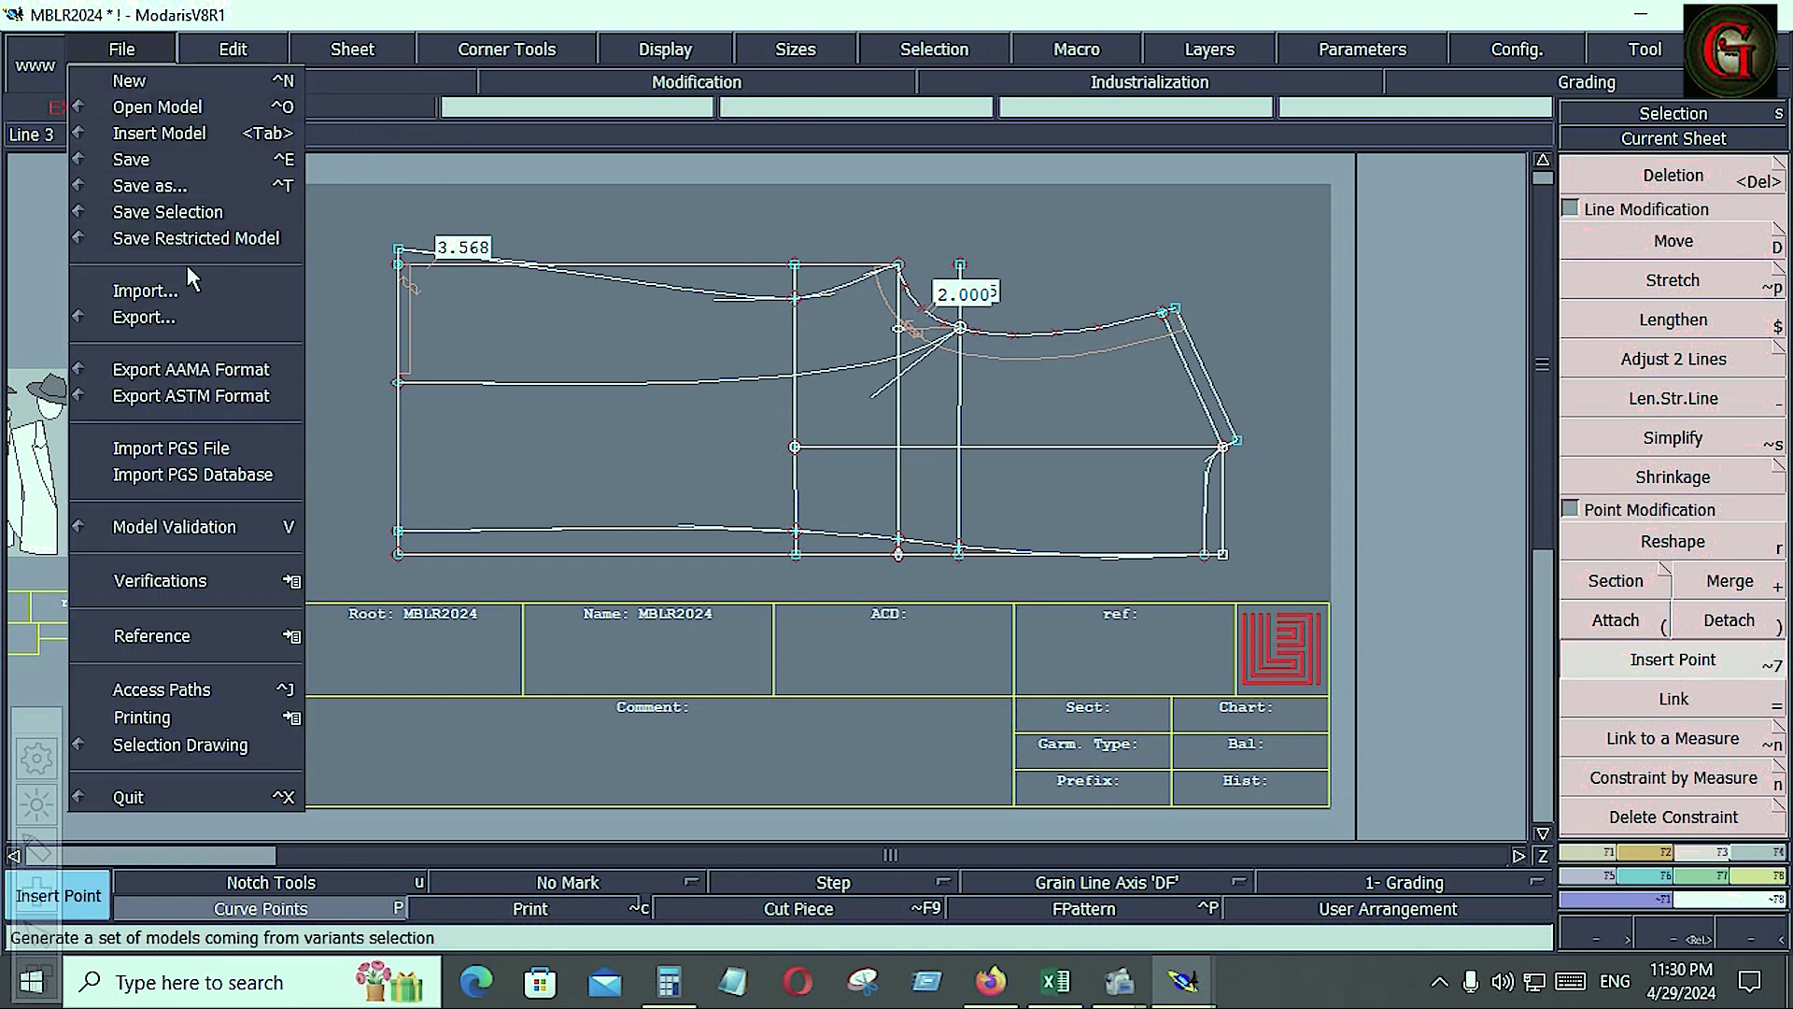
left_click(136, 163)
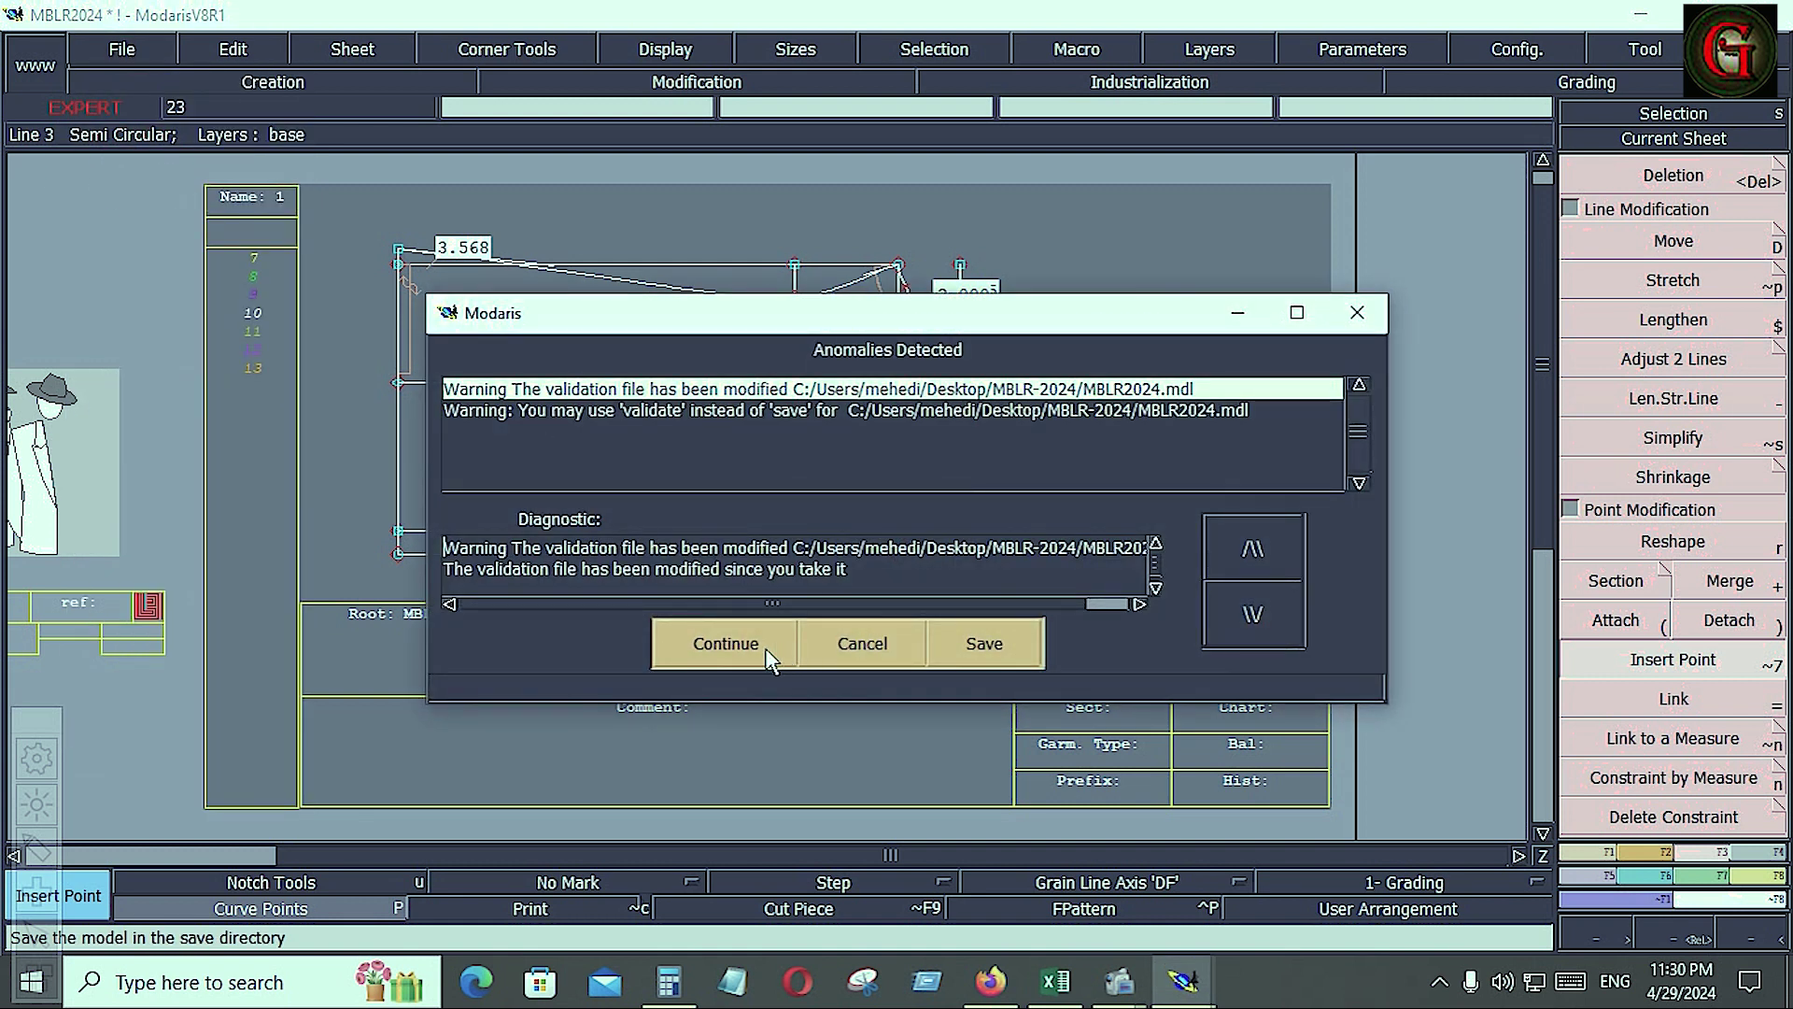
left_click(738, 643)
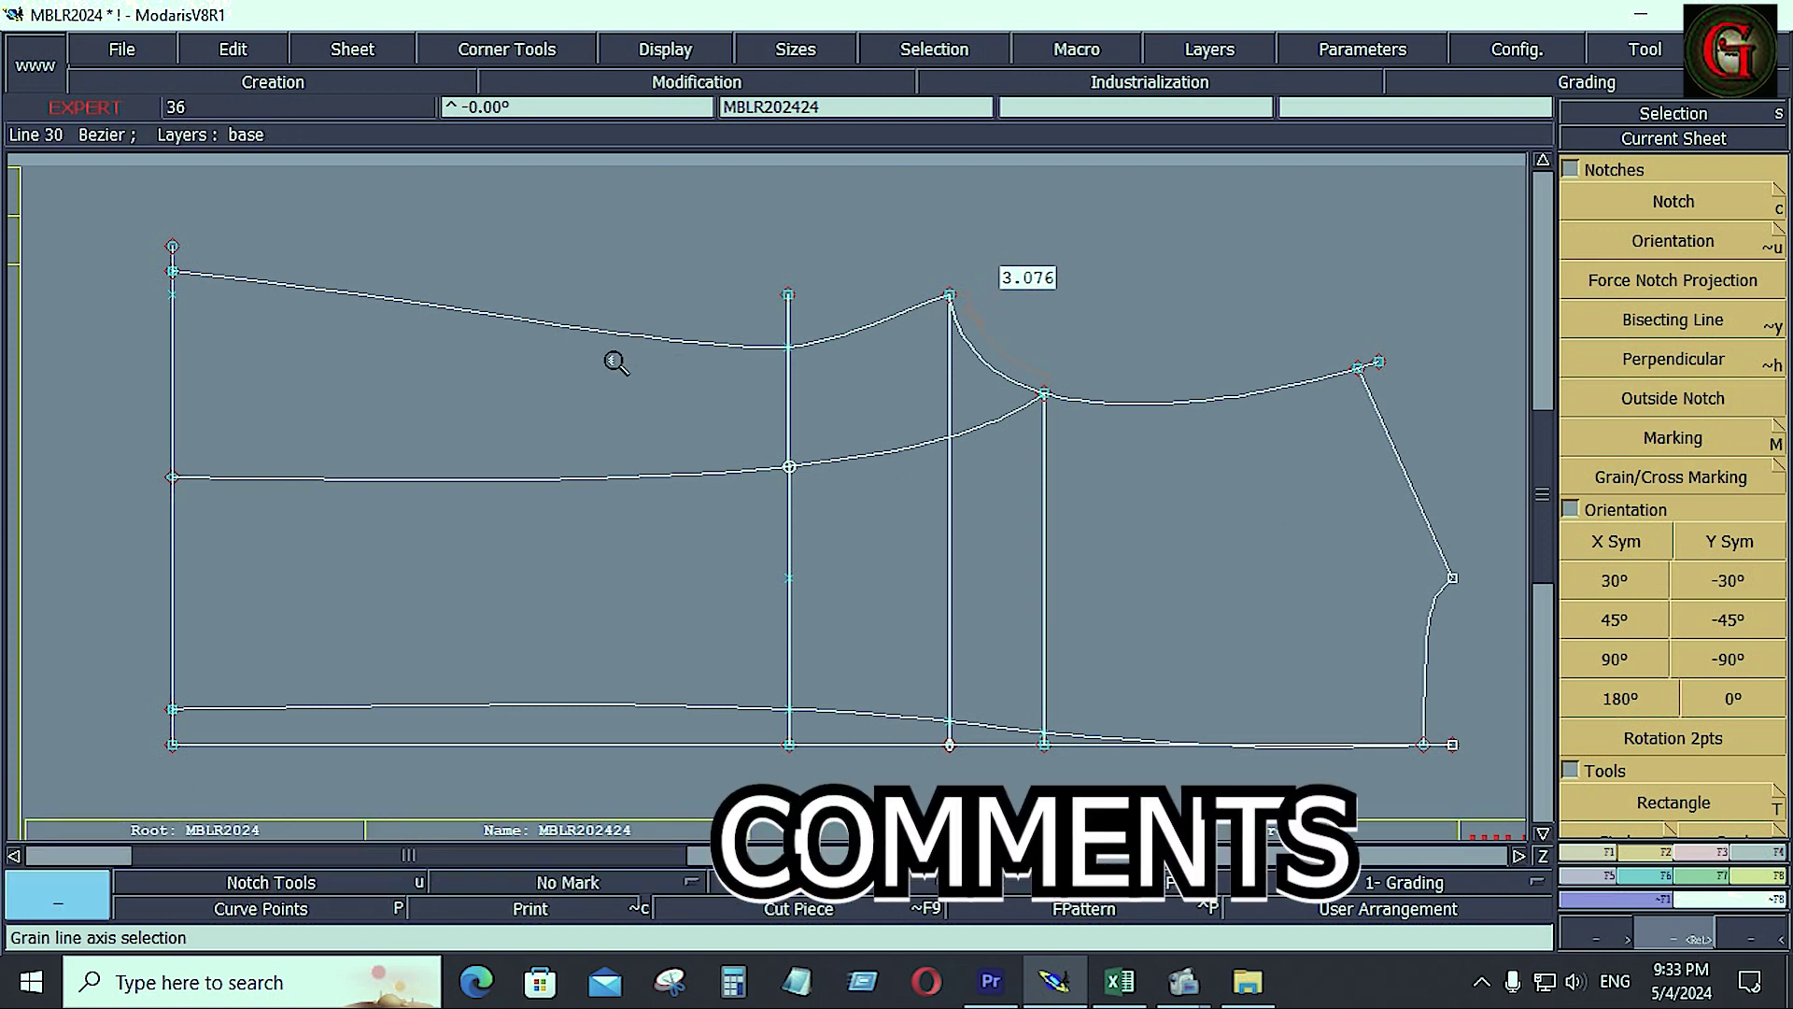
Create a line parallel to the shoulder line, offset outward from the back draft
left_click(1600, 853)
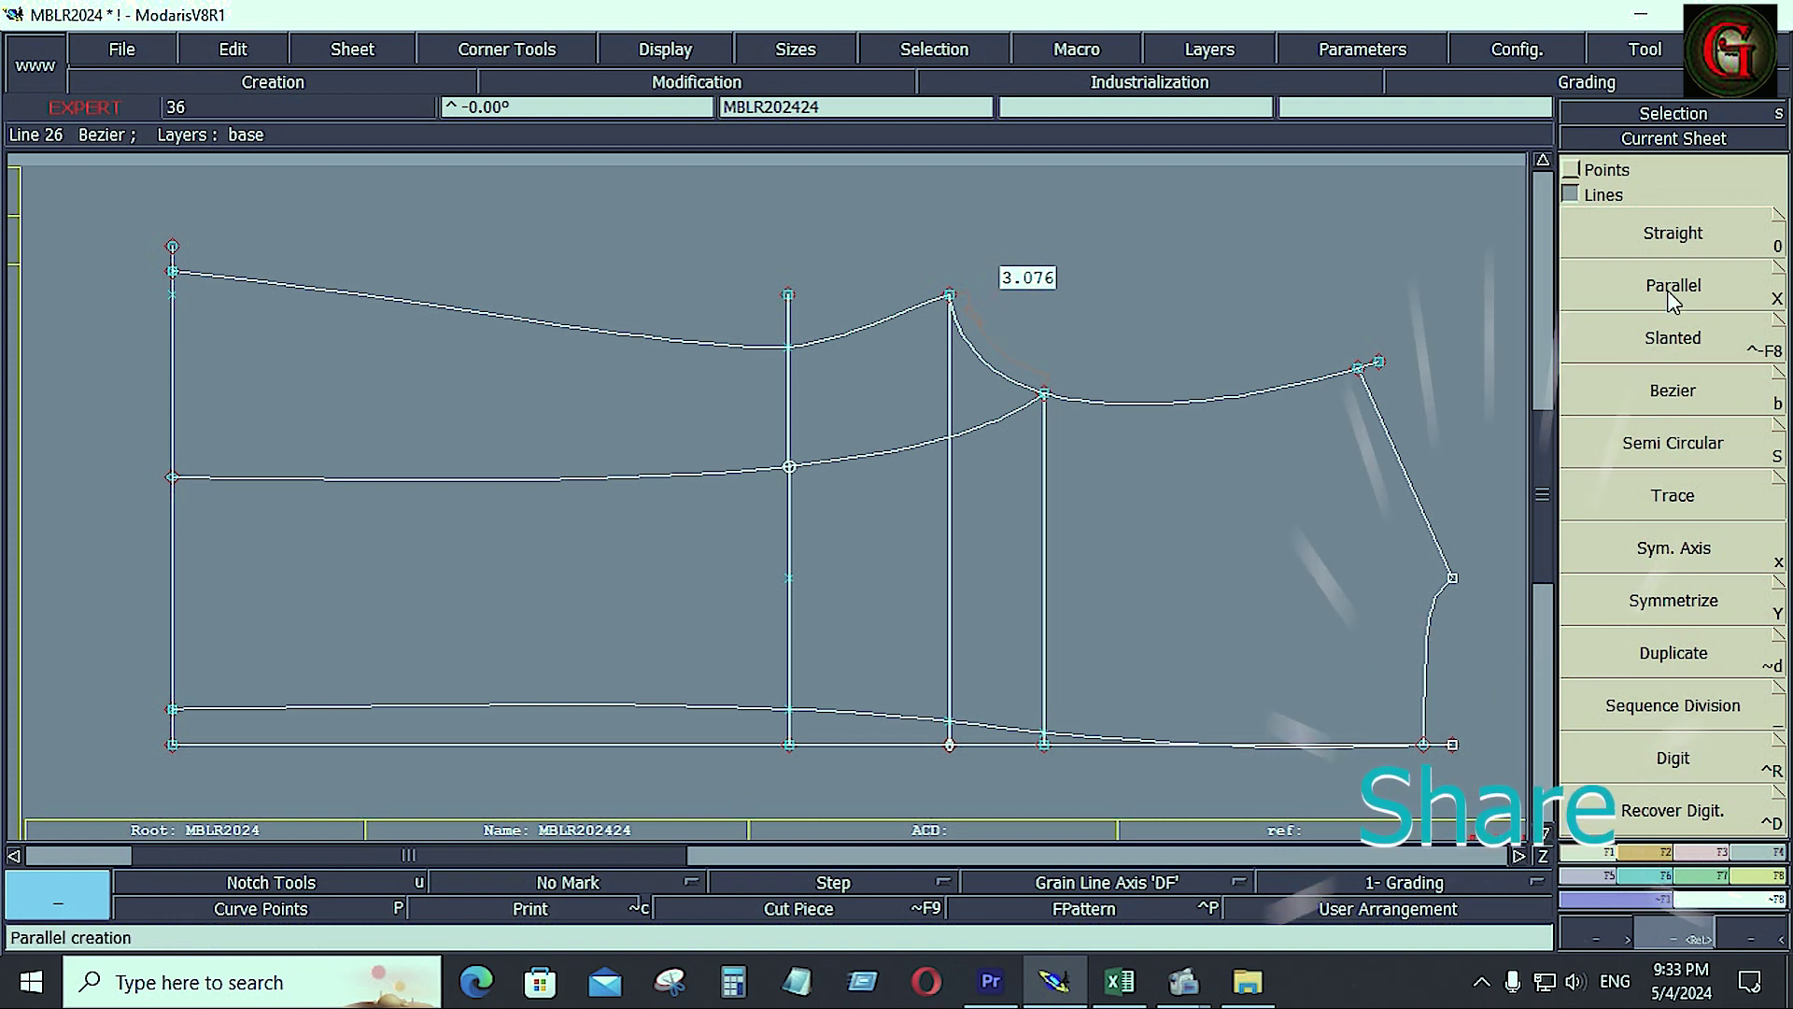
left_click(1592, 289)
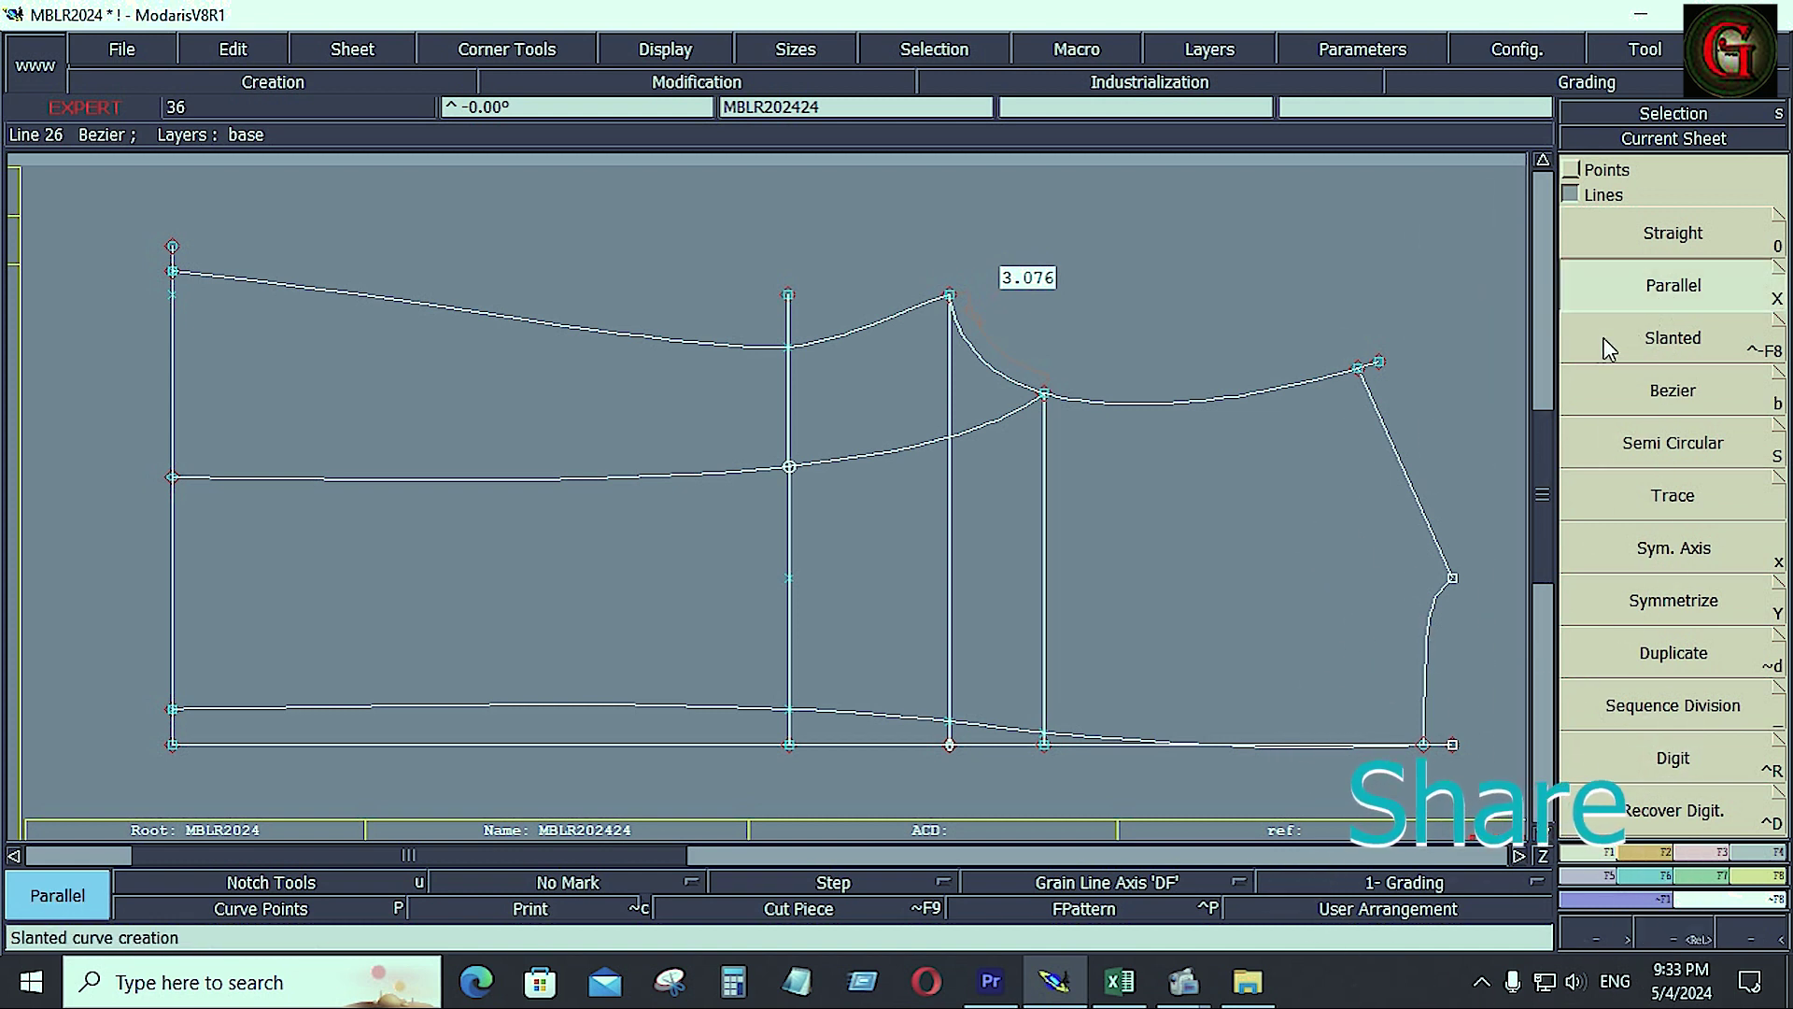
left_click(1410, 490)
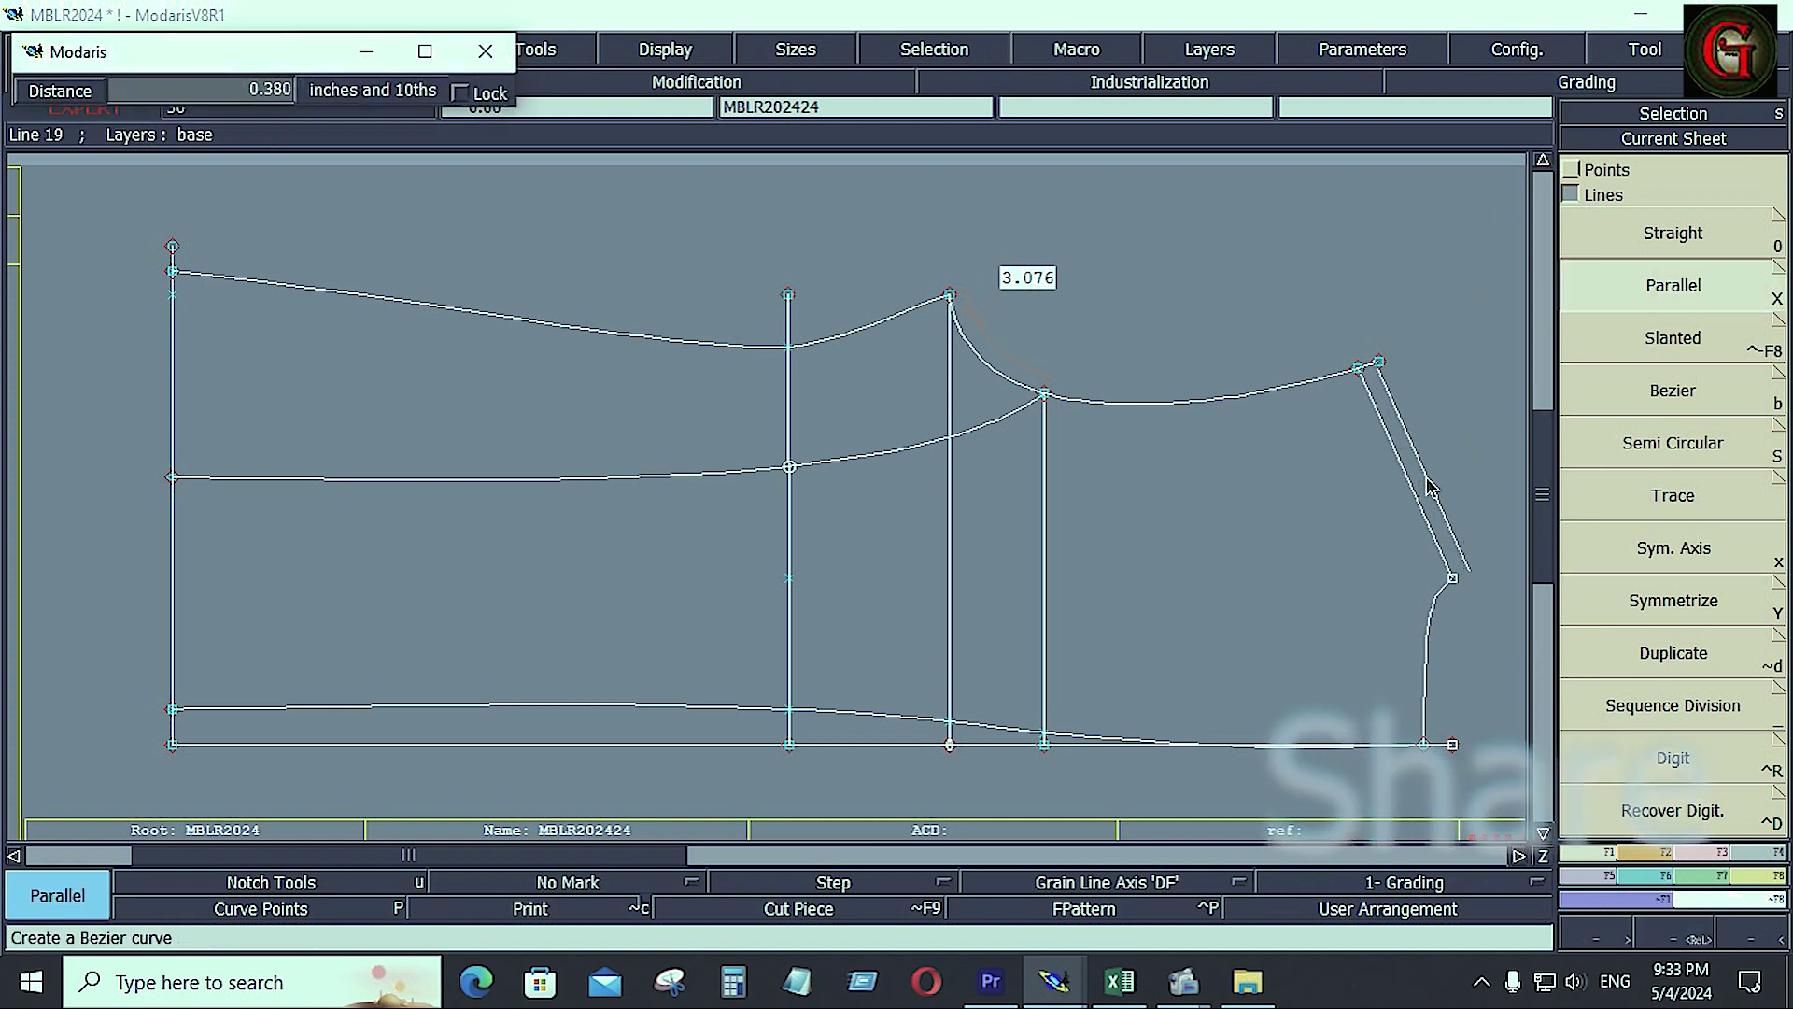
type("0.750")
key("BackSpace")
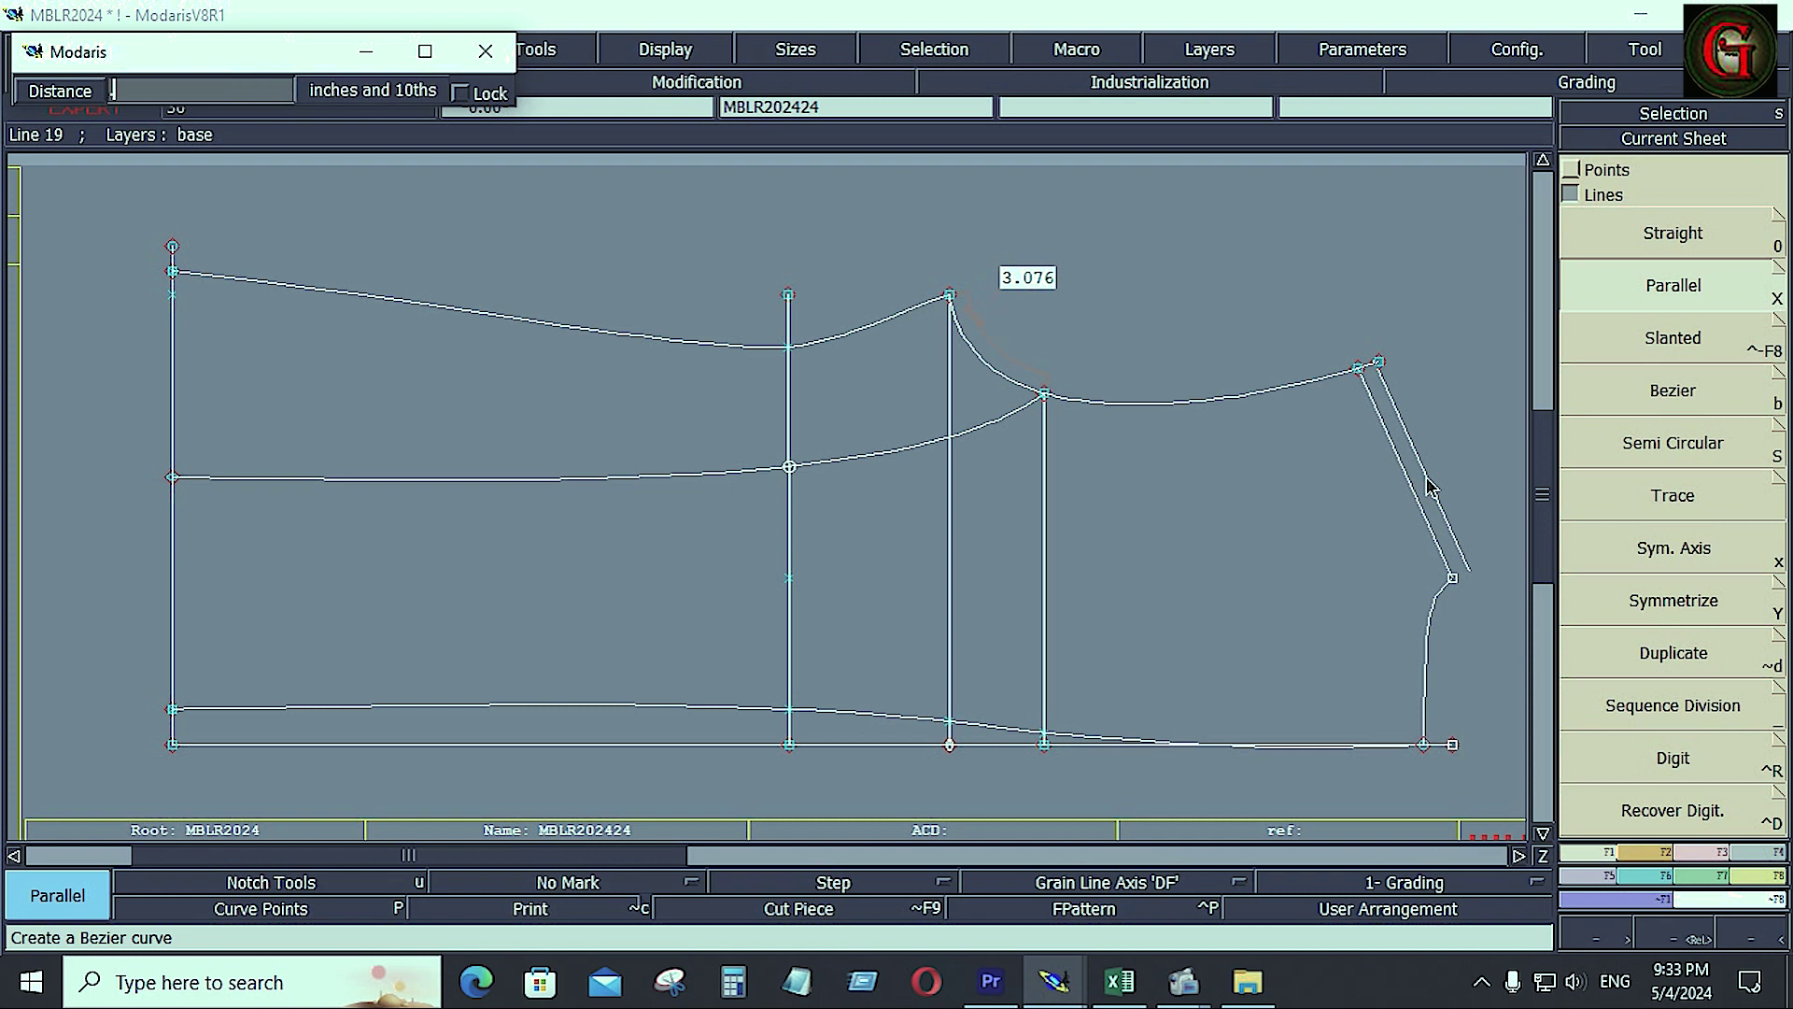
key("Return")
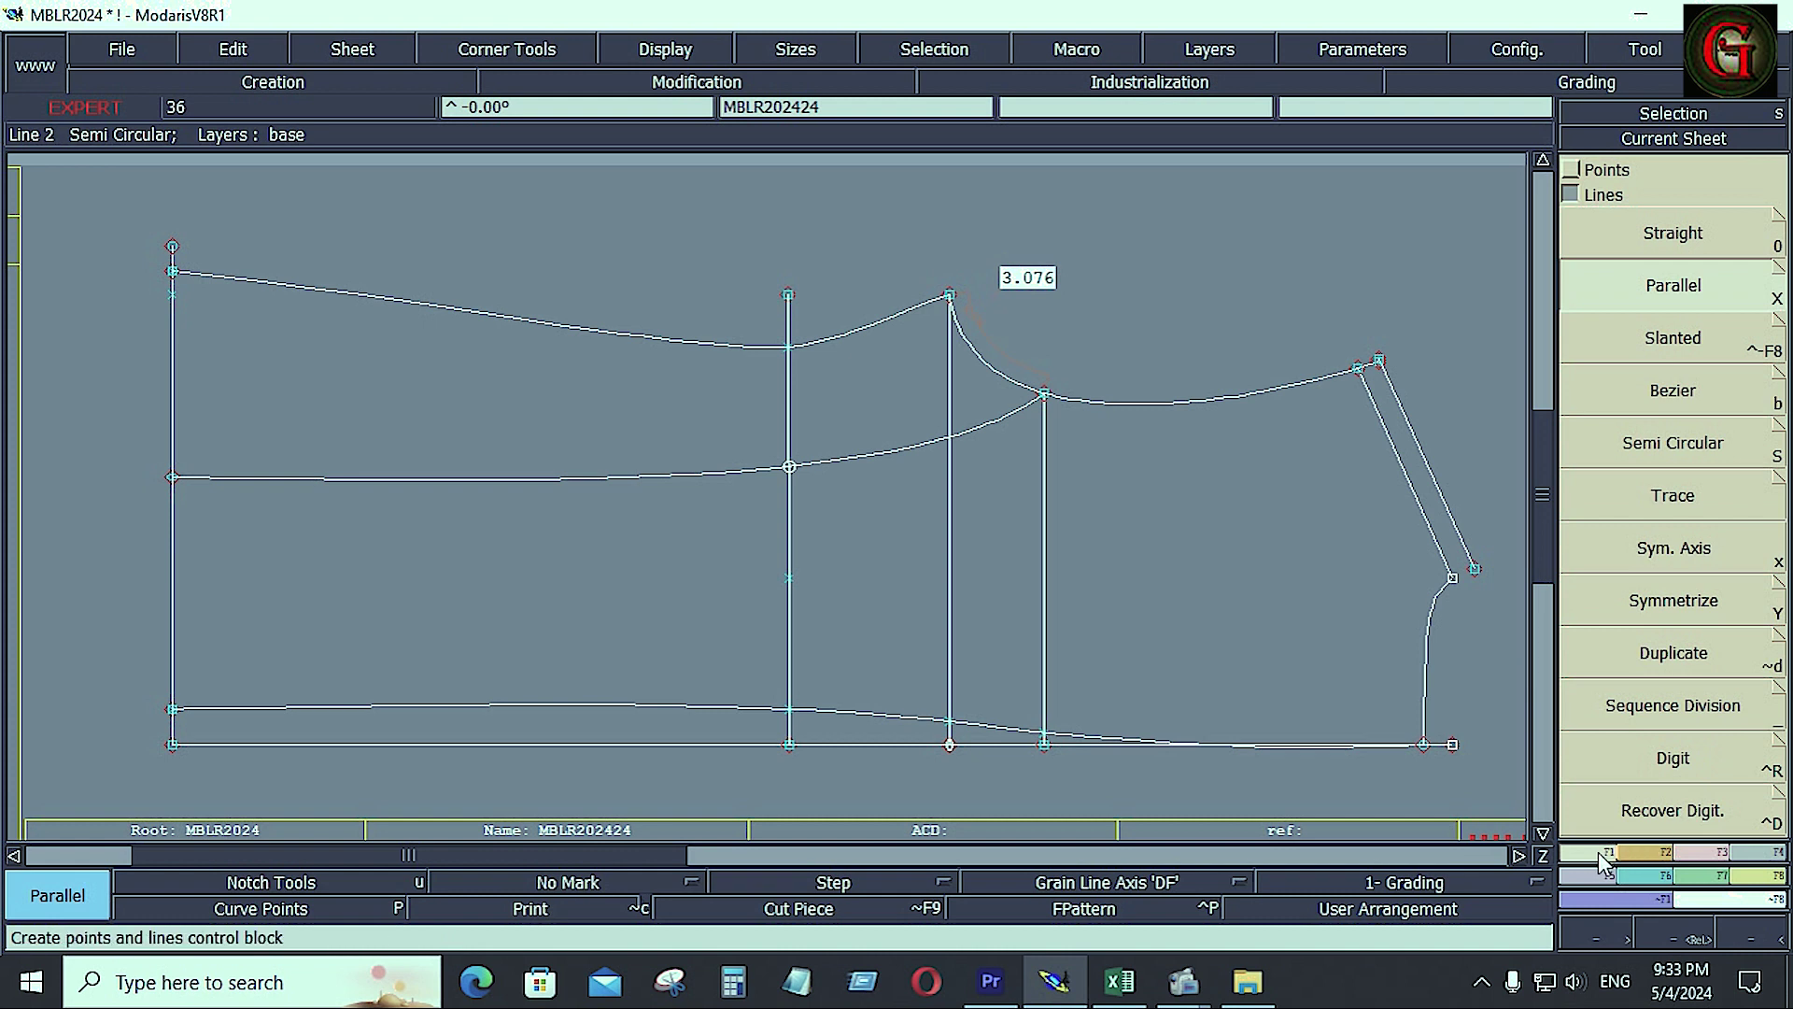
Draw a short Bezier line joining the neck end of the parallel shoulder line to the neckline's shoulder point
left_click(1689, 392)
left_click(1477, 571)
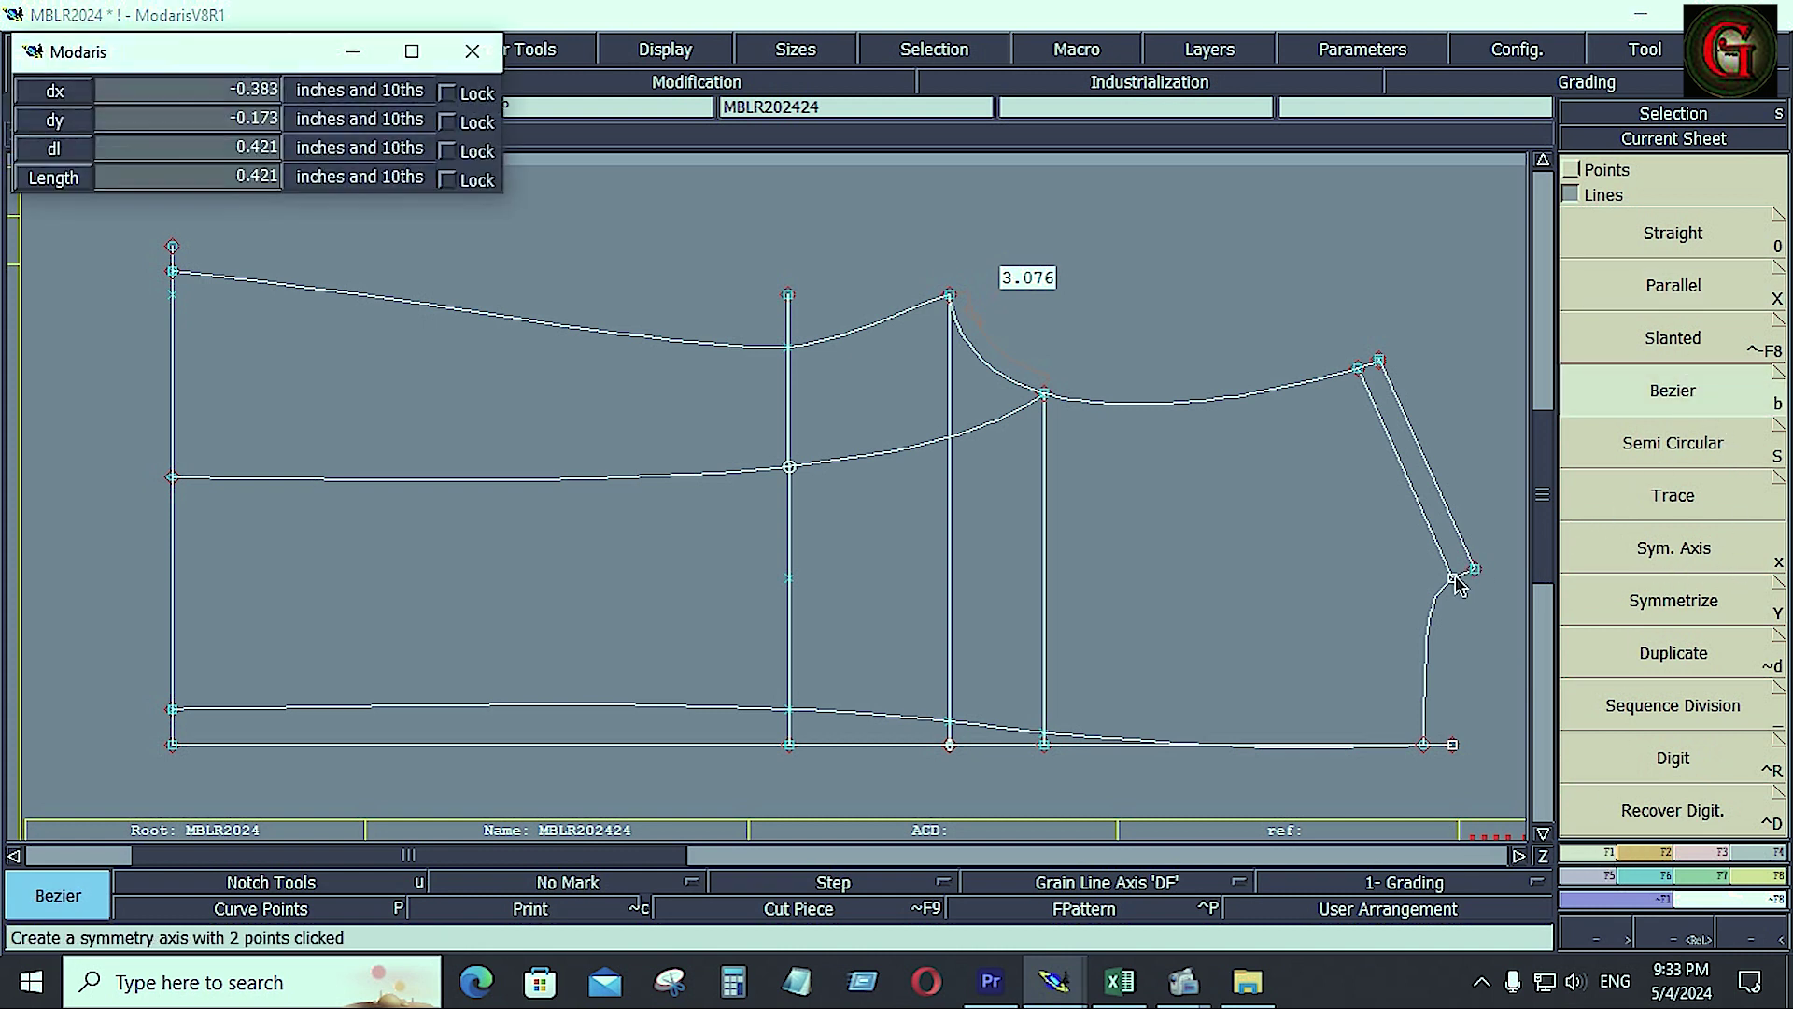
left_click(1455, 580)
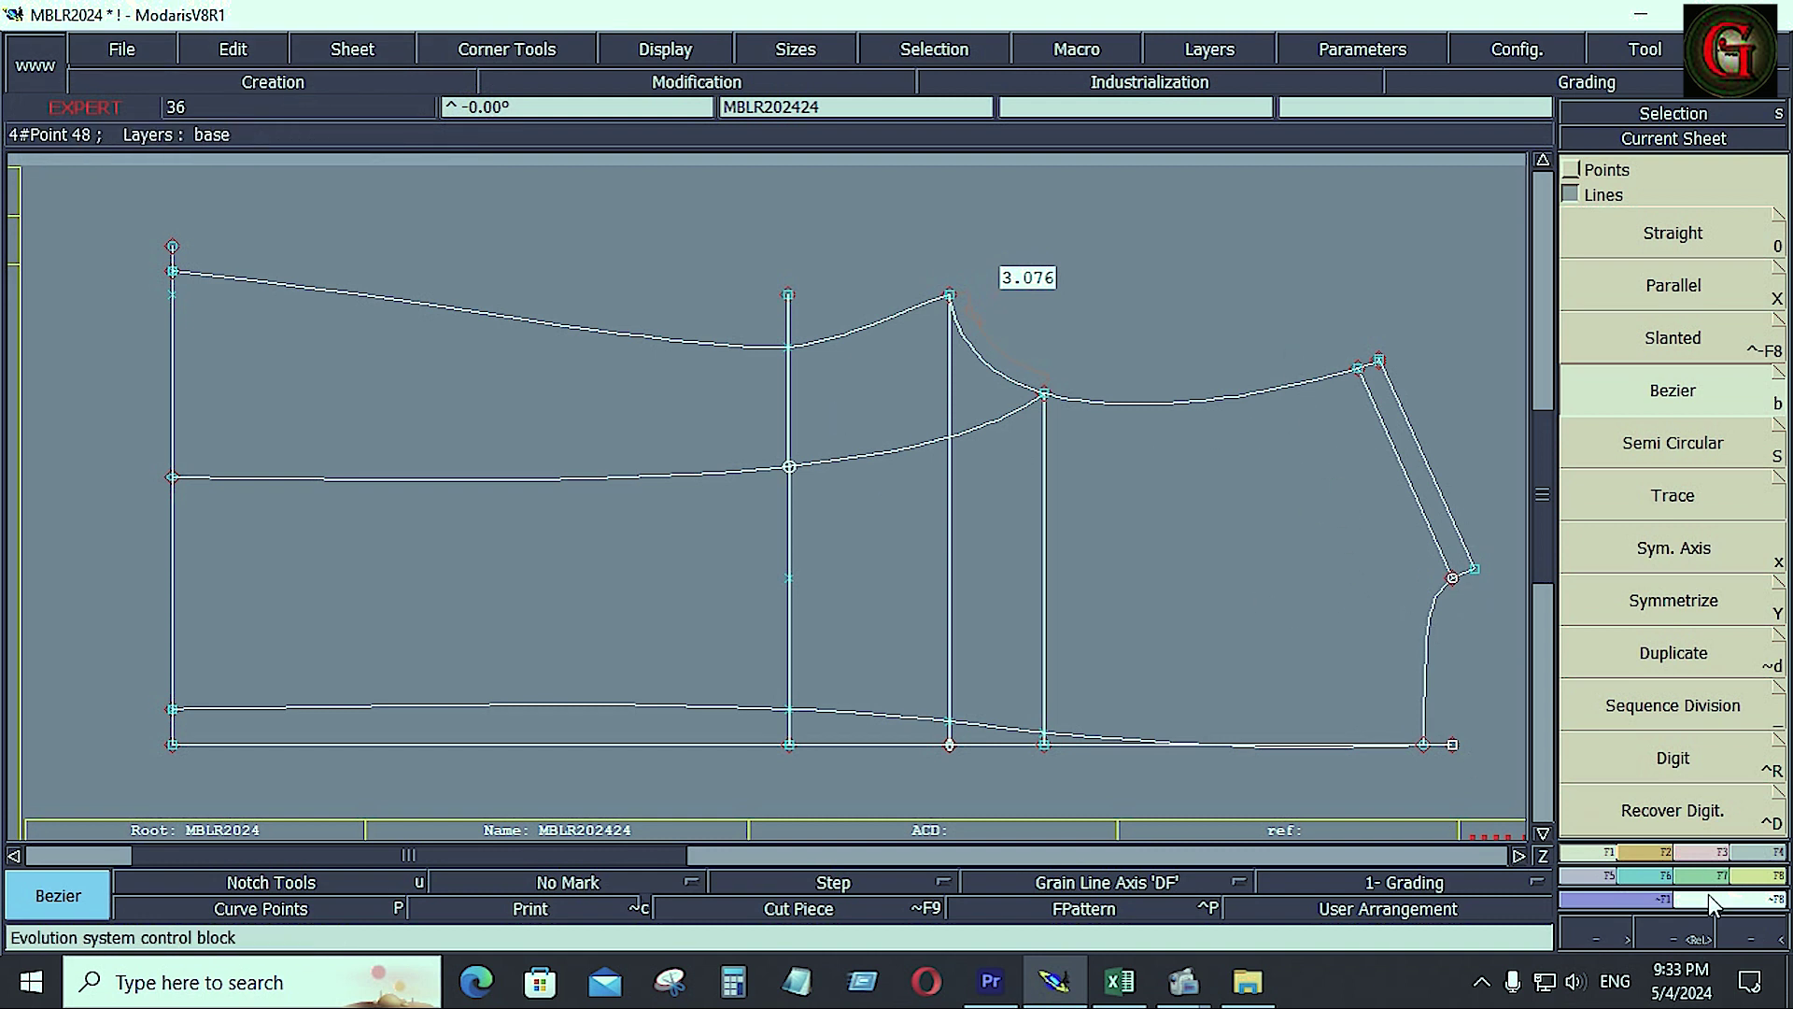
Extract the back panel from the draft as a separate piece with the Seam tool
left_click(1739, 851)
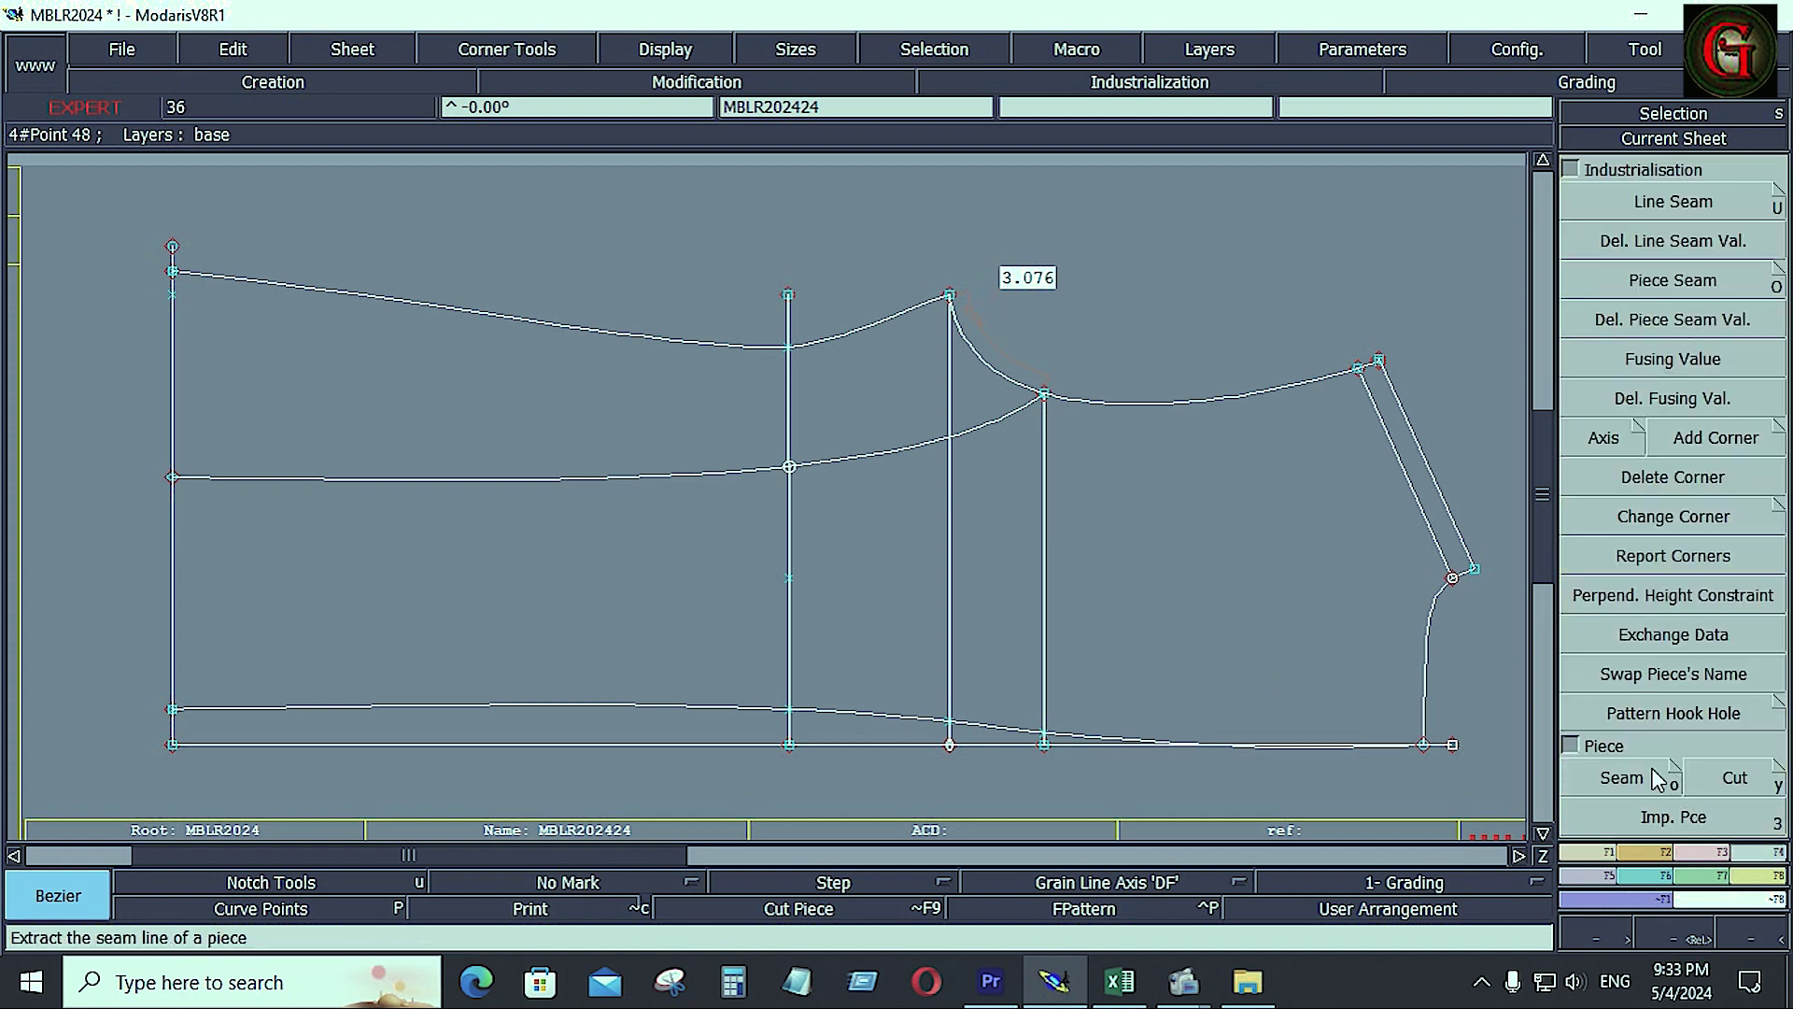
left_click(1623, 779)
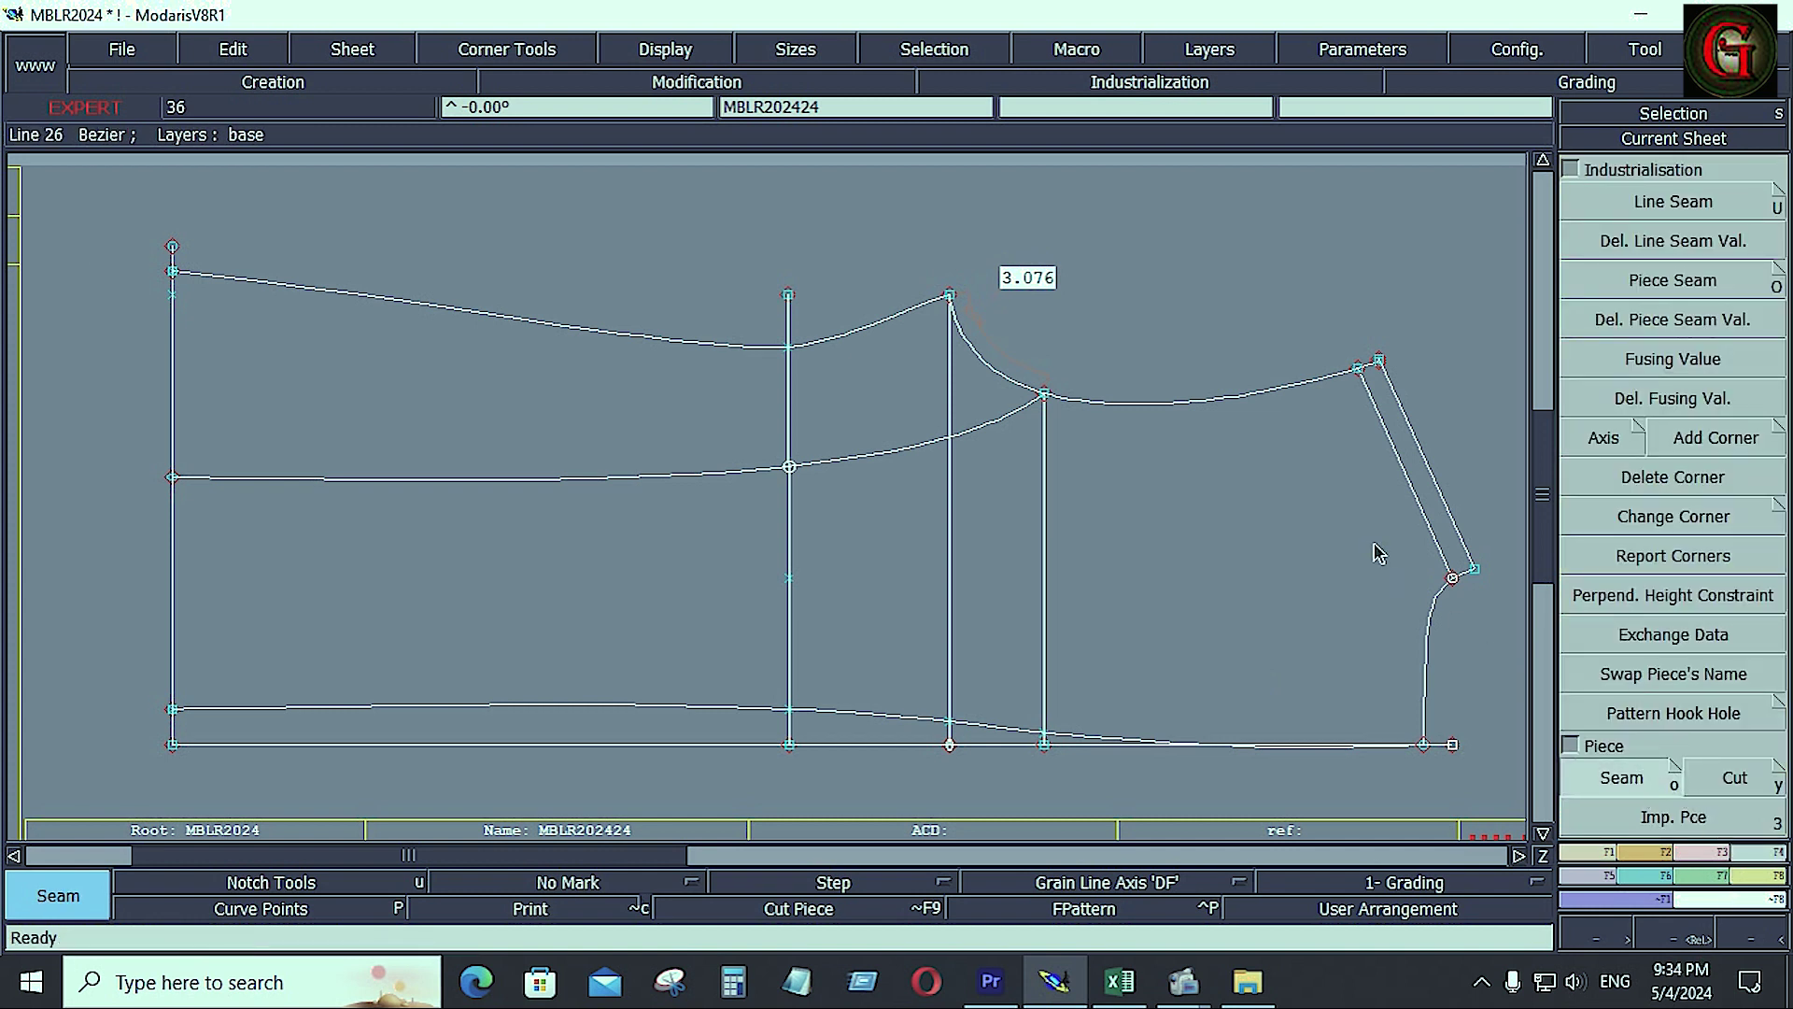
left_click(1345, 592)
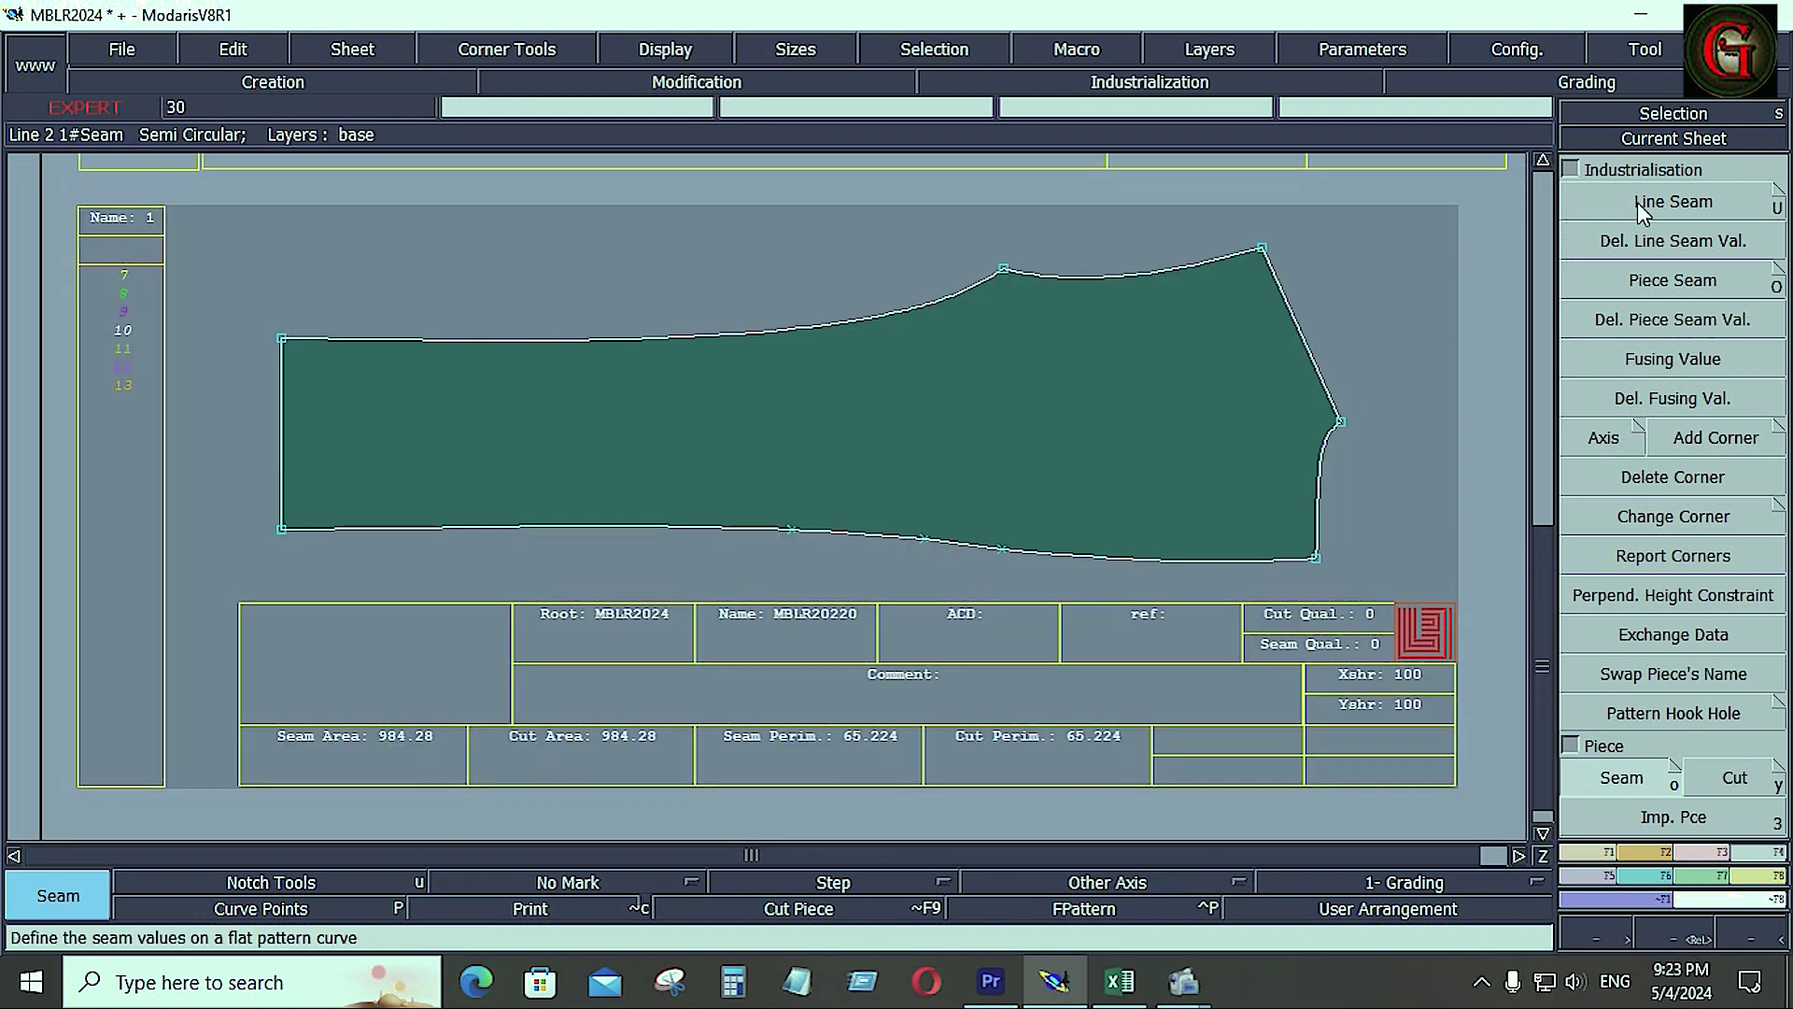
Add a seam allowance of 0.4 inches at beginning and end to all outlines of the back piece with Line Seam
left_click(1642, 202)
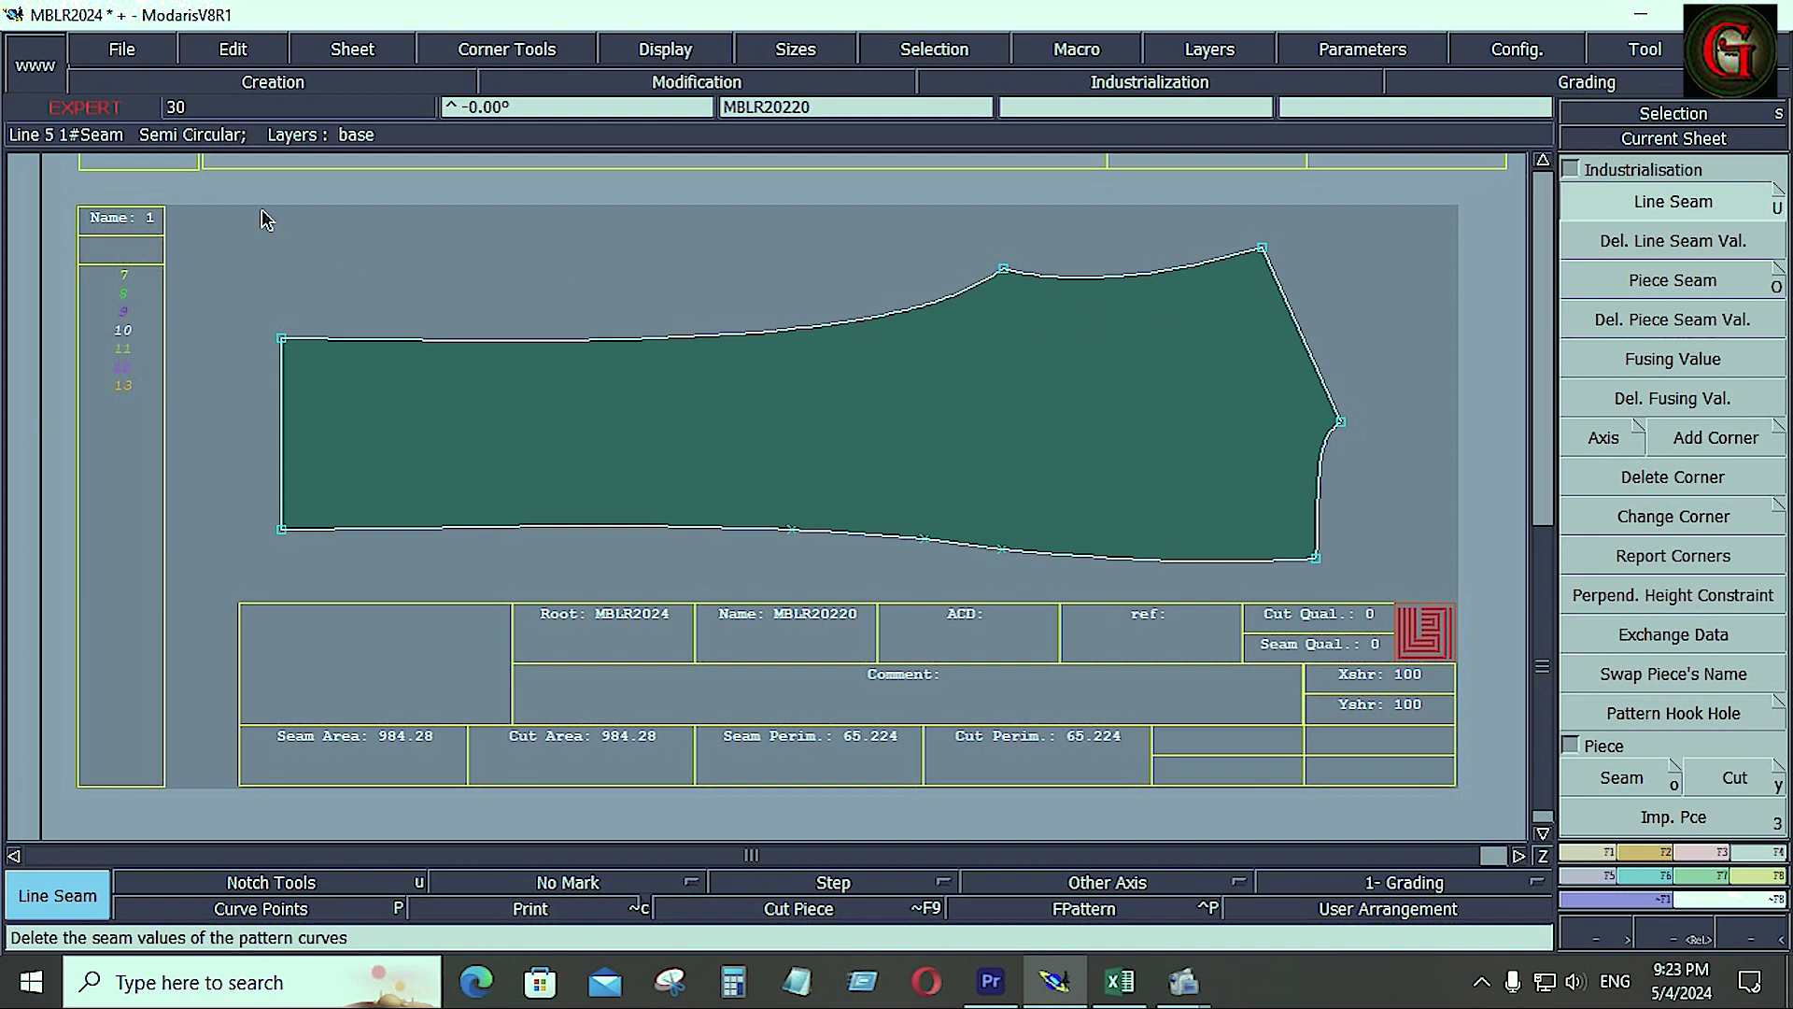
left_click_drag(266, 218, 1384, 603)
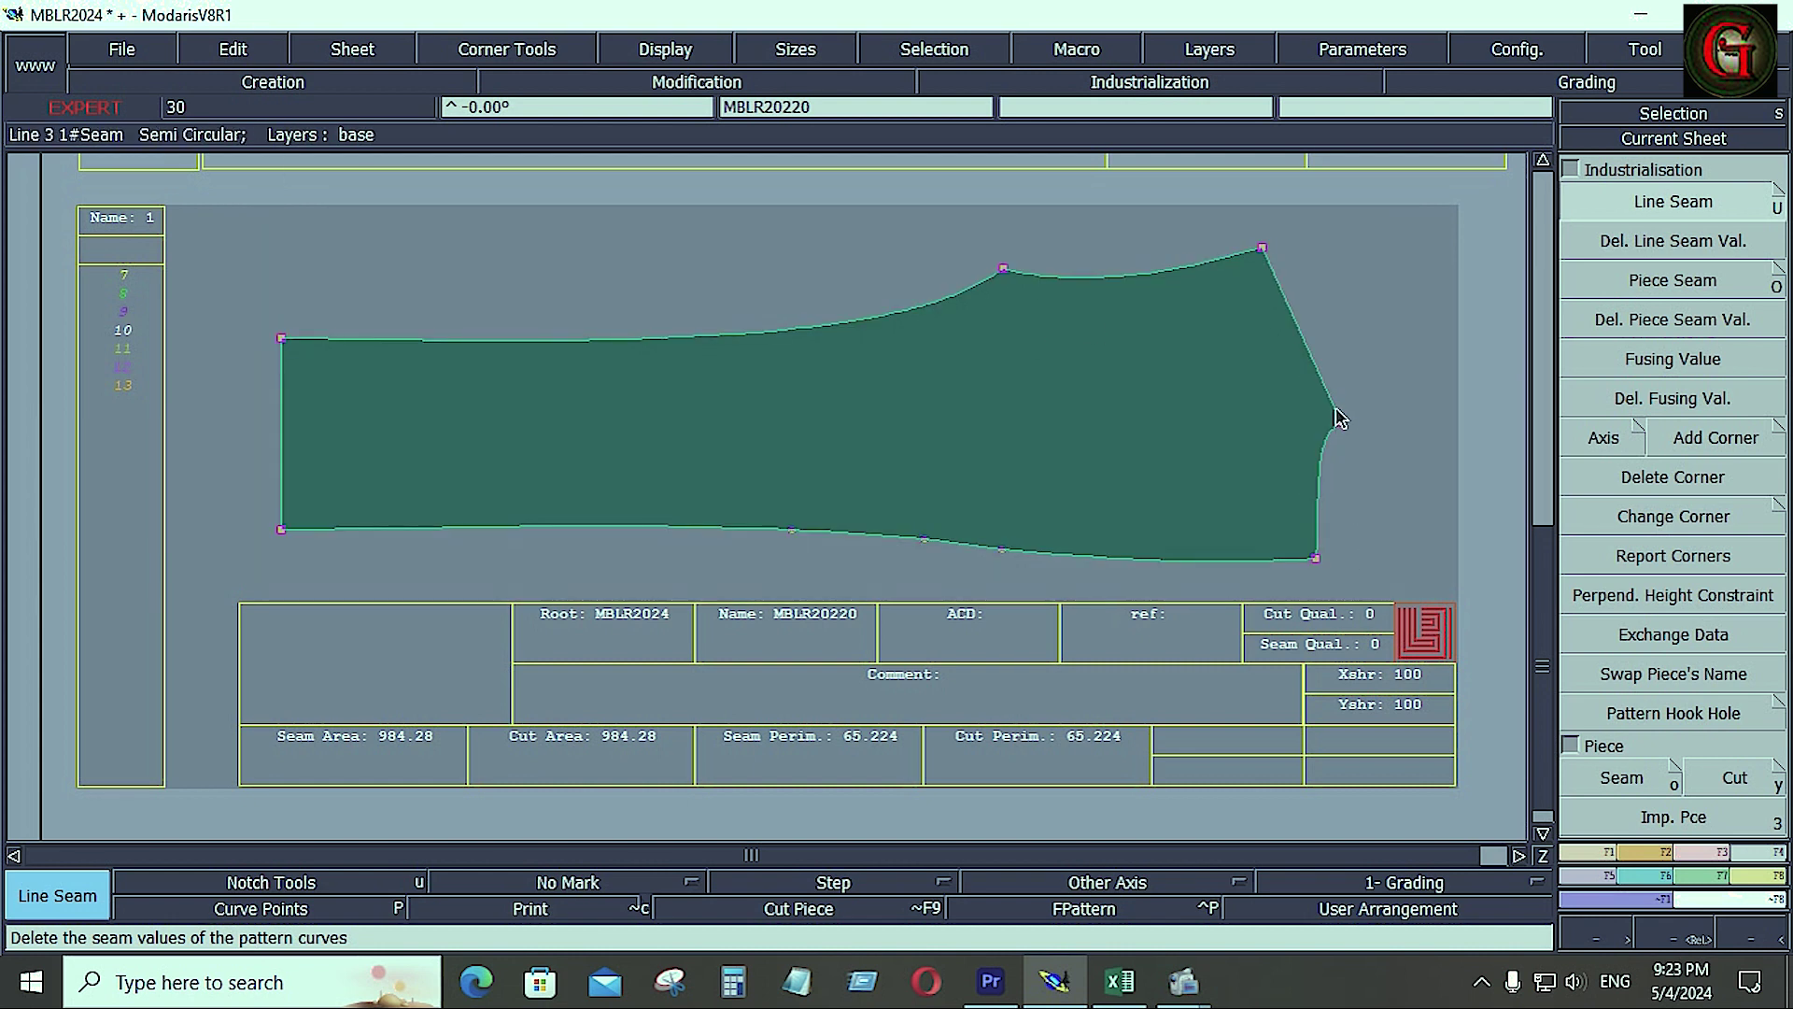
left_click(1342, 417)
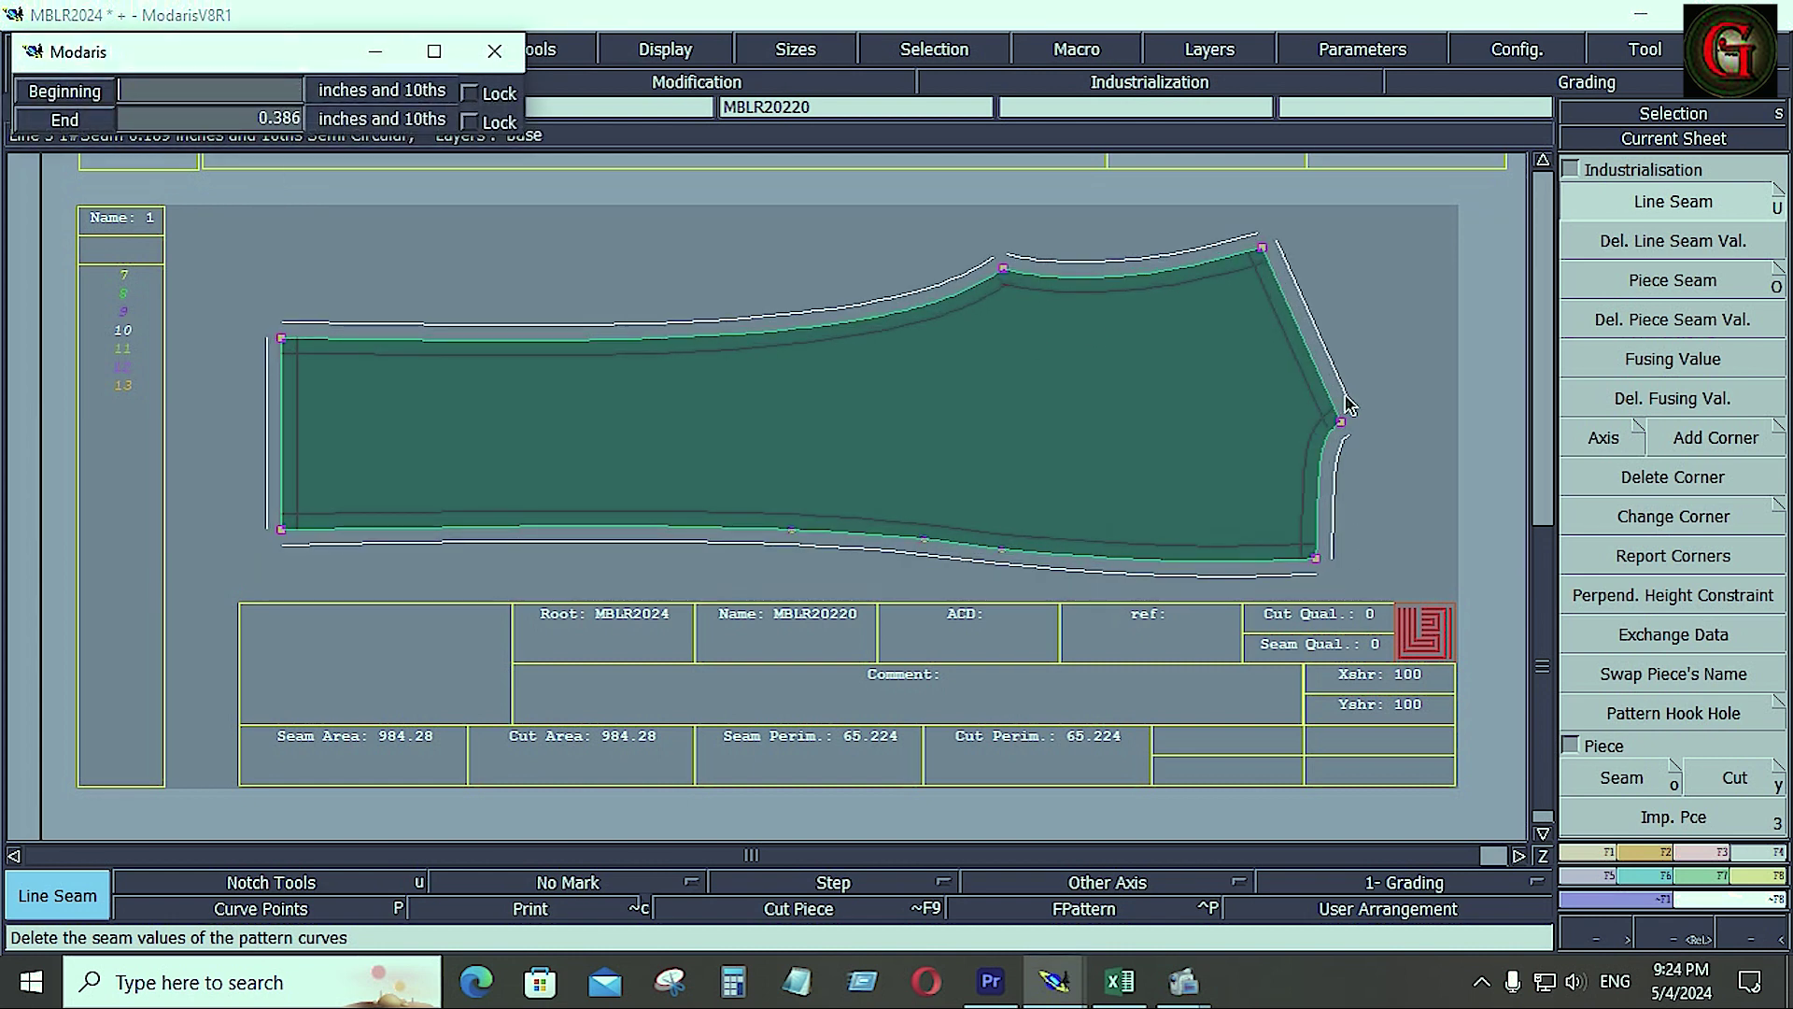
type("0.400.4")
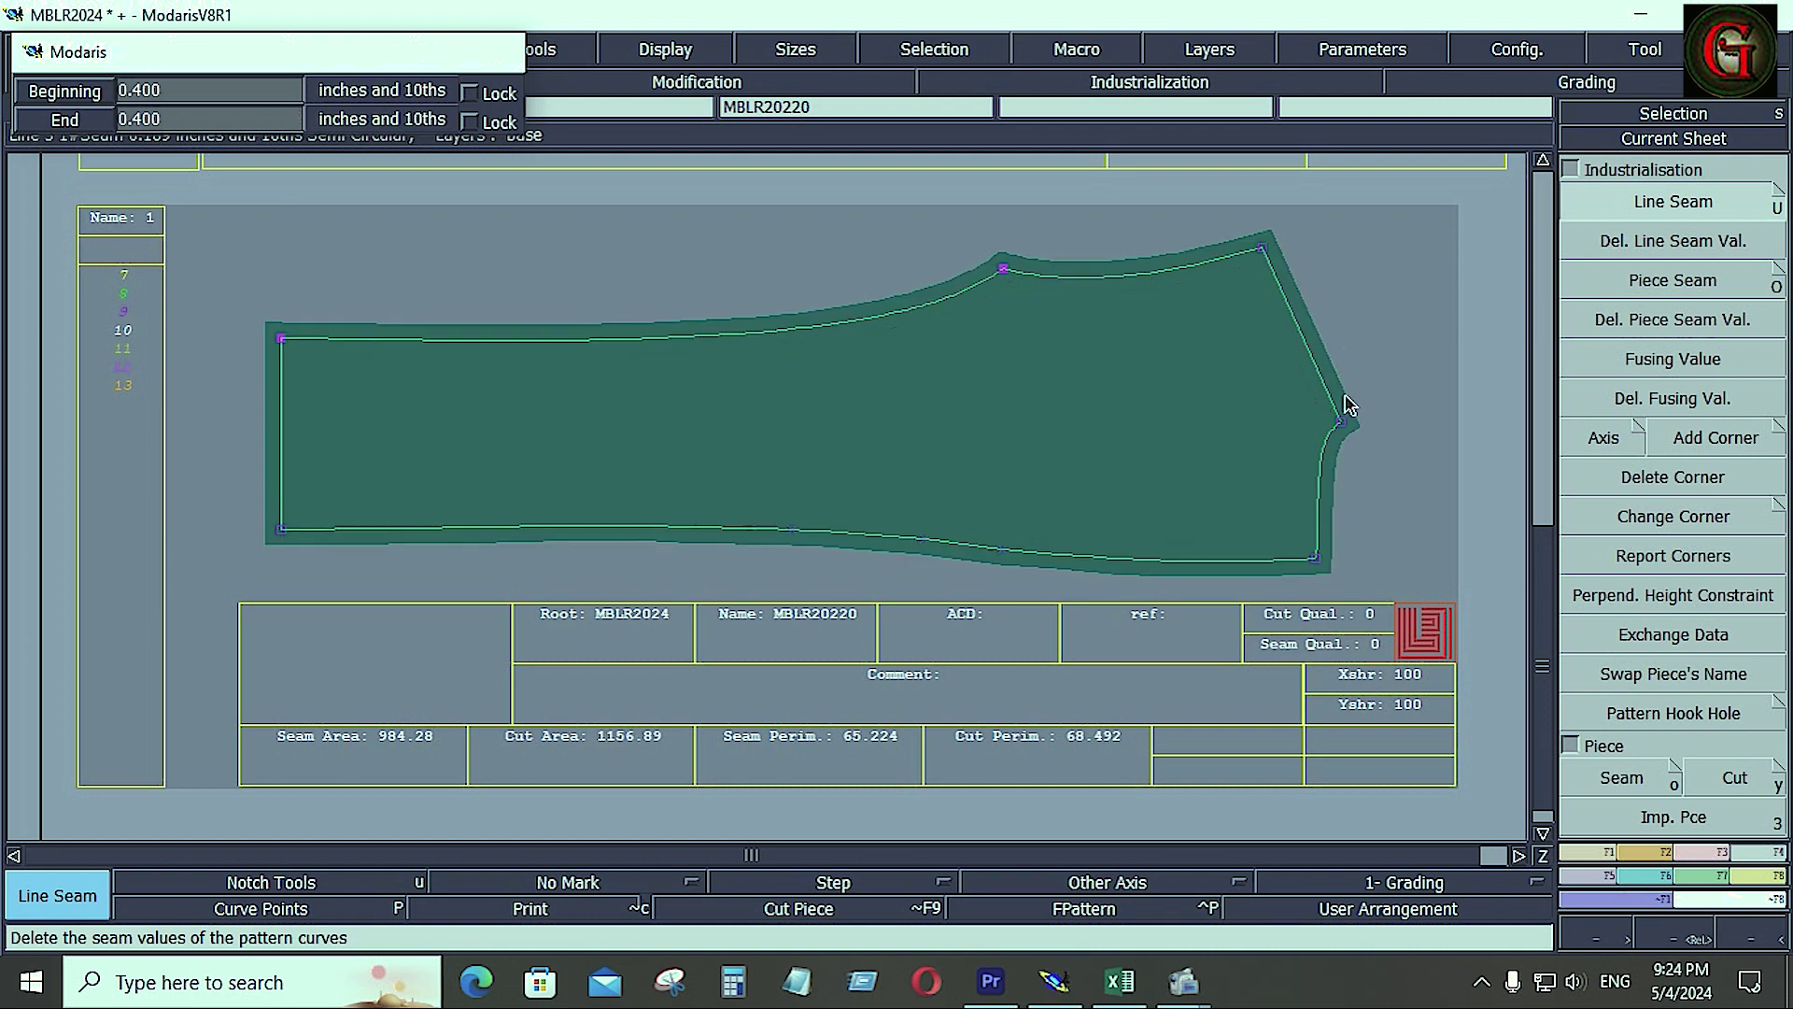
key("Return")
Add a horizontal grain line to the back piece and notches at the waist and chest points of the centre back seam
left_click(1642, 851)
left_click(1641, 846)
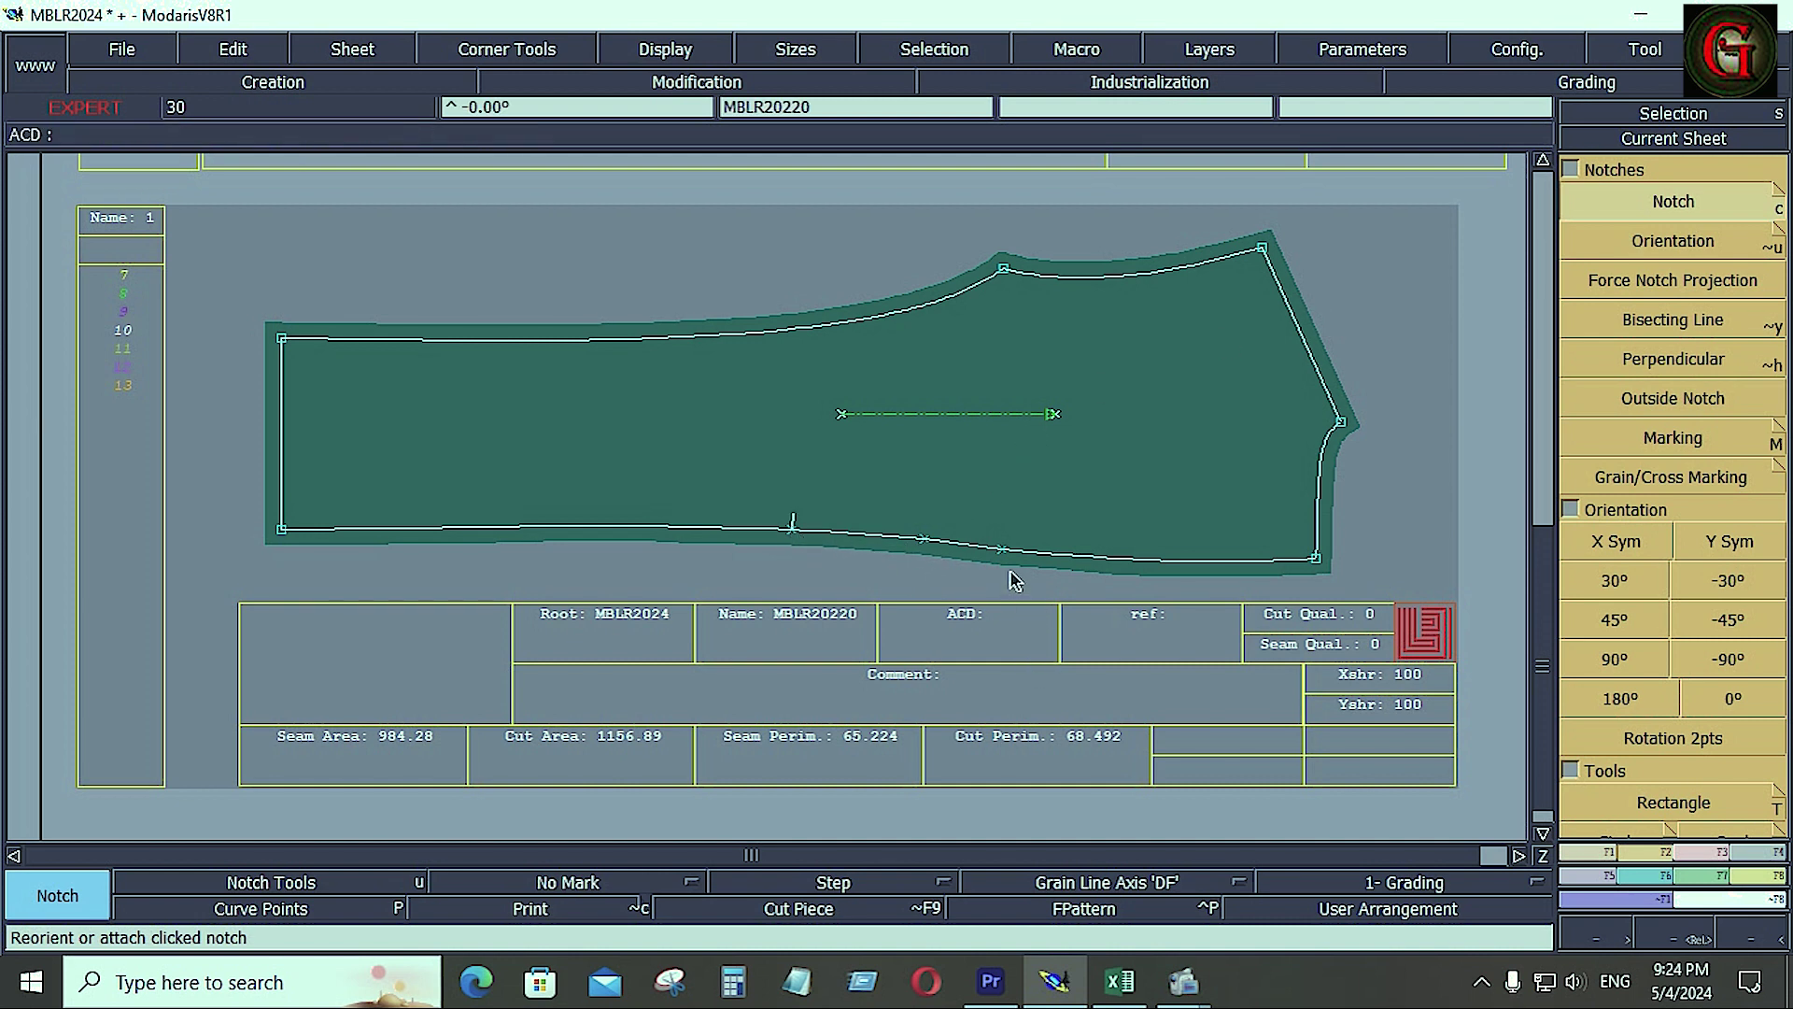
left_click(922, 544)
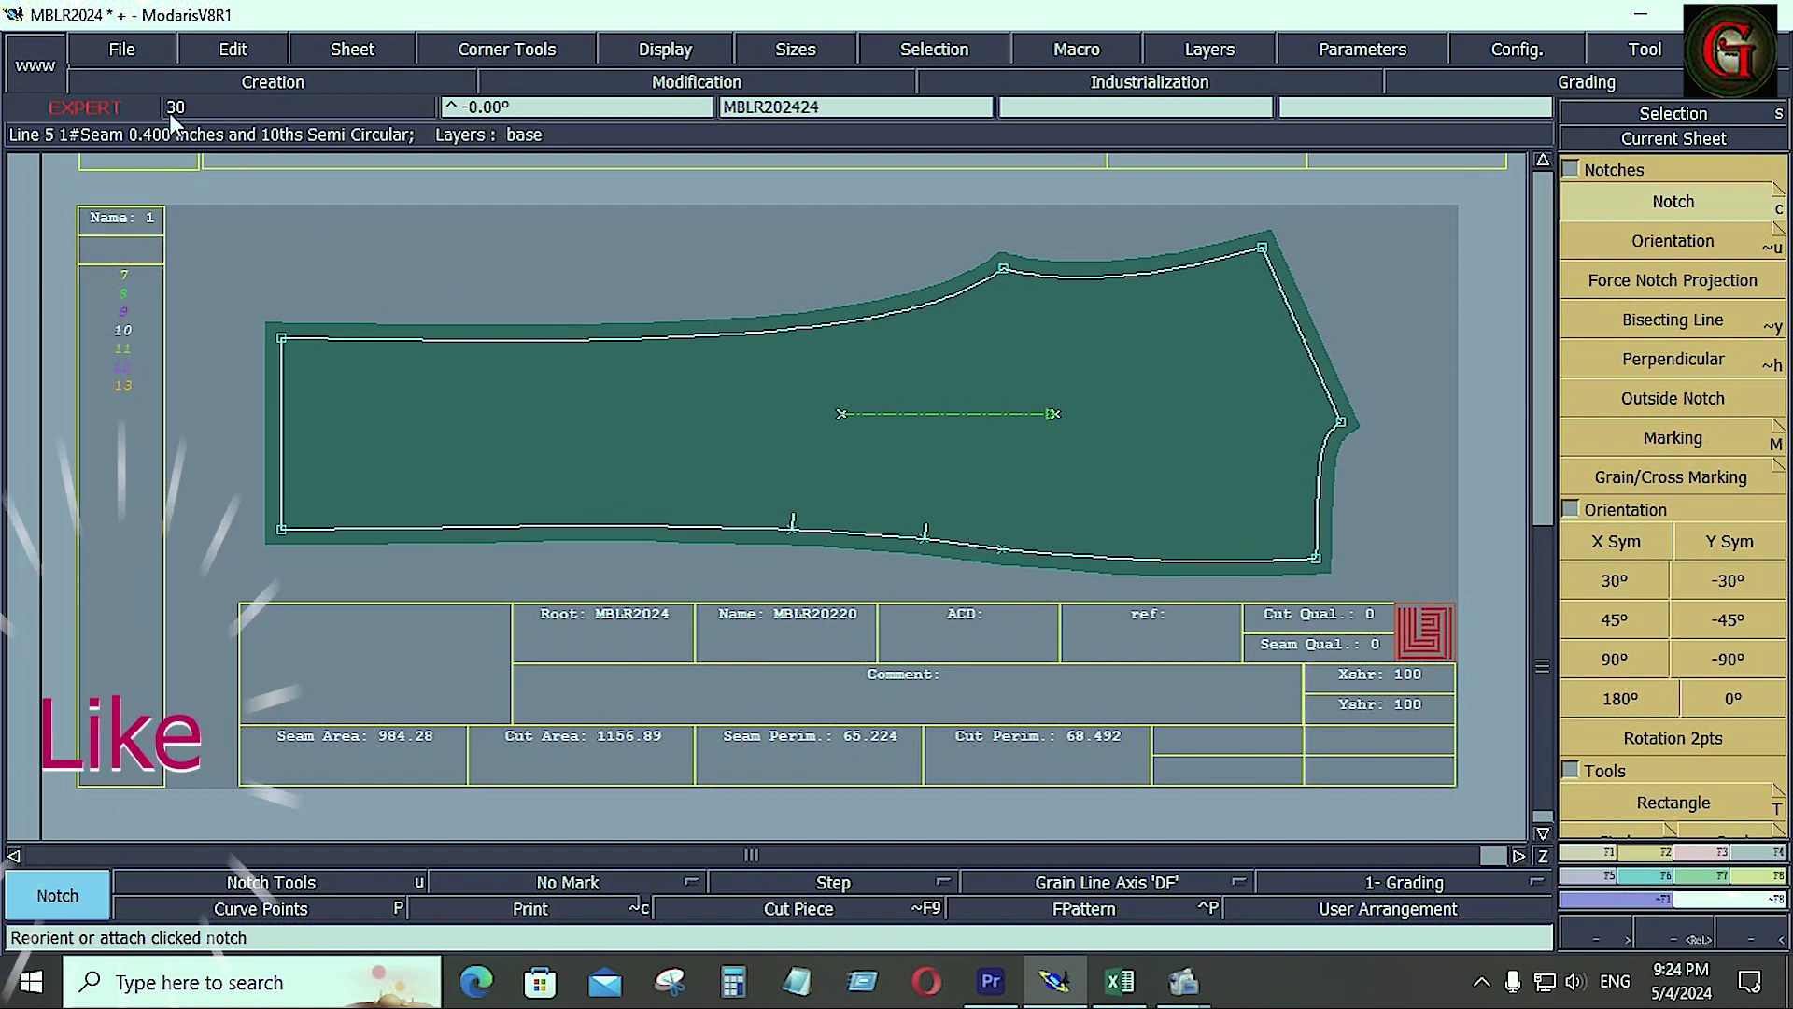
Save the model with the extracted back piece
left_click(131, 52)
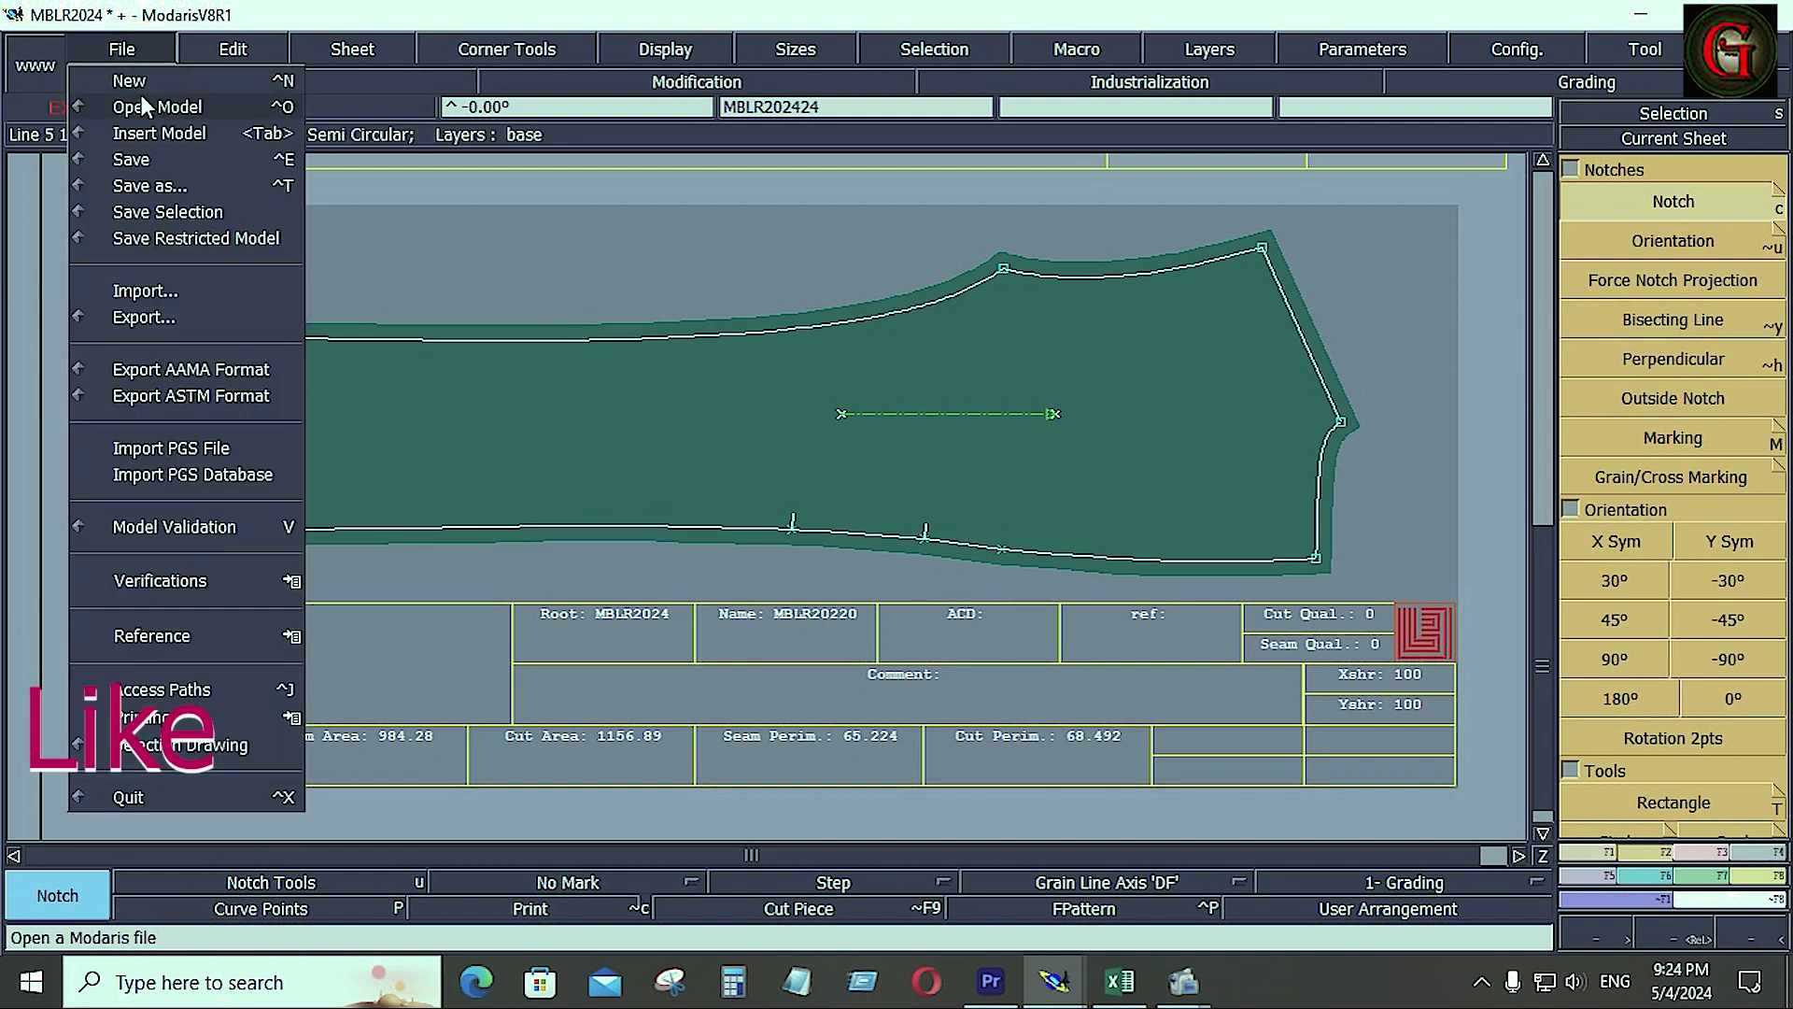
left_click(135, 159)
left_click(738, 635)
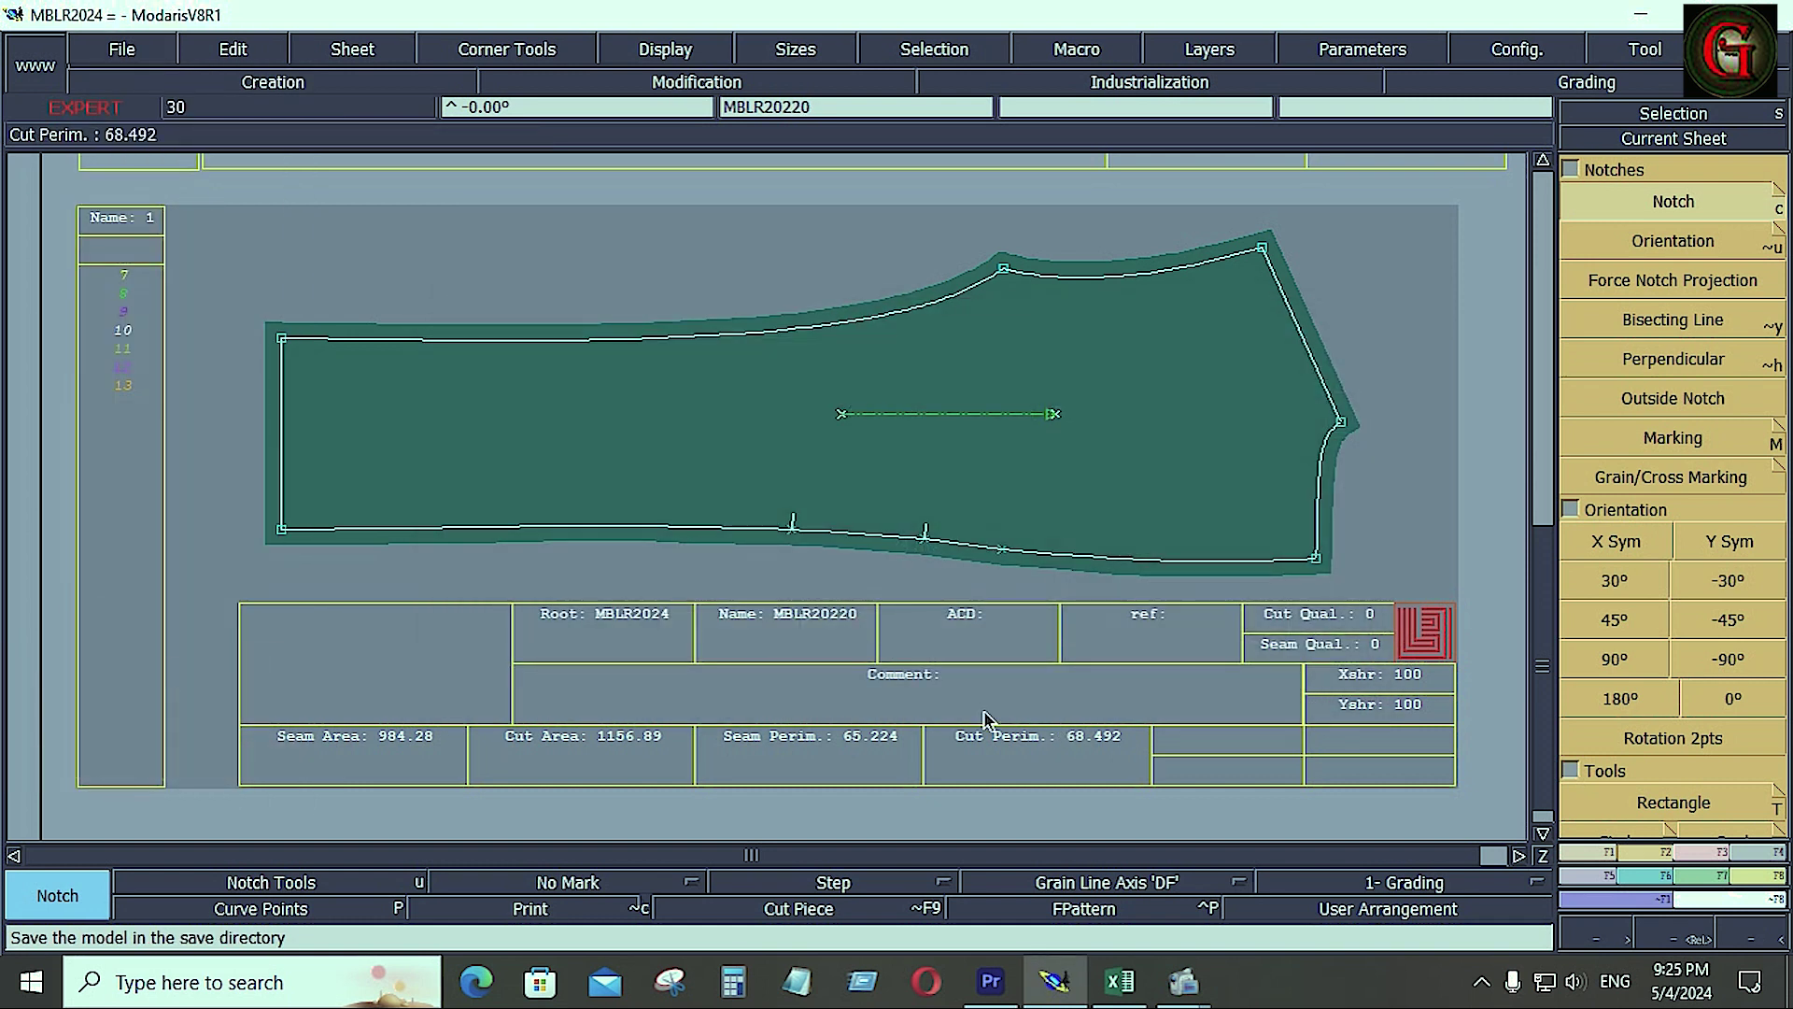
Flip the base draft sheet with X Sym so the centre back lies along its upper edge
key("j")
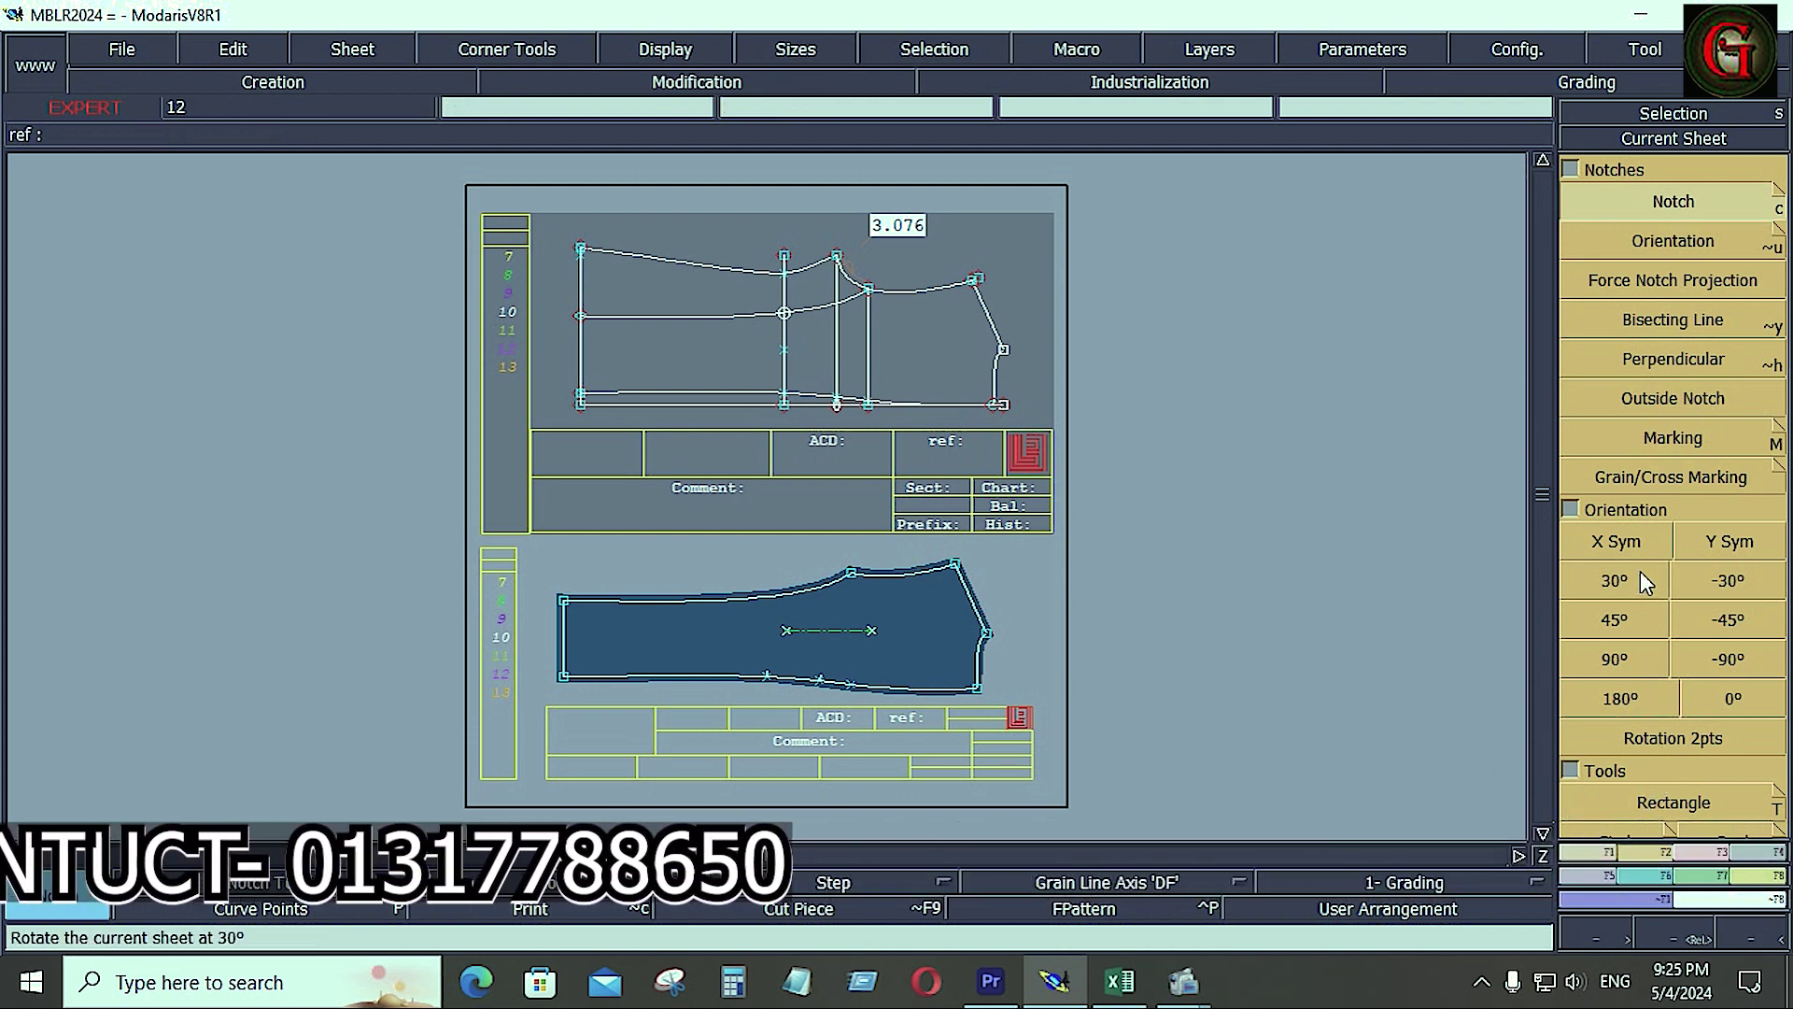
left_click(1623, 544)
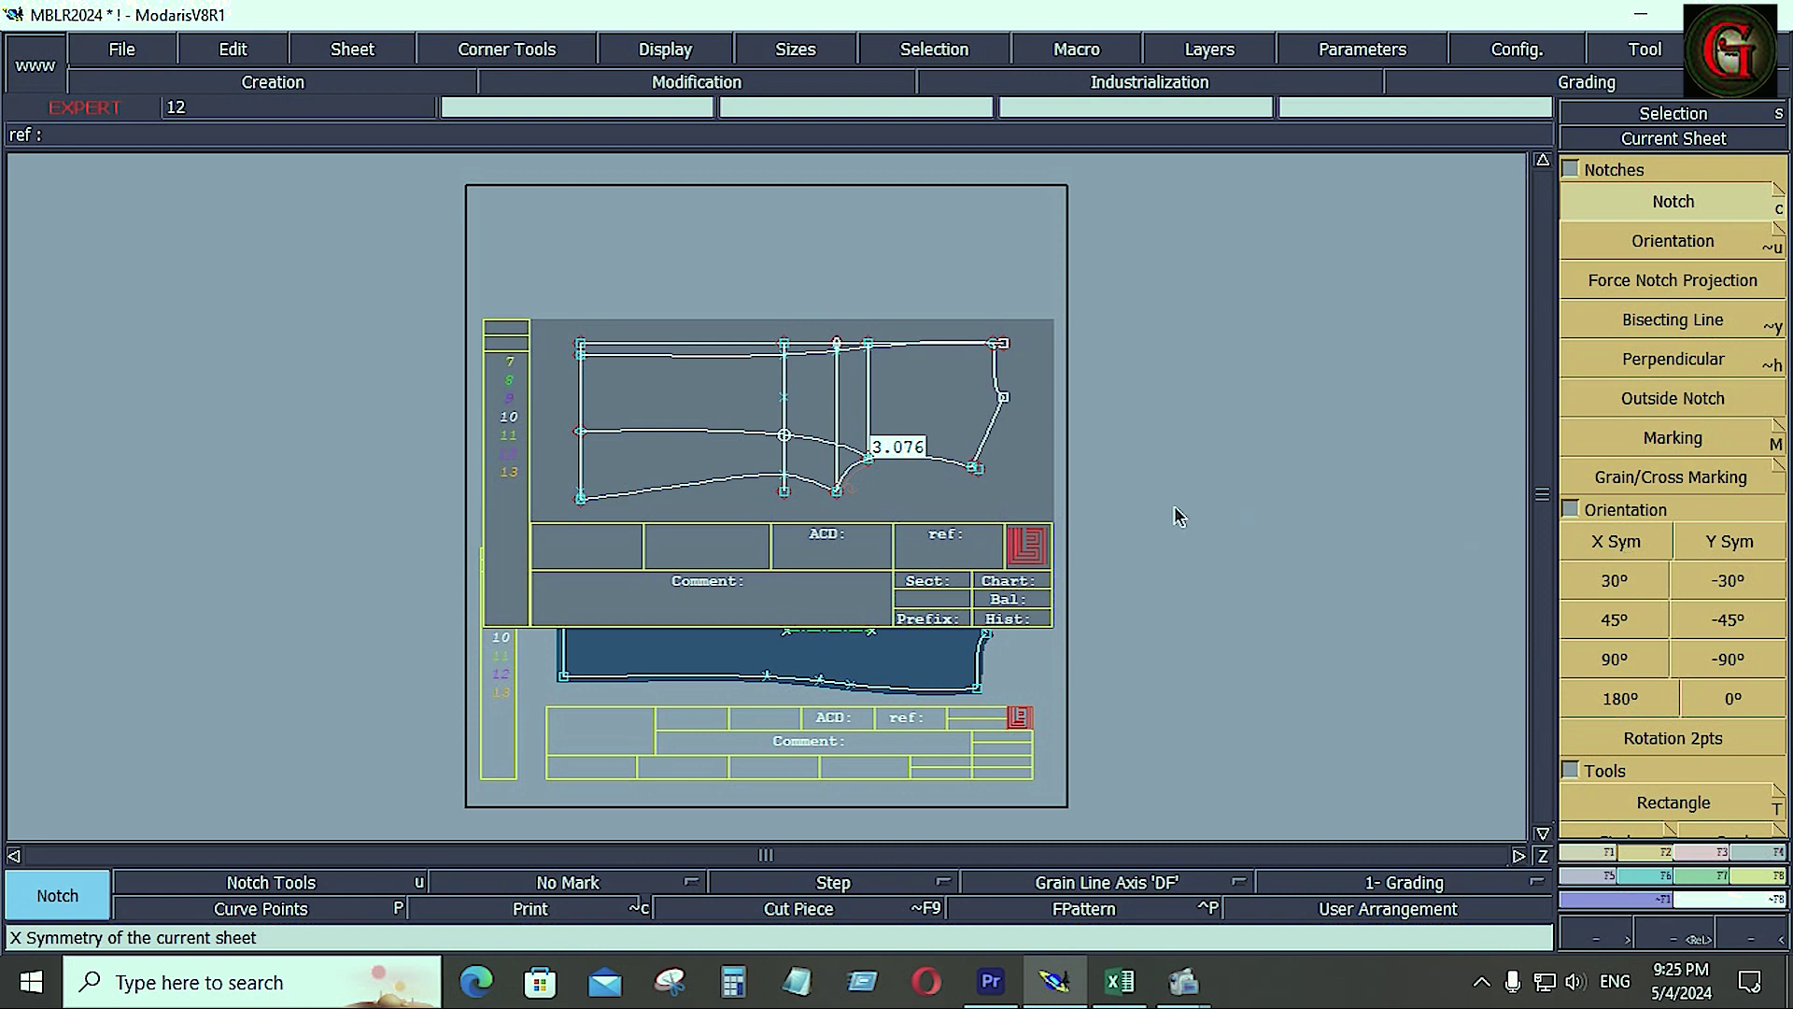
left_click(1543, 854)
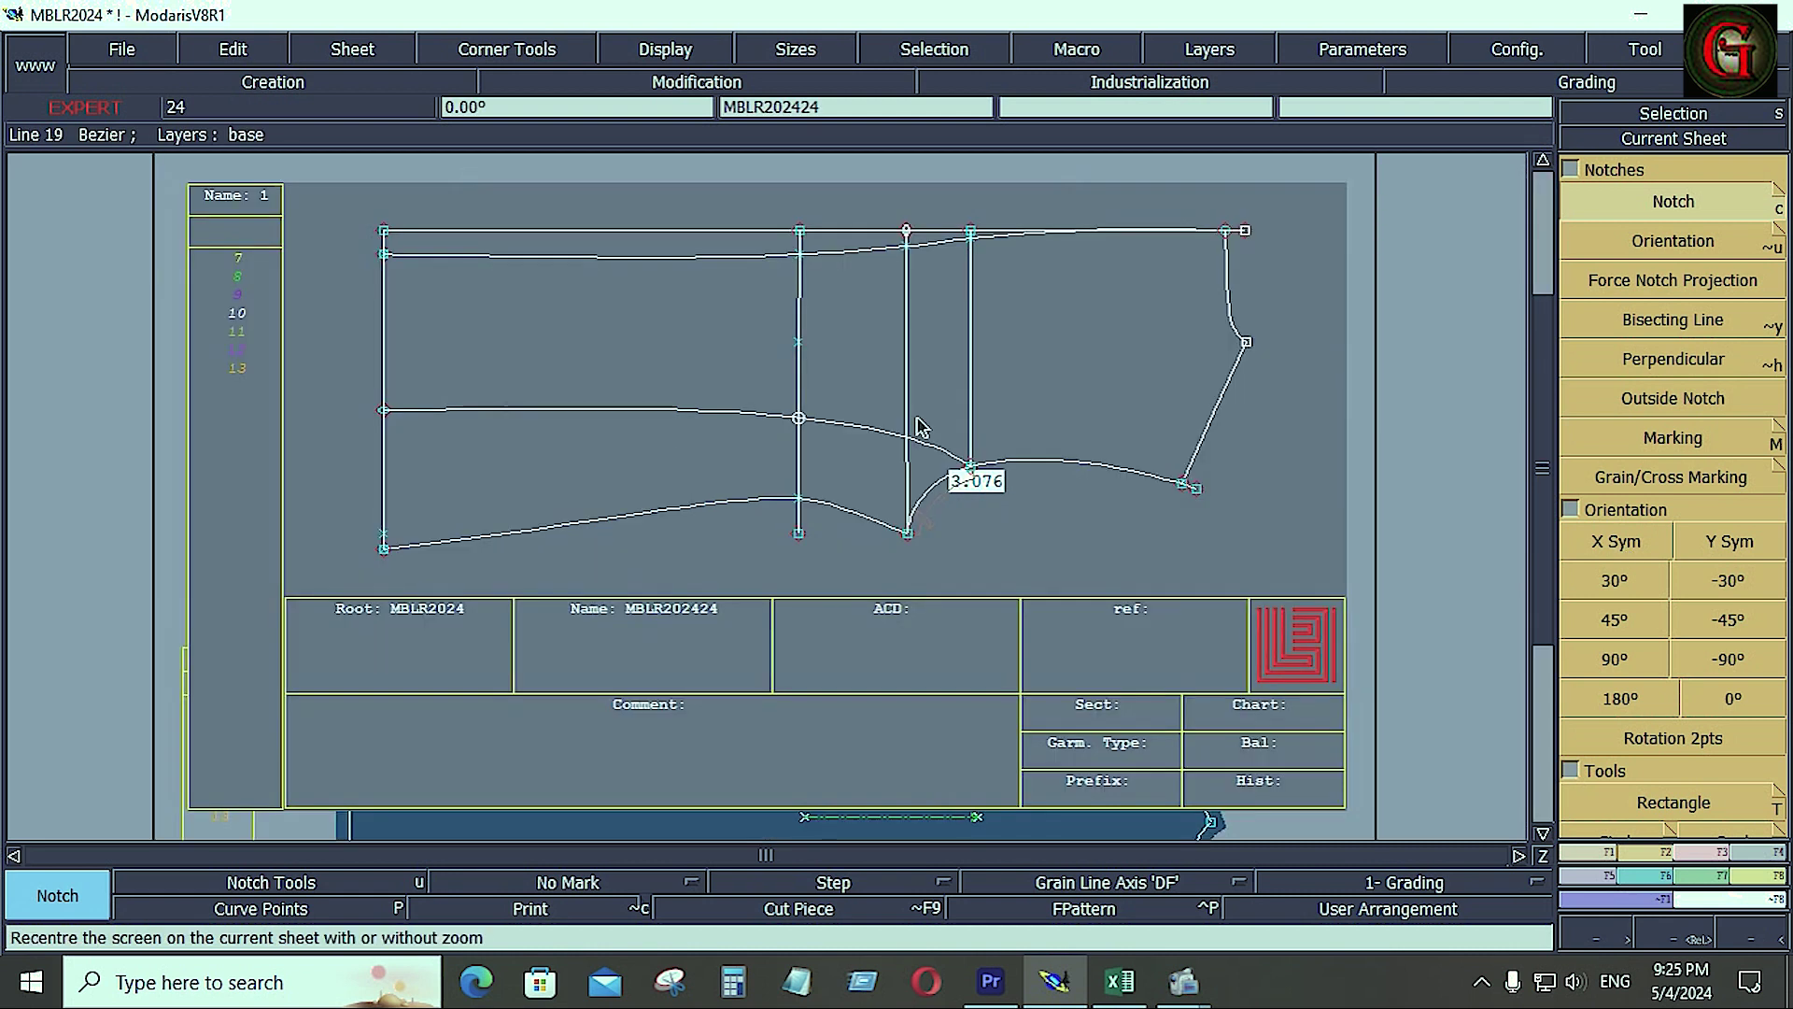
Draw a straight horizontal Bezier line from the side end of the hem past the neck end of the draft
left_click(1601, 853)
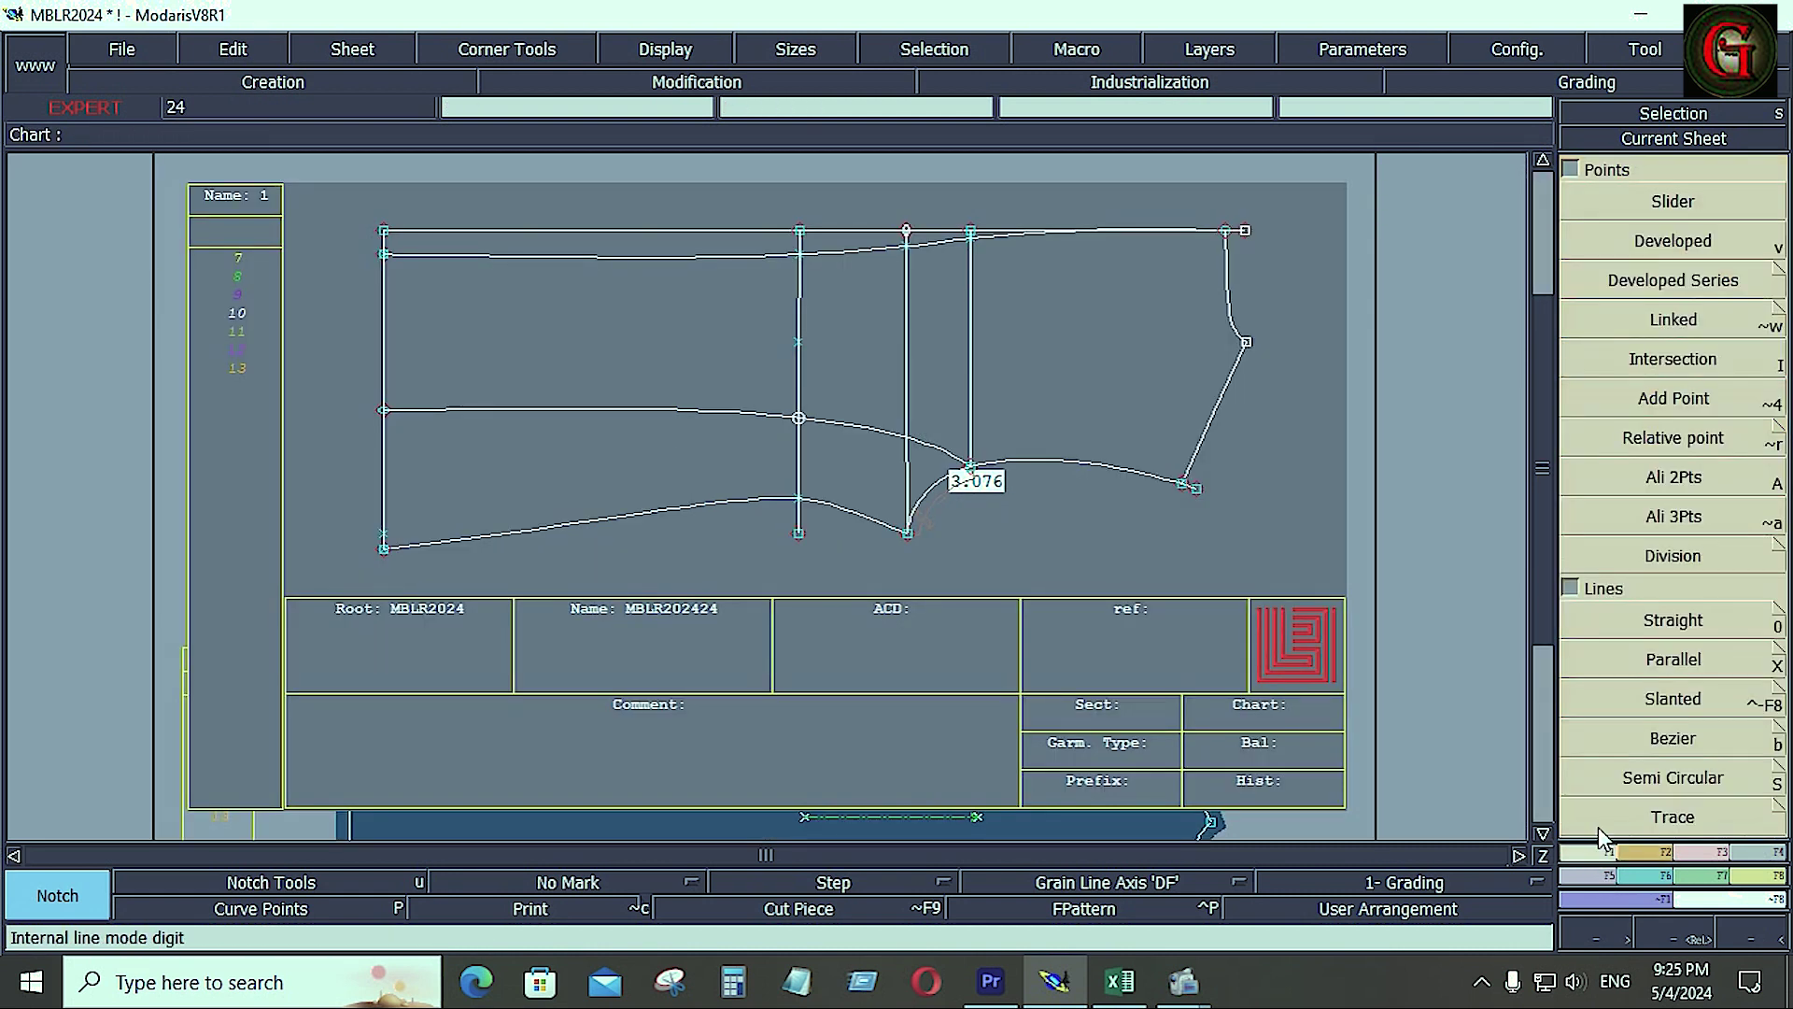
left_click(1673, 738)
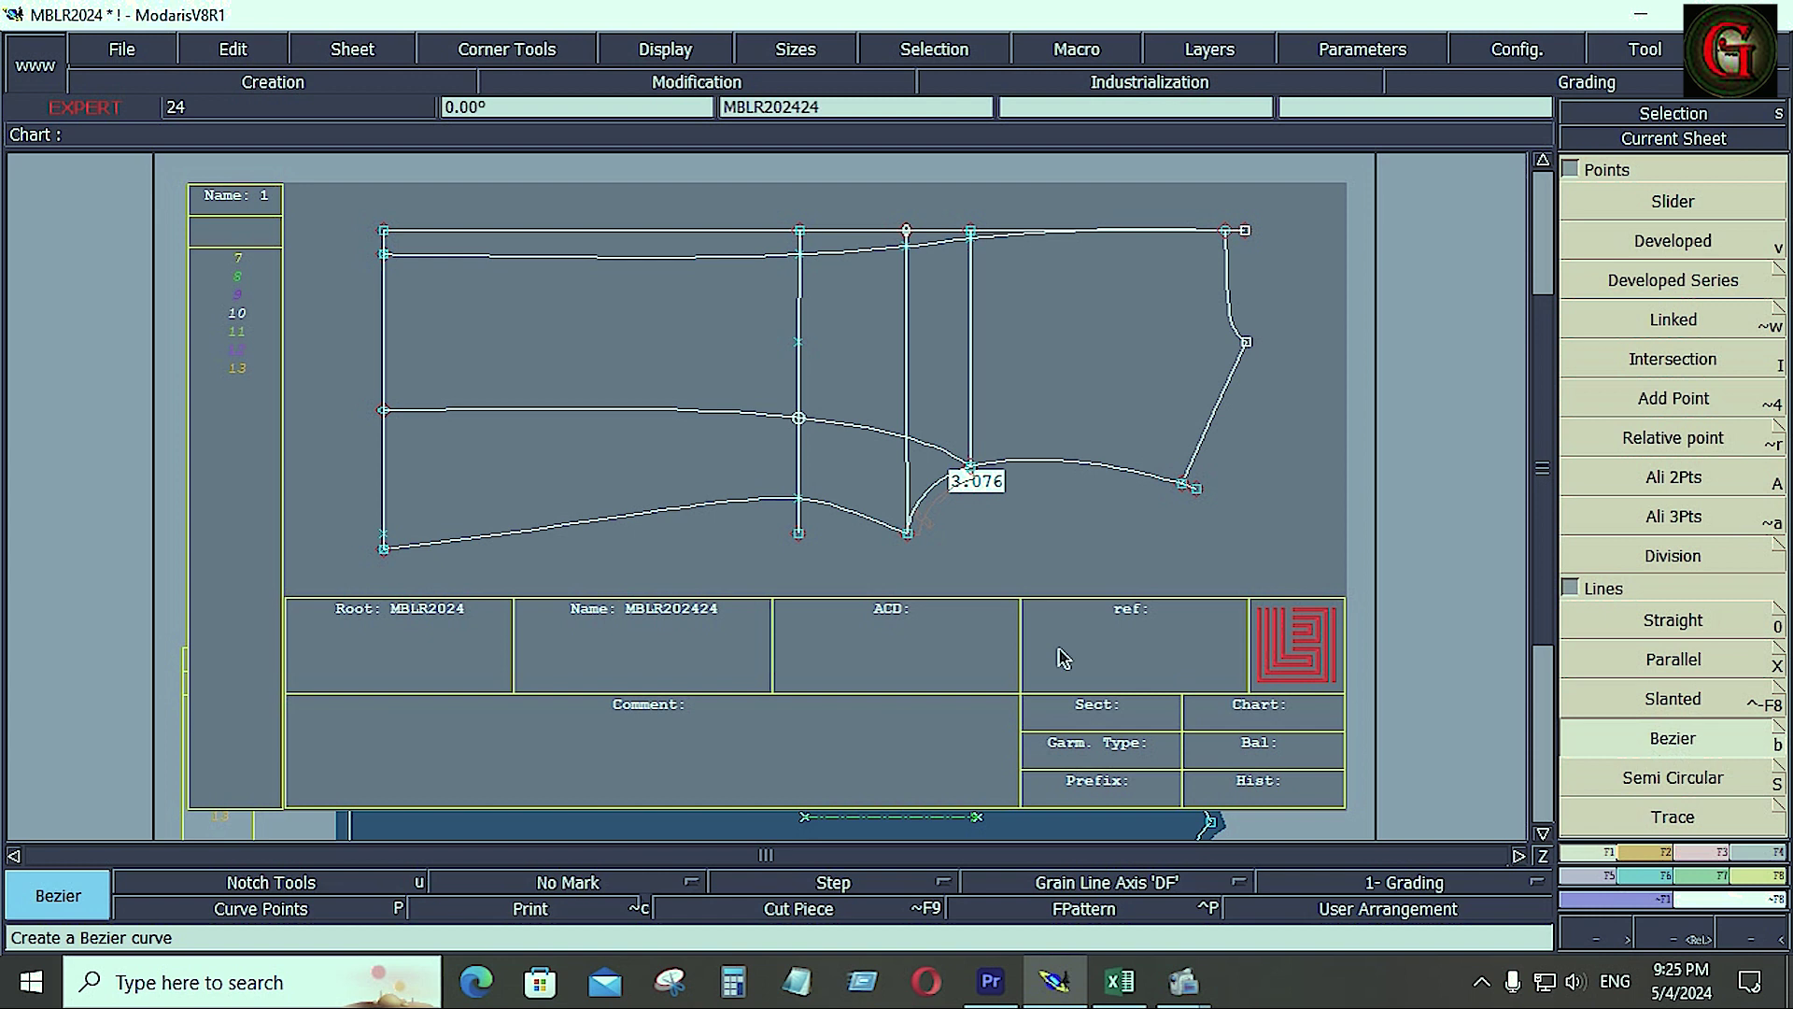
left_click(383, 551)
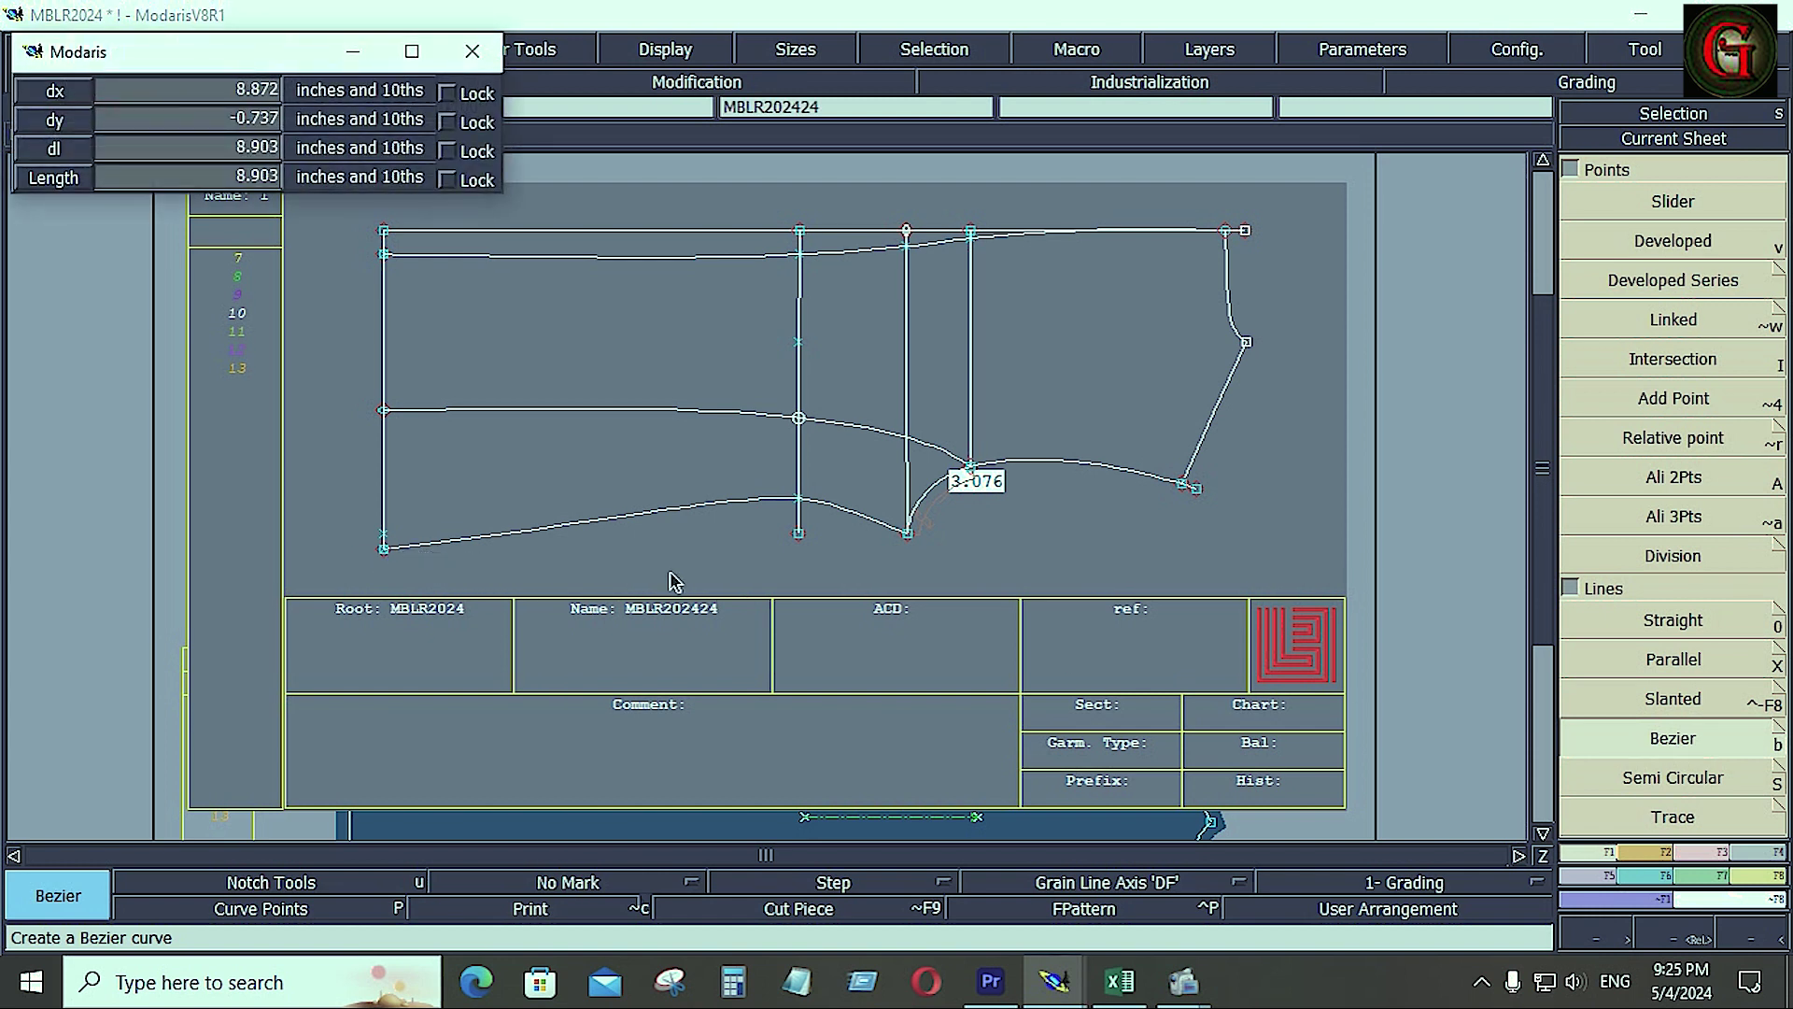
left_click(1289, 579, "ctrl")
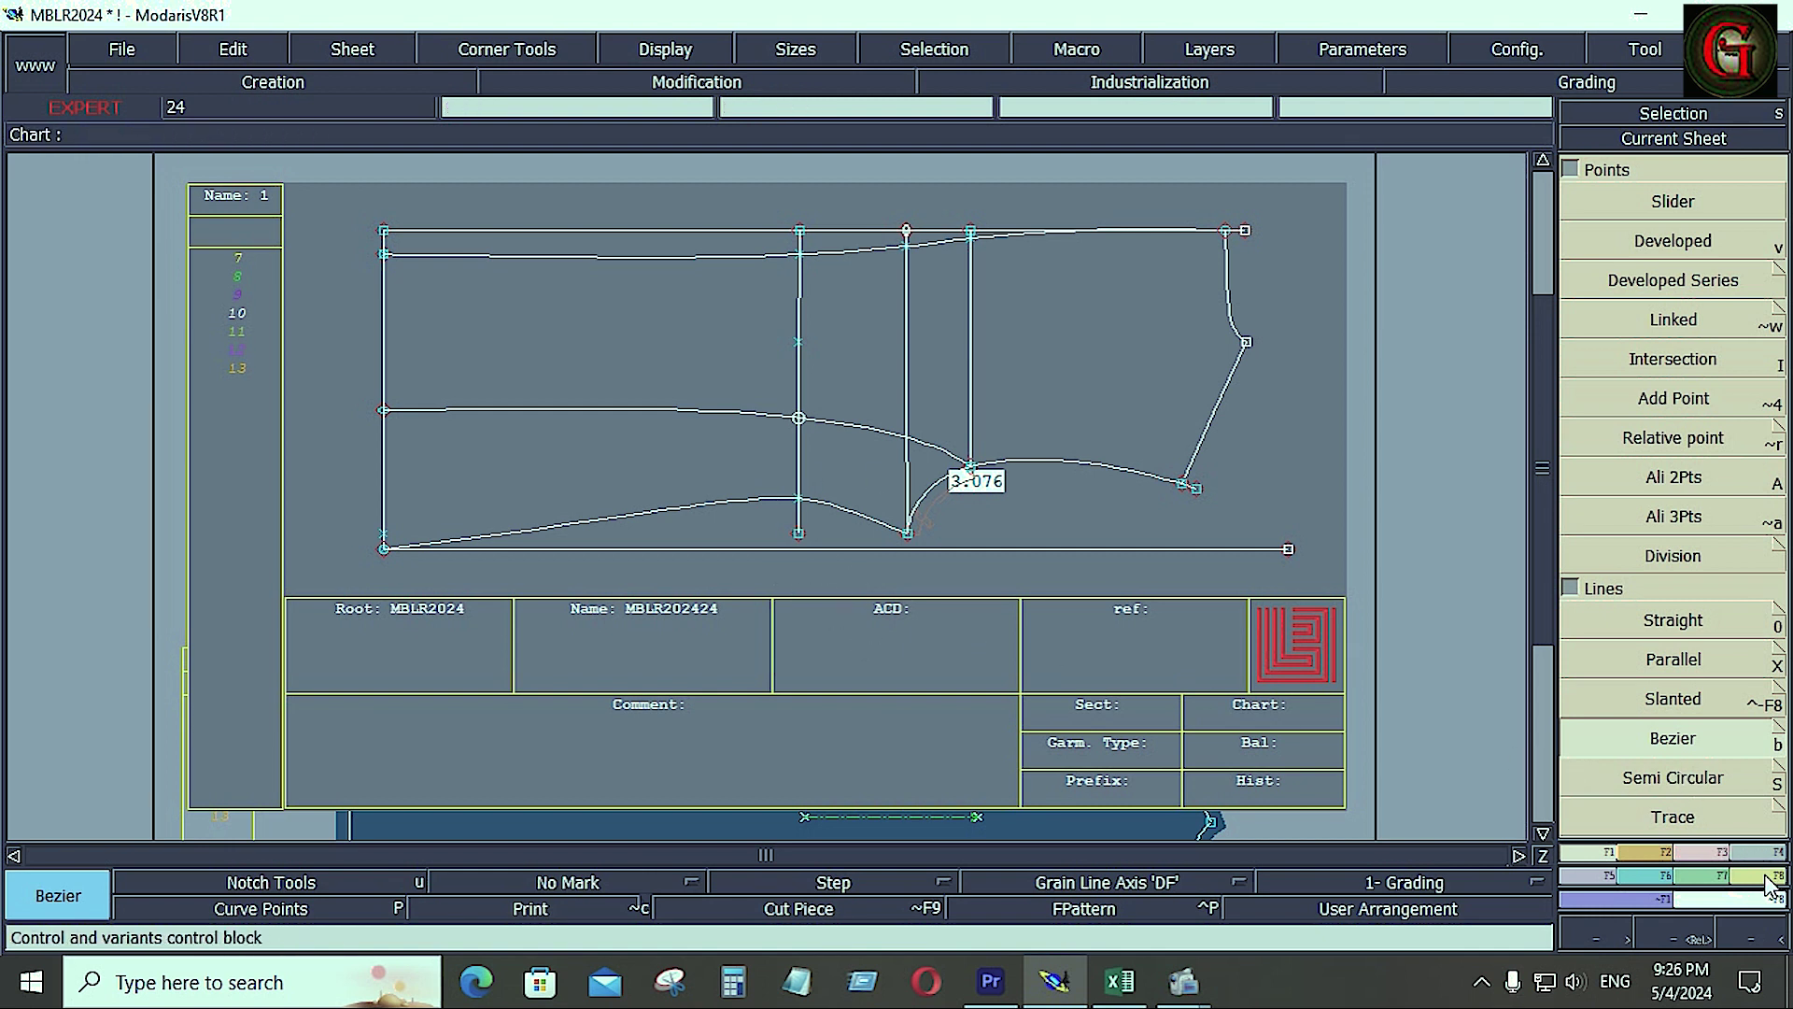
Create a symmetry axis along the new horizontal line below the back draft
scroll(1613, 641, "down", 3)
left_click(1614, 561)
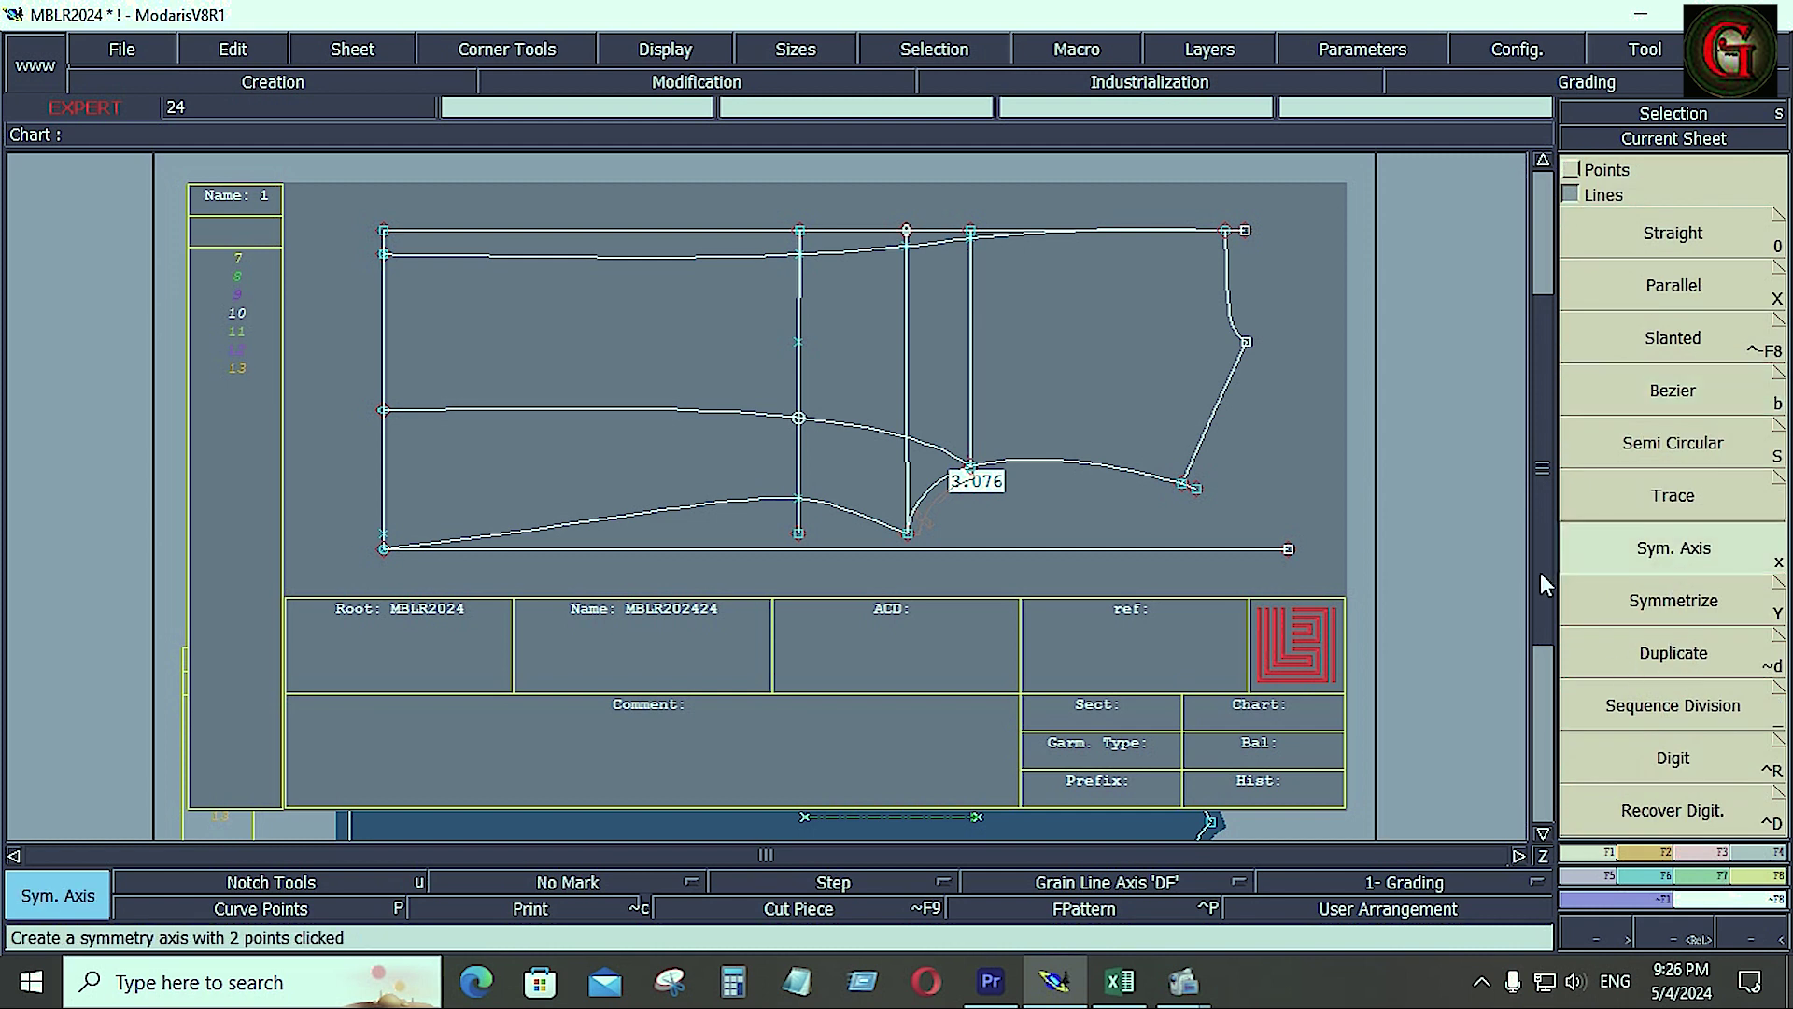
left_click(940, 551)
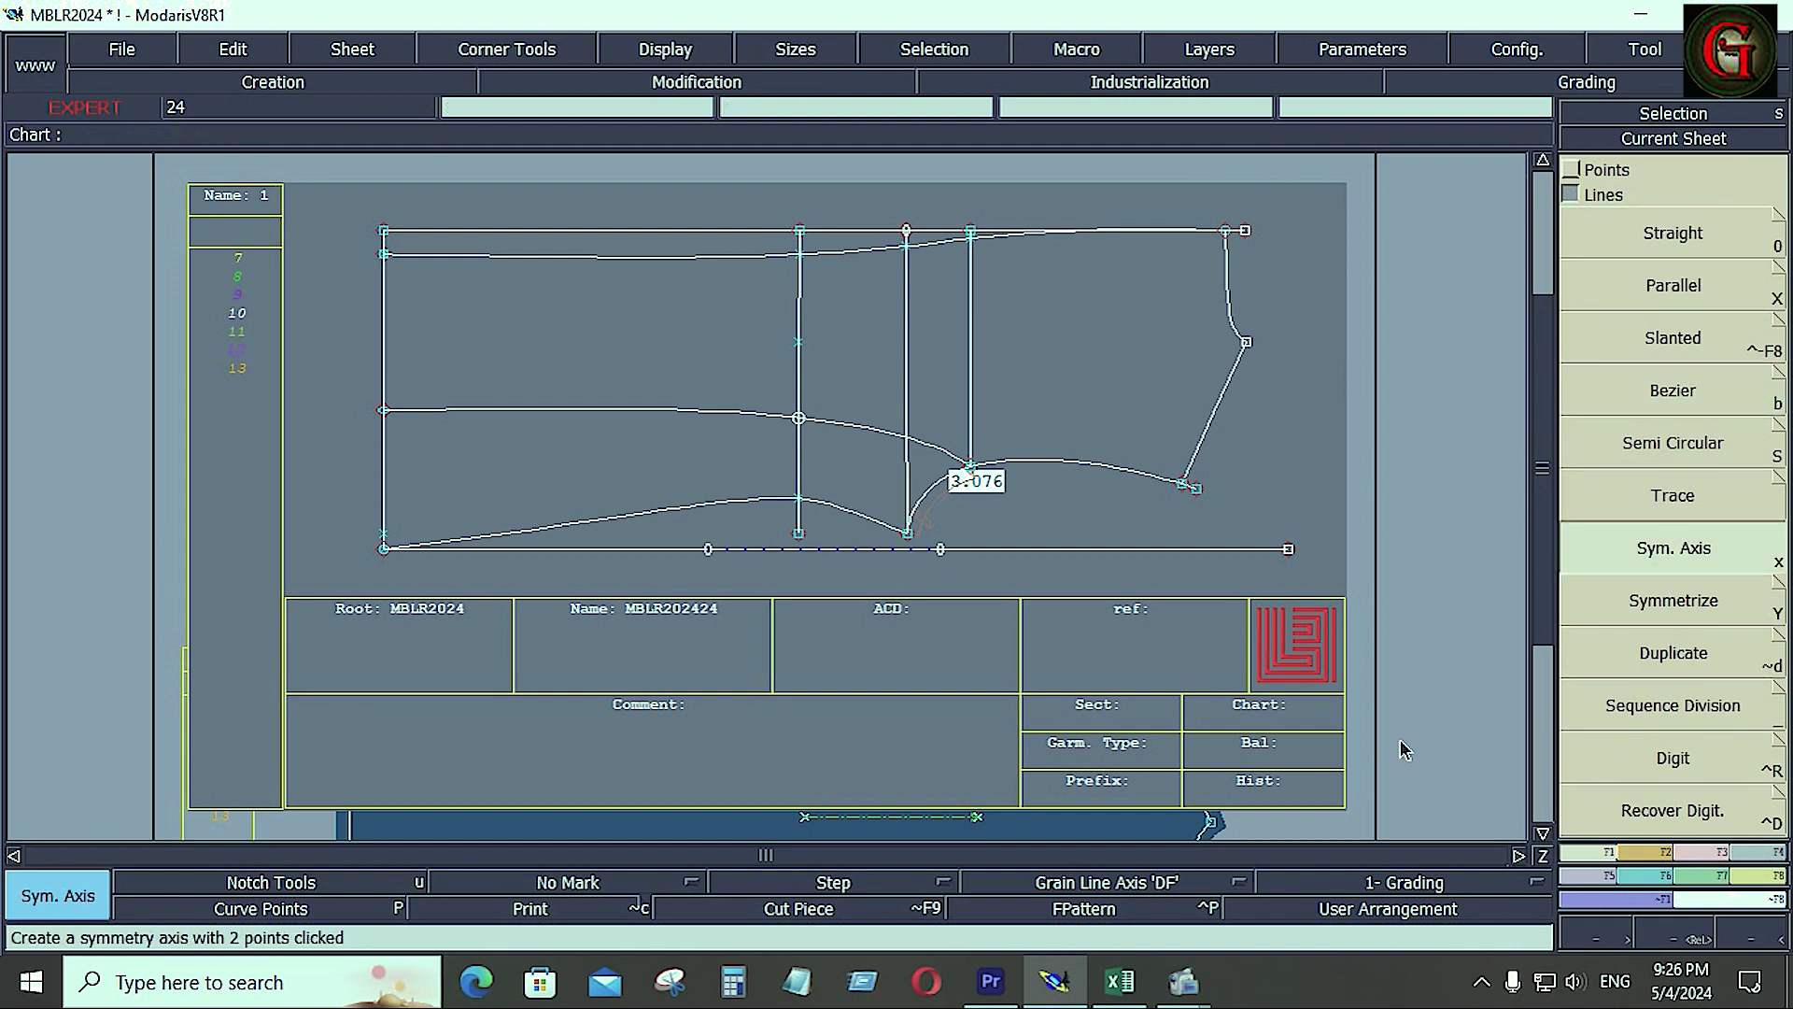
Symmetrize the armhole curve and the chest, waist and cross-back lines across the horizontal axis
left_click(1668, 612)
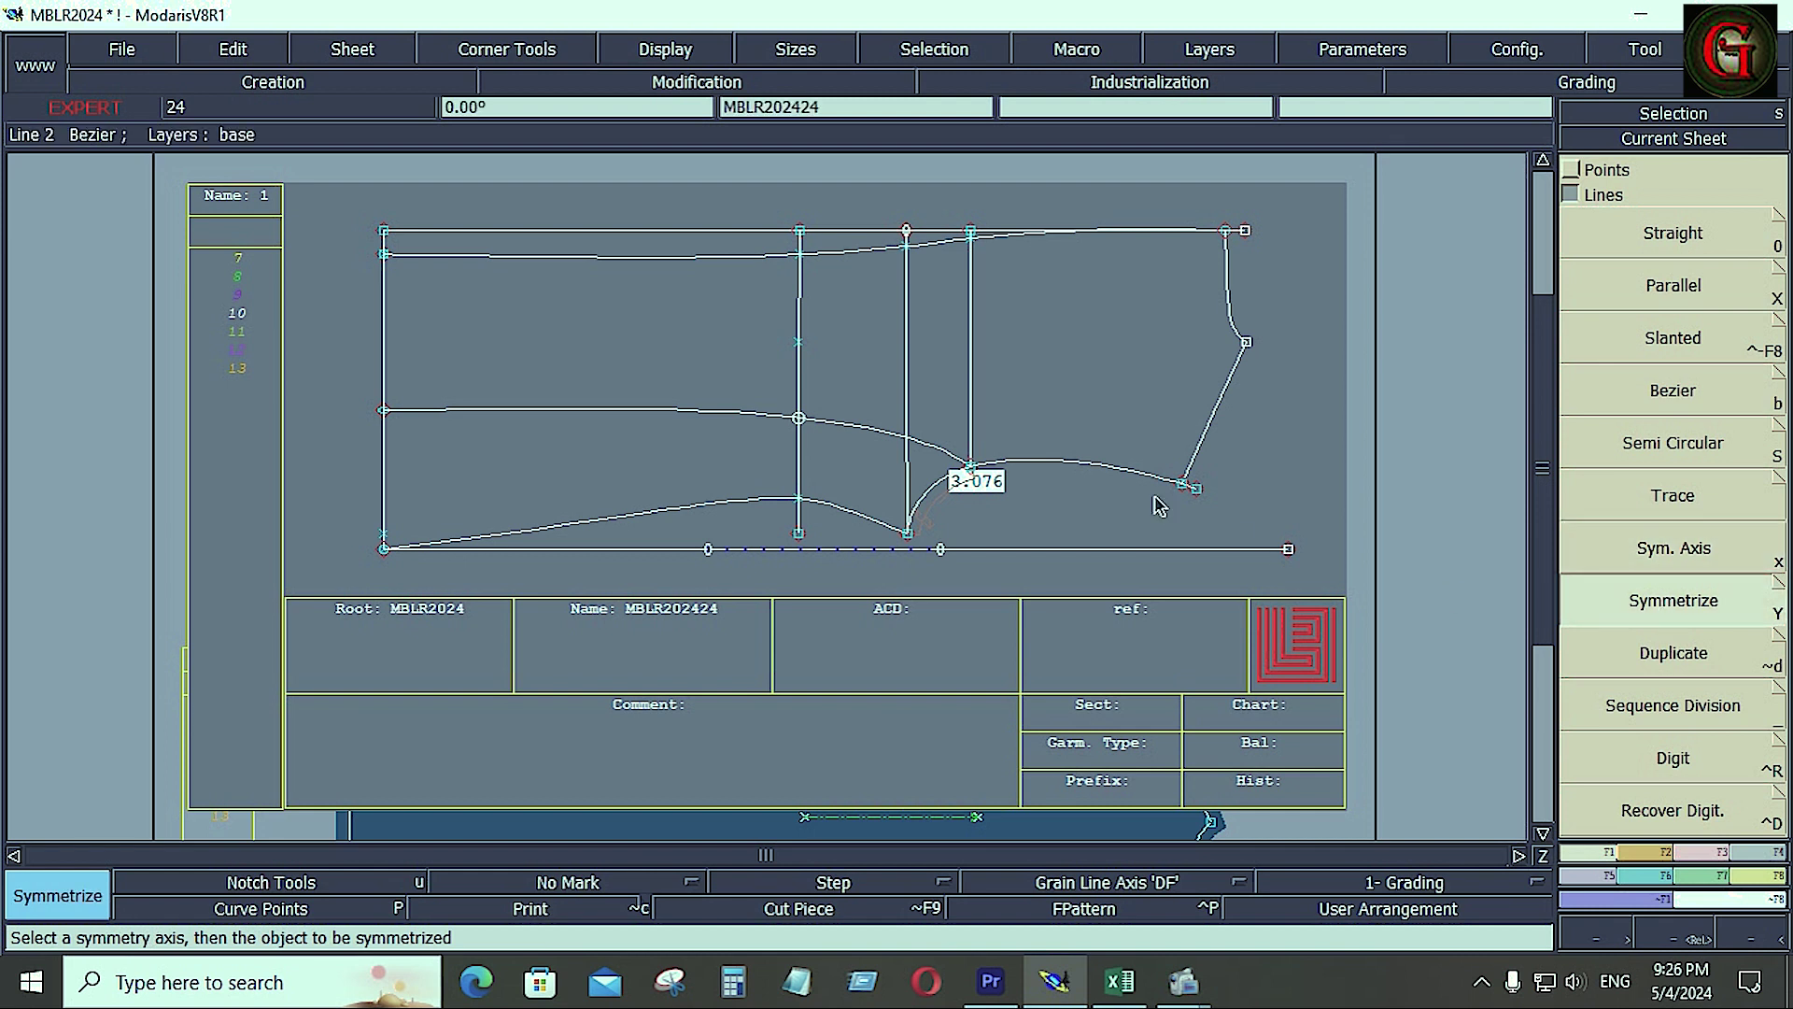
left_click(1079, 469)
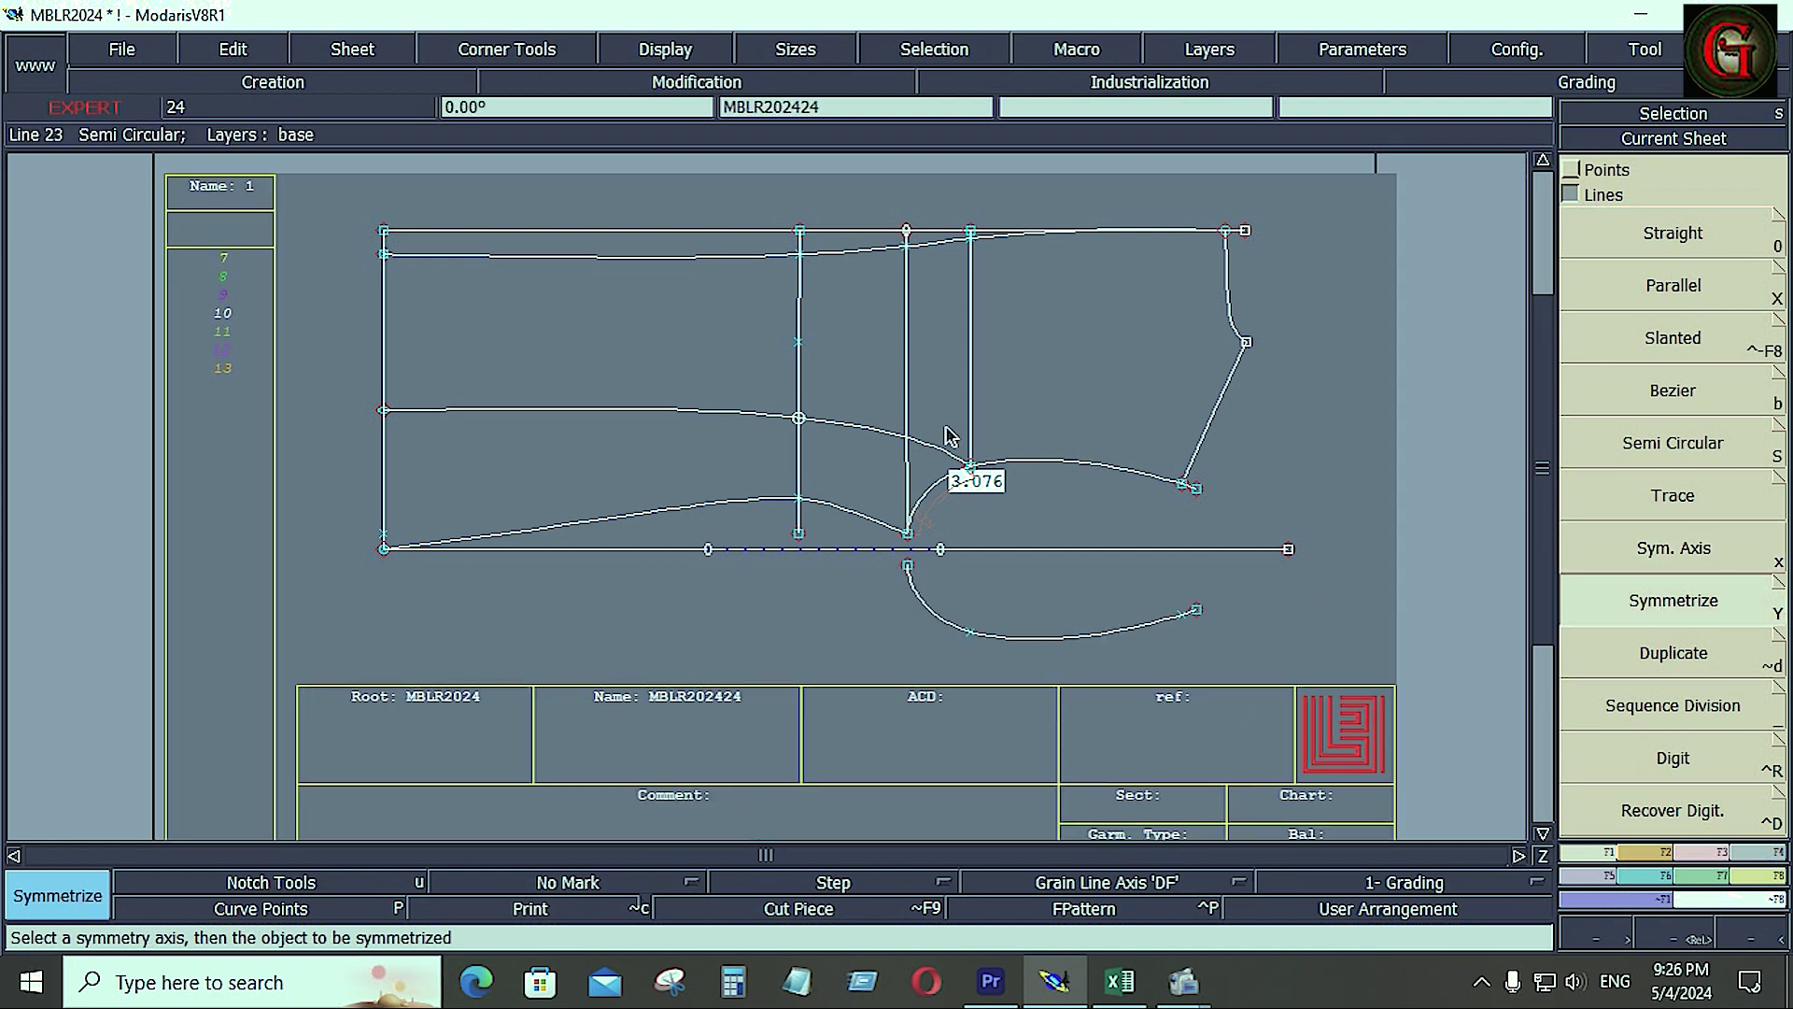
left_click(910, 350)
left_click(800, 327)
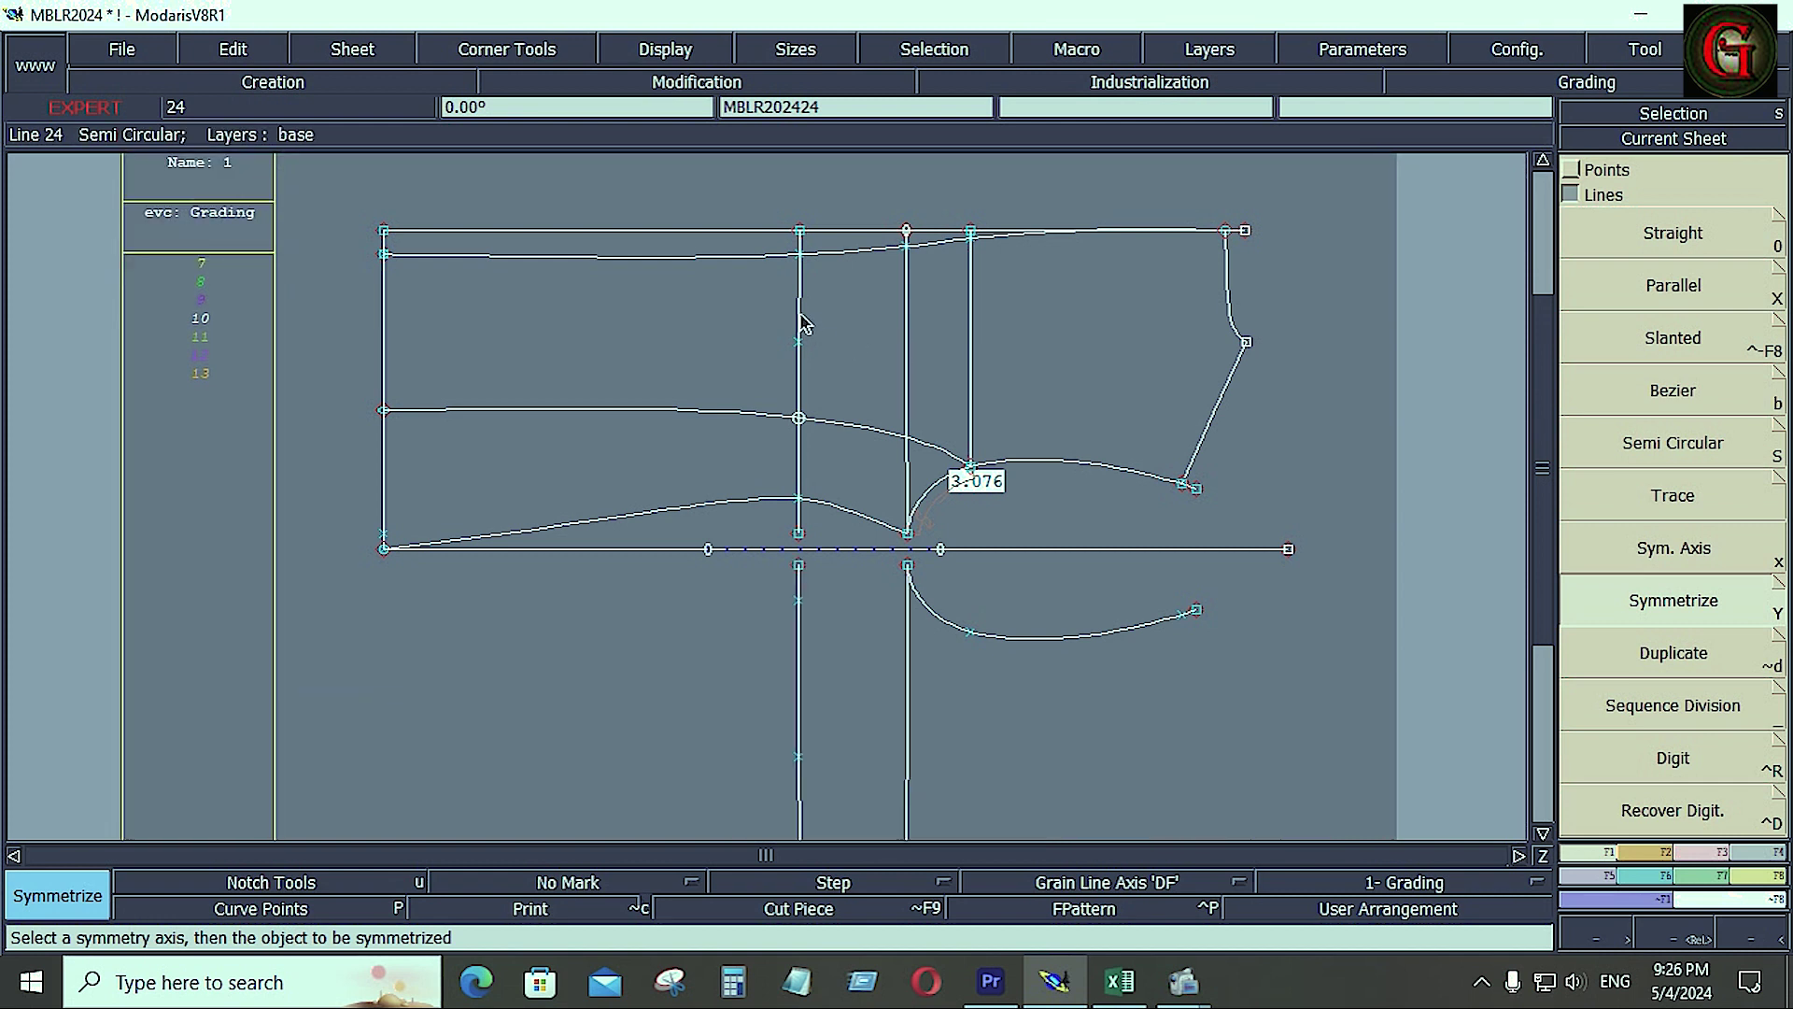
left_click(973, 340)
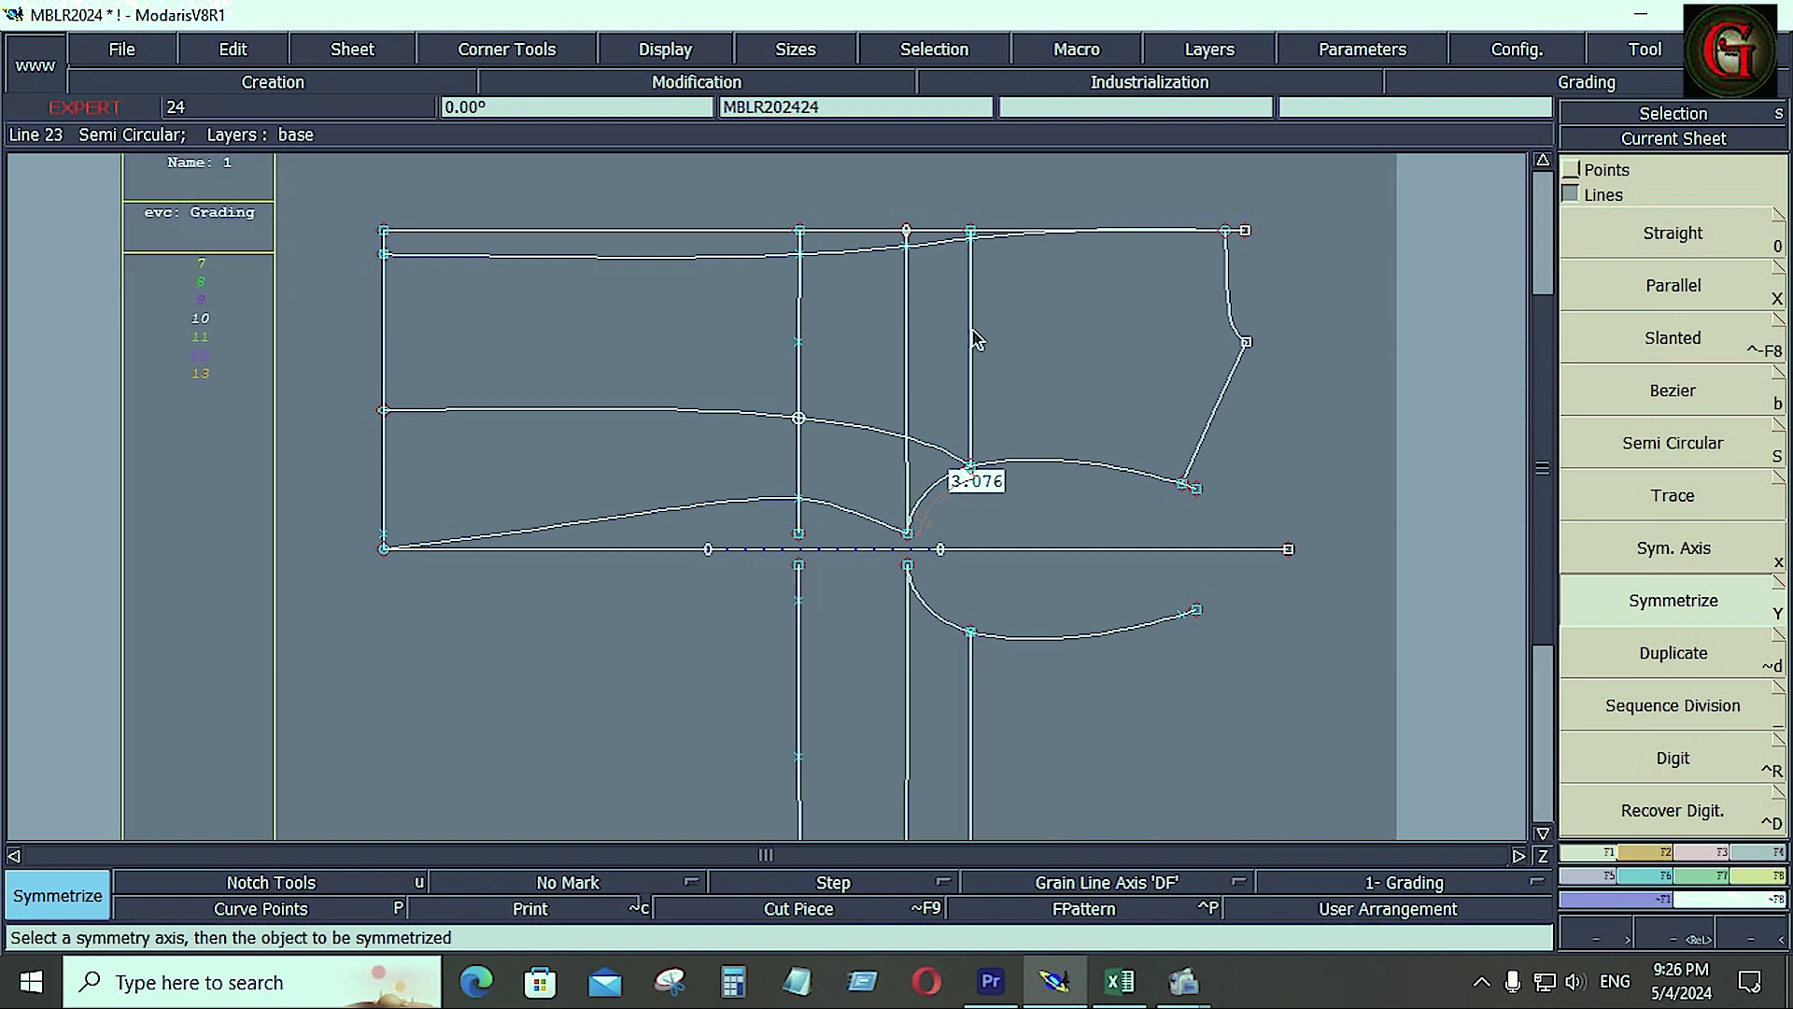
Symmetrize the hem, panel seam, shoulder, neck and centre lines across the horizontal axis to complete the mirrored panel
left_click(384, 355)
left_click(625, 412)
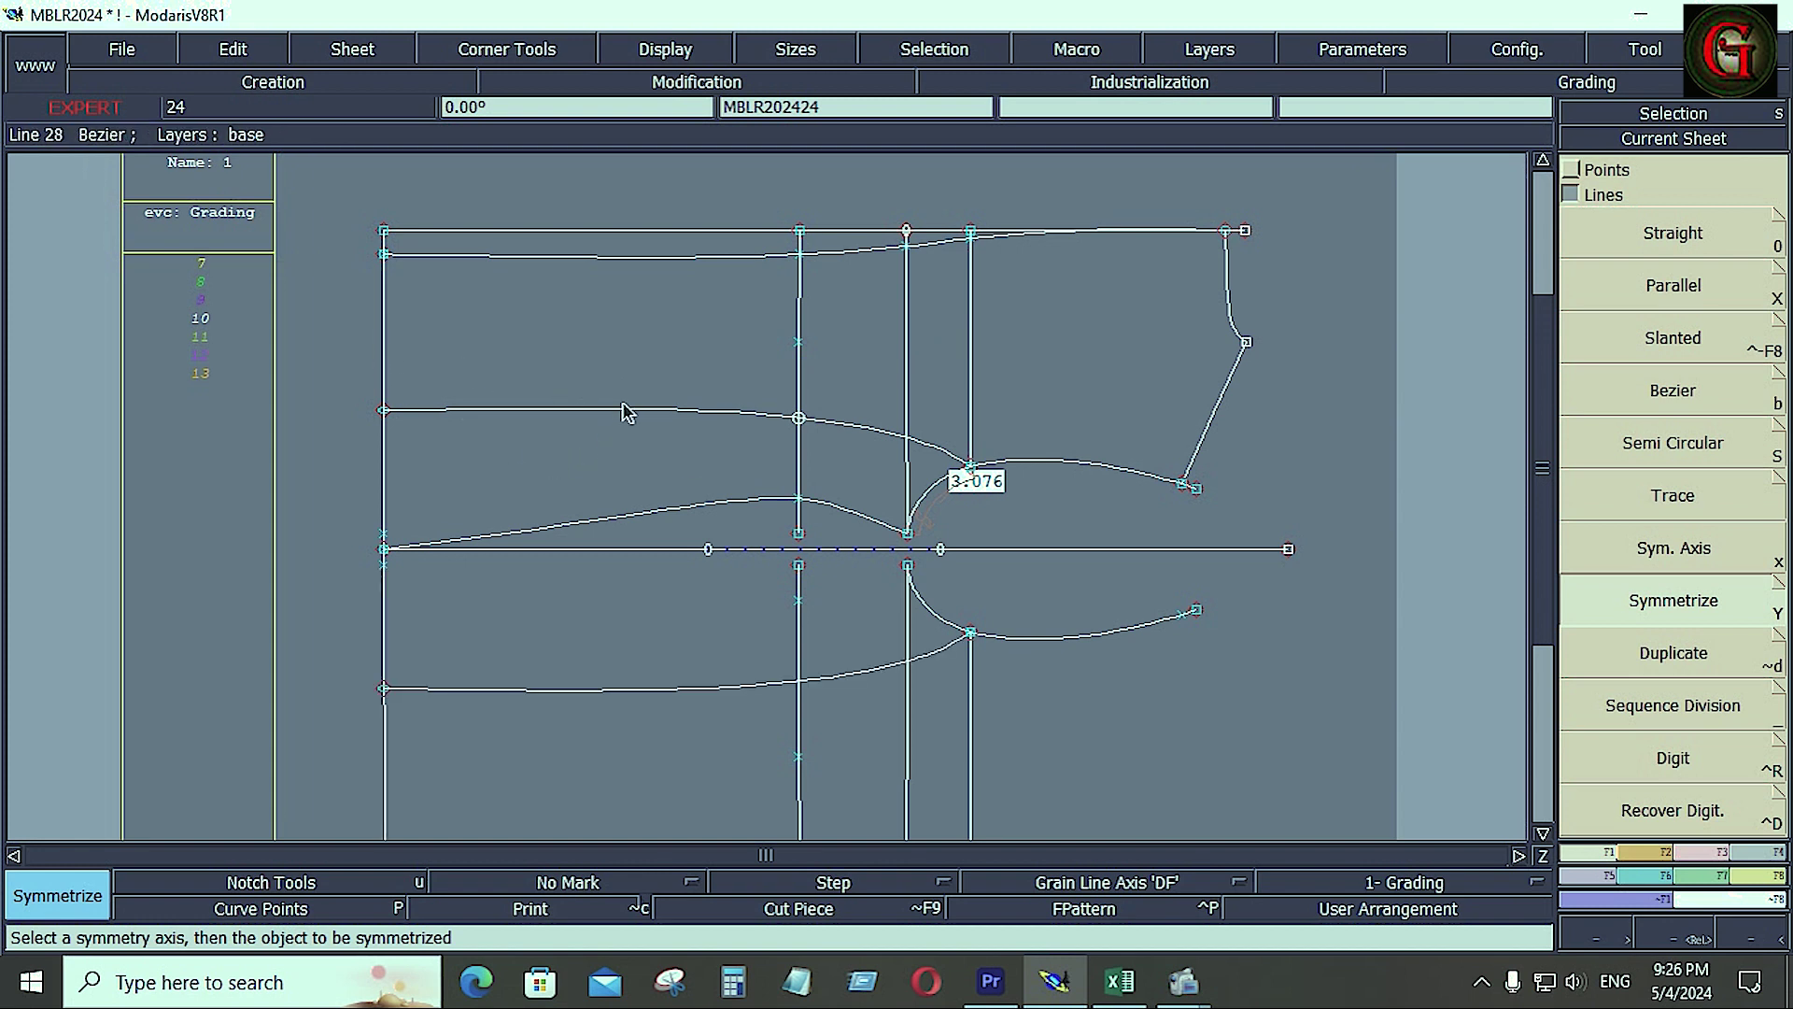
left_click(1227, 394)
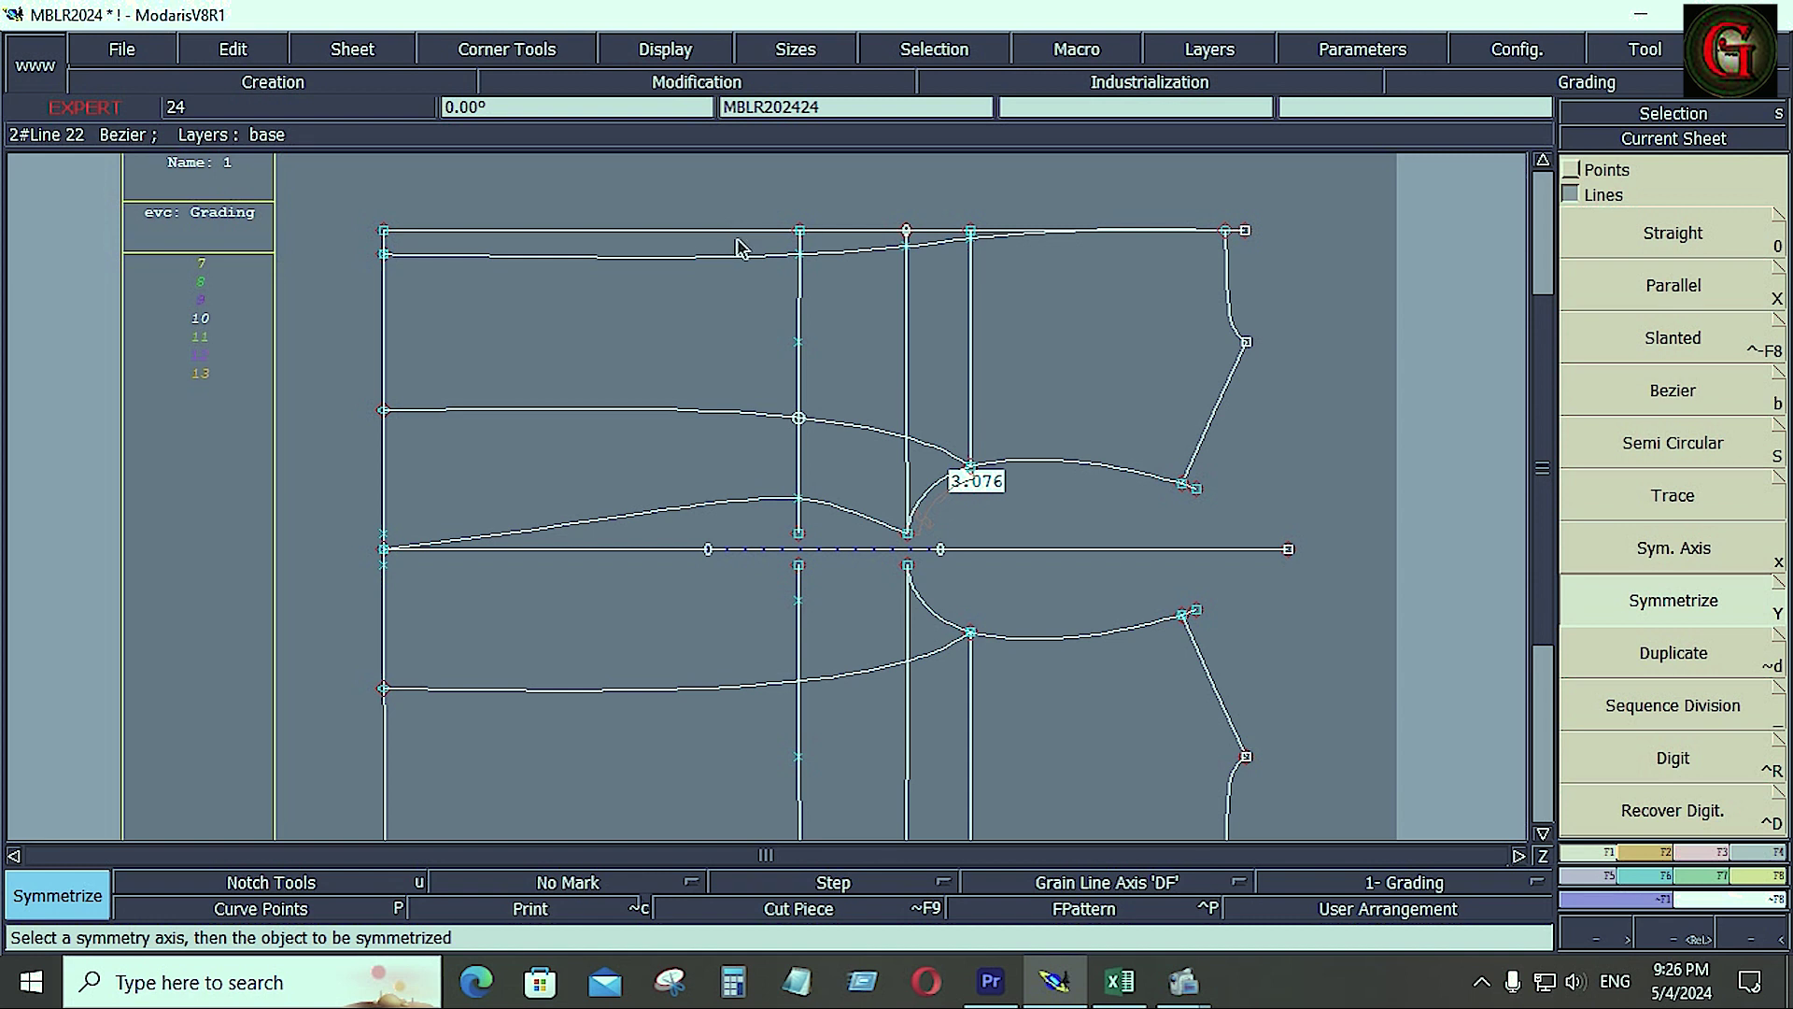
Create a parallel of the mirrored shoulder line on its inner side for the shoulder forward
key("Home")
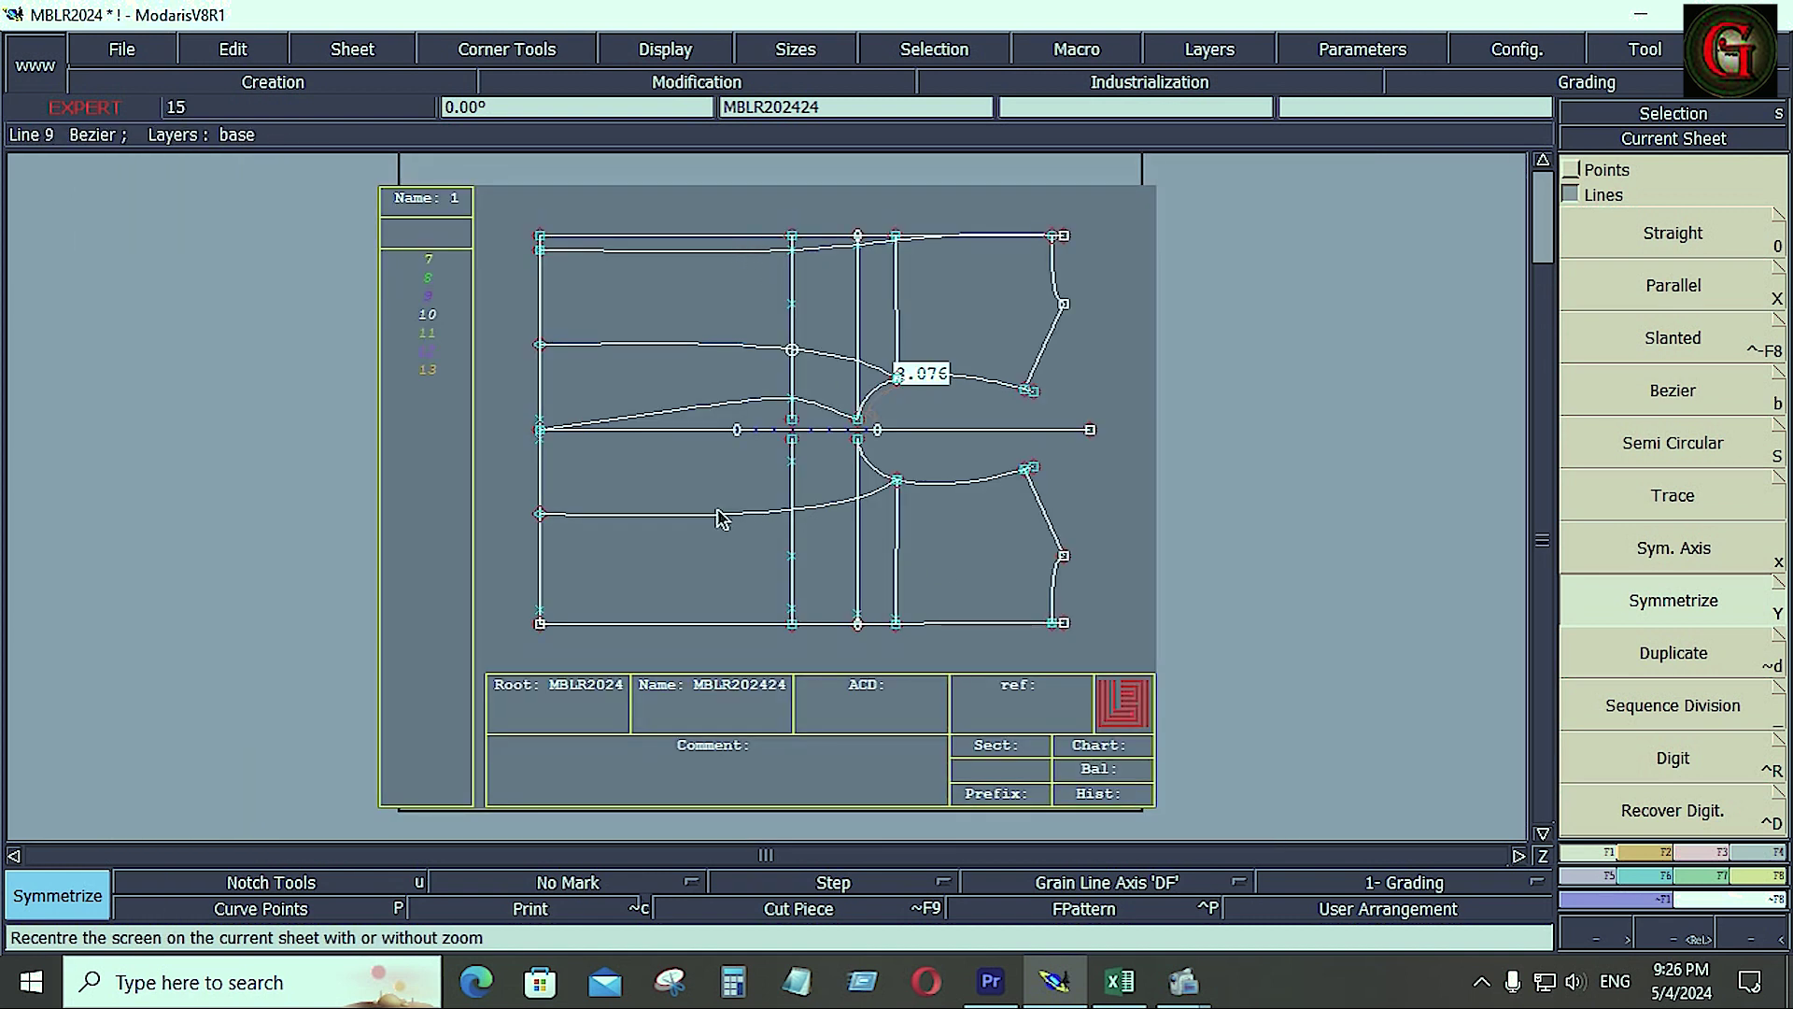
key("Return")
left_click_drag(501, 399, 1135, 648)
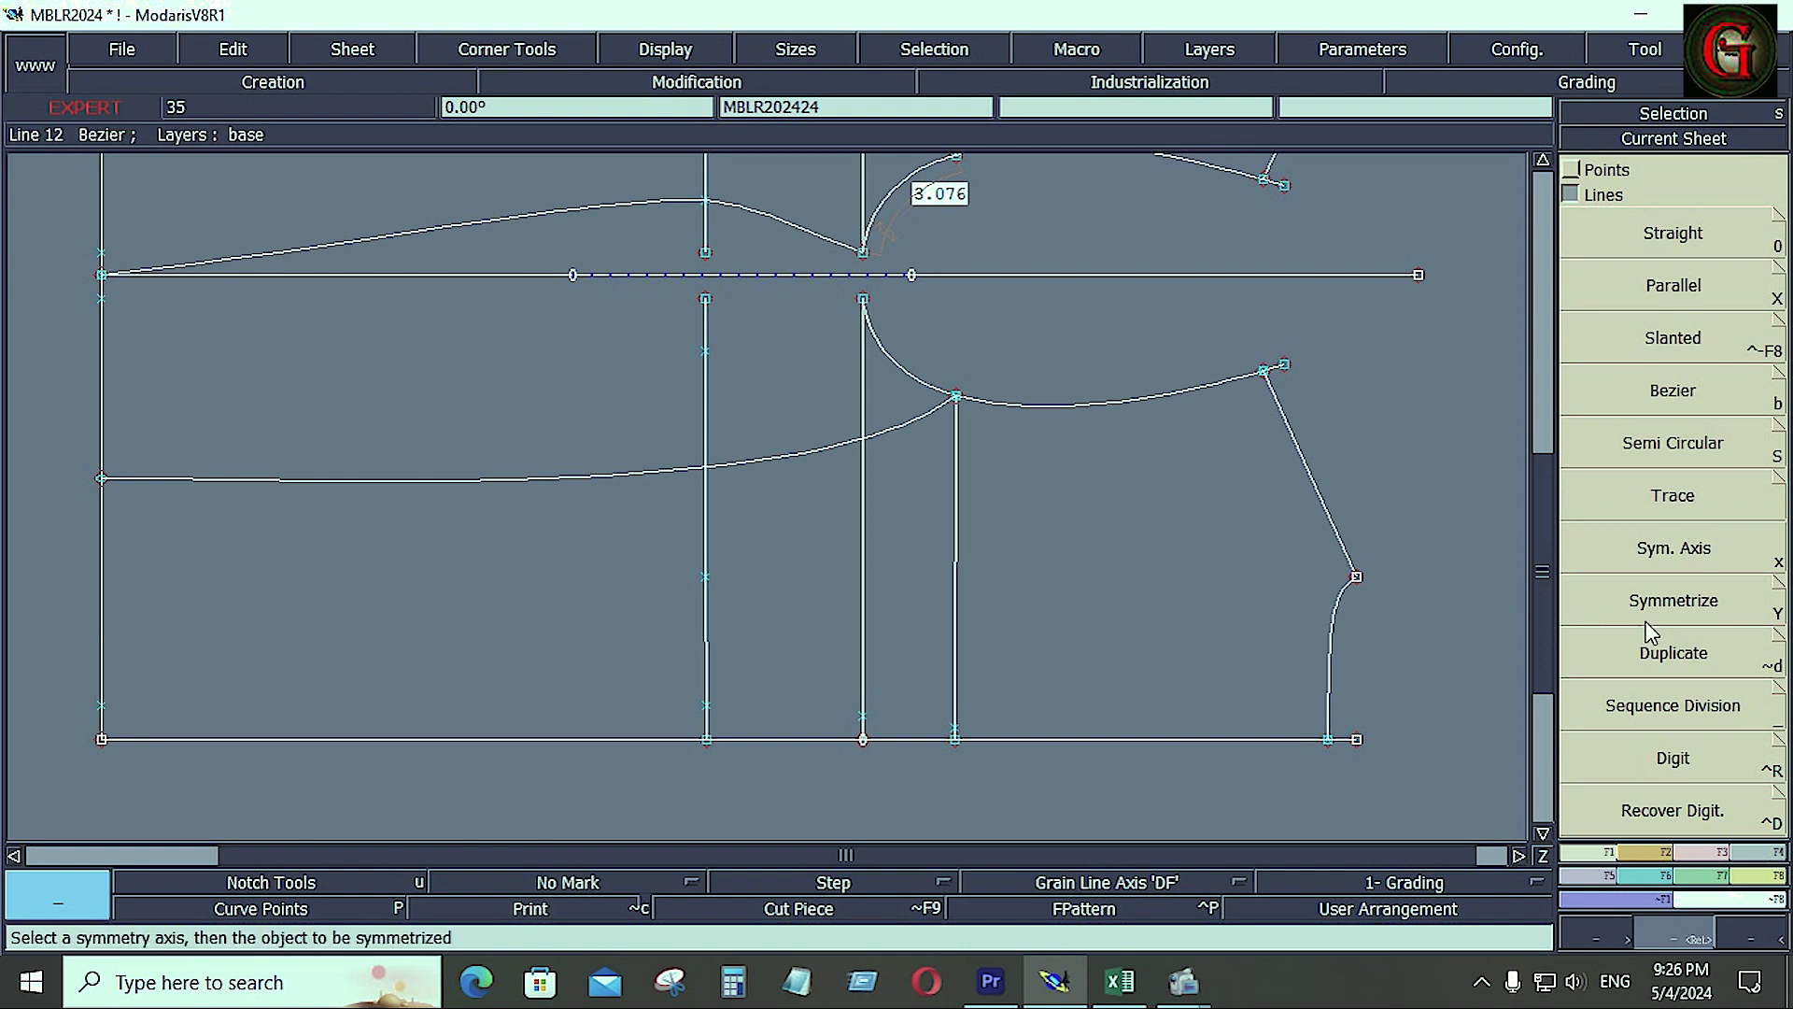
left_click(1676, 297)
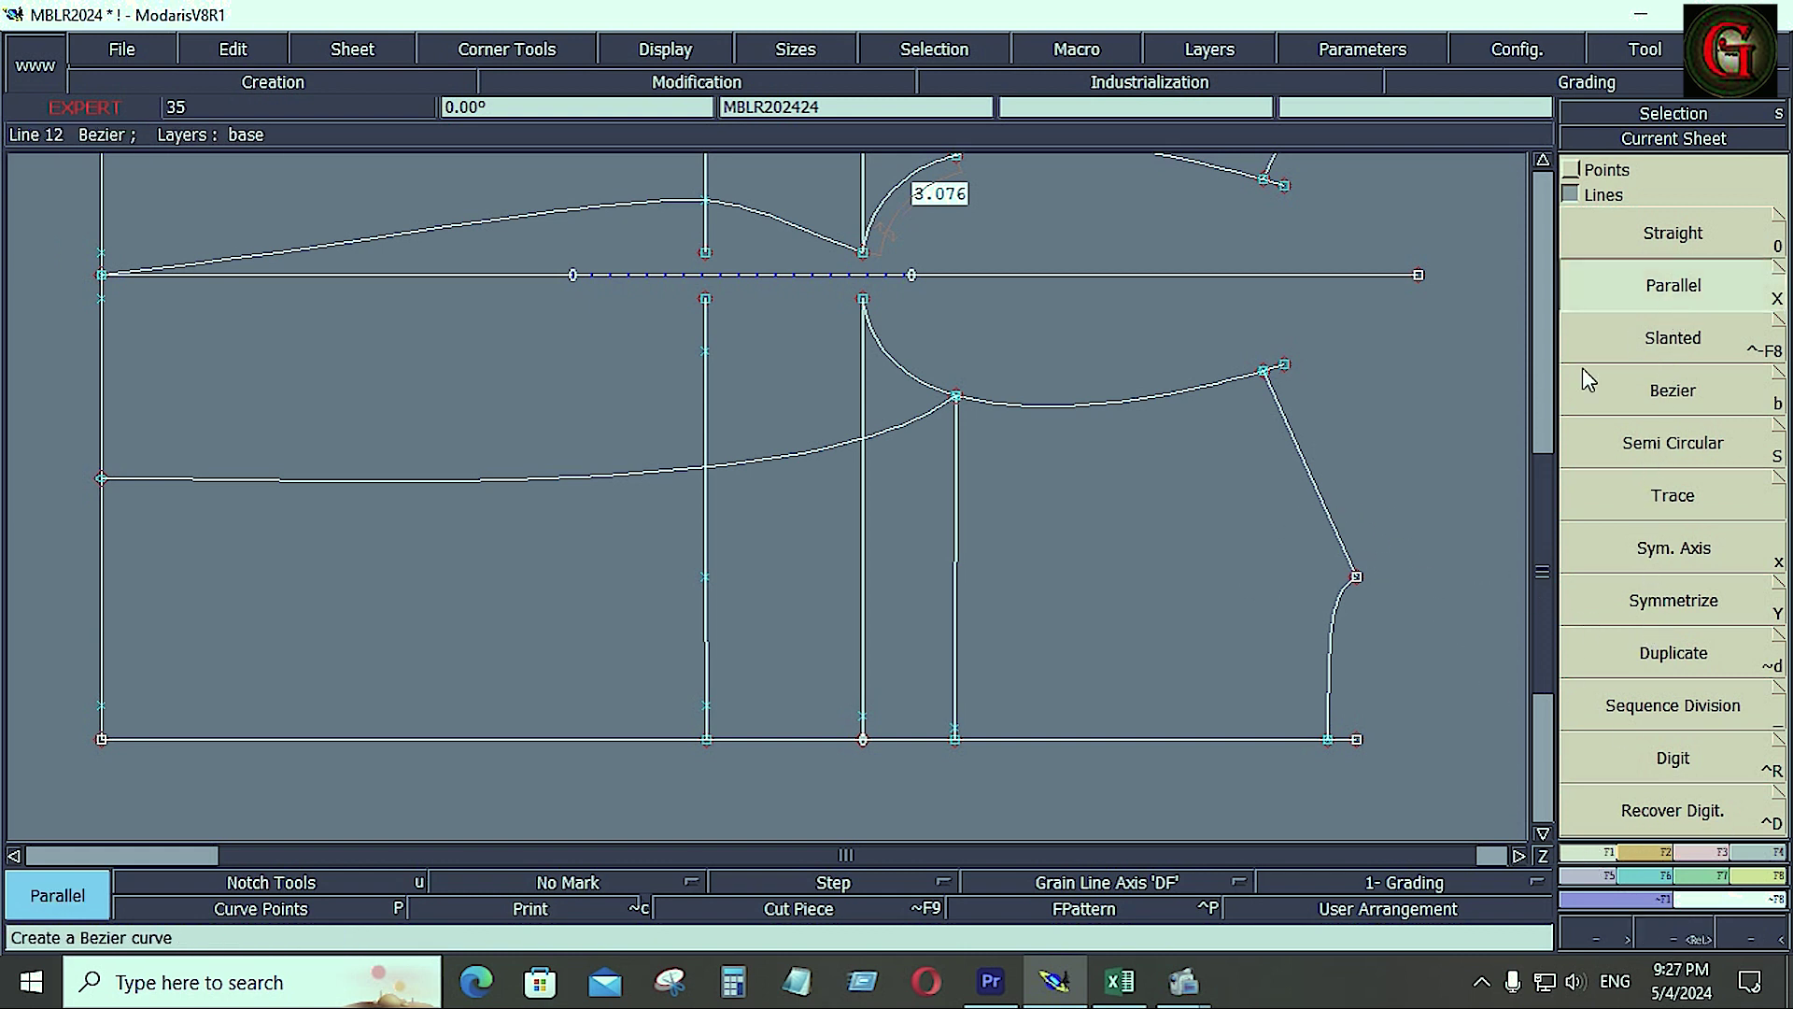
left_click(1330, 503)
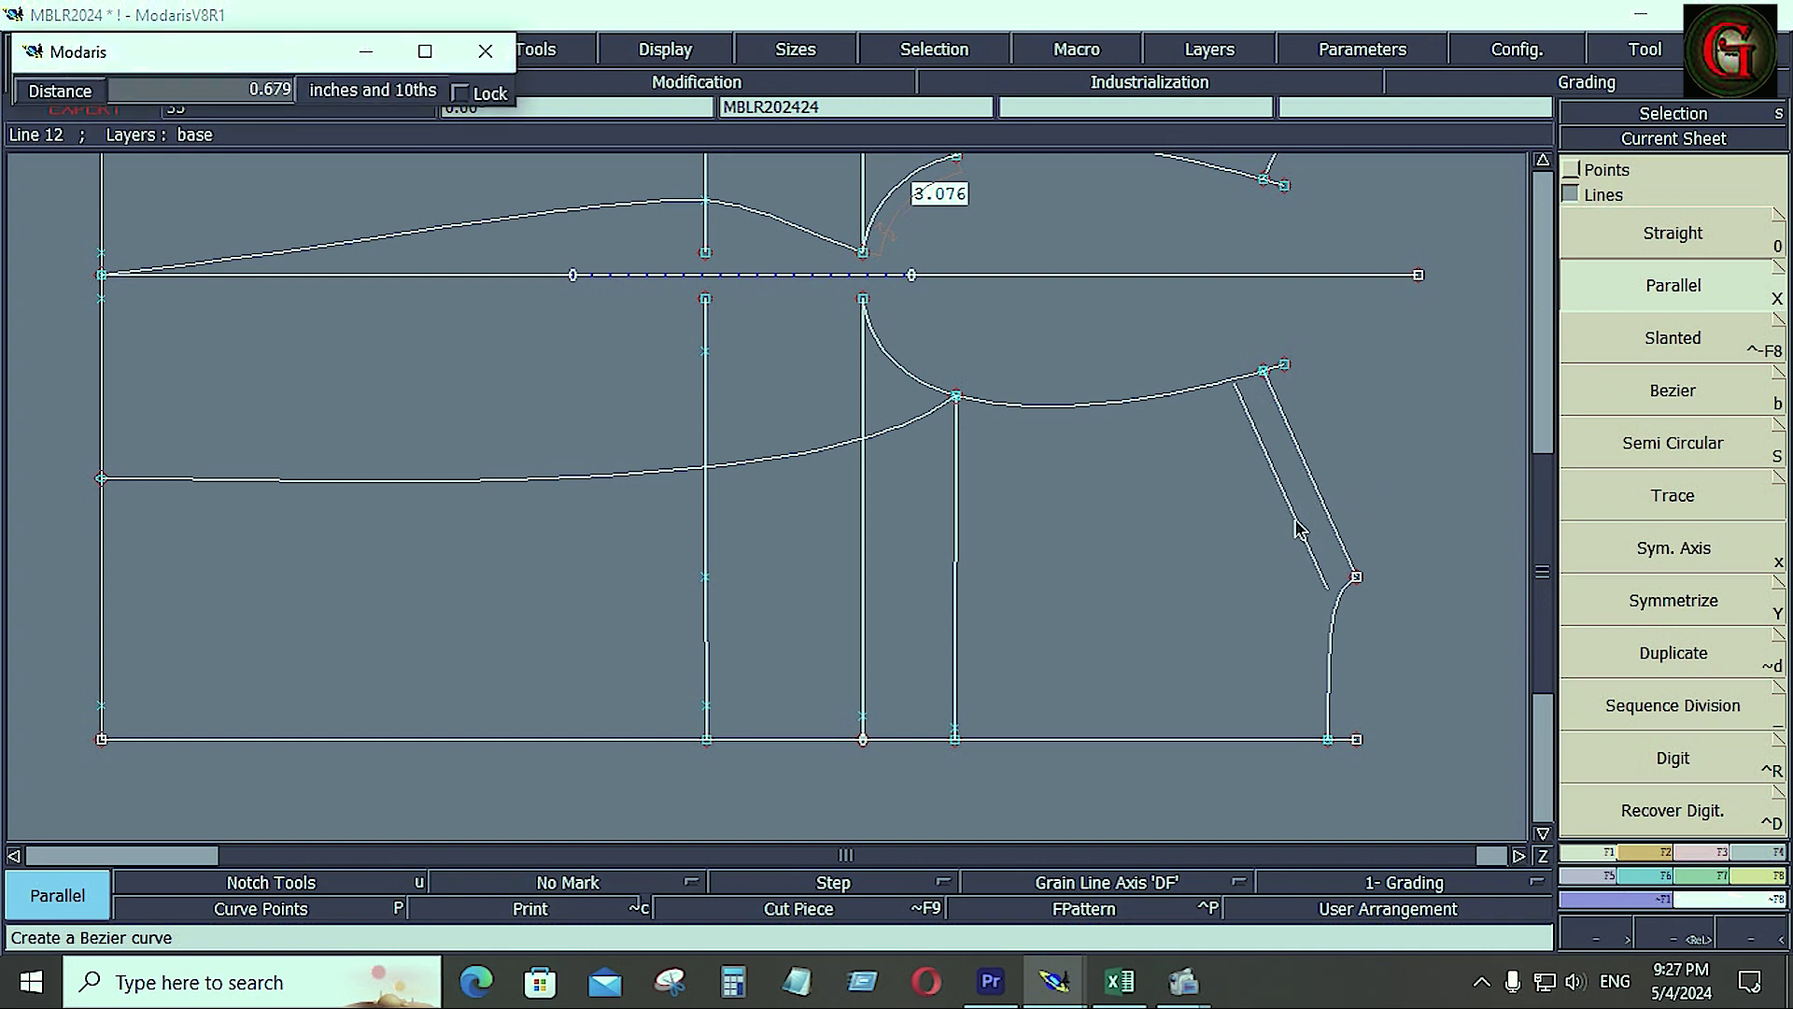
type("1.118")
key("BackSpace")
key("BackSpace")
key("BackSpace")
key("BackSpace")
key("BackSpace")
key("Return")
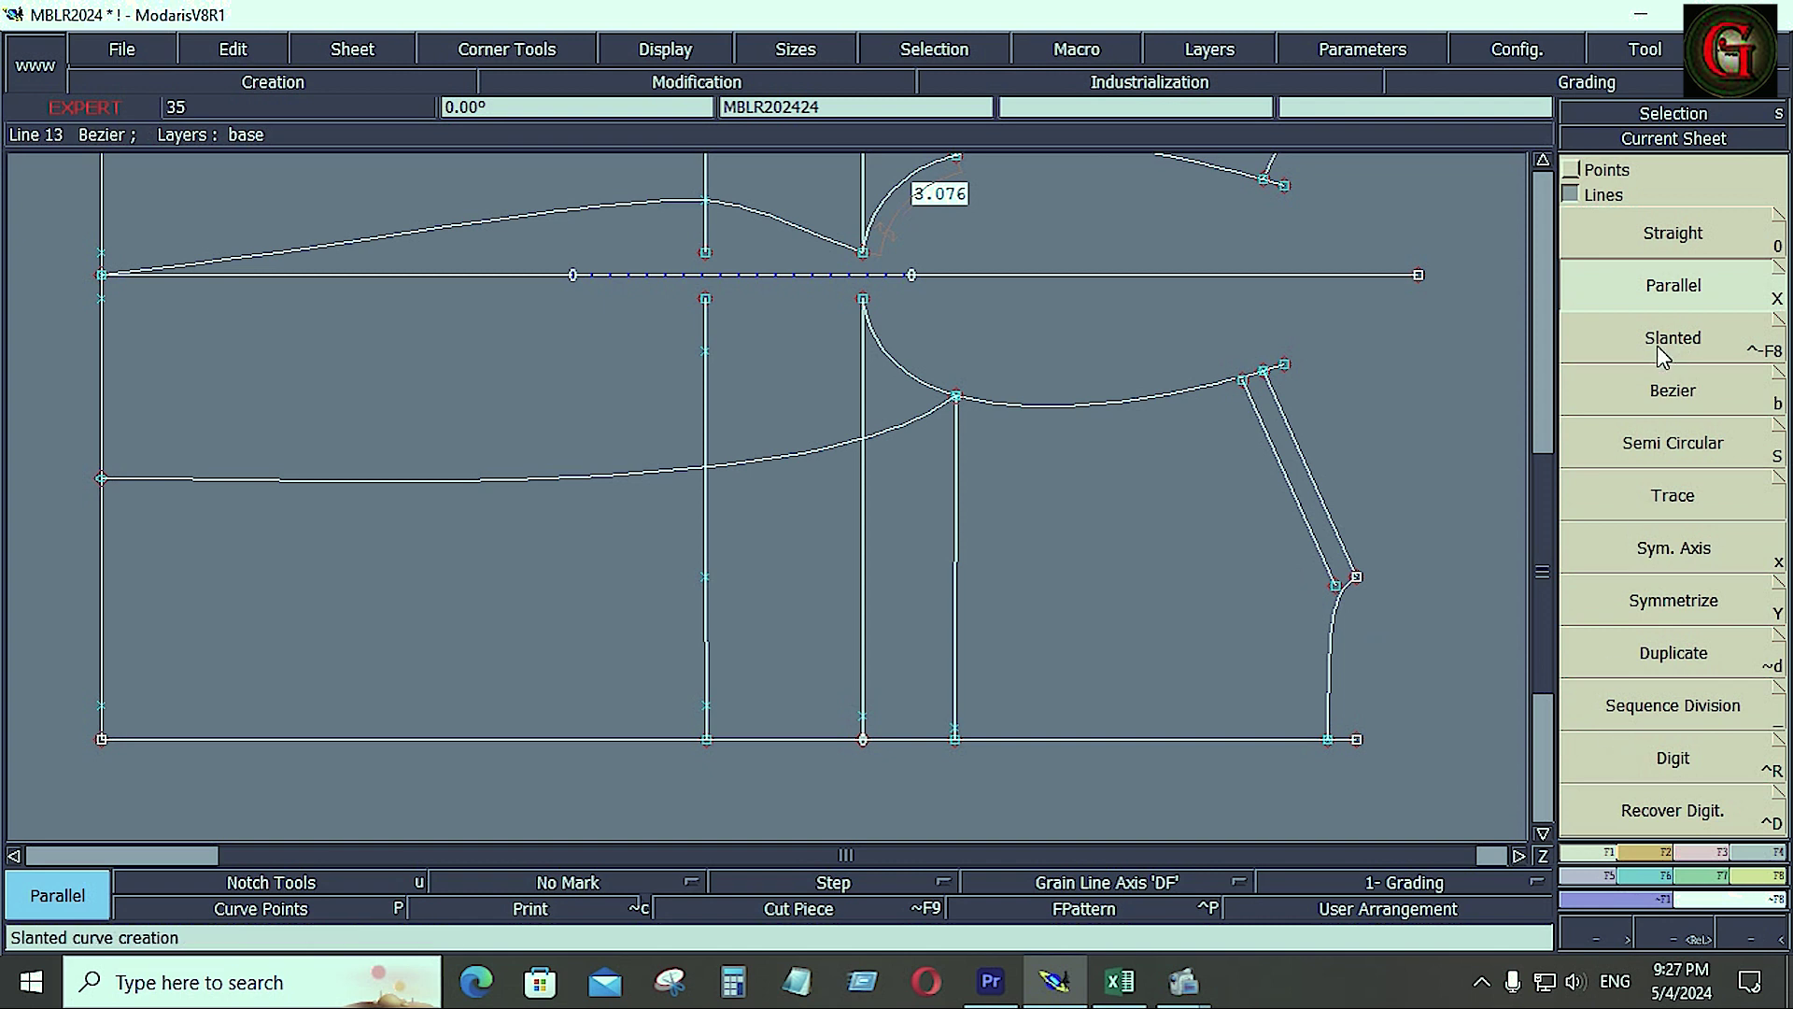
Switch to the Excel measurement chart to check the size 42 neck measurements and the front sketch, and return to Modaris
left_click(1124, 980)
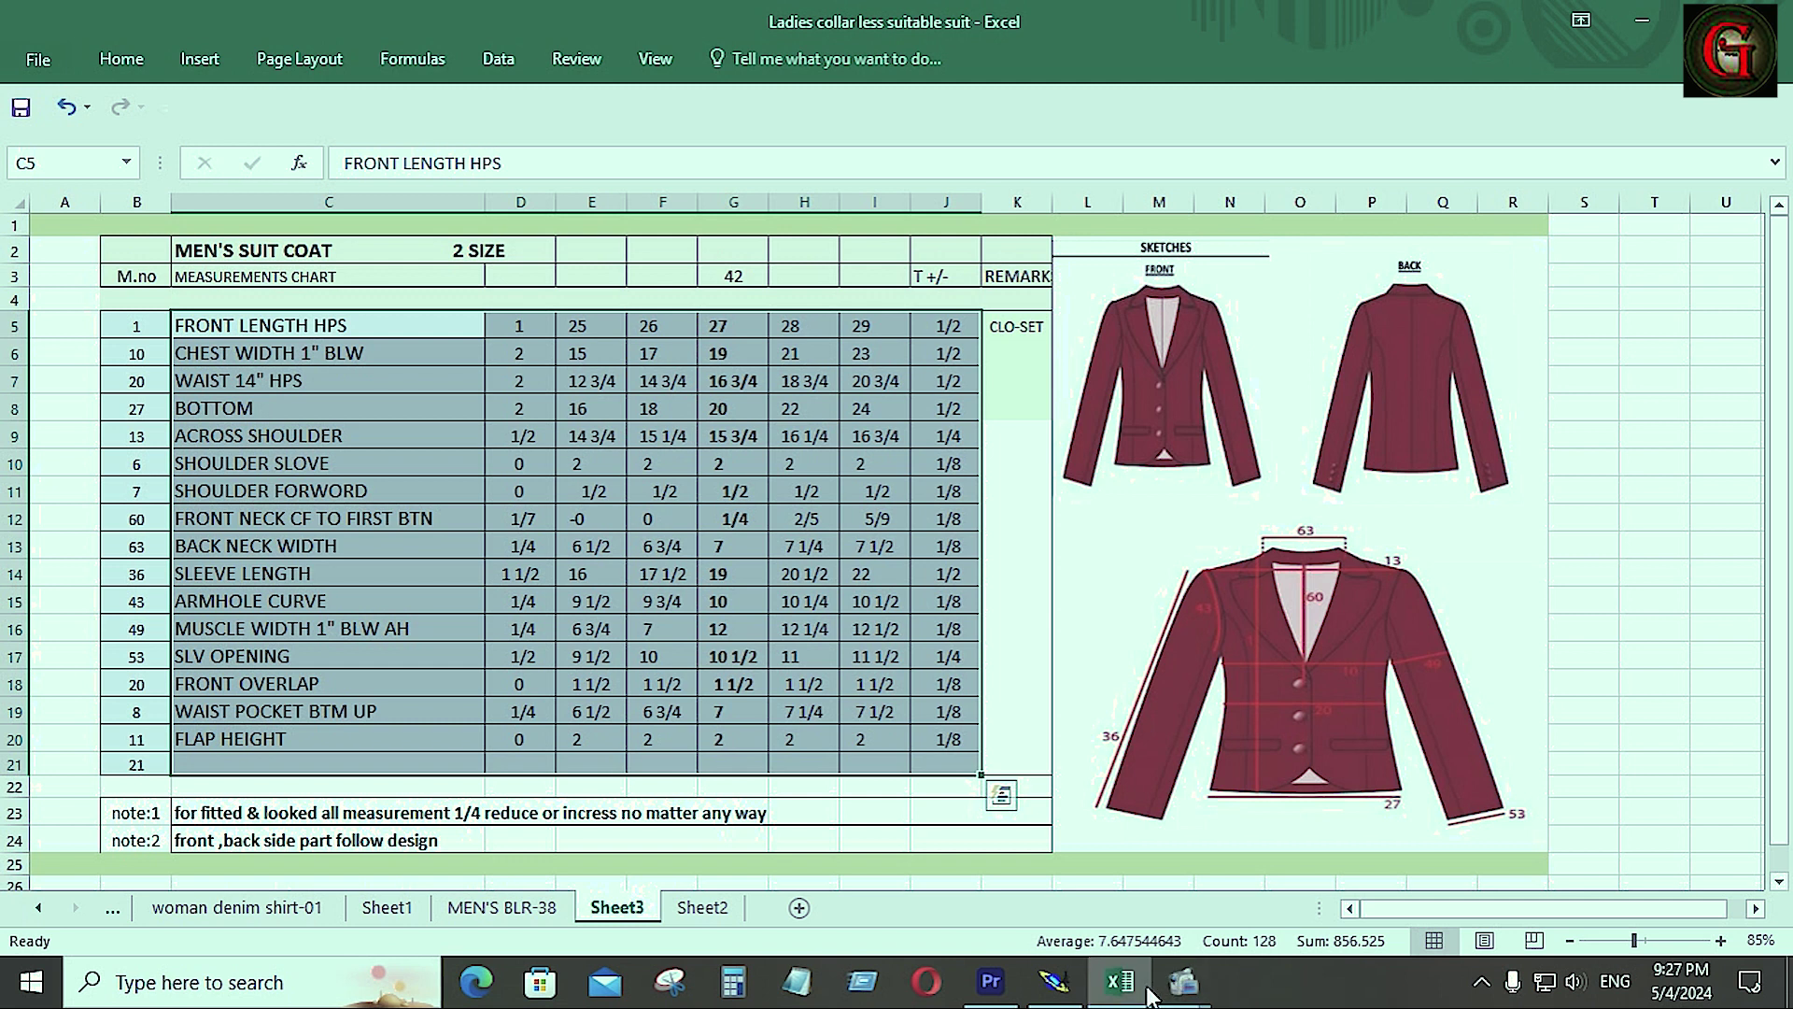
mouse_move(1153, 995)
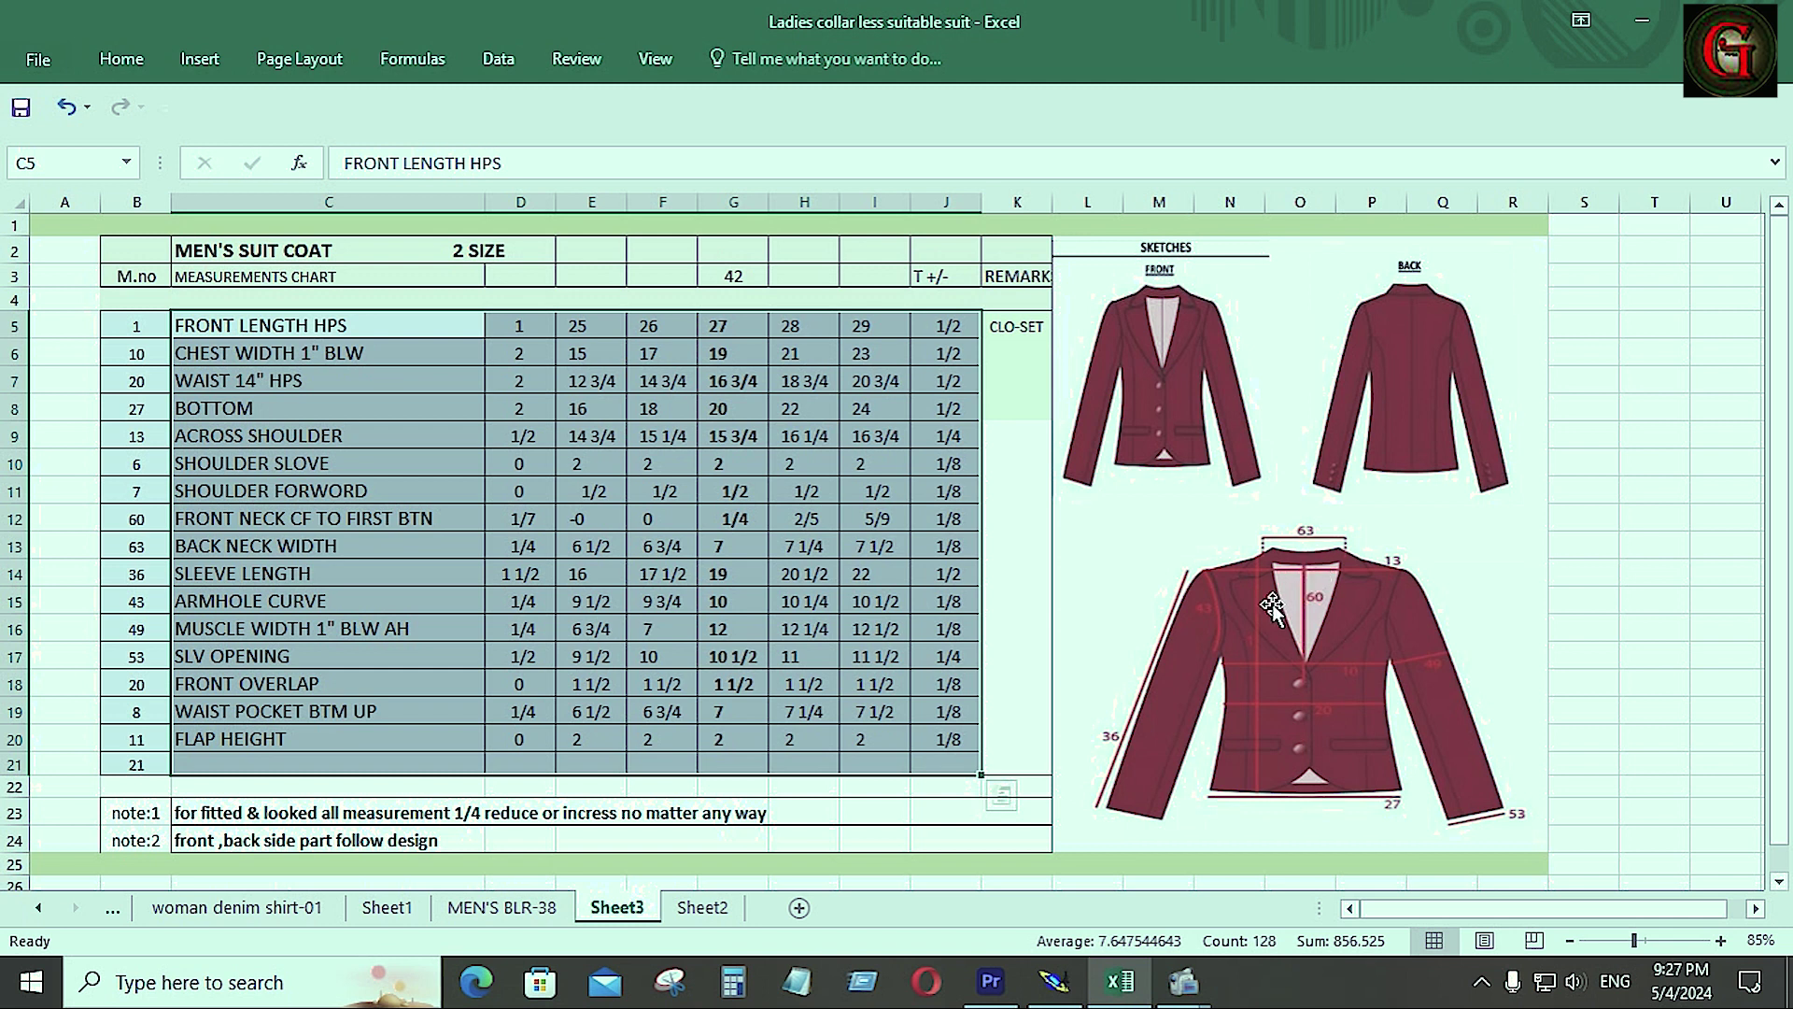
left_click(1054, 981)
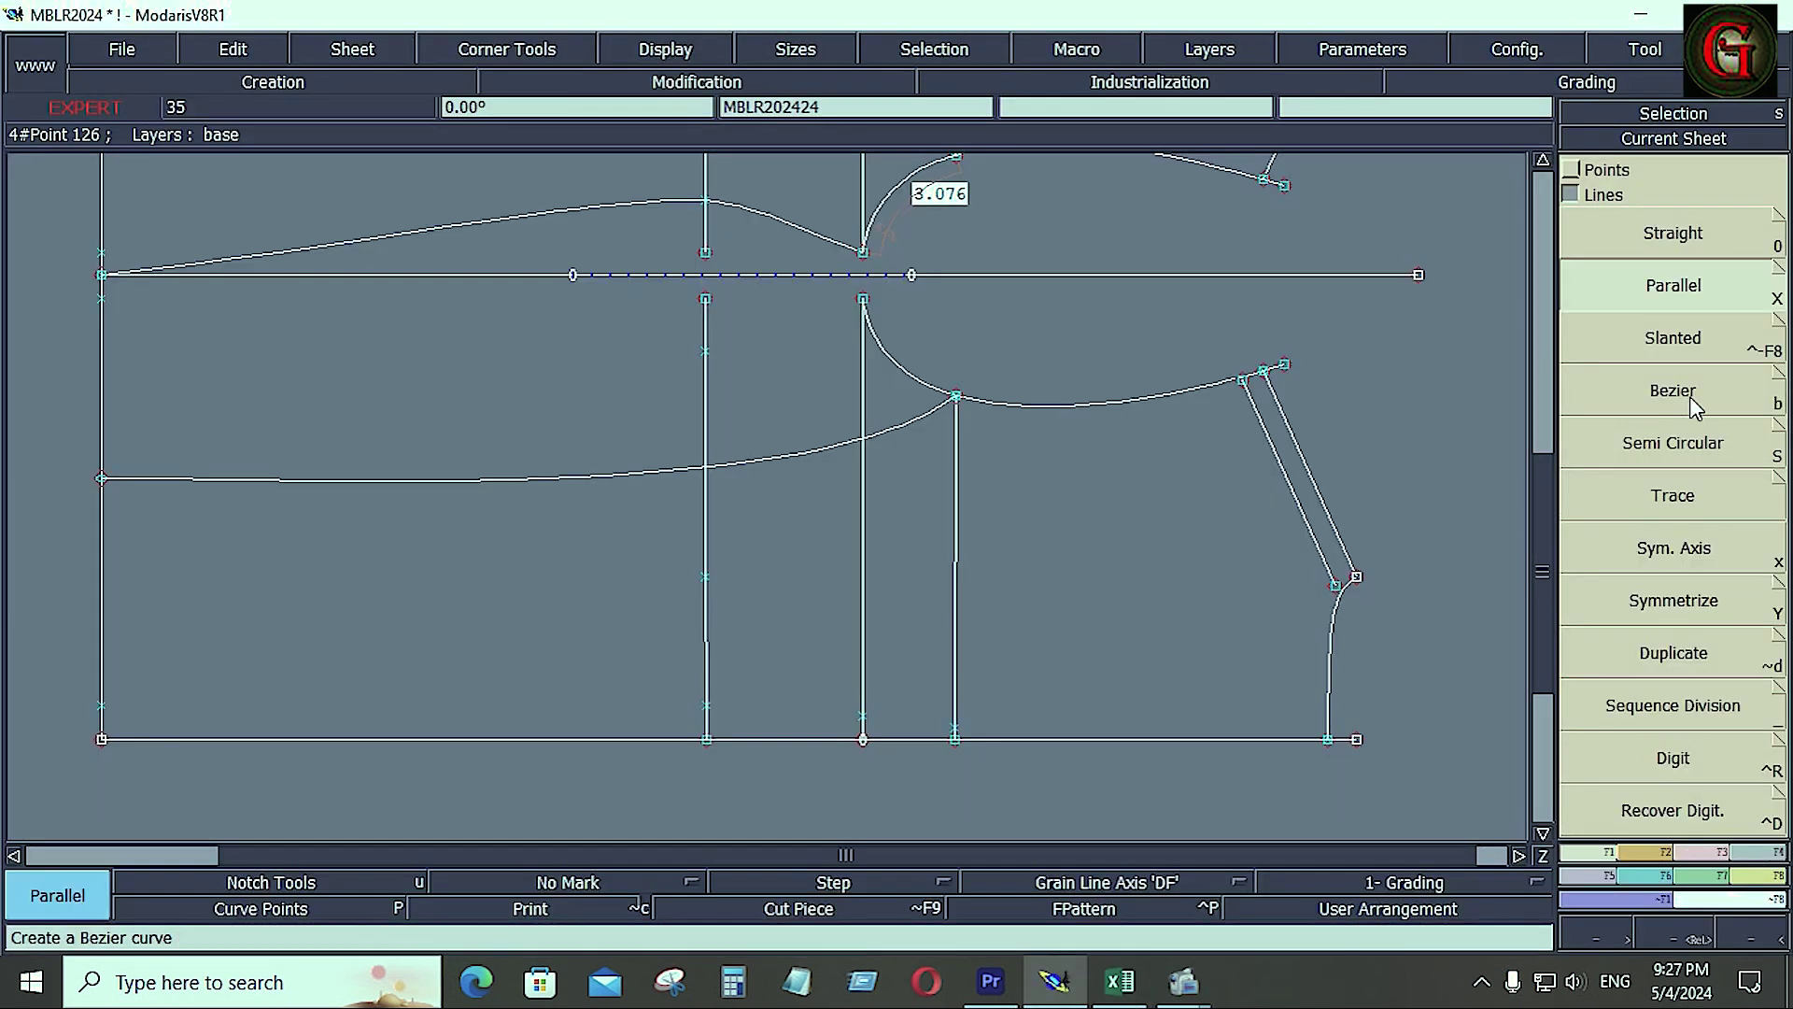
Draw a vertical Bezier line from the neck point to the centre line and create its parallel at -3.25 inches
left_click(1357, 577)
left_click(1356, 739)
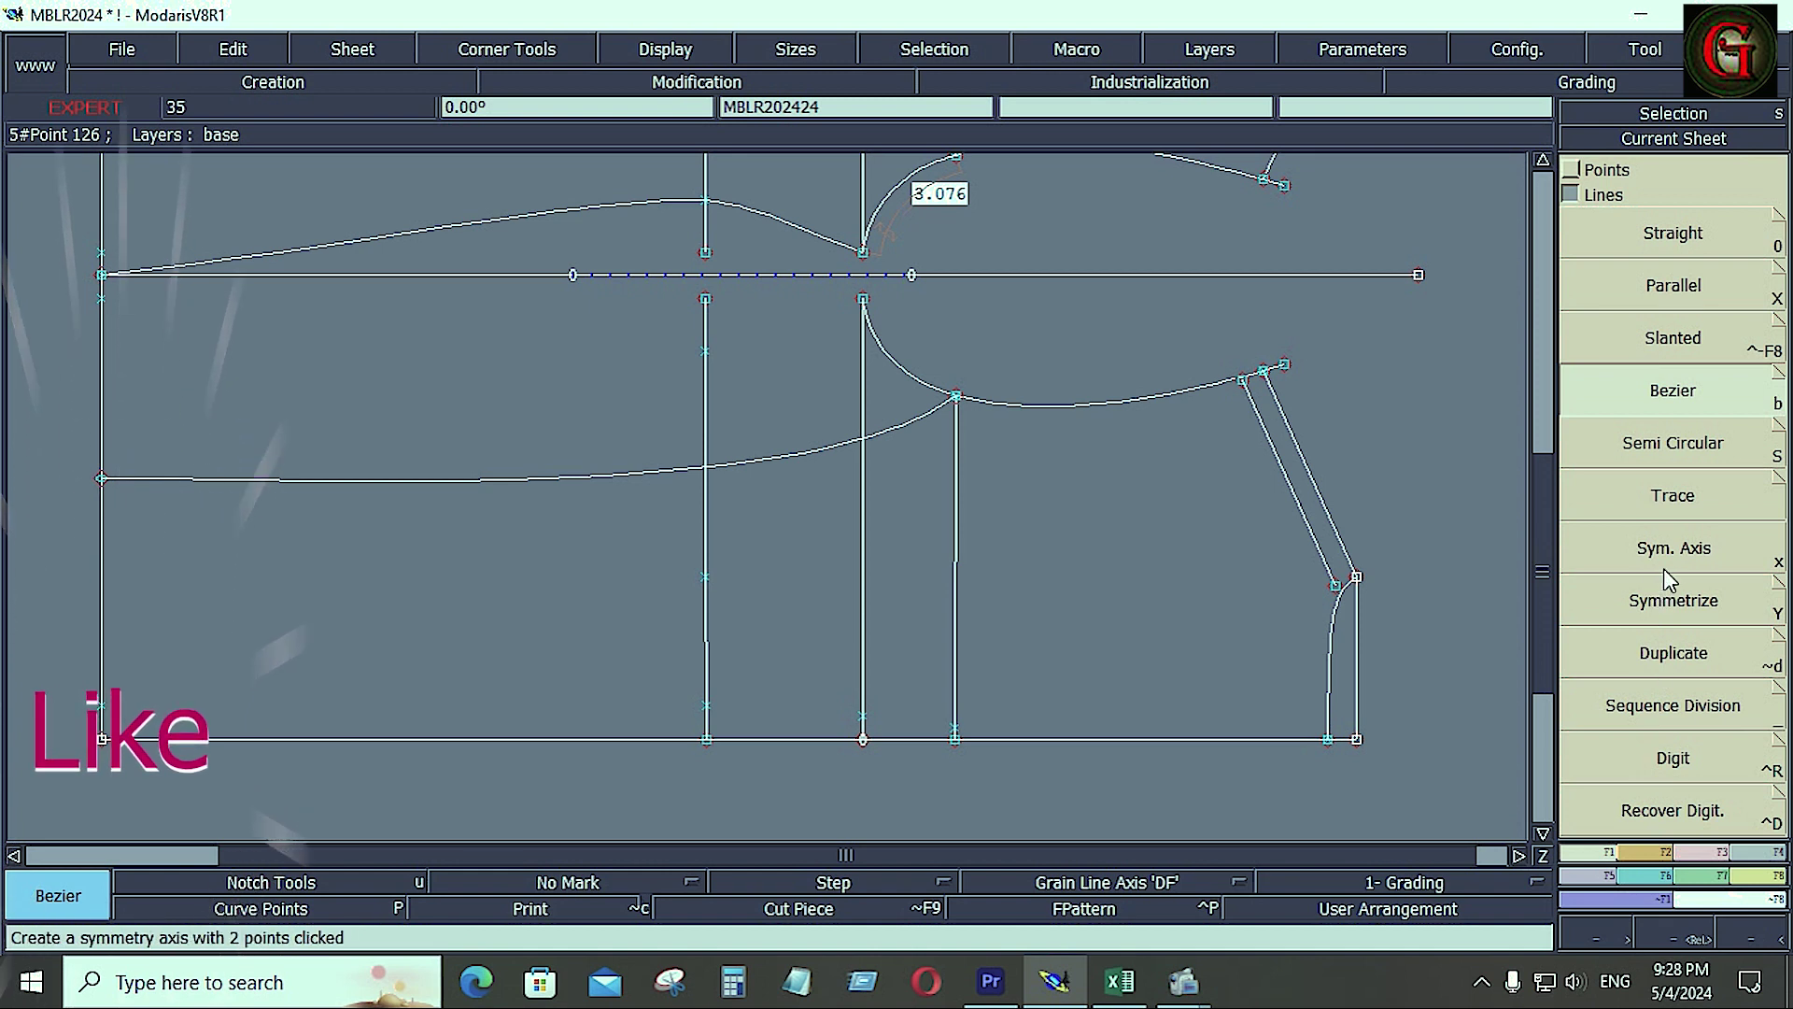
left_click(1673, 284)
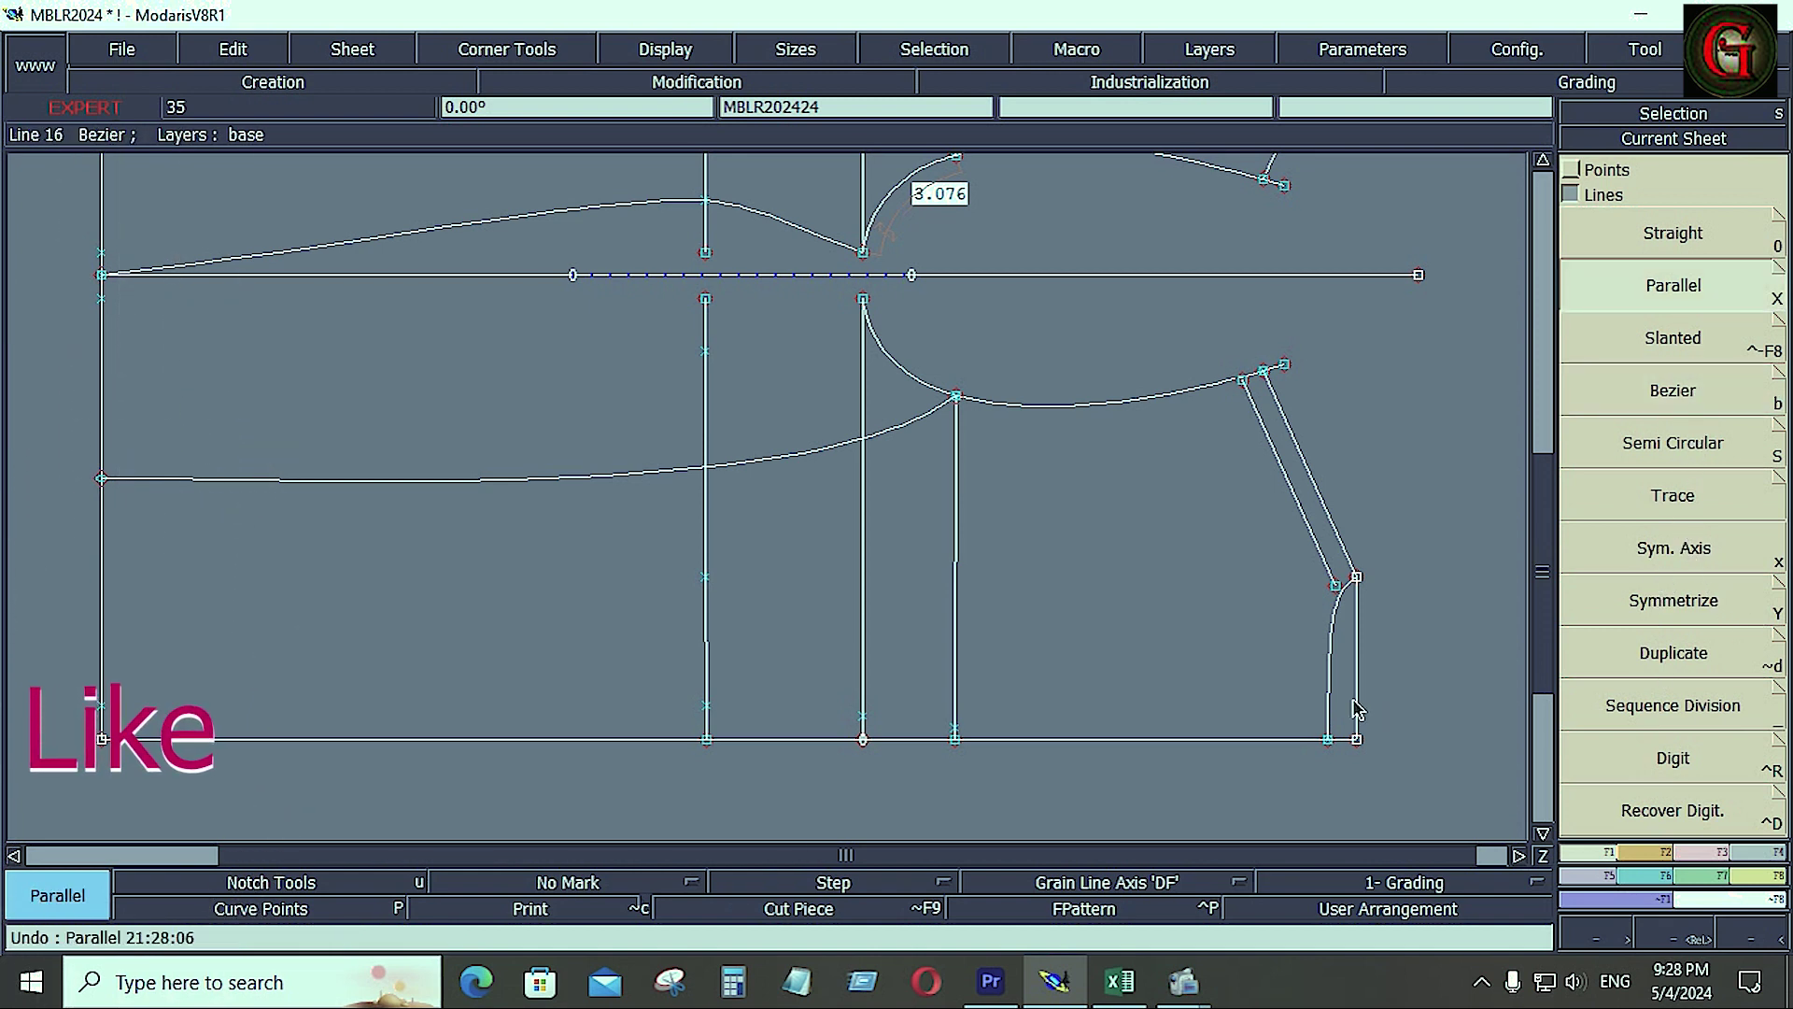
left_click(1357, 710)
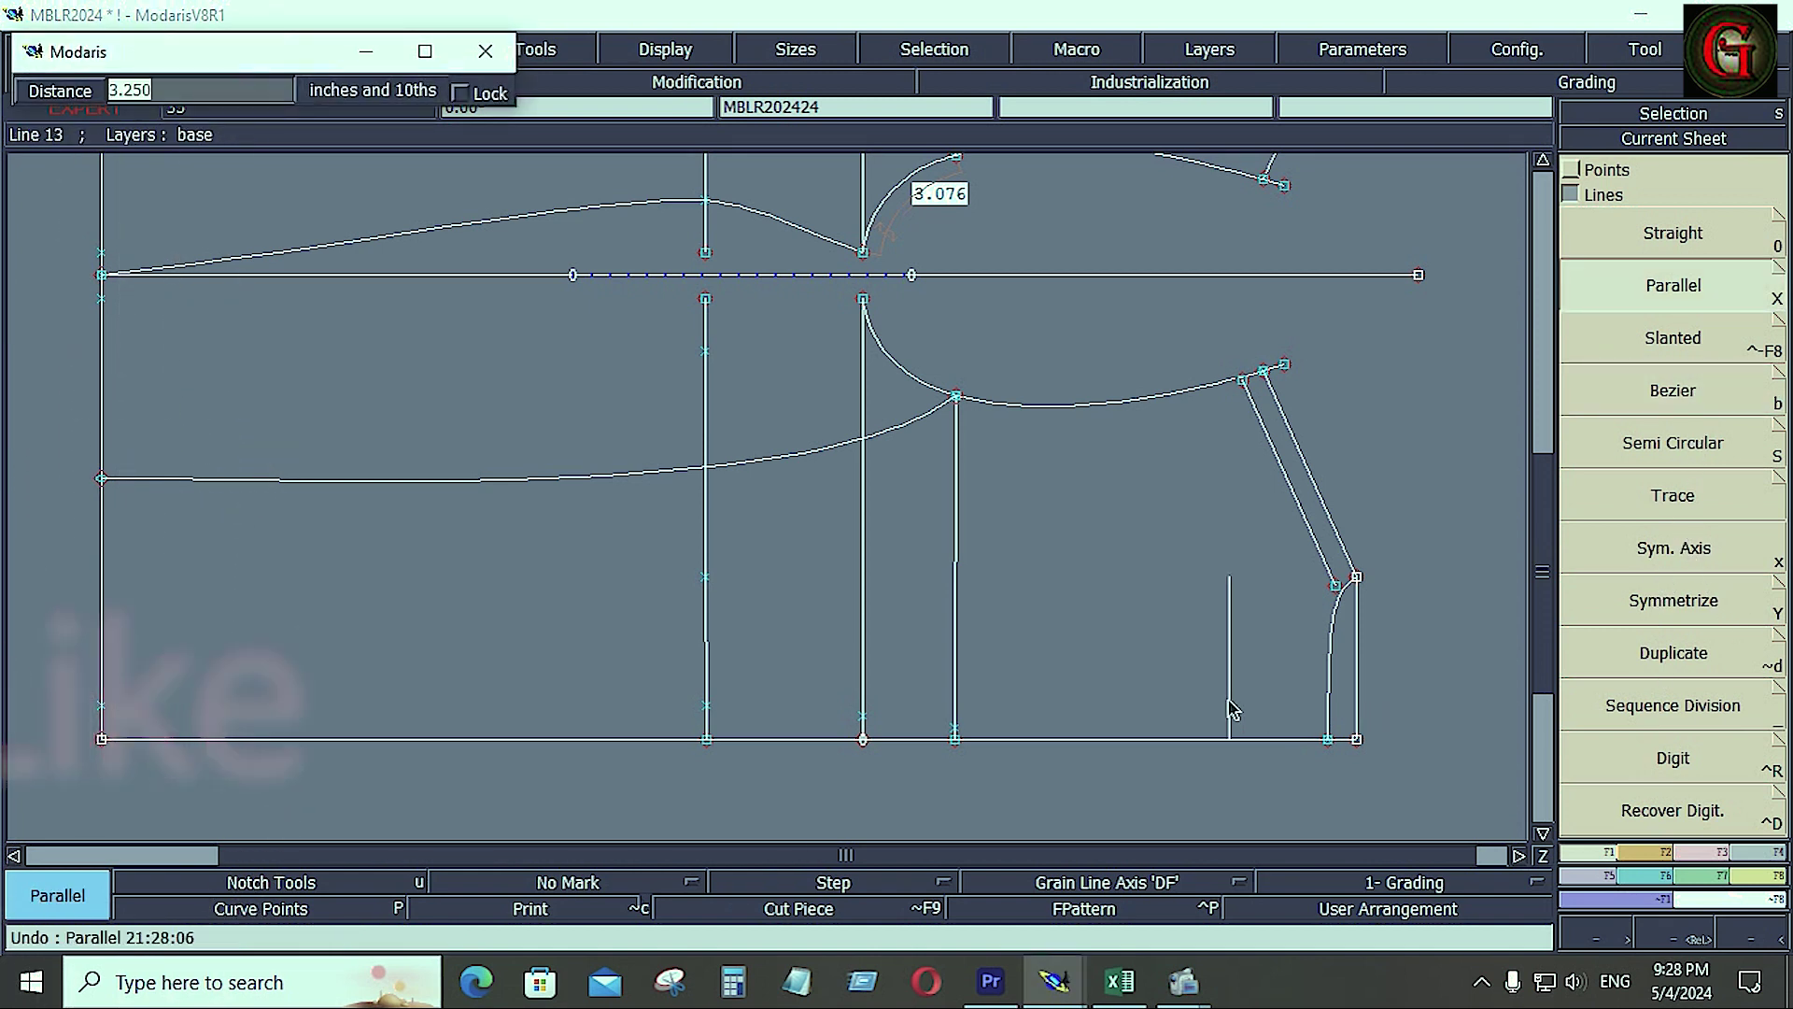
type("-")
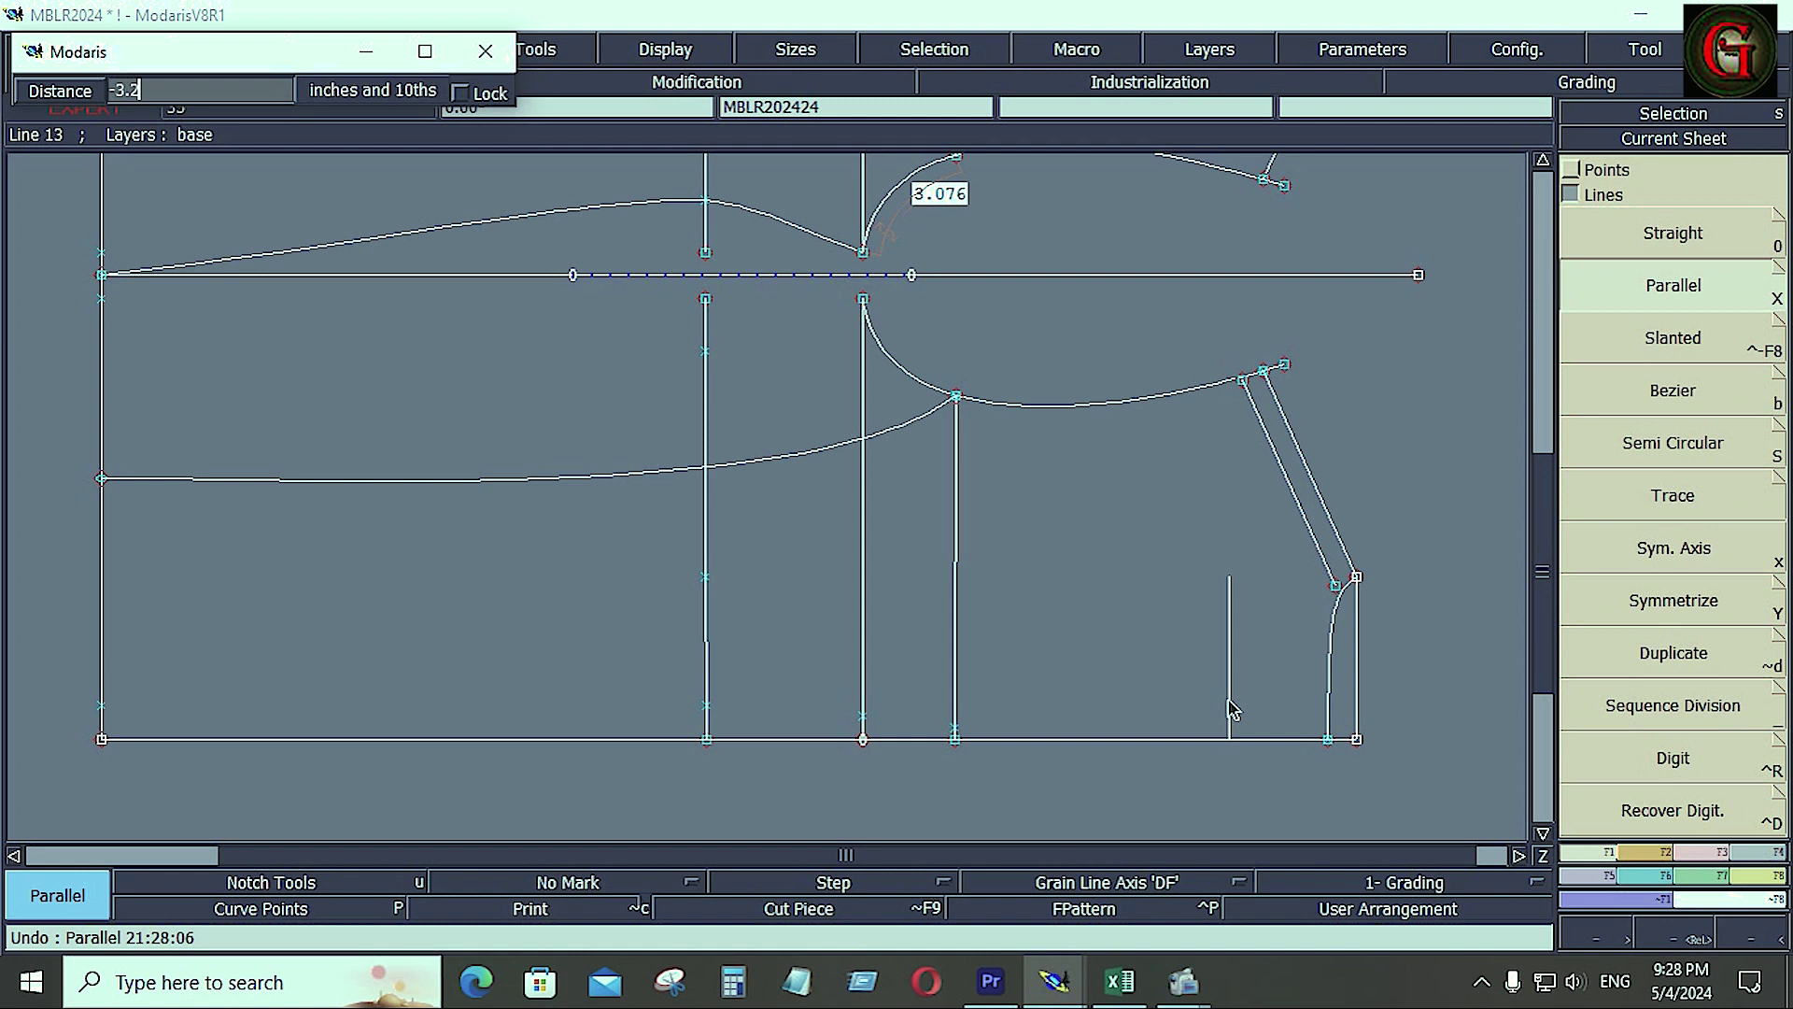
key("Return")
Draw a horizontal Bezier line from the neck end of the parallel shoulder line to the new vertical line
key("b")
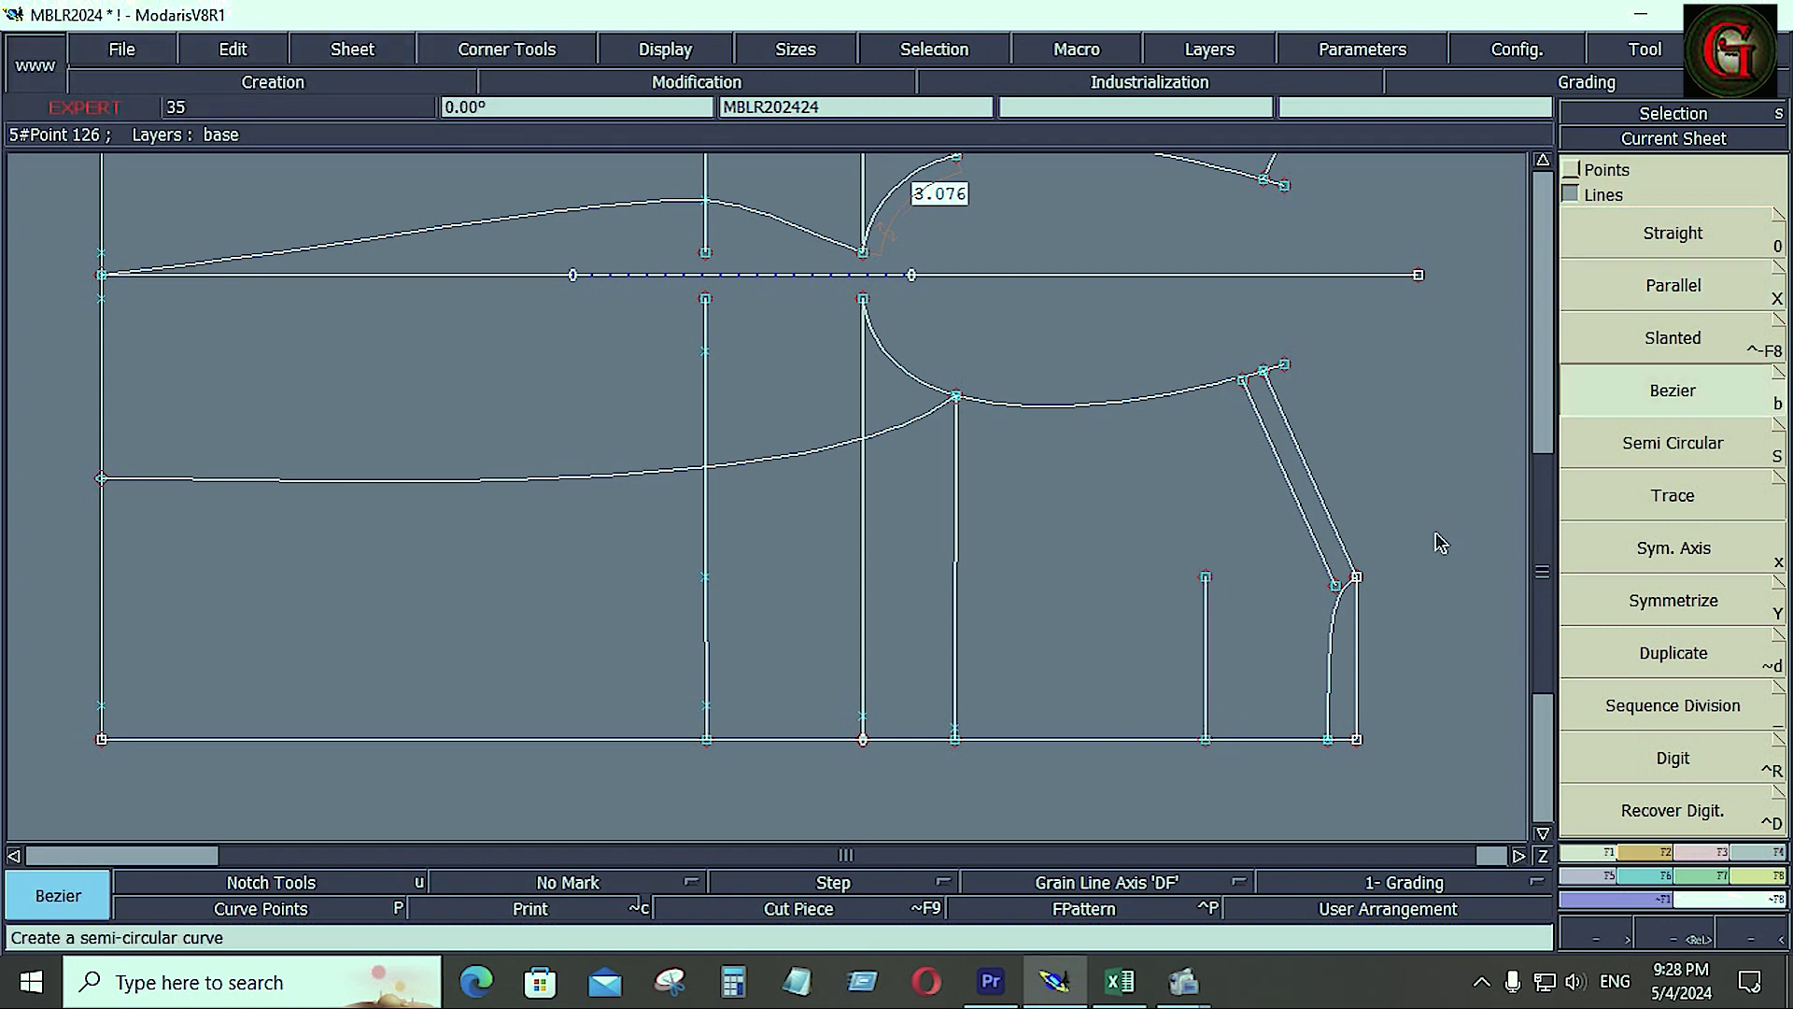
left_click(1336, 586)
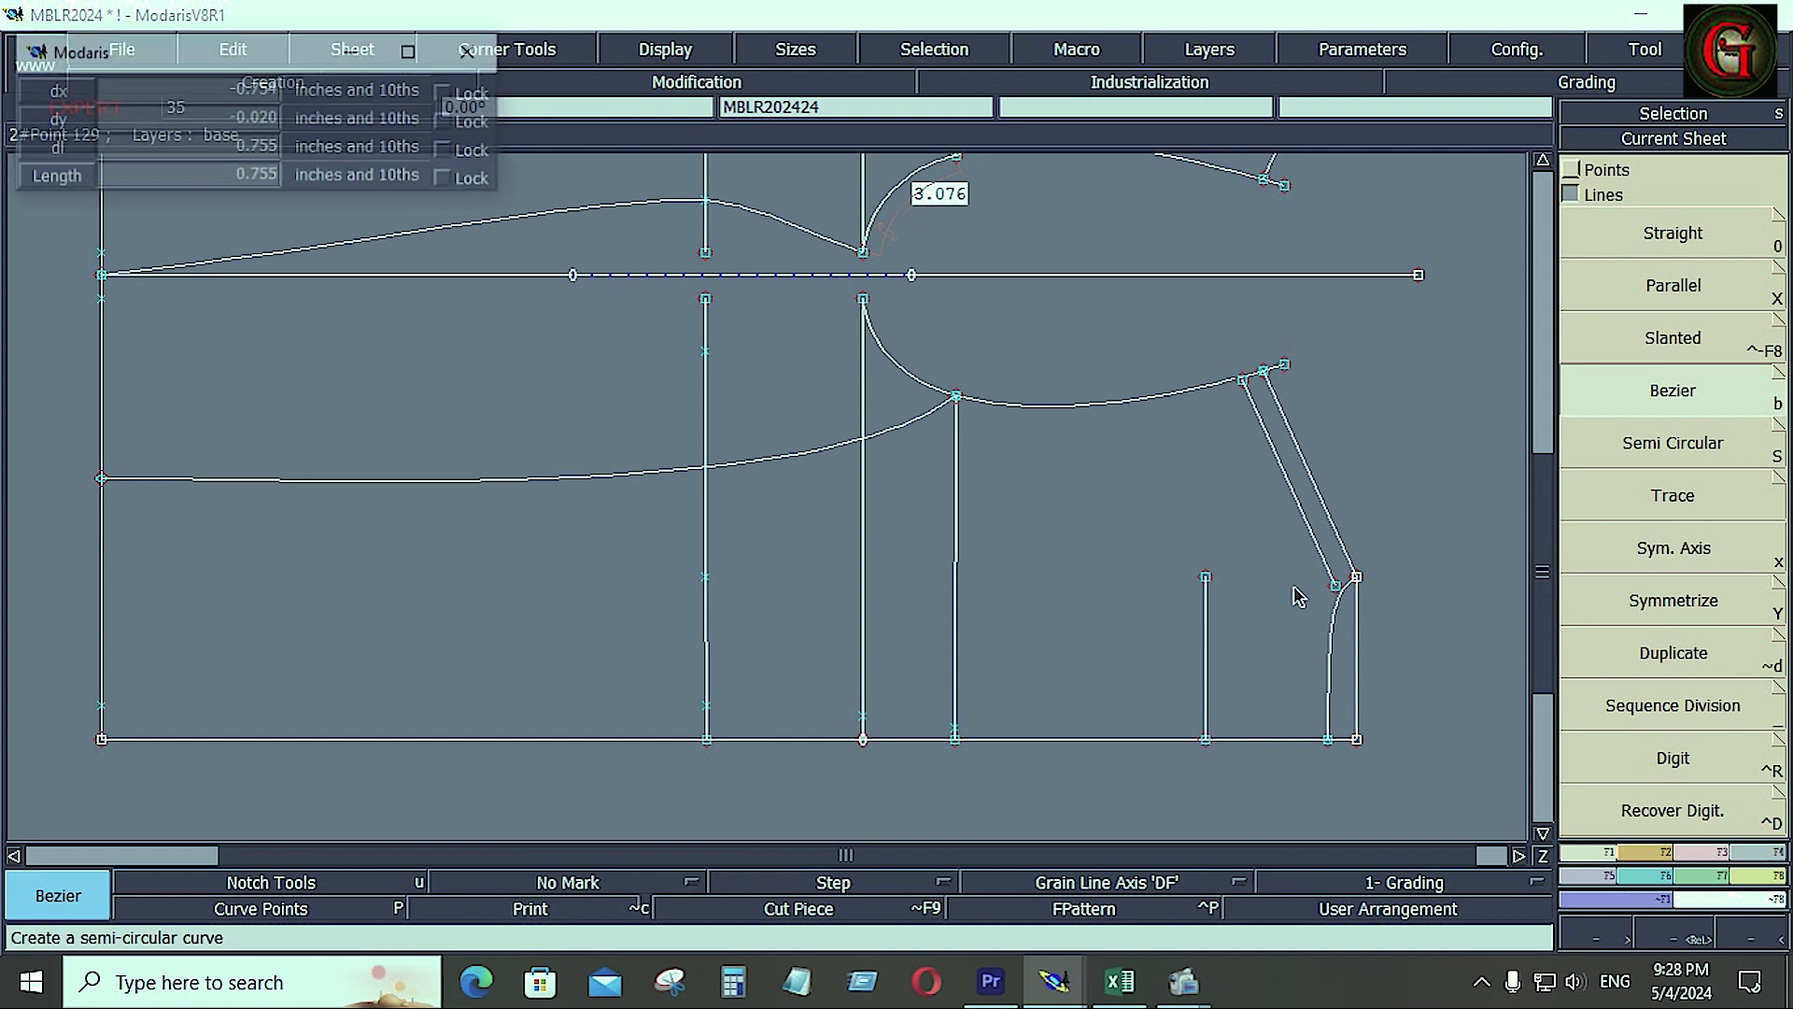
left_click(1206, 586)
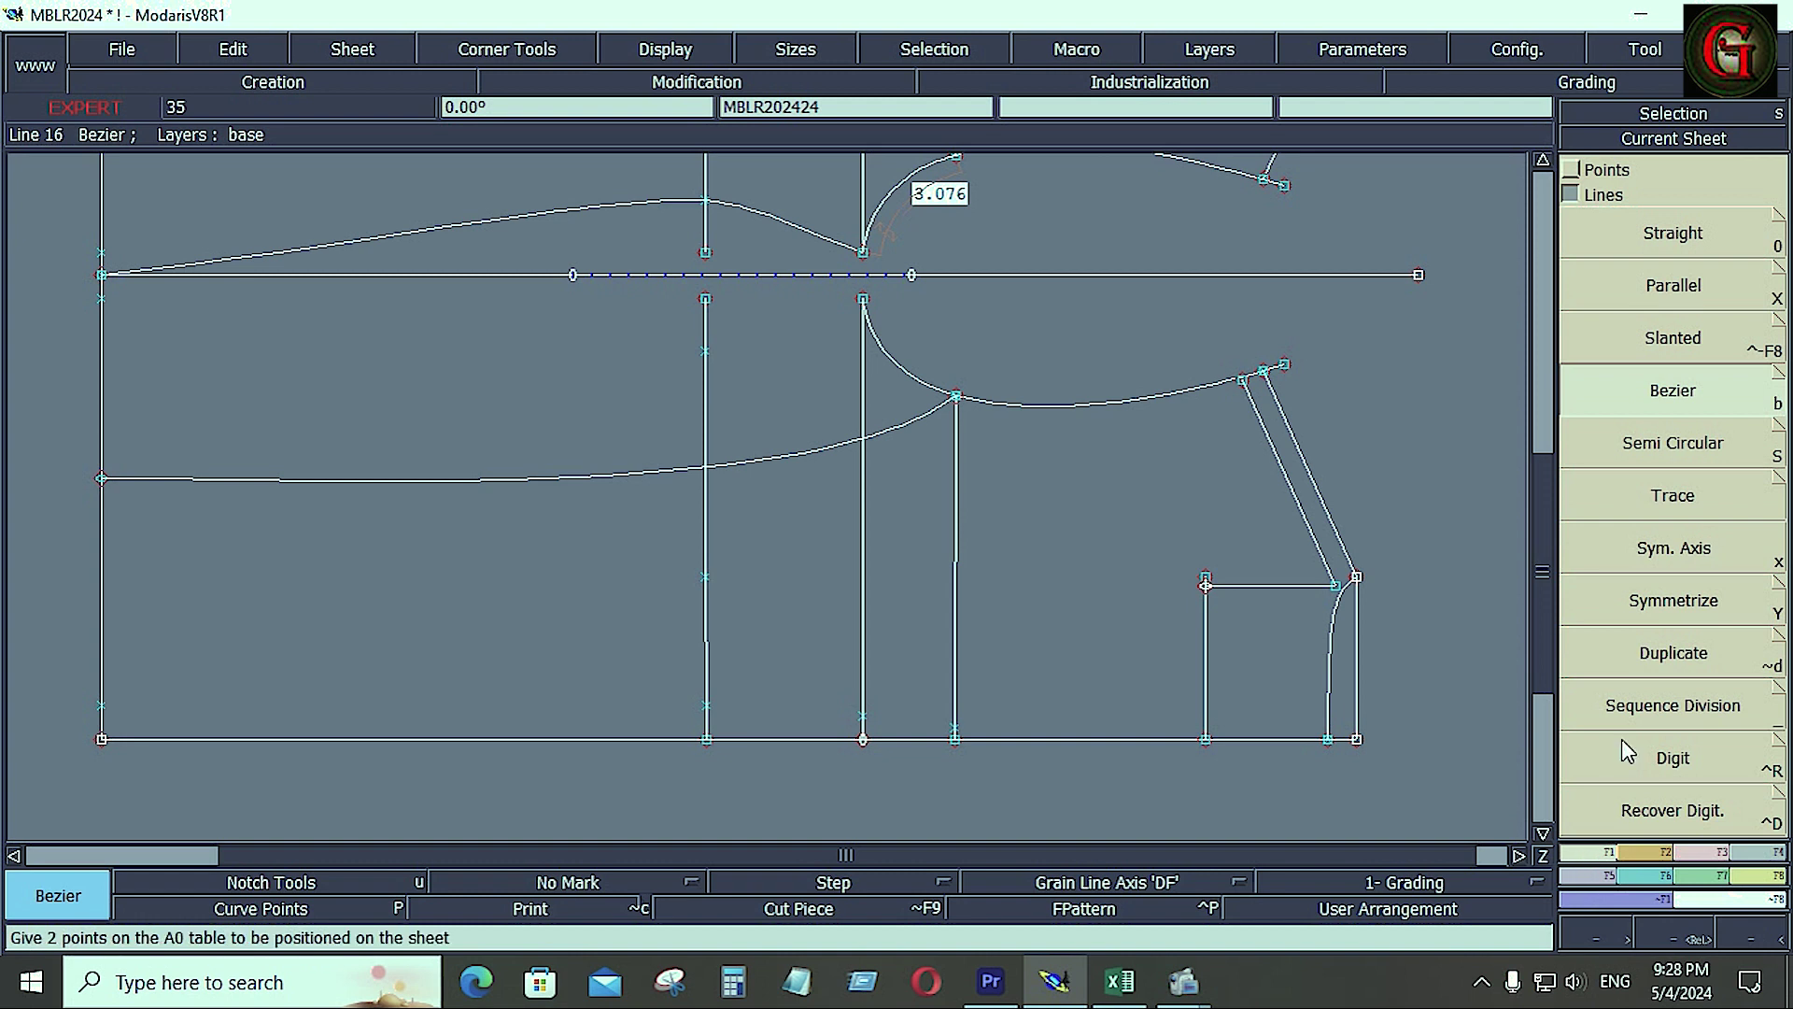
Divide the new horizontal neck line into 3 equal parts with Sequence Division
left_click(1594, 724)
left_click(1206, 586)
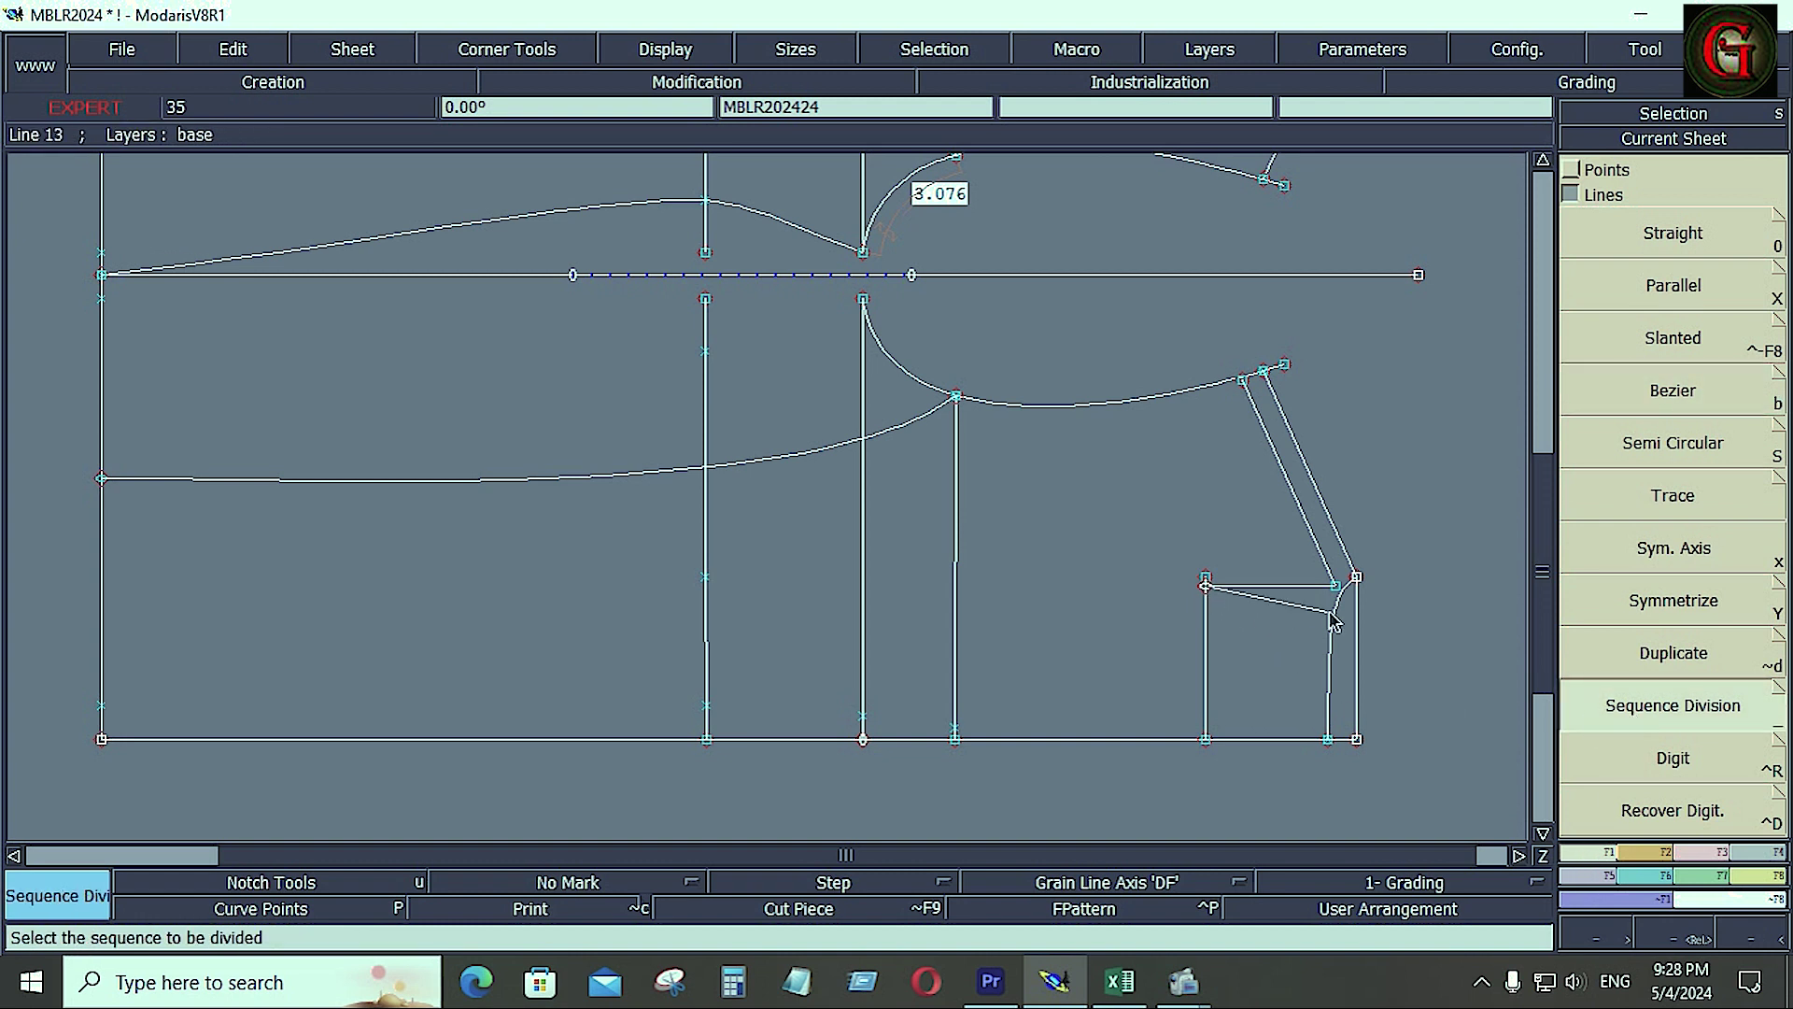
left_click(1338, 595)
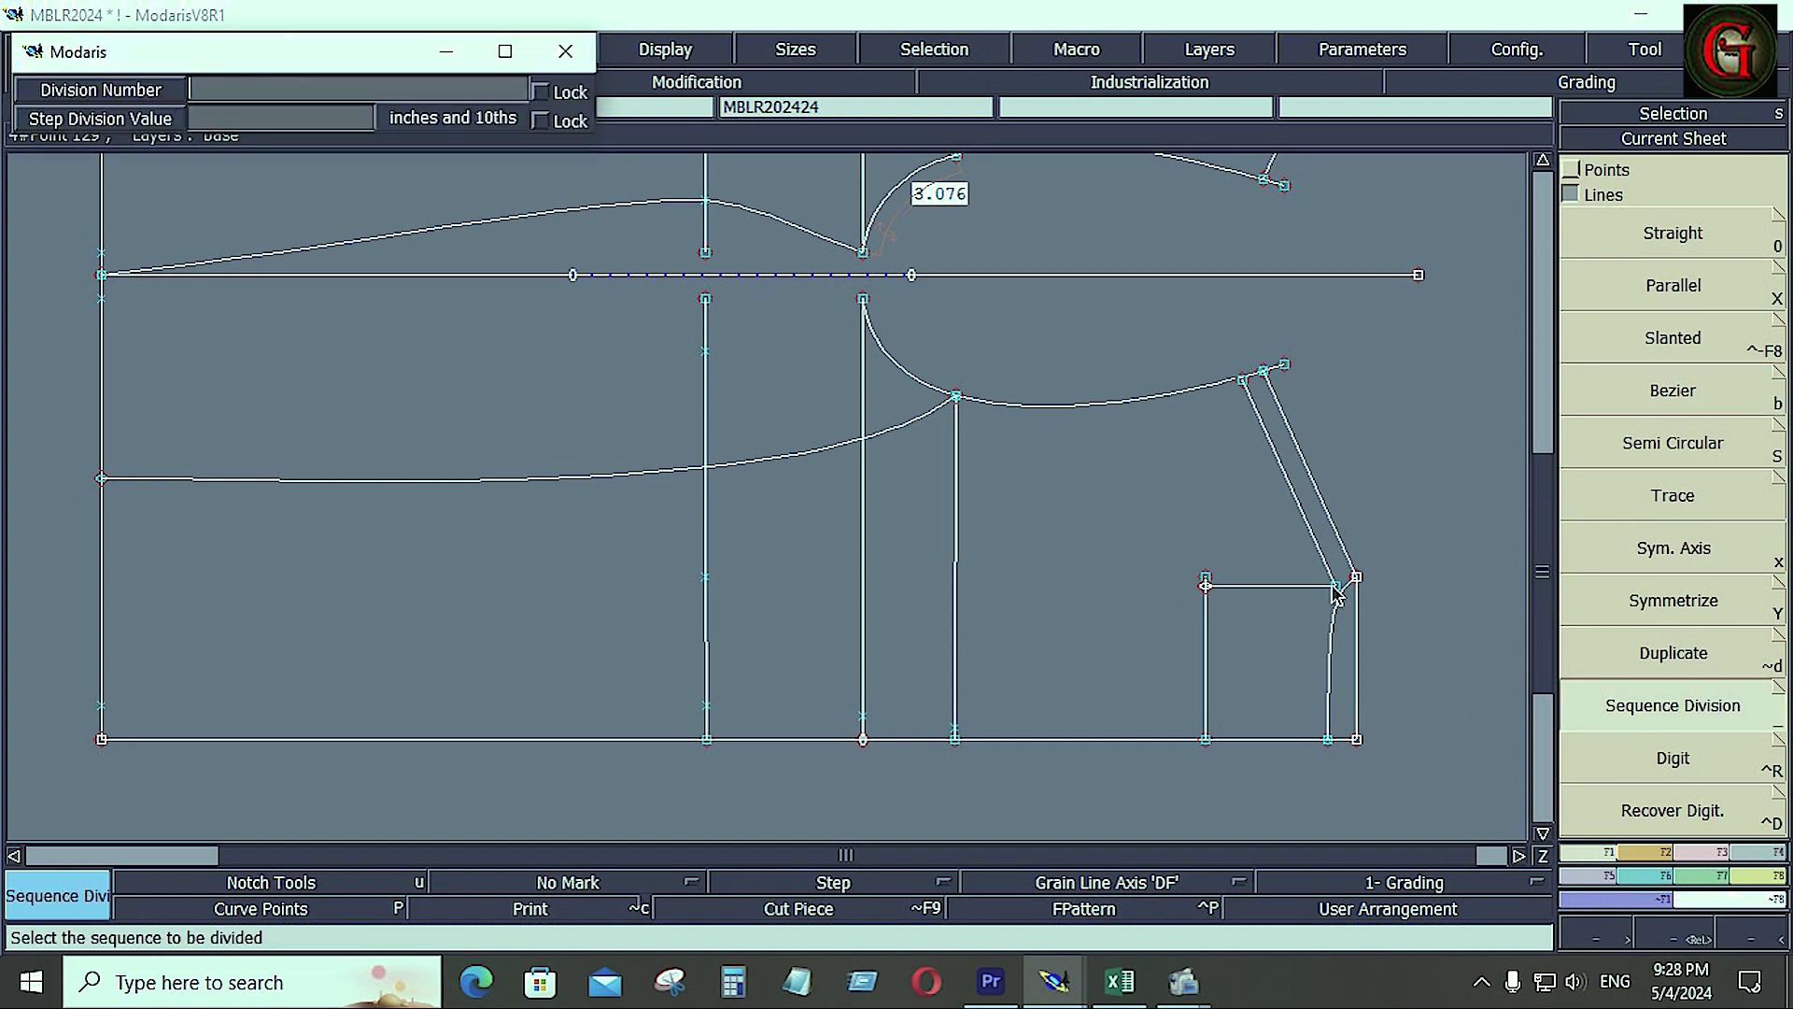
type("3")
key("Return")
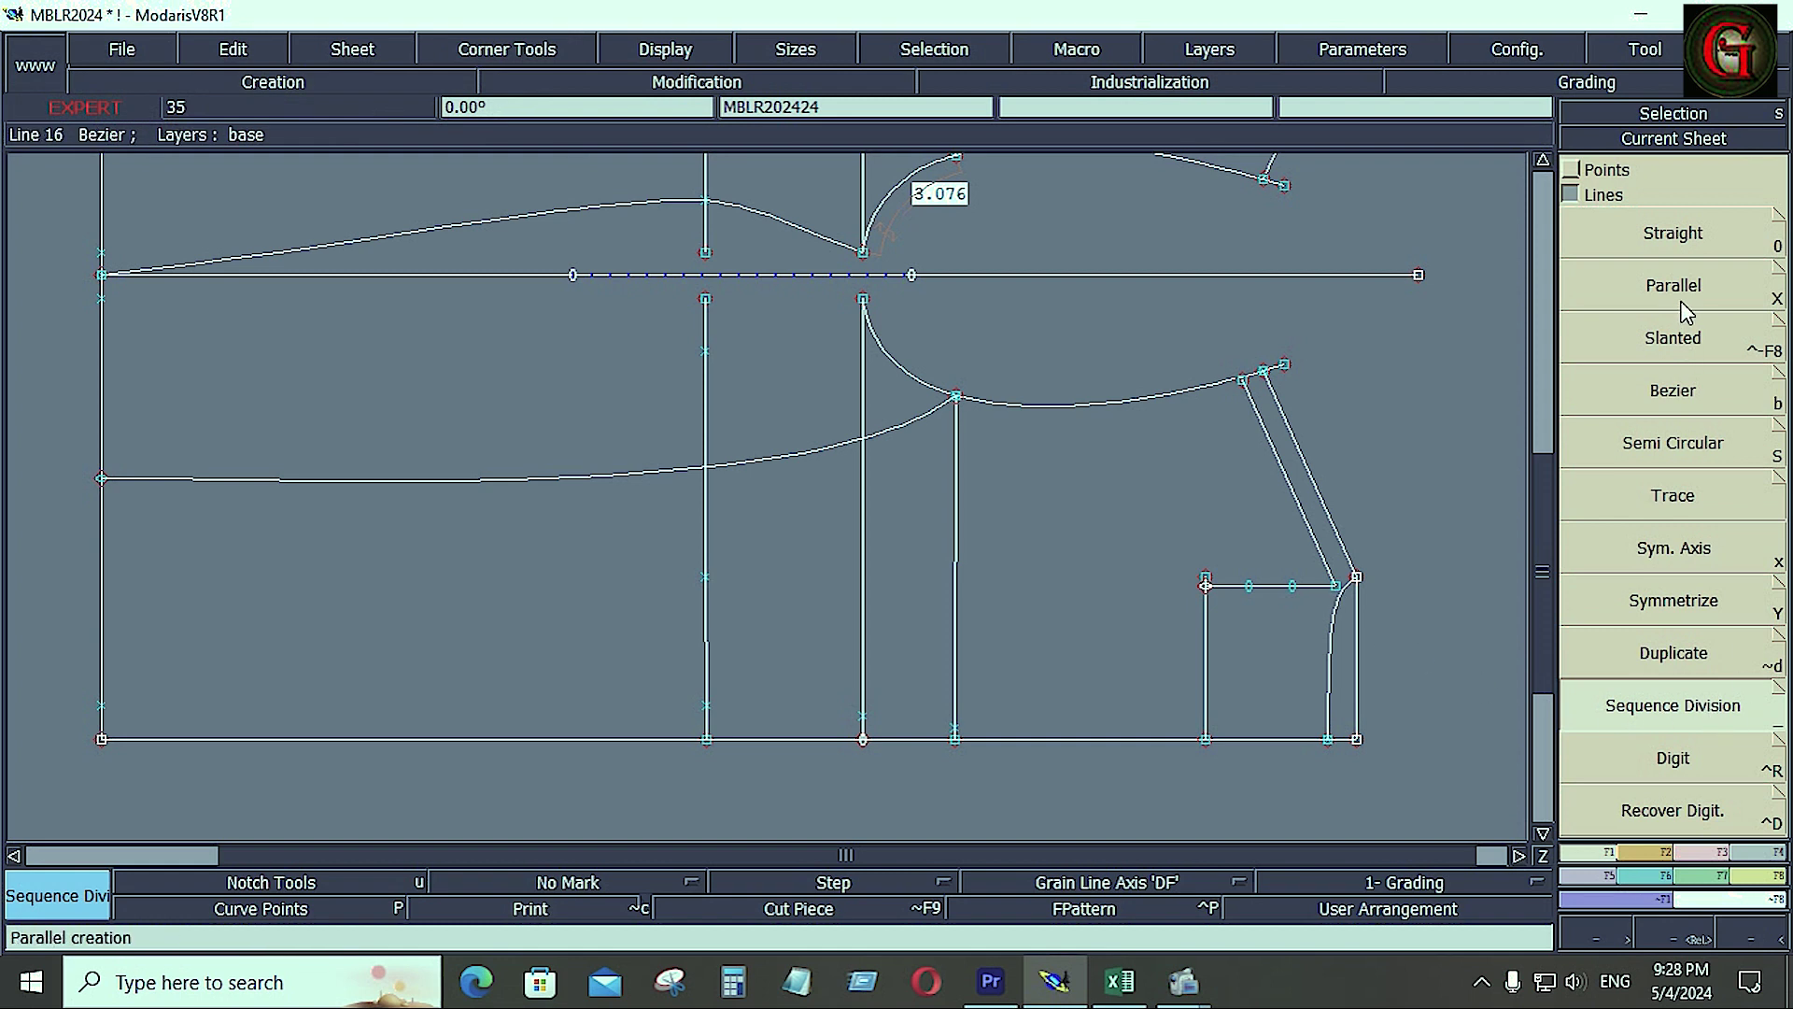
Create a parallel of the divided neck line 0.75 inches toward the centre line
left_click(1674, 285)
left_click(1280, 587)
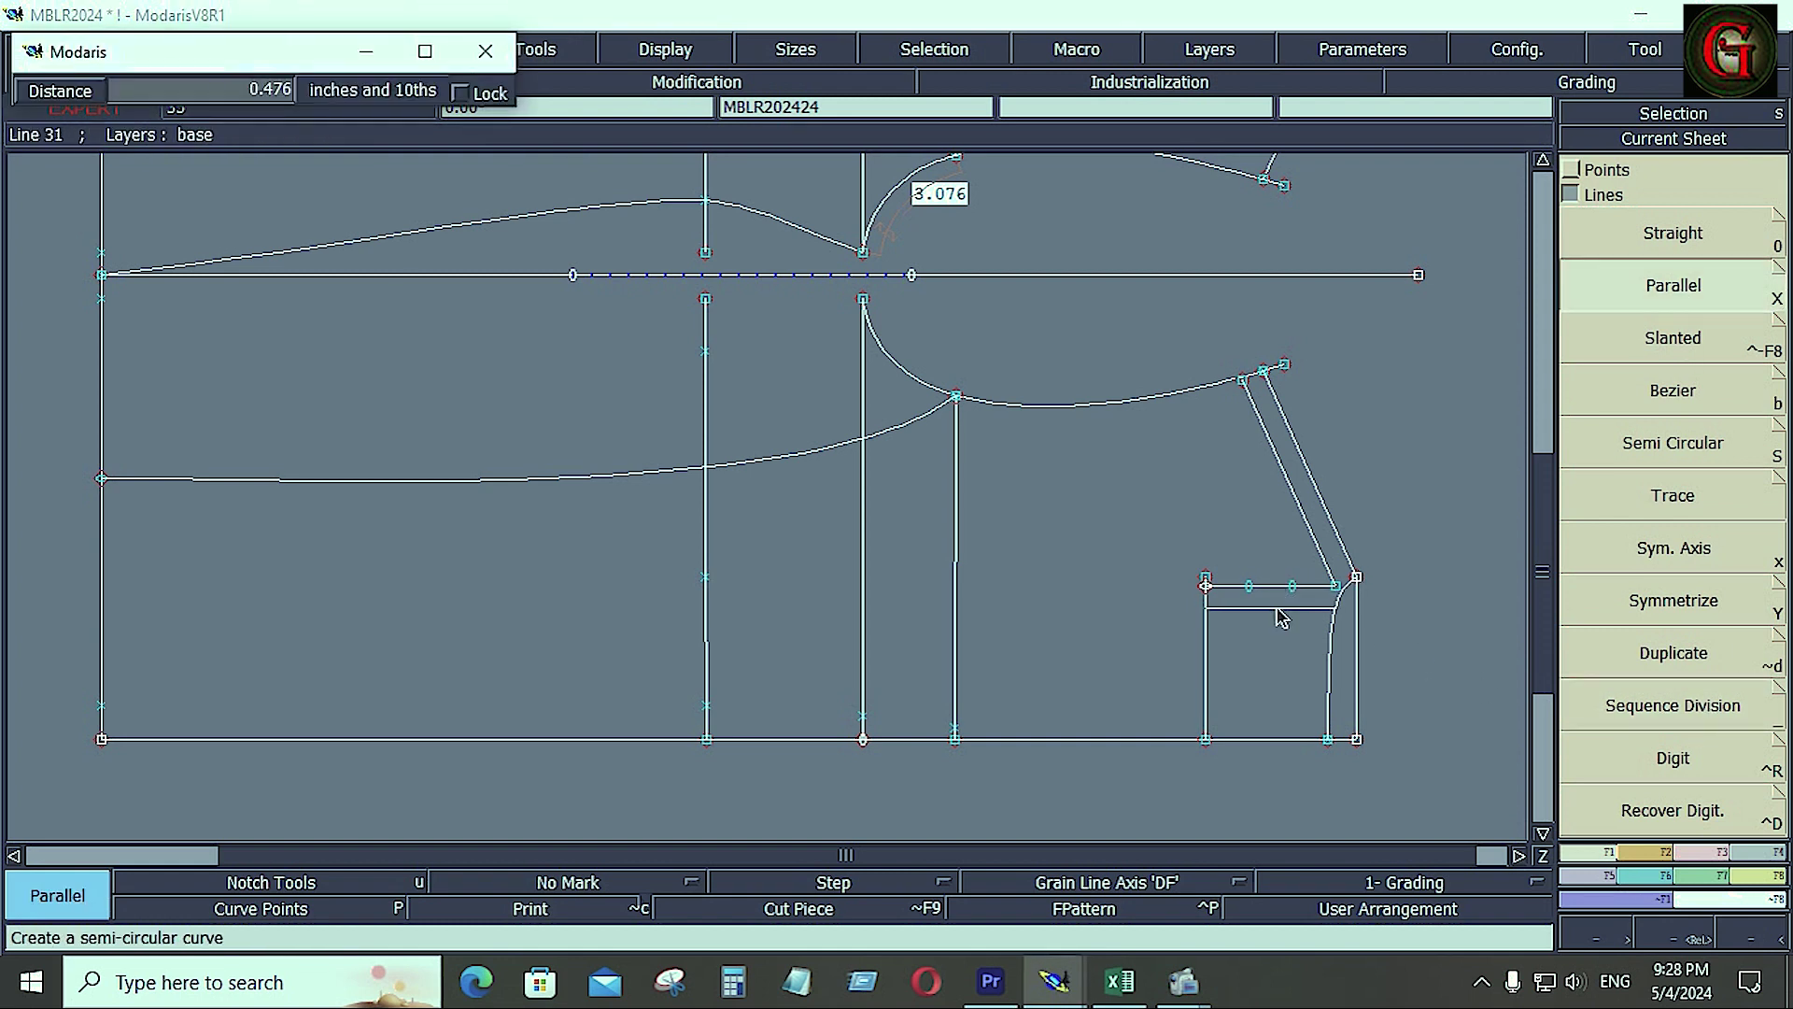
type("-3.250")
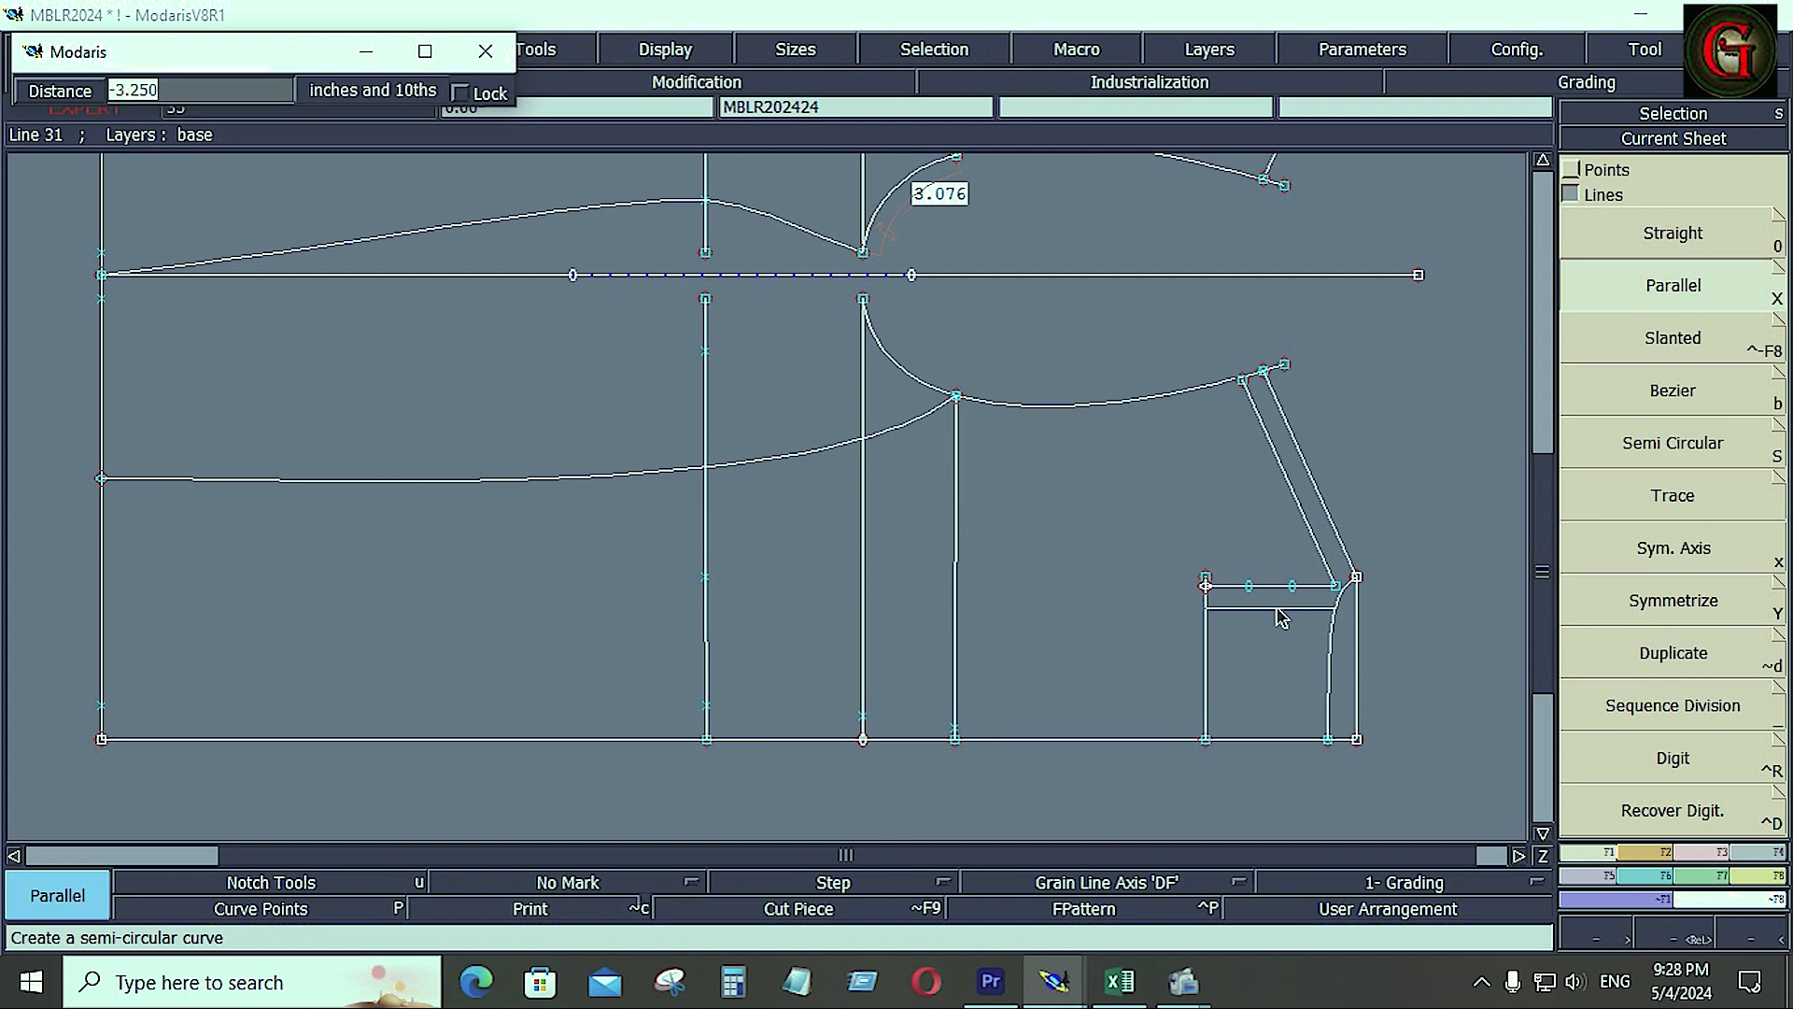
type("0.750")
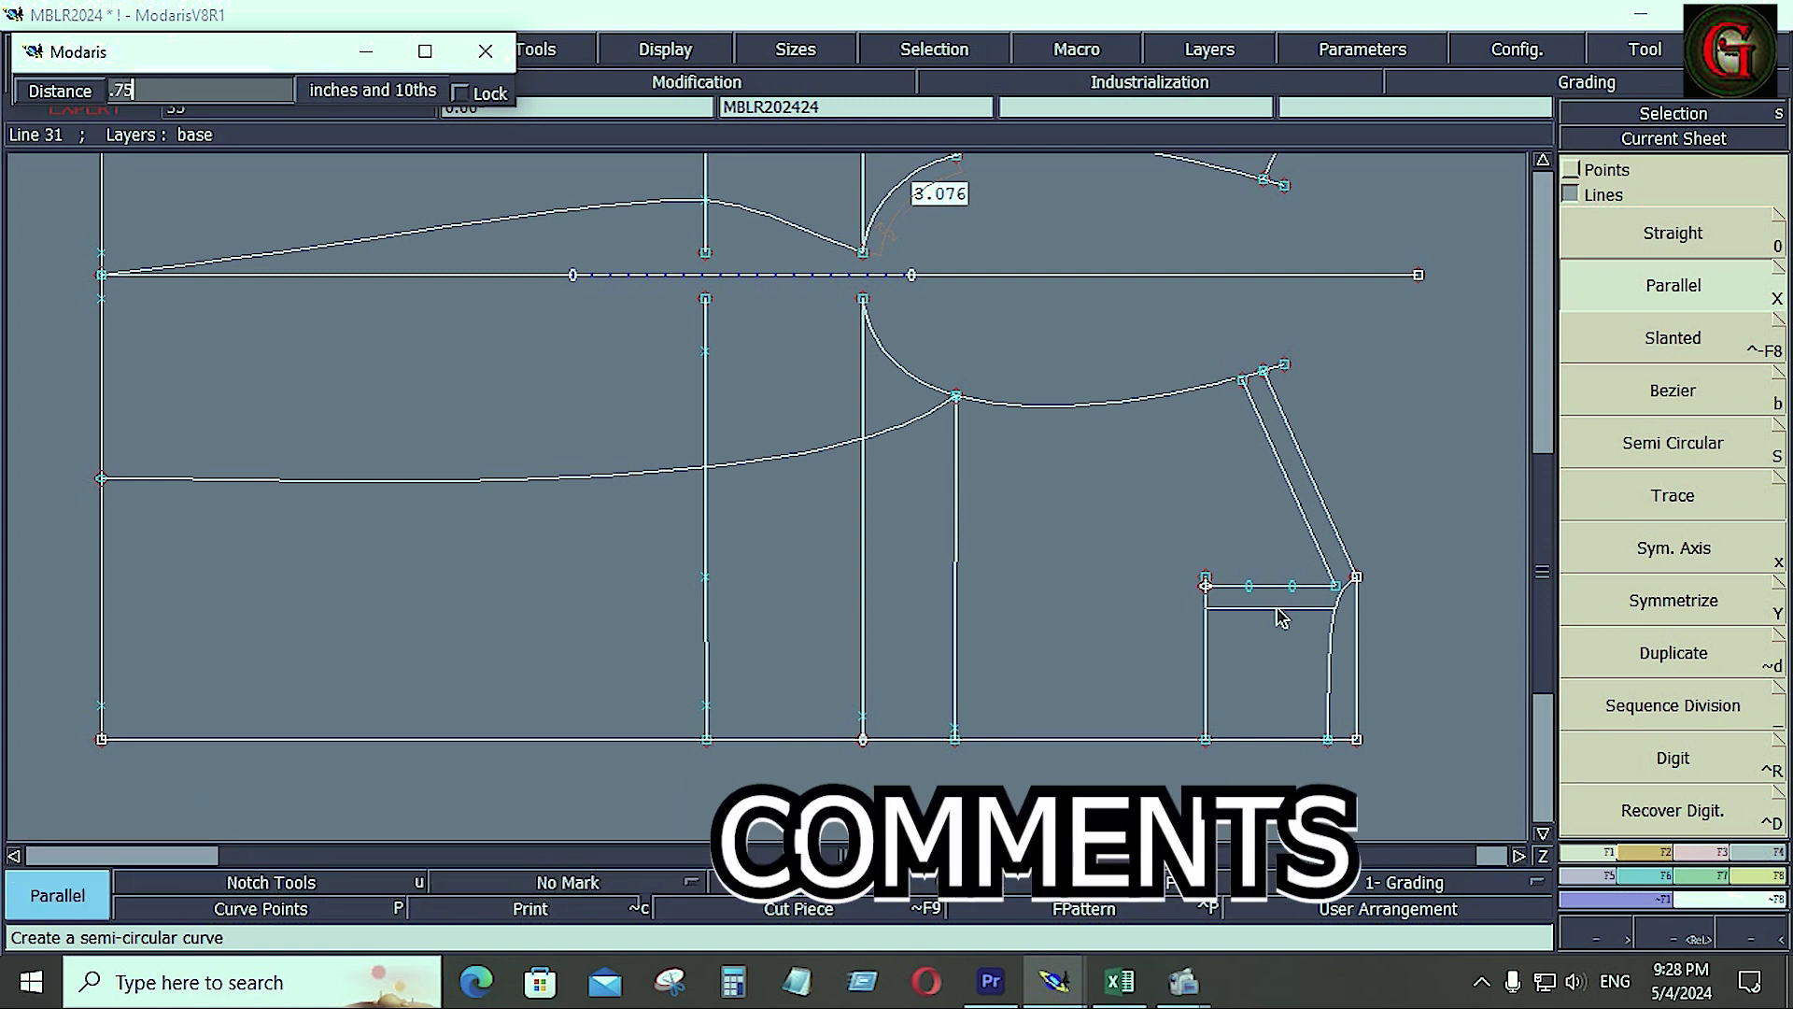
key("Return")
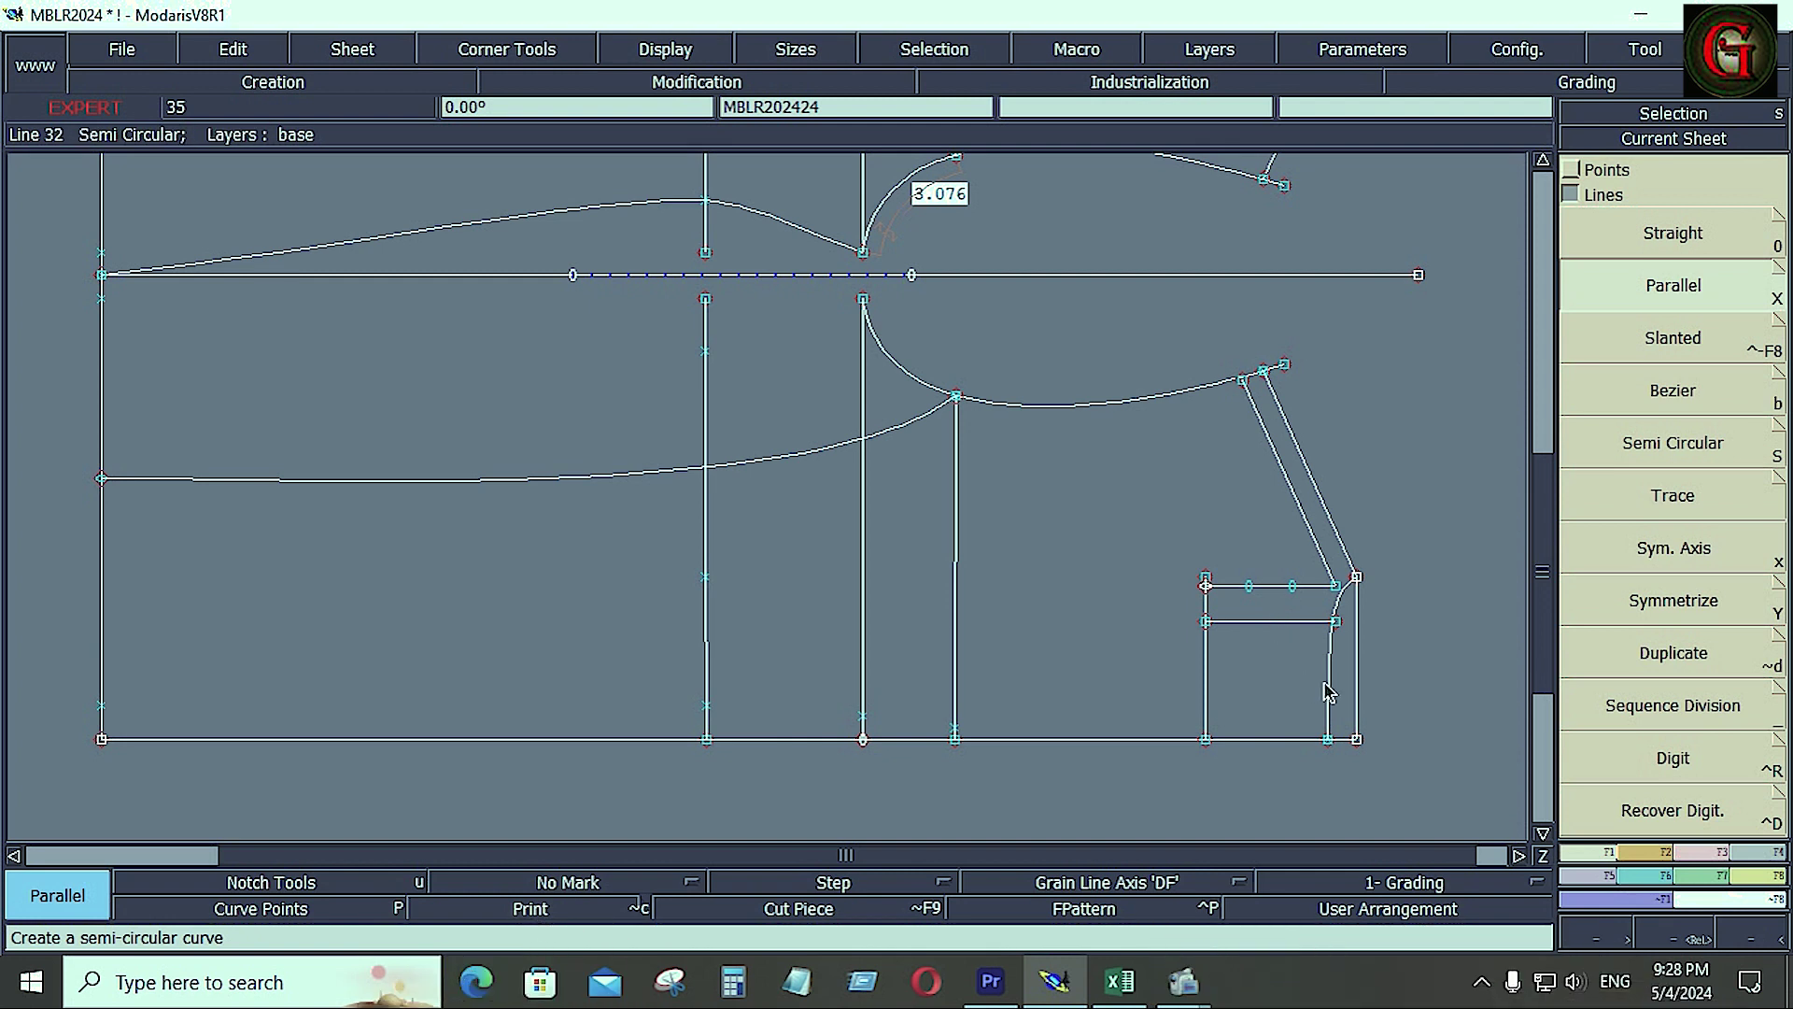
Draw a short vertical Bezier line from the division point farthest from the shoulder to the parallel line
left_click(1683, 701)
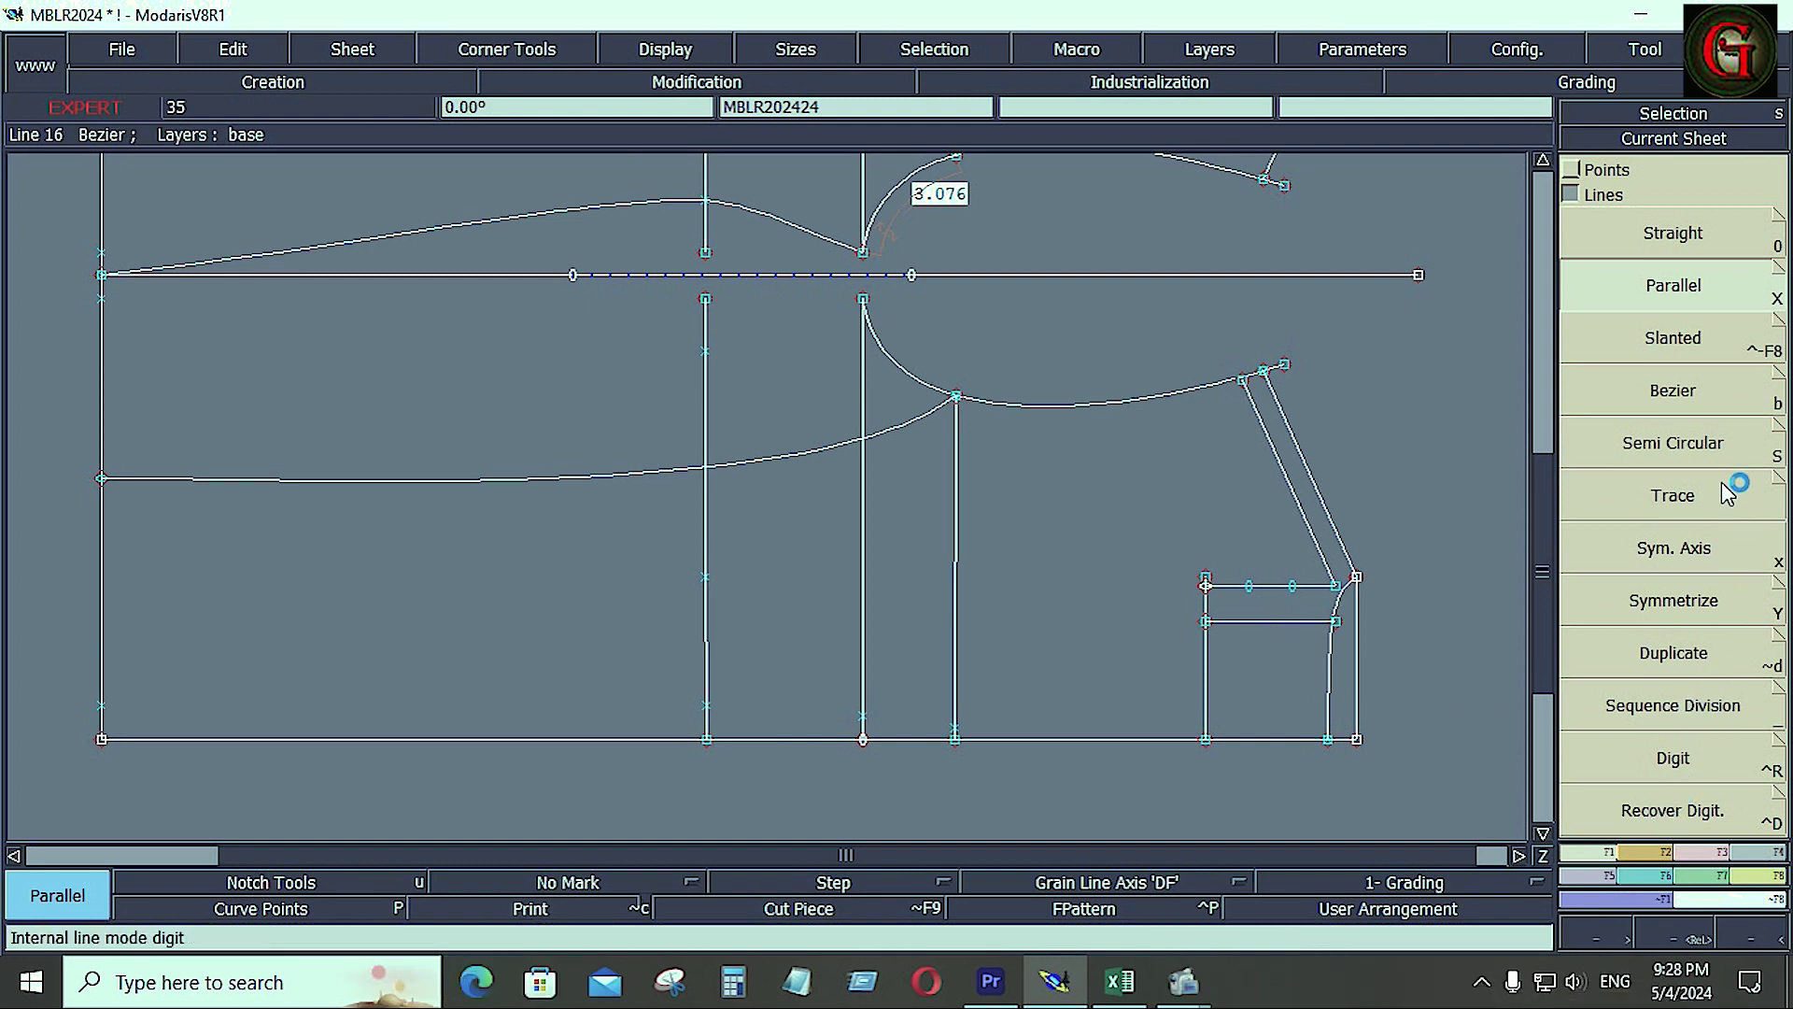
left_click(1691, 406)
left_click(1248, 585)
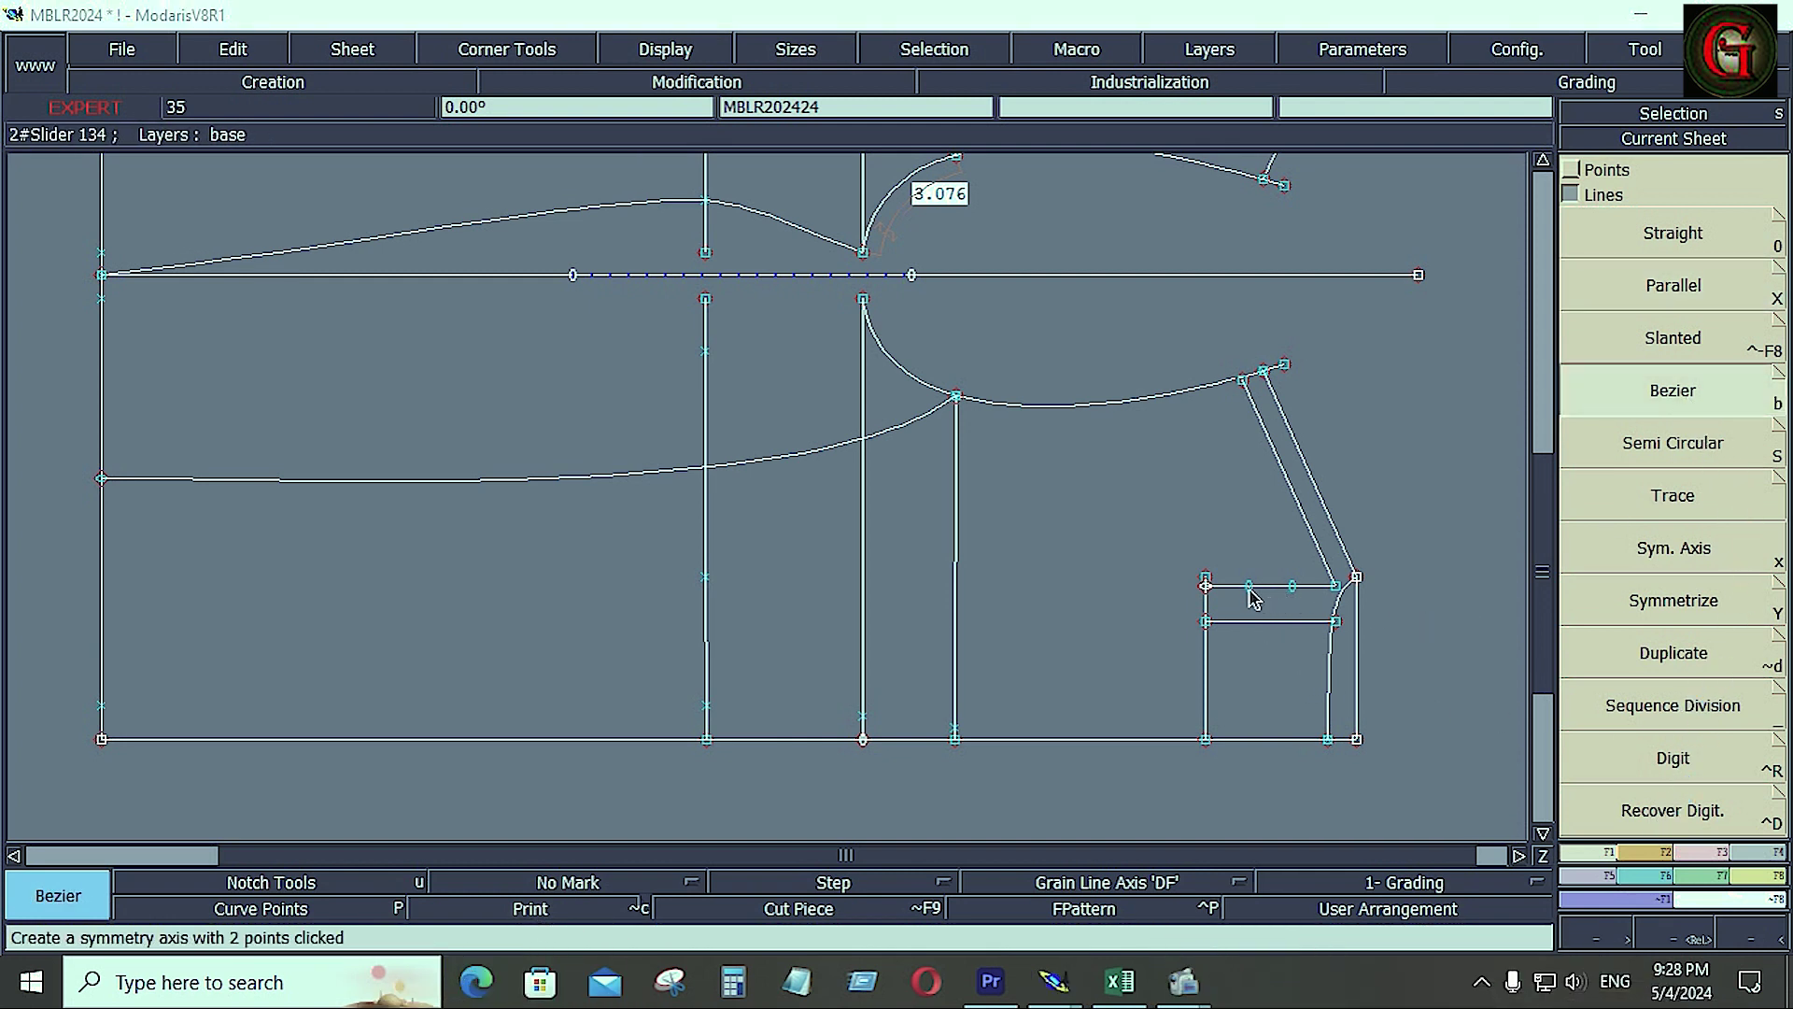
key("Return")
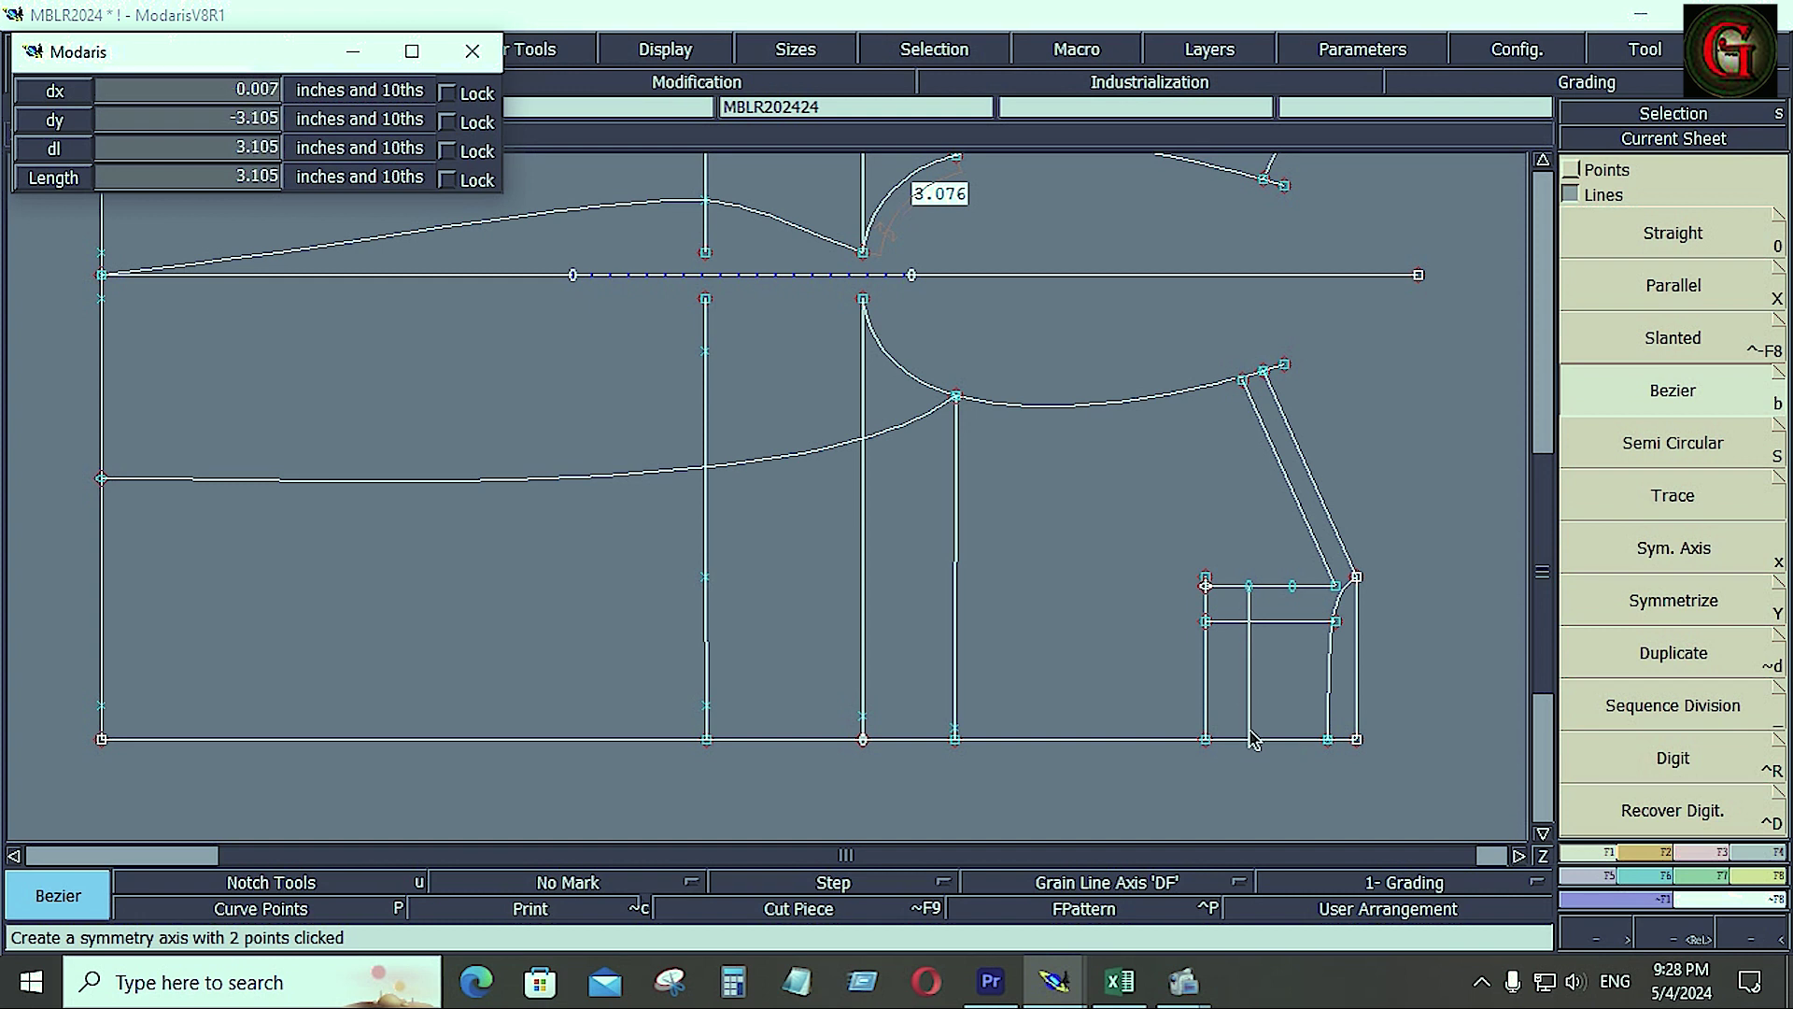
left_click(1248, 621)
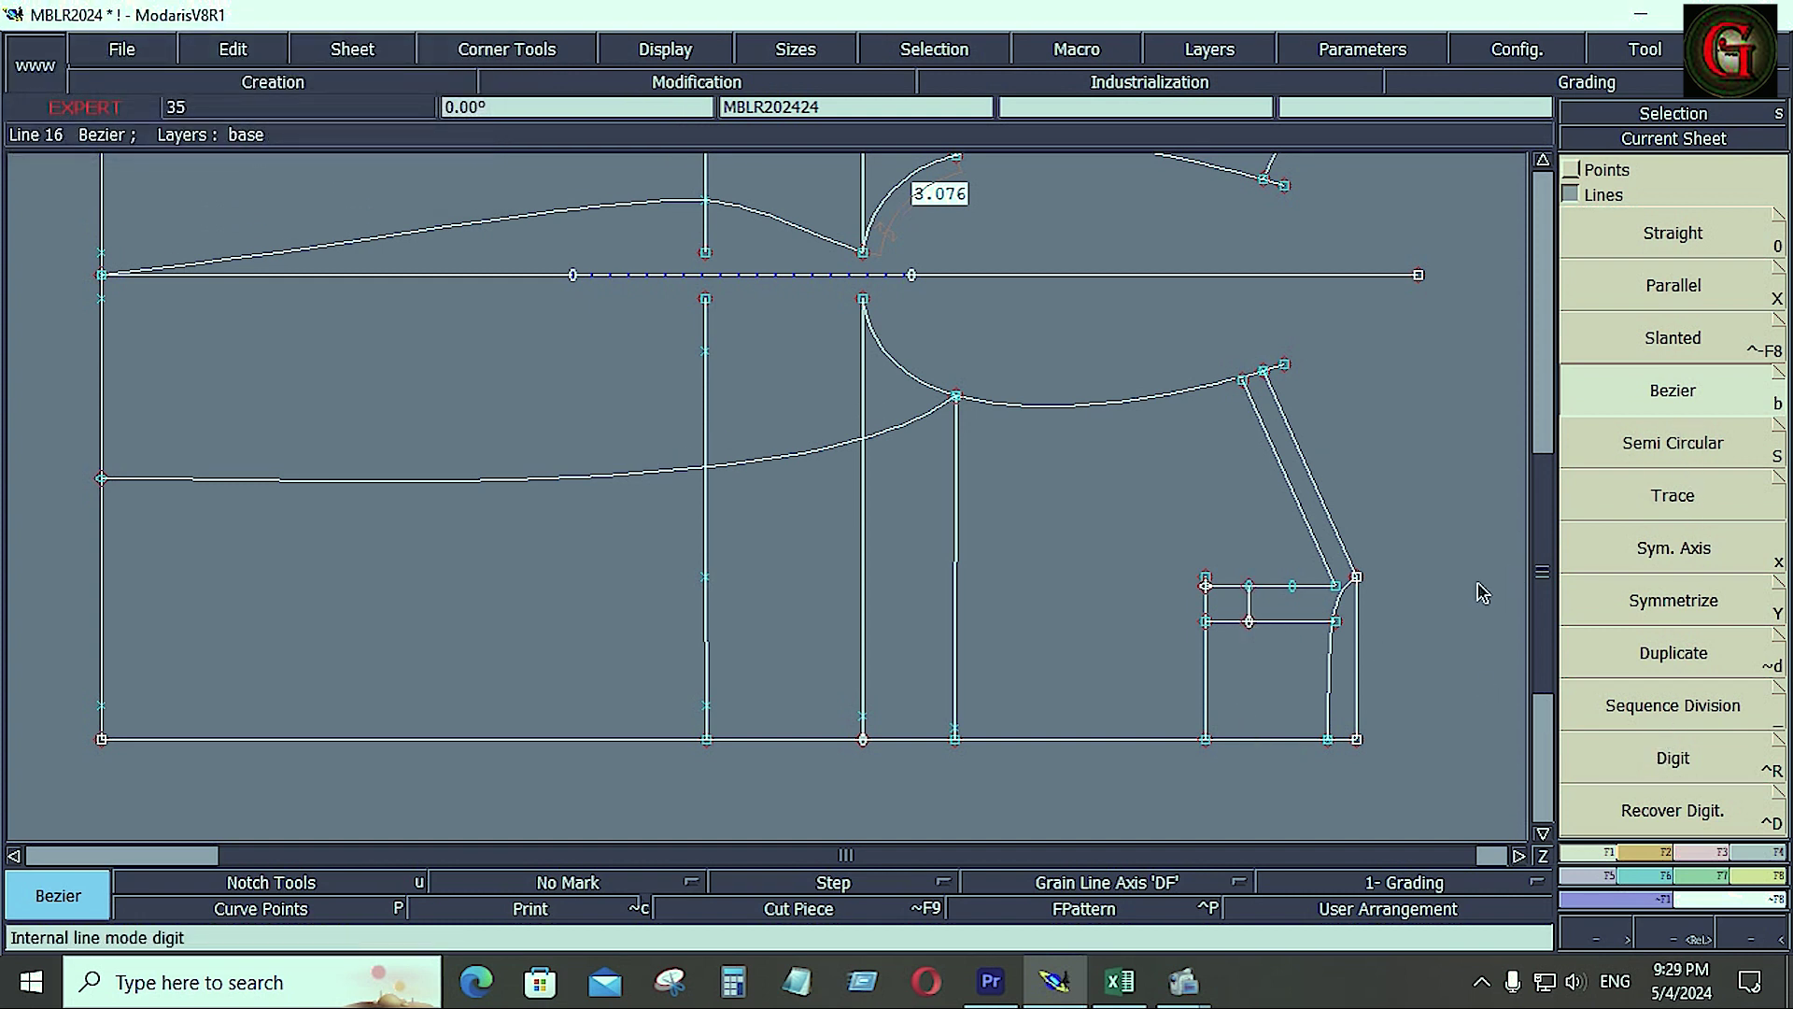
Draw the angled front neckline from the shoulder end through the short line's lower point to the vertical line's foot on the centre line
left_click(1338, 586)
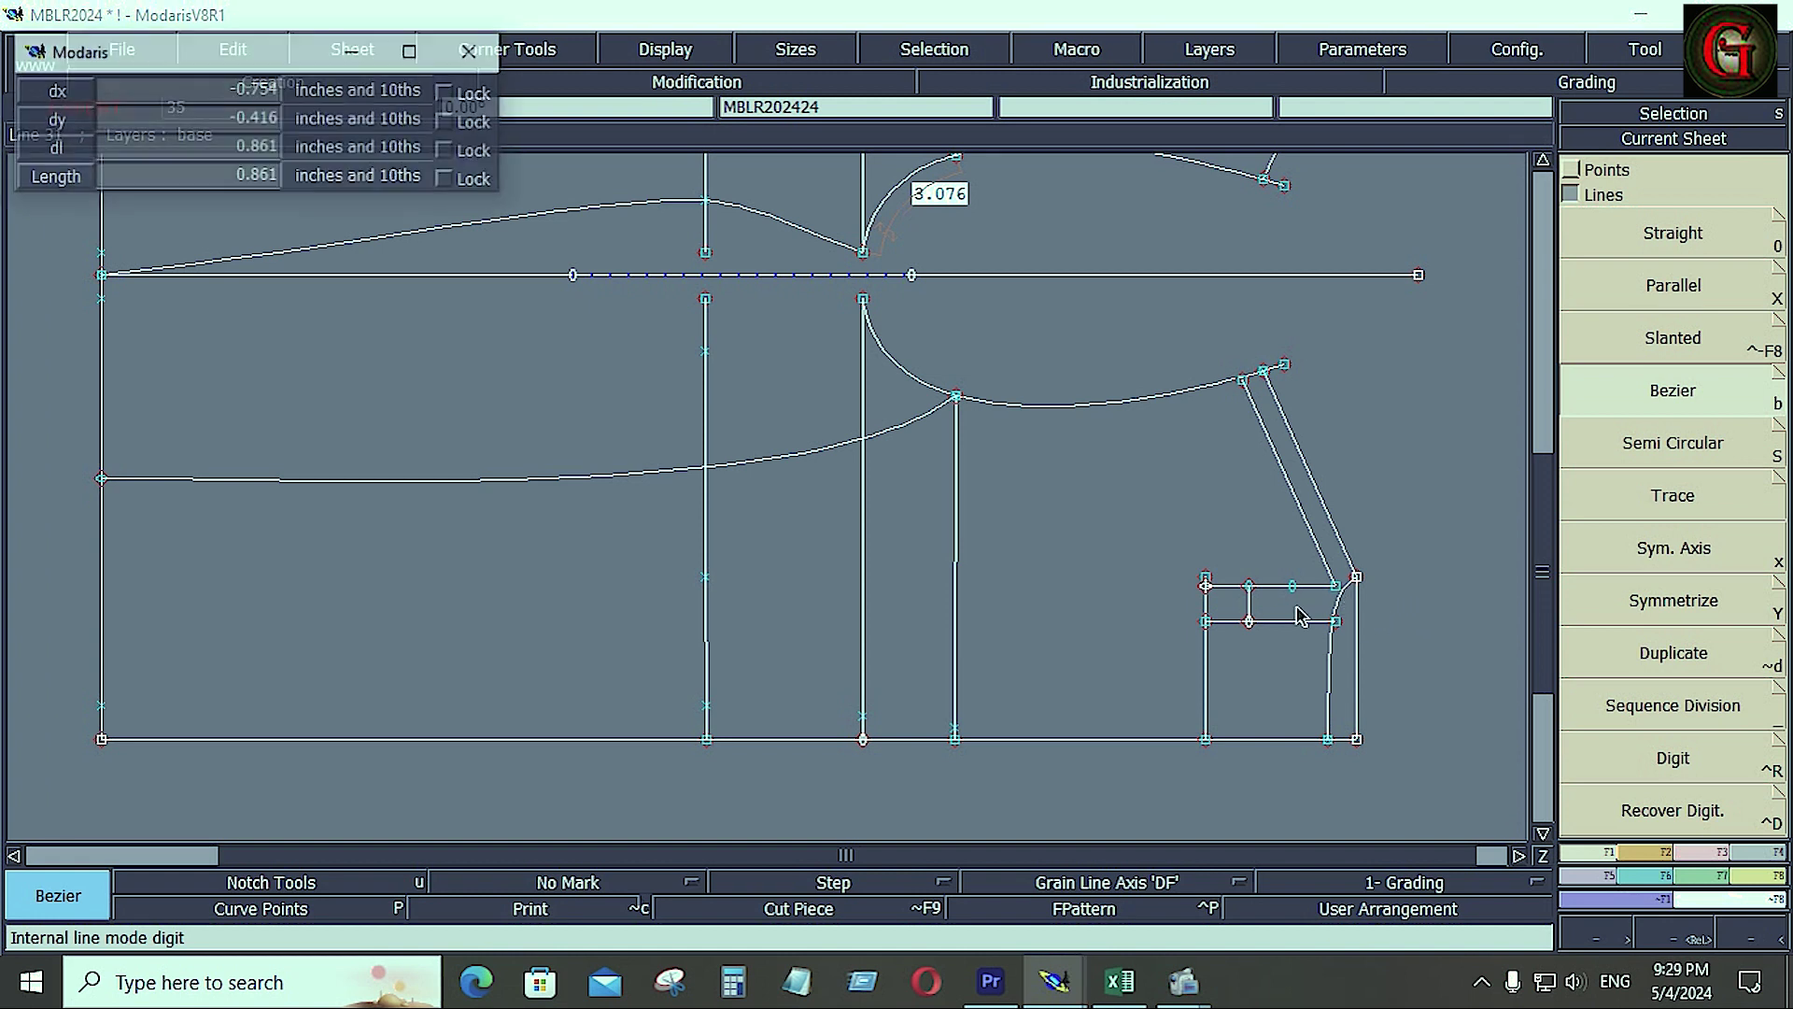
left_click(1249, 622)
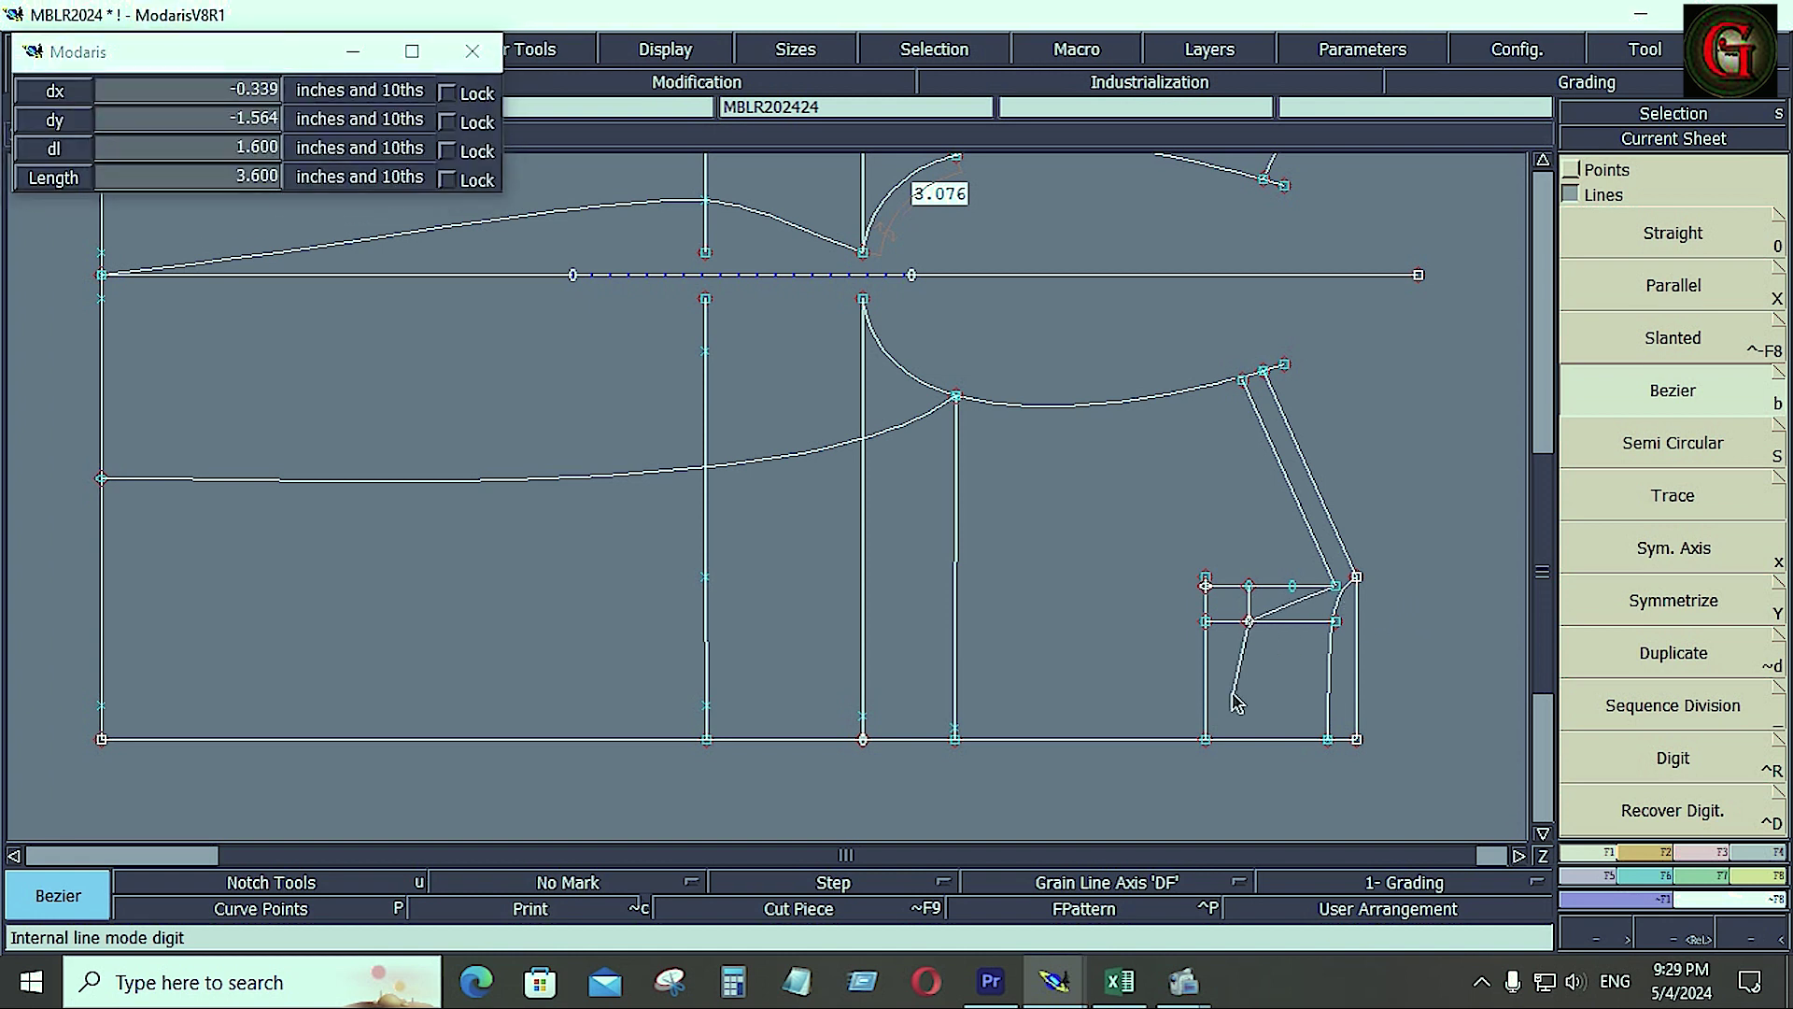
left_click(1206, 738)
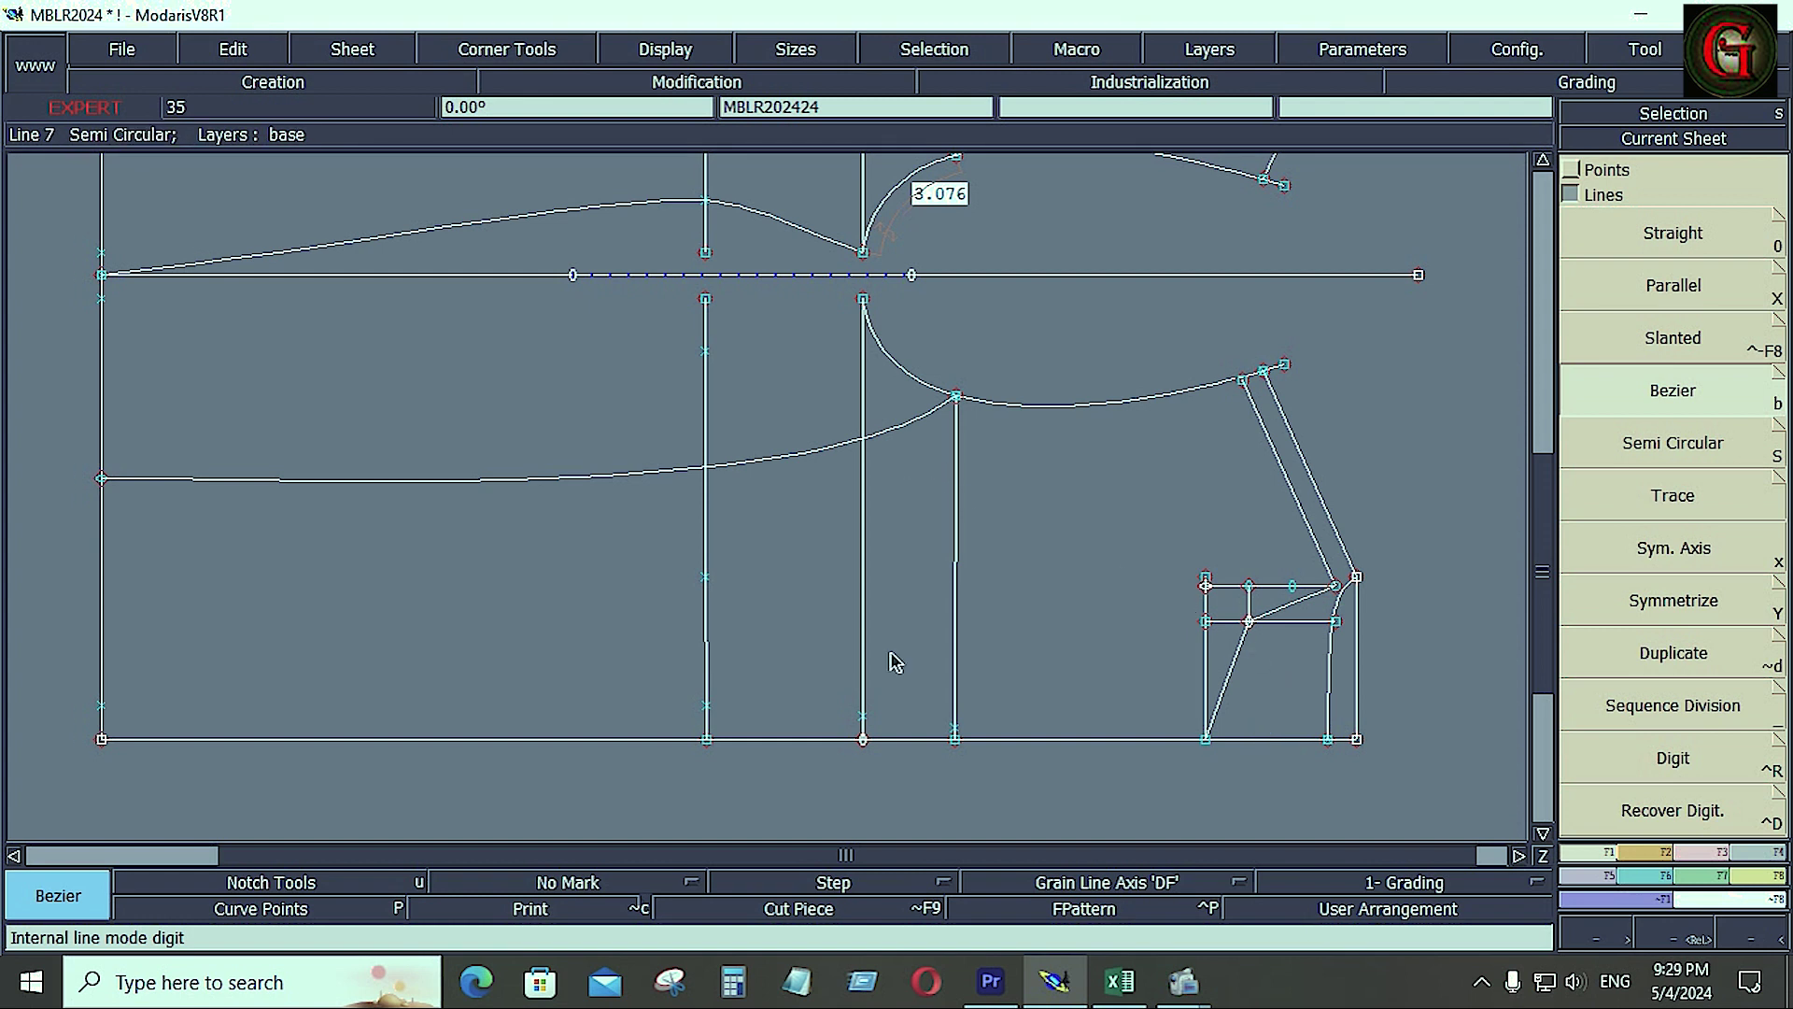
Save the MBLR2024 model and continue past the detected anomalies
left_click(119, 51)
left_click(145, 161)
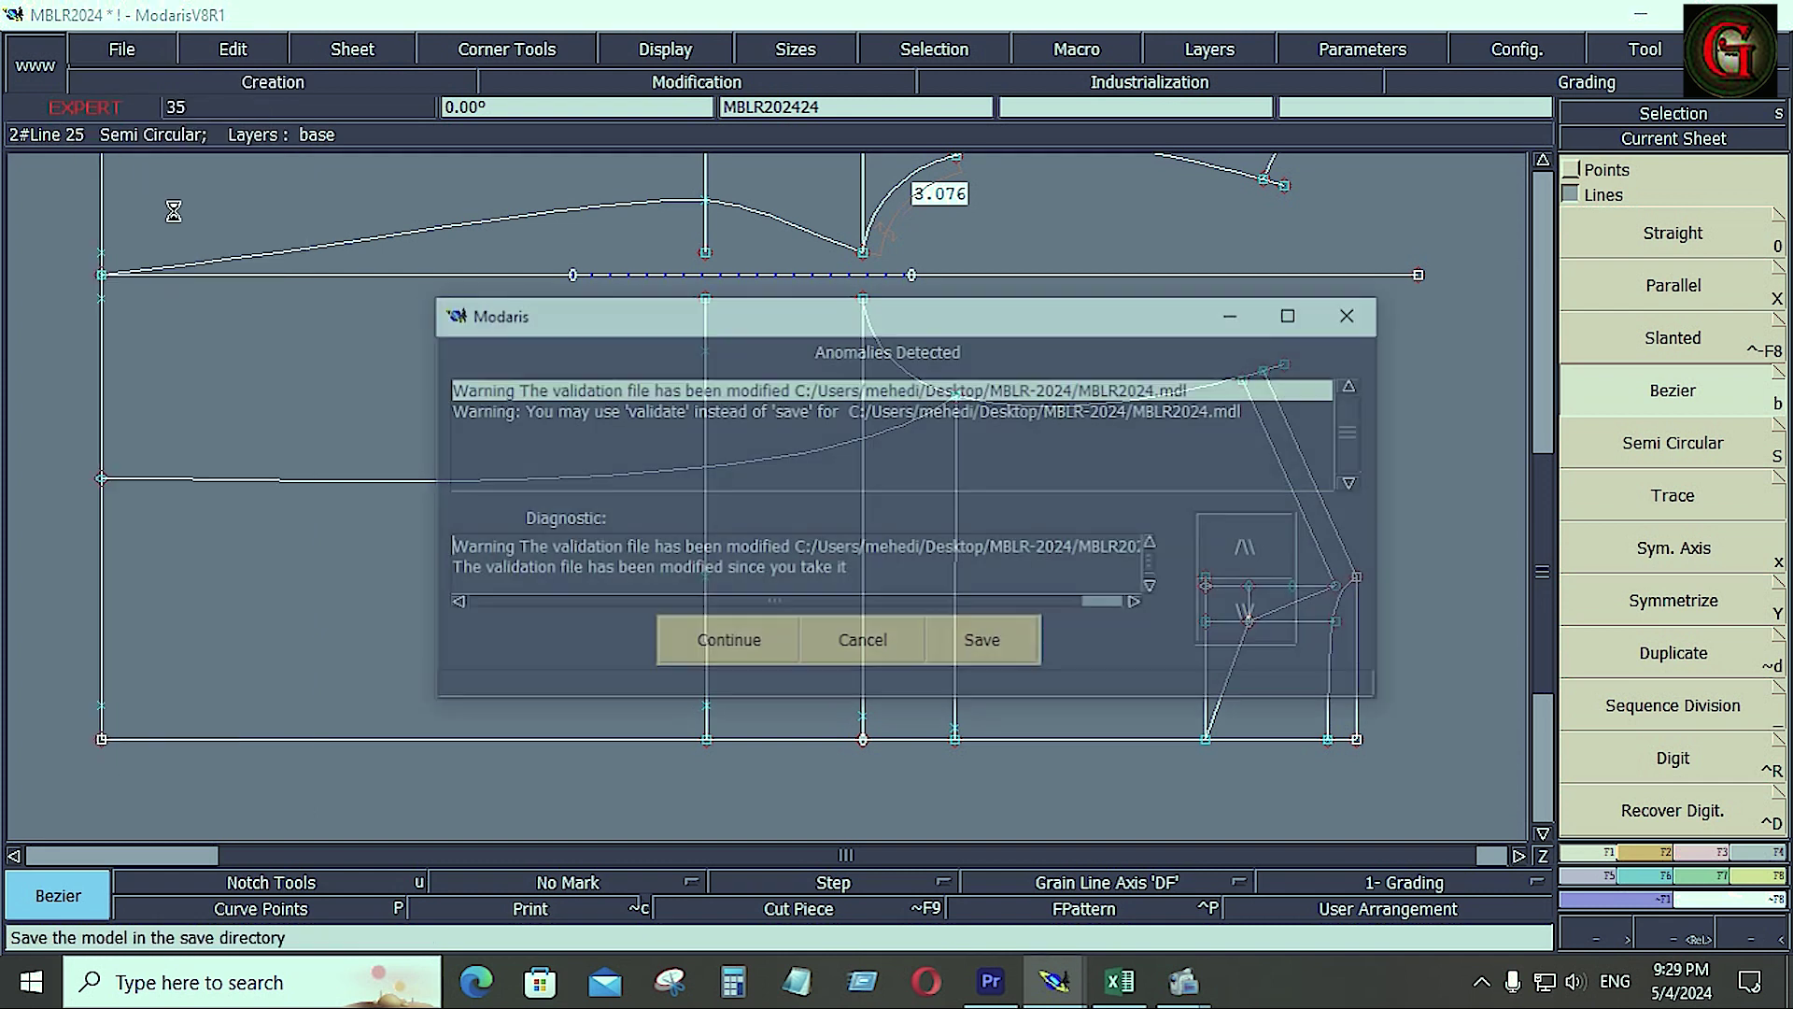
left_click(741, 644)
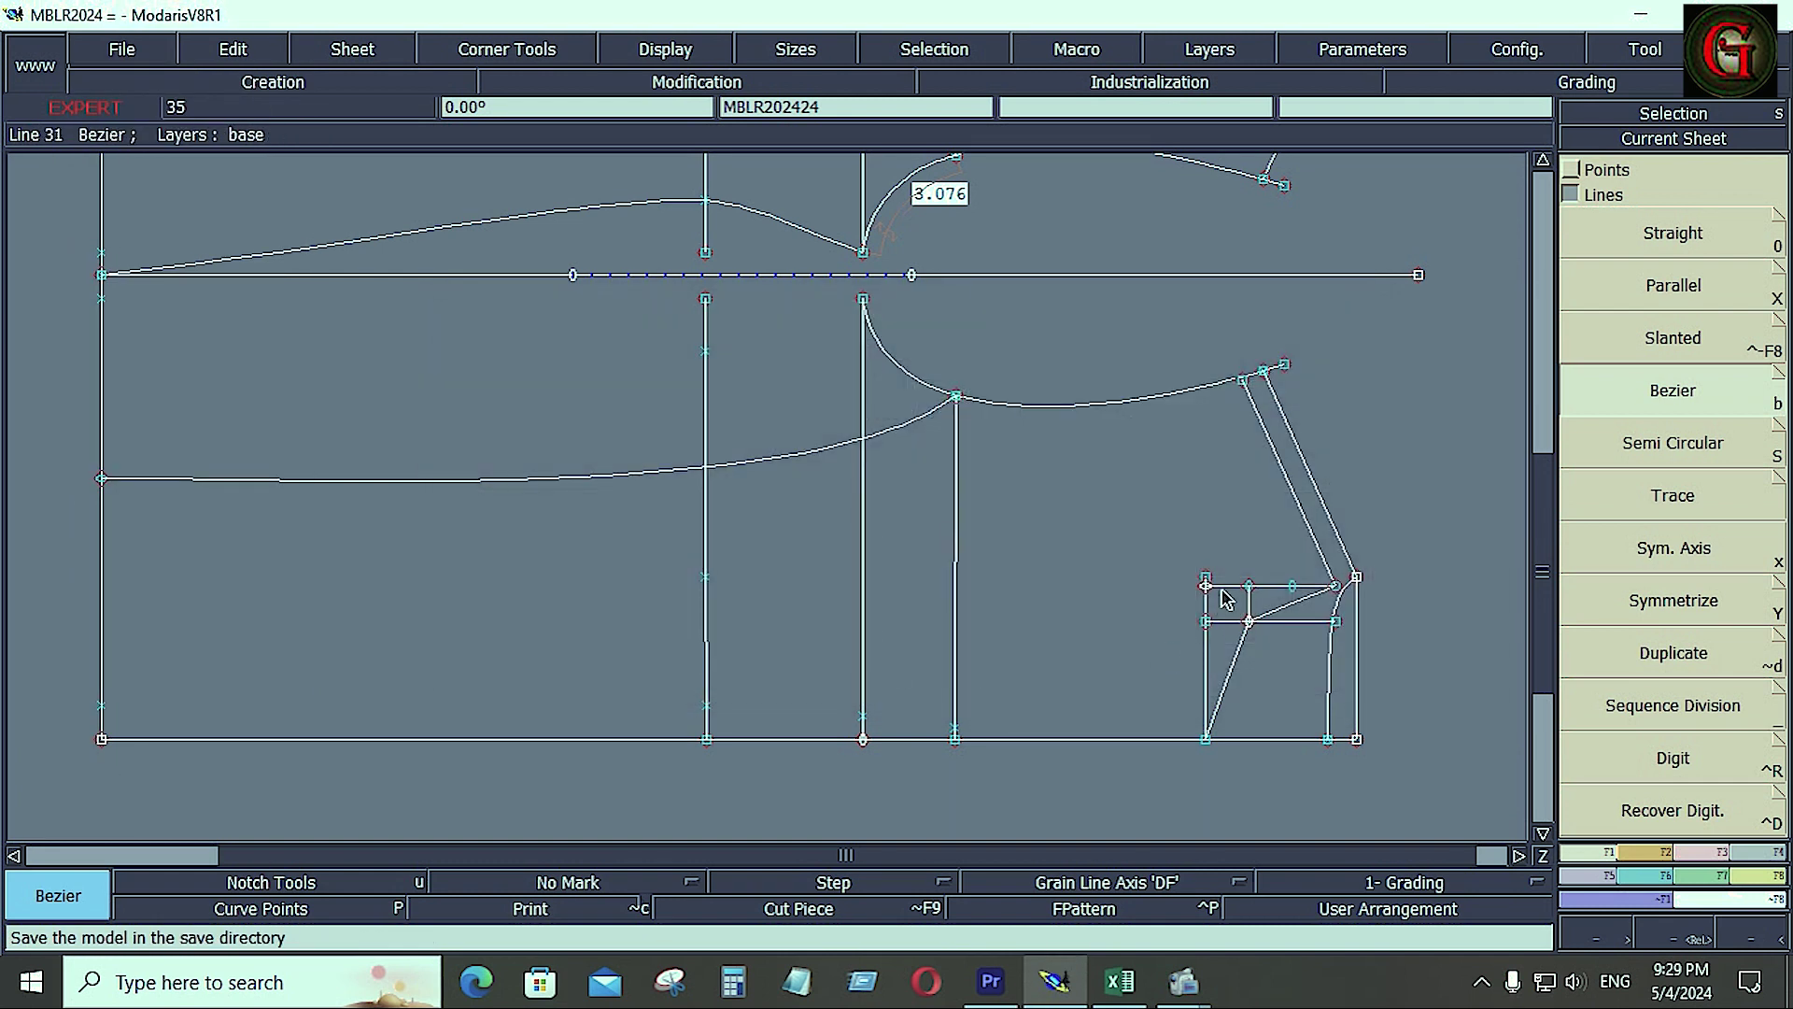
Insert a point at the corner of the angled front neckline
key("z")
left_click_drag(1187, 545, 1402, 780)
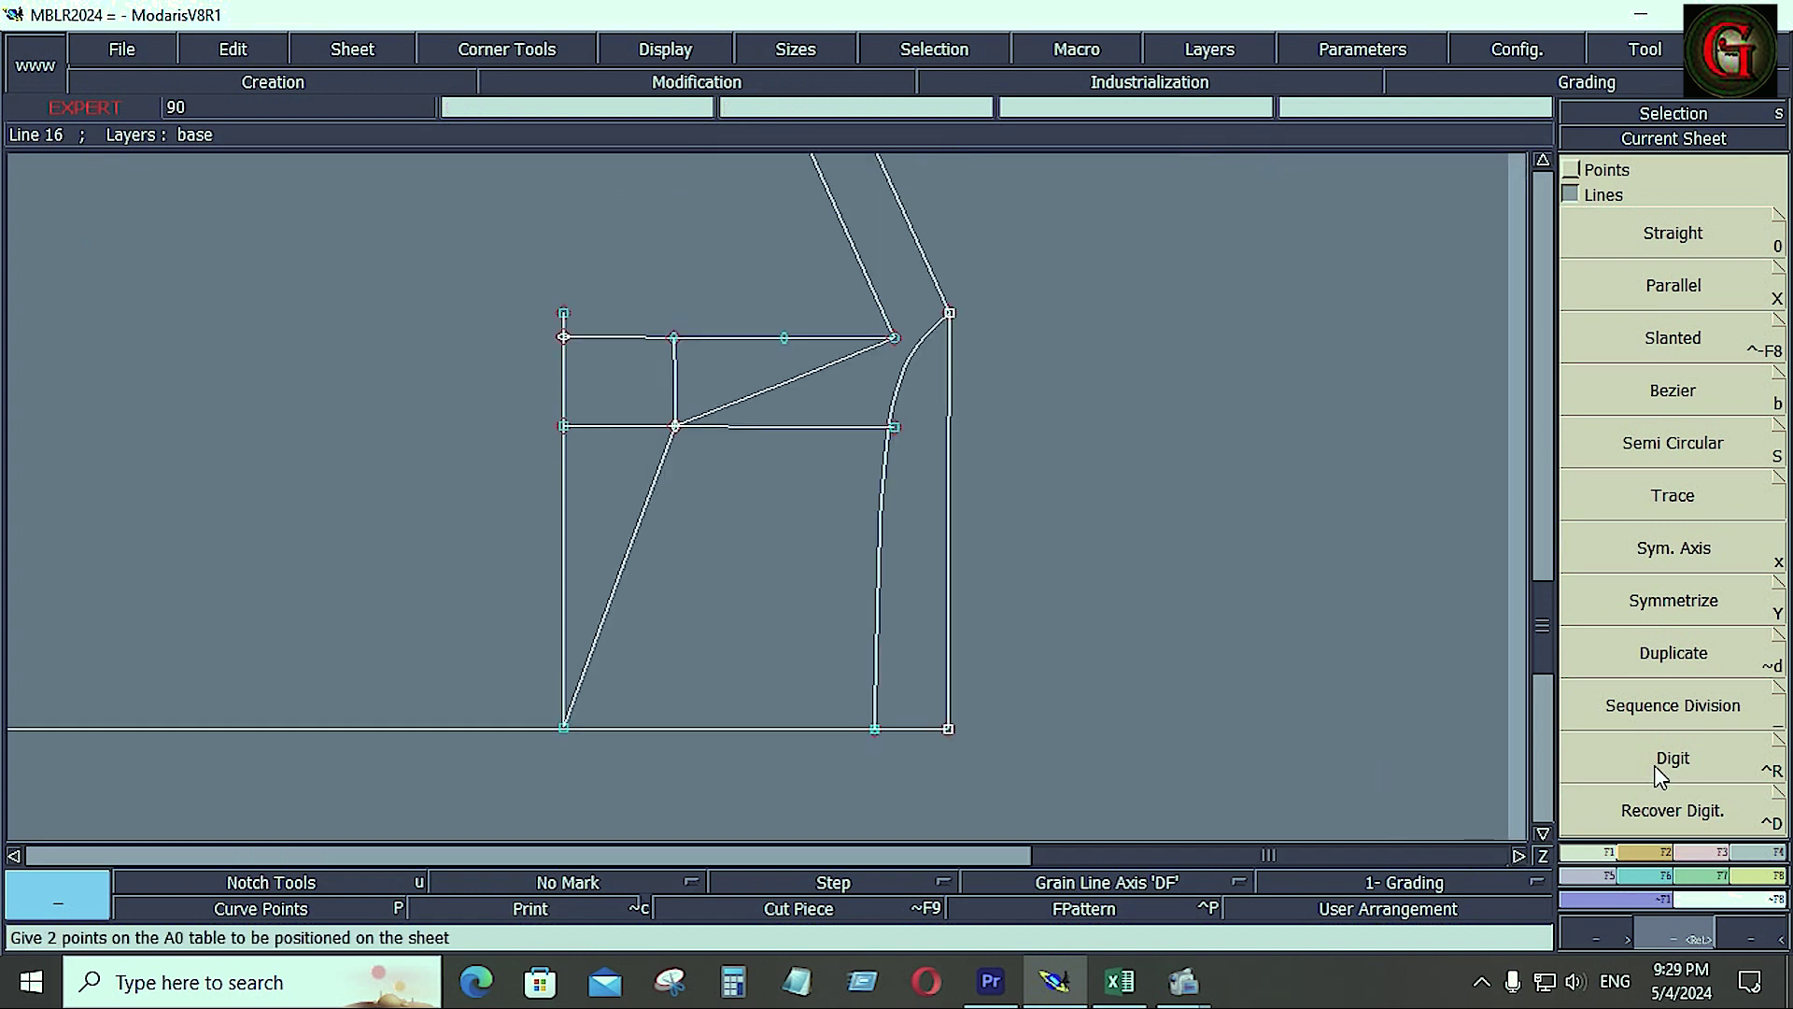
left_click(1705, 848)
left_click(1616, 665)
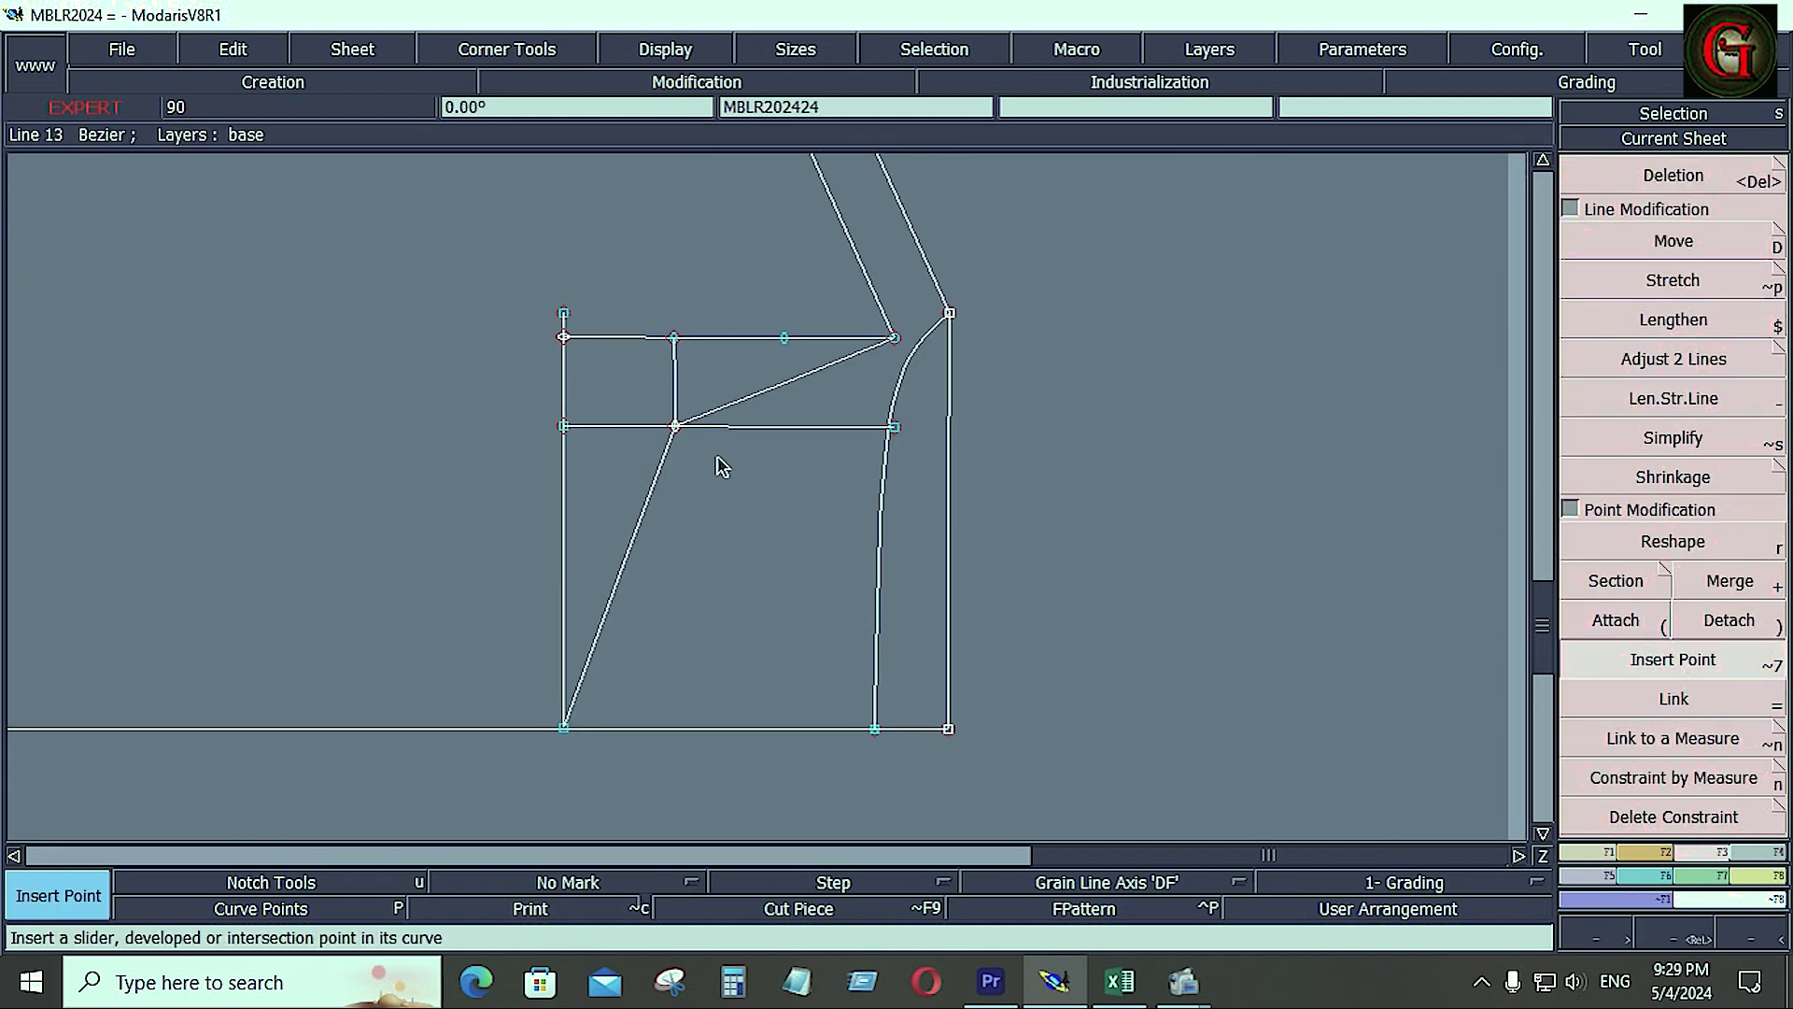
left_click(676, 426)
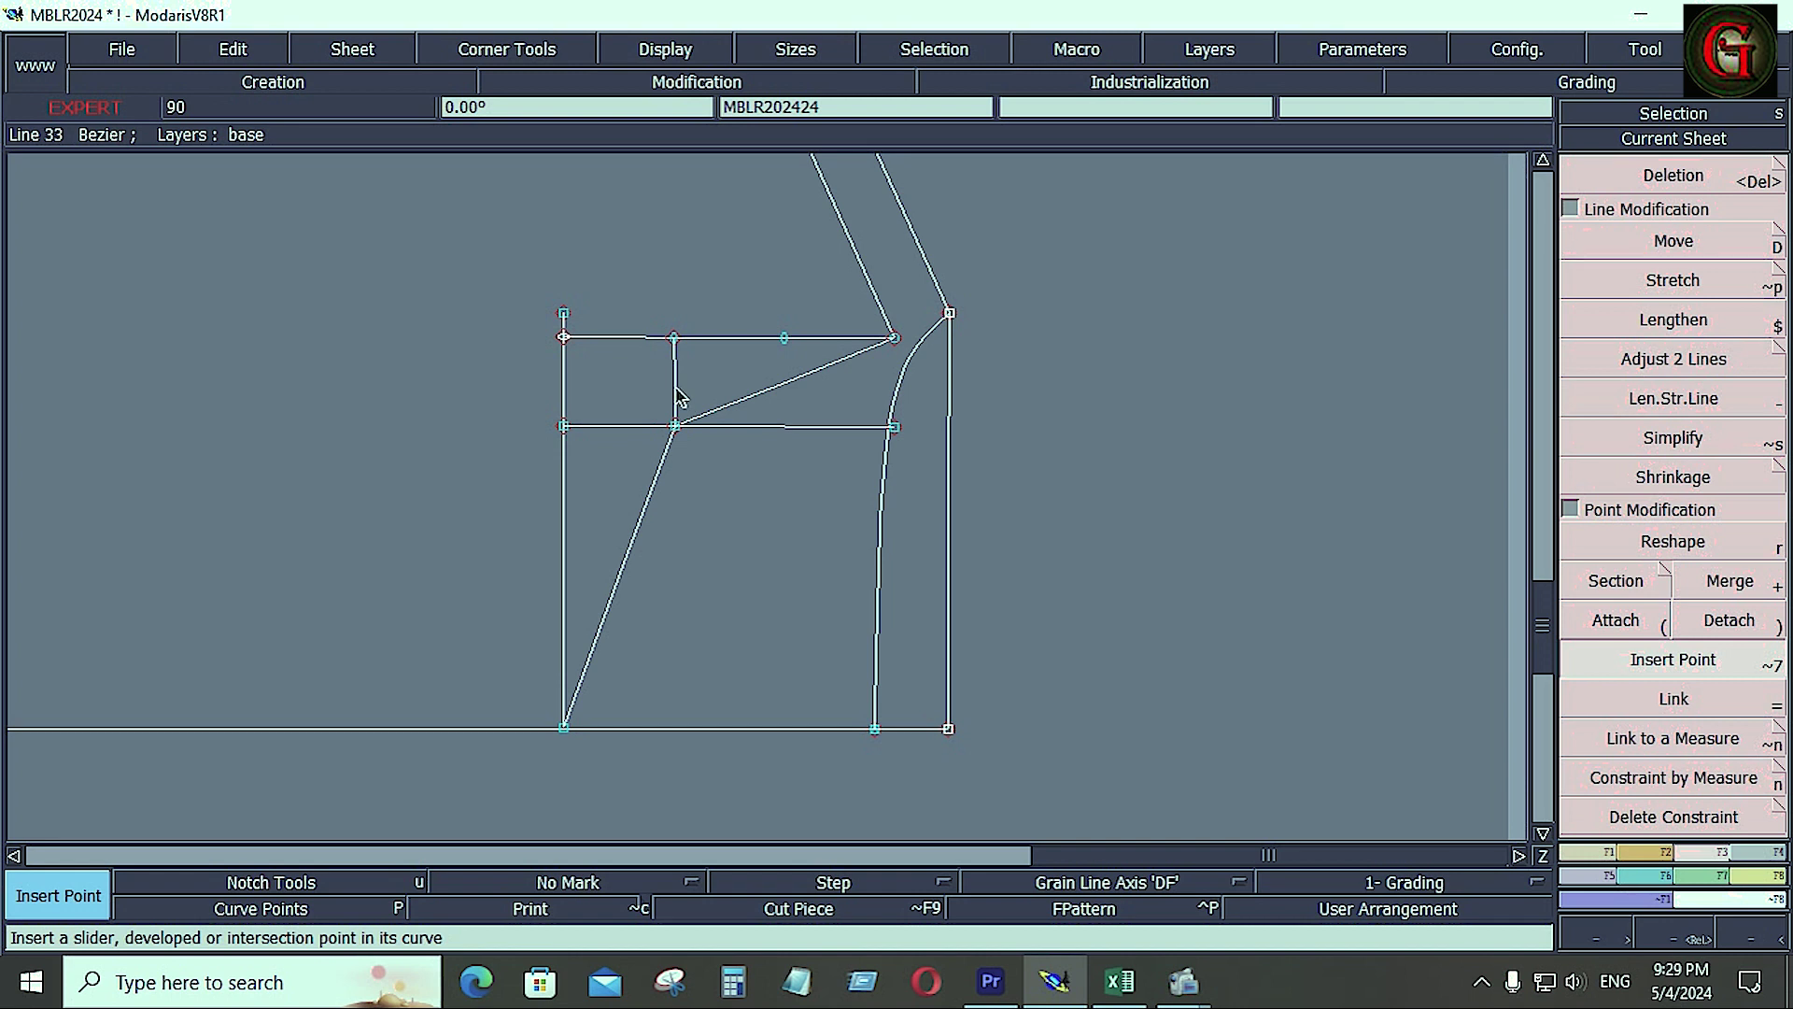
Delete the neckline construction lines and leftover points, keeping only the angled front neckline
key("Delete")
left_click(716, 338)
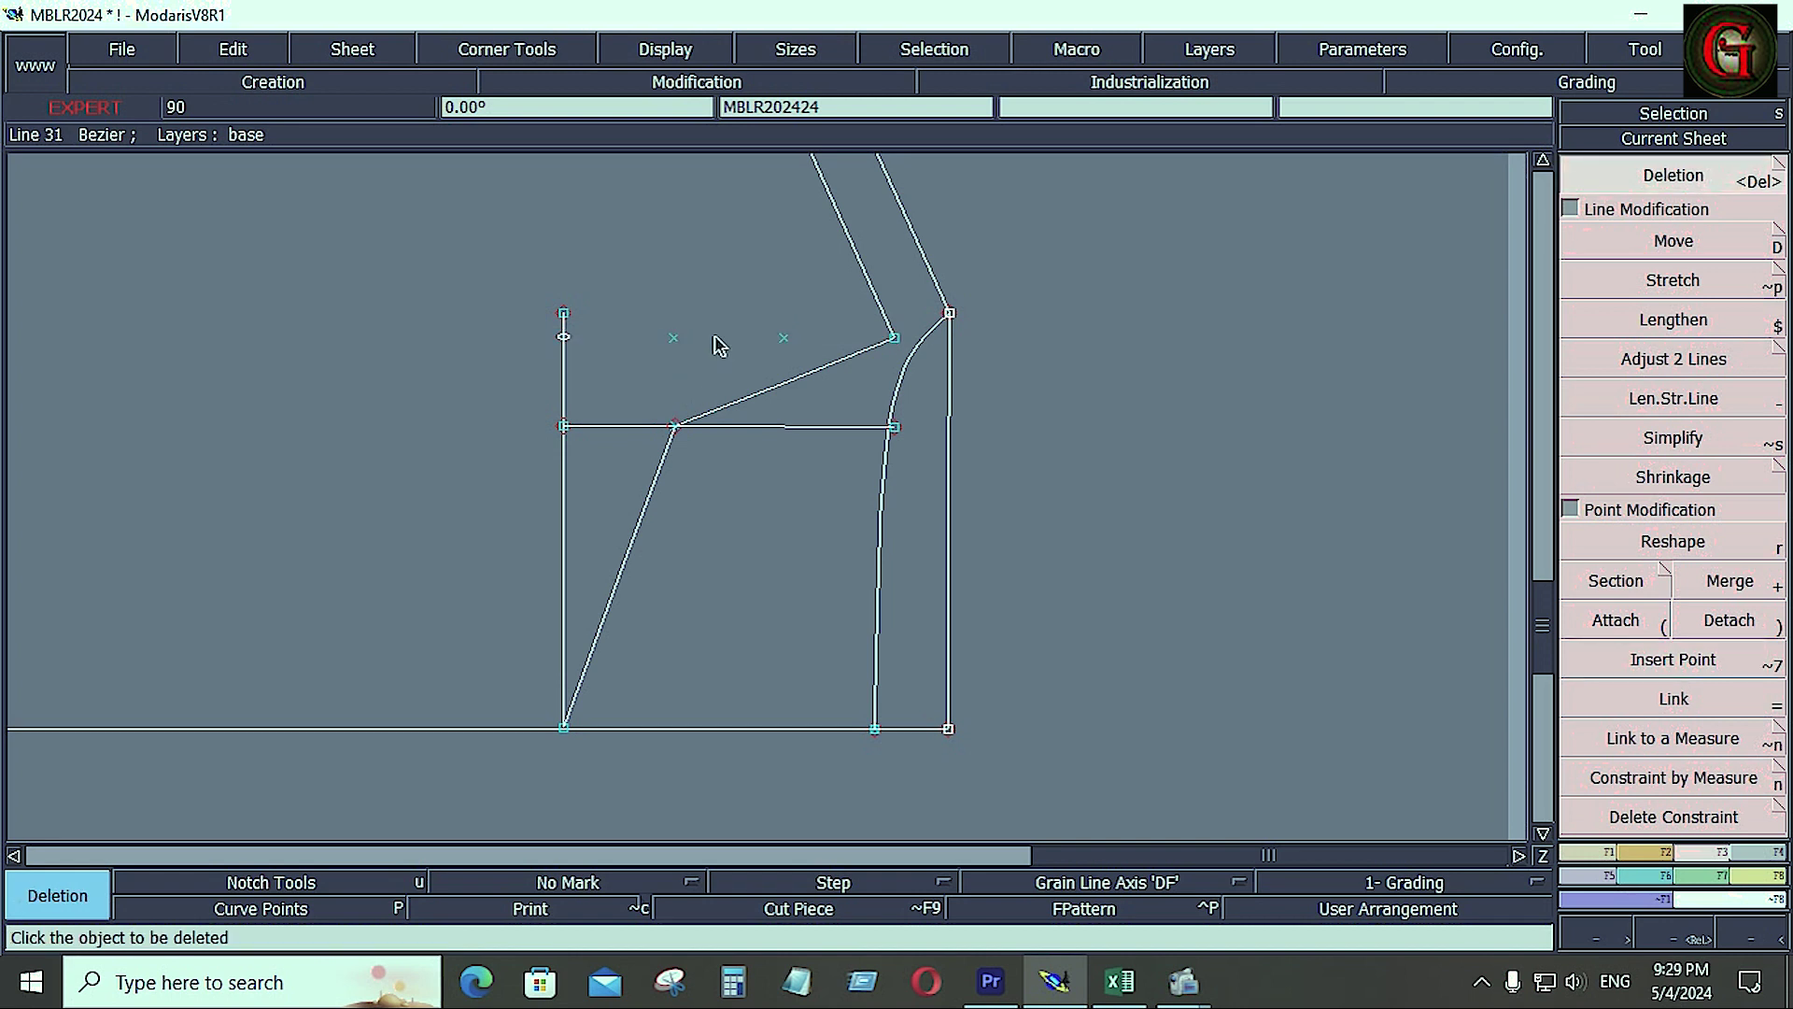
left_click(566, 476)
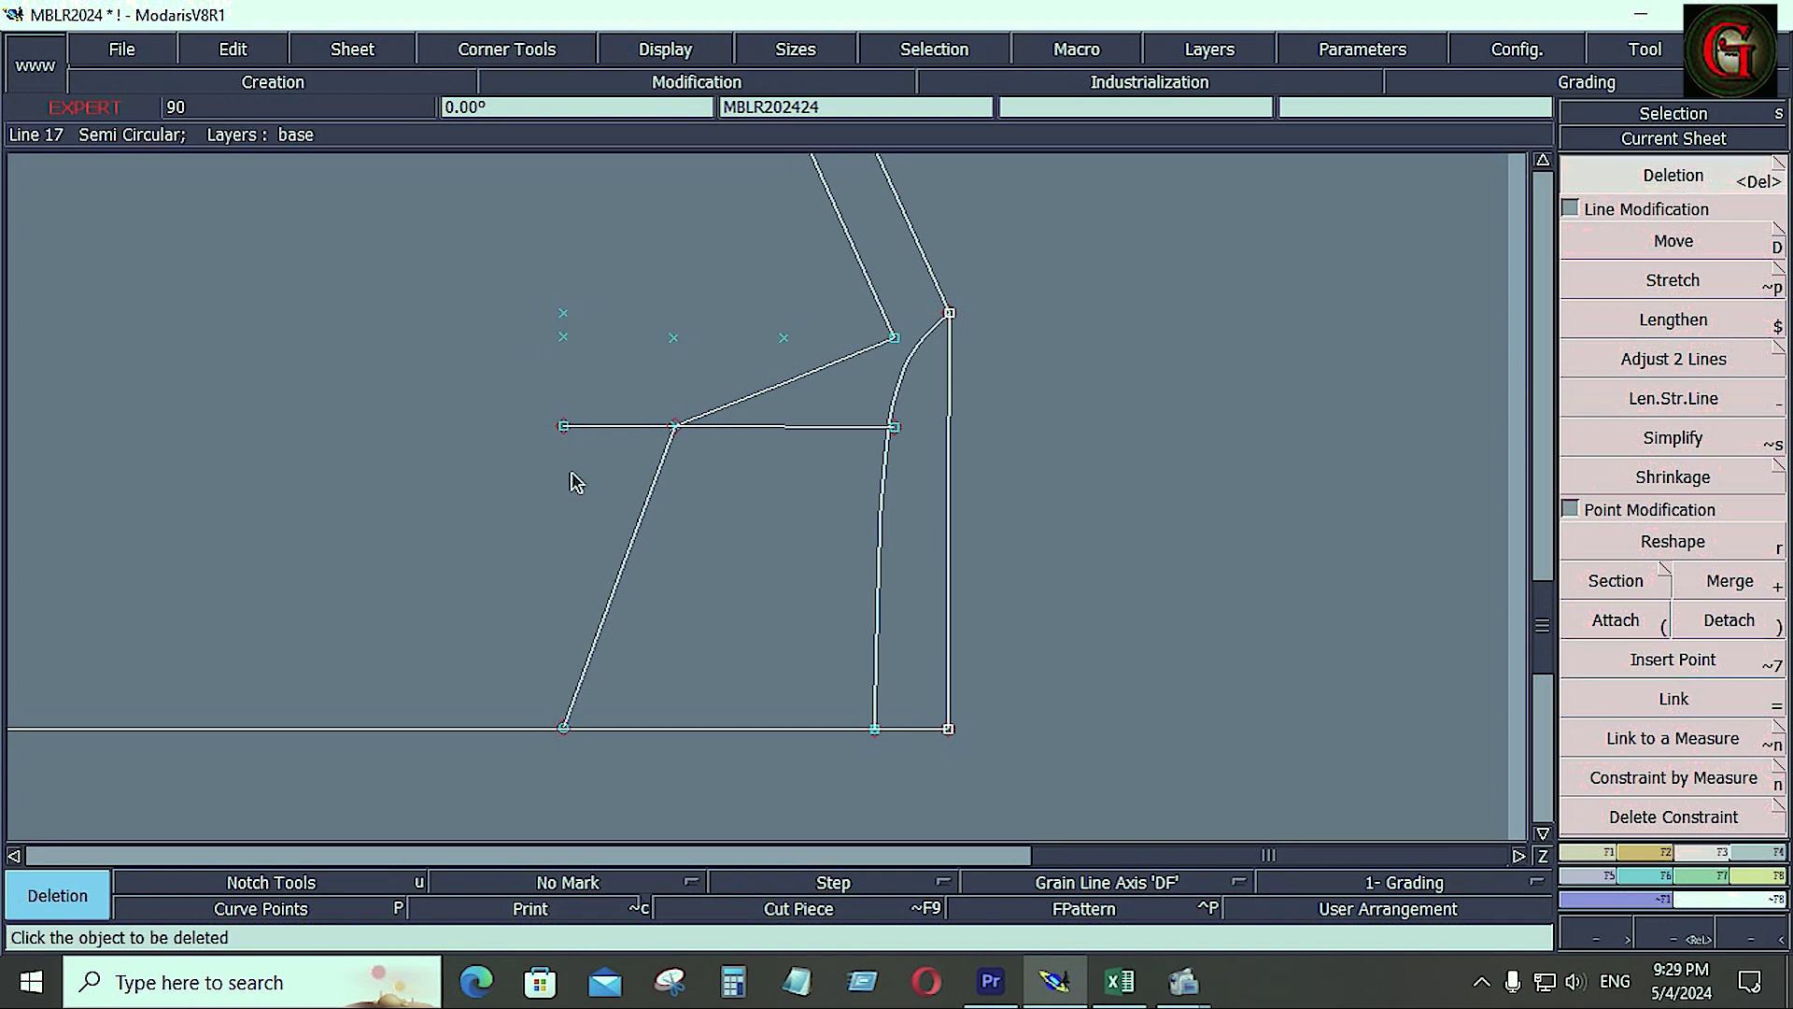
left_click(729, 429)
left_click_drag(504, 273, 790, 385)
left_click(787, 342)
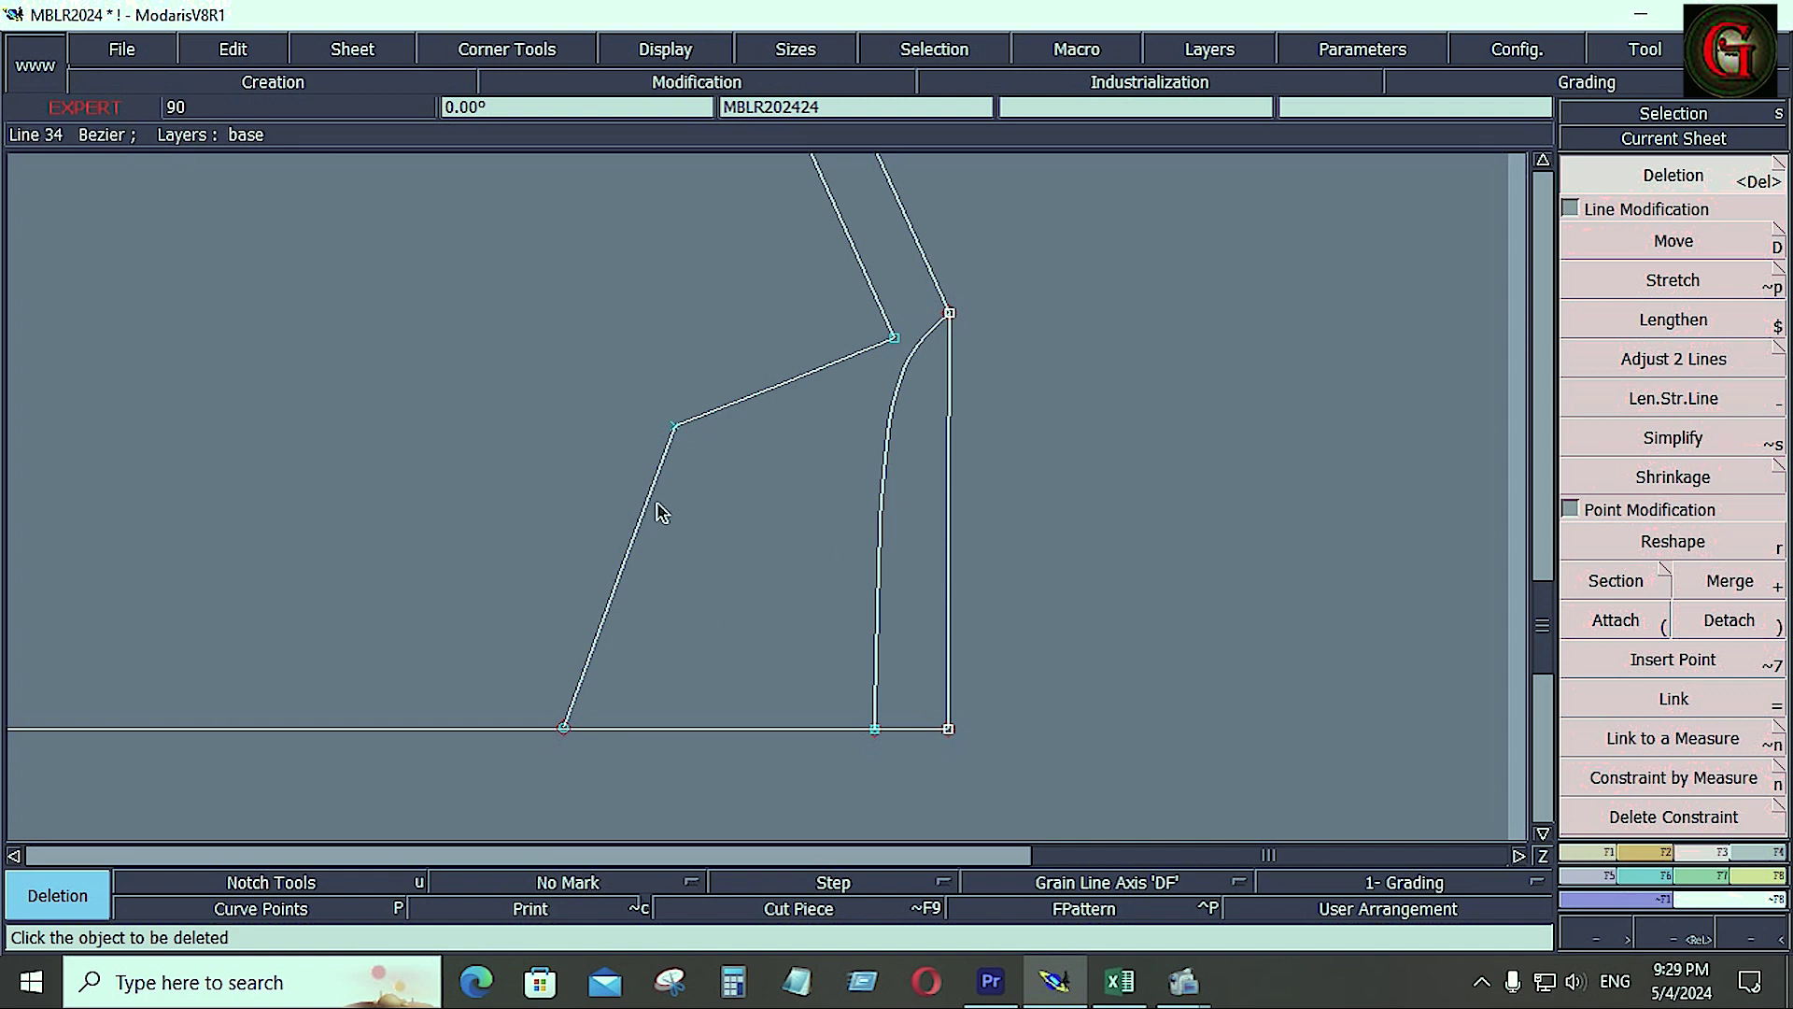
Save the MBLR2024 model with the cleaned-up front neckline
left_click(109, 49)
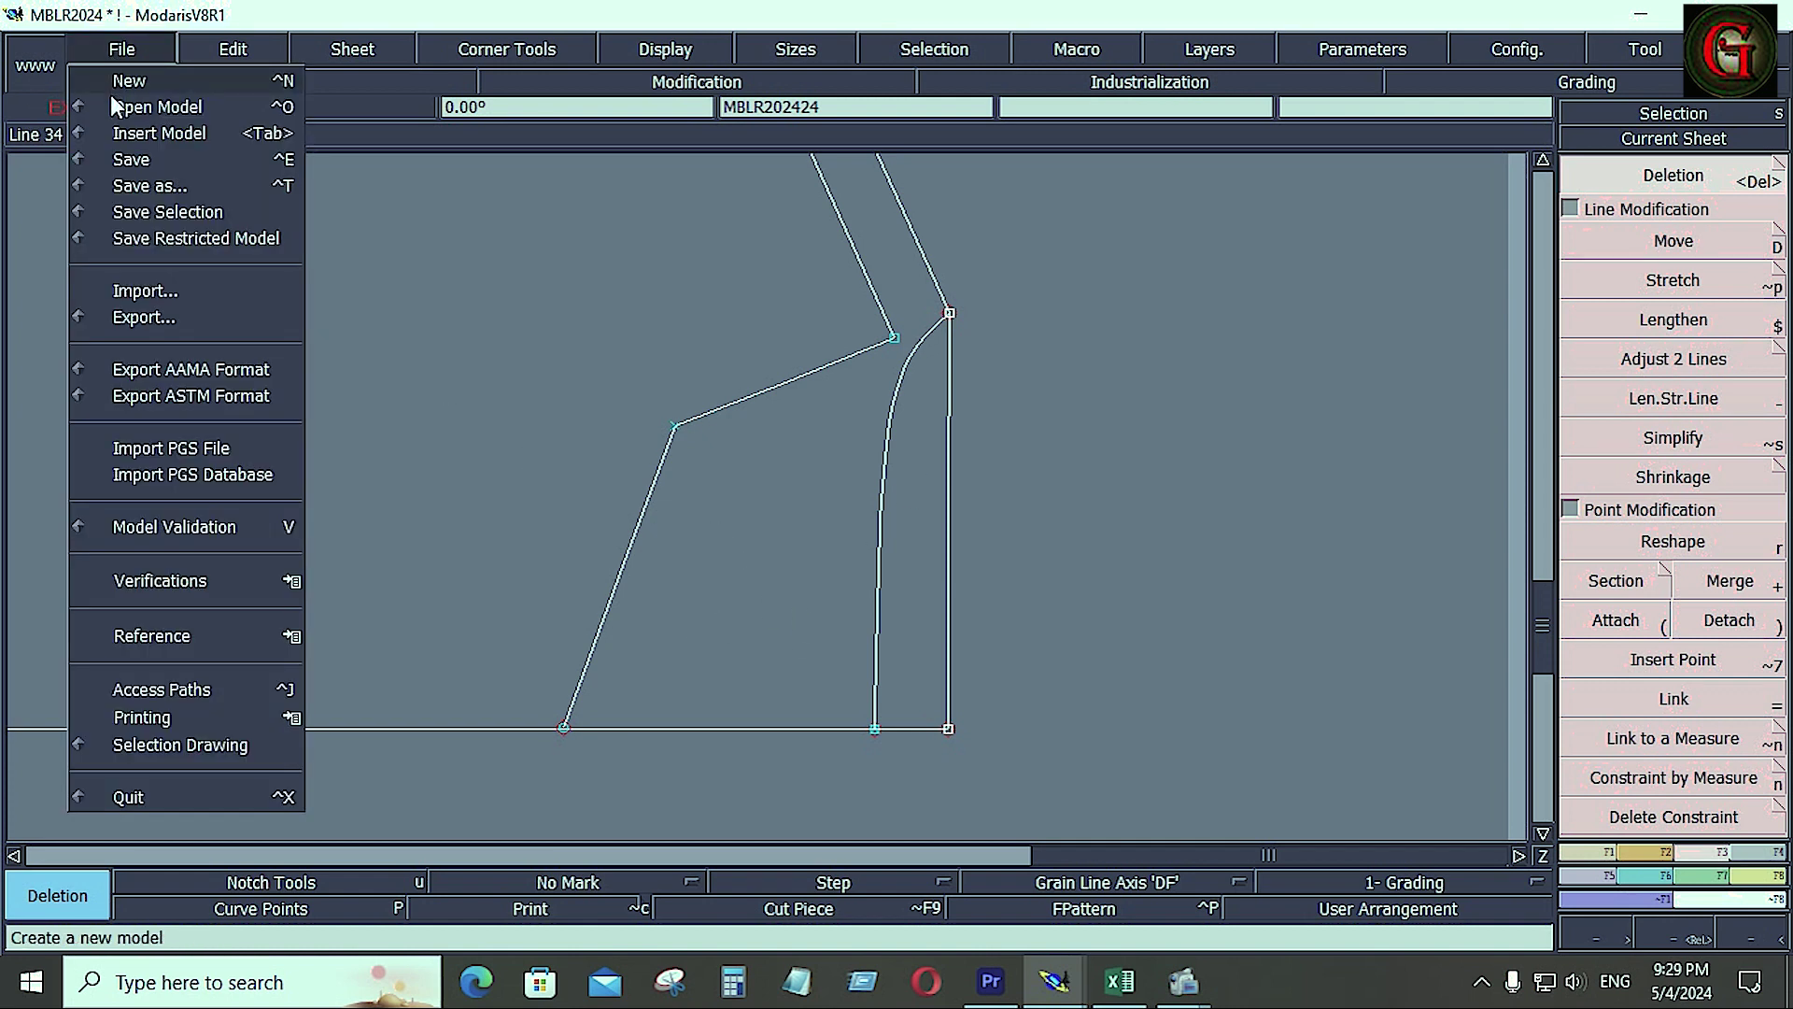
left_click(125, 159)
left_click(738, 649)
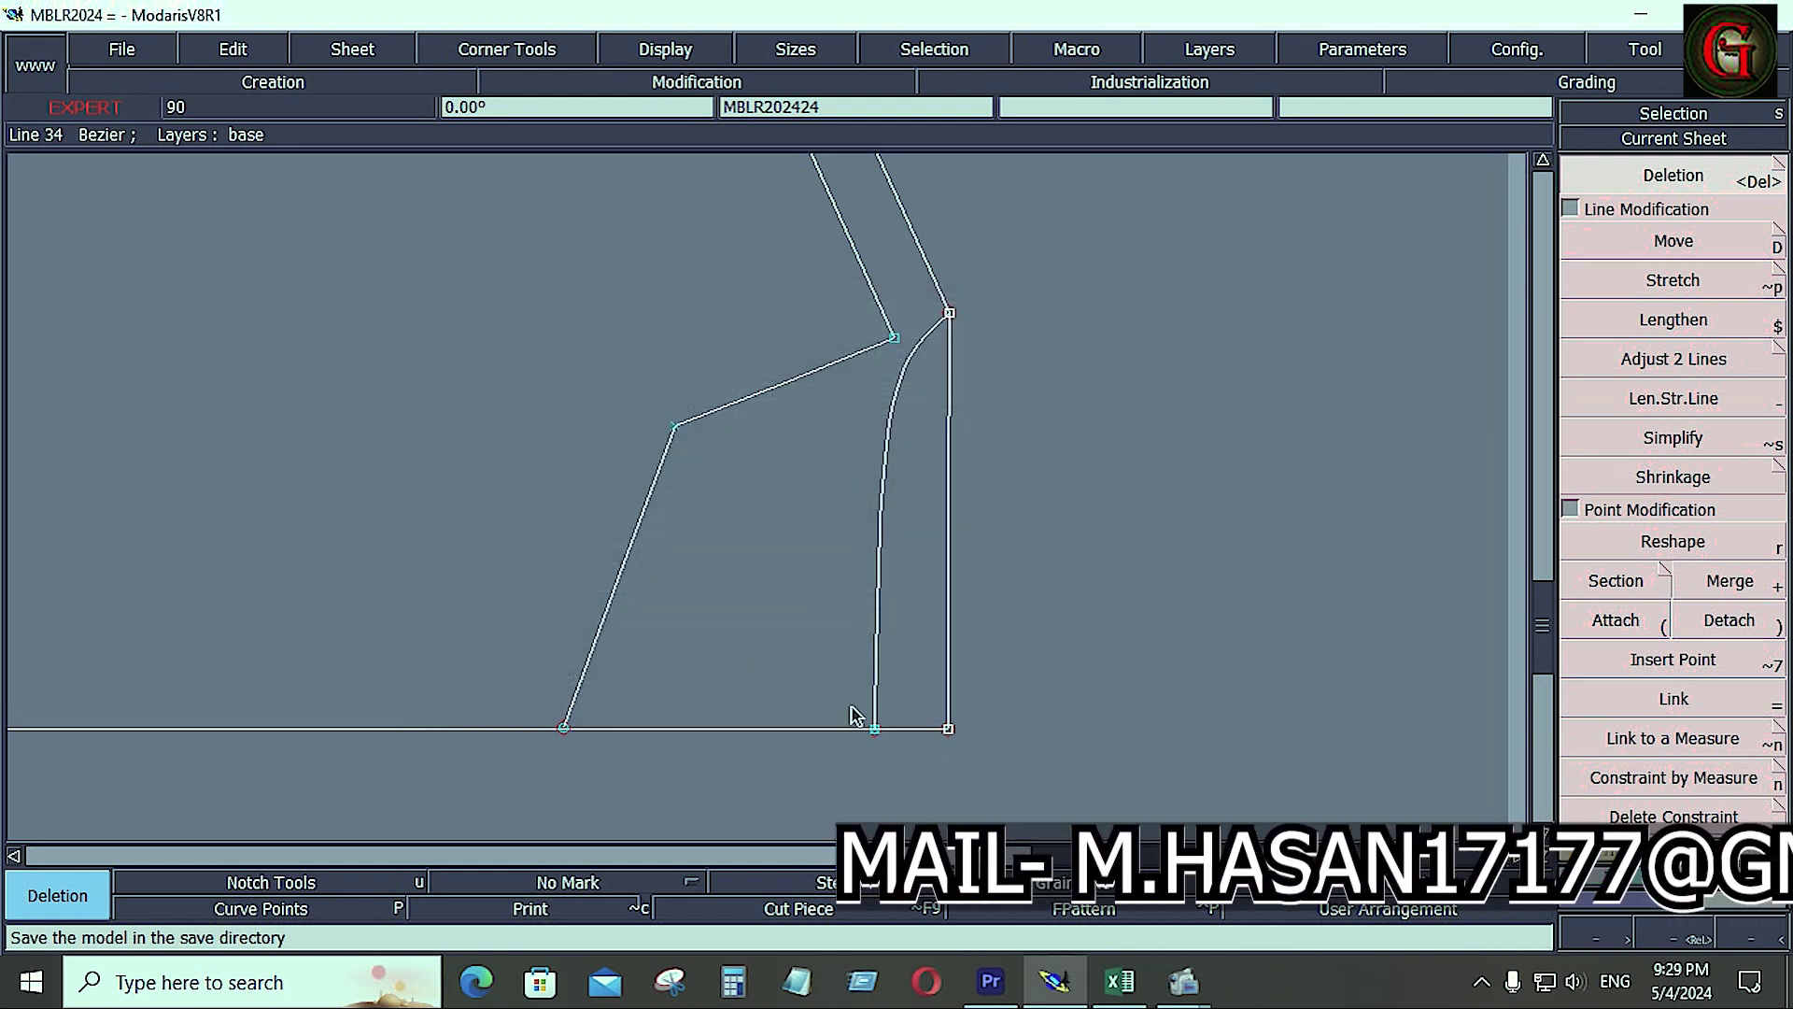
Check the front overlap in the Excel chart and create a parallel of the front centre line 0.75 inches outward in Modaris
key("Home")
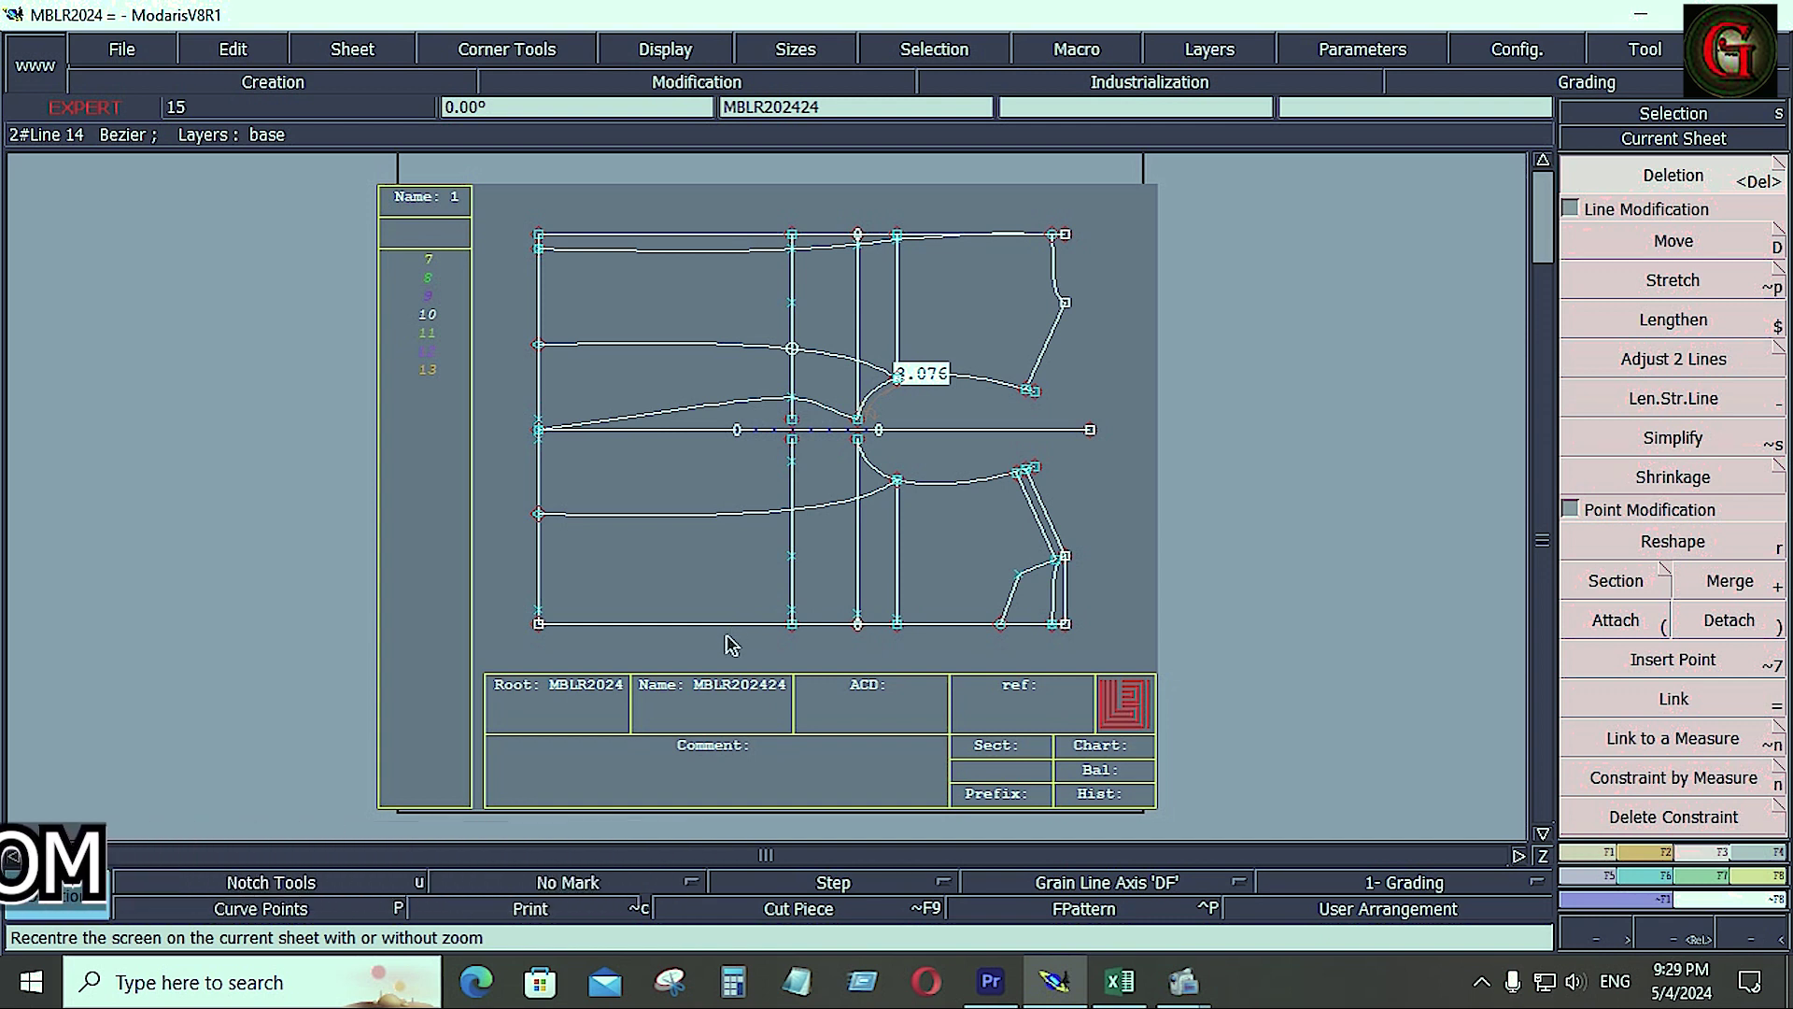
left_click(1124, 982)
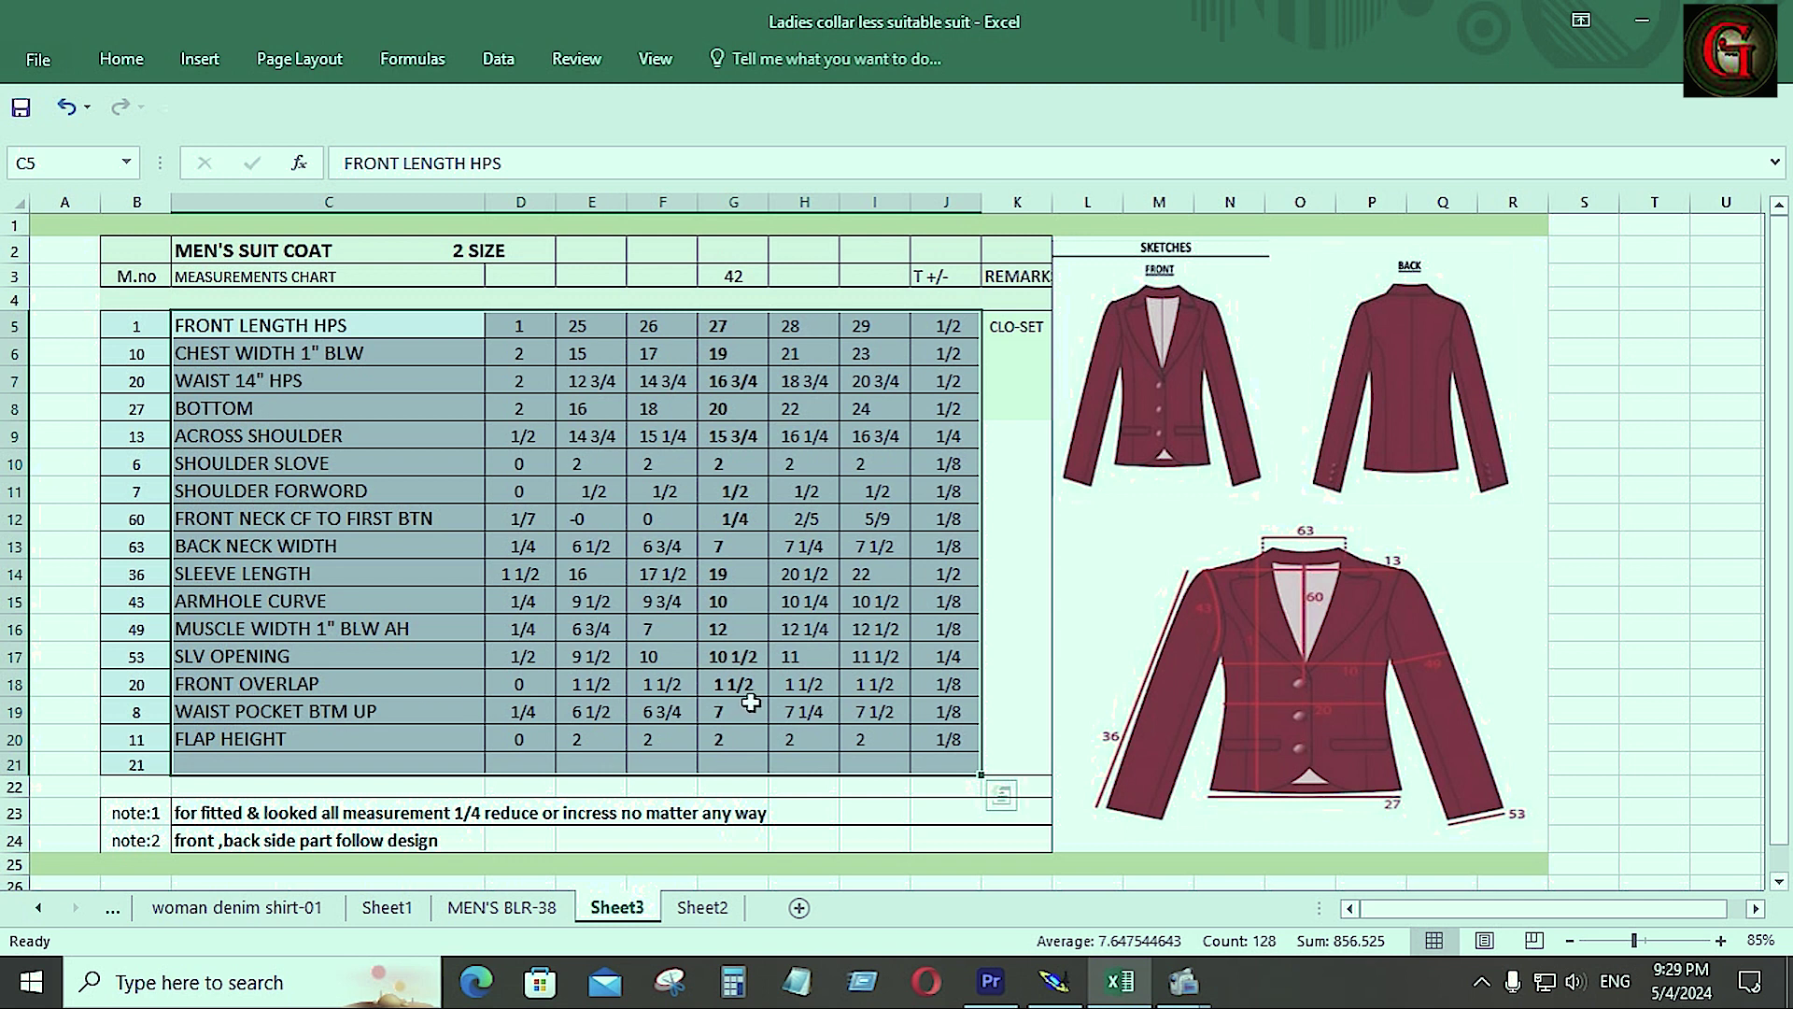
left_click(1054, 982)
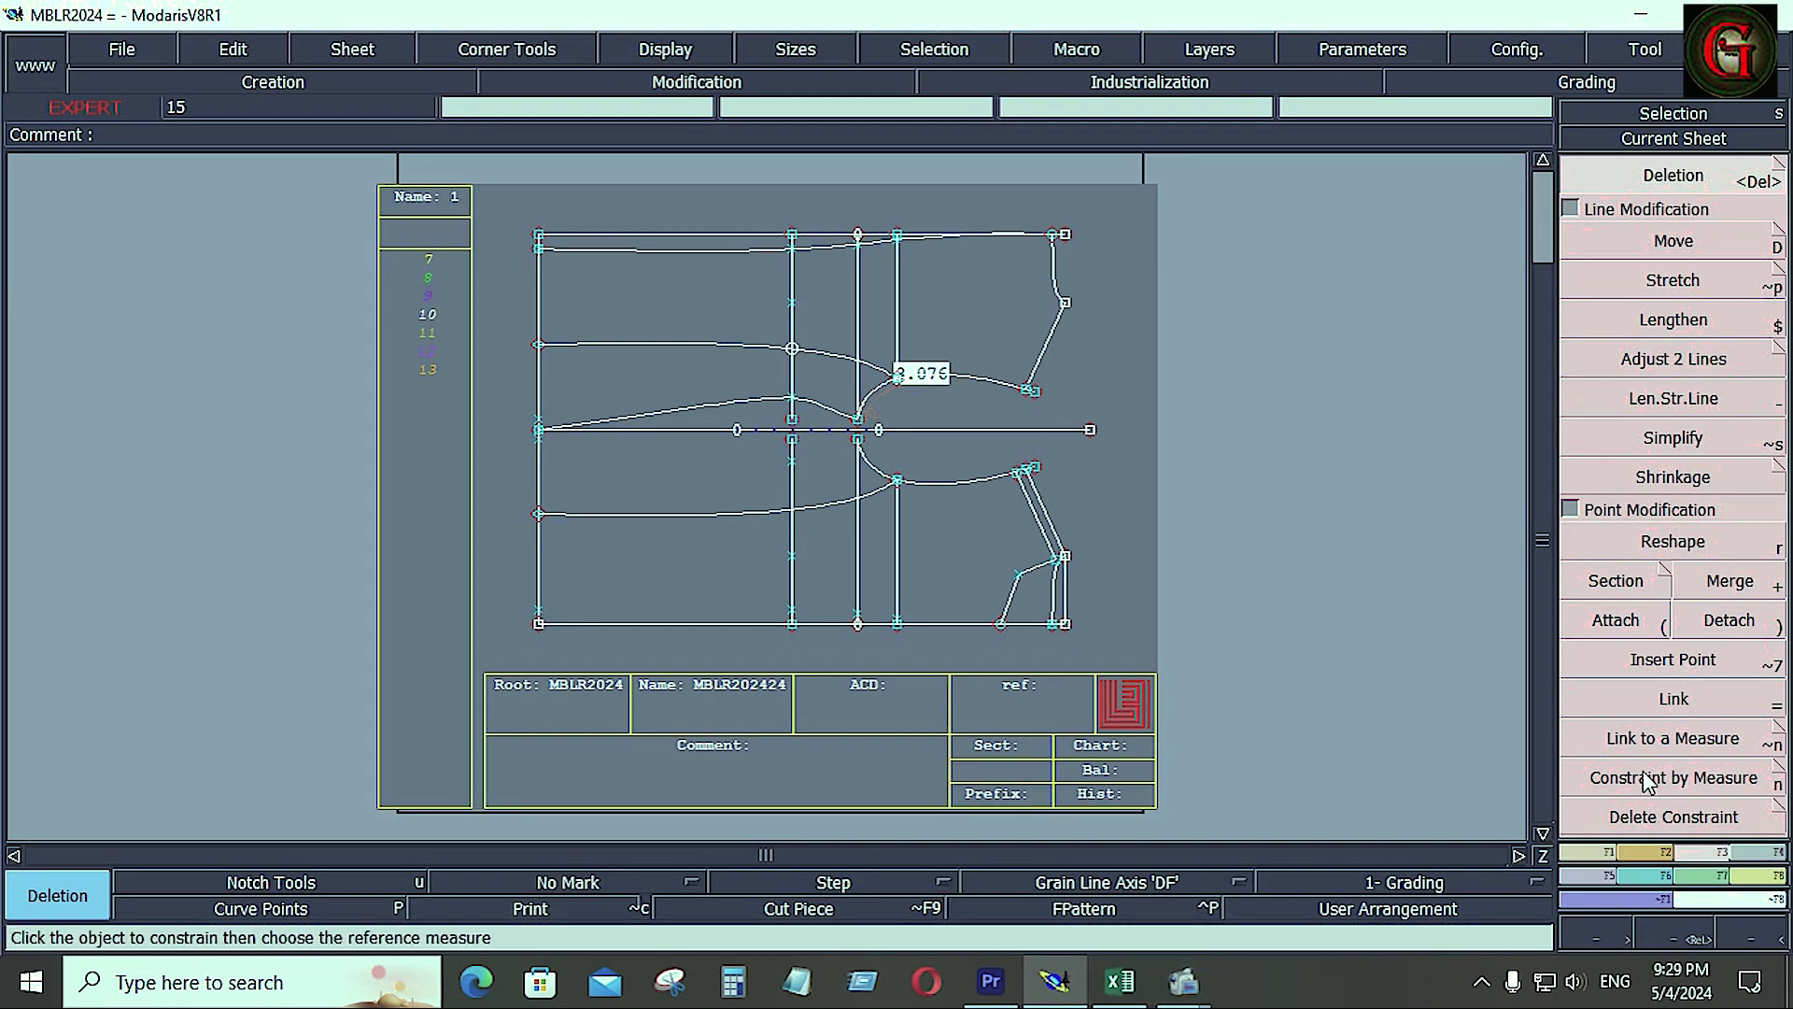
key("x")
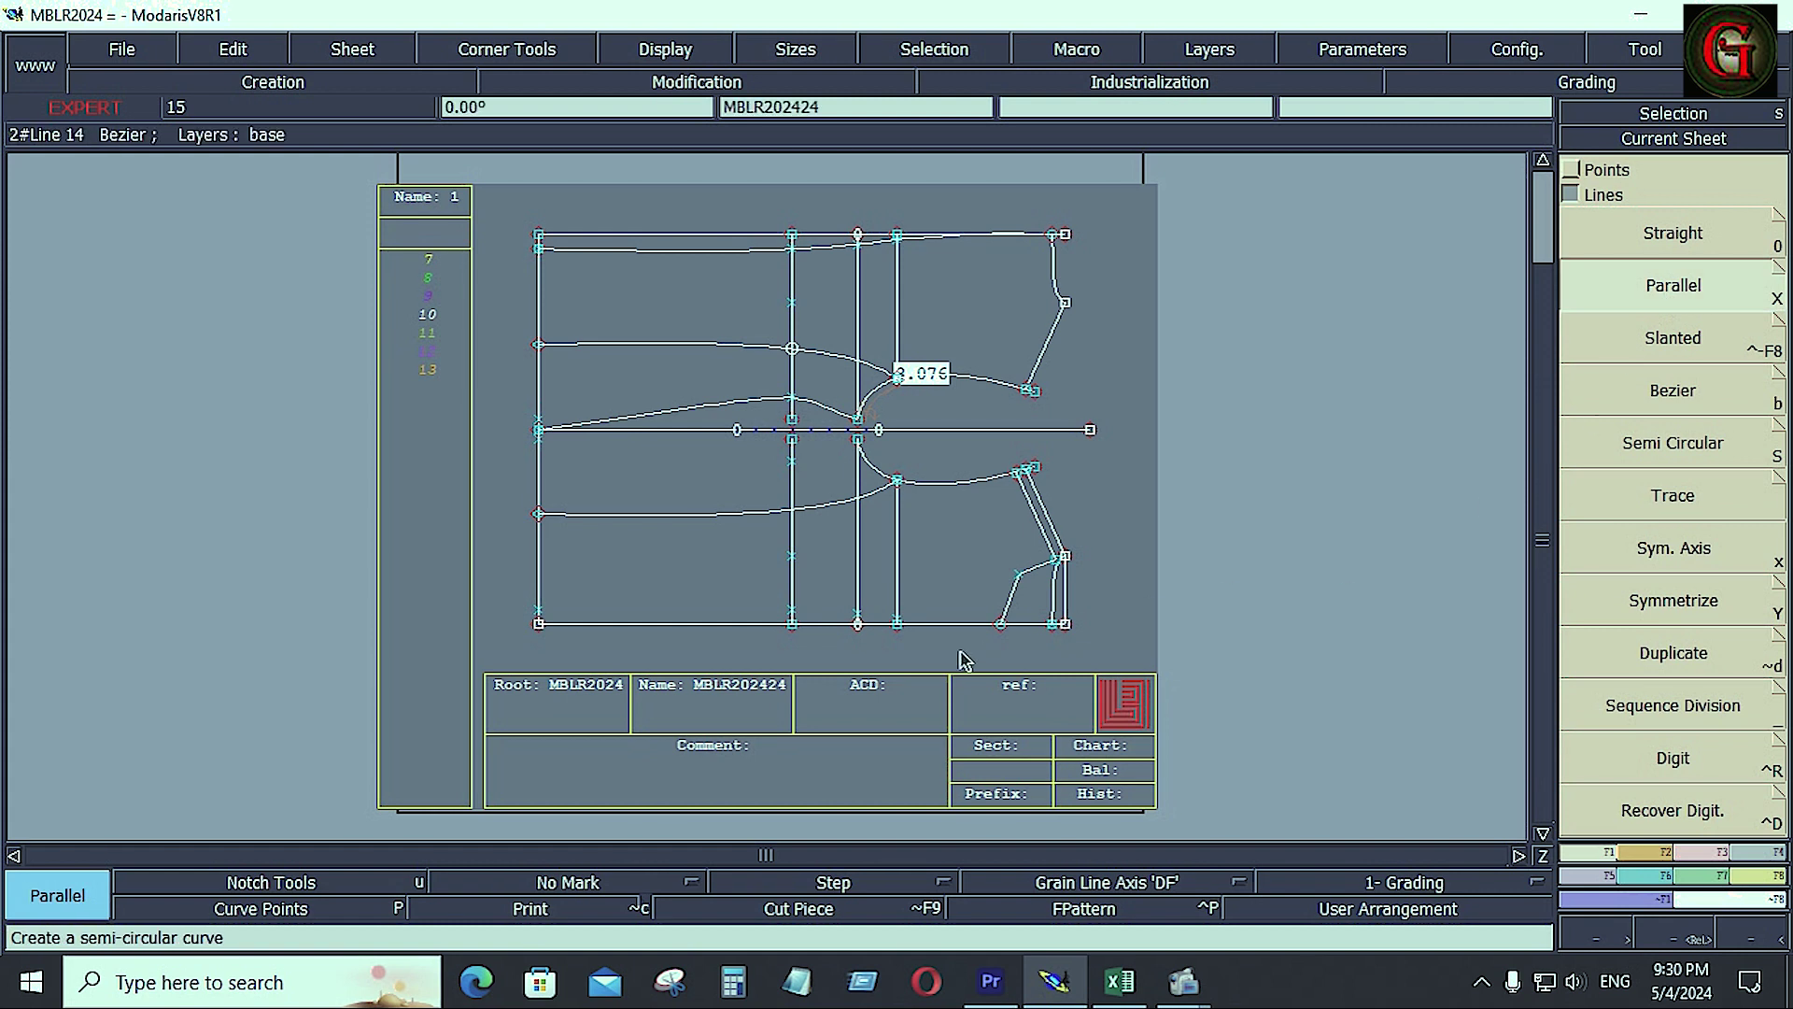
left_click(951, 634)
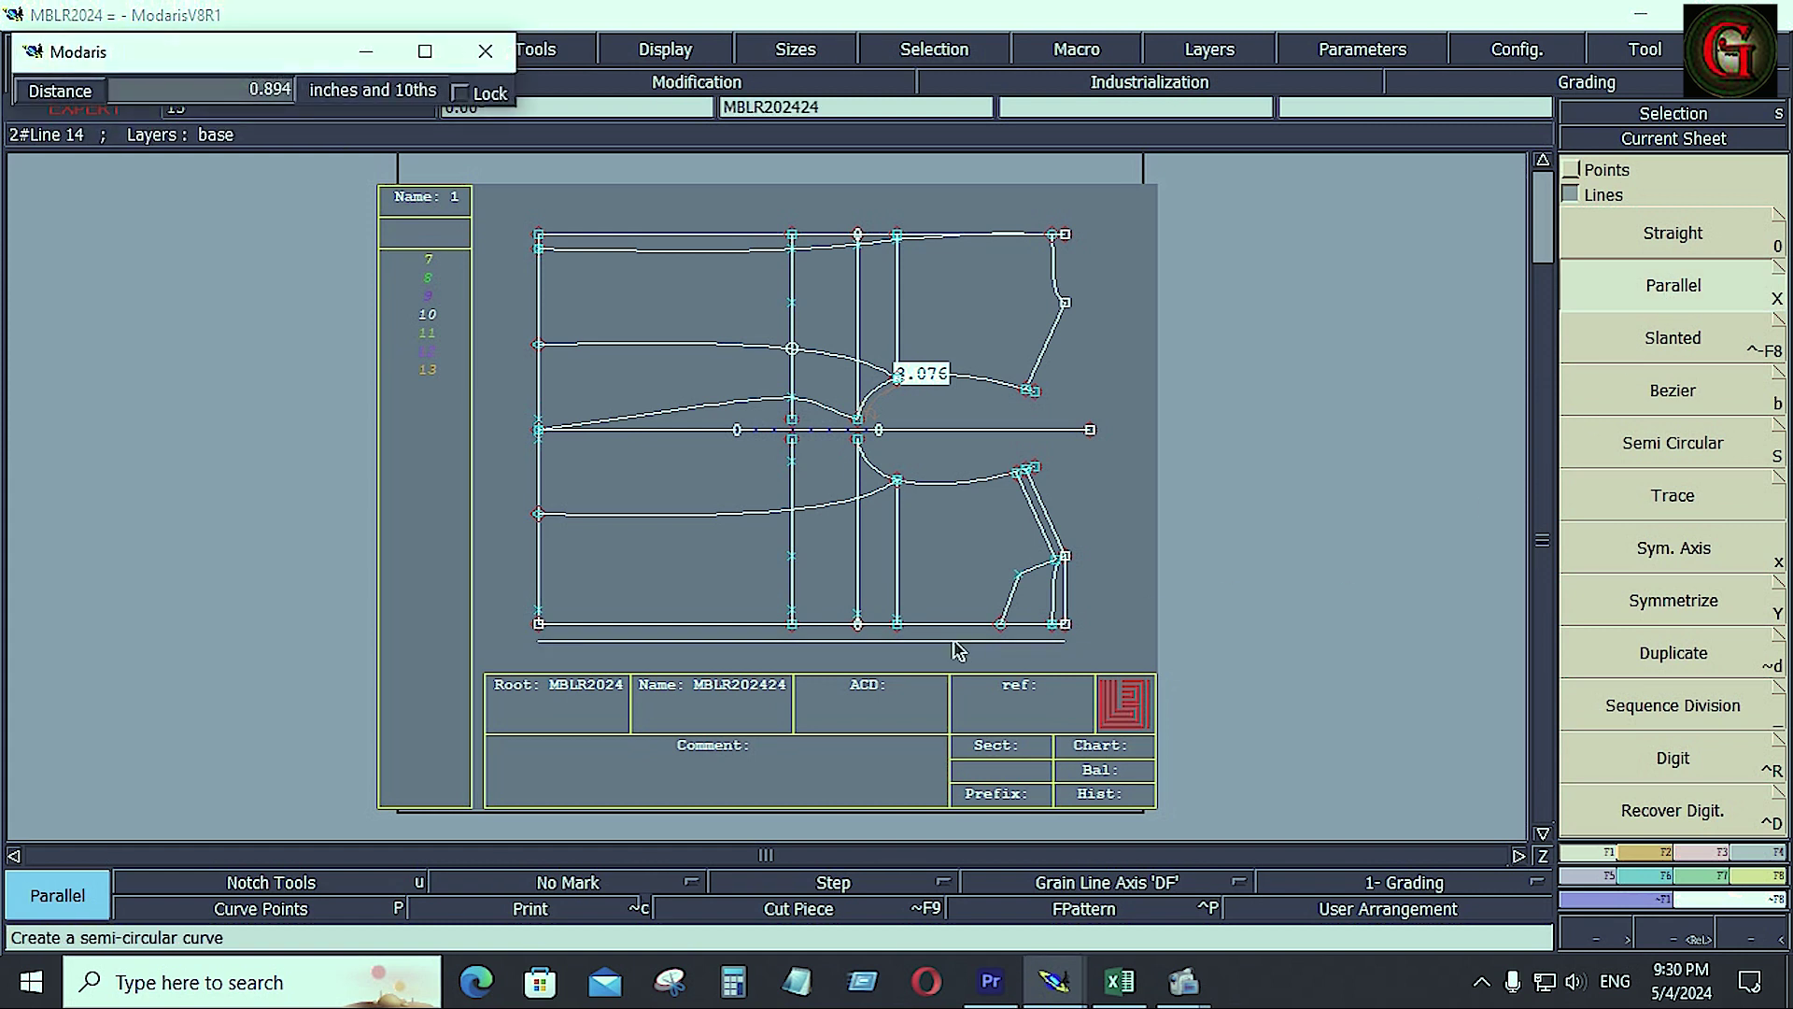
type("0.750")
key("BackSpace")
key("Return")
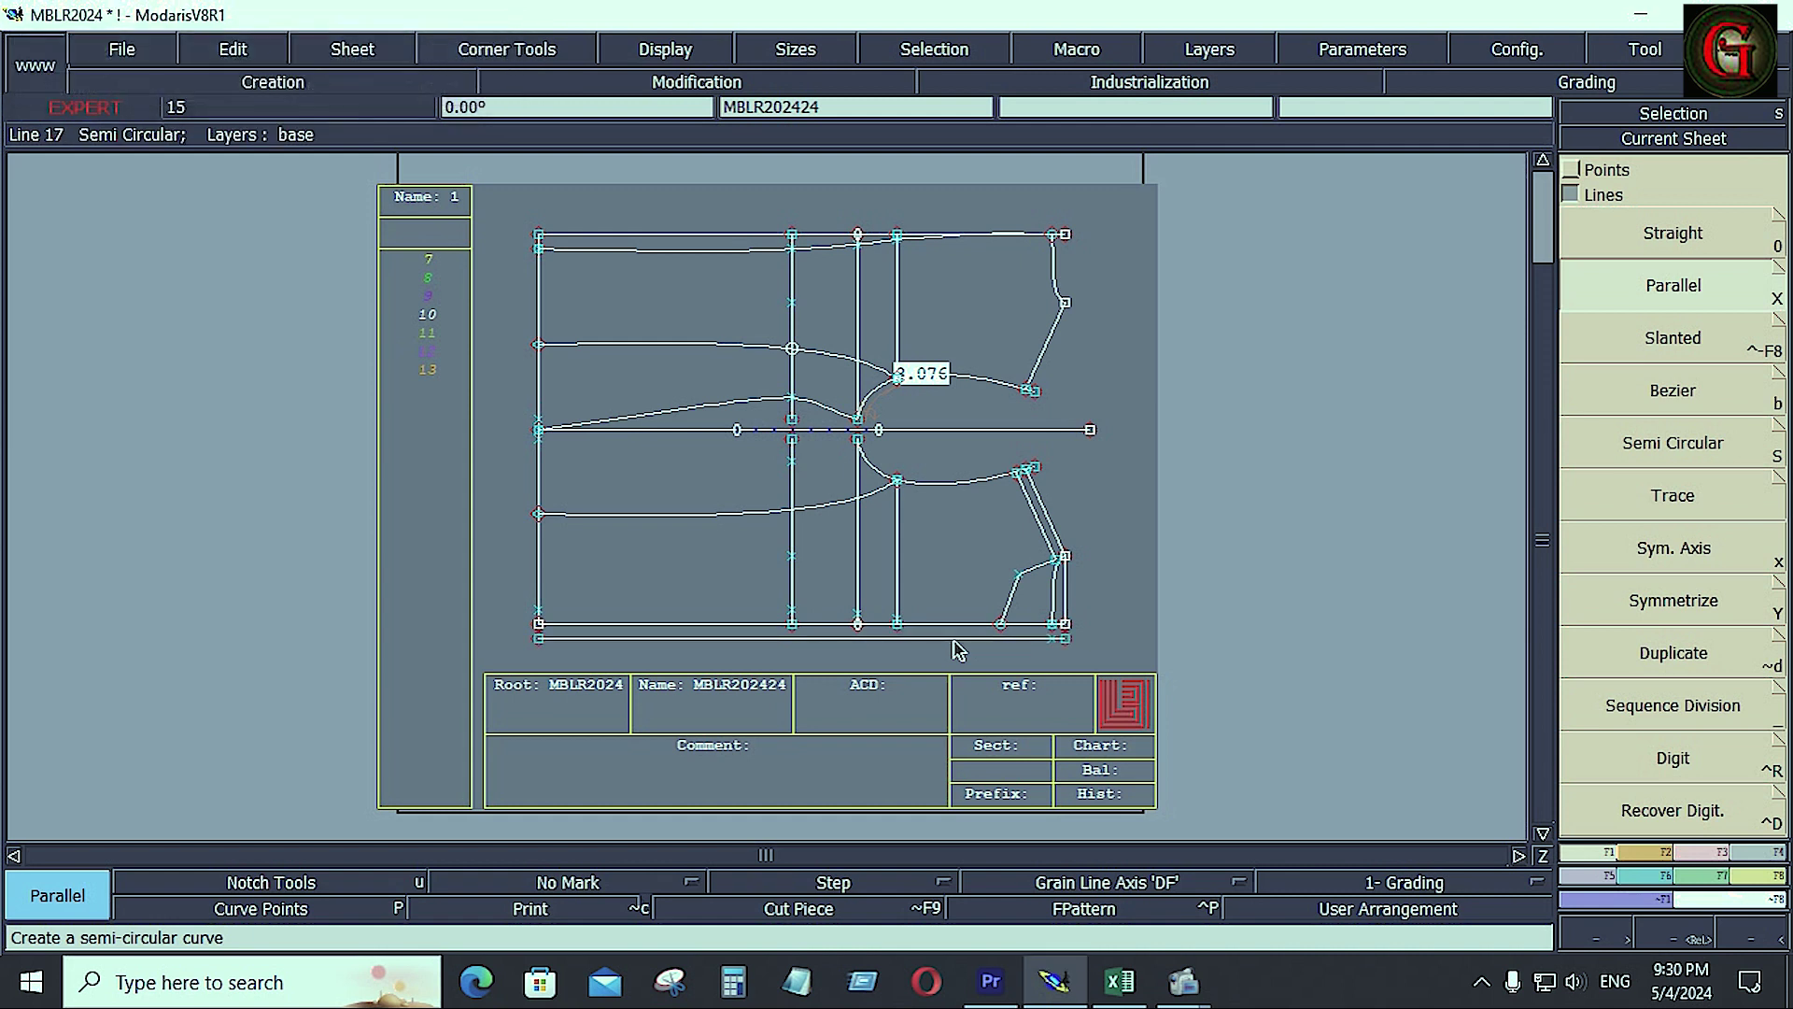
key("Return")
left_click_drag(535, 464, 1090, 700)
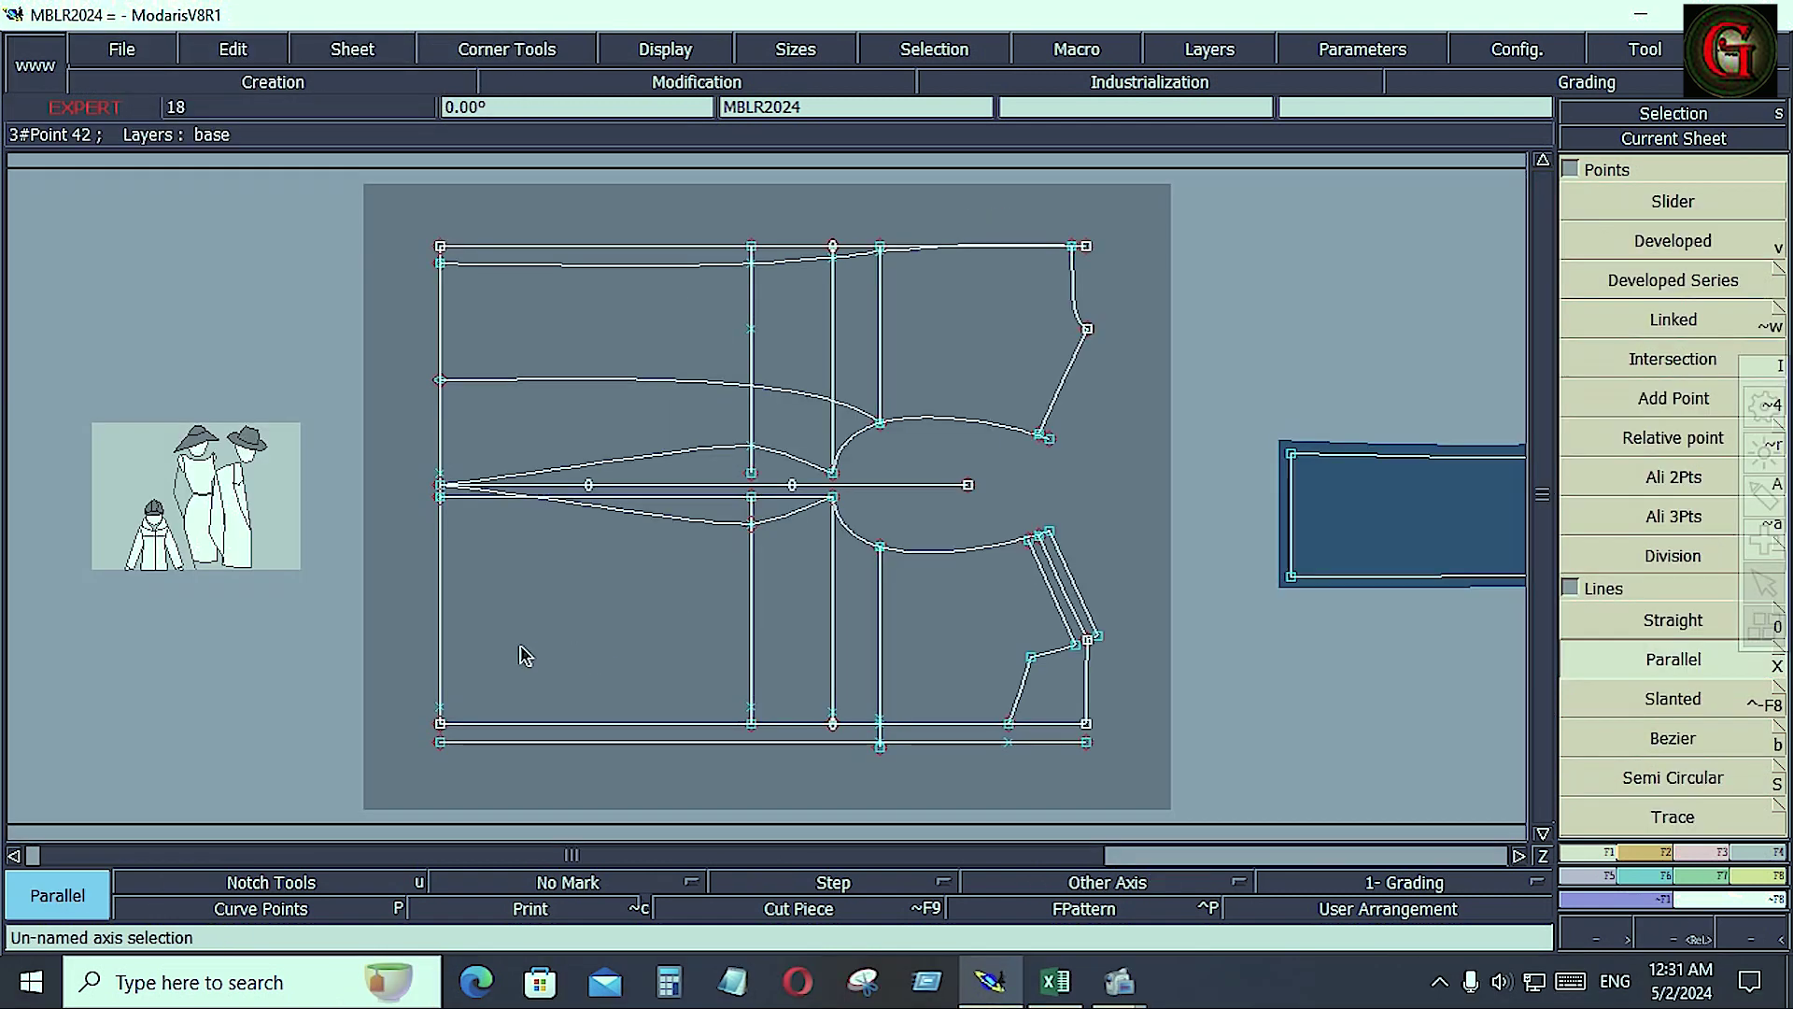
left_click_drag(405, 626, 1164, 803)
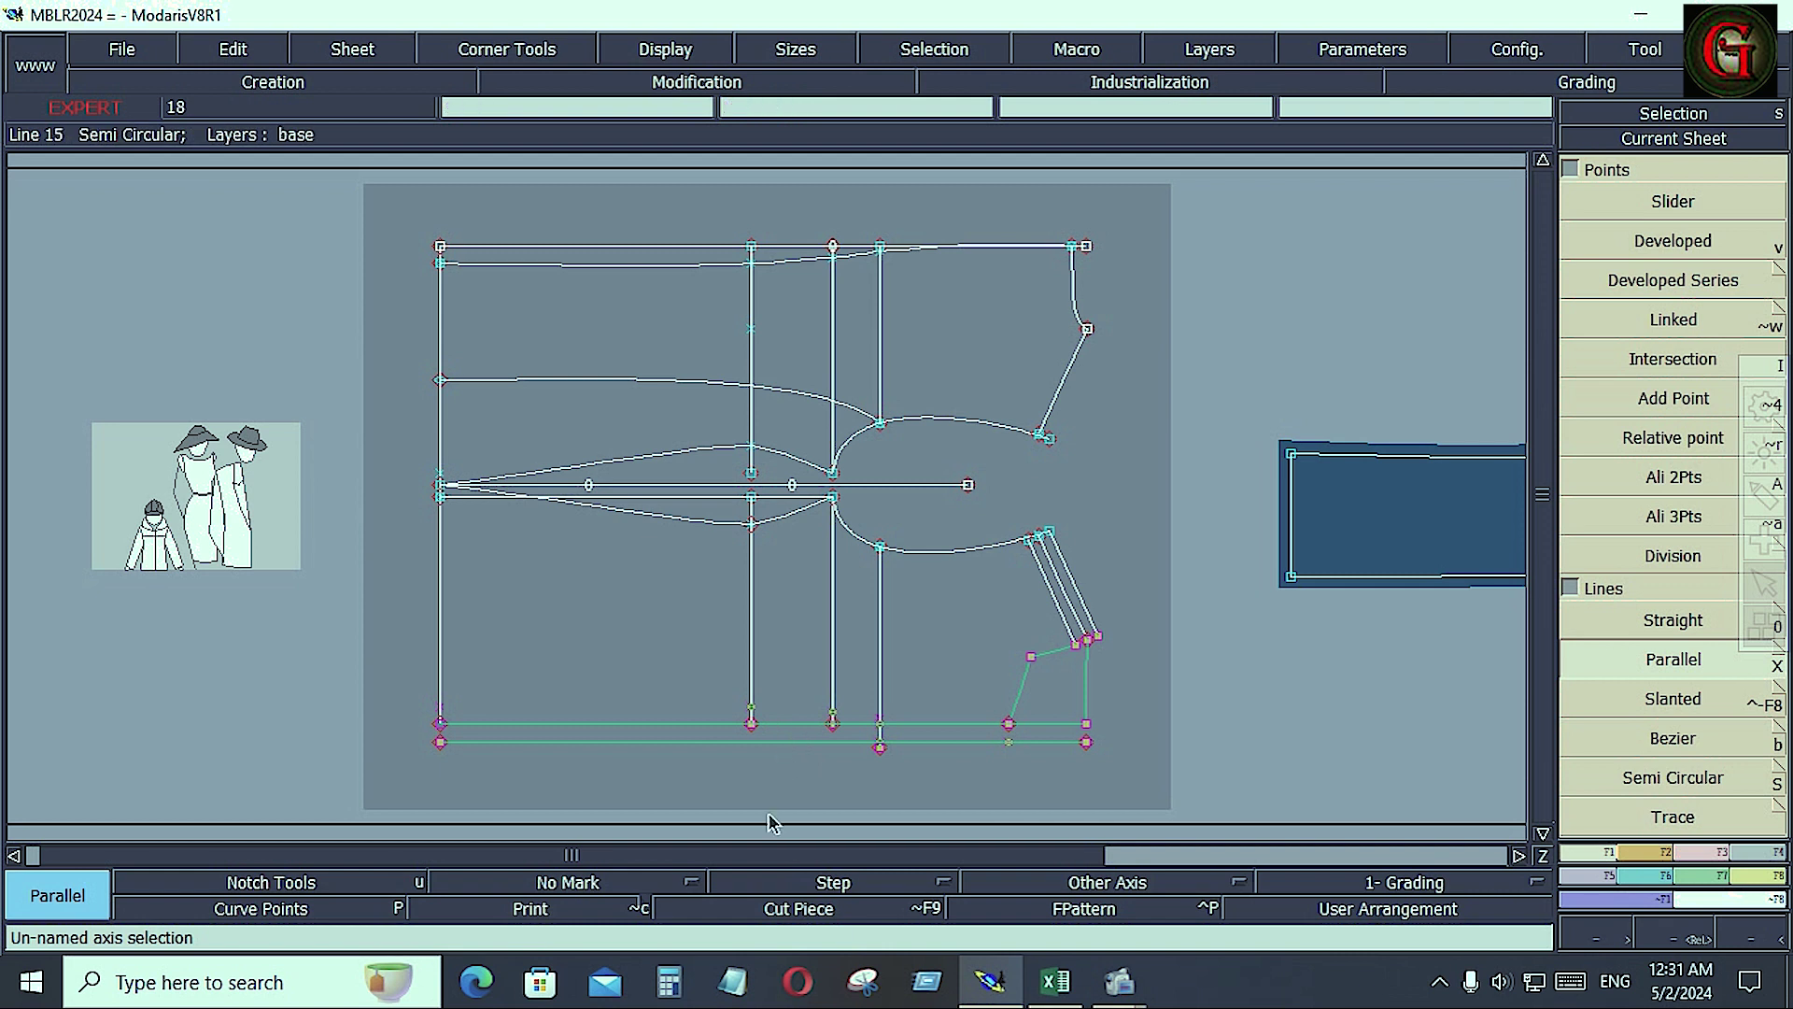
left_click(768, 814)
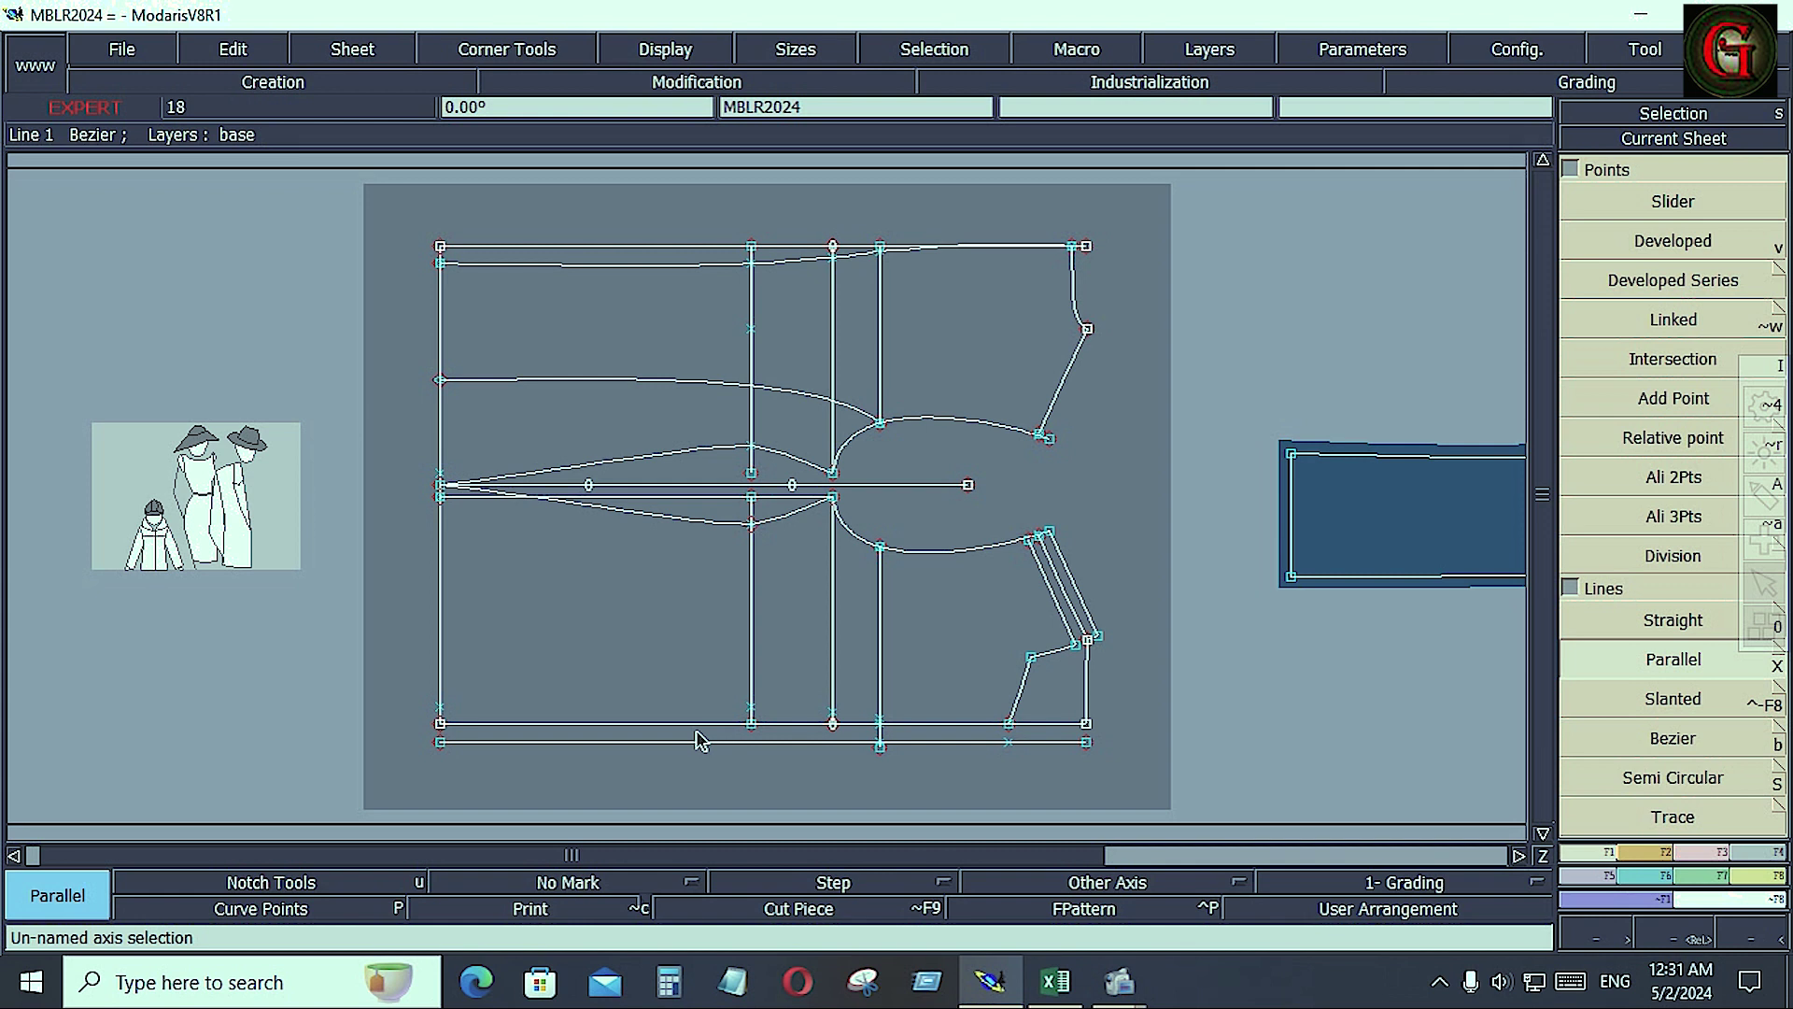
Check the waist pocket position in the Excel chart and create a parallel of the front hem line 7 inches inward in Modaris
left_click(1053, 998)
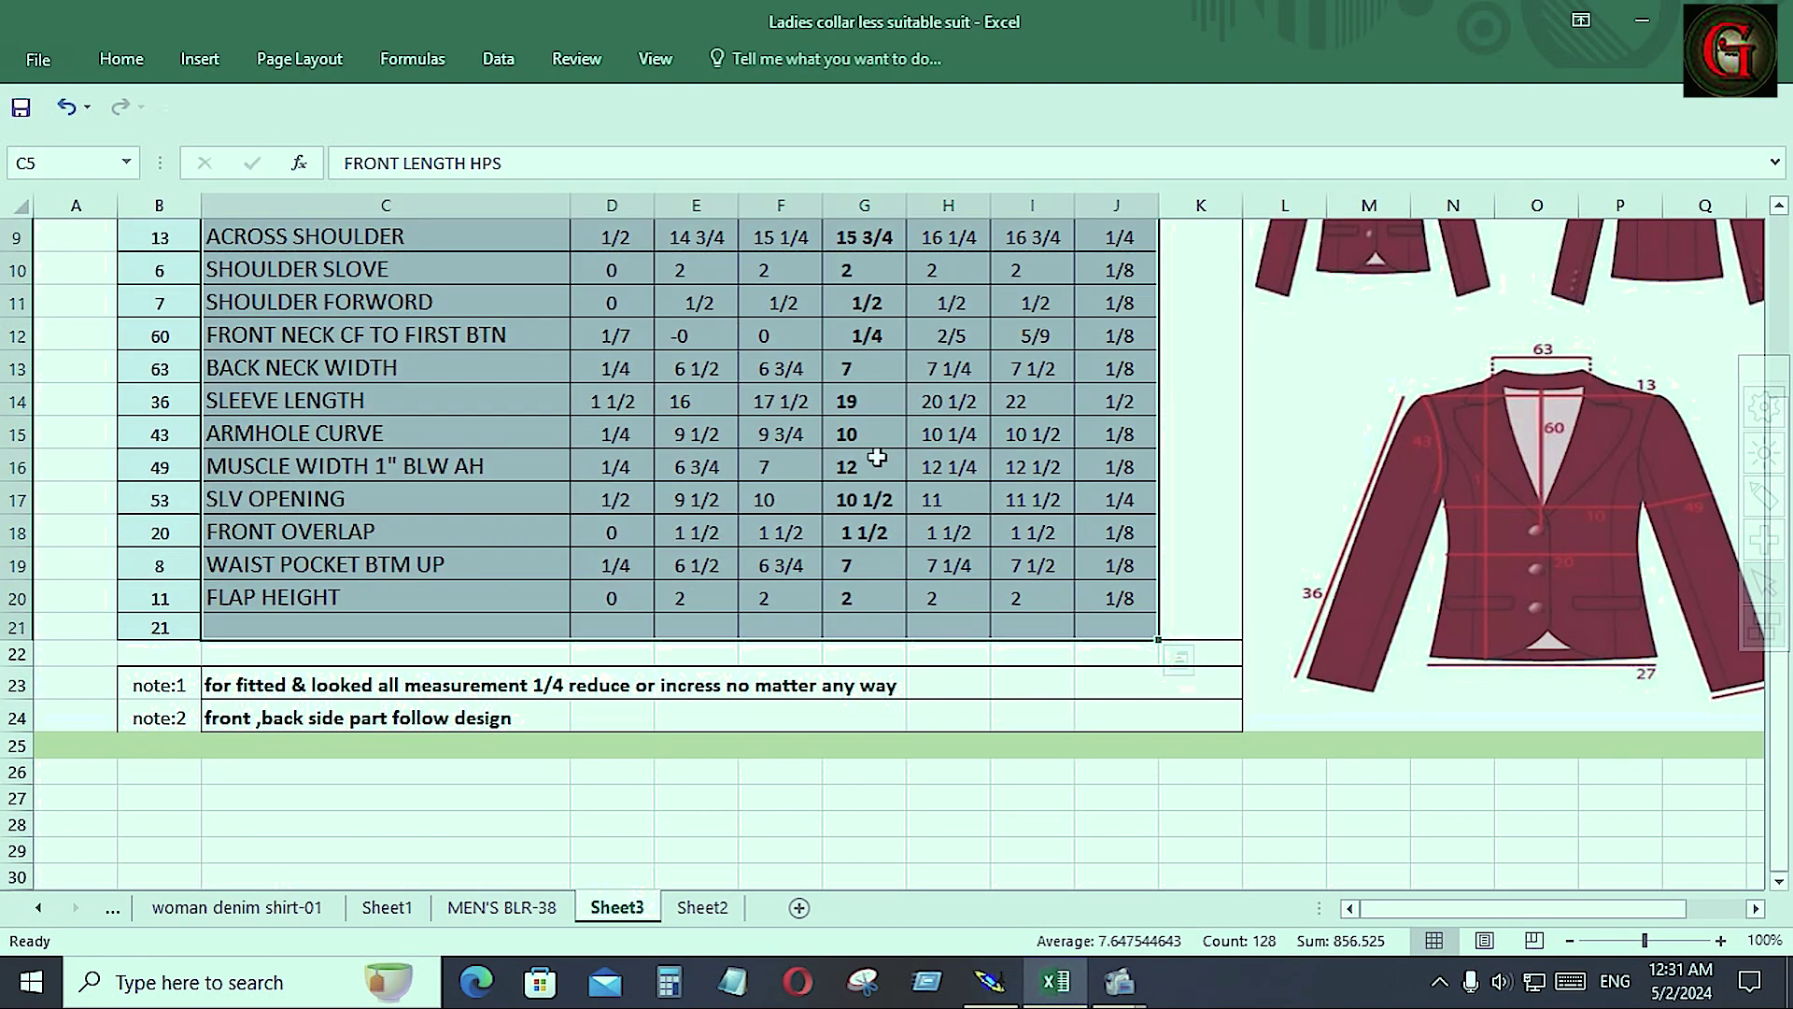
scroll(877, 456, "up", 2)
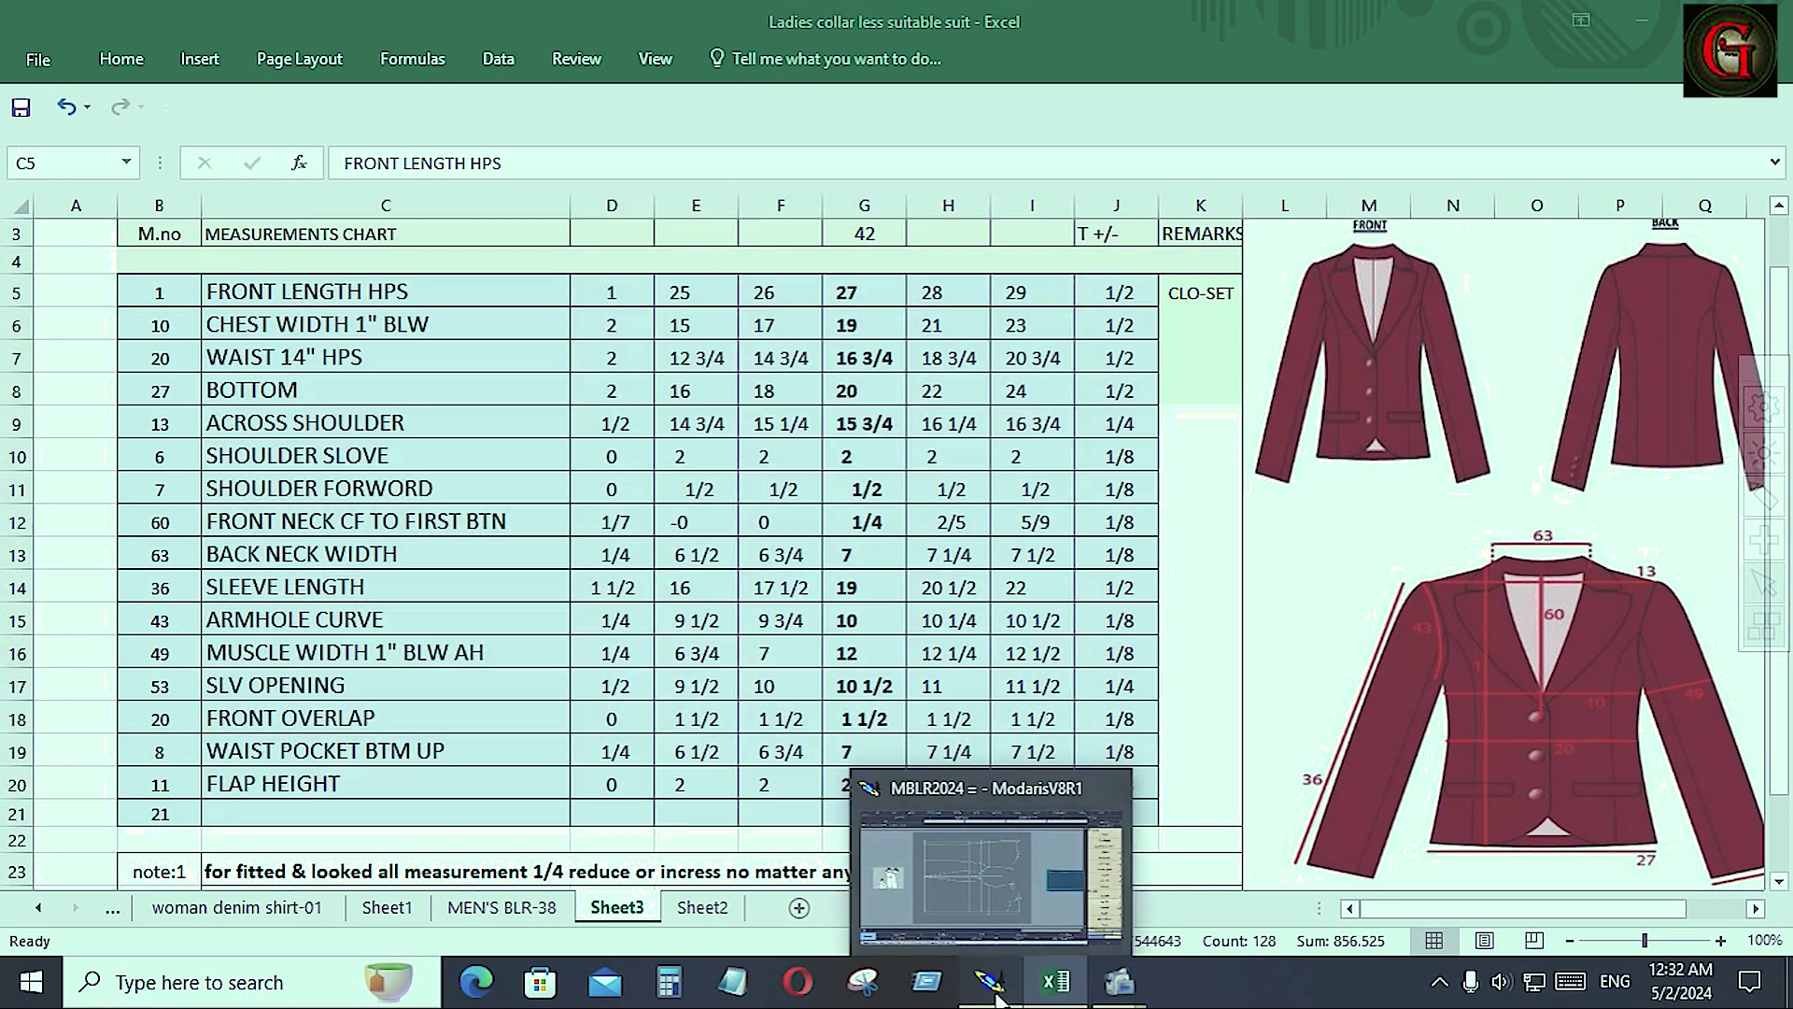
left_click(992, 985)
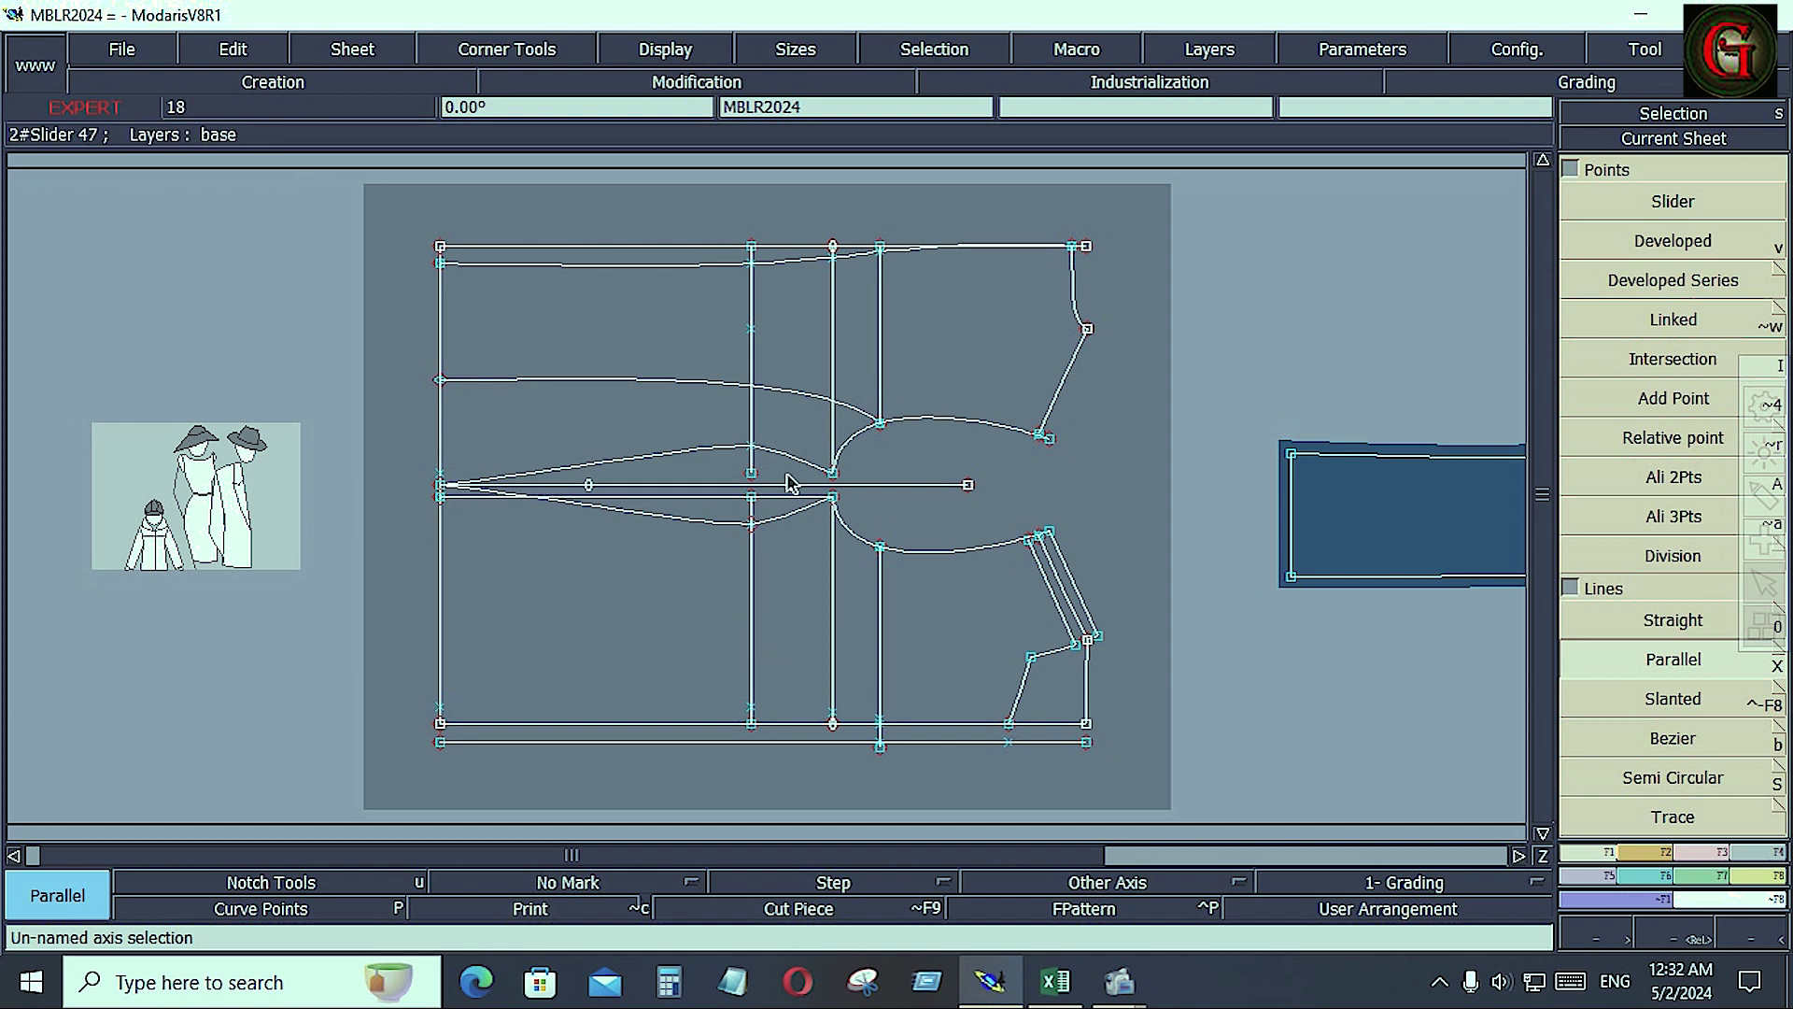
left_click(1055, 981)
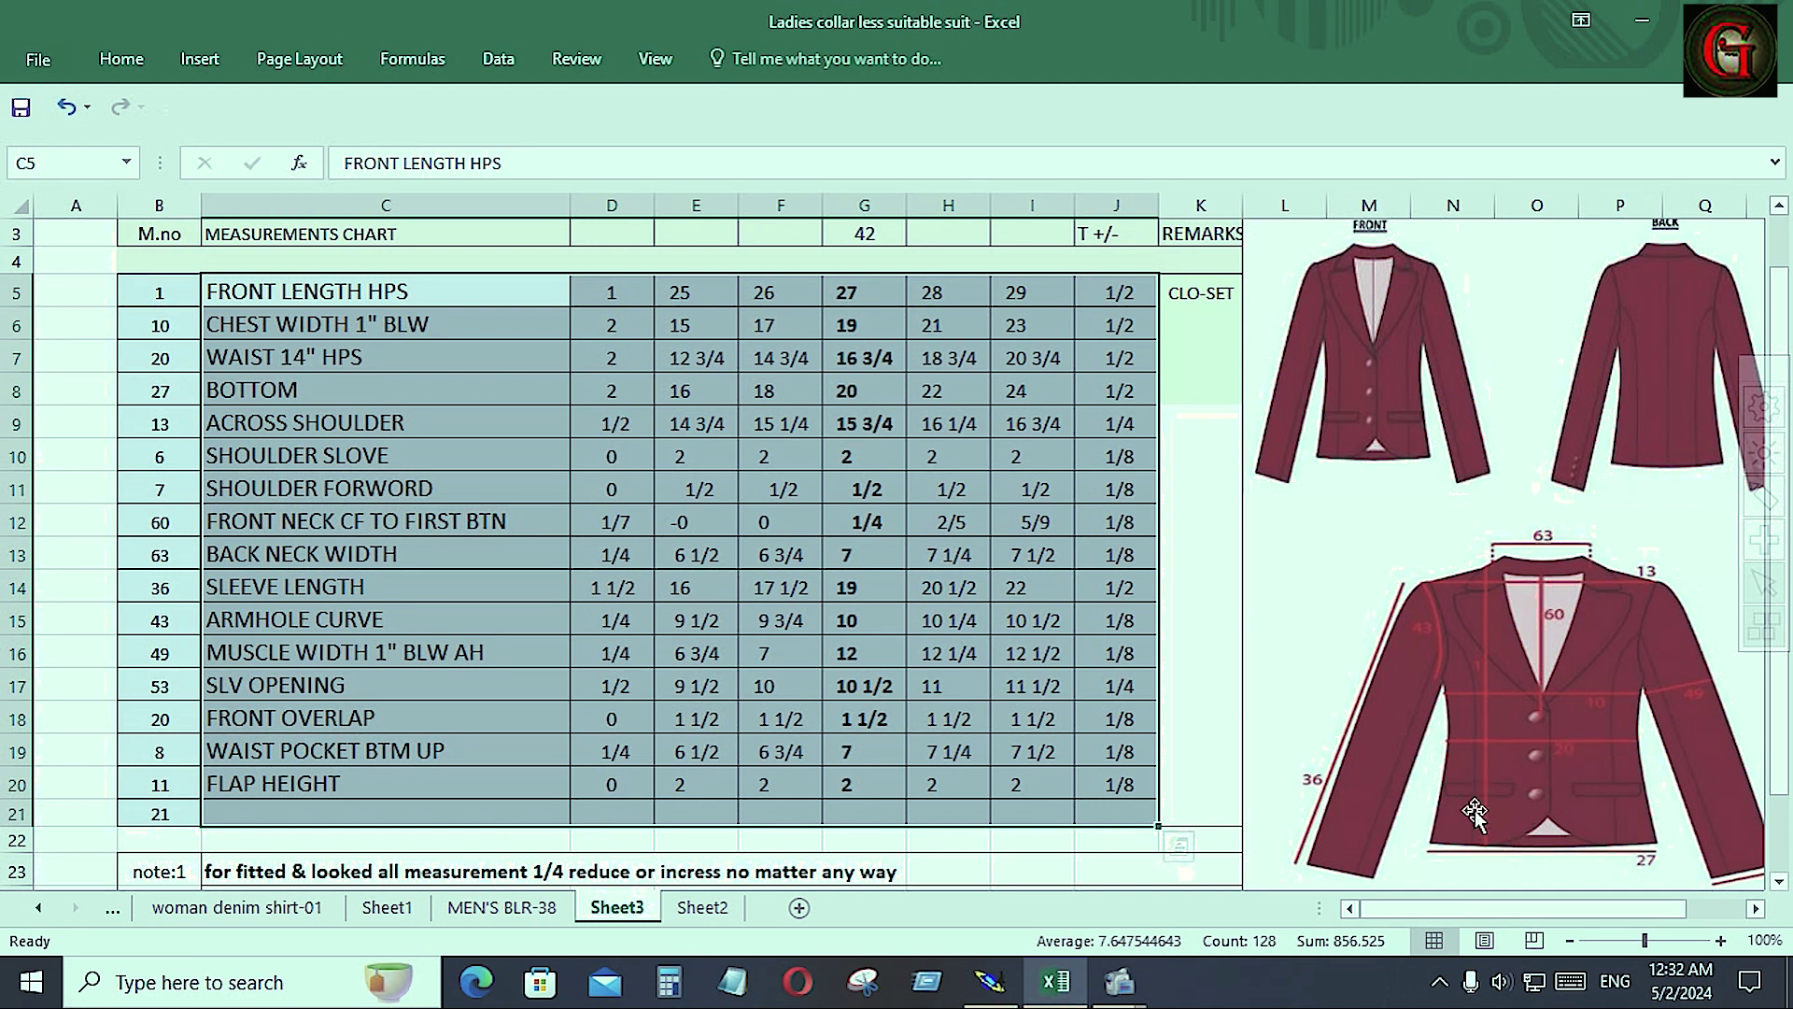
left_click(991, 981)
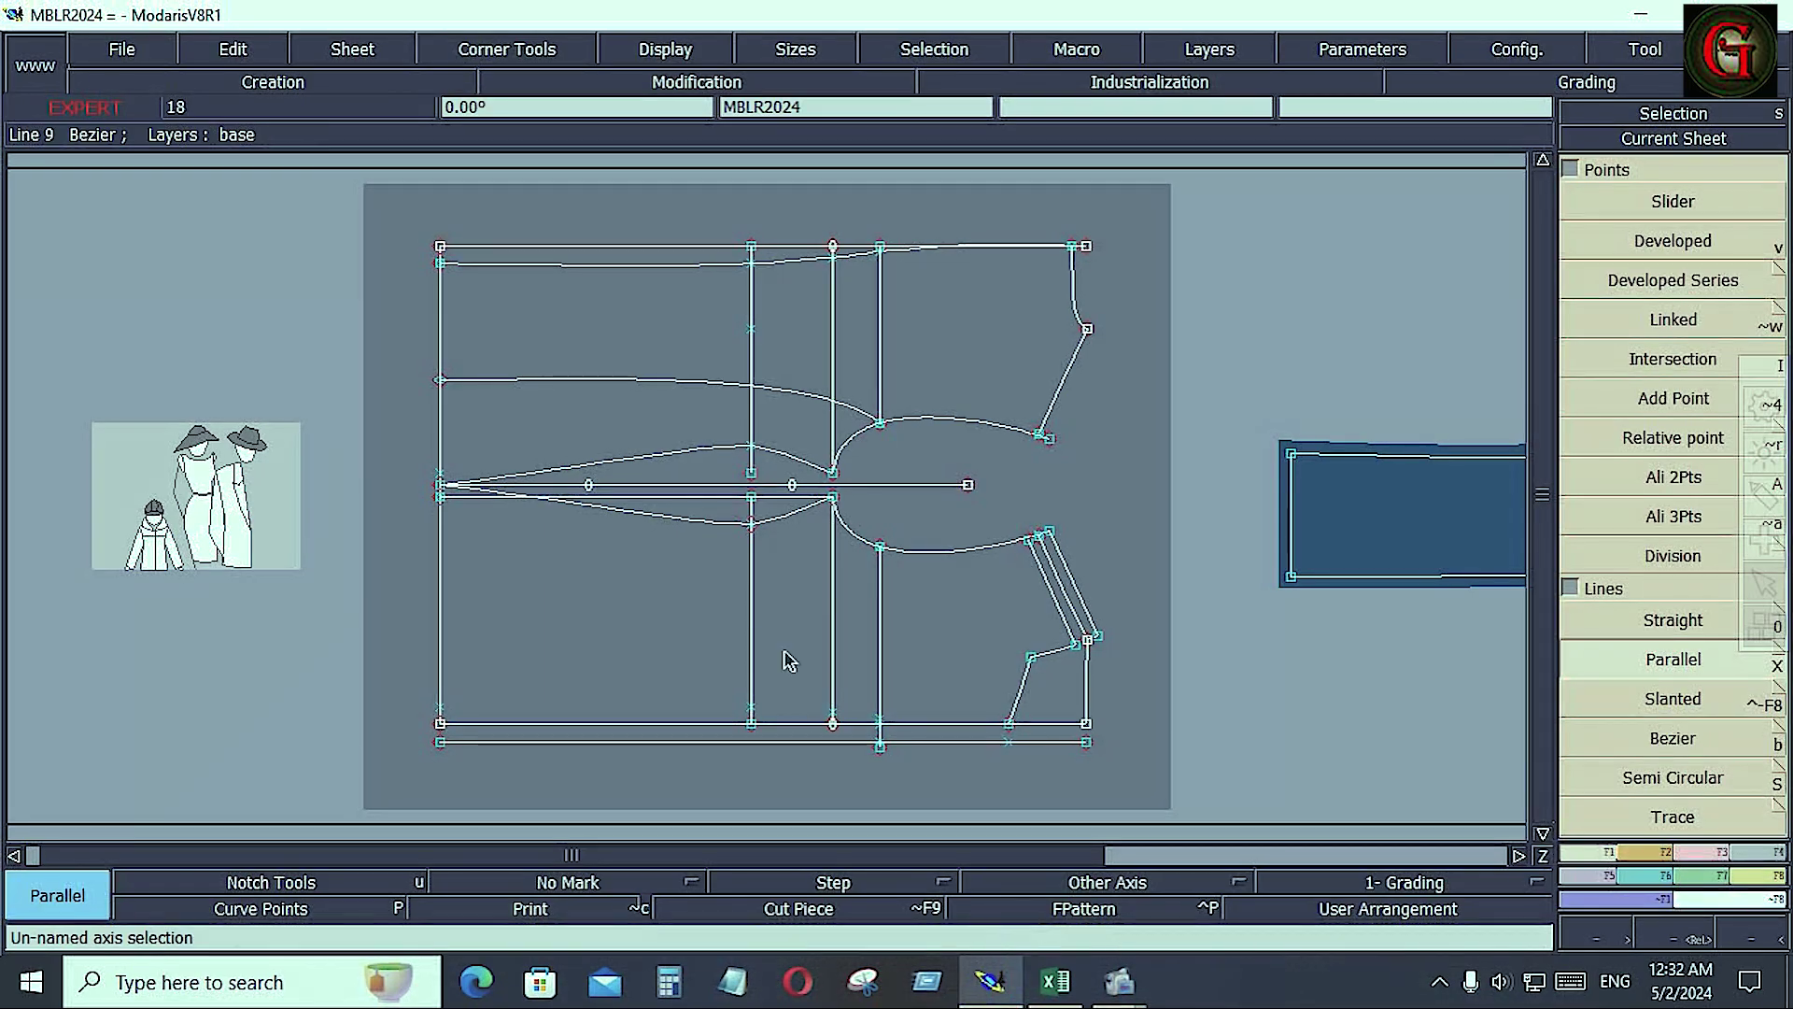
left_click(1056, 981)
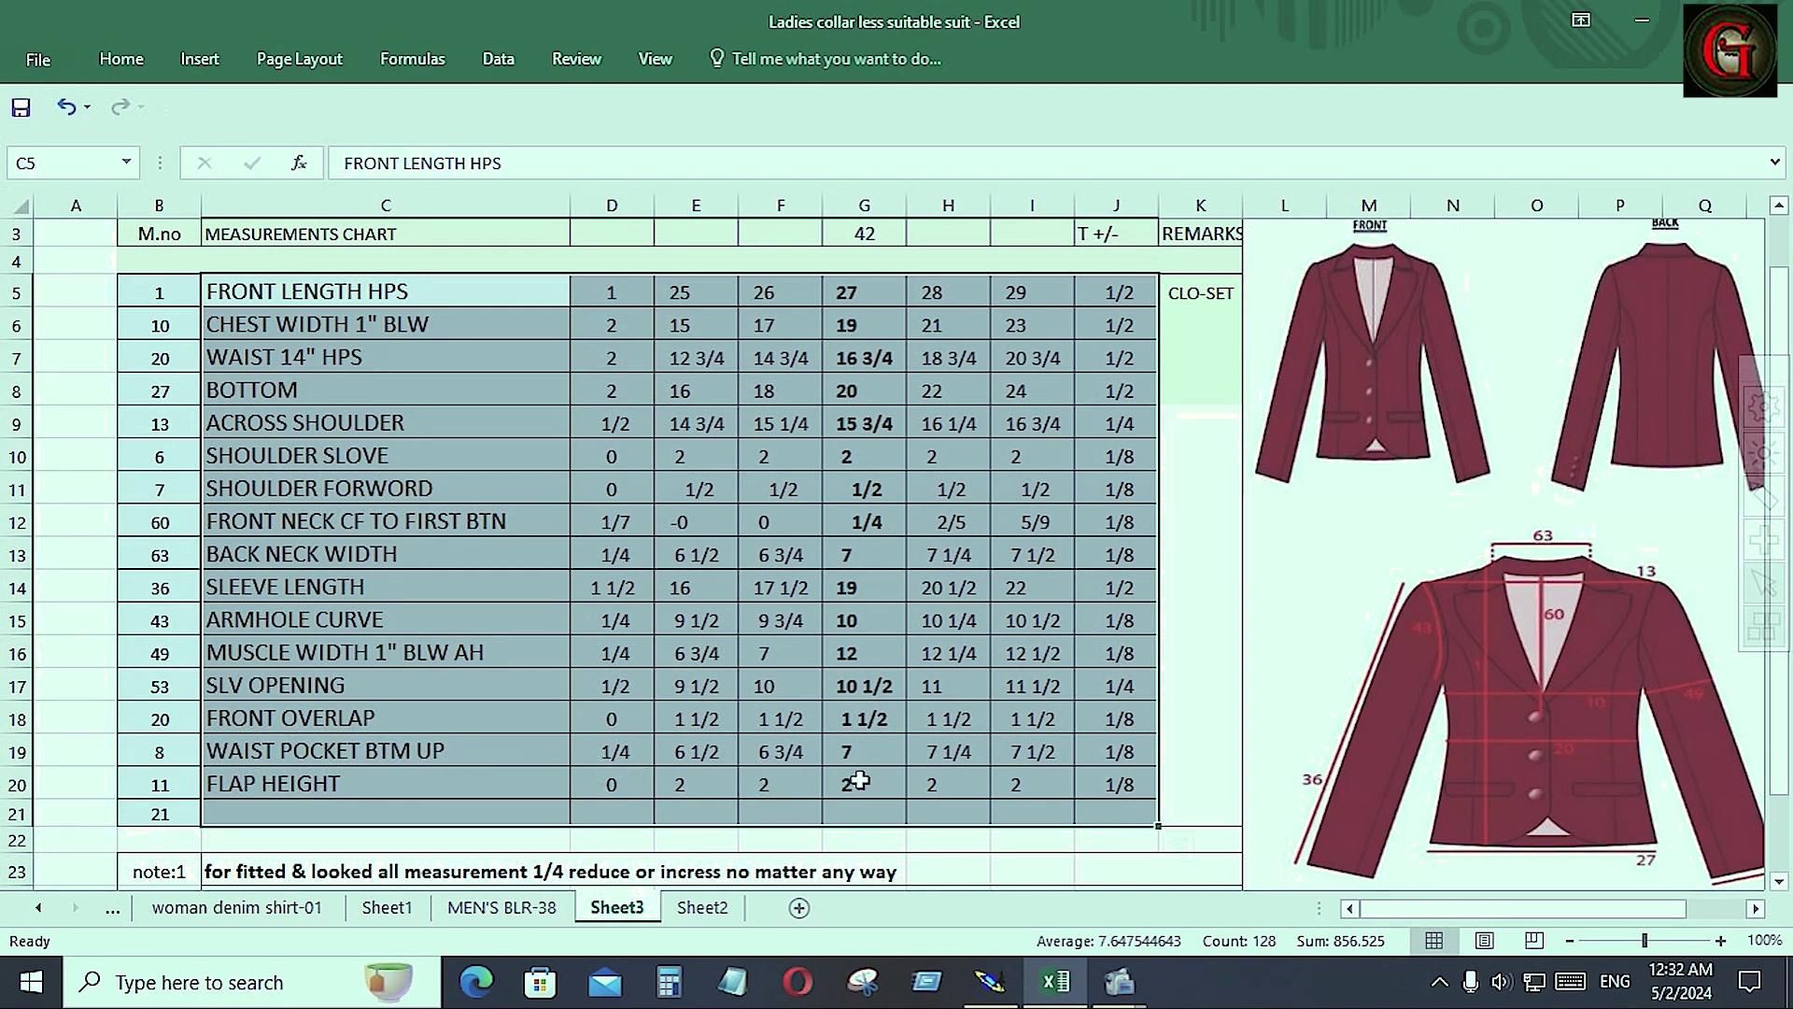
left_click(990, 981)
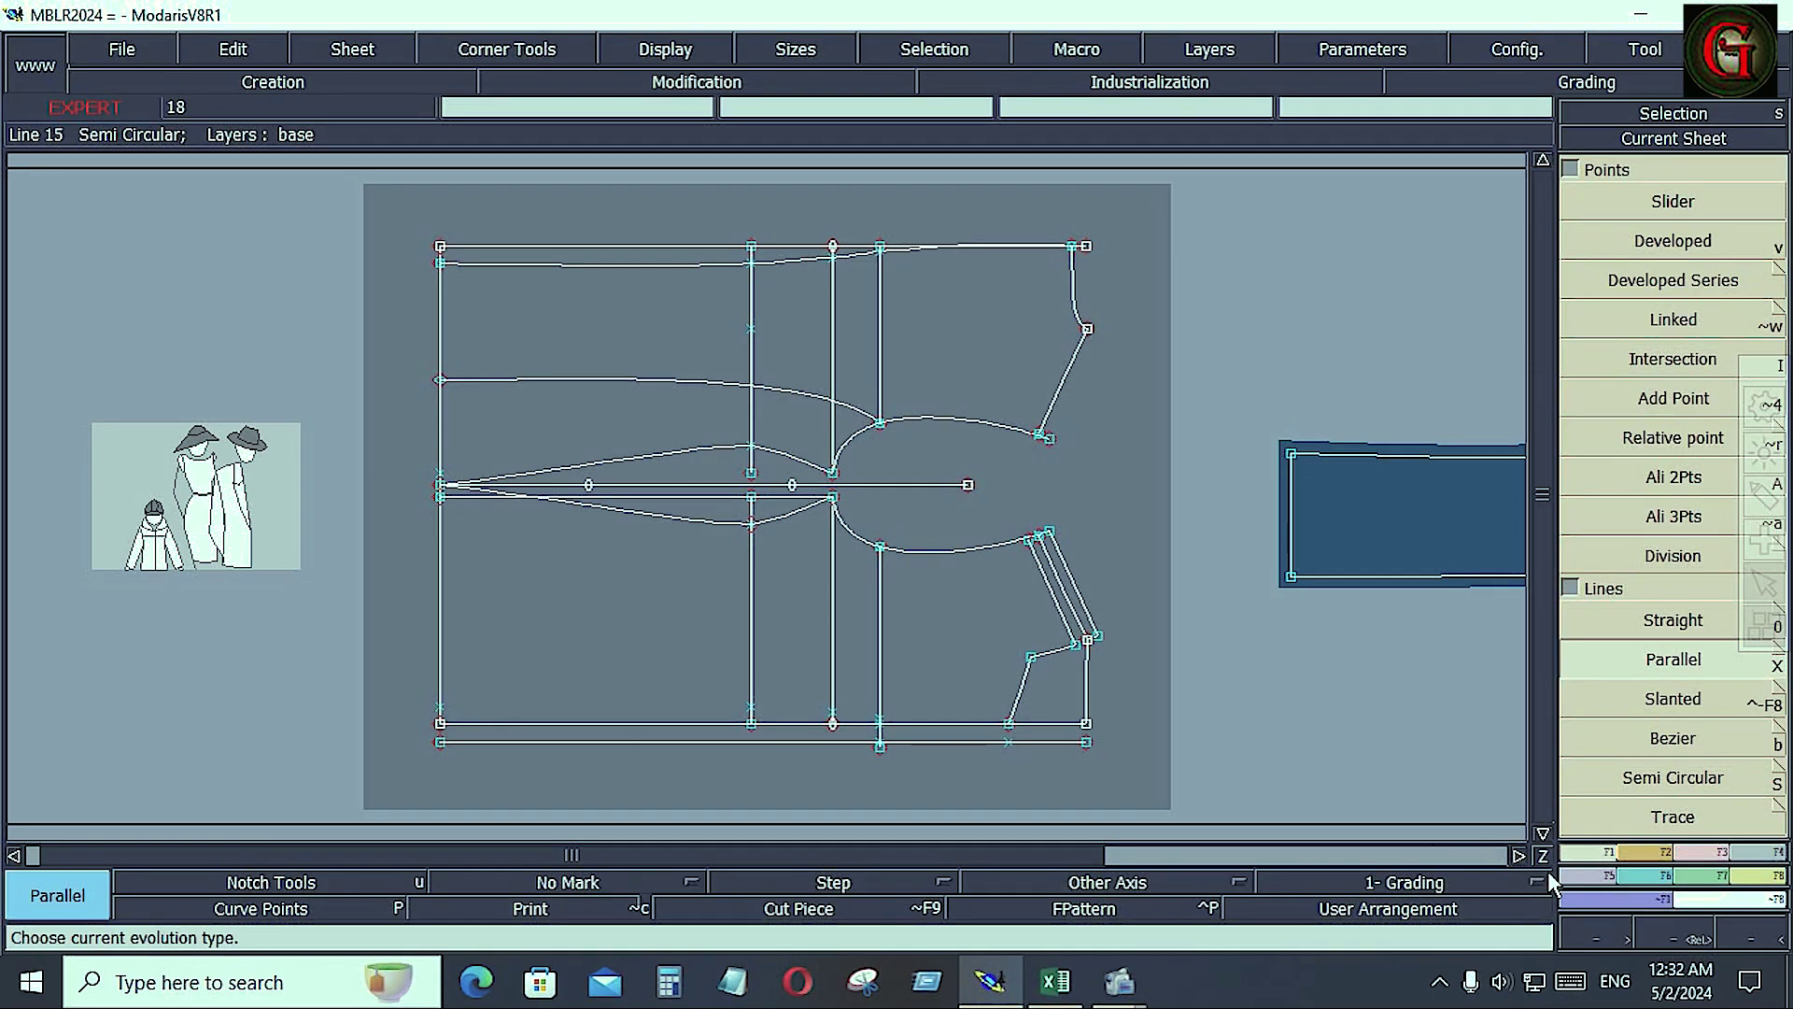
left_click(1673, 665)
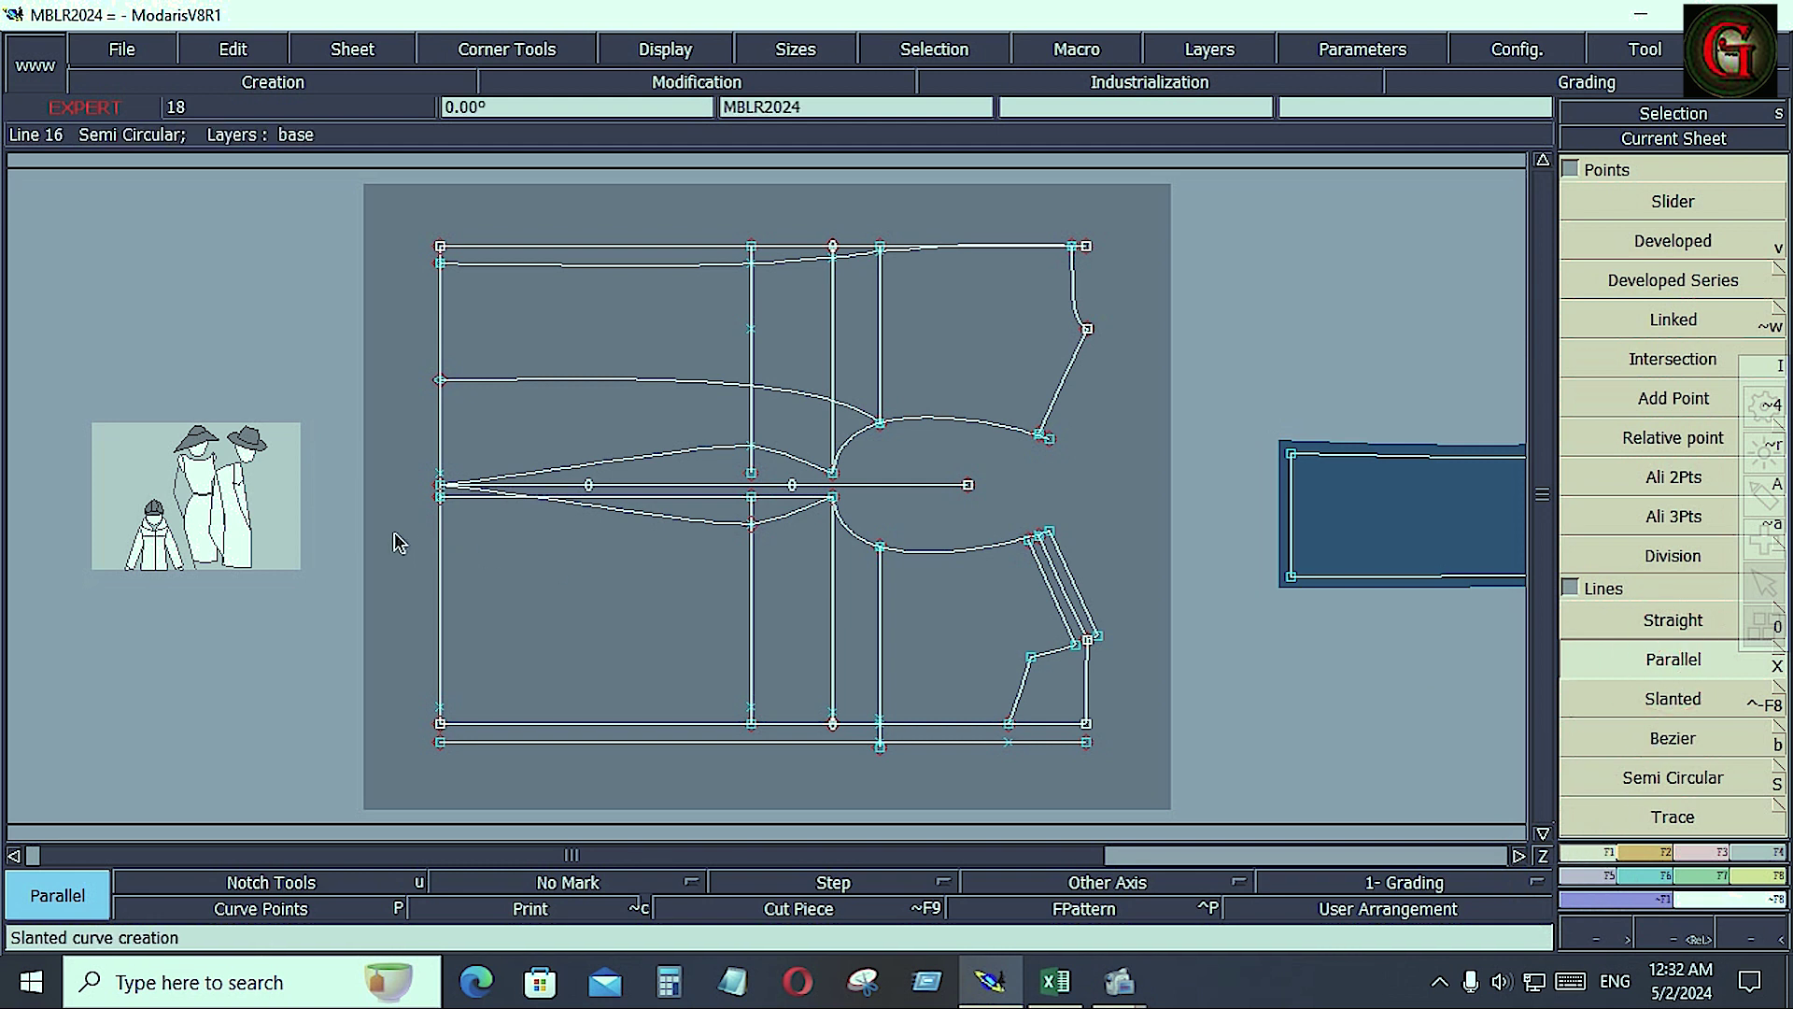
left_click(445, 580)
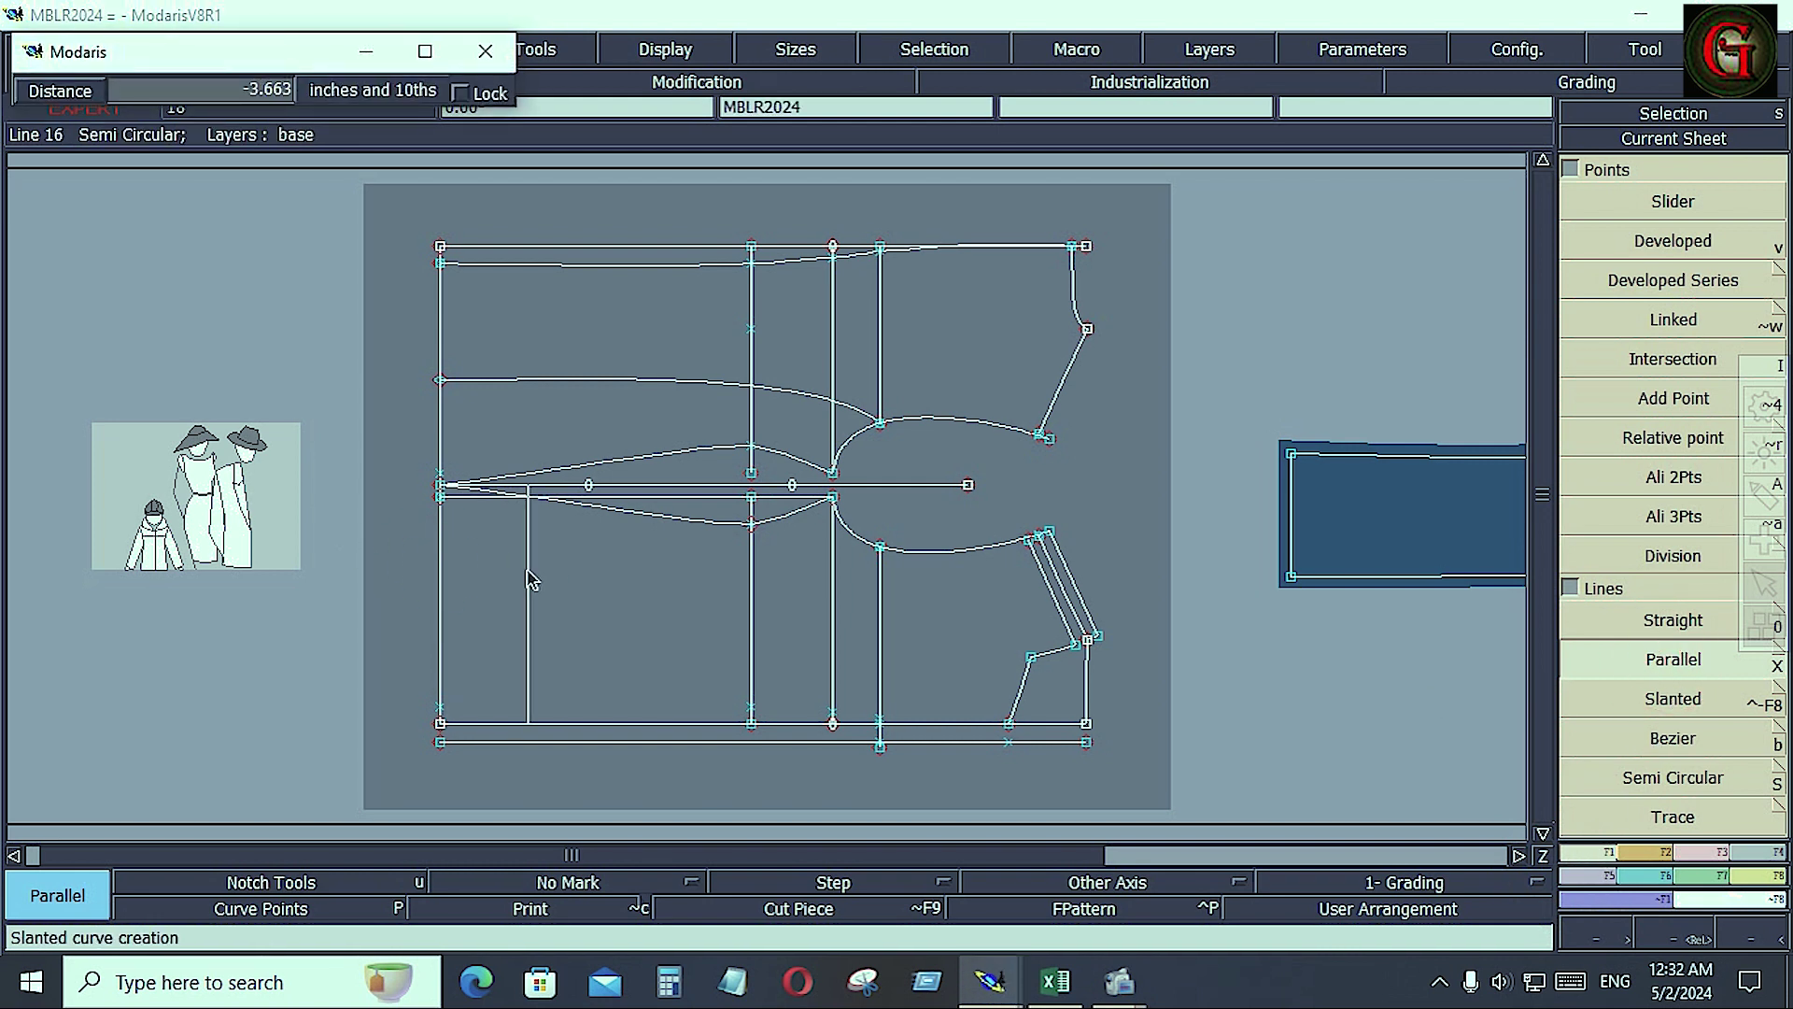
key("Down")
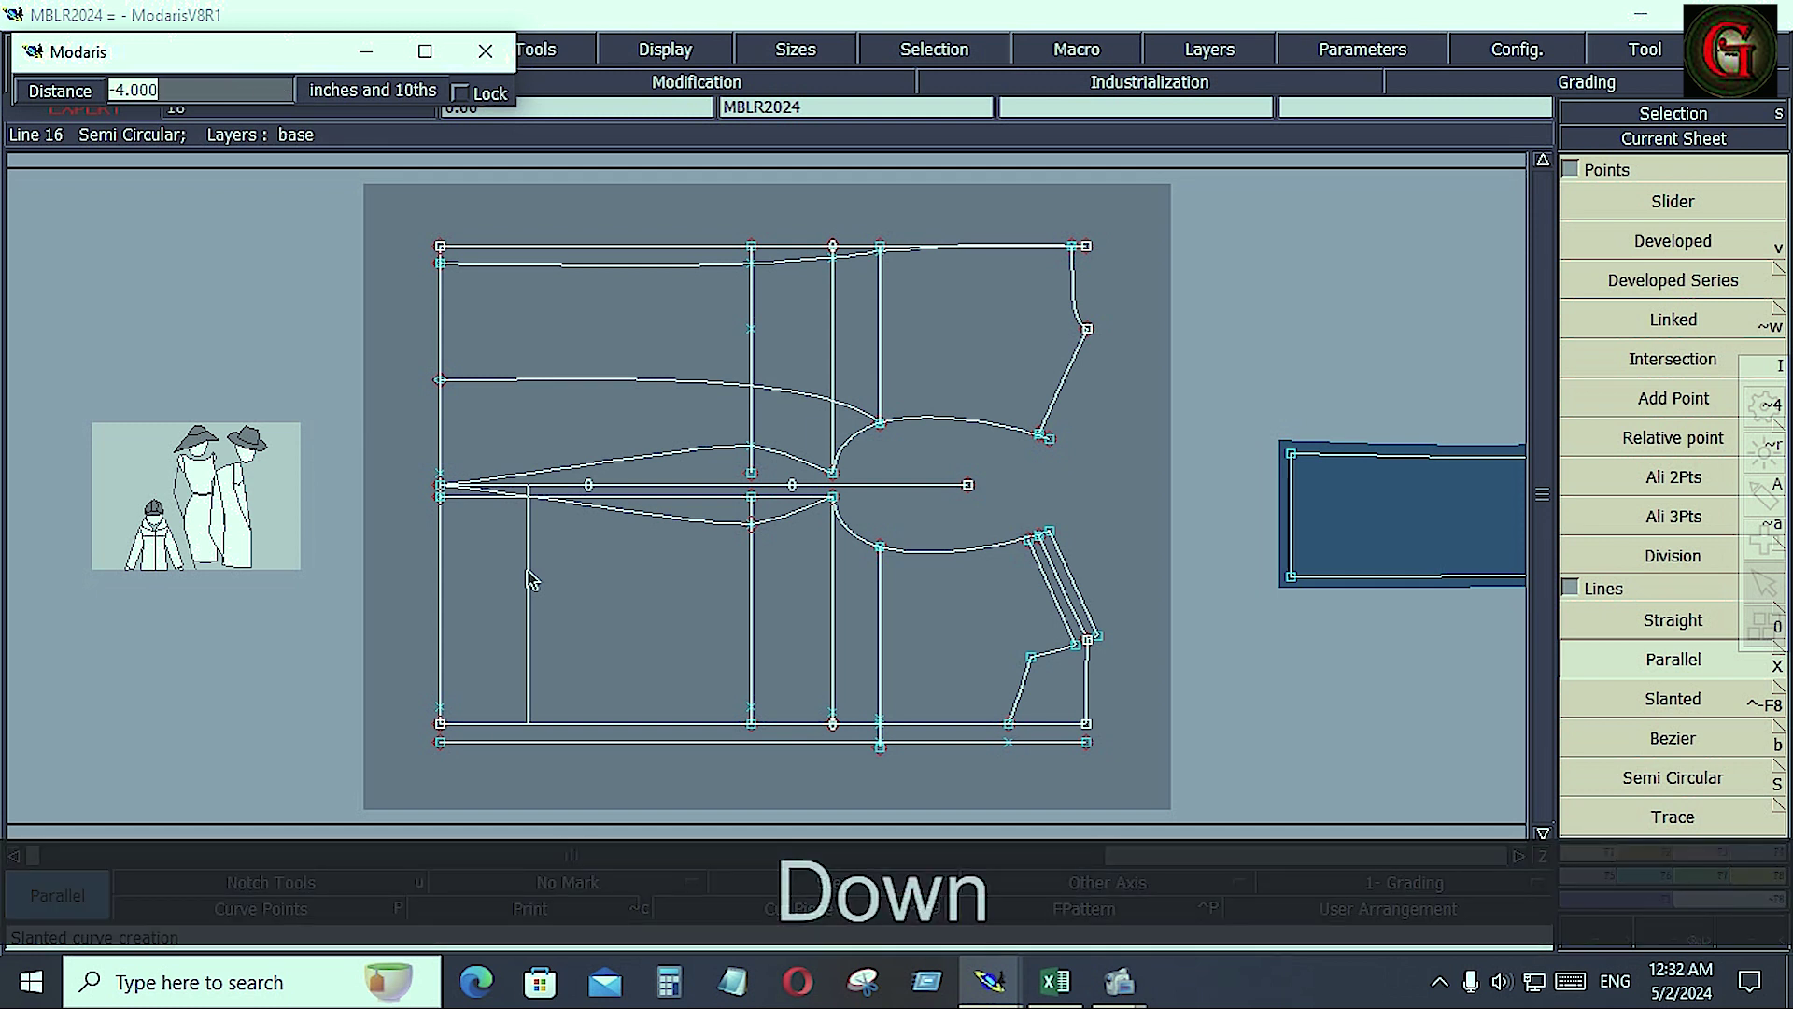
type("-7")
key("Return")
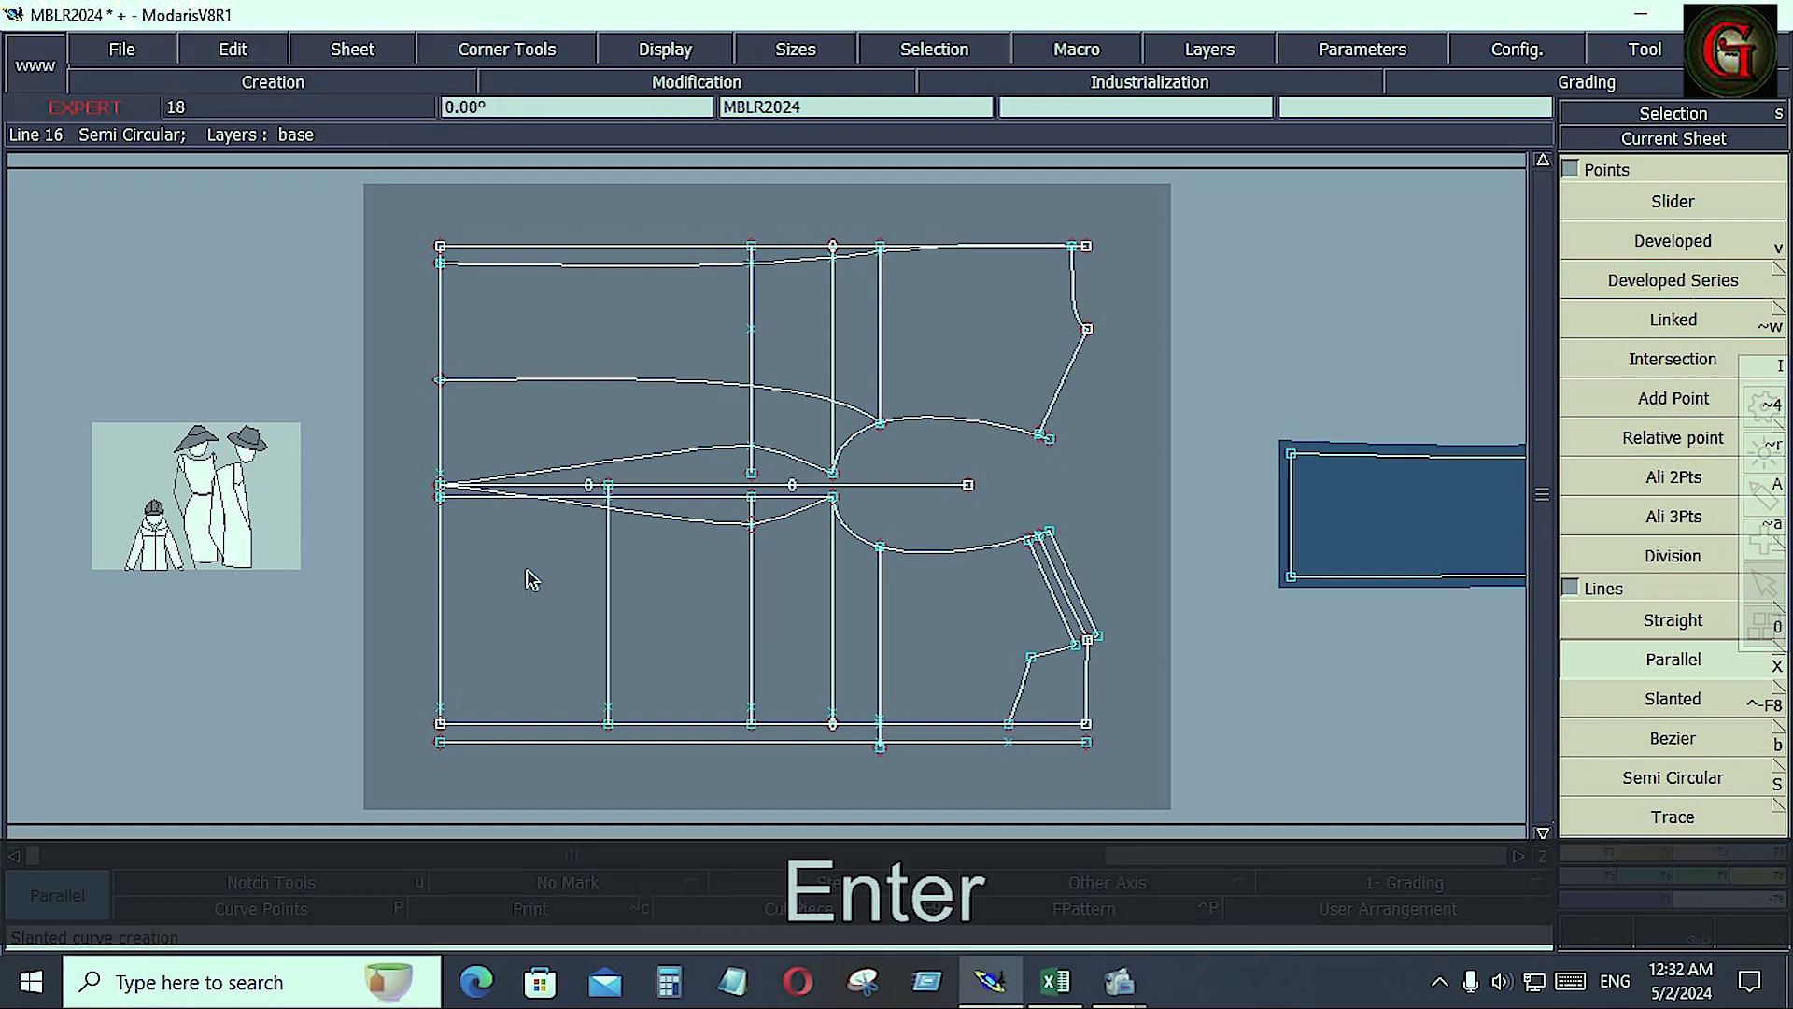
Check the pocket in the Excel sketch and create a parallel of the pocket line 0.75 inches toward the chest in Modaris
left_click(1055, 981)
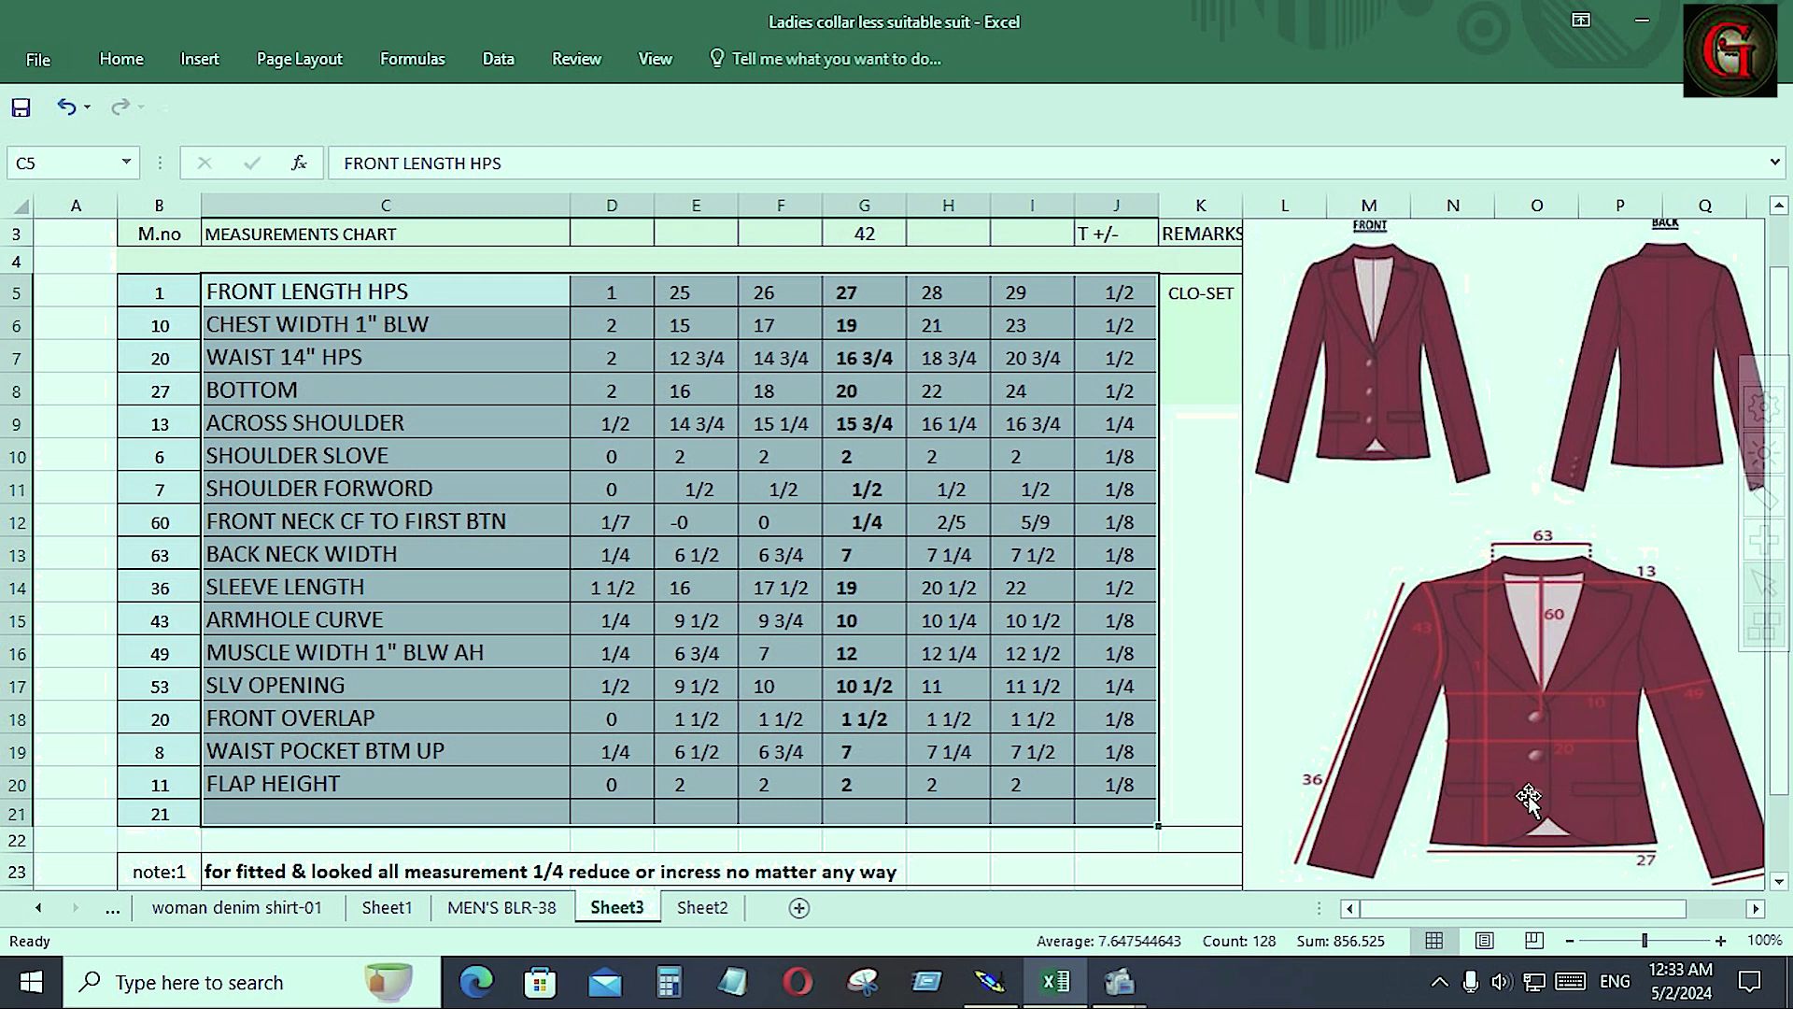
left_click(976, 998)
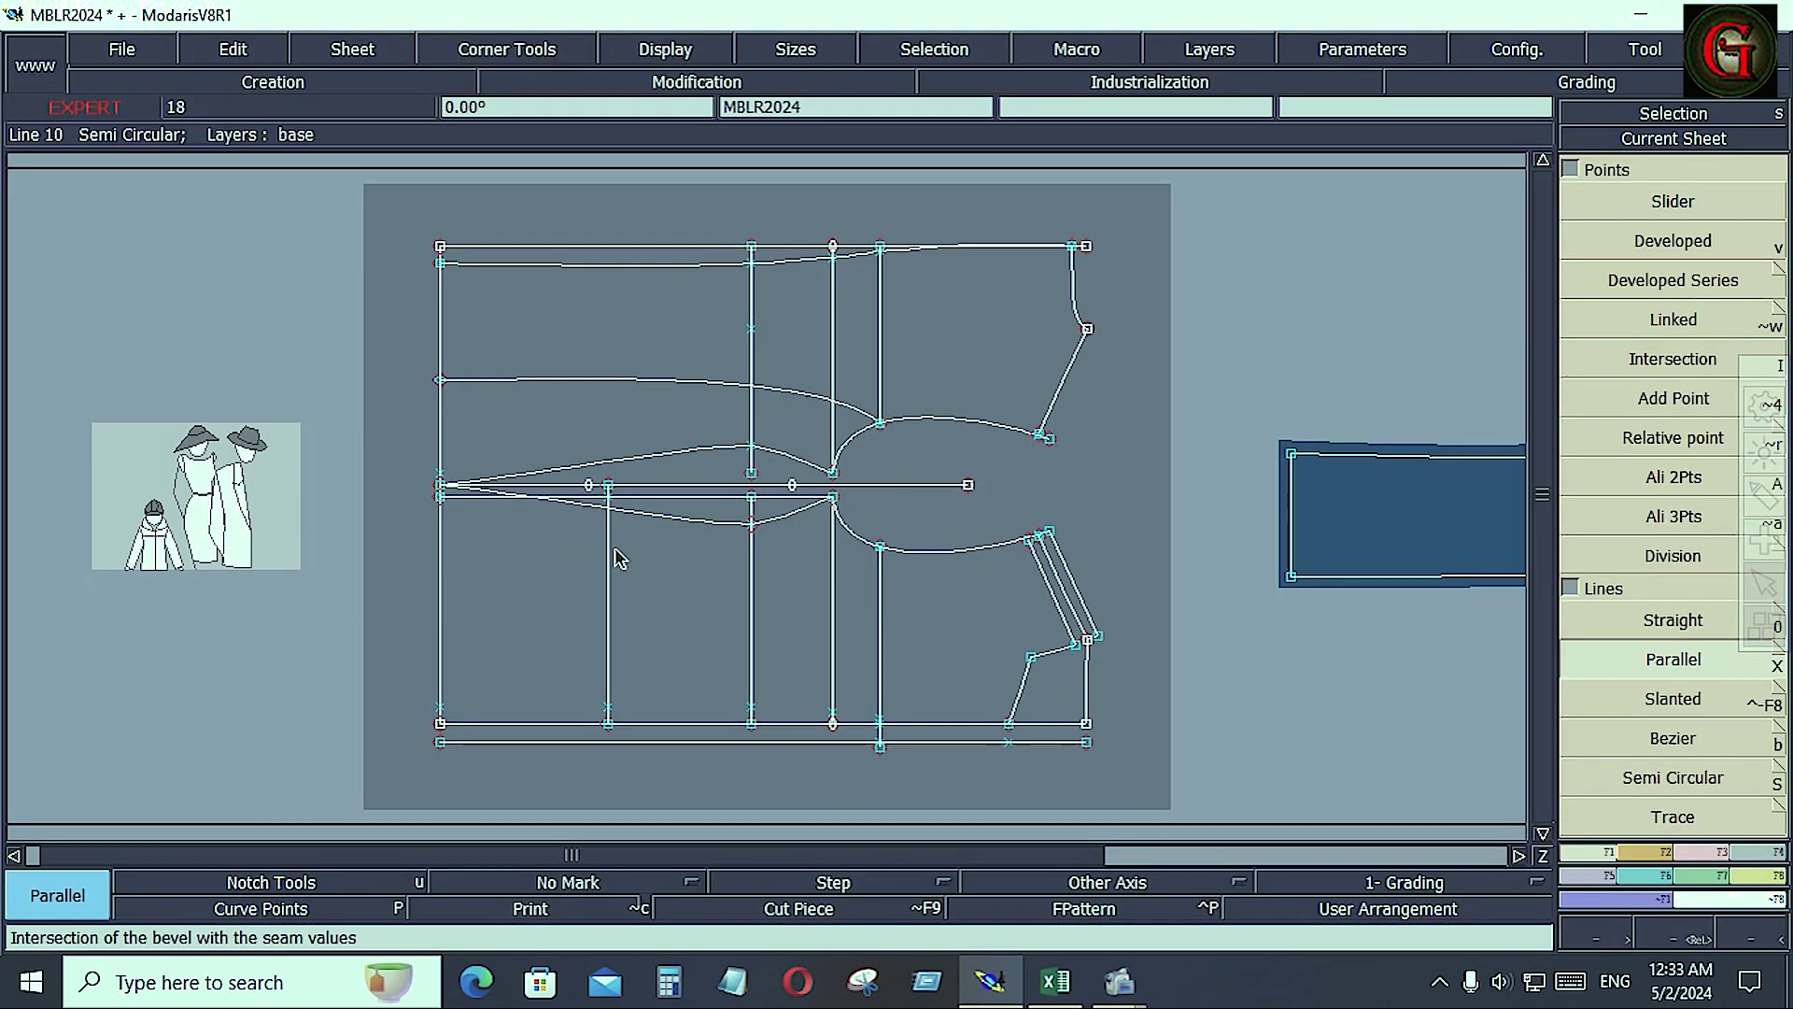
left_click(1677, 662)
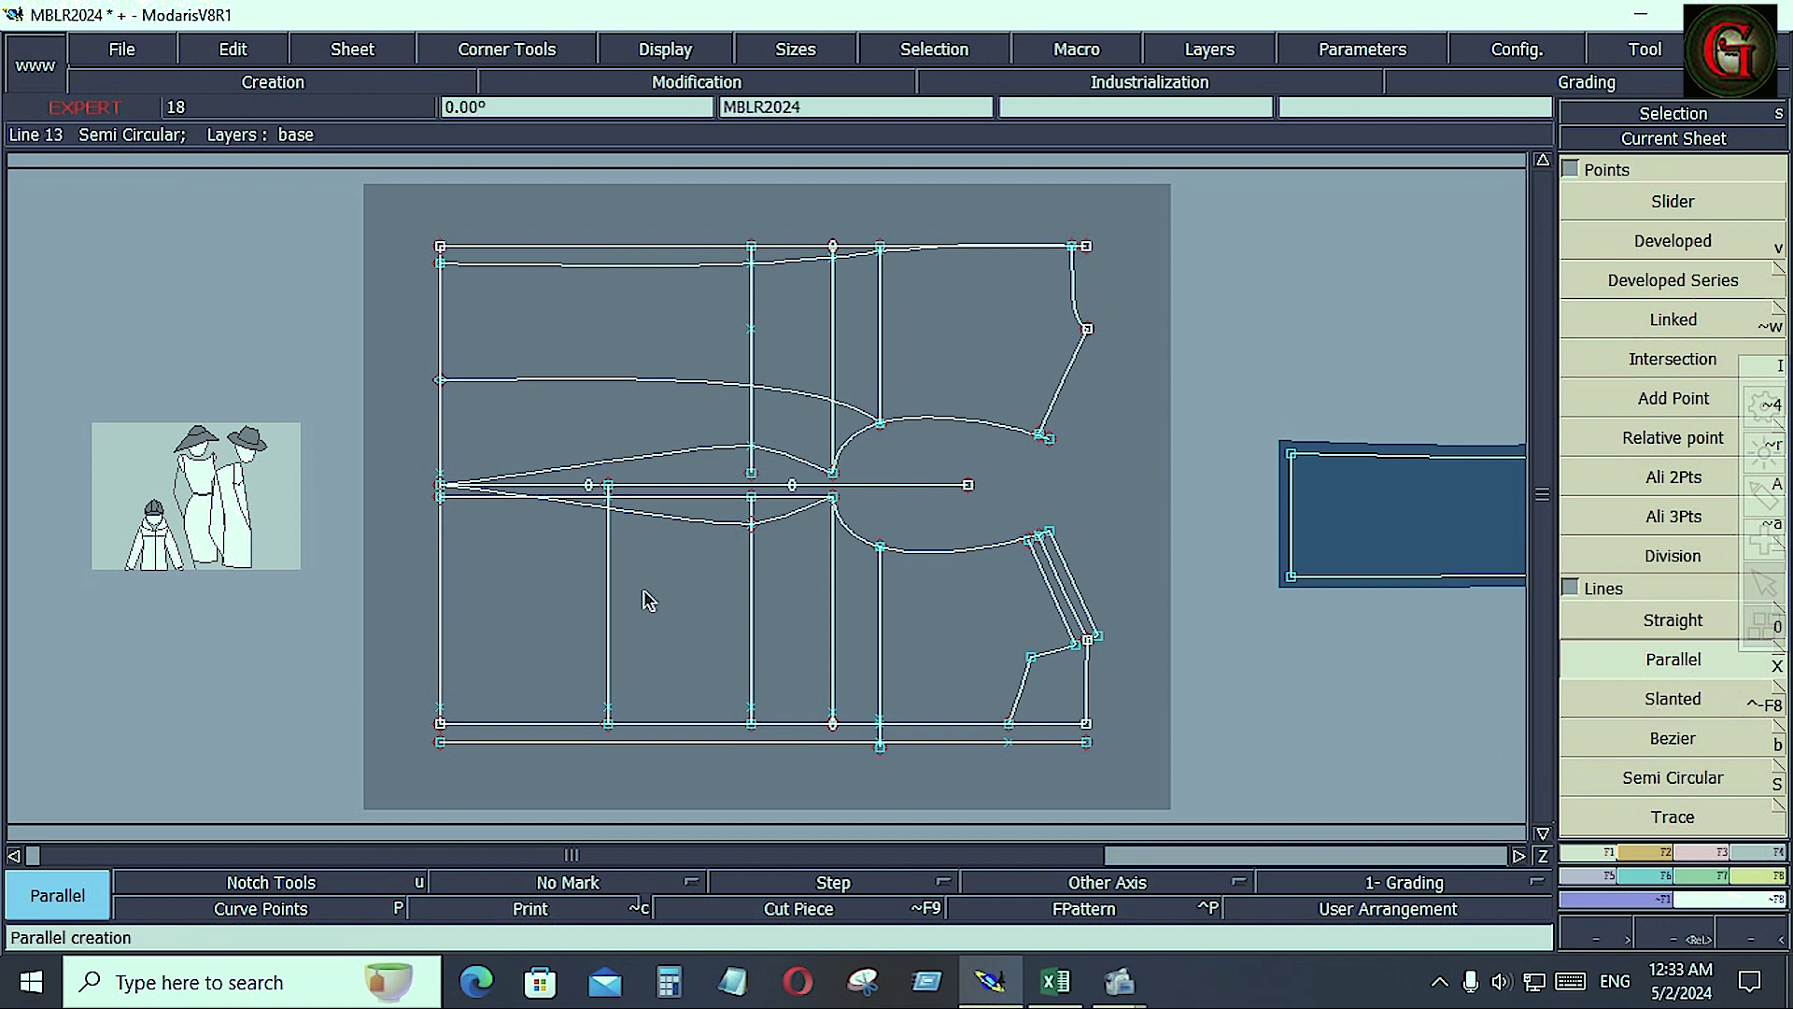
left_click(609, 597)
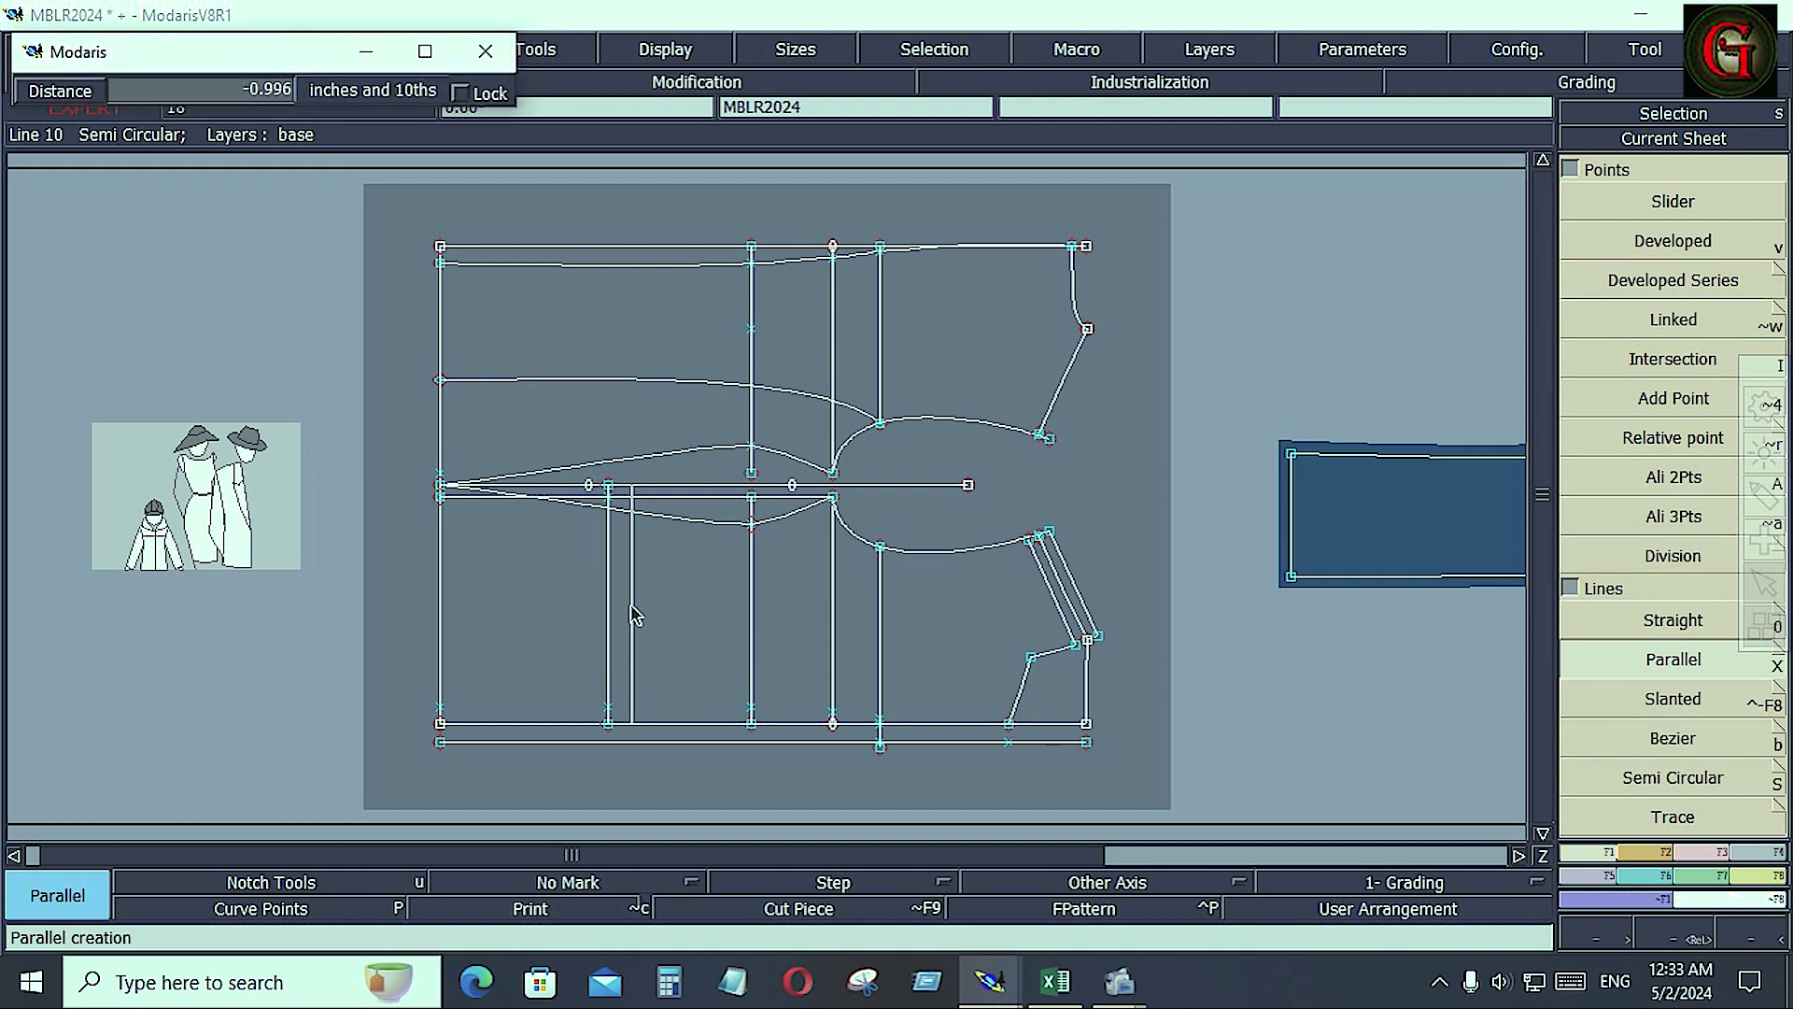
key("Down")
type("-")
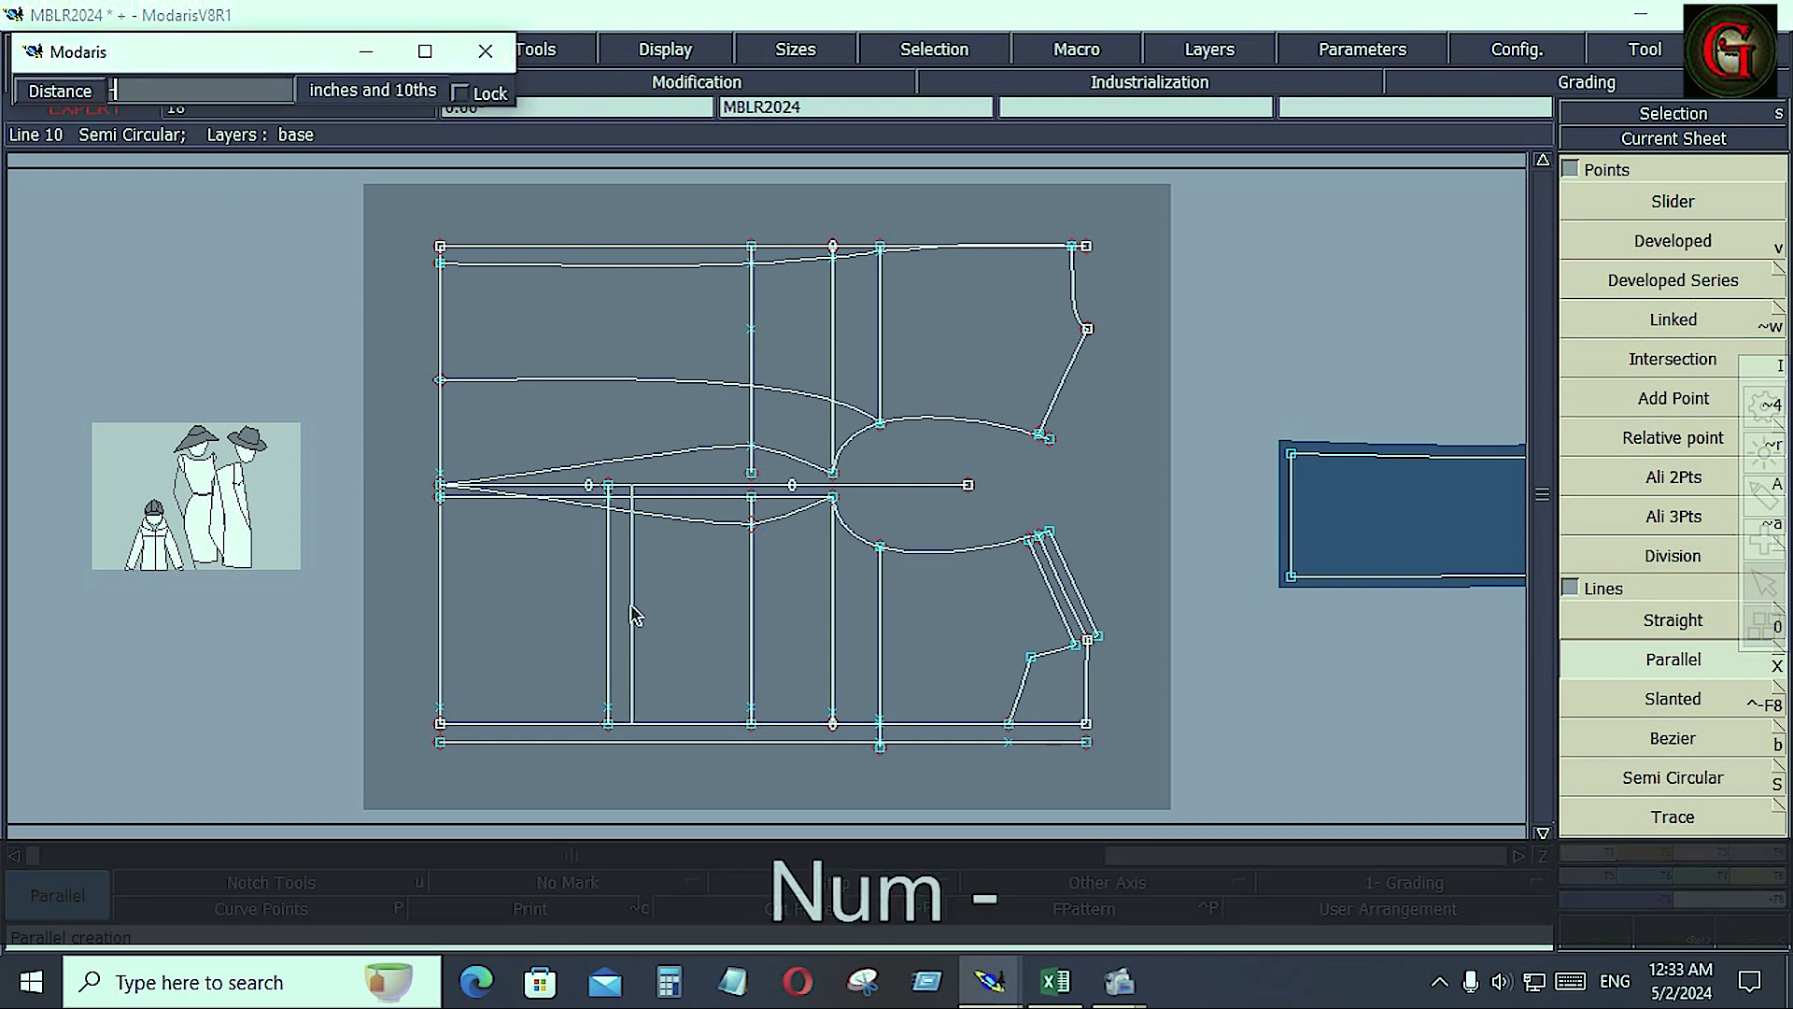
type("0.75")
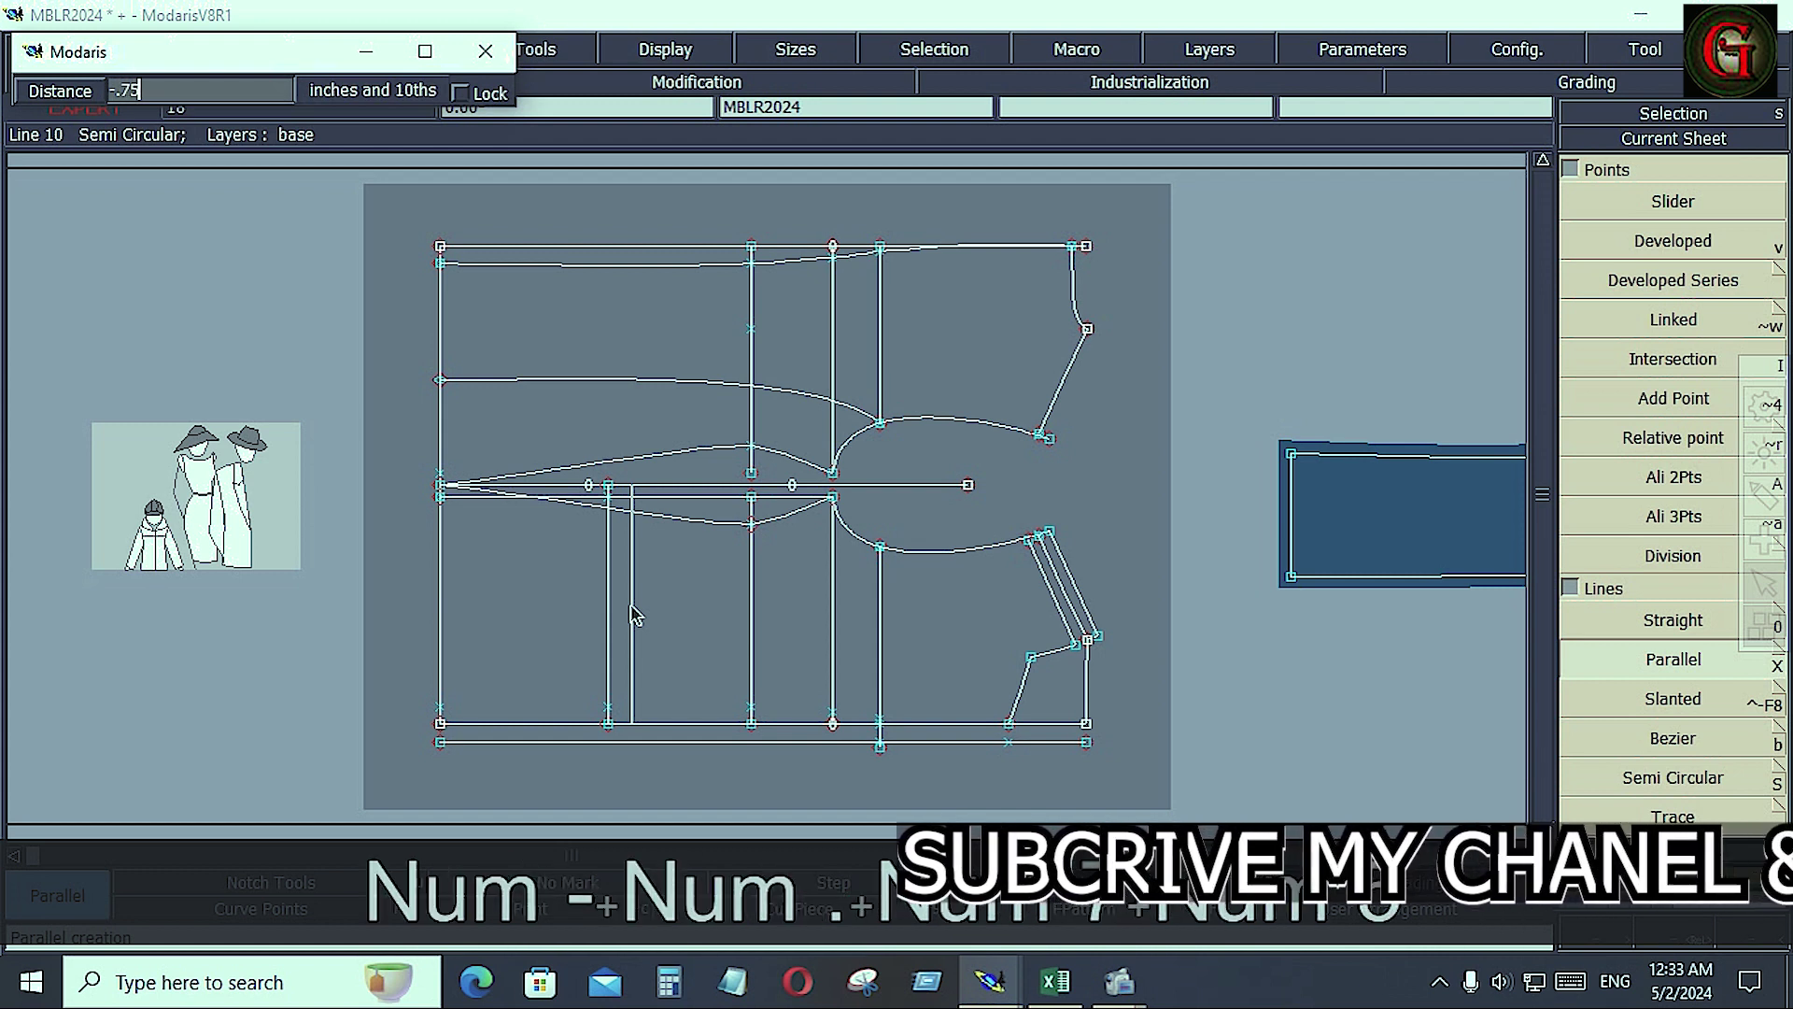
key("Return")
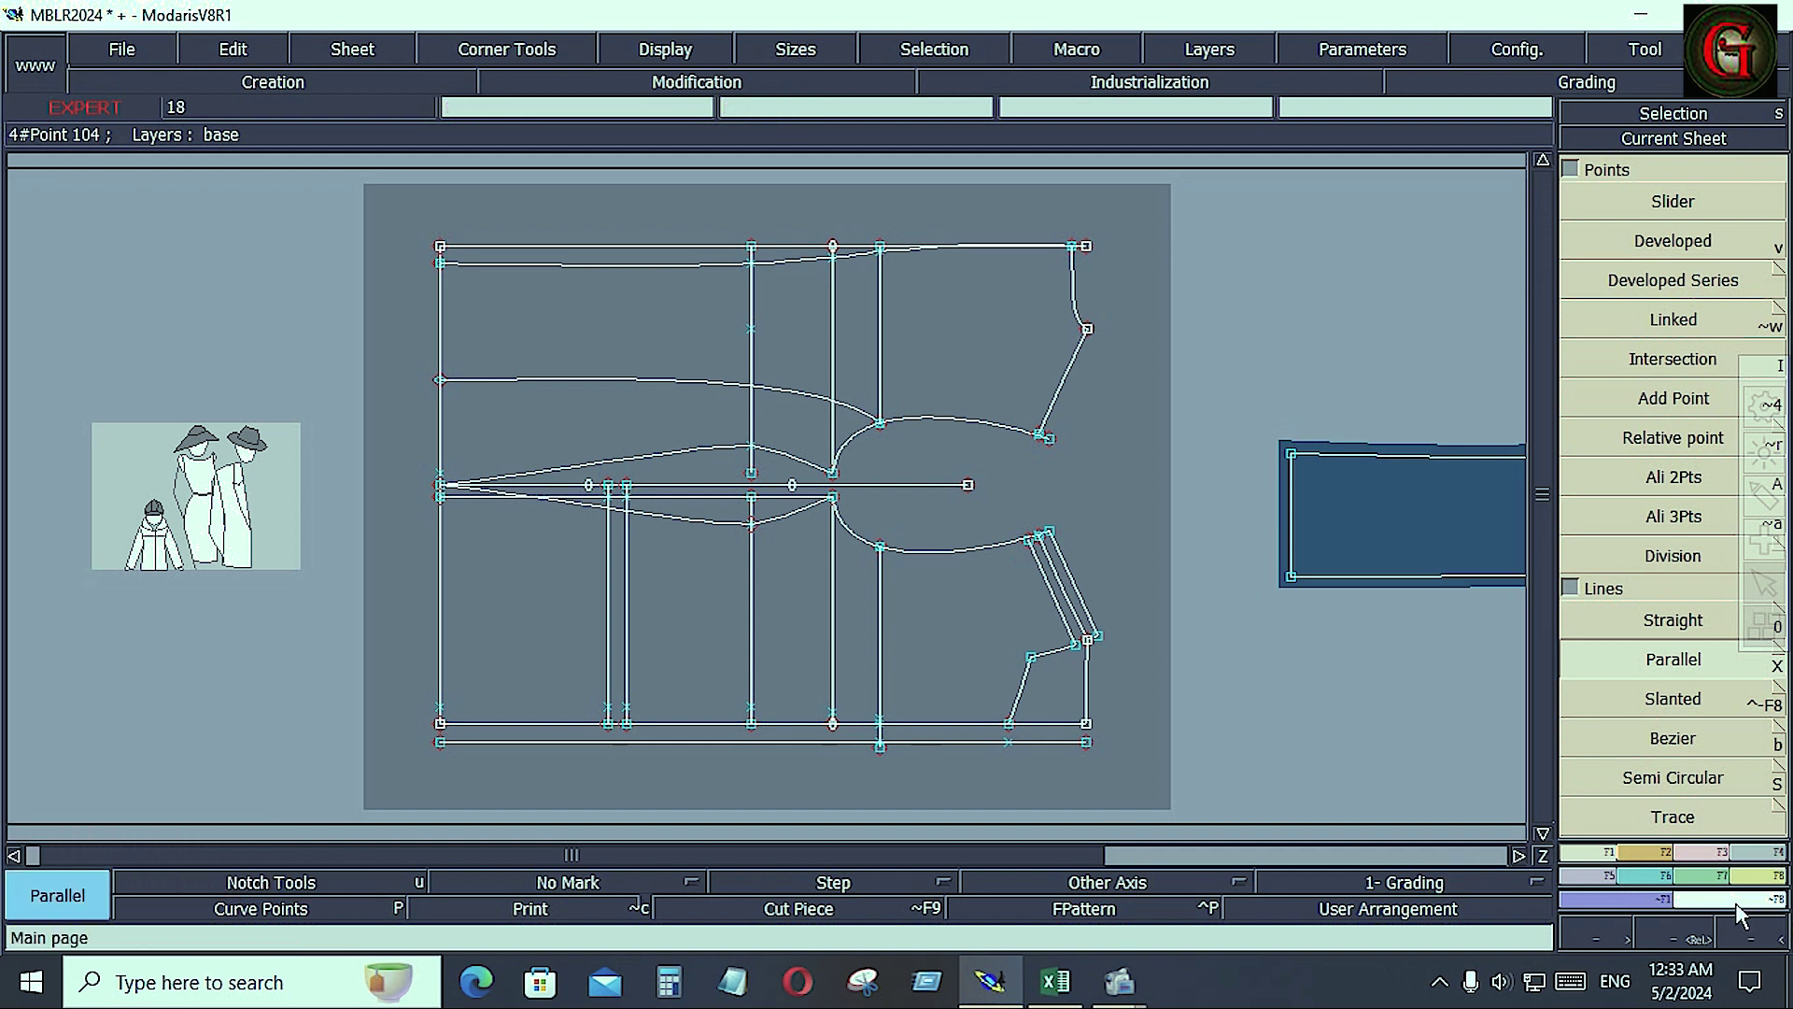
Extend the waist pocket line to the front overlap edge and delete the leftover points on the front panel's construction lines near the centre front
left_click(1773, 854)
left_click(1623, 357)
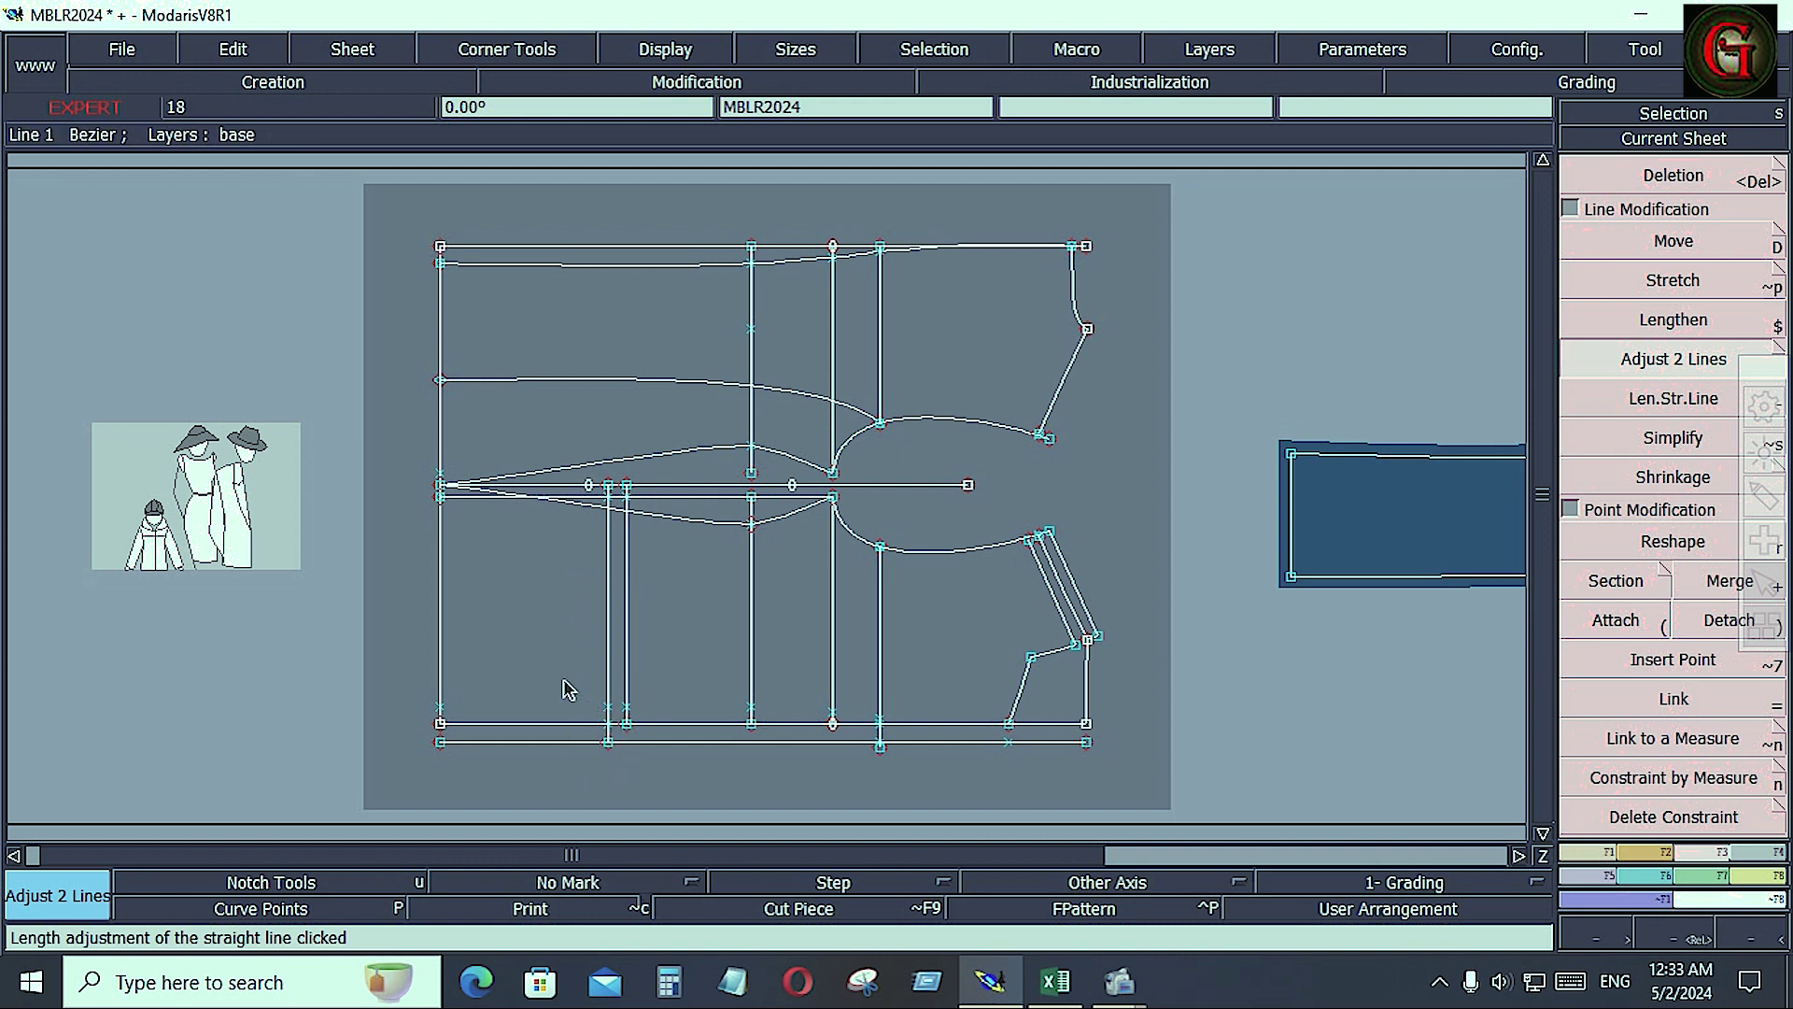
left_click_drag(563, 682, 849, 725)
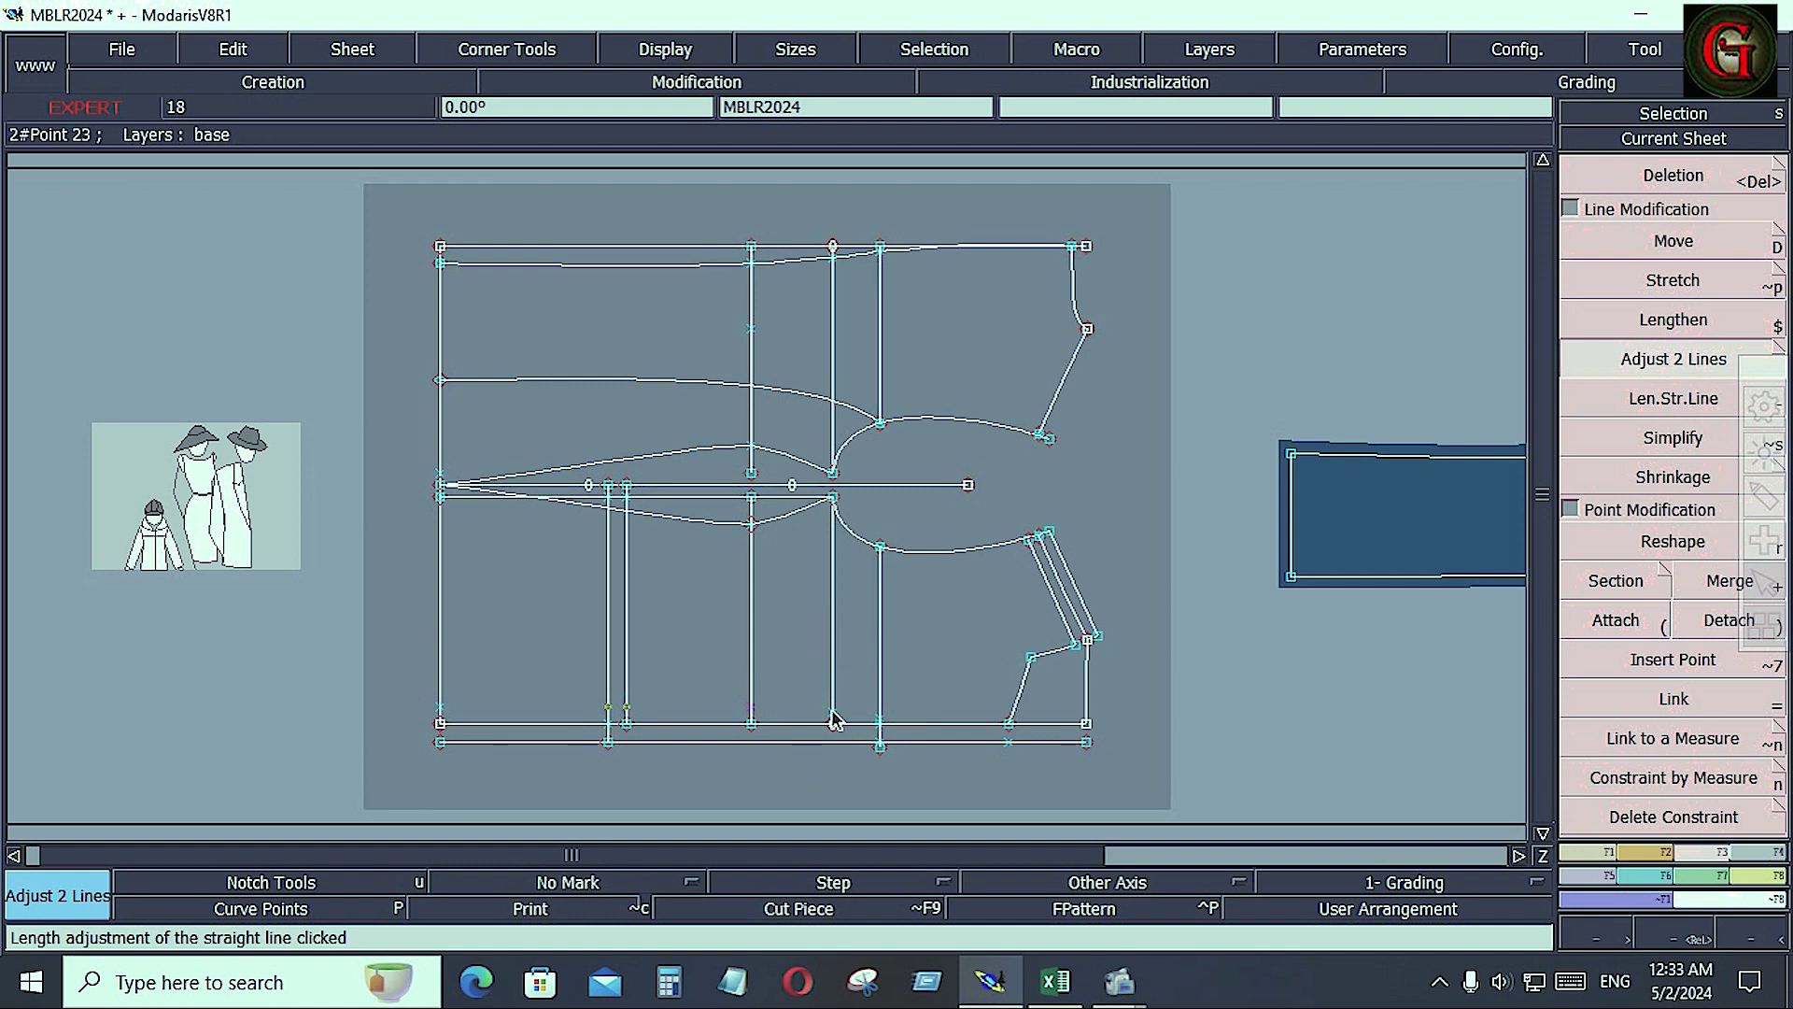
key("Delete")
left_click(740, 710)
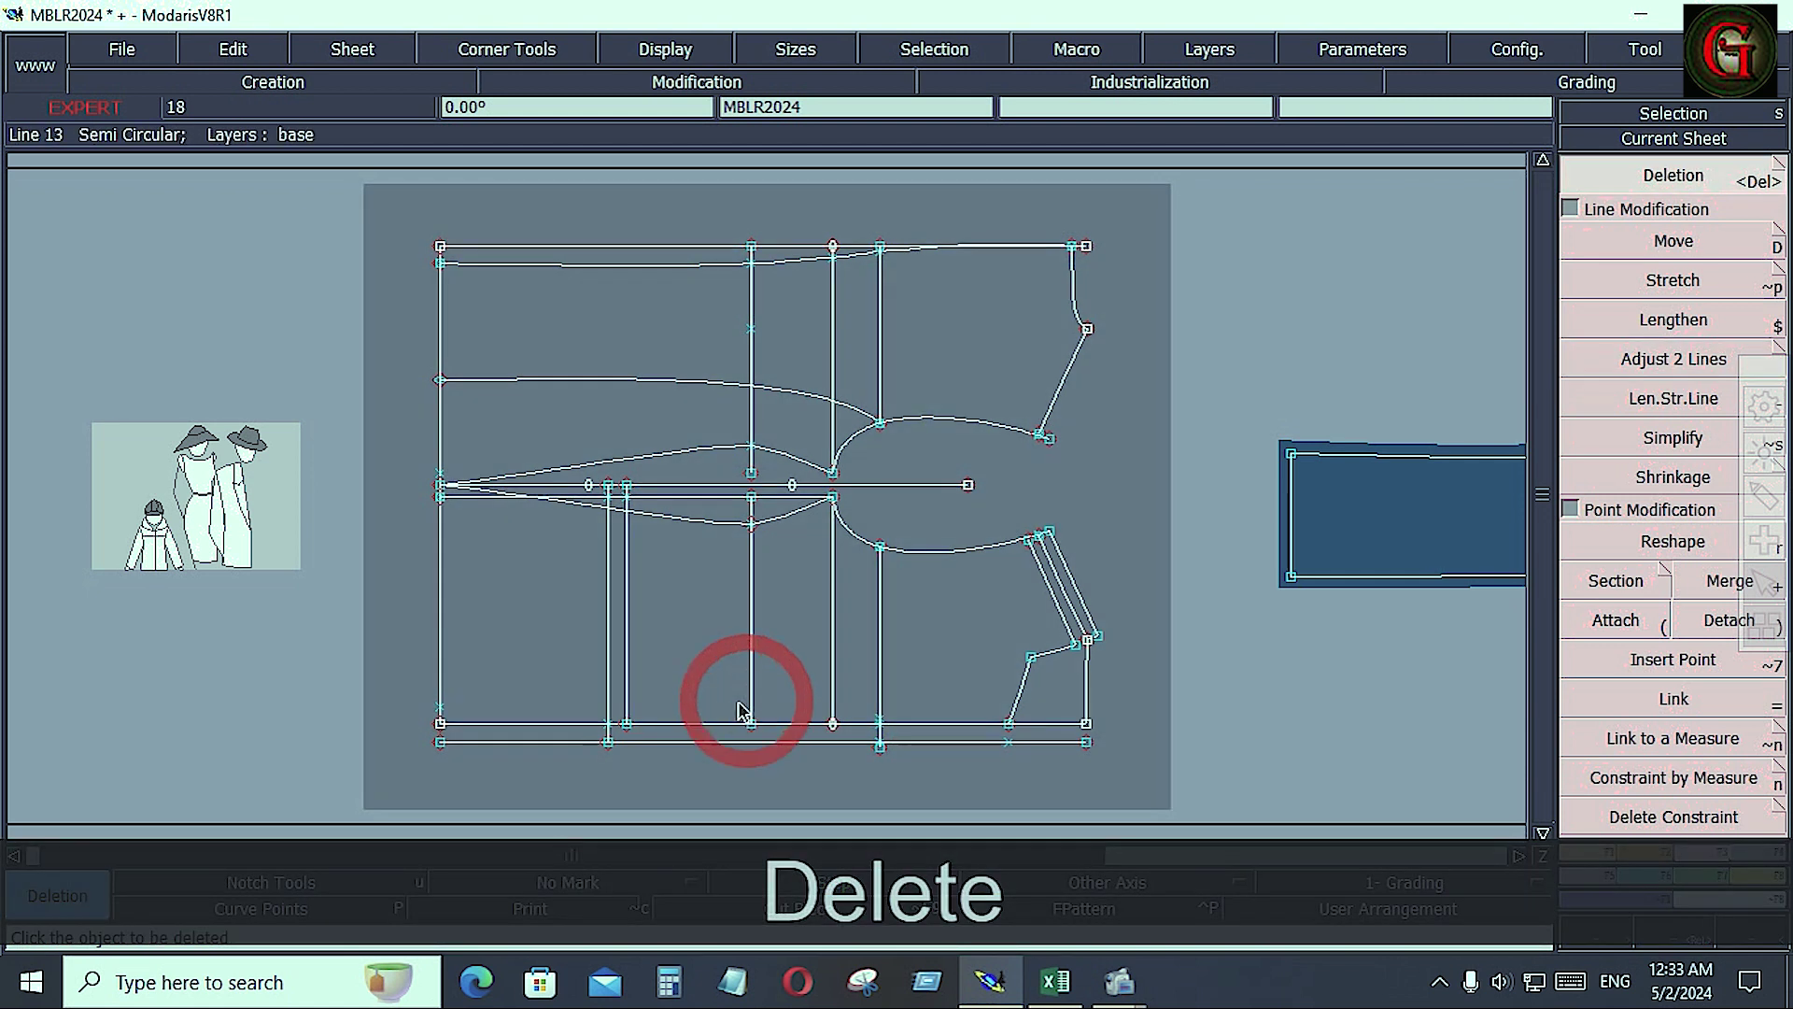
left_click(608, 737)
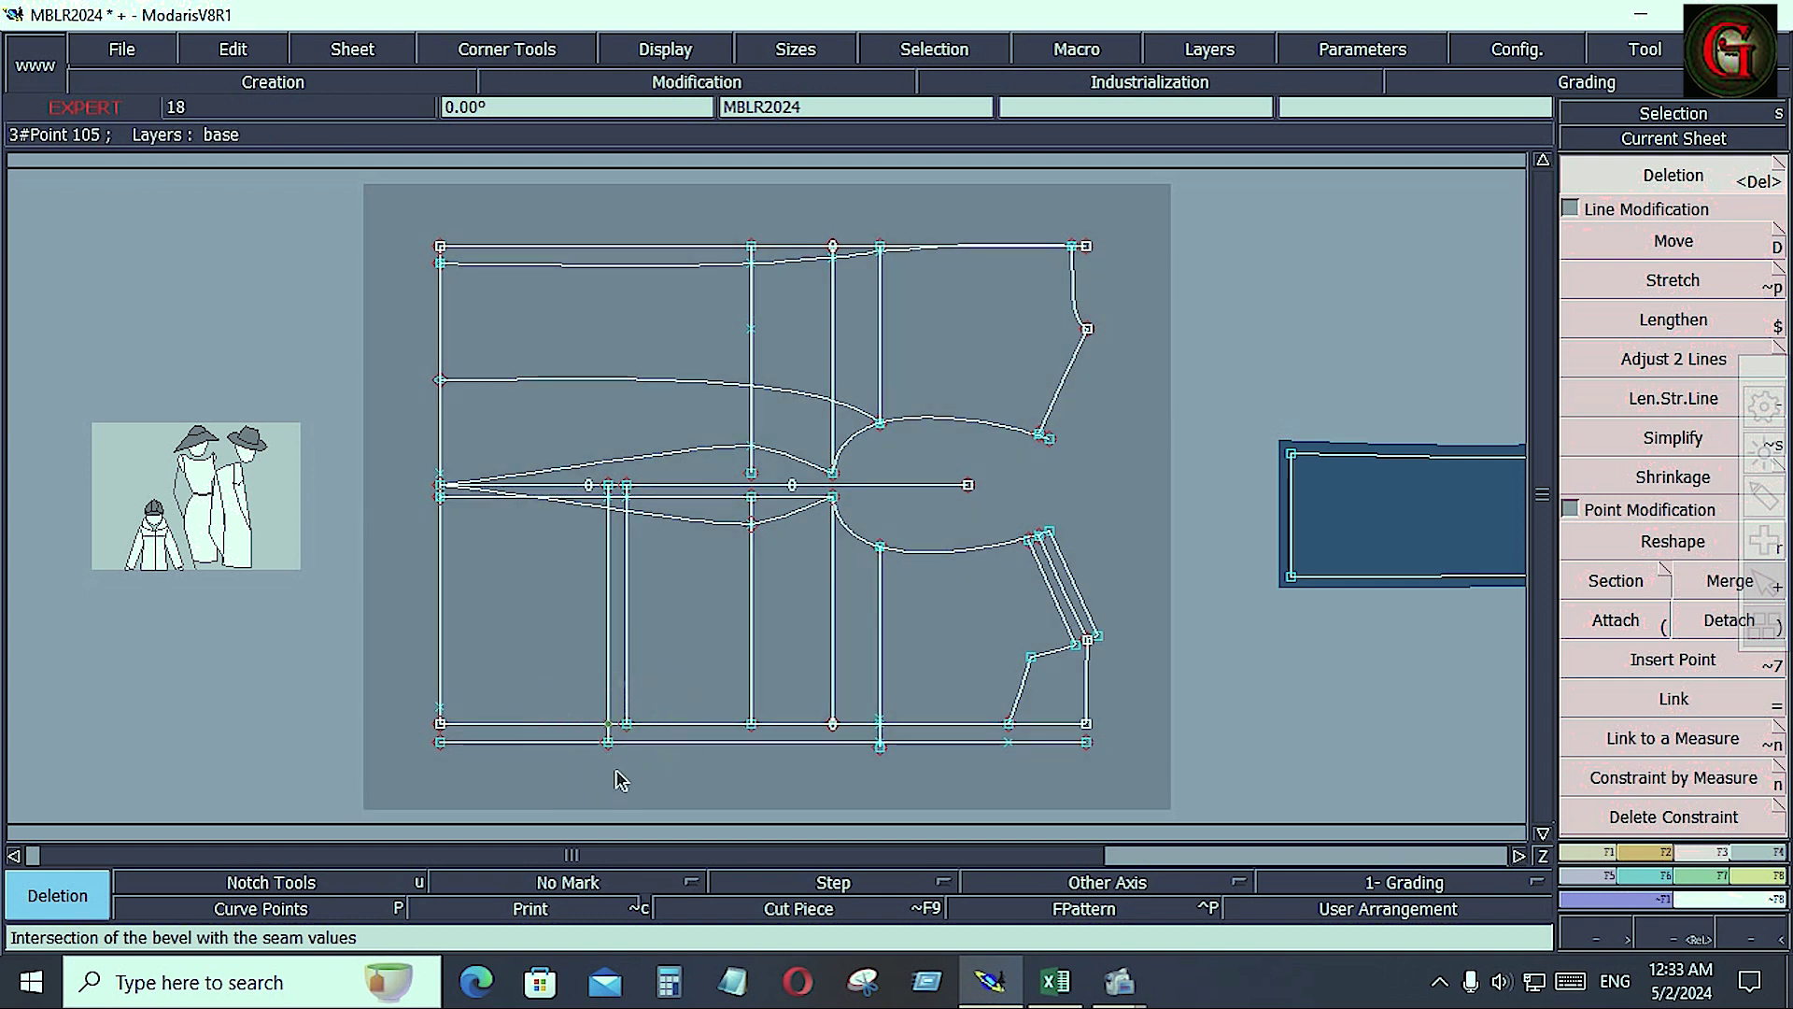
left_click(614, 747)
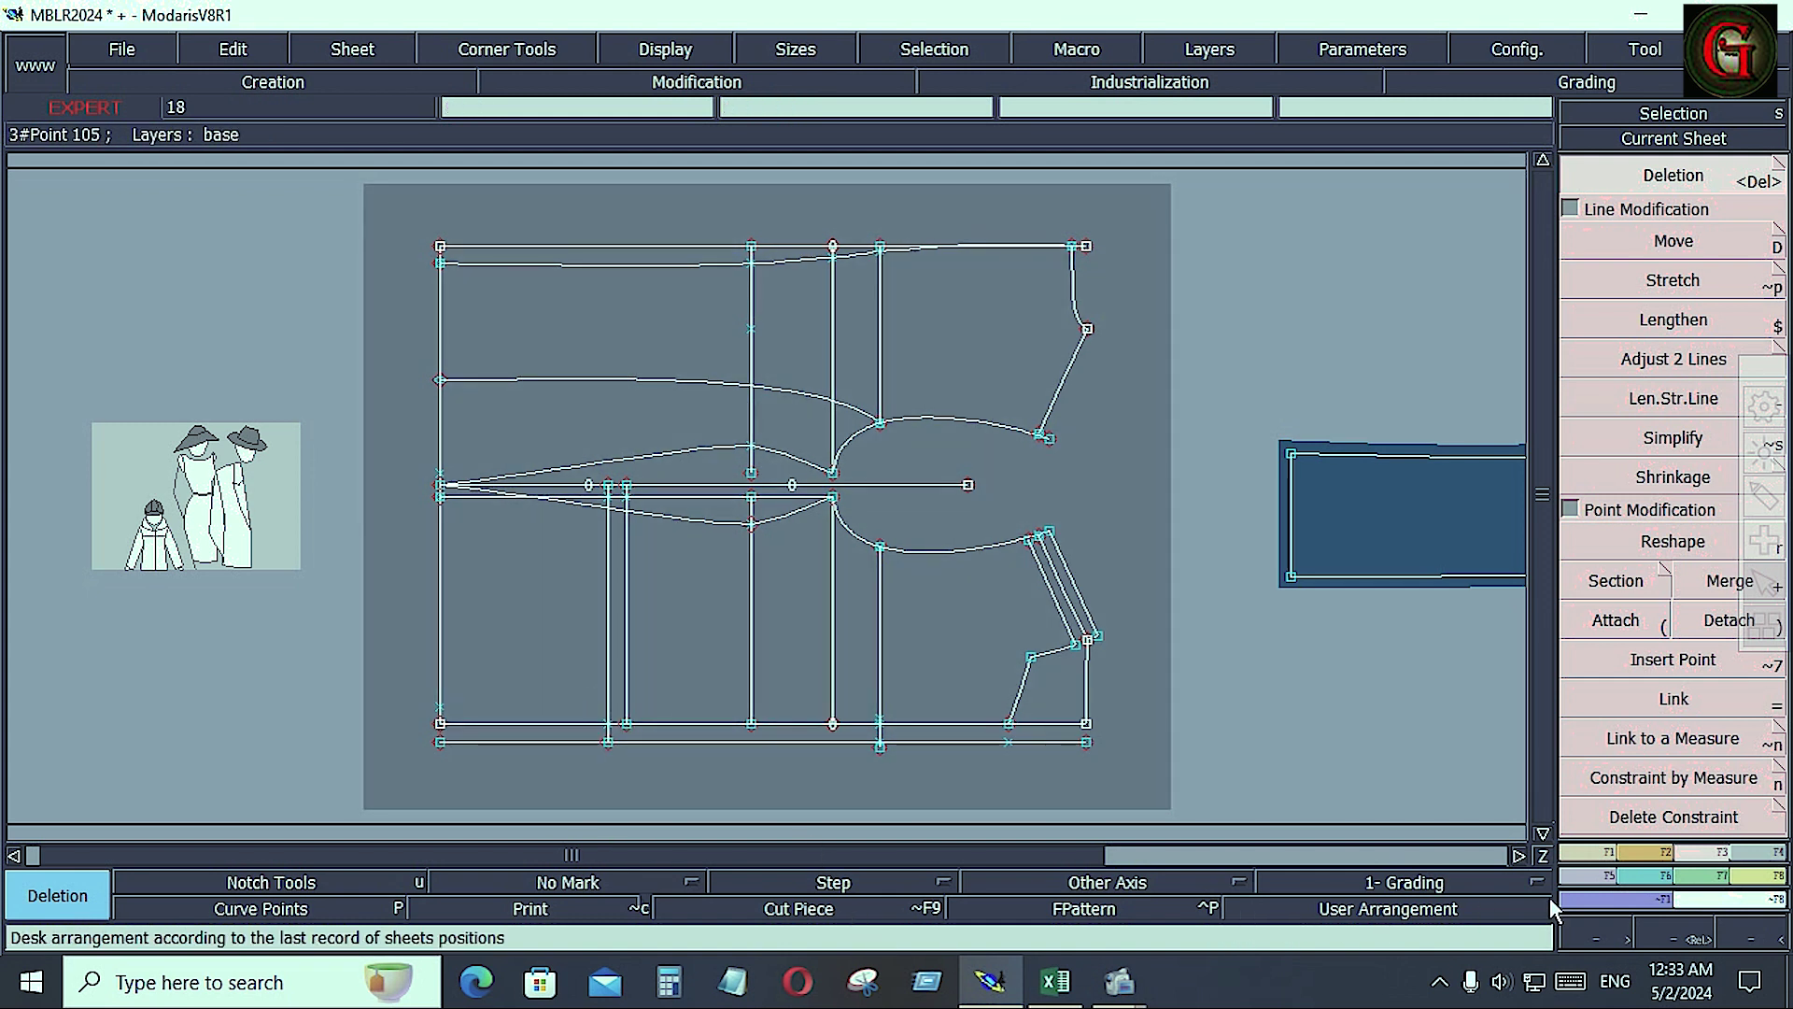
Draw a small button circle centred where the waist pocket line crosses the front centre line
left_click(1644, 852)
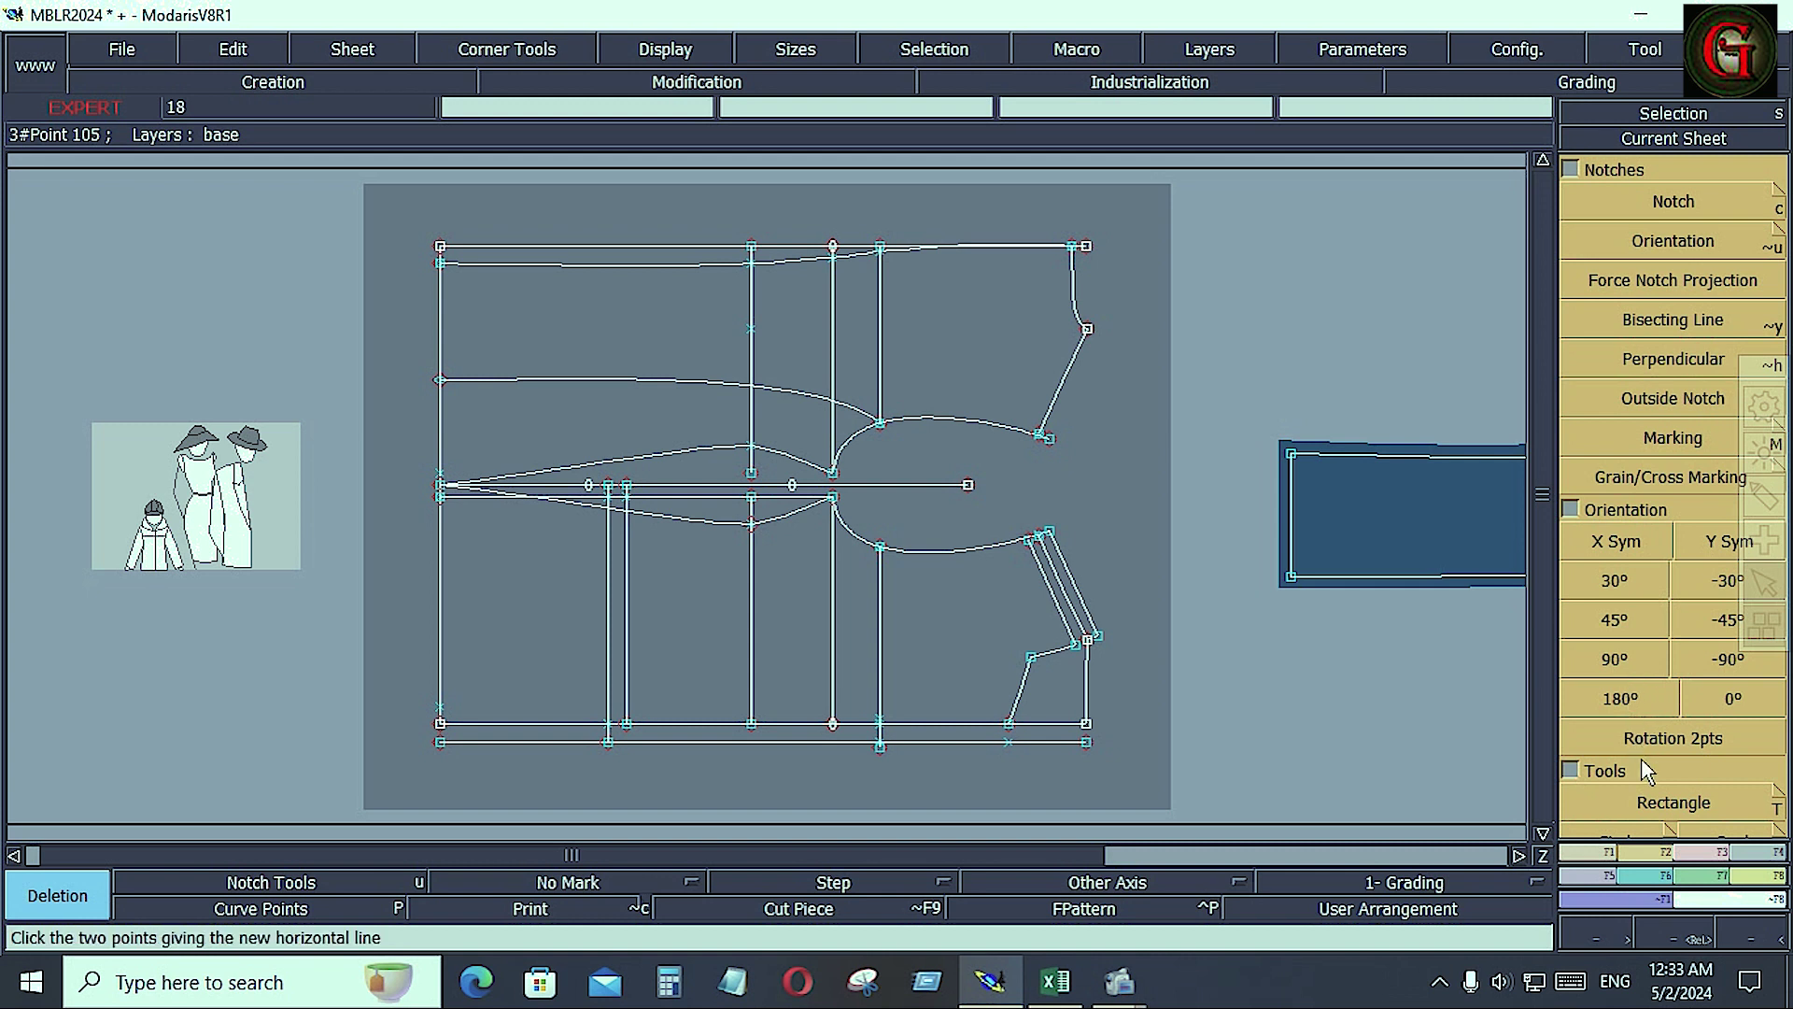
left_click(1571, 169)
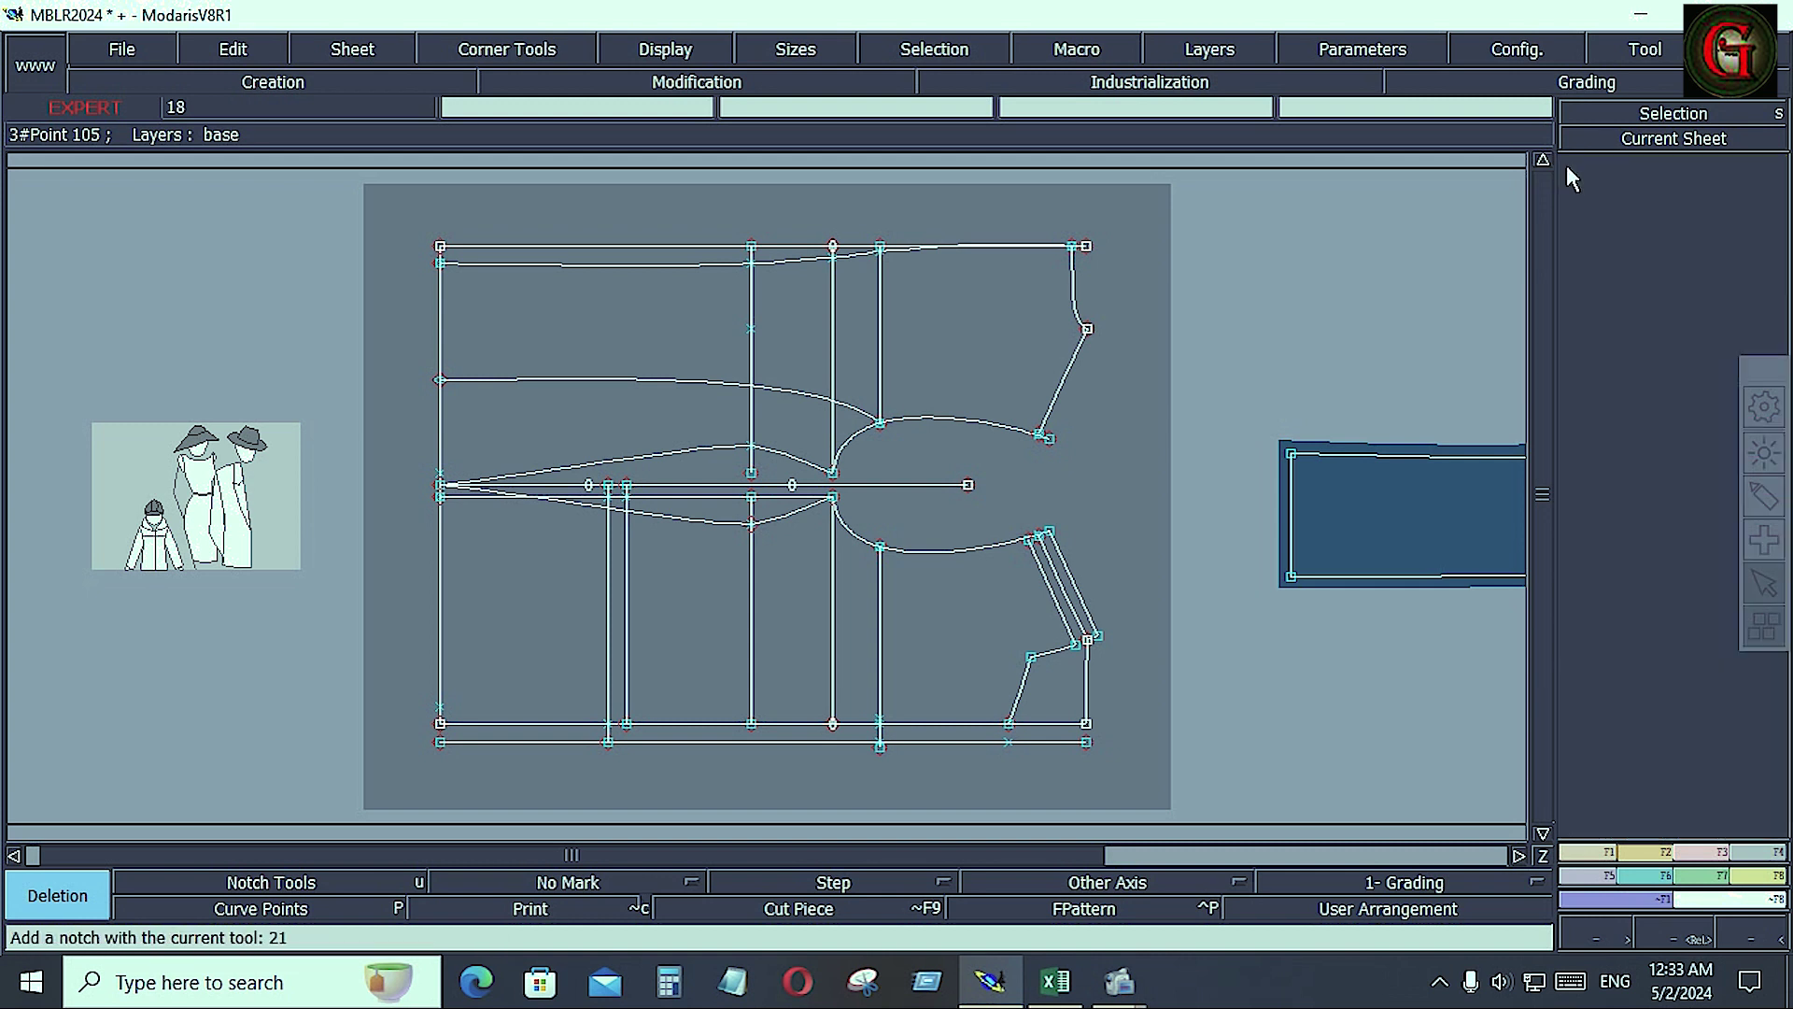
left_click(1608, 615)
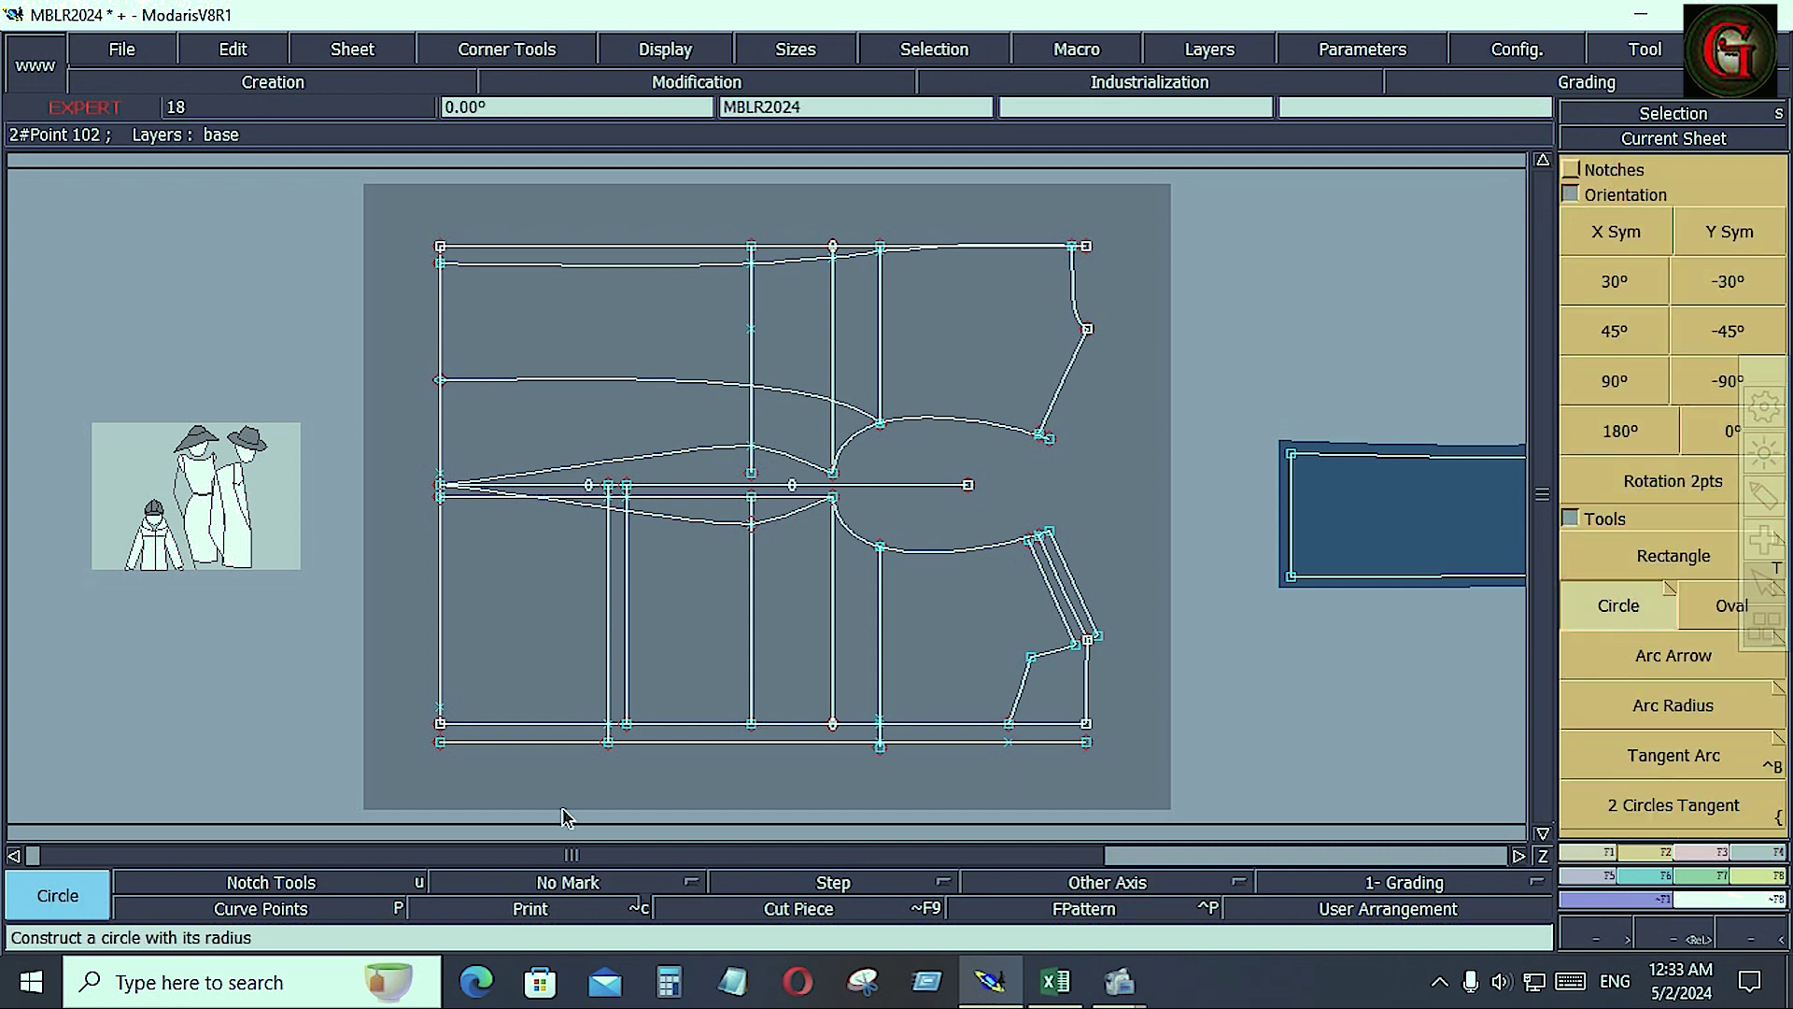
left_click(609, 736)
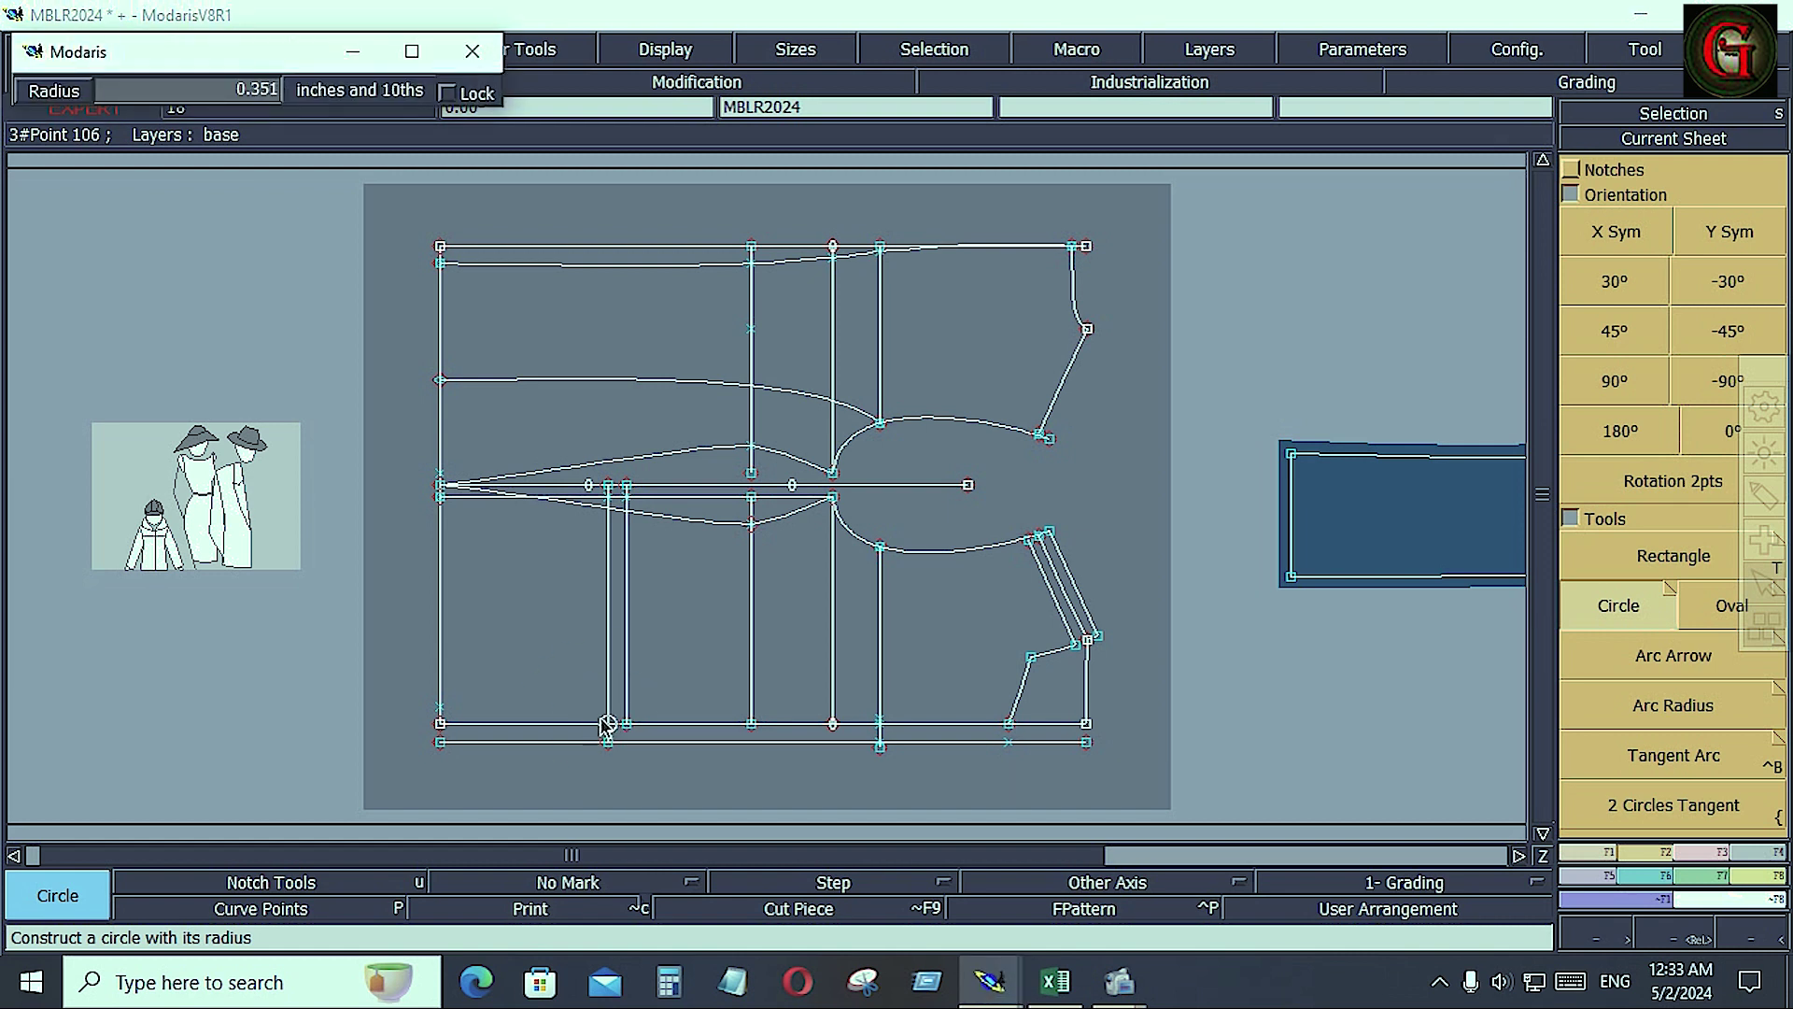
key("Return")
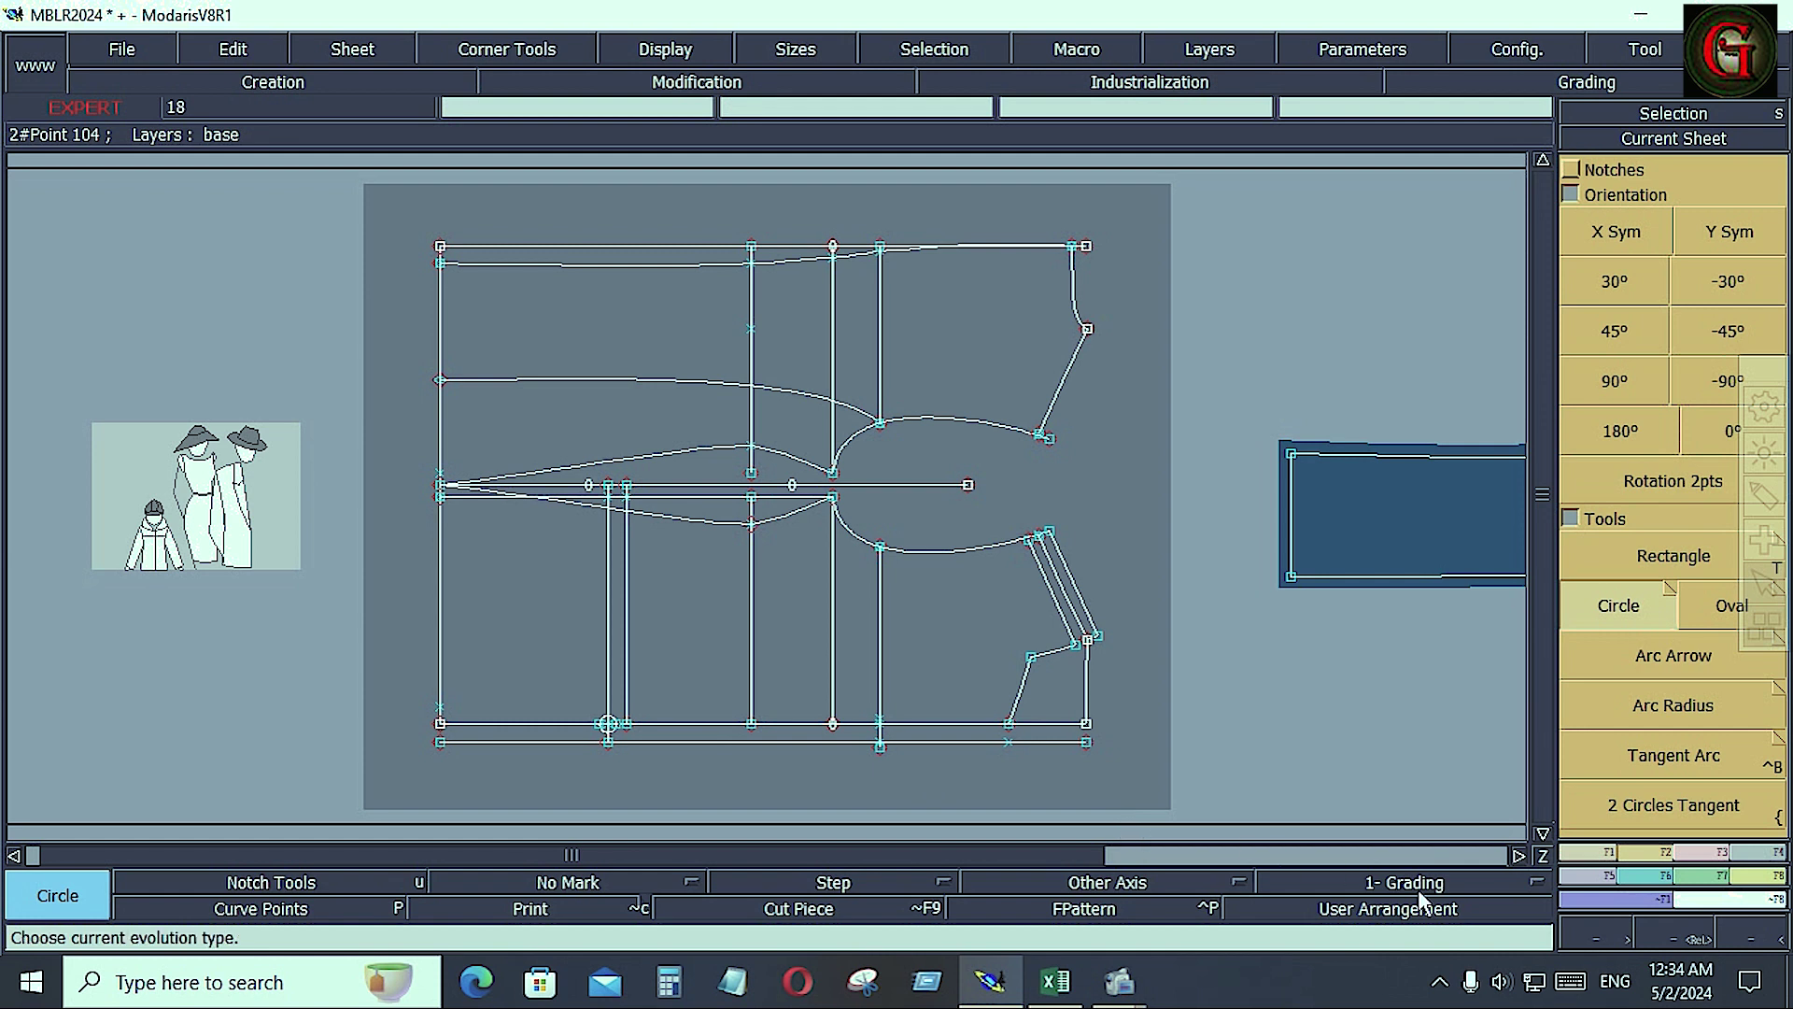
Switch to the Excel chart and enlarge the jacket sketch over the measurements to examine the button placement
left_click(1054, 997)
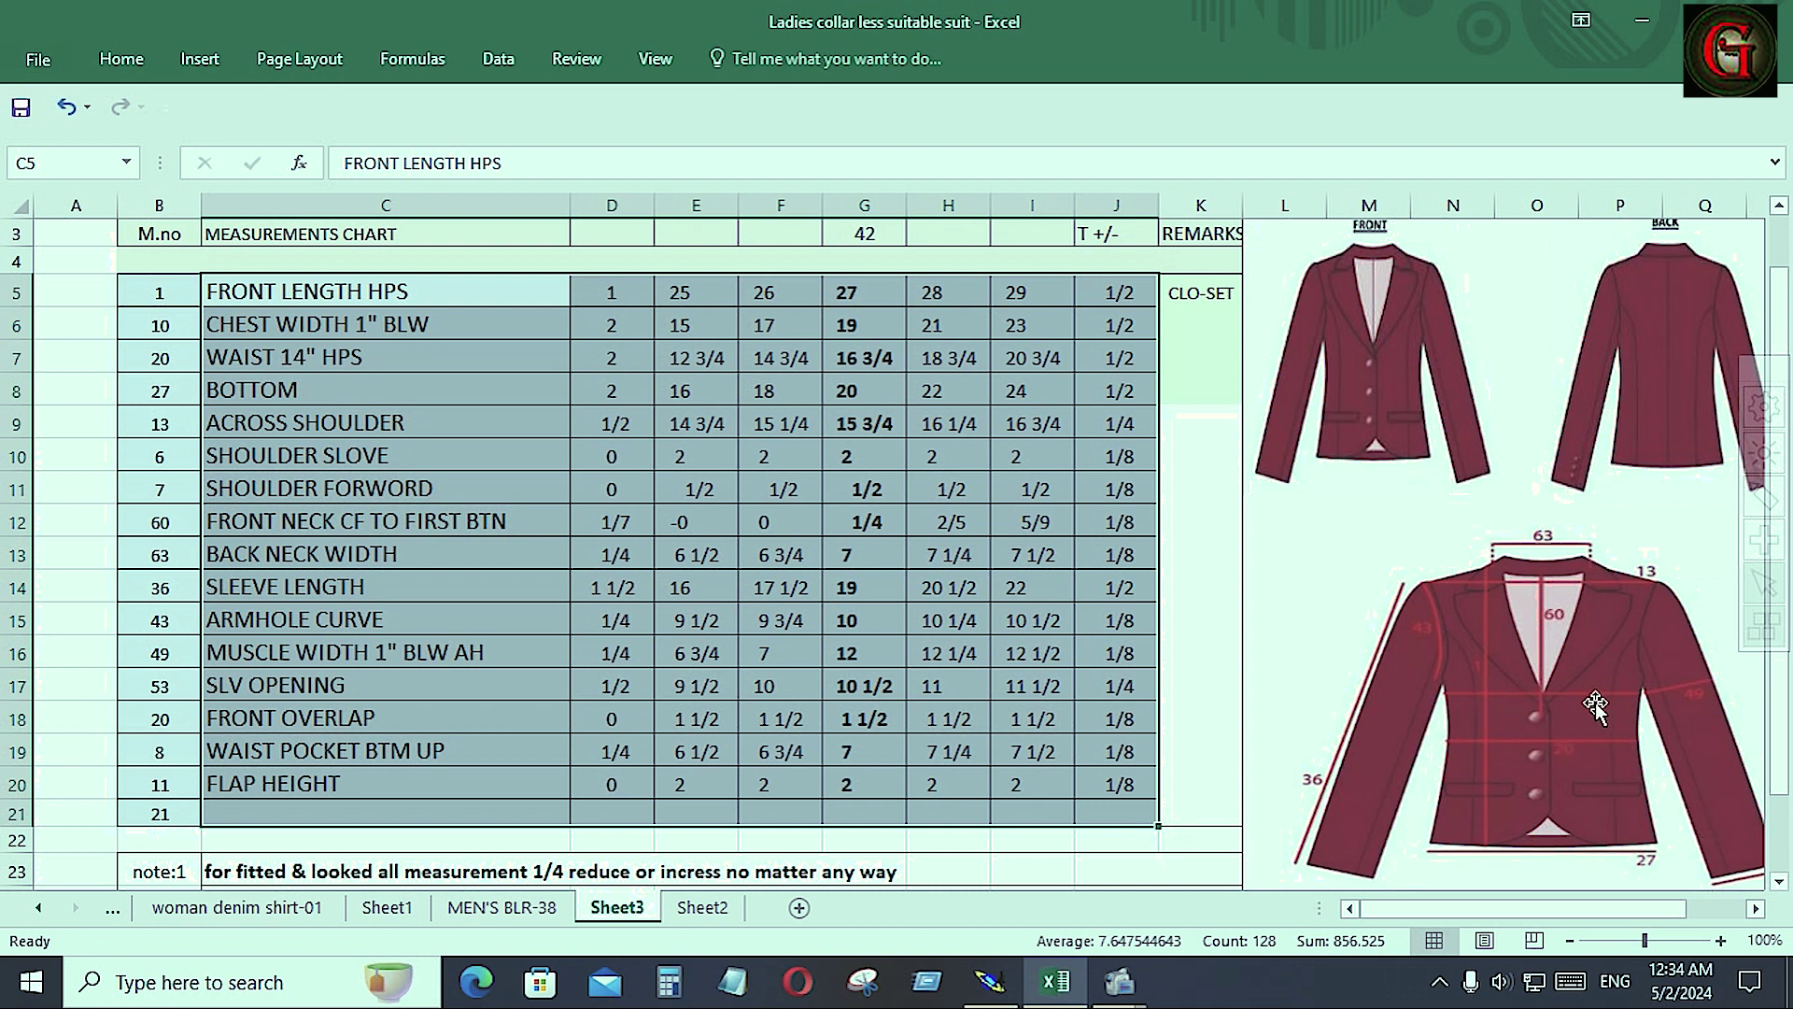
scroll(1532, 712, "up", 1)
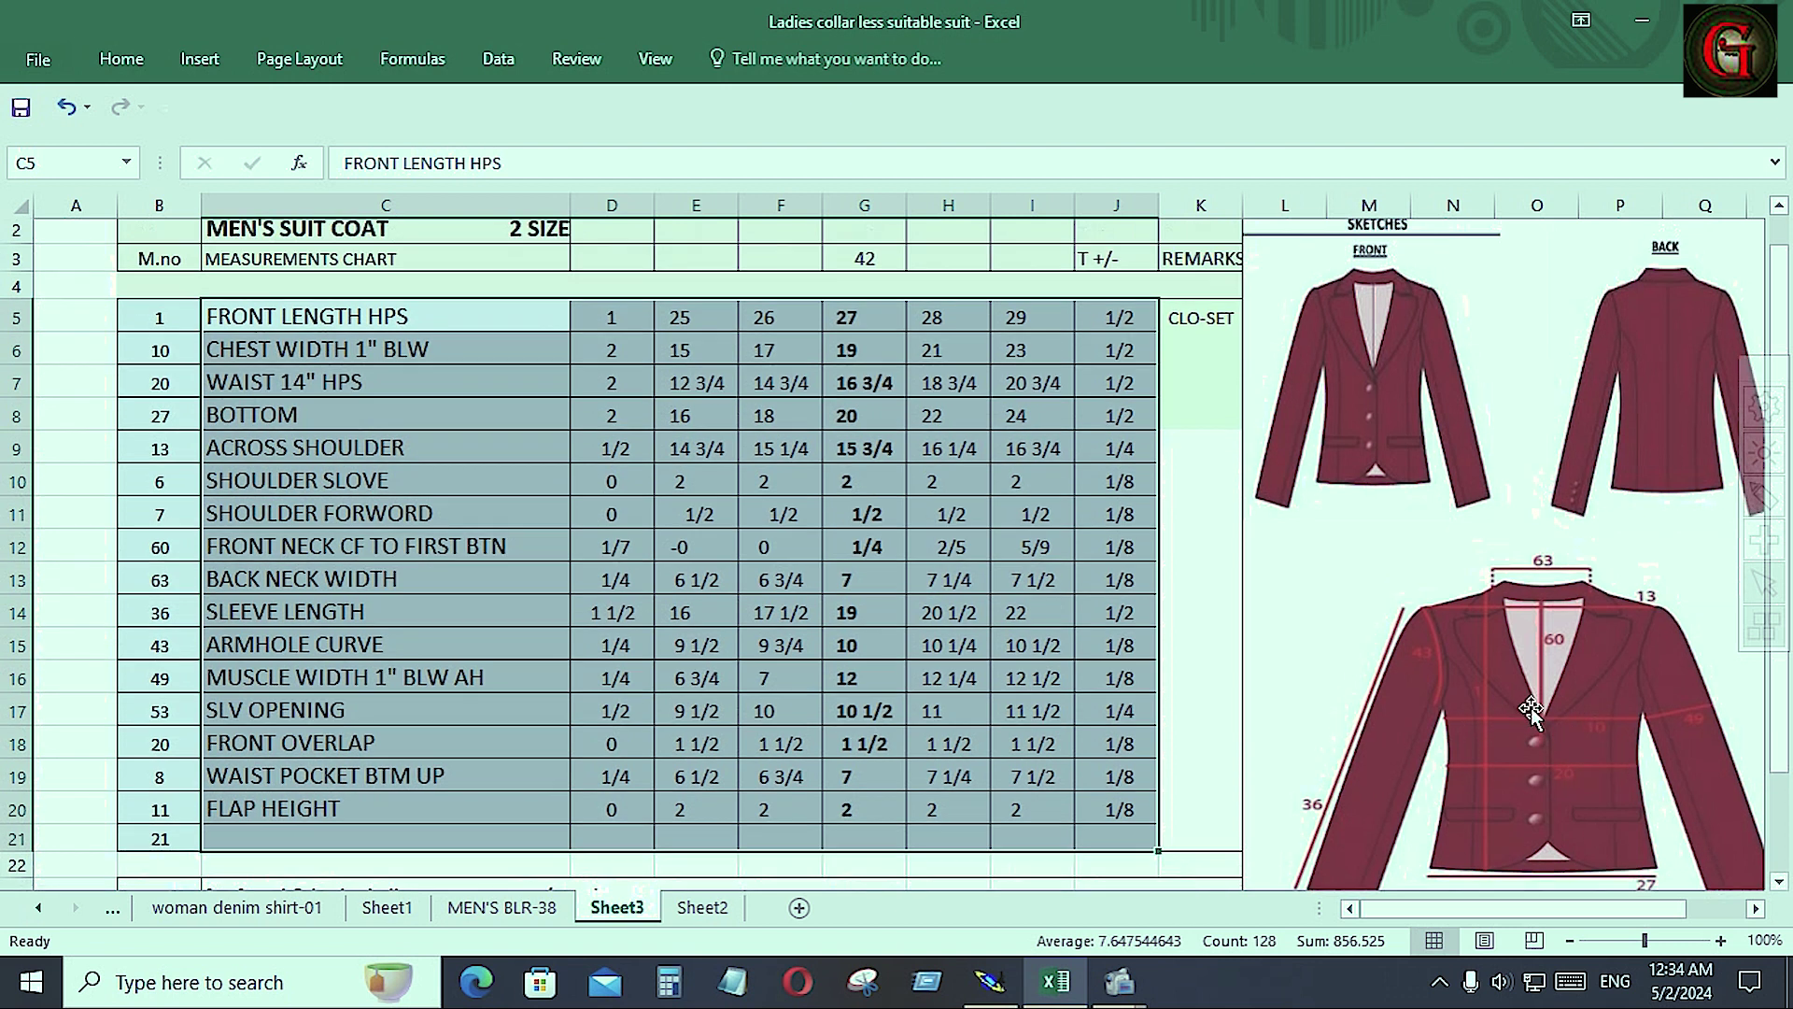
scroll(1537, 738, "down", 1)
scroll(1539, 745, "up", 2, "ctrl")
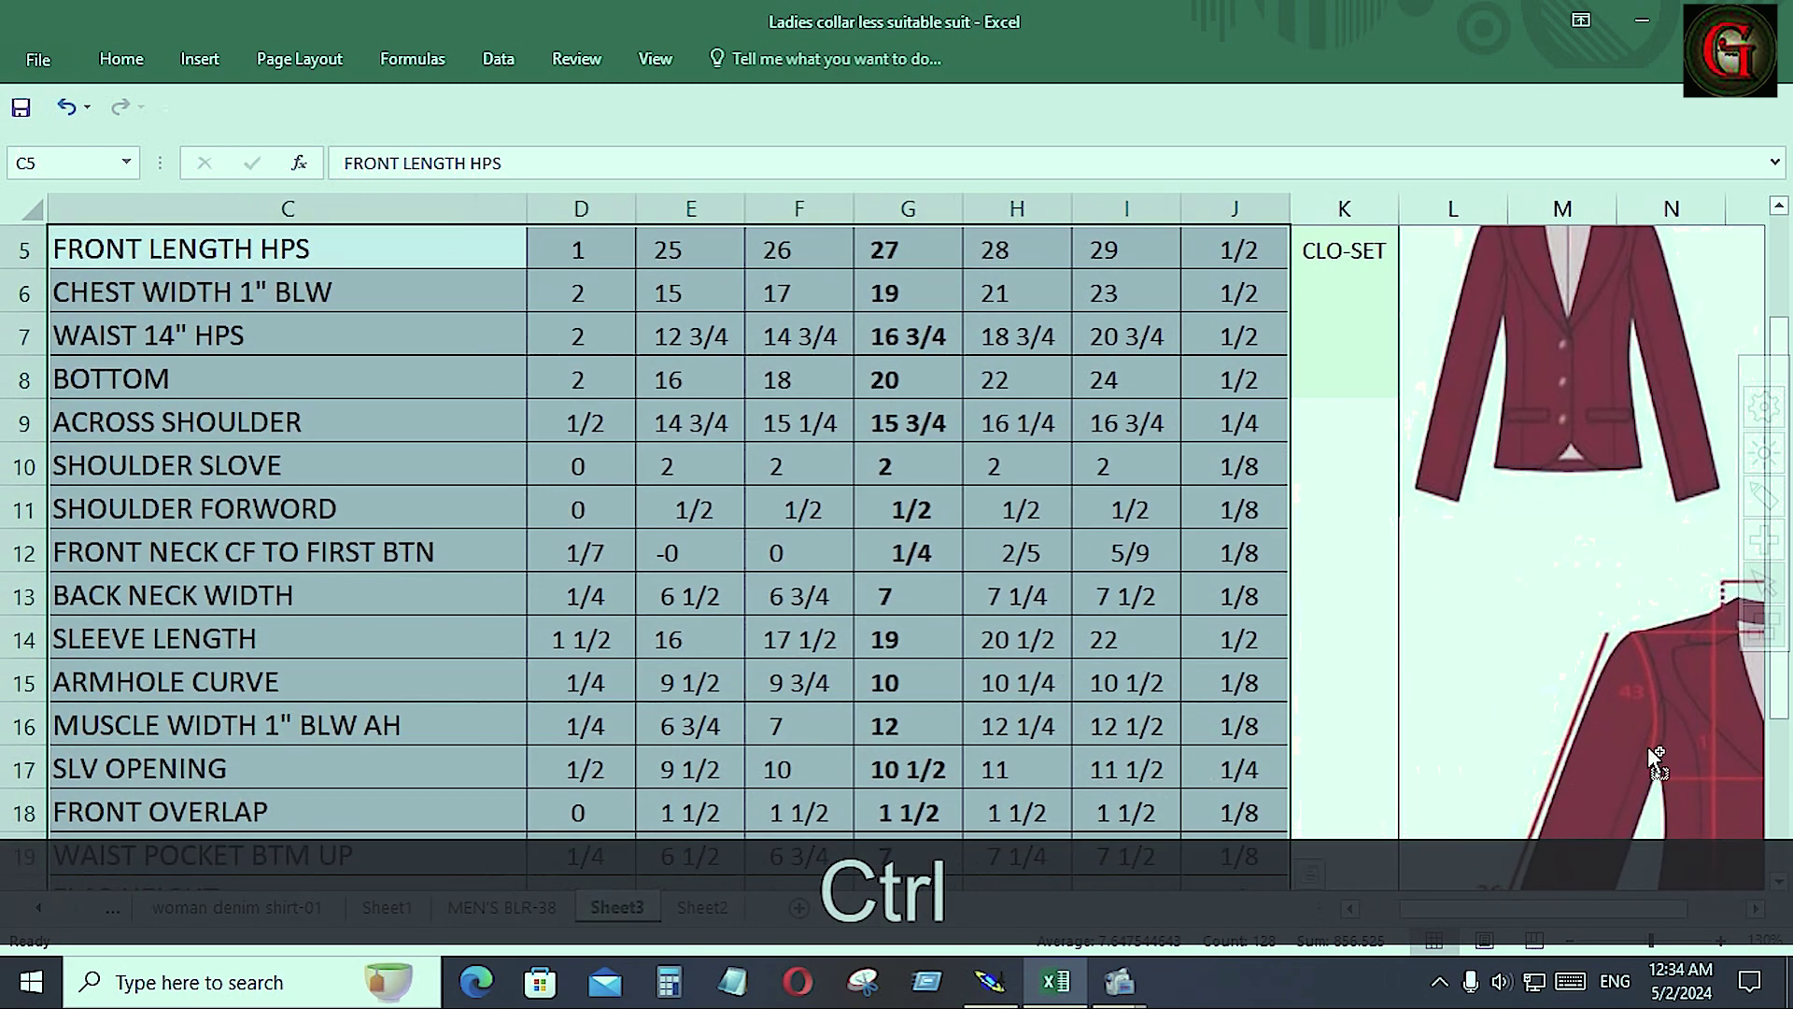
scroll(1650, 755, "up", 1, "ctrl")
left_click(1661, 783, "ctrl")
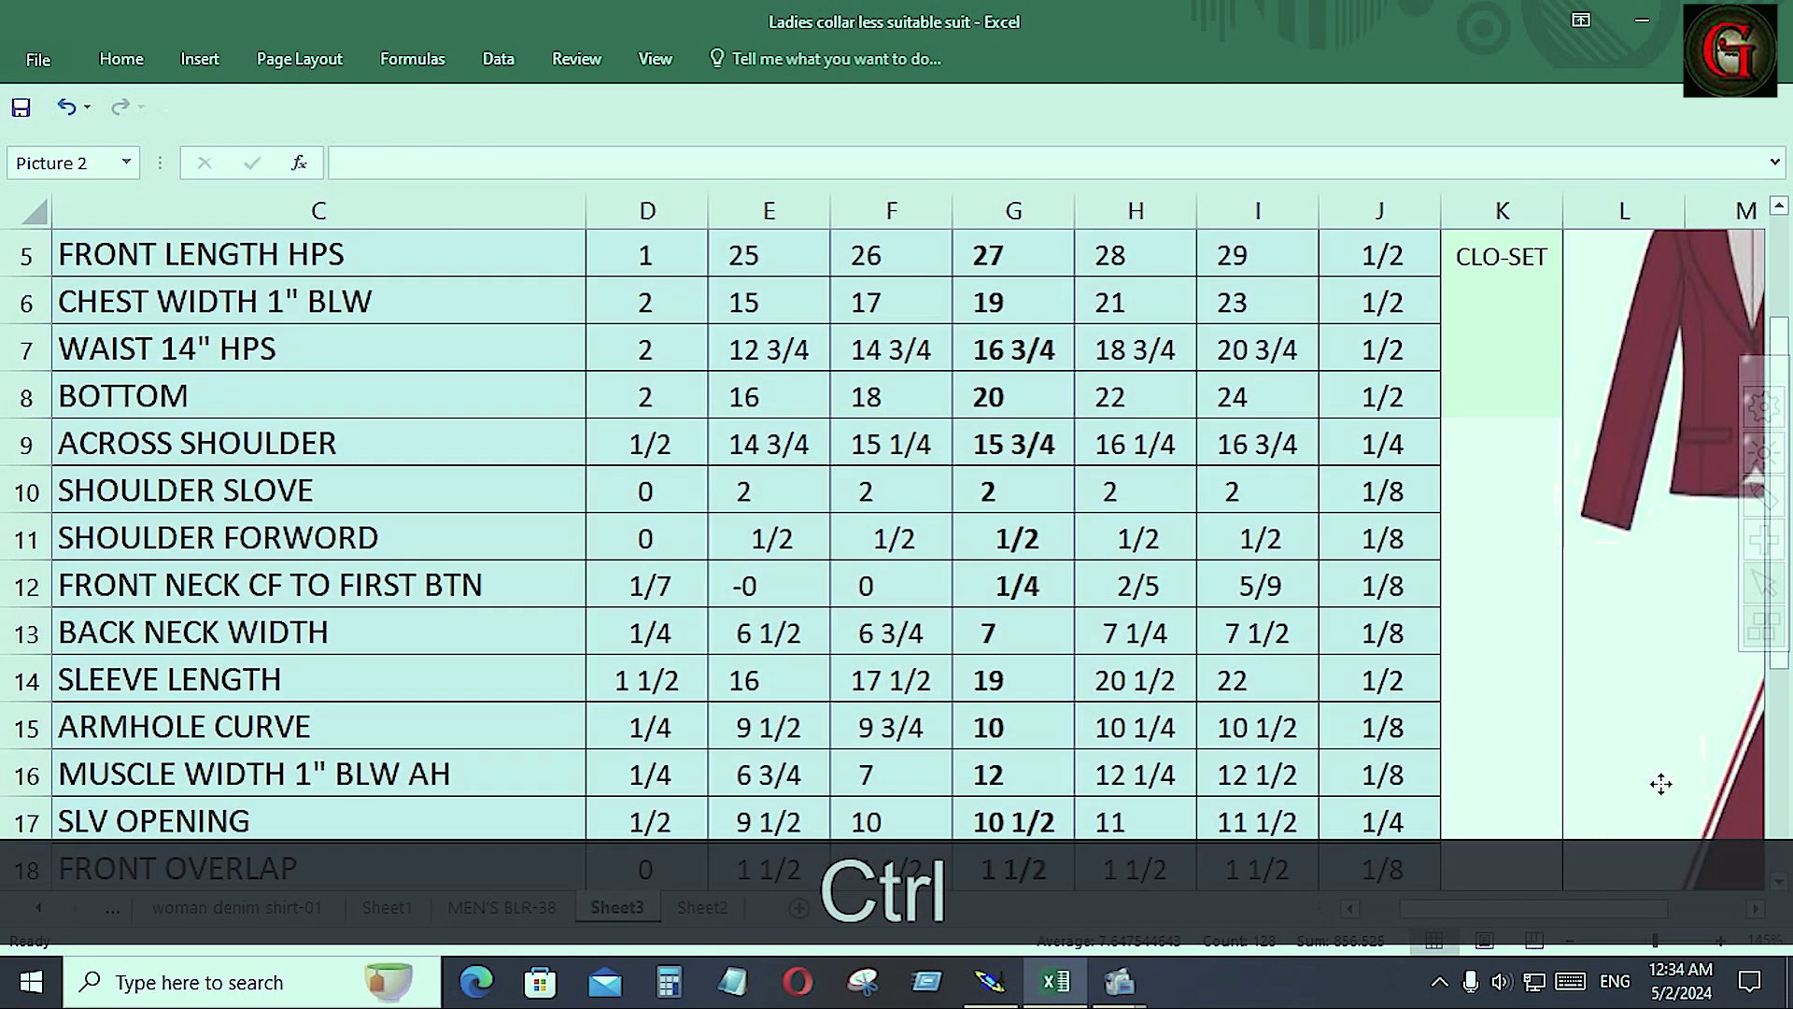
left_click_drag(1661, 783, 1329, 624, "ctrl")
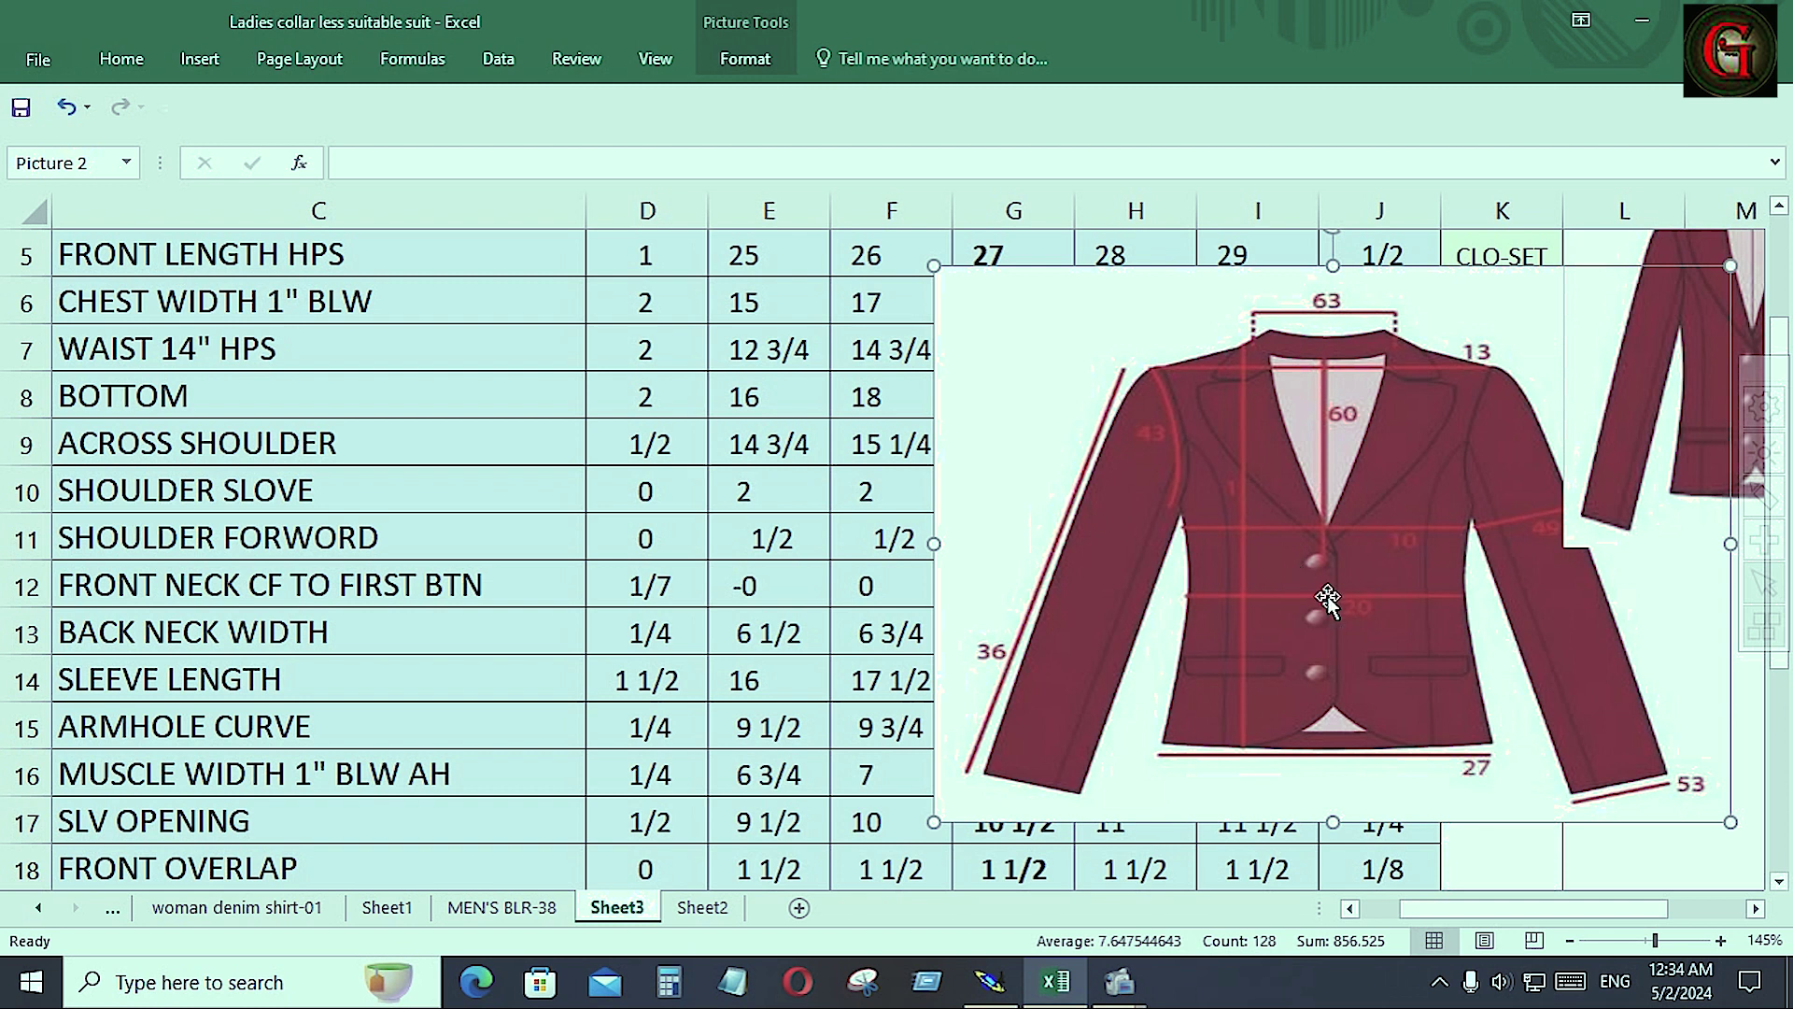
Switch back to Modaris and create a parallel of the waist pocket line 8 inches toward the chest for the top button
left_click(990, 981)
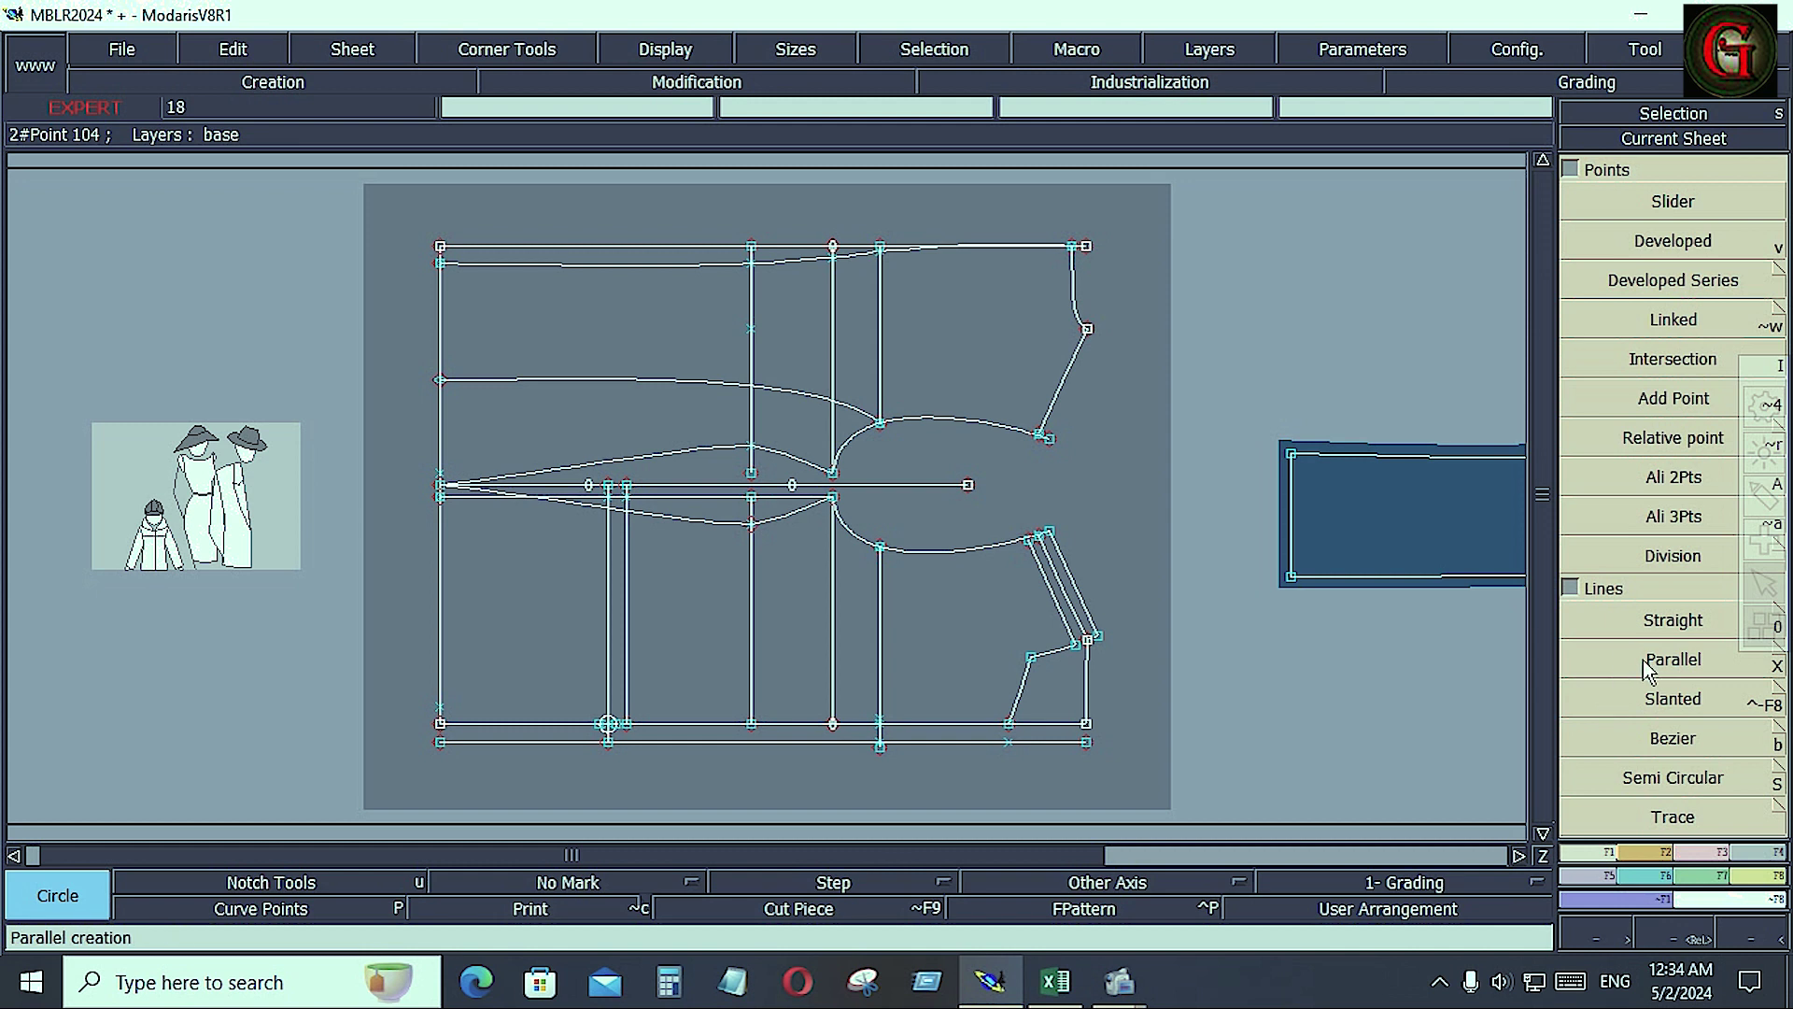
left_click(1645, 663)
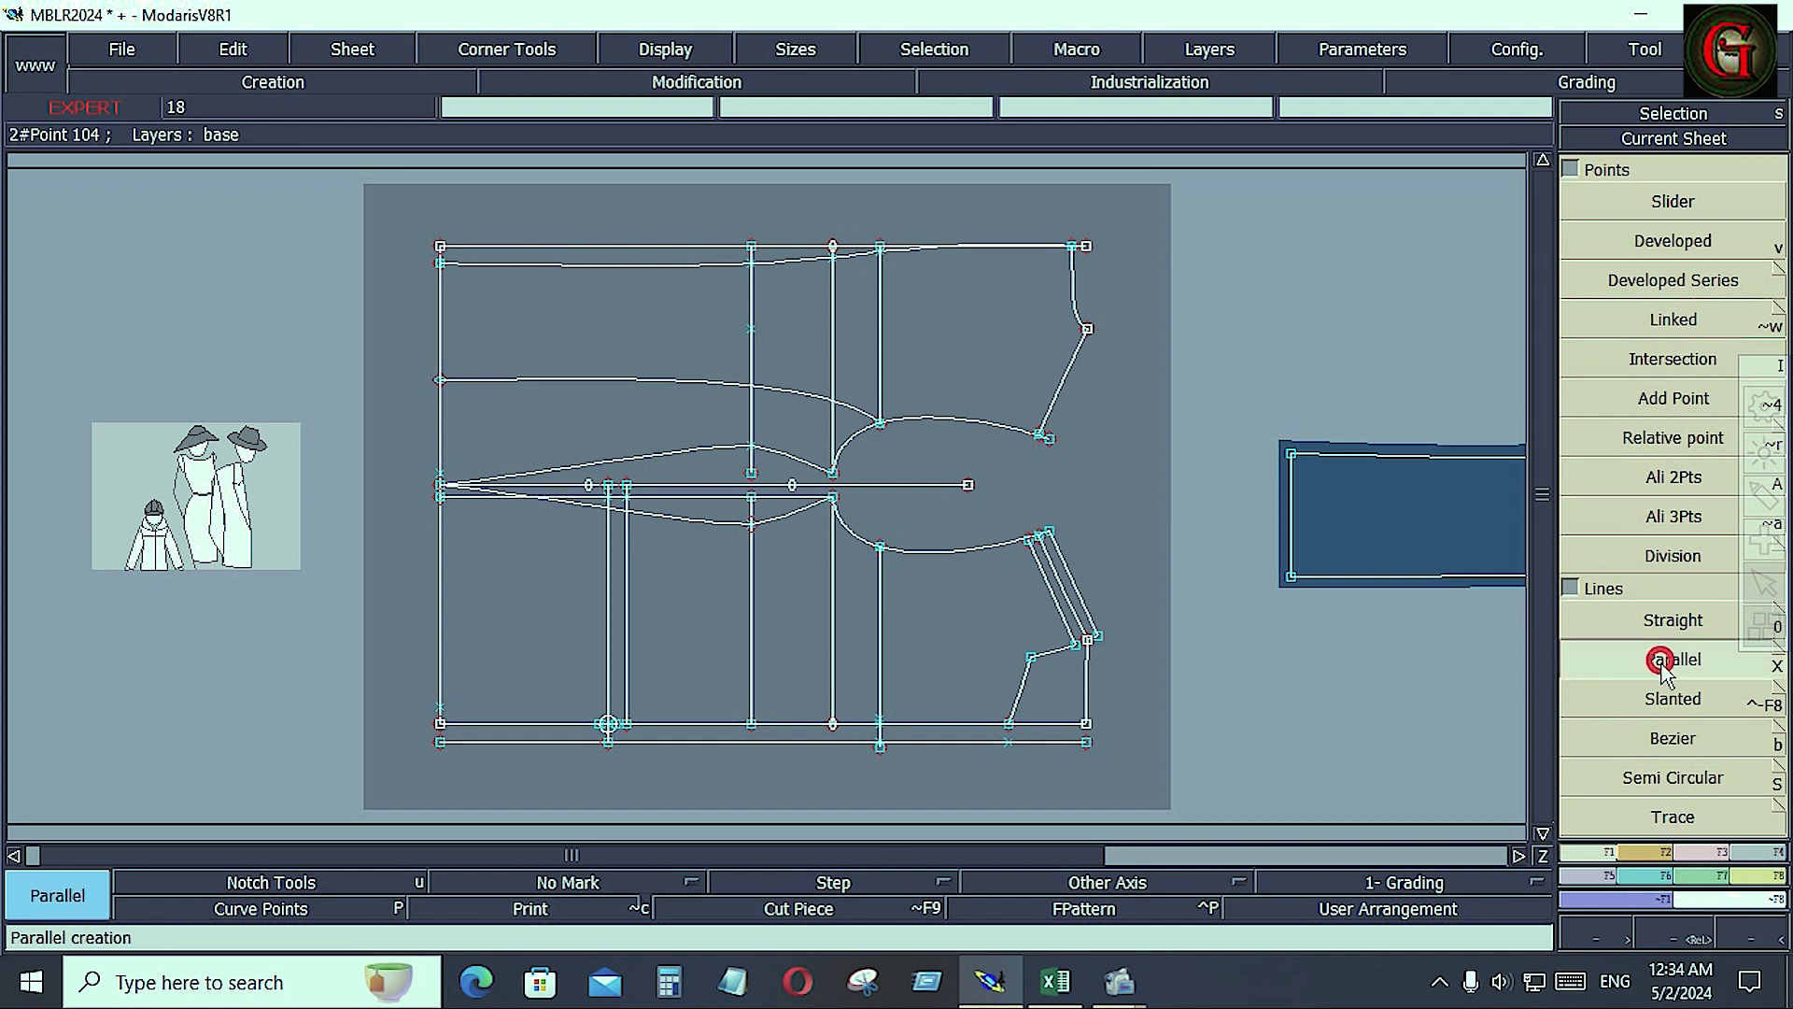
left_click(604, 685)
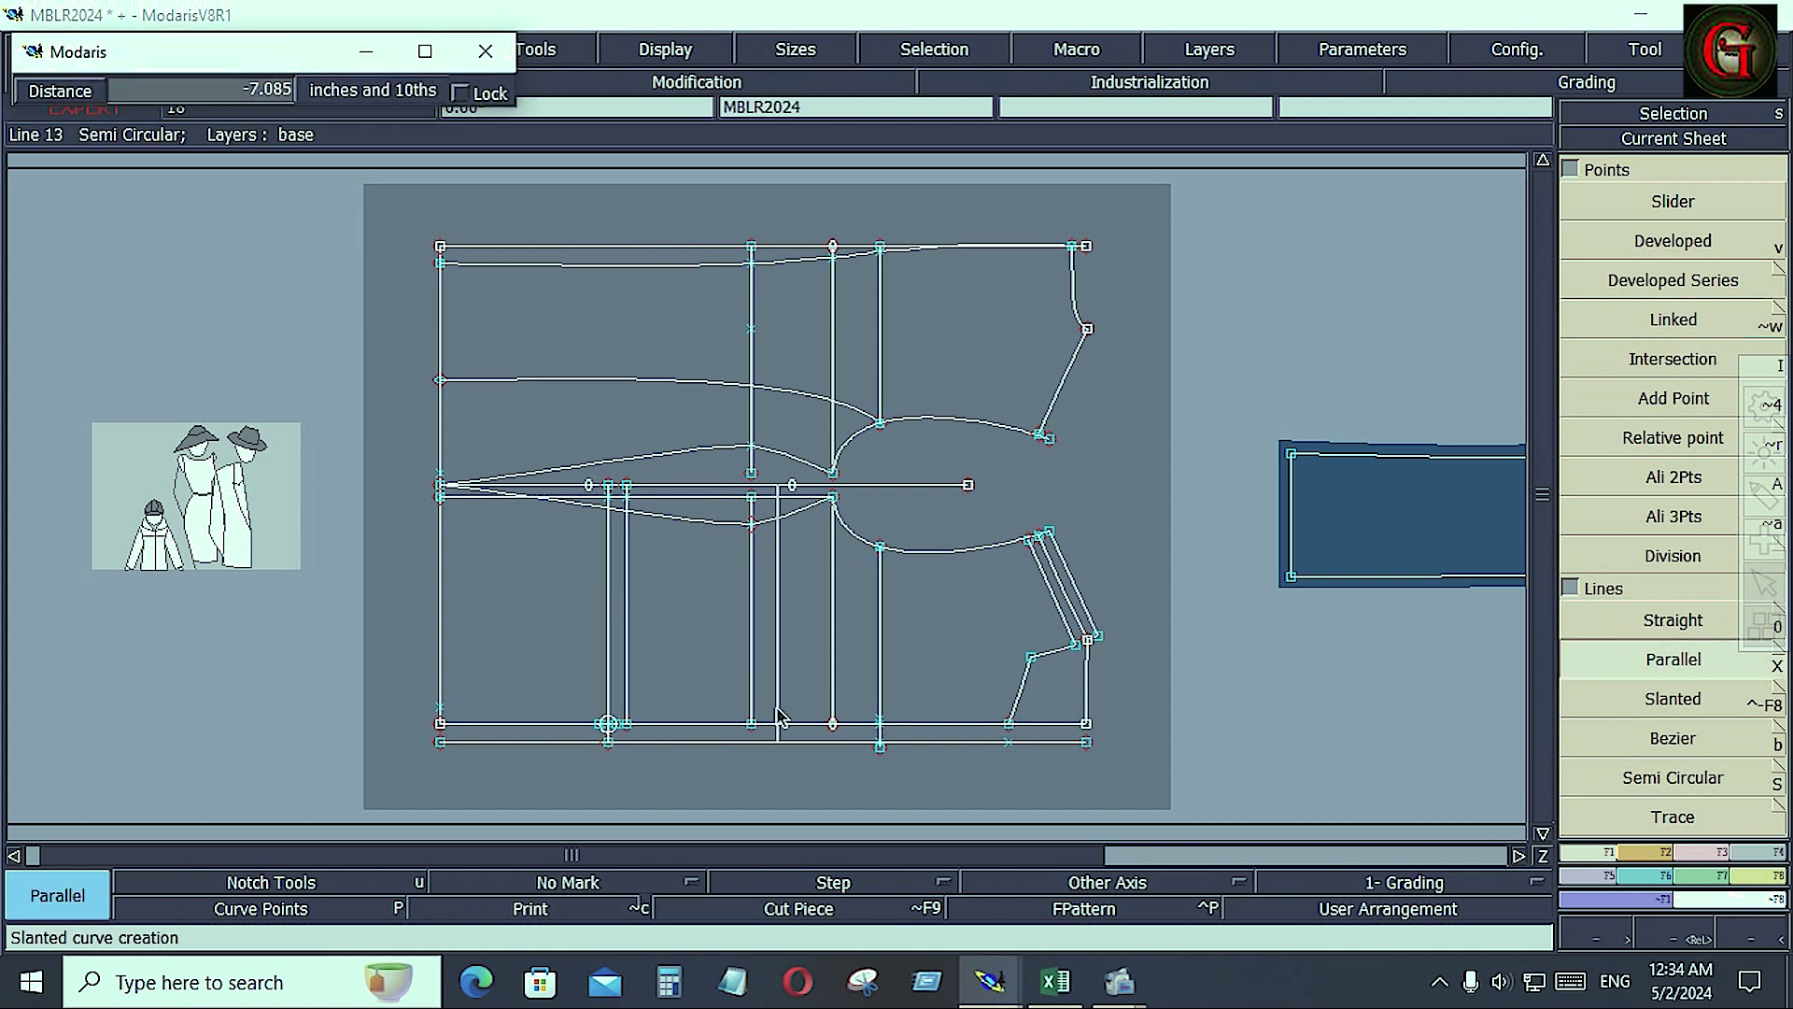
key("Down")
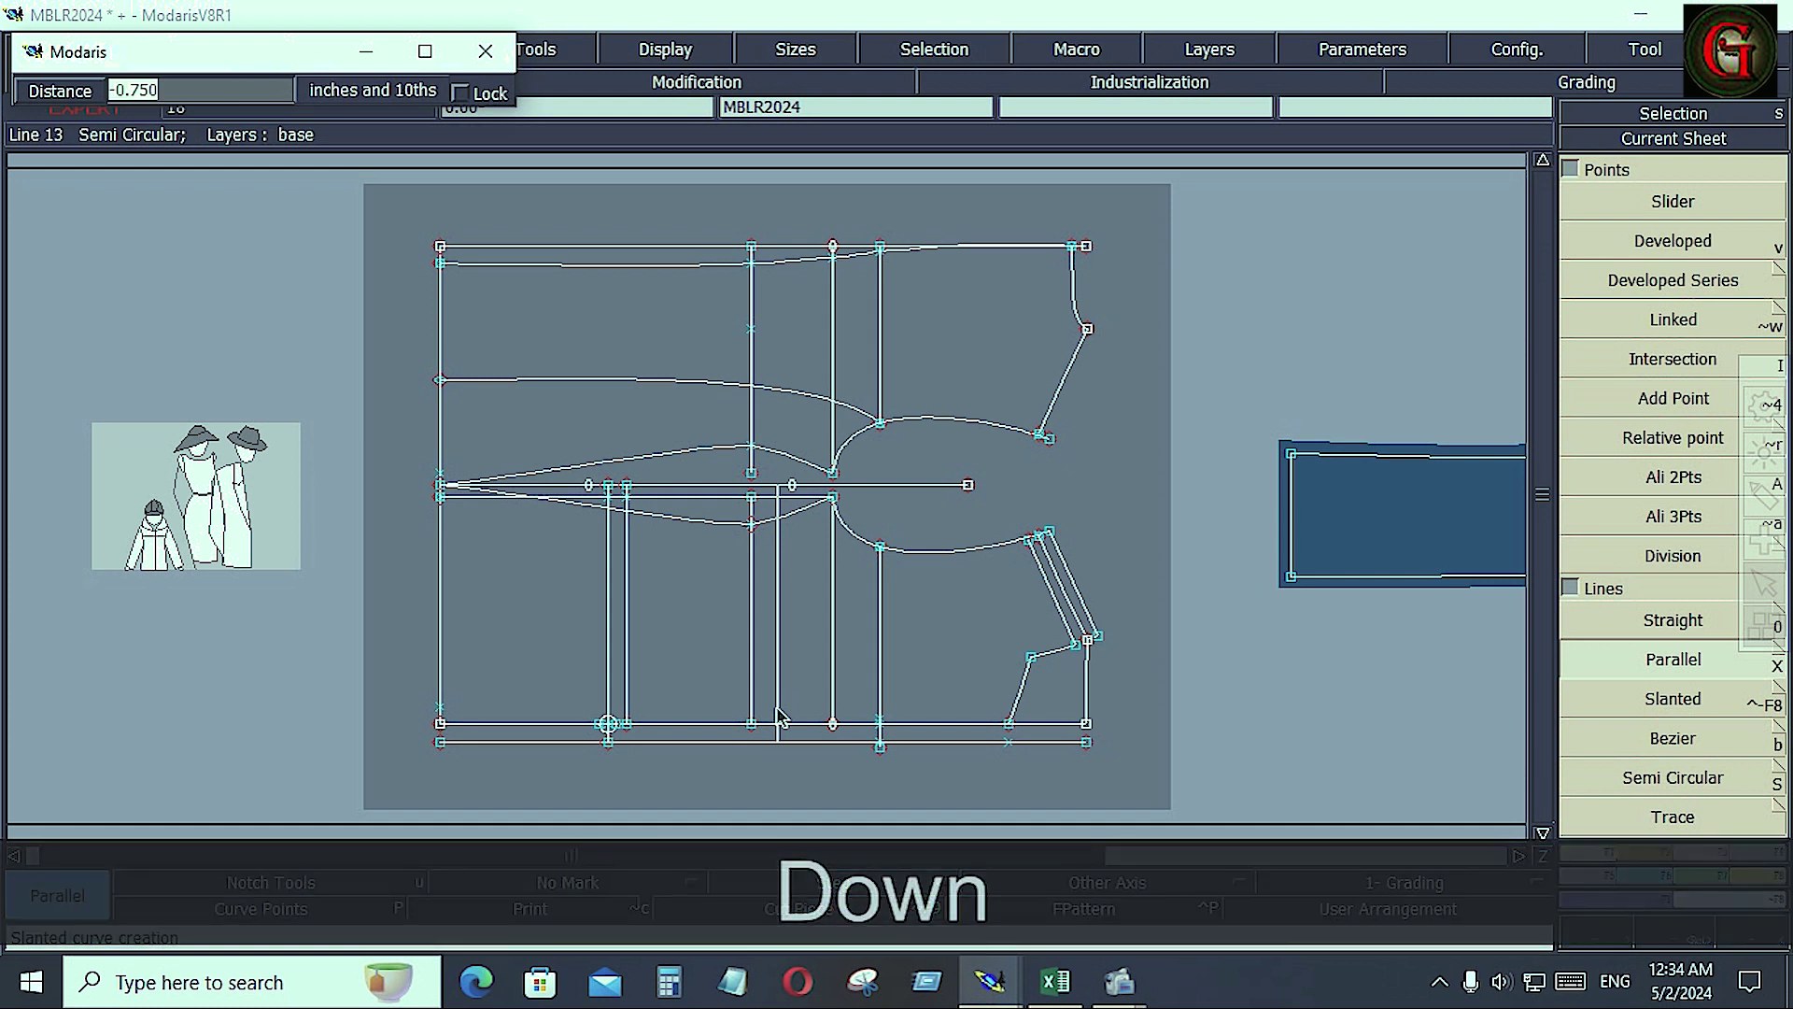
type("-8")
key("Return")
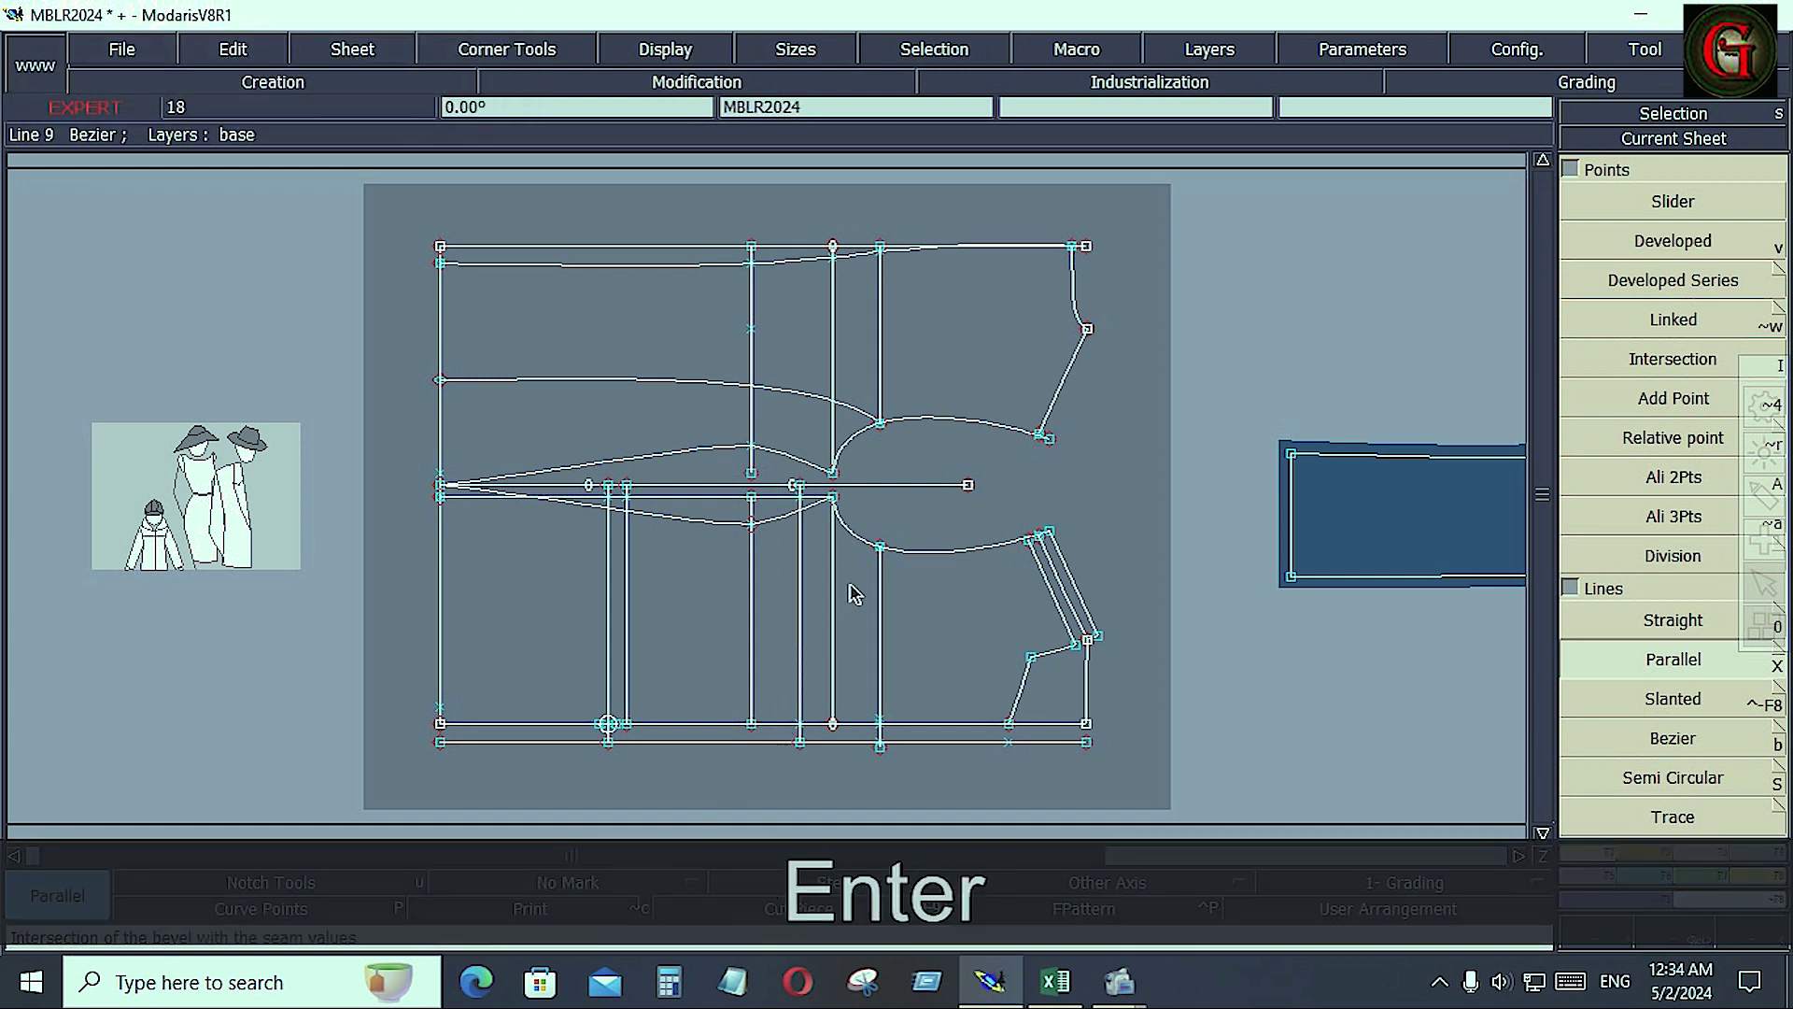
Measure the distance between the top button line and the chest line, and undo the measurement
left_click(1765, 880)
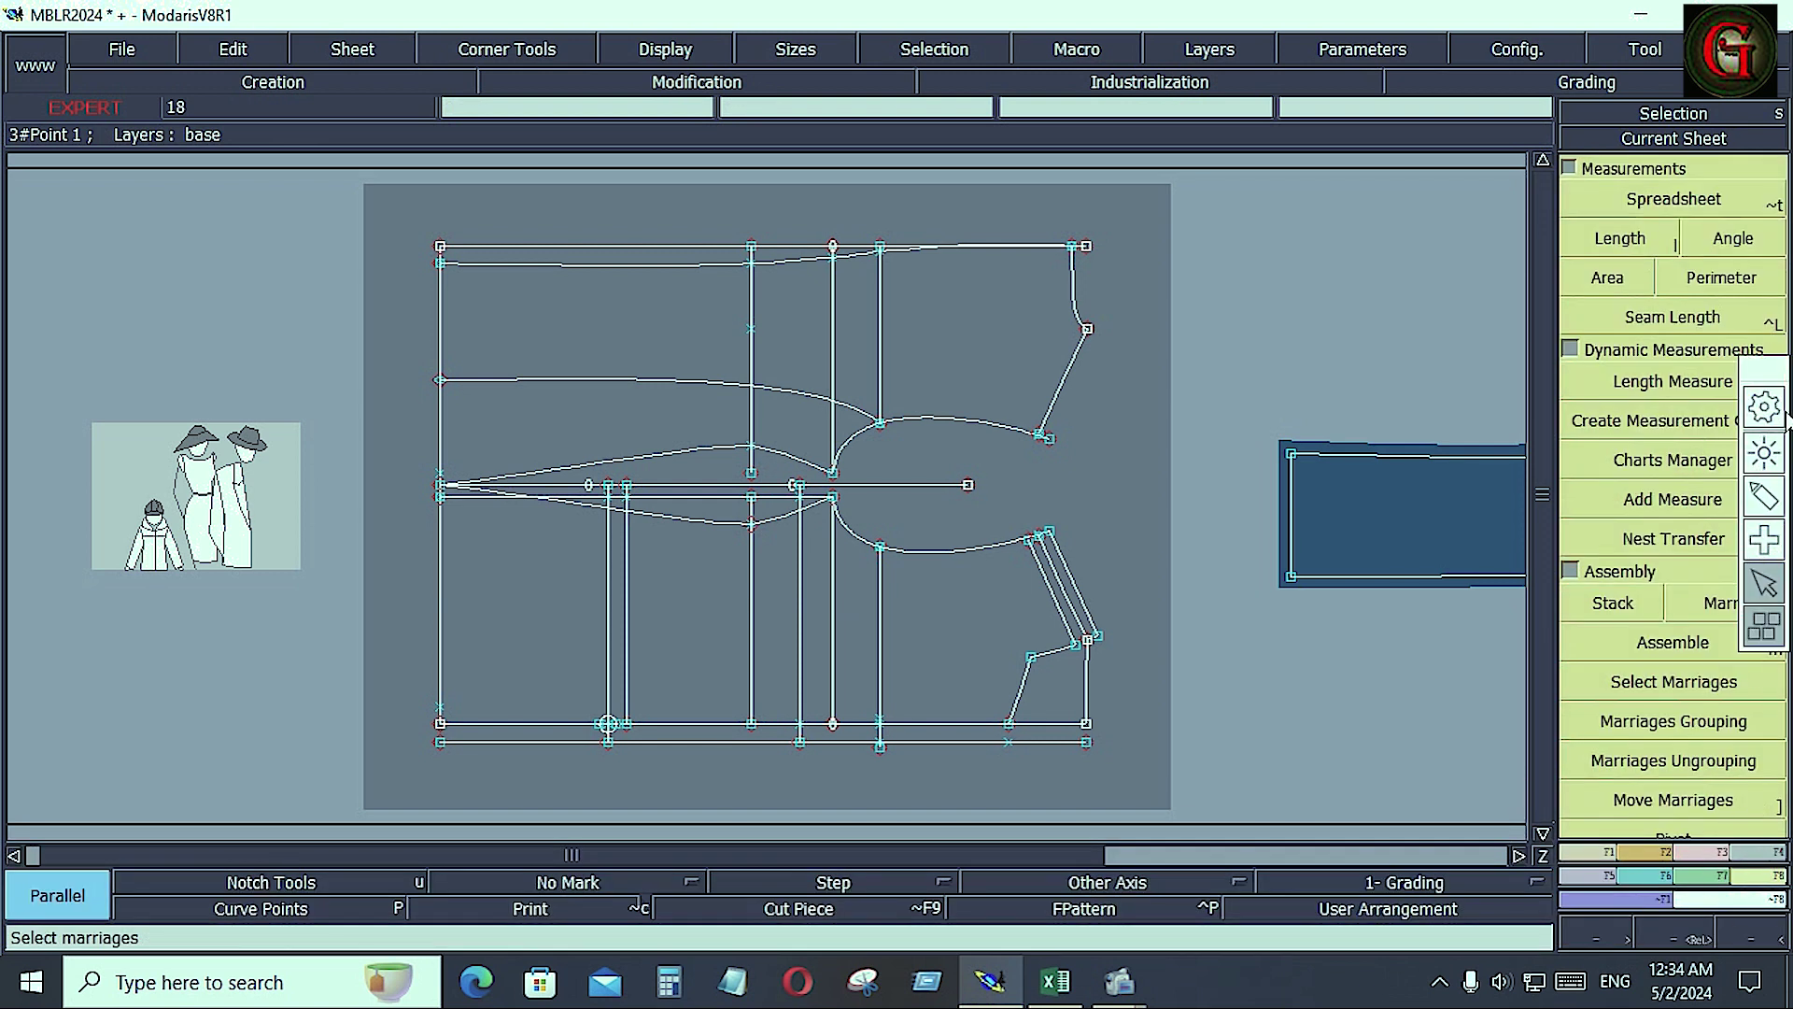
mouse_move(1756, 367)
left_mouse_down()
mouse_move(338, 643)
mouse_move(20, 614)
left_mouse_up()
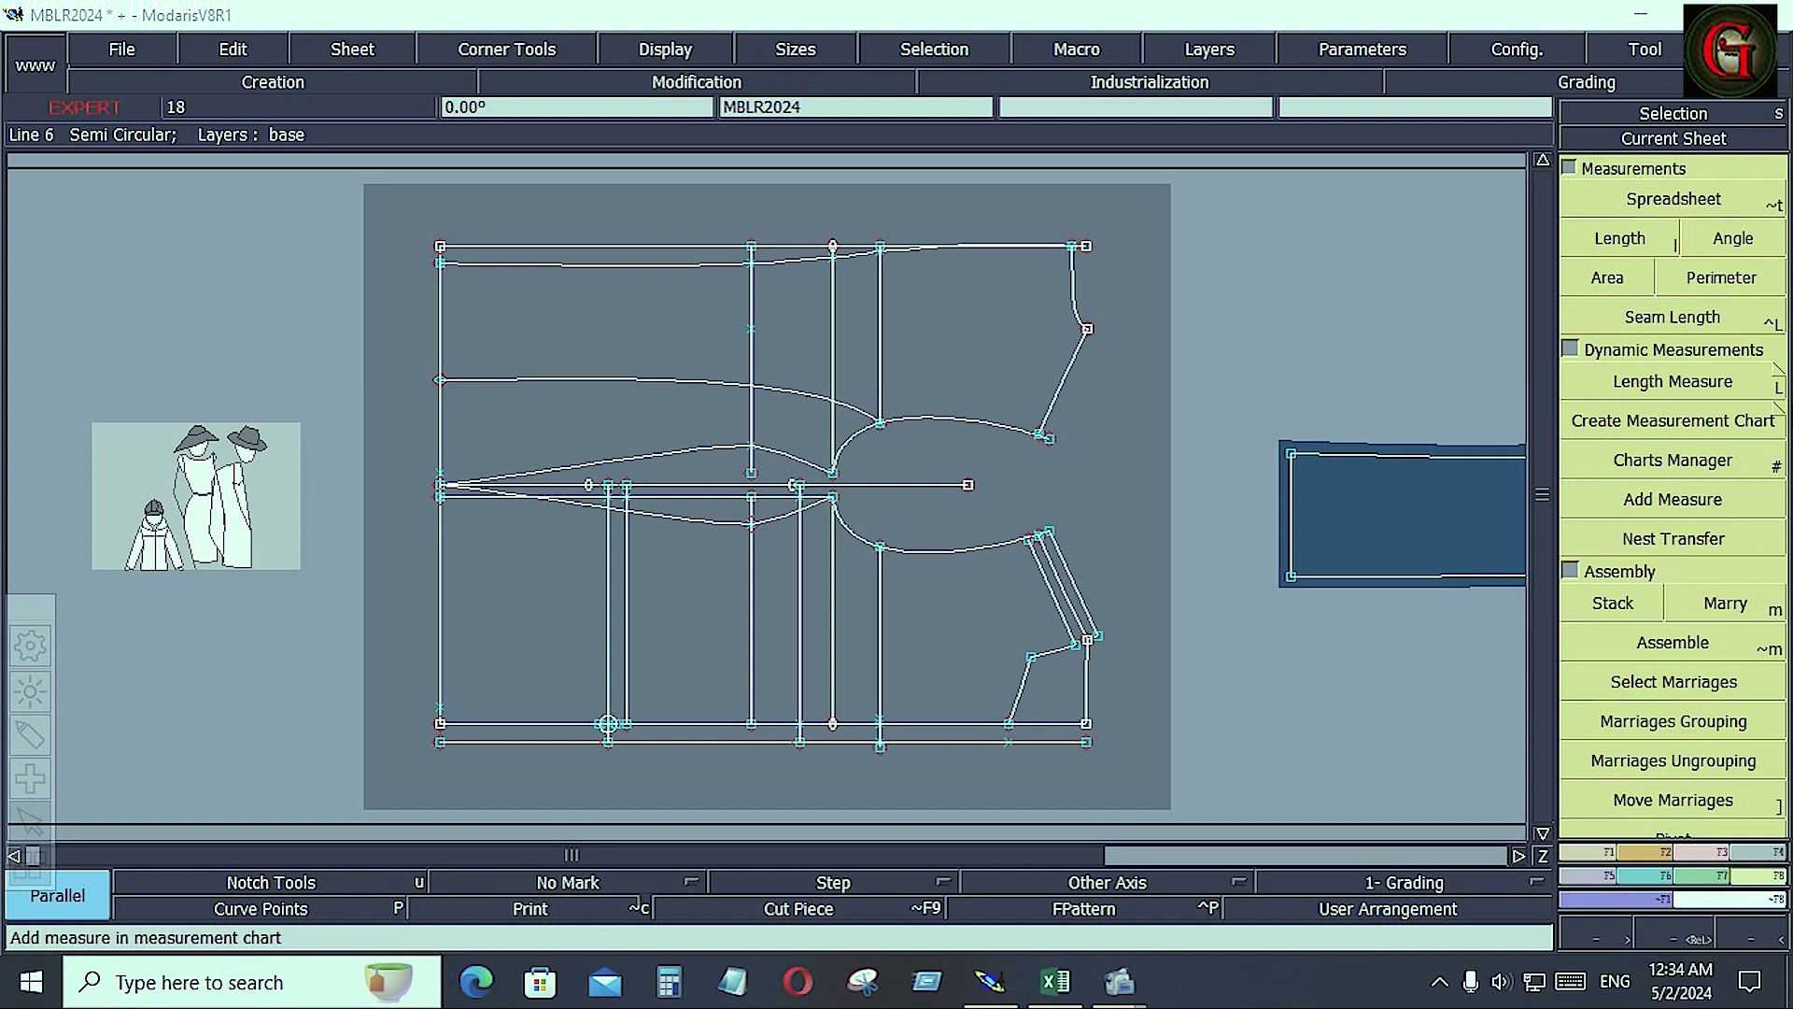
left_click(1672, 381)
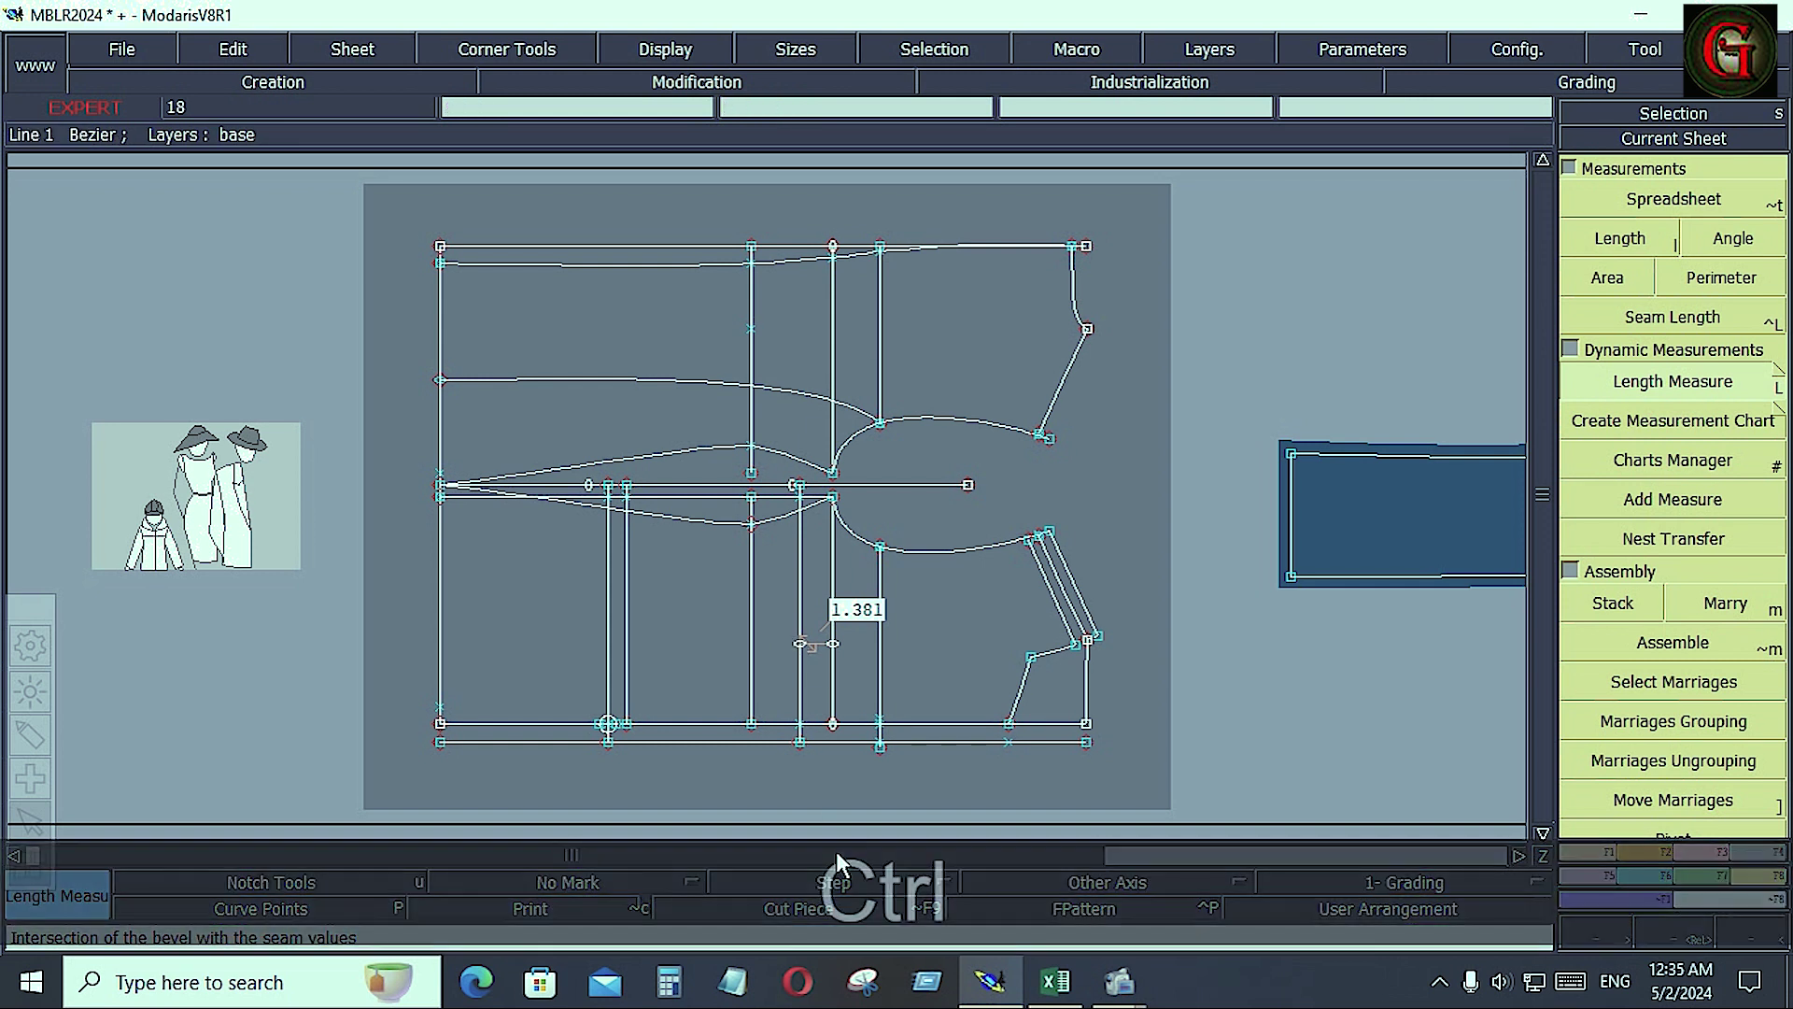
key("ctrl+z")
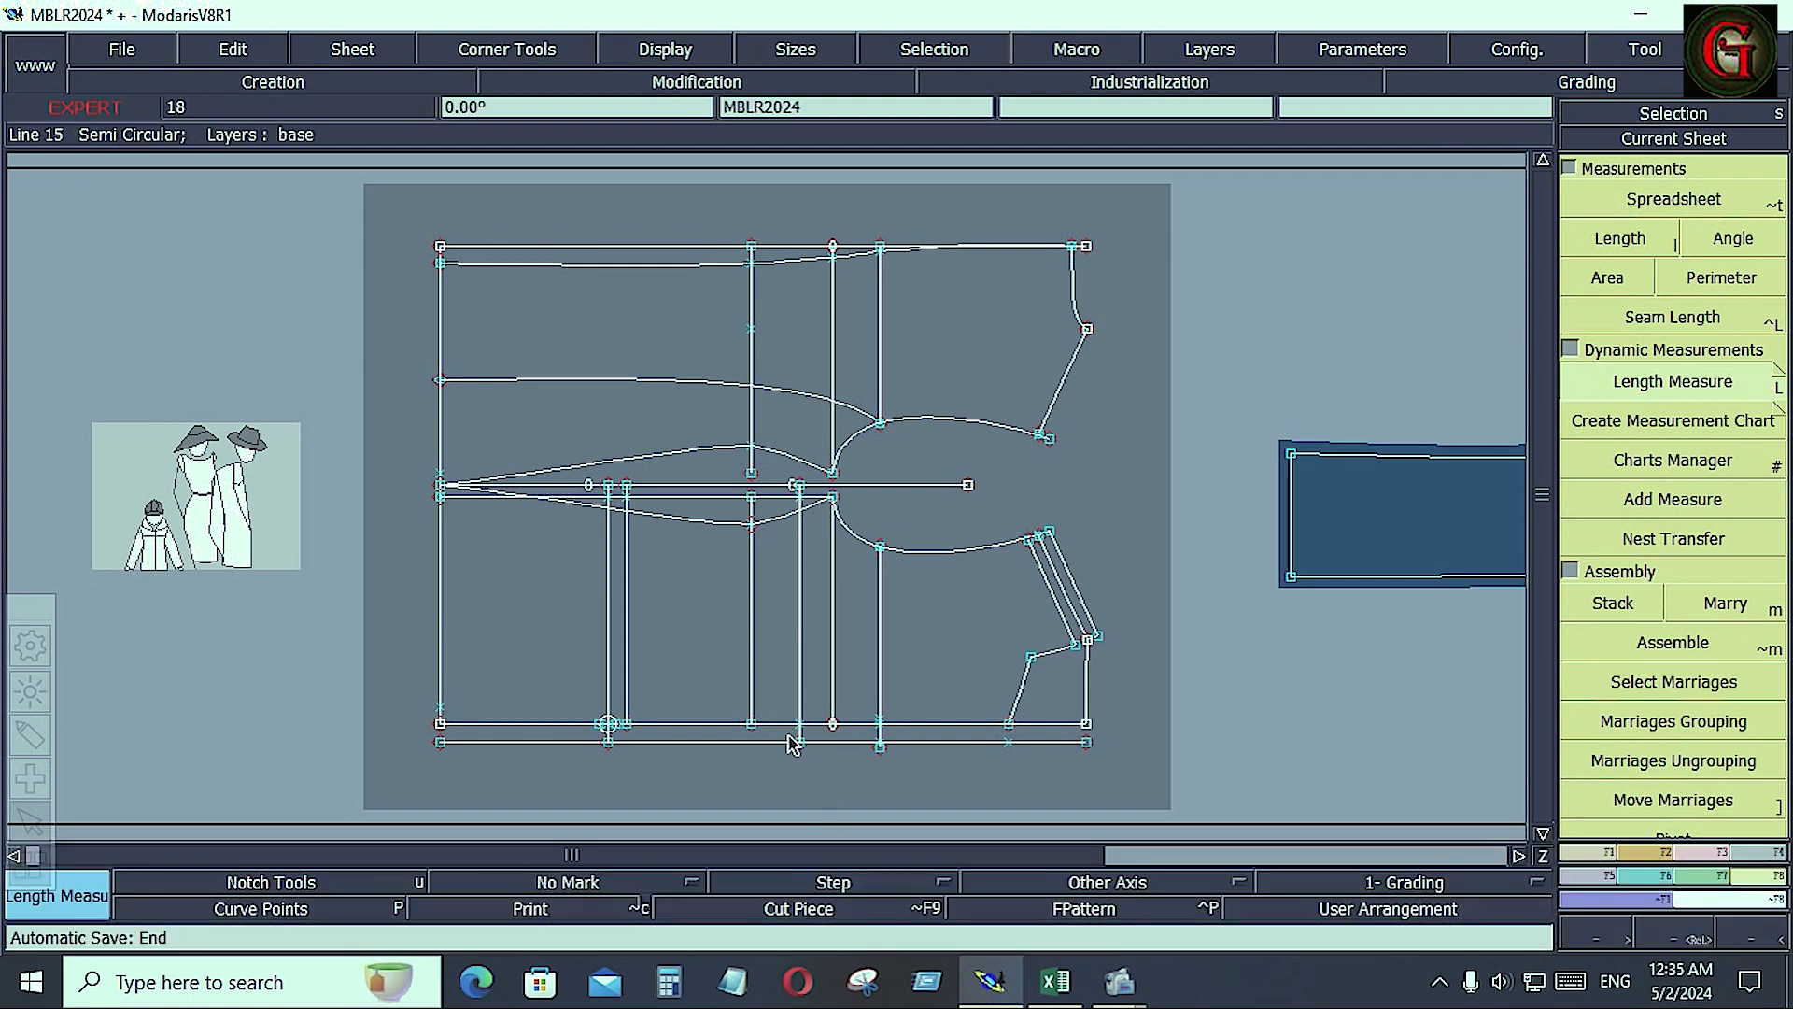
Draw a small button circle centred where the top button line crosses the front centre line
left_click(1658, 852)
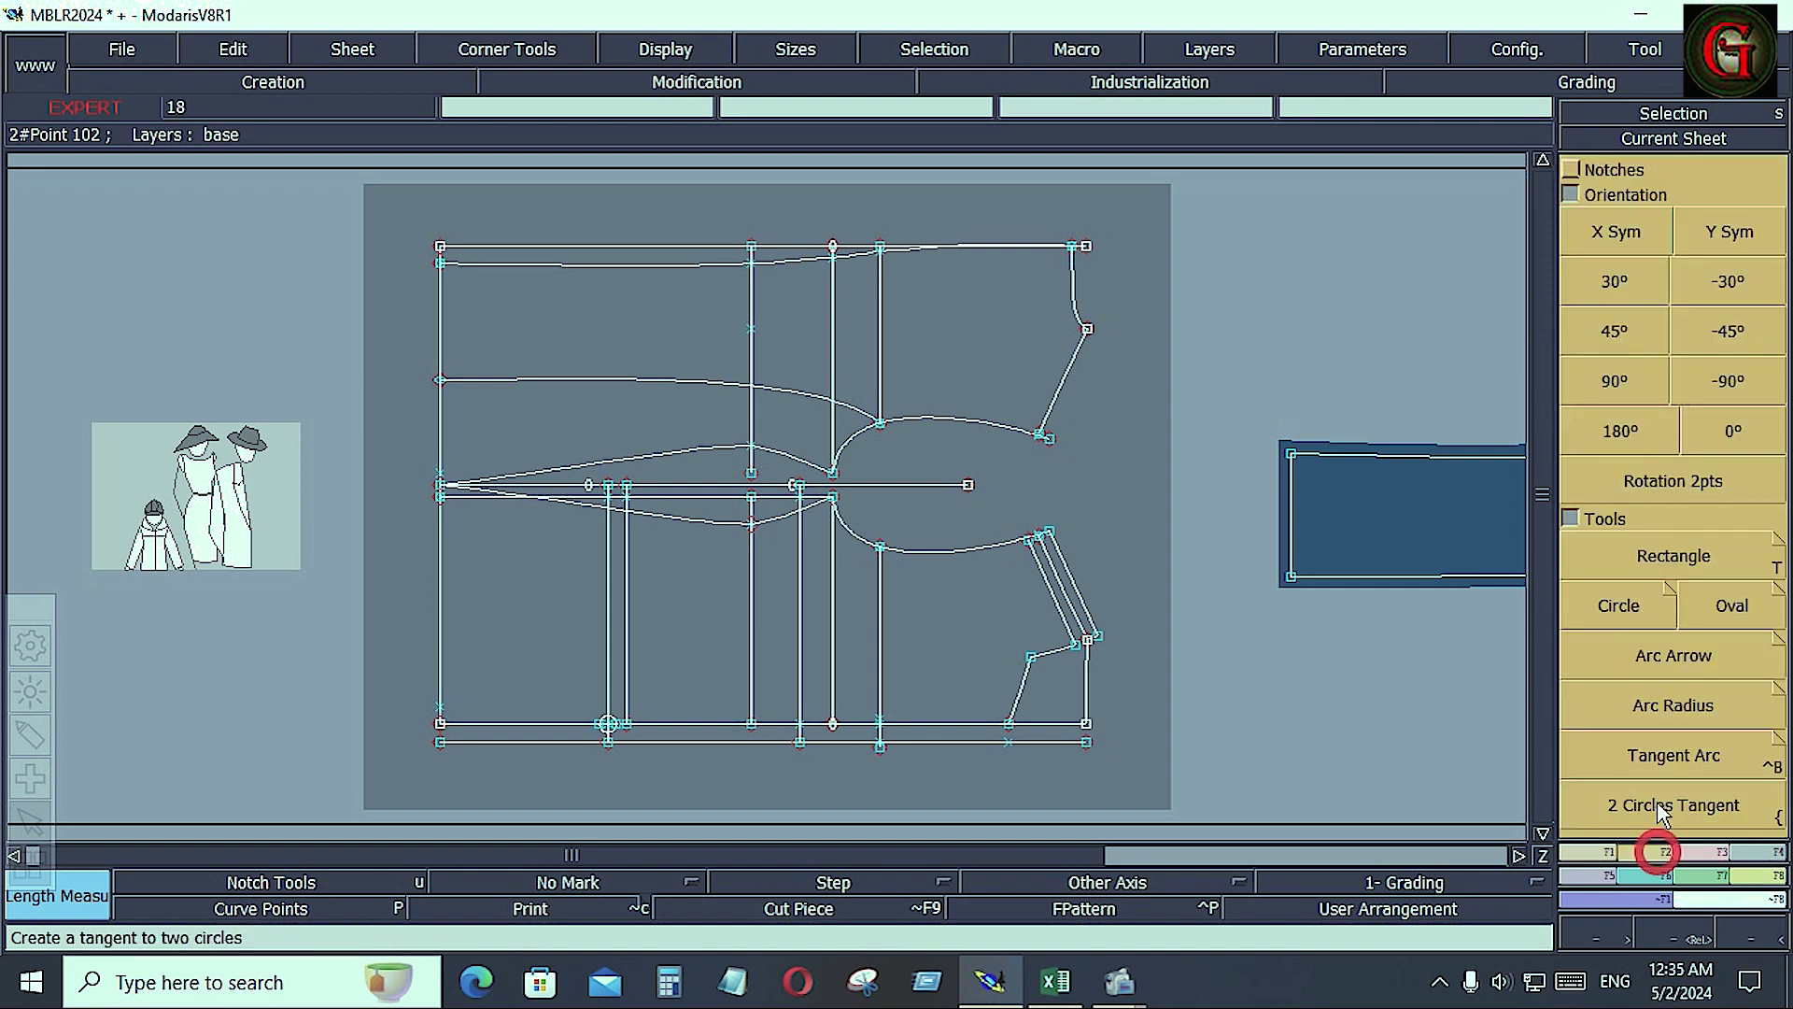
left_click(1620, 603)
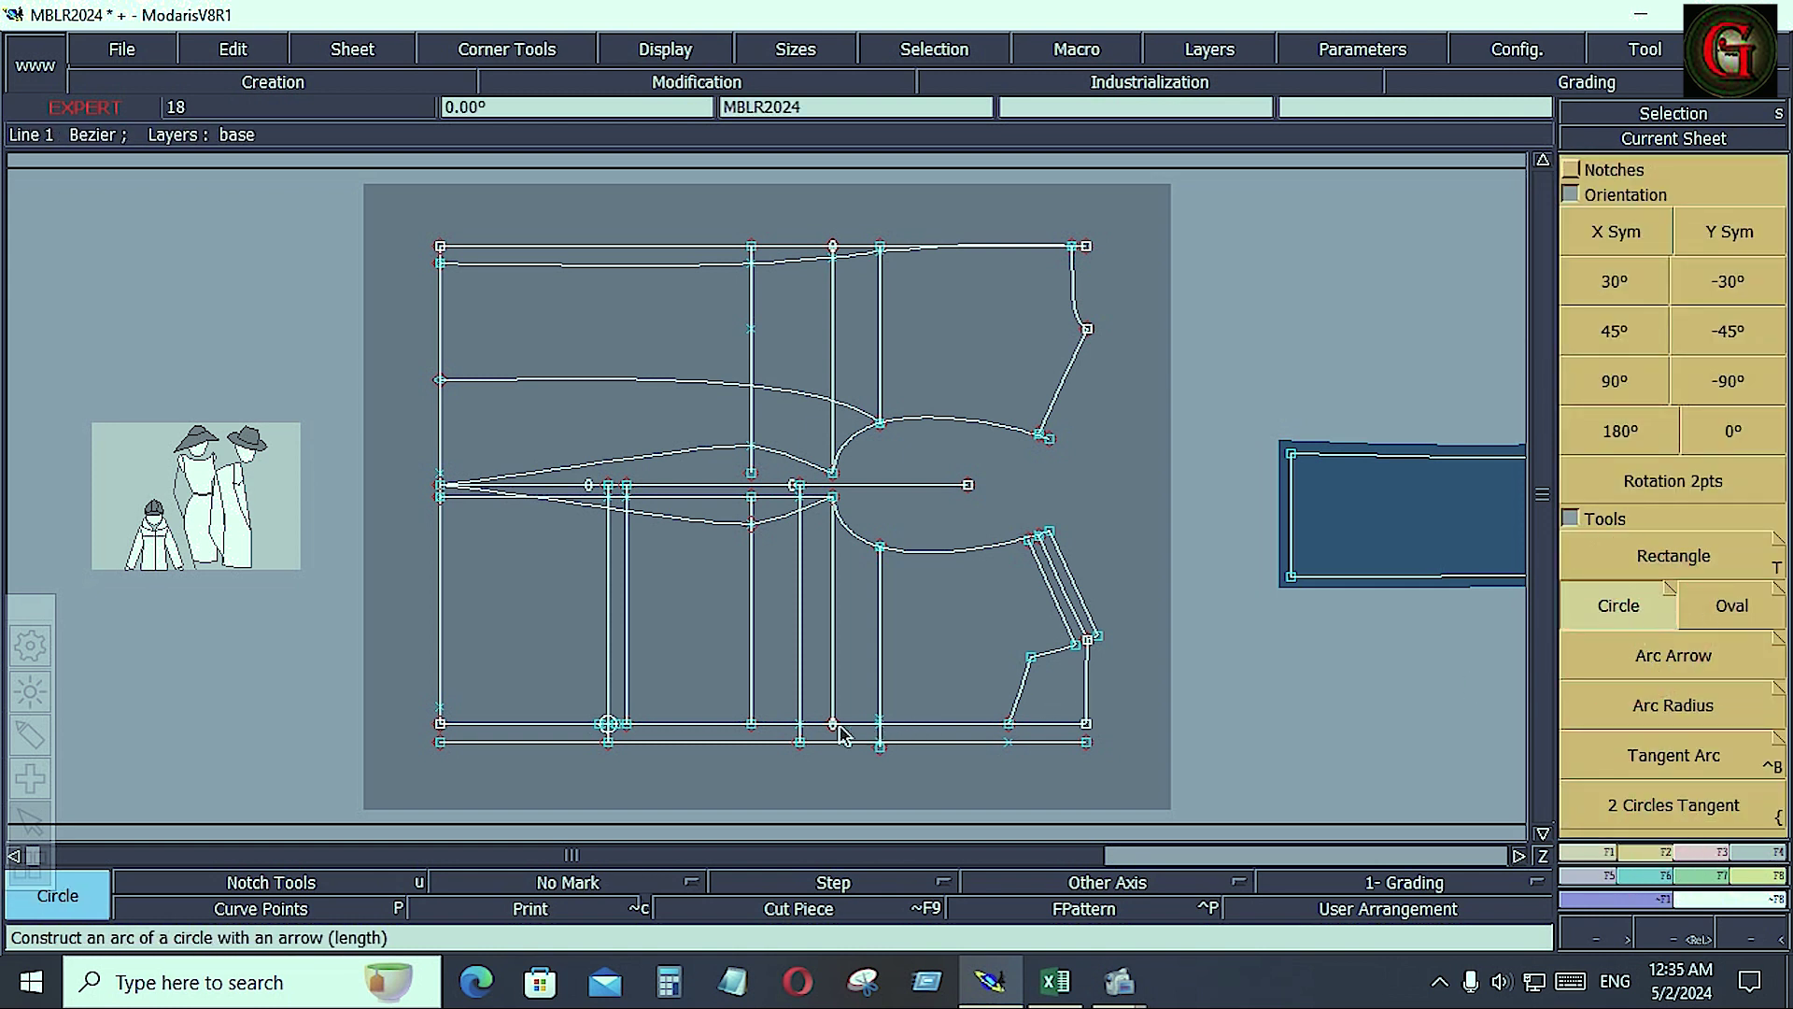
left_click(800, 728)
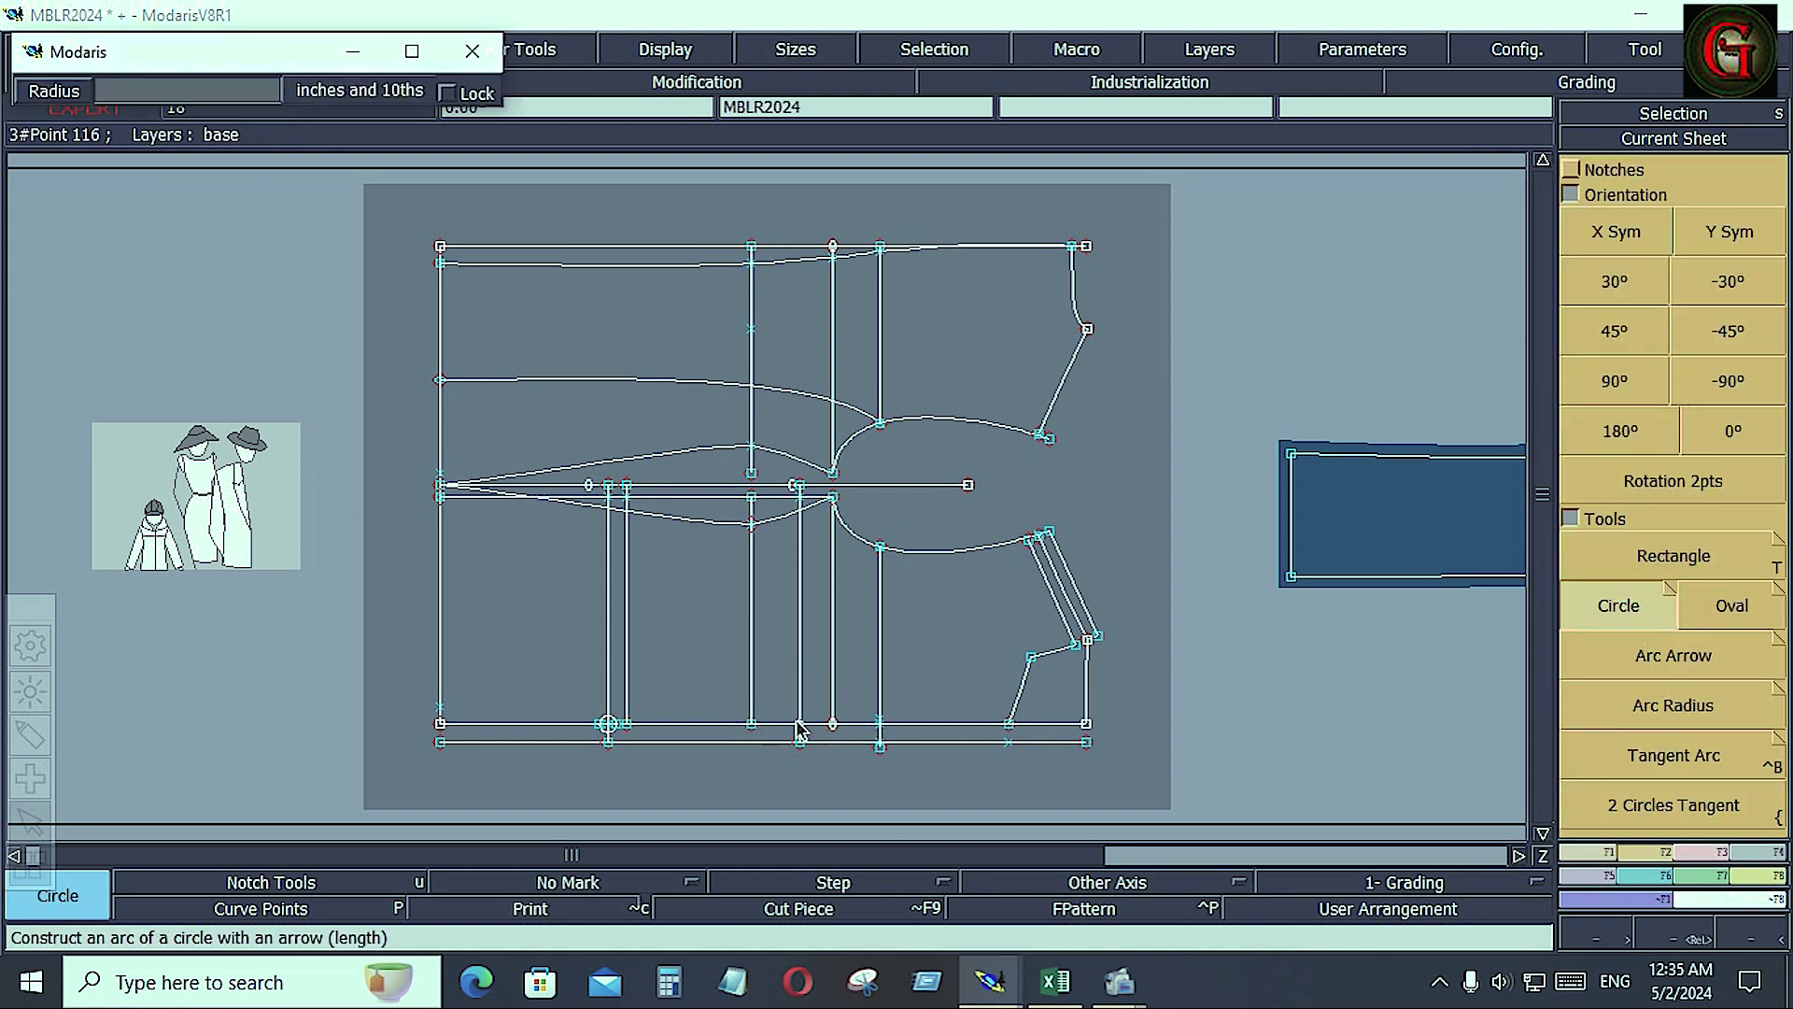
left_click(799, 727)
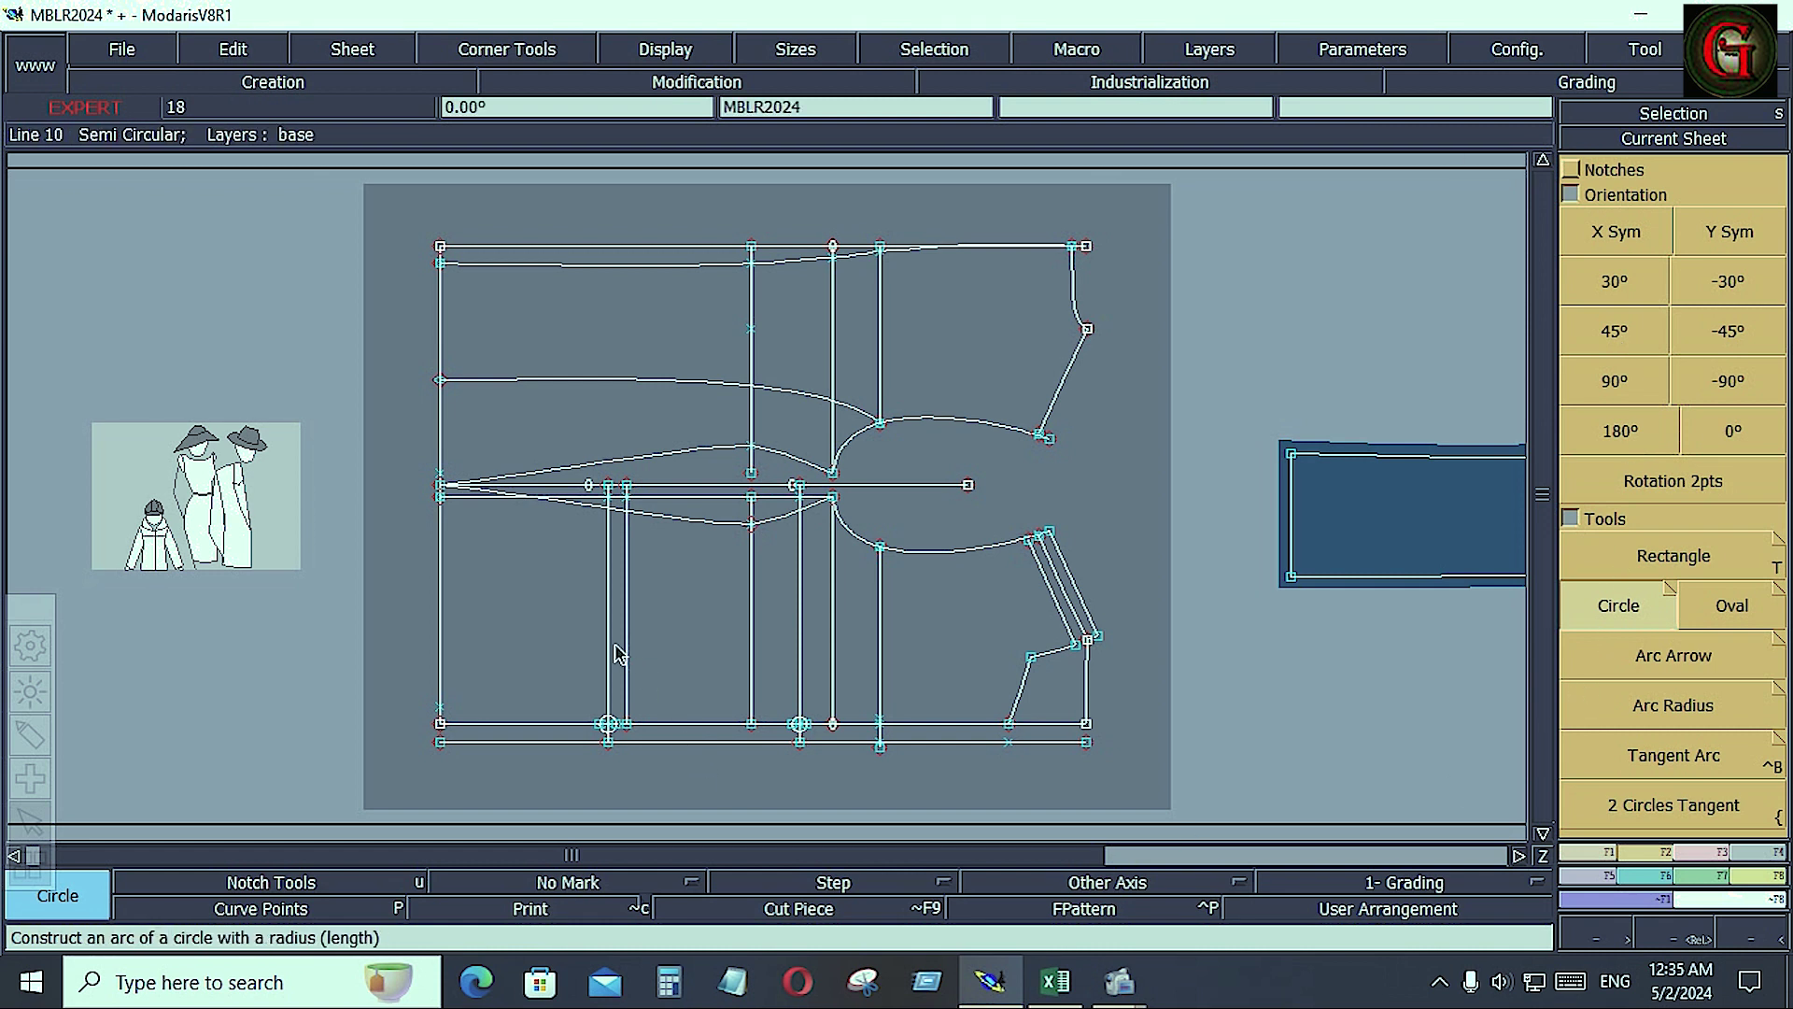
Create a parallel of the top button line 4 inches toward the hem for the middle button
left_click(1563, 853)
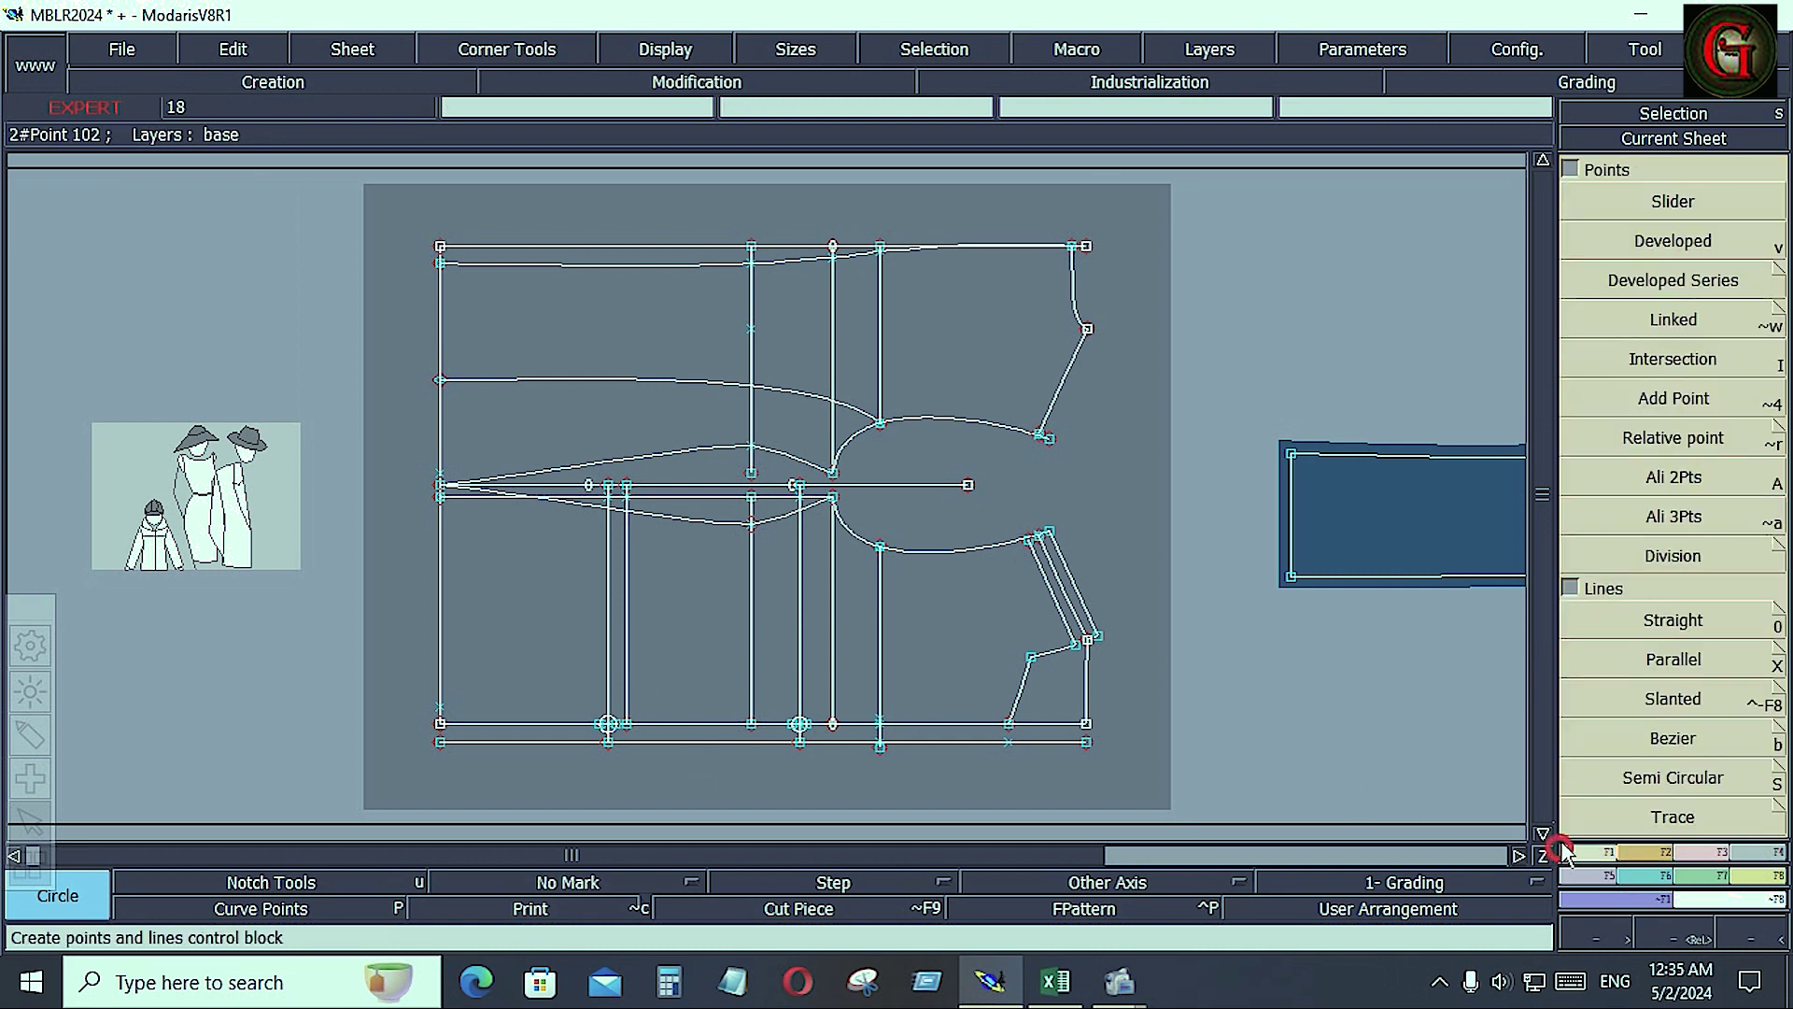
left_click(1673, 659)
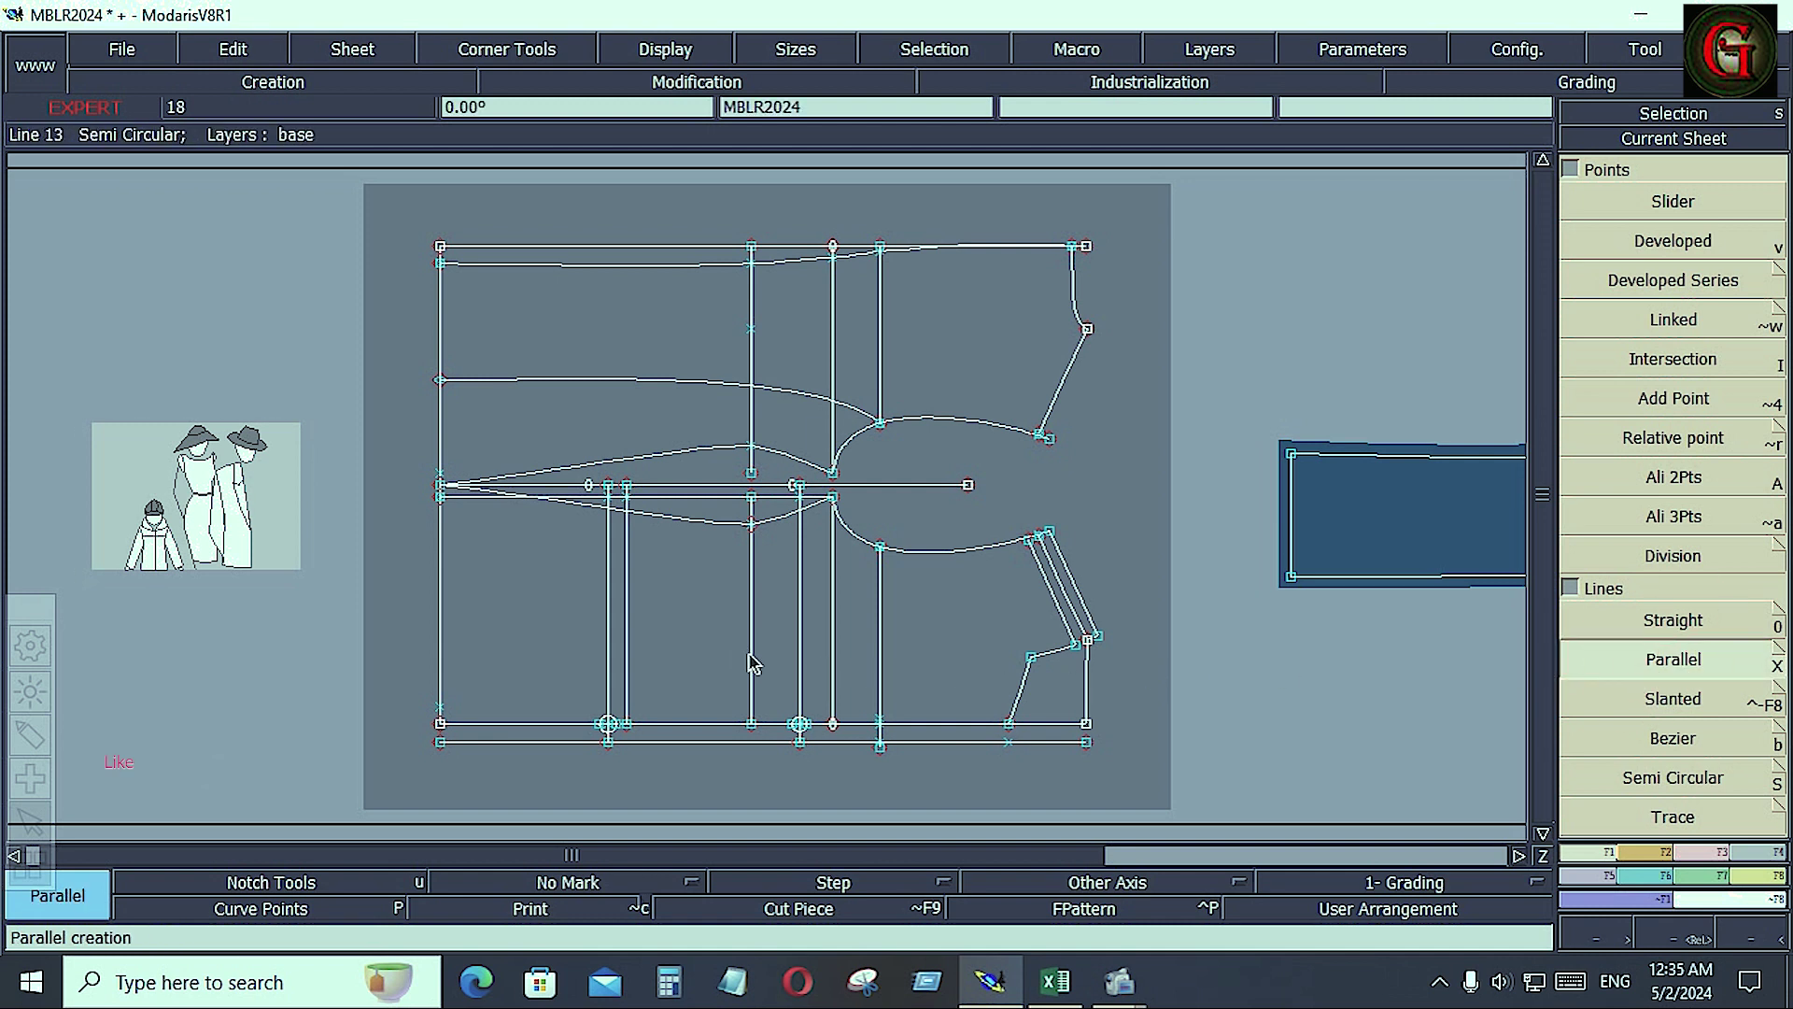
left_click(801, 693)
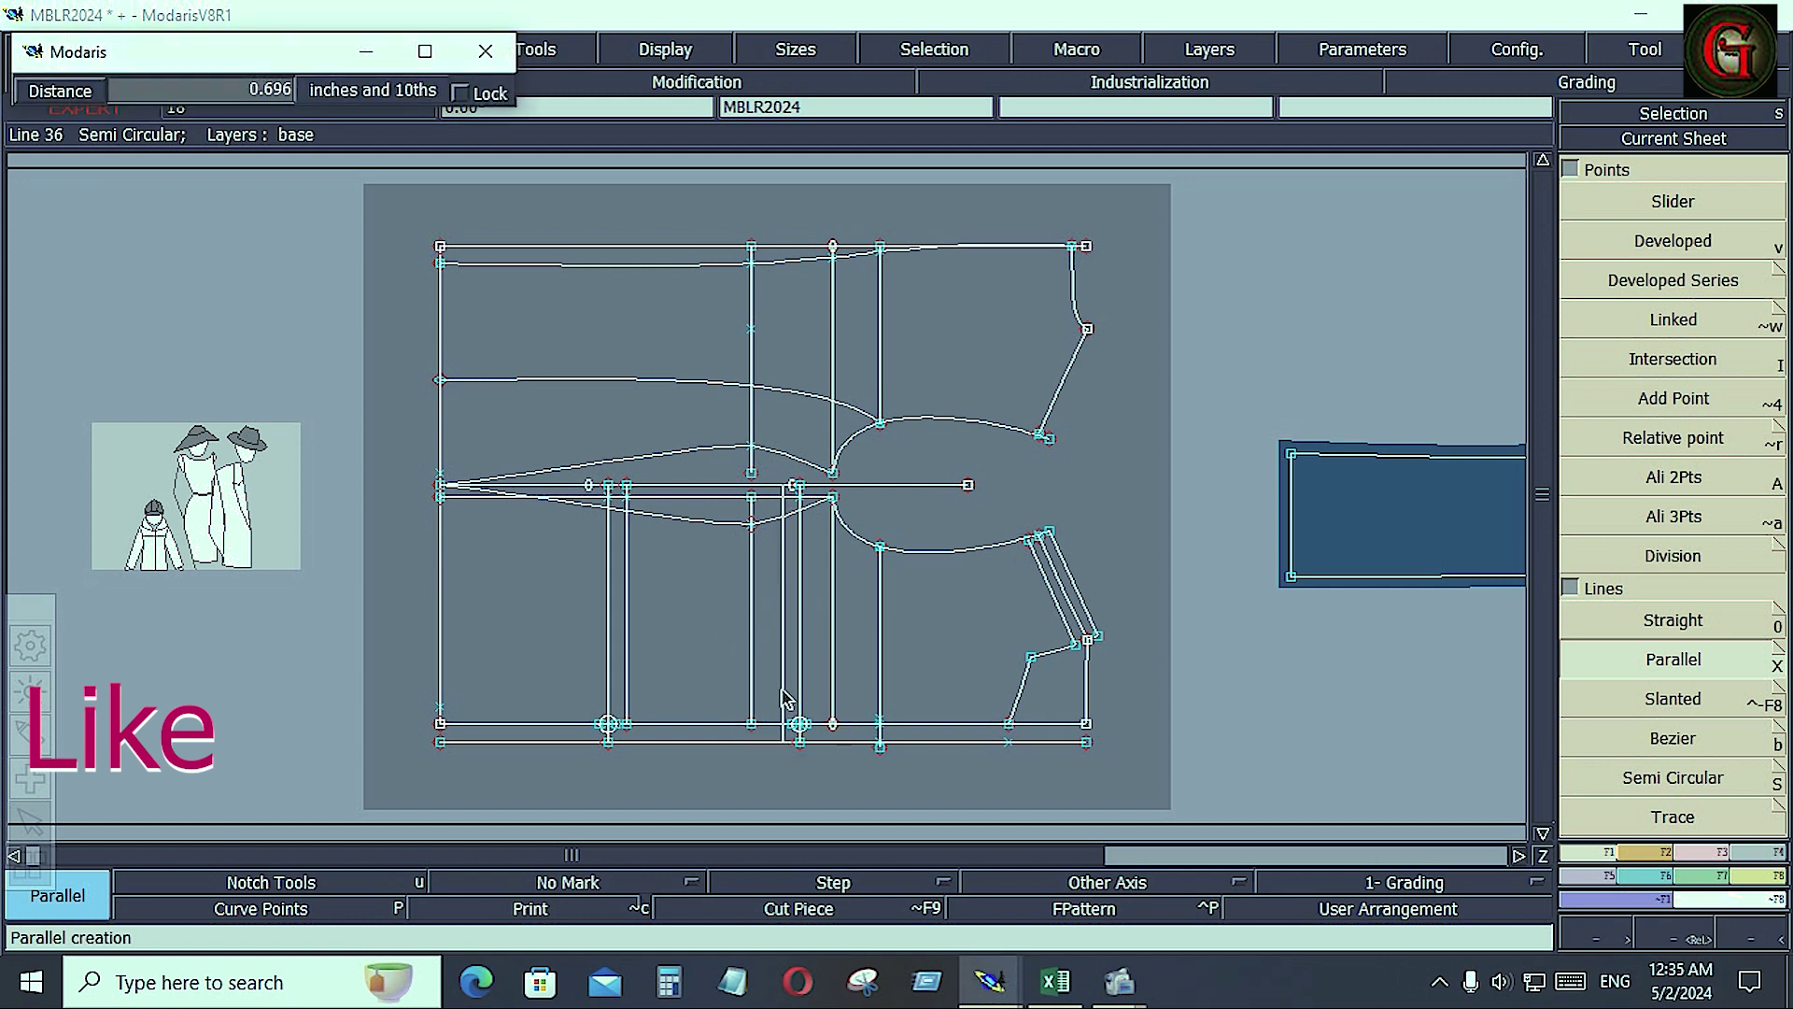
key("Down")
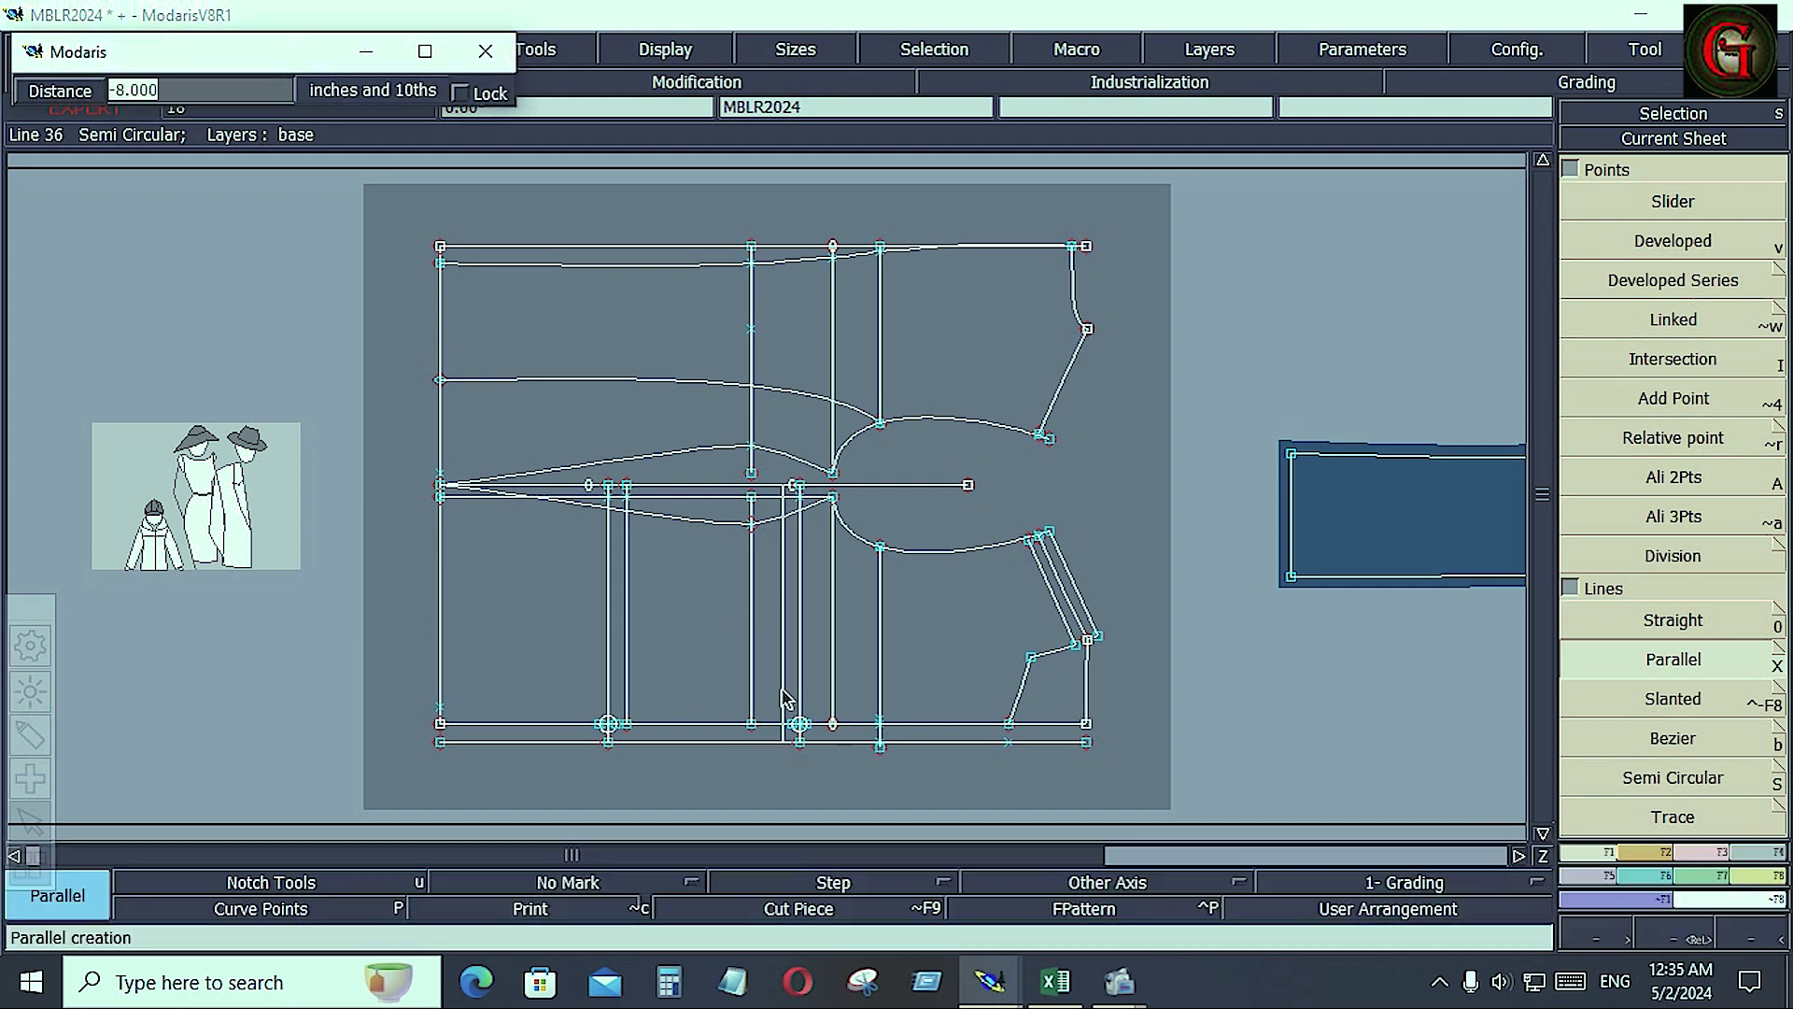
key("KP_4")
key("Return")
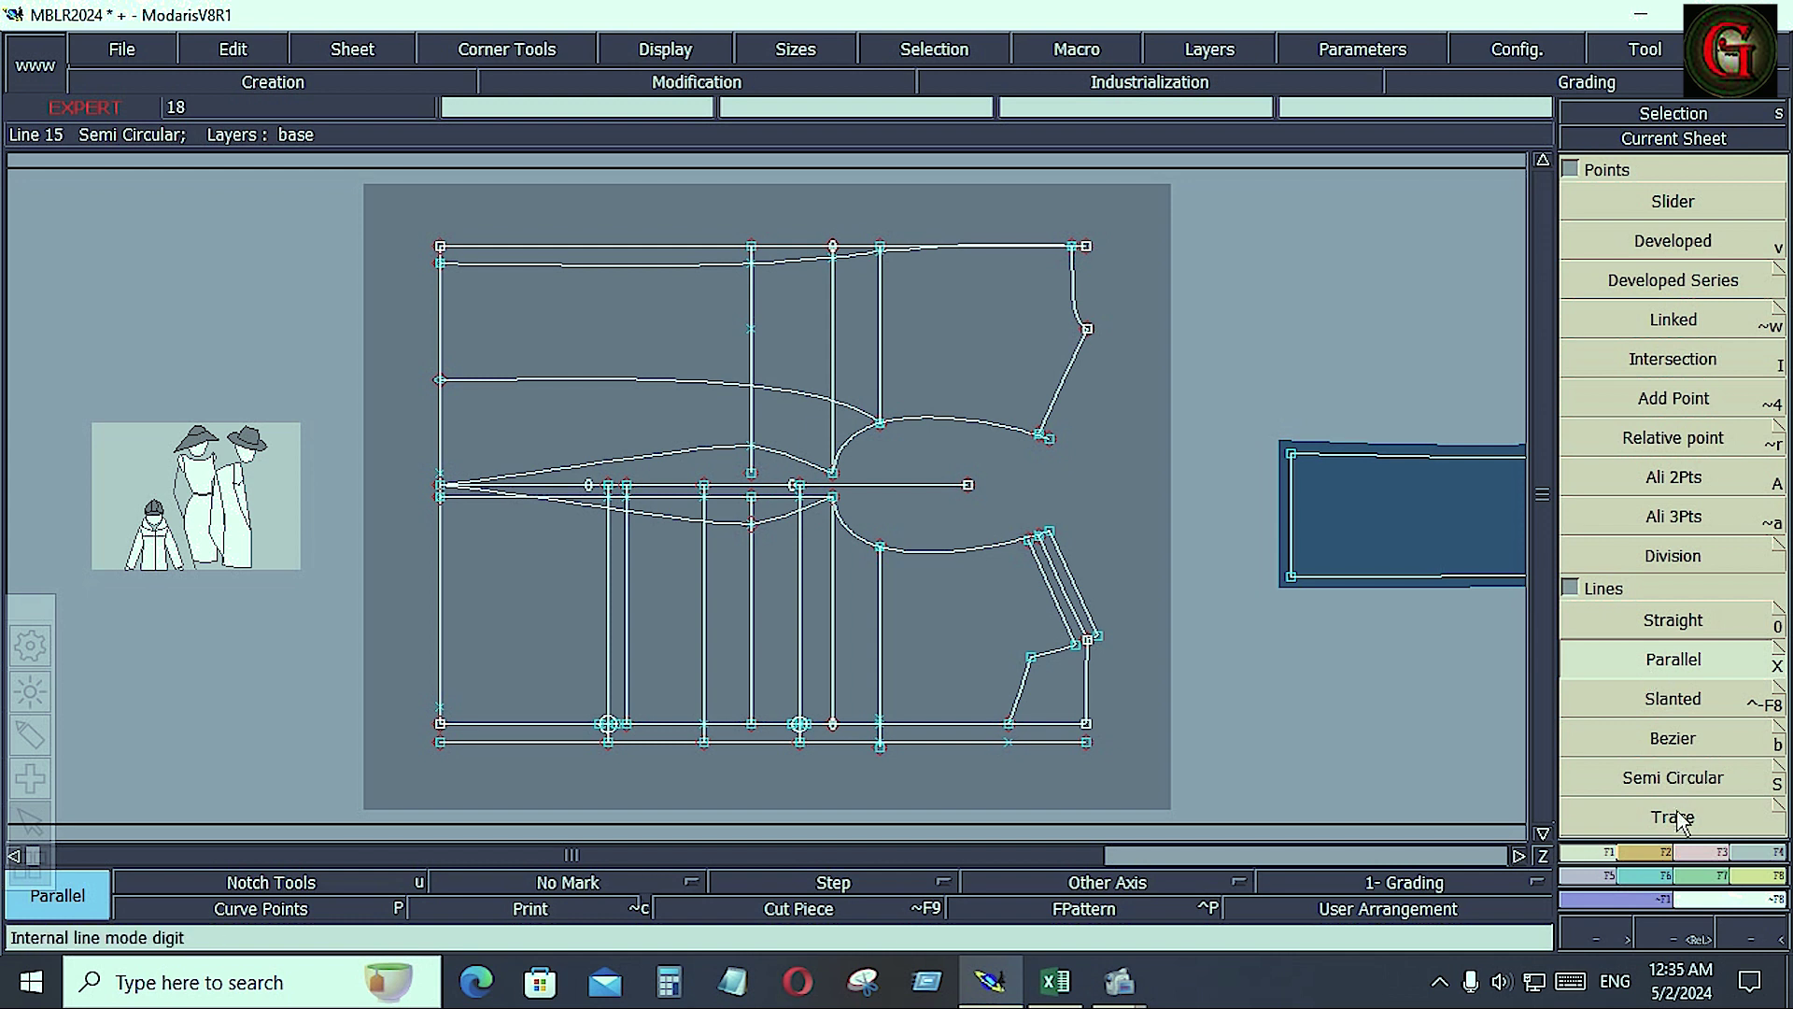
Draw a small button circle centred where the middle button line crosses the front centre line
left_click(1650, 852)
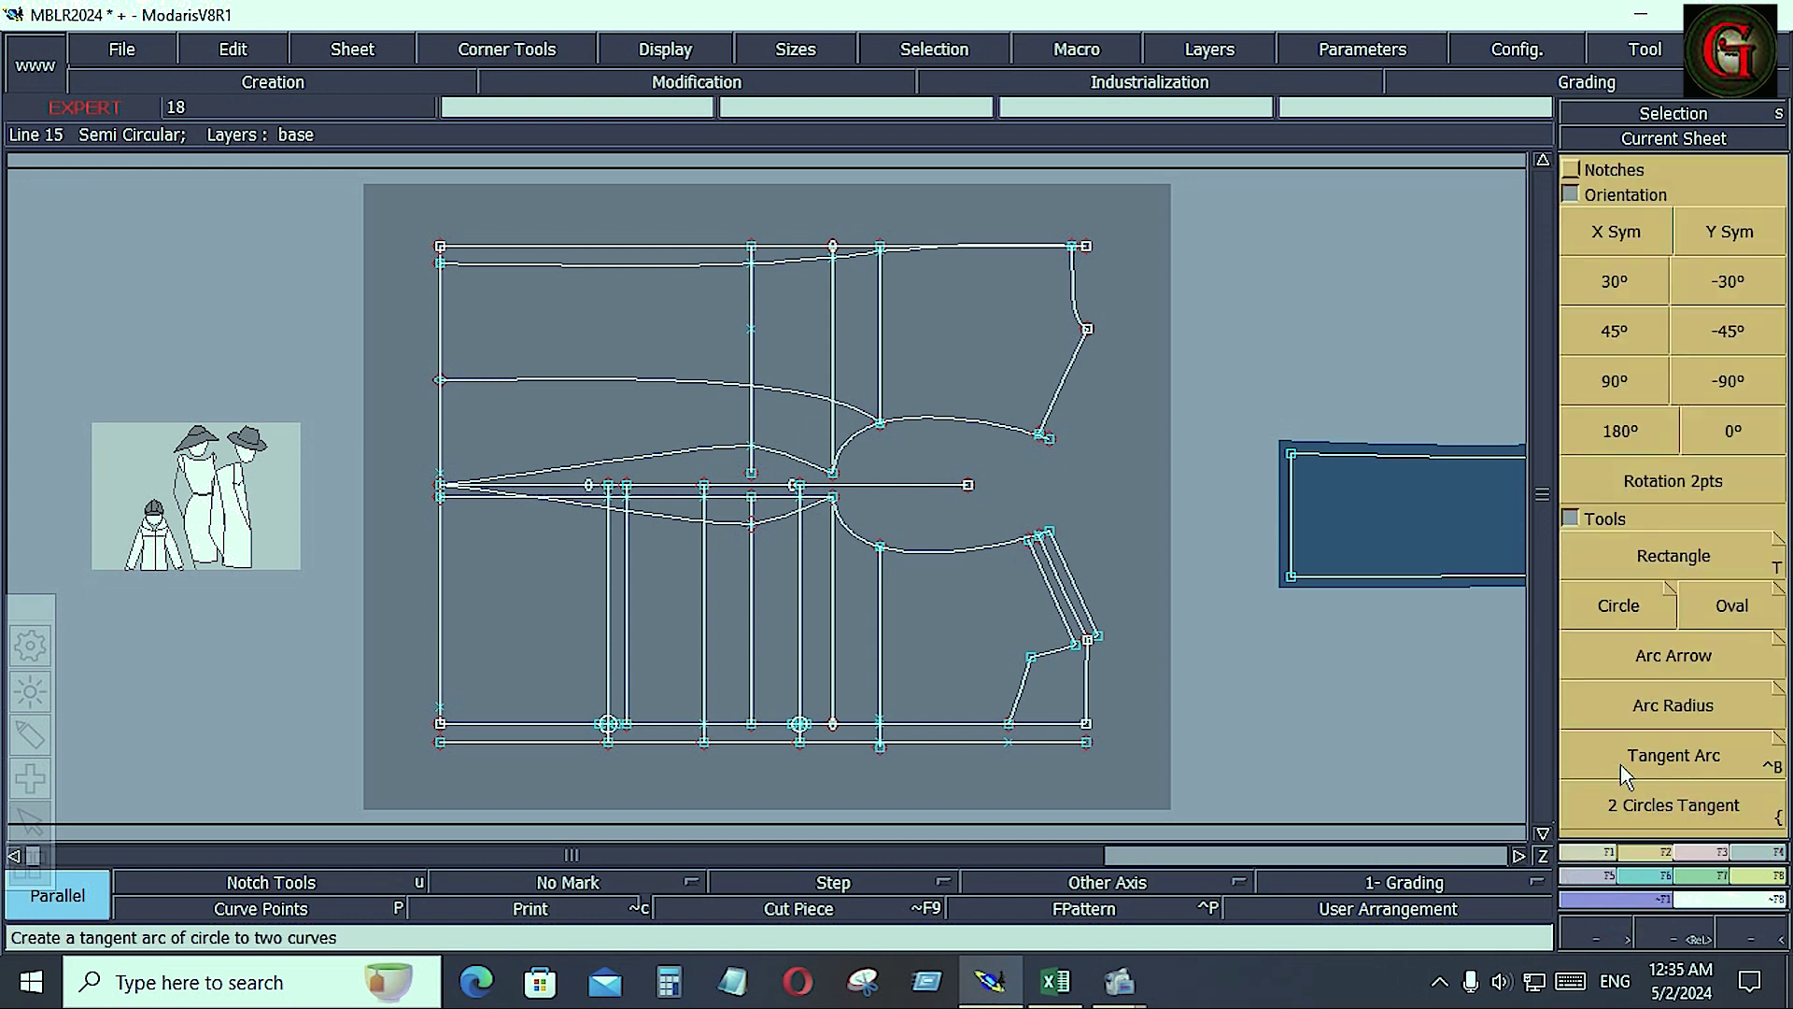
left_click(1620, 604)
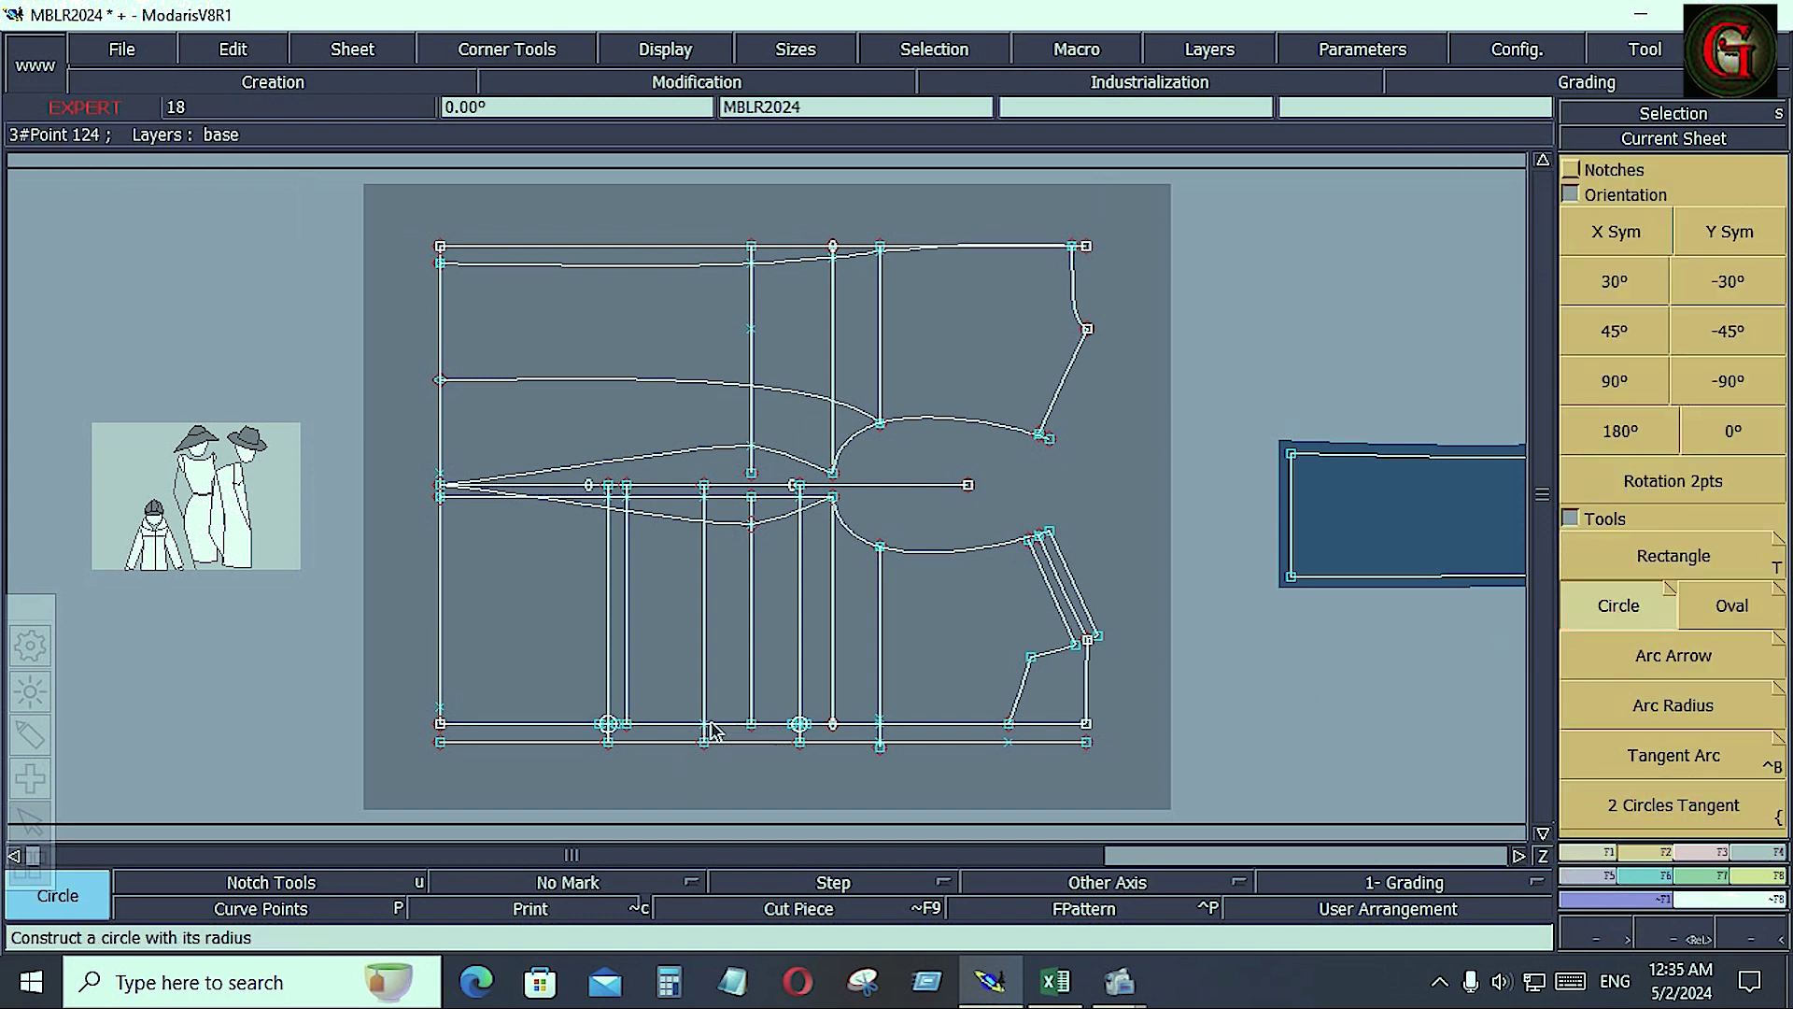
left_click(706, 727)
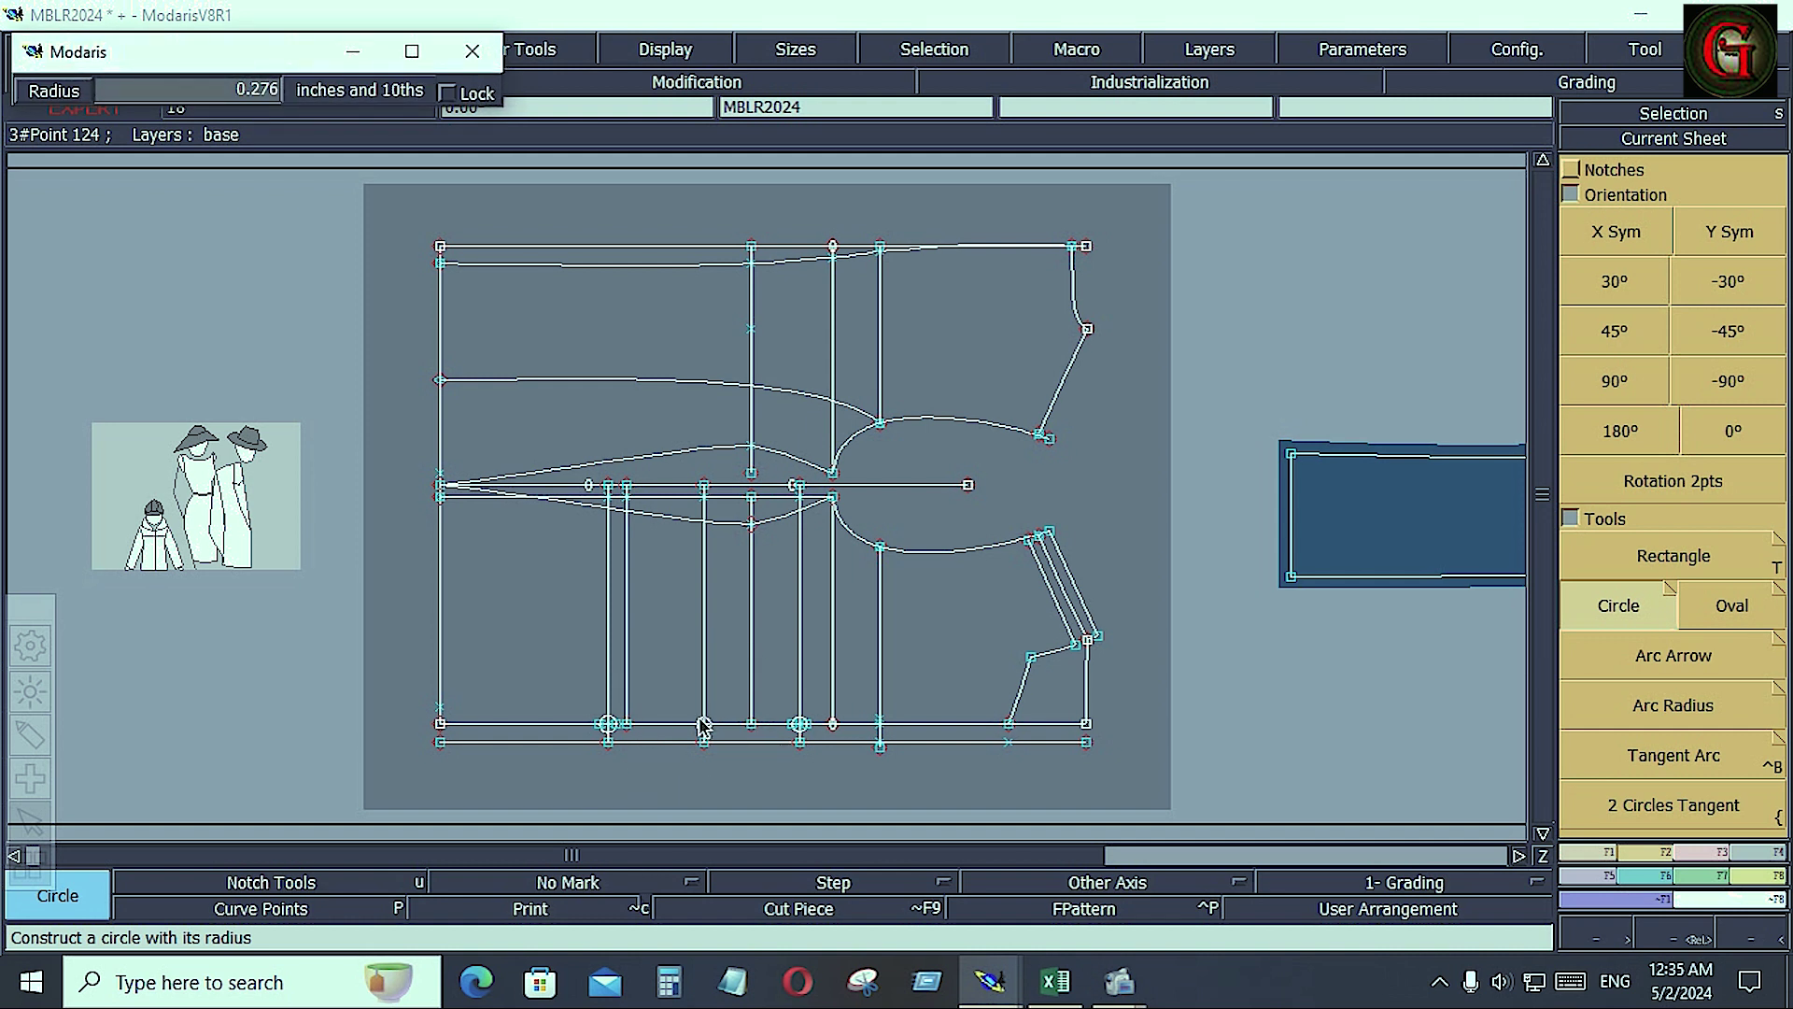
left_click(703, 725)
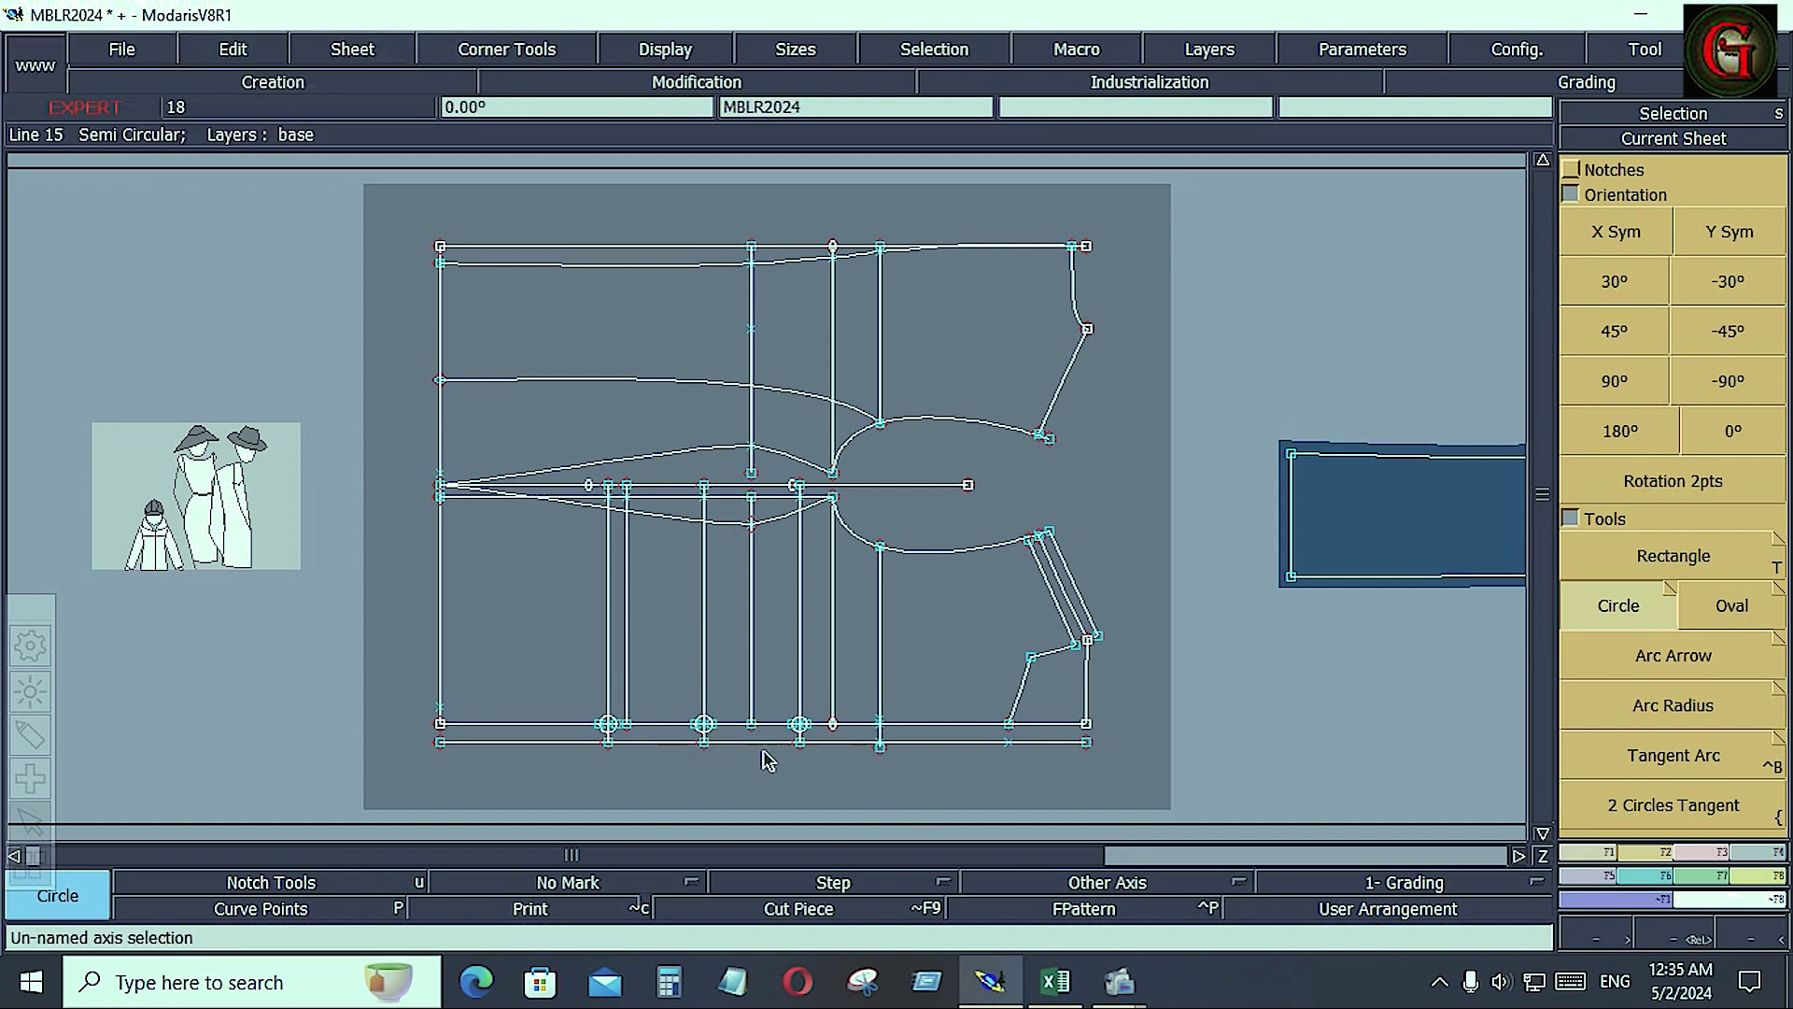
Examine the buttons and lapel on the jacket picture in the Excel measurement sheet, returning to Modaris after each look
left_click(1047, 989)
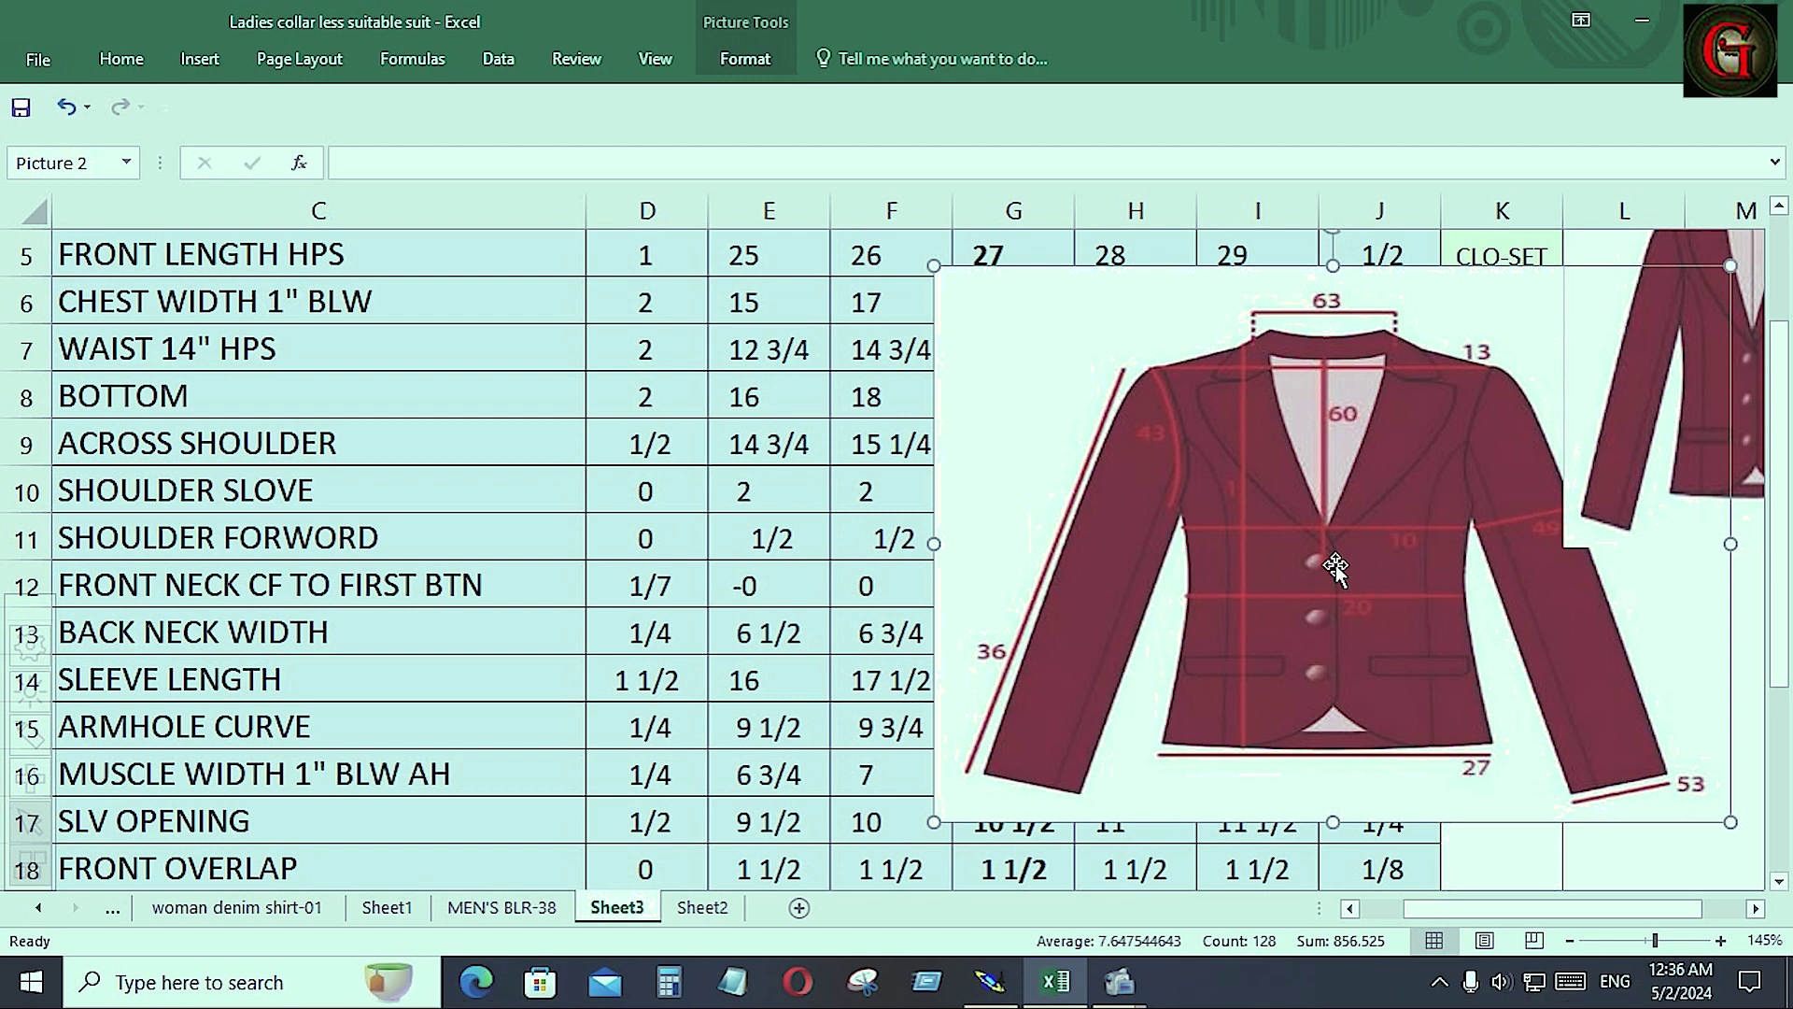
left_click(991, 977)
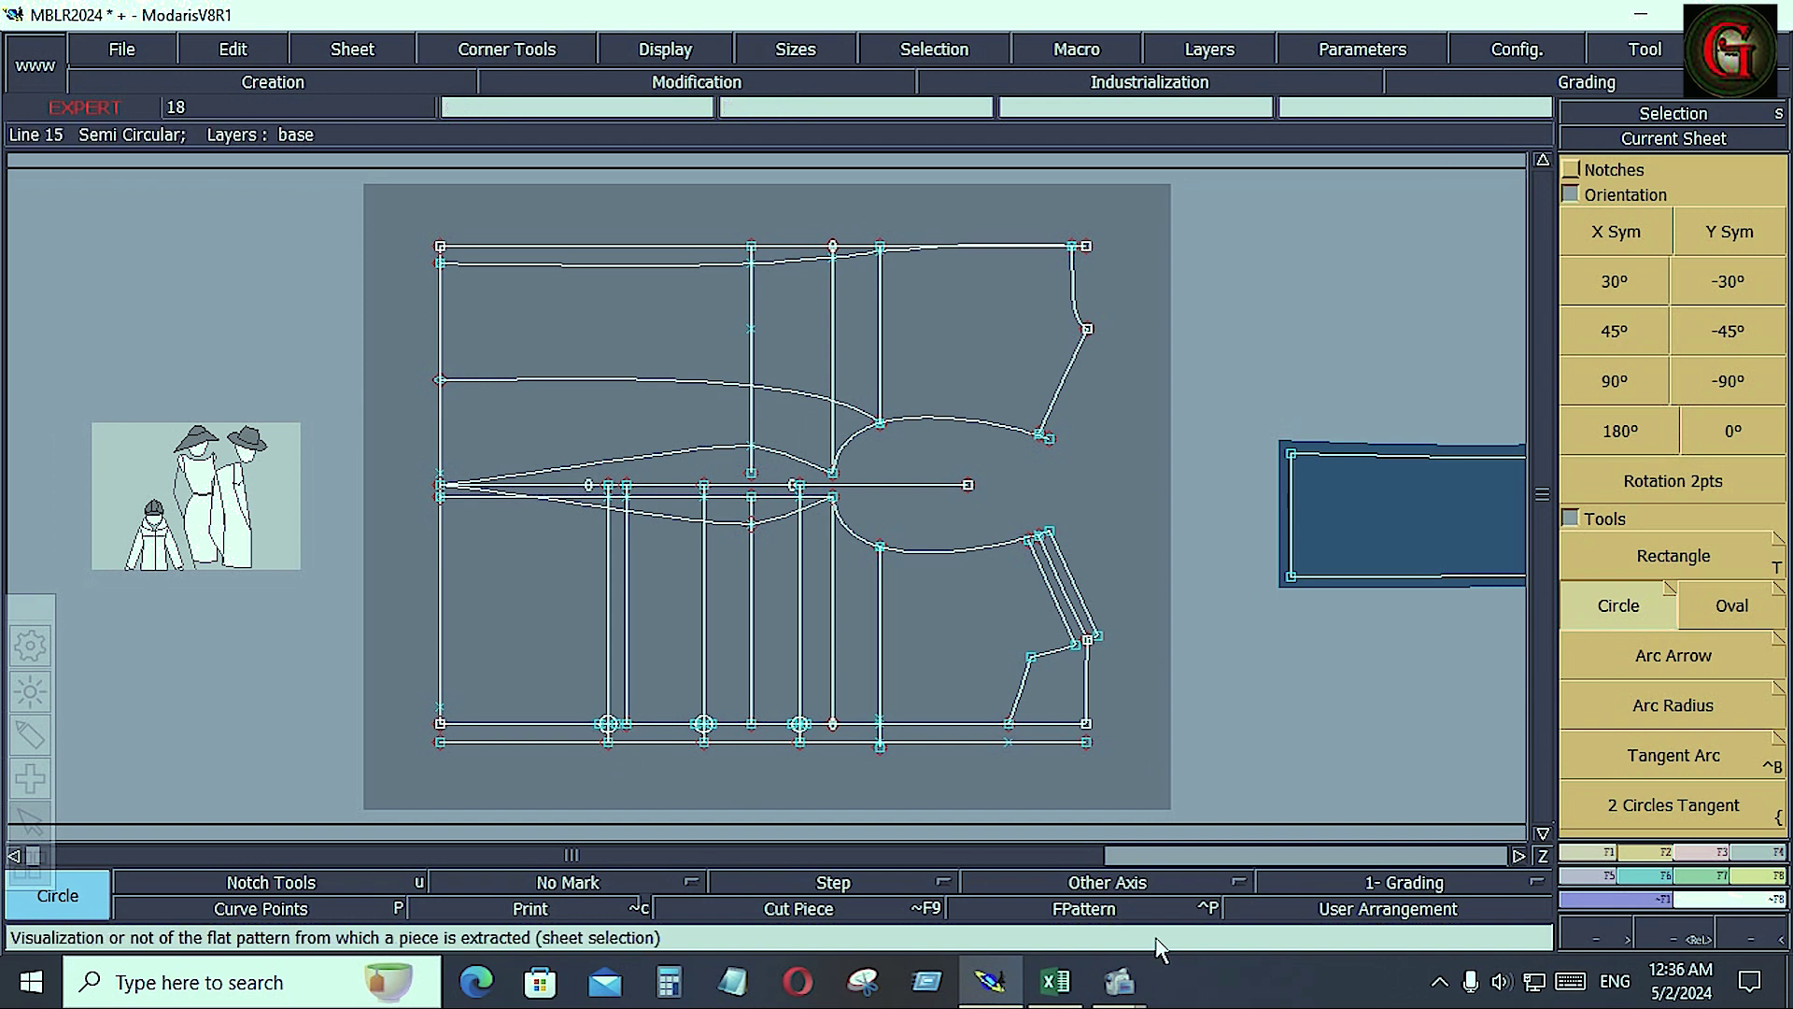
left_click(1055, 982)
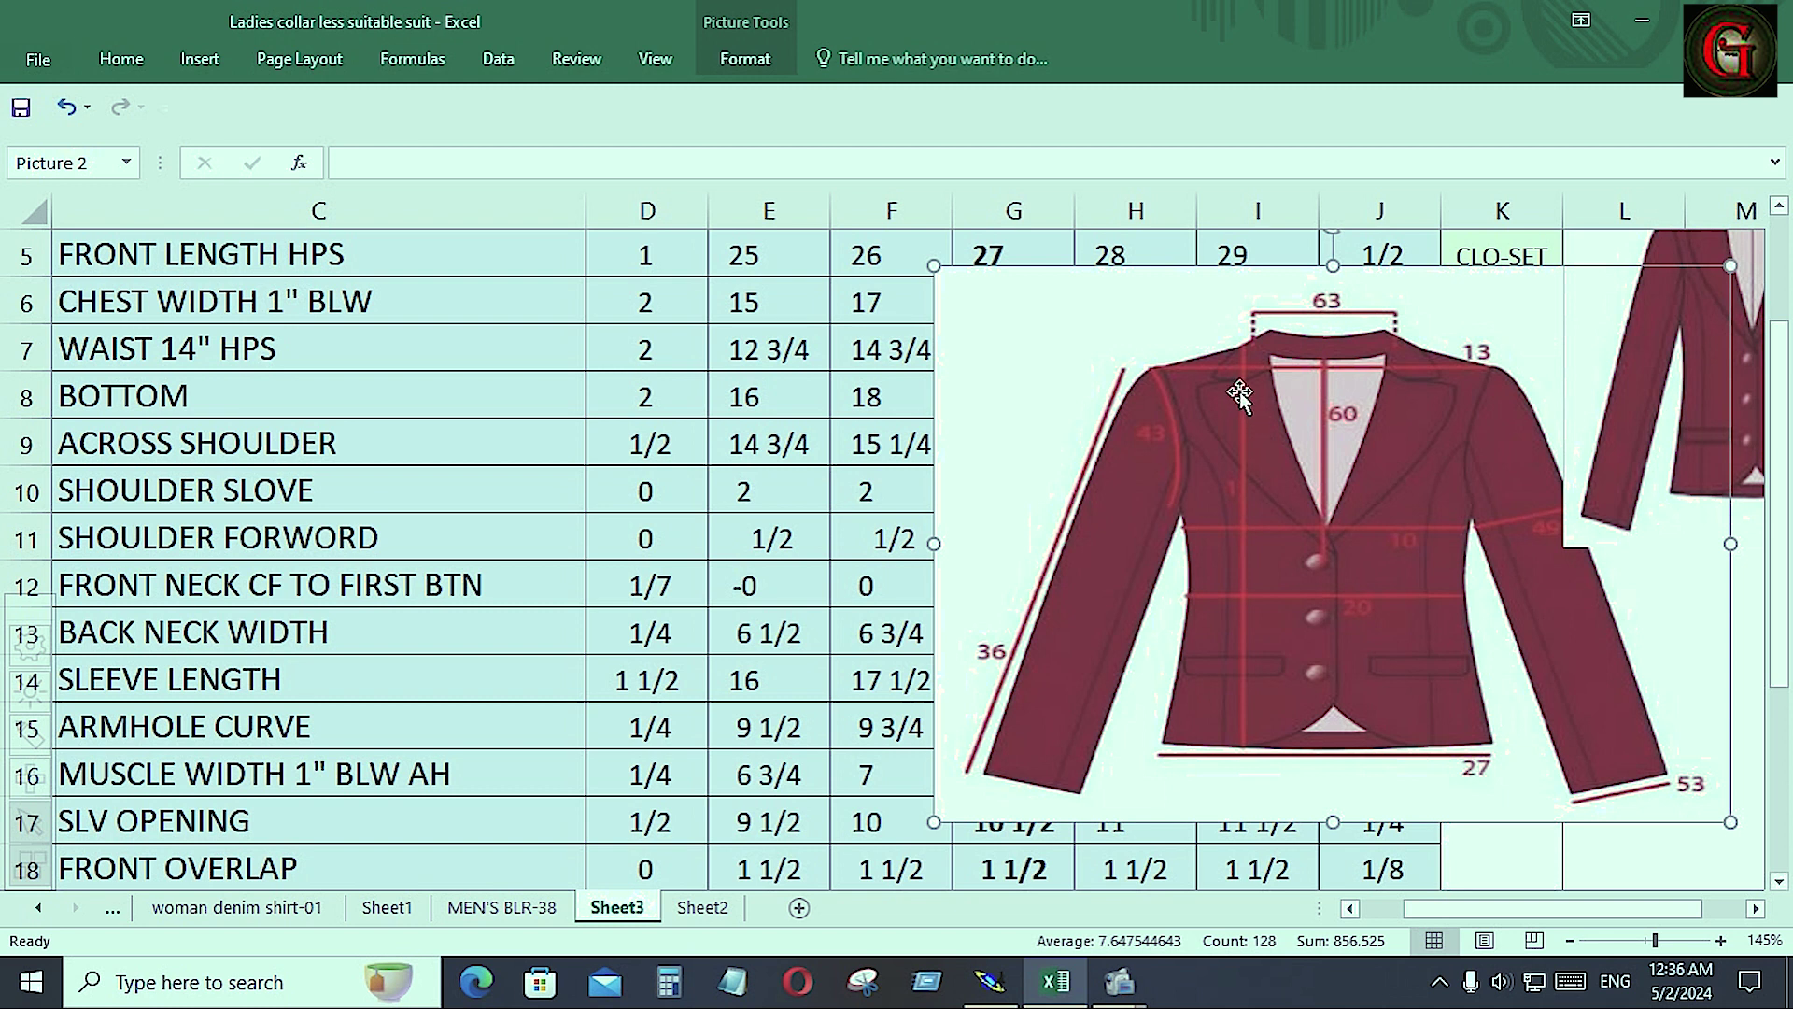
left_click(994, 985)
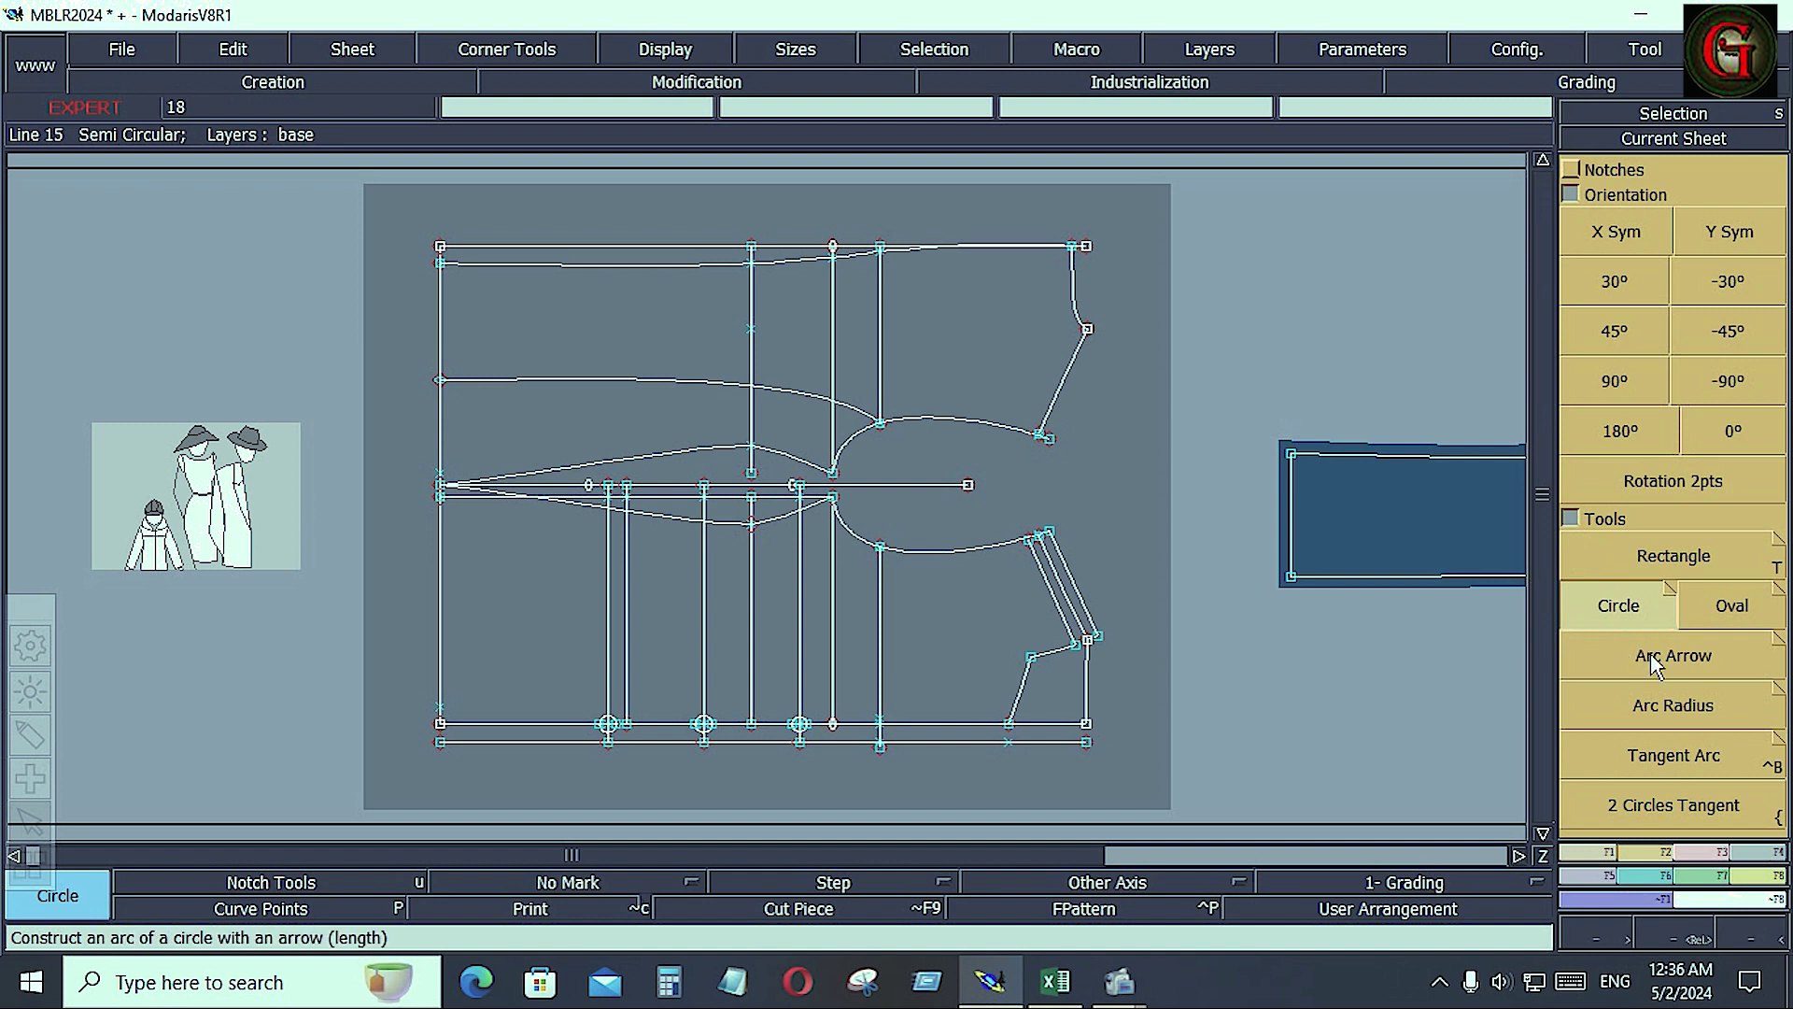
Add a developed point on the overlap edge at a curve length of -0.5 inch from the top button line
left_click(1602, 852)
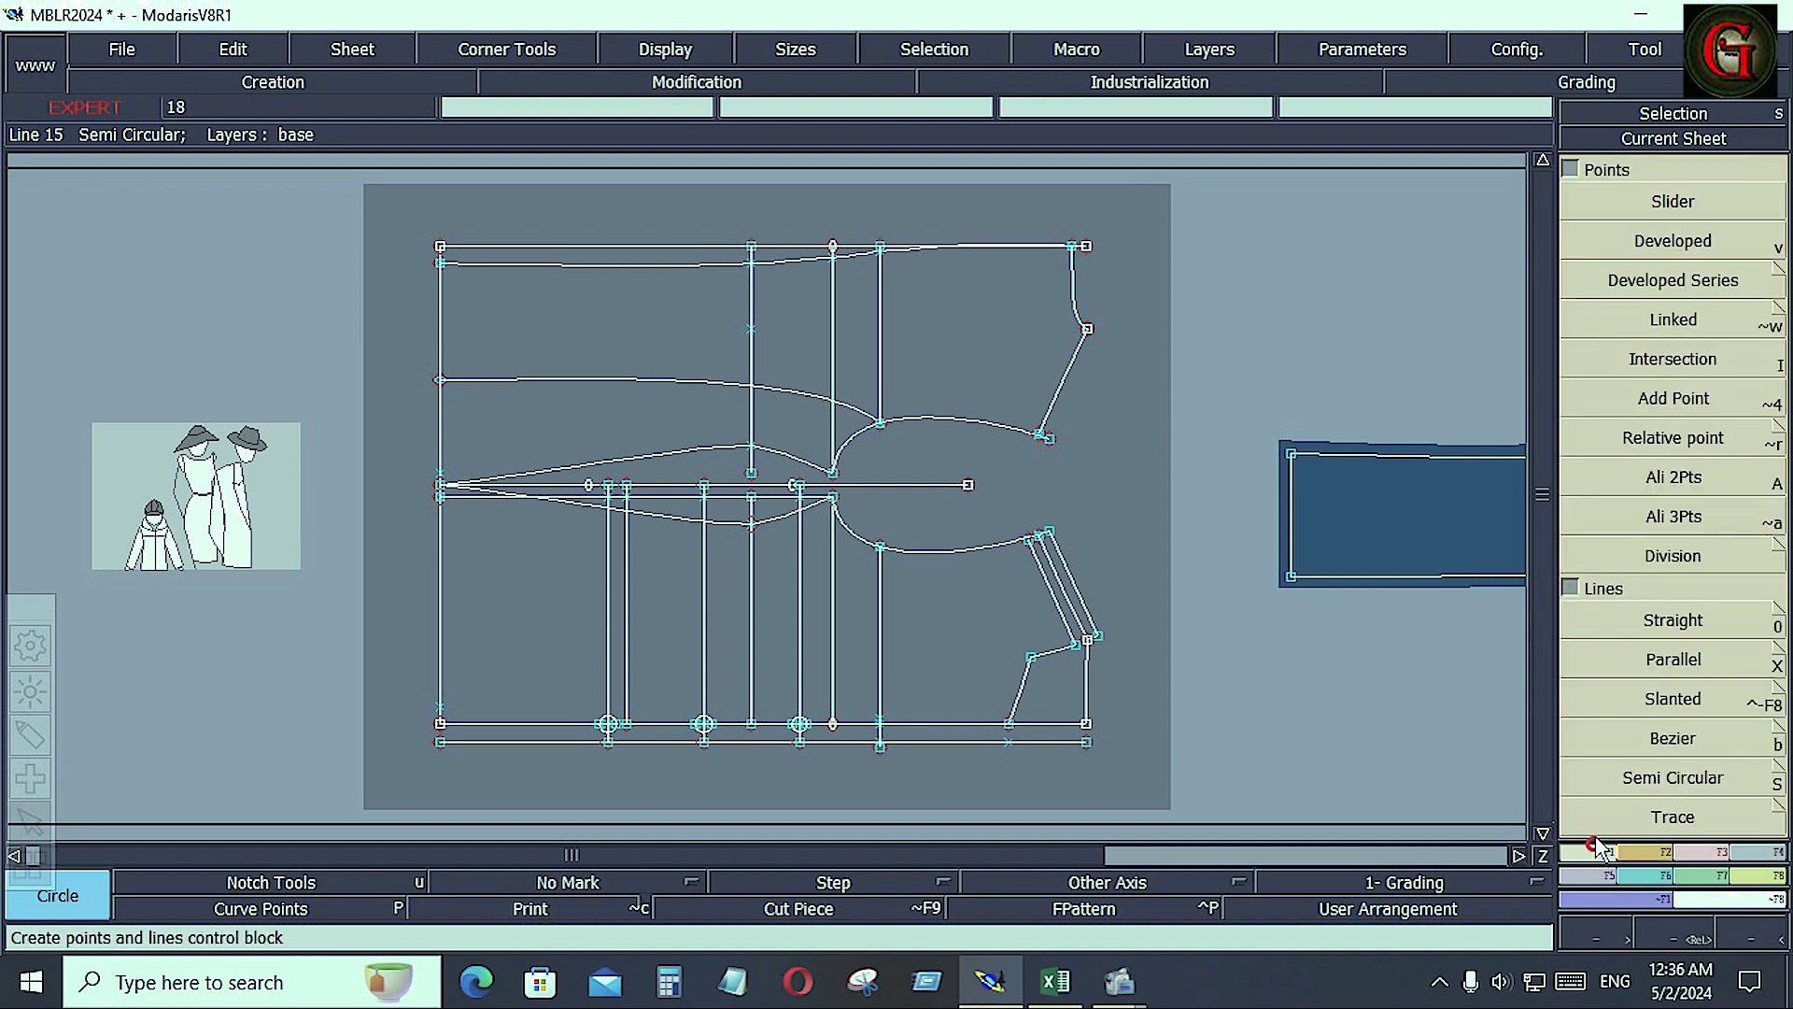
left_click(1671, 241)
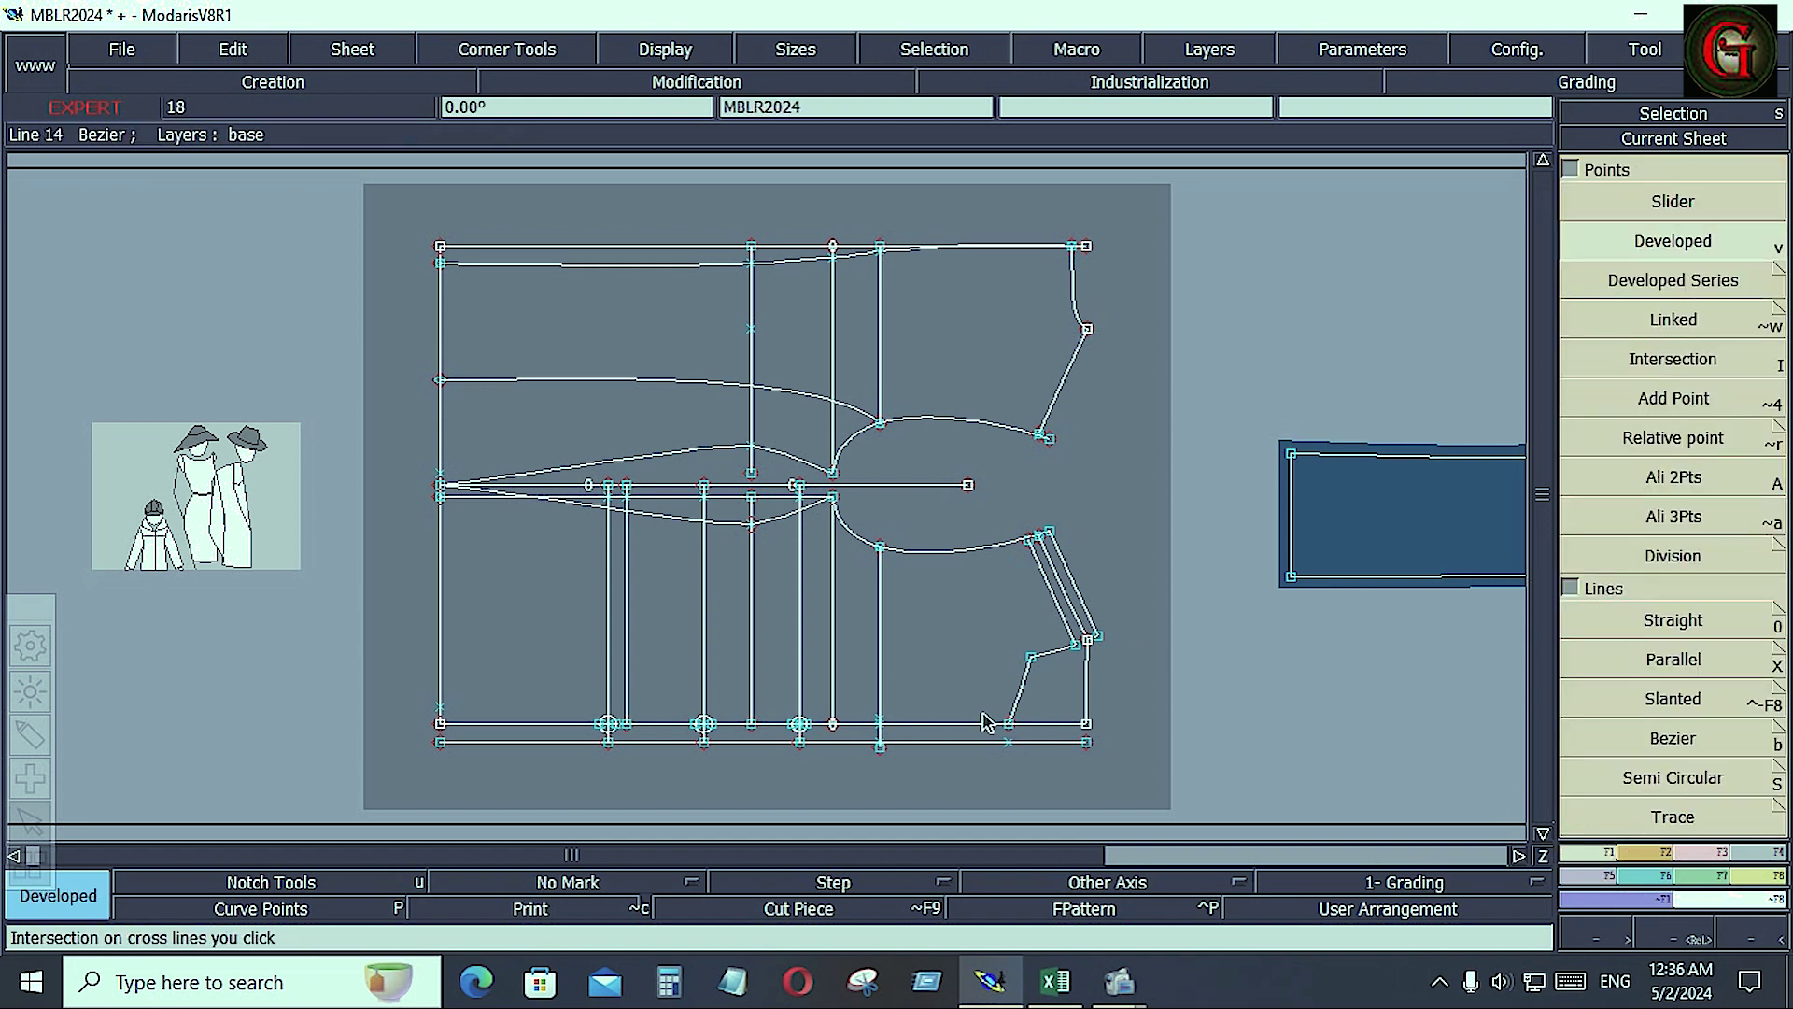
left_click(800, 741)
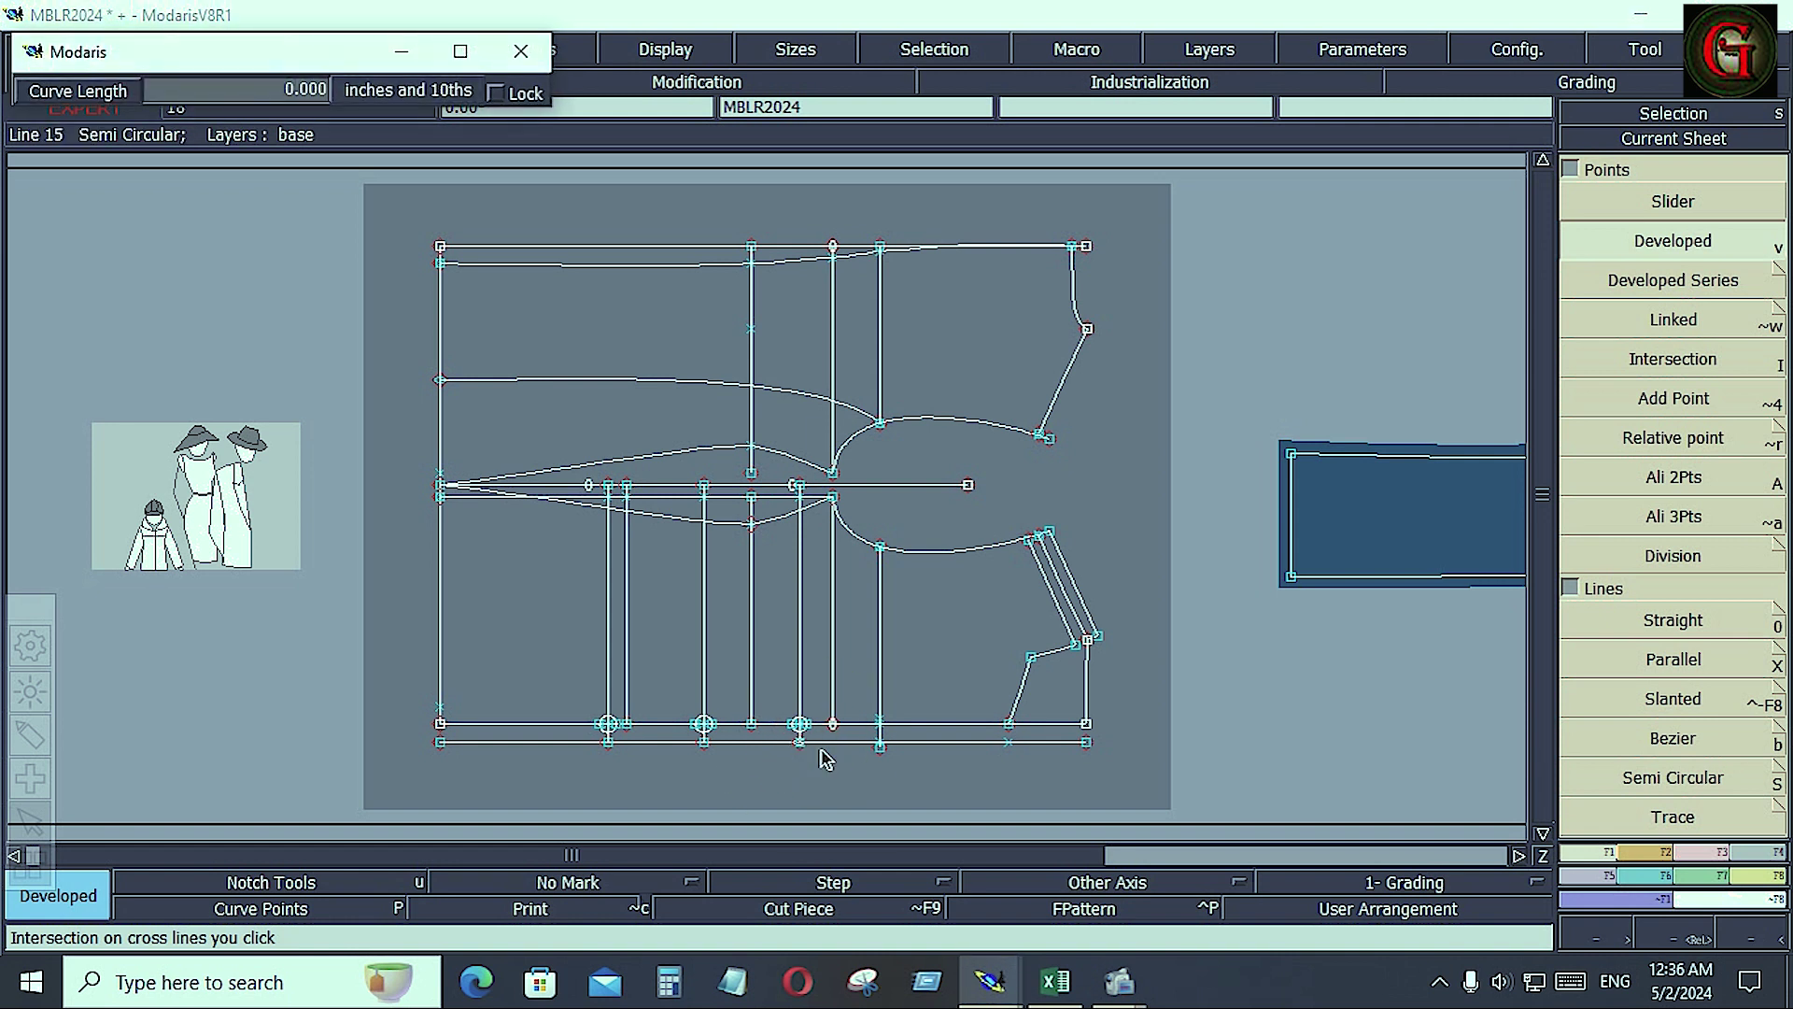
key("space")
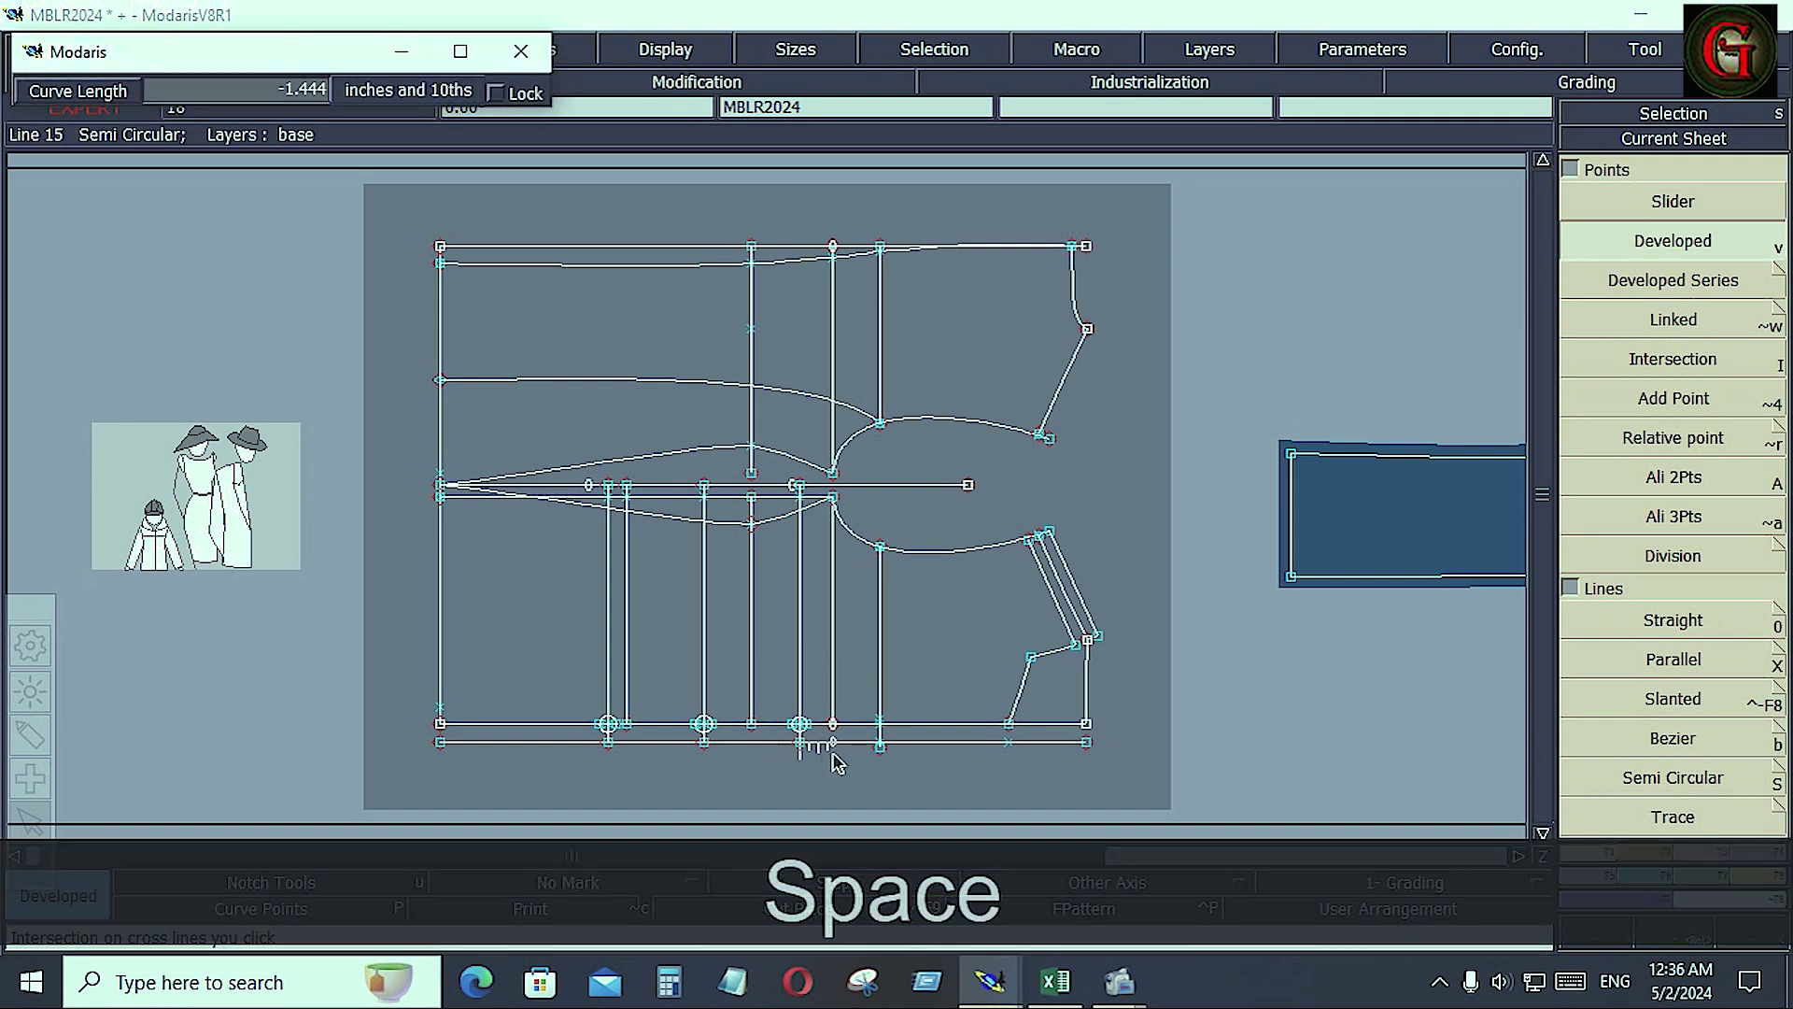
key("Down")
type("-")
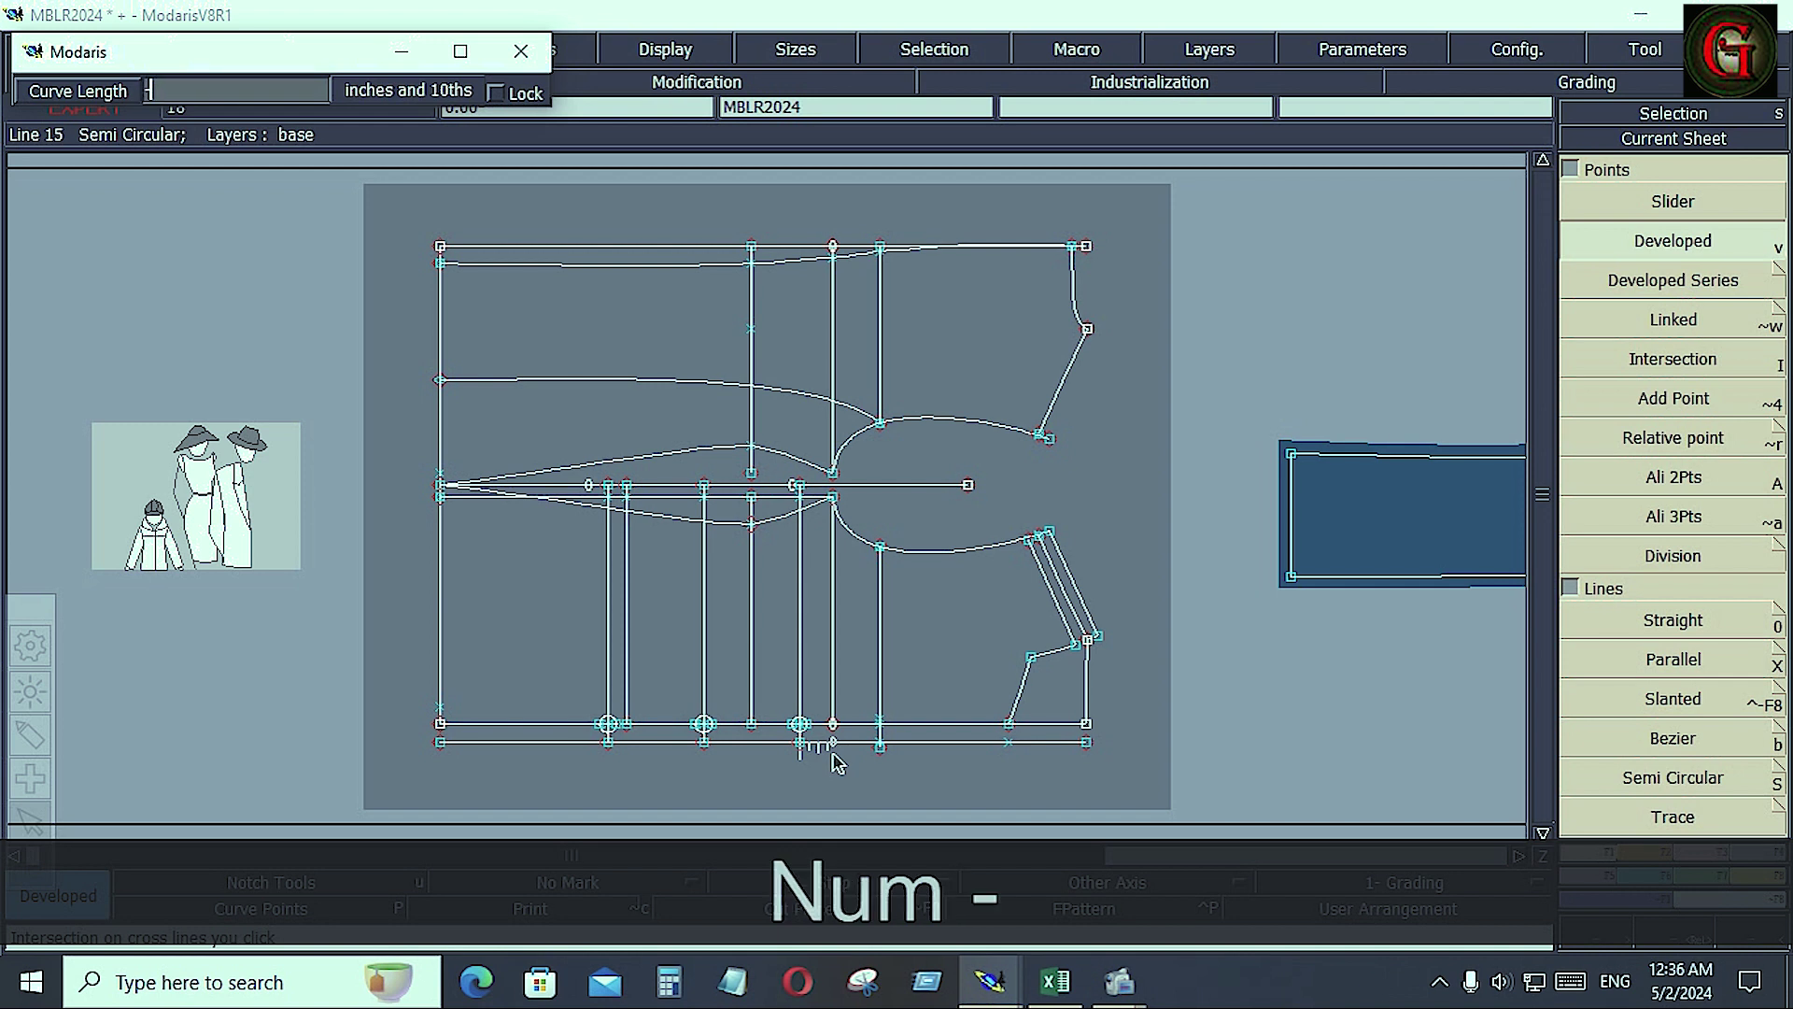
type(".5")
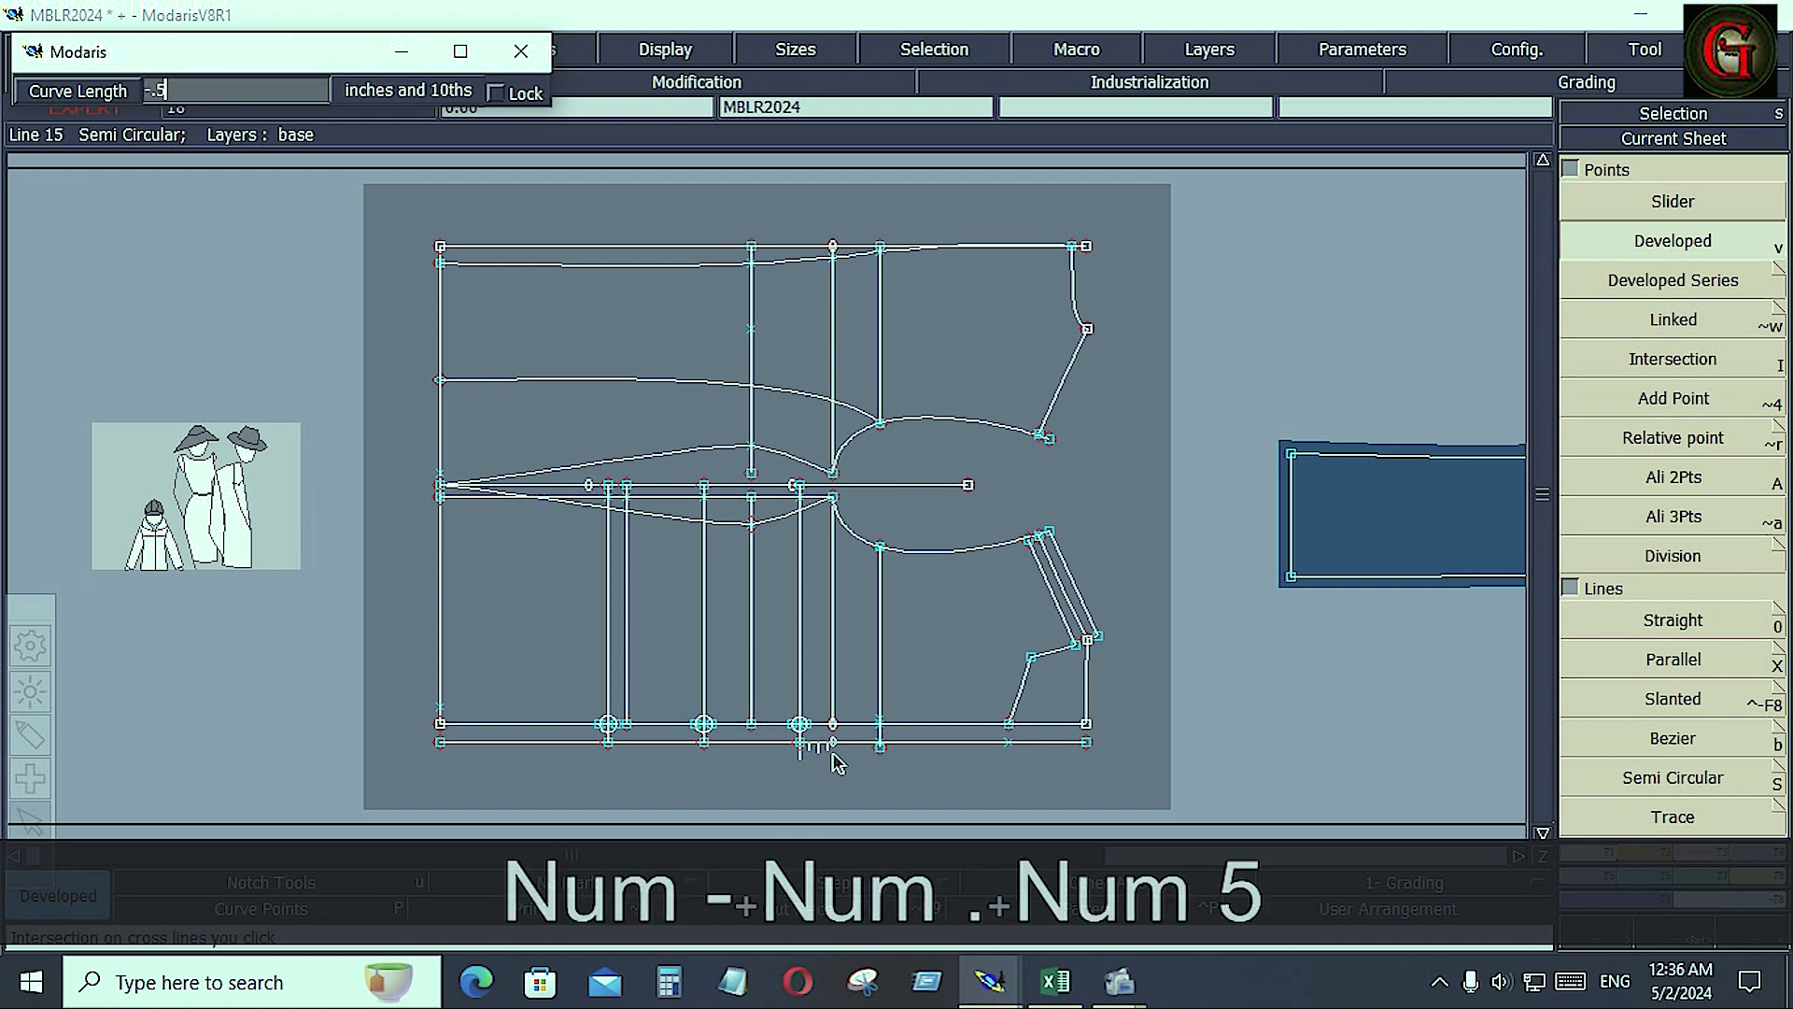
key("Return")
left_click(1157, 726)
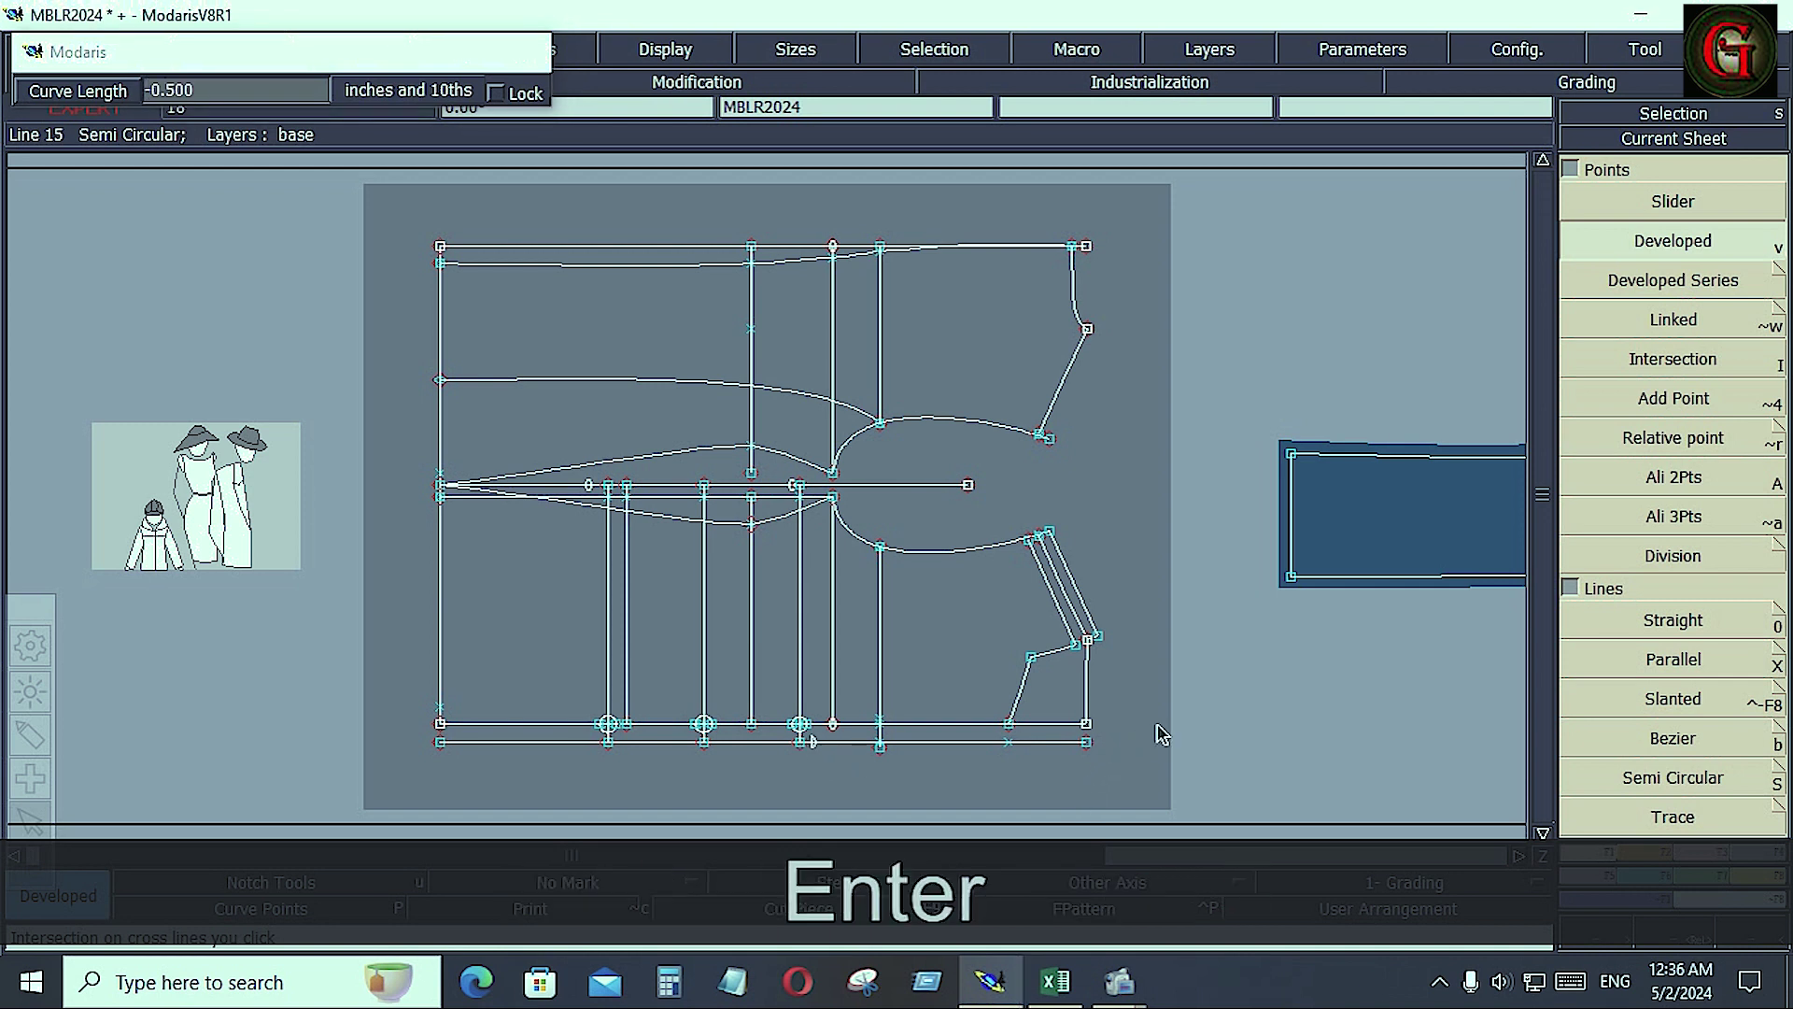
Insert the developed point beside the top button line into the overlap edge curve
key("Return")
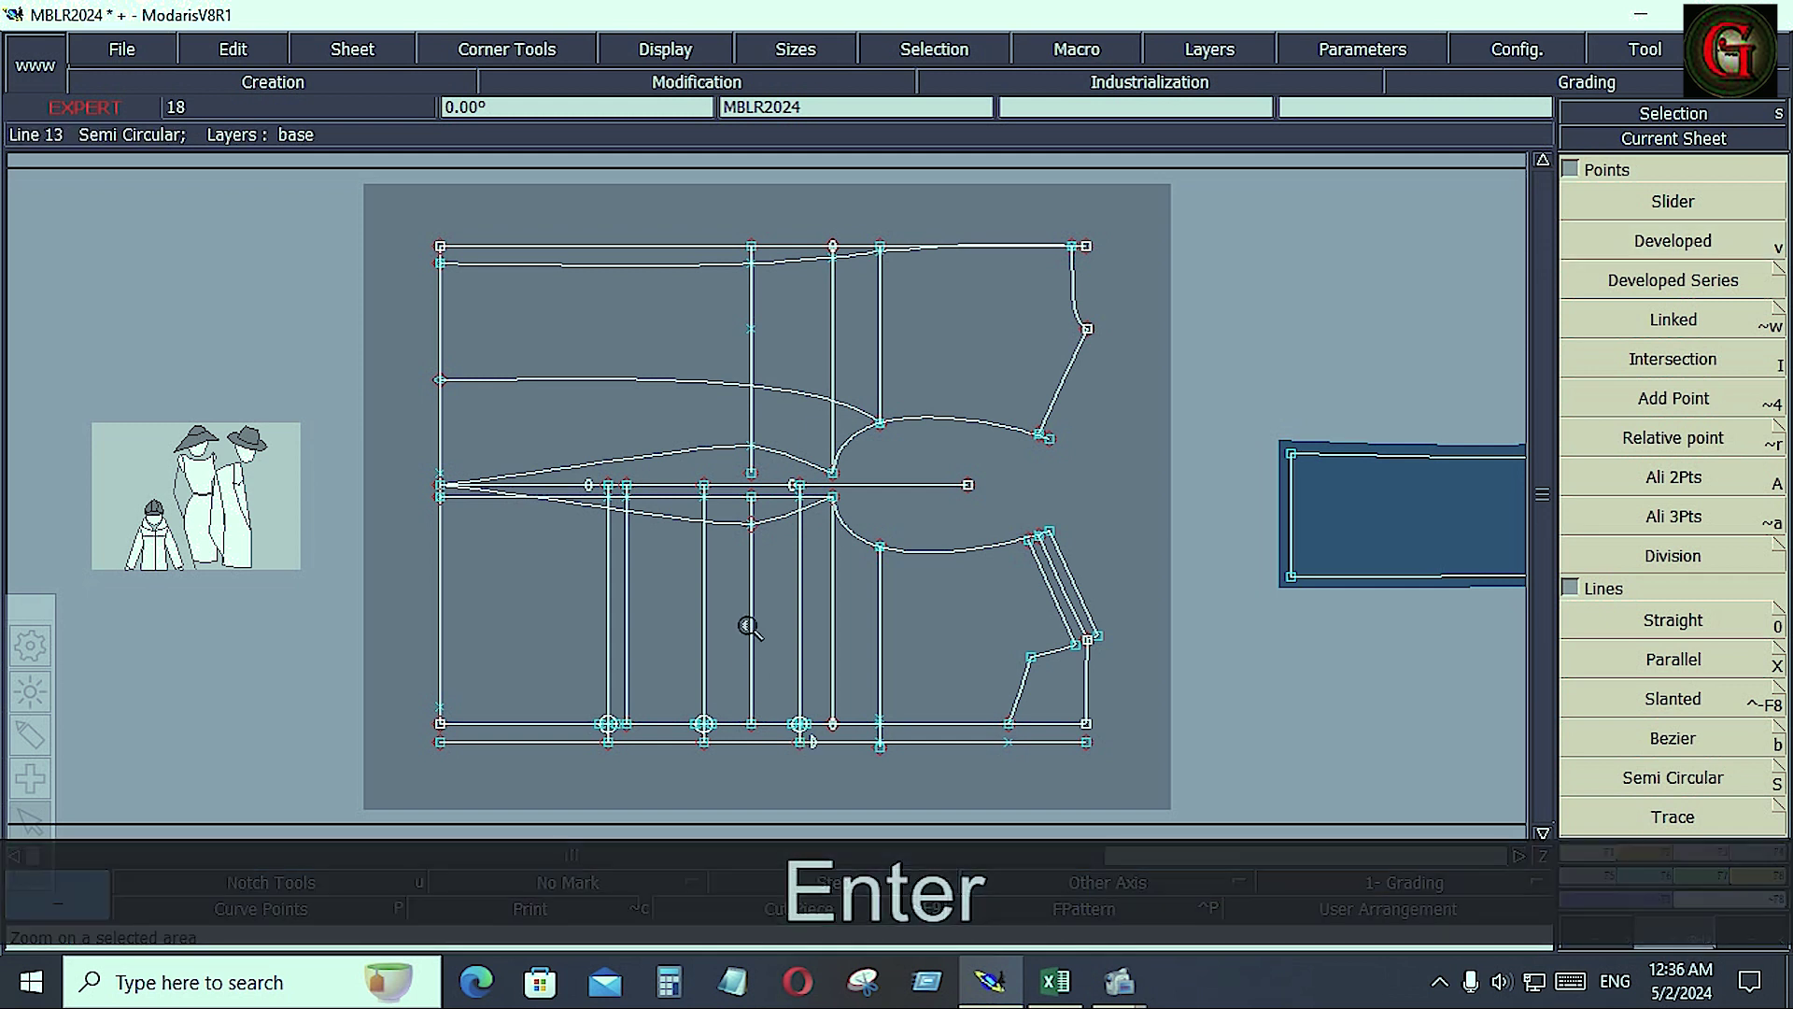
left_click_drag(744, 625, 1125, 757)
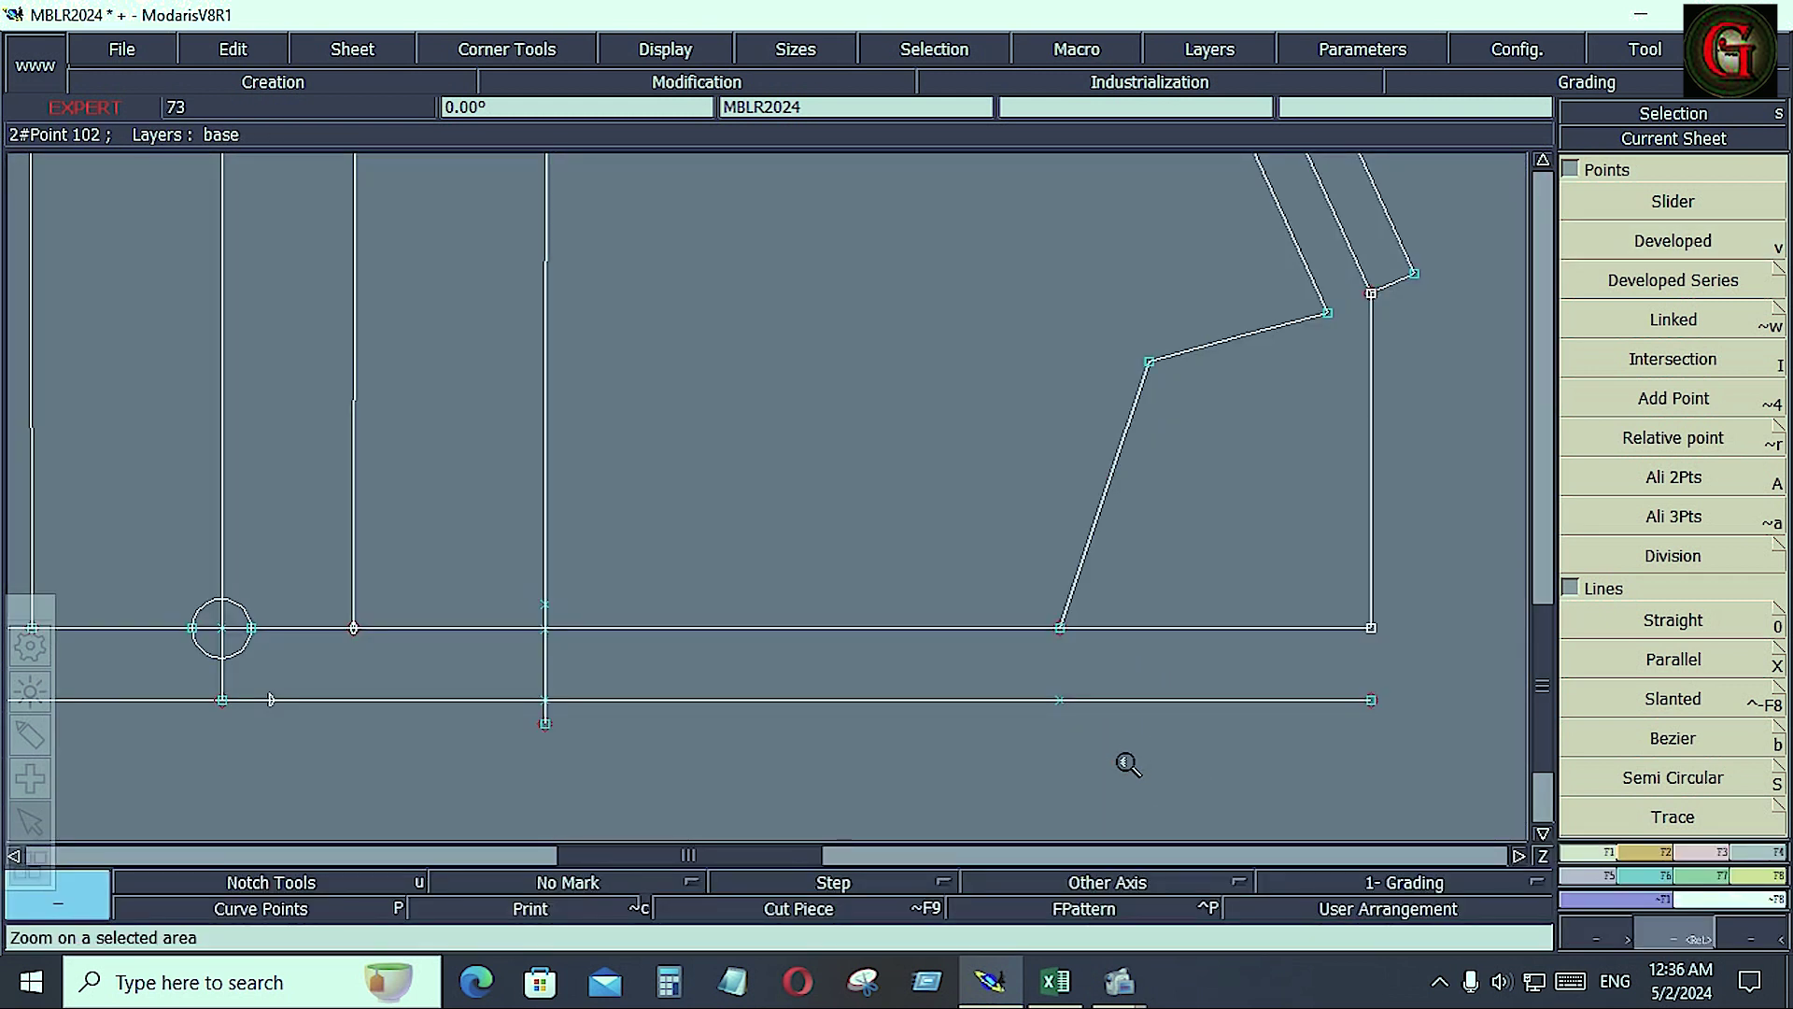
left_click(1710, 853)
left_click(1673, 659)
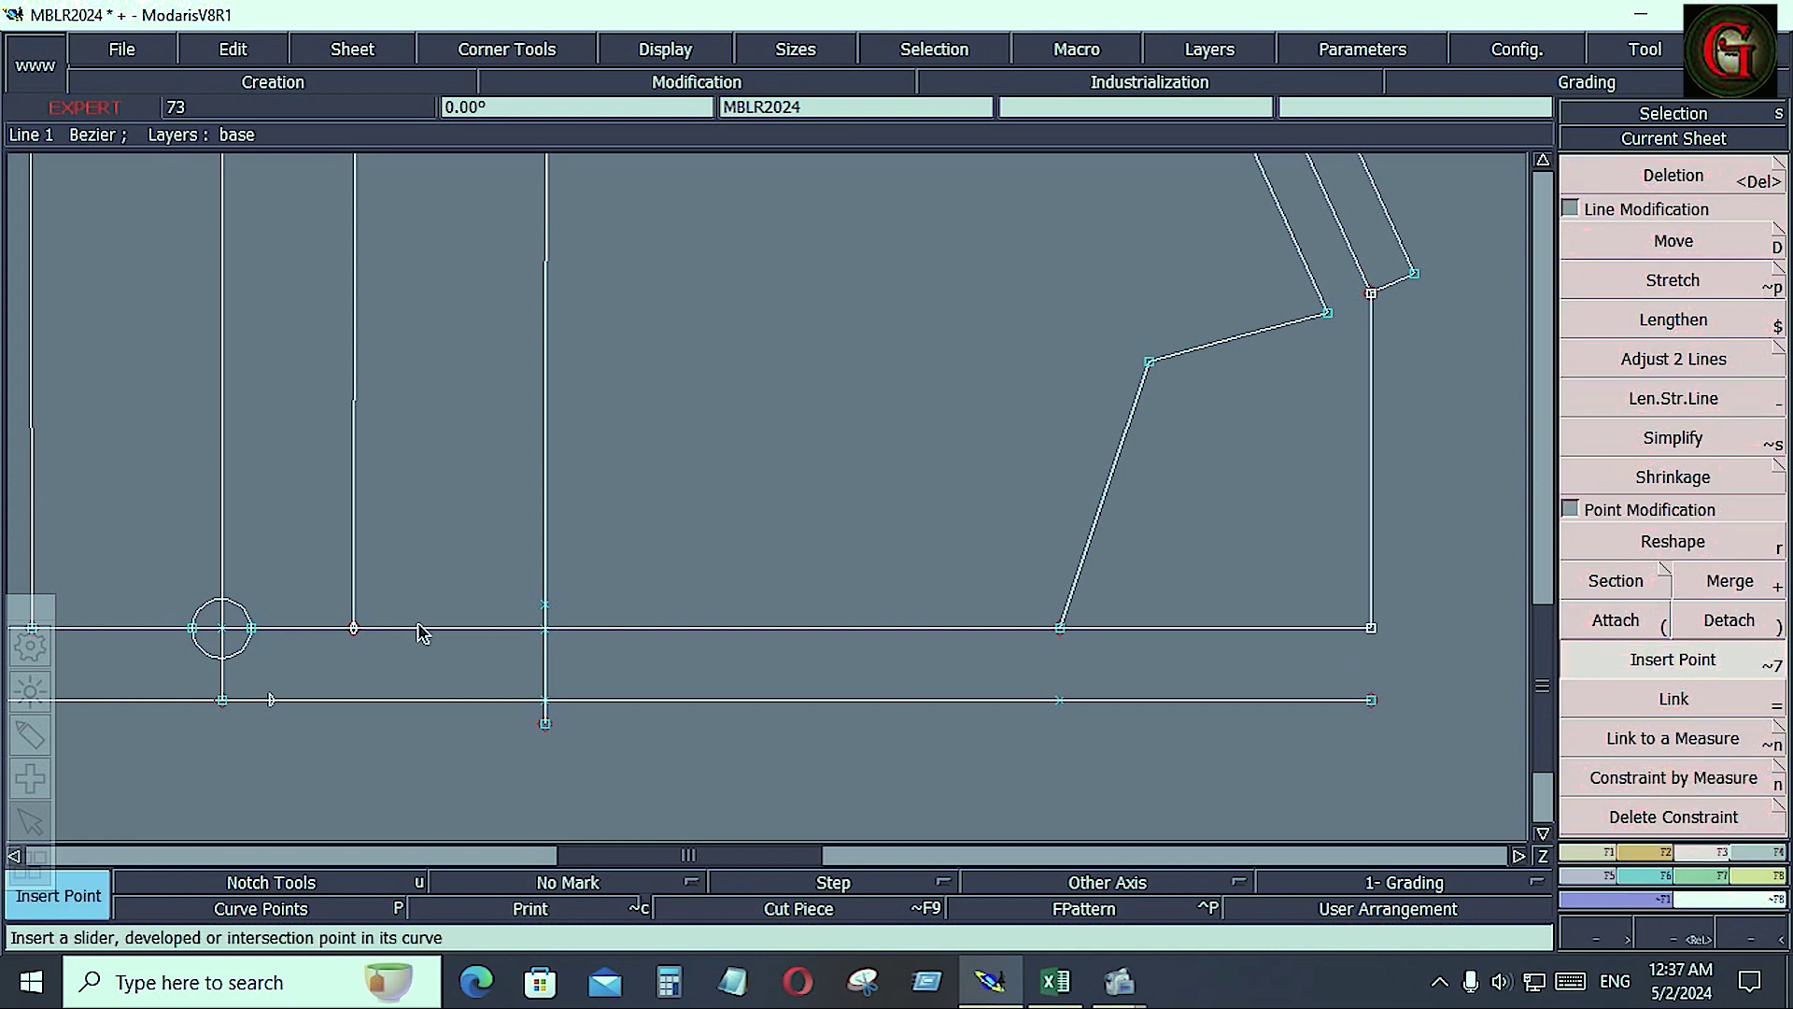
left_click(270, 700)
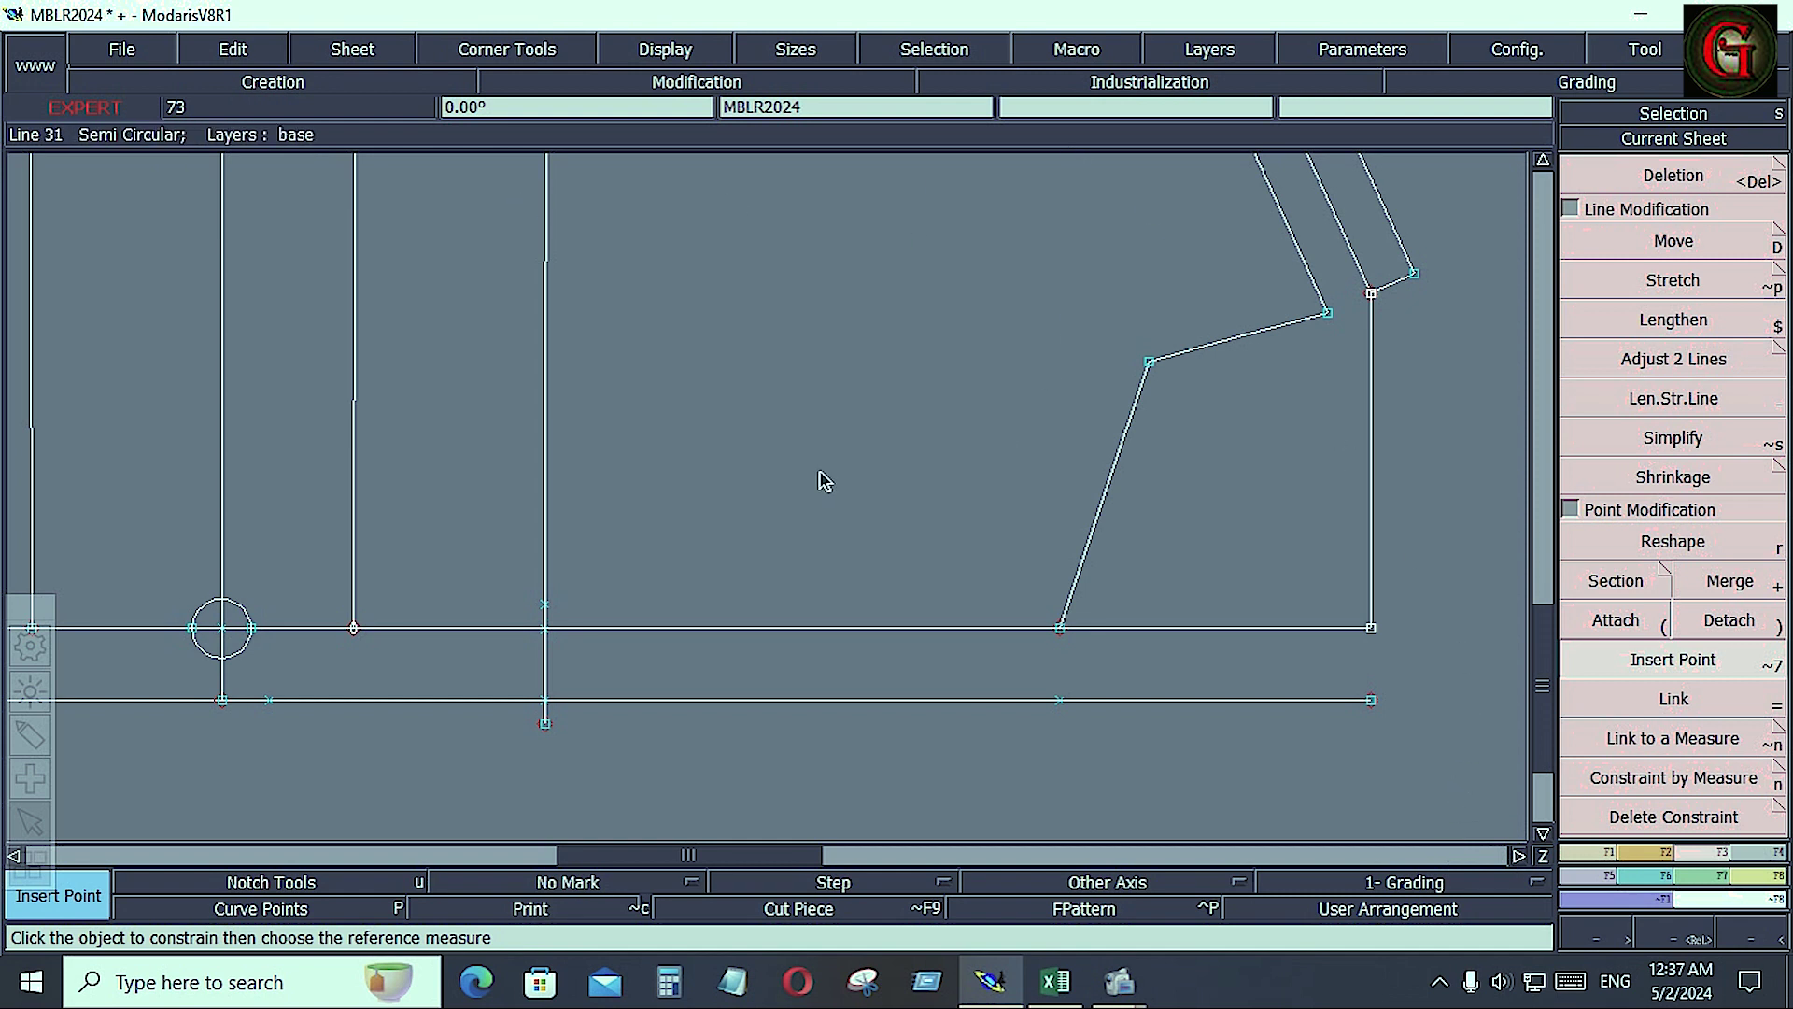
Review the jacket picture and measurement chart in Excel, then return to Modaris
left_click(1060, 988)
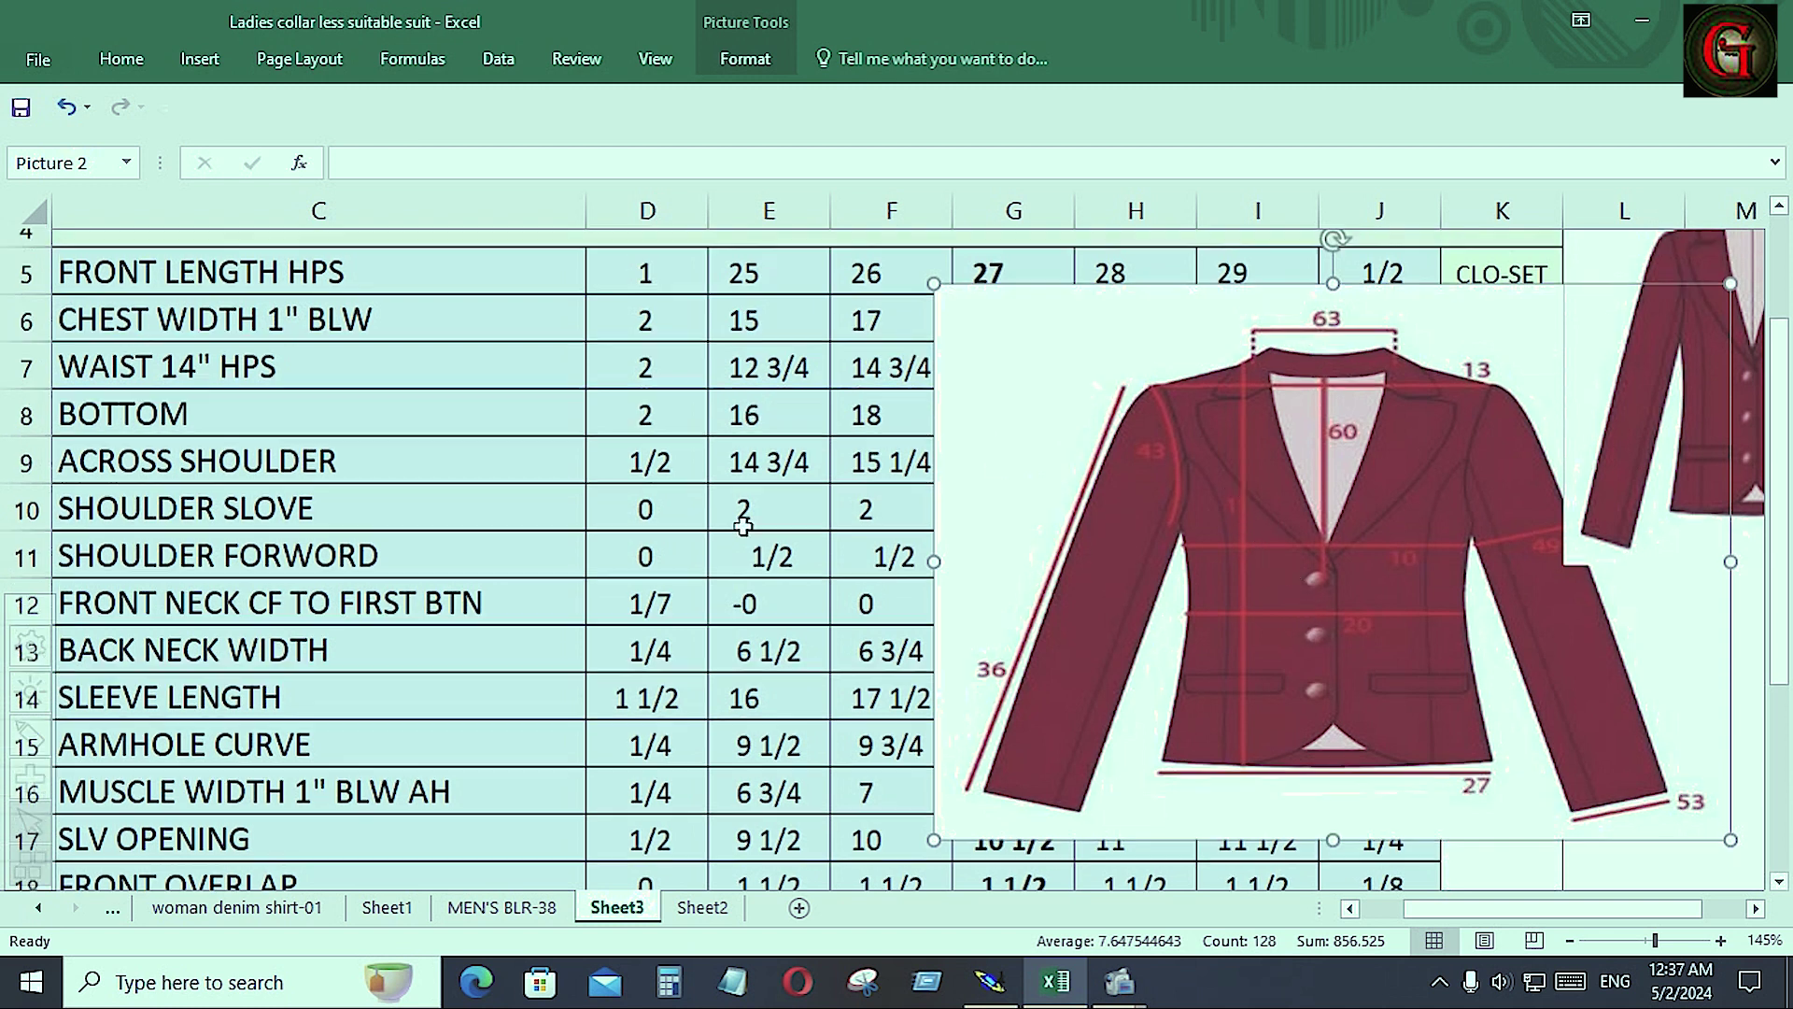
scroll(744, 520, "up", 2)
scroll(745, 523, "down", 1)
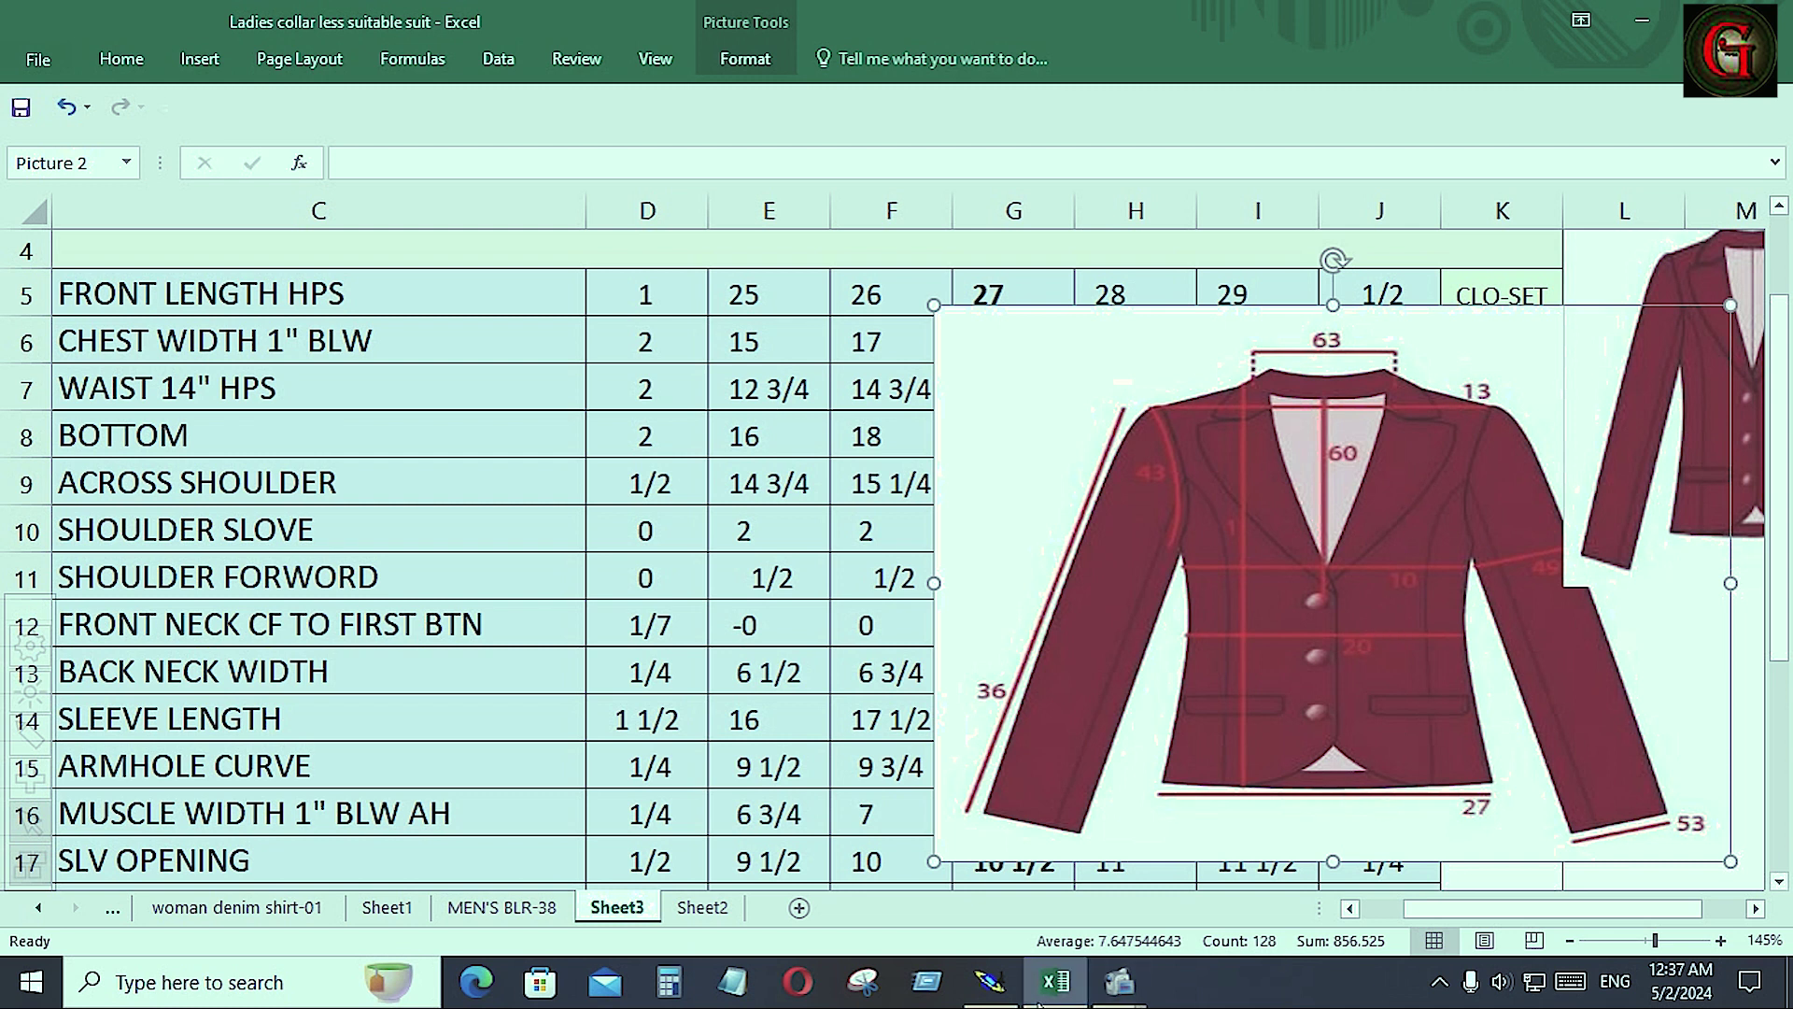
left_click(993, 990)
Check the model's save directories in the access paths settings and close them without changes
key("Home")
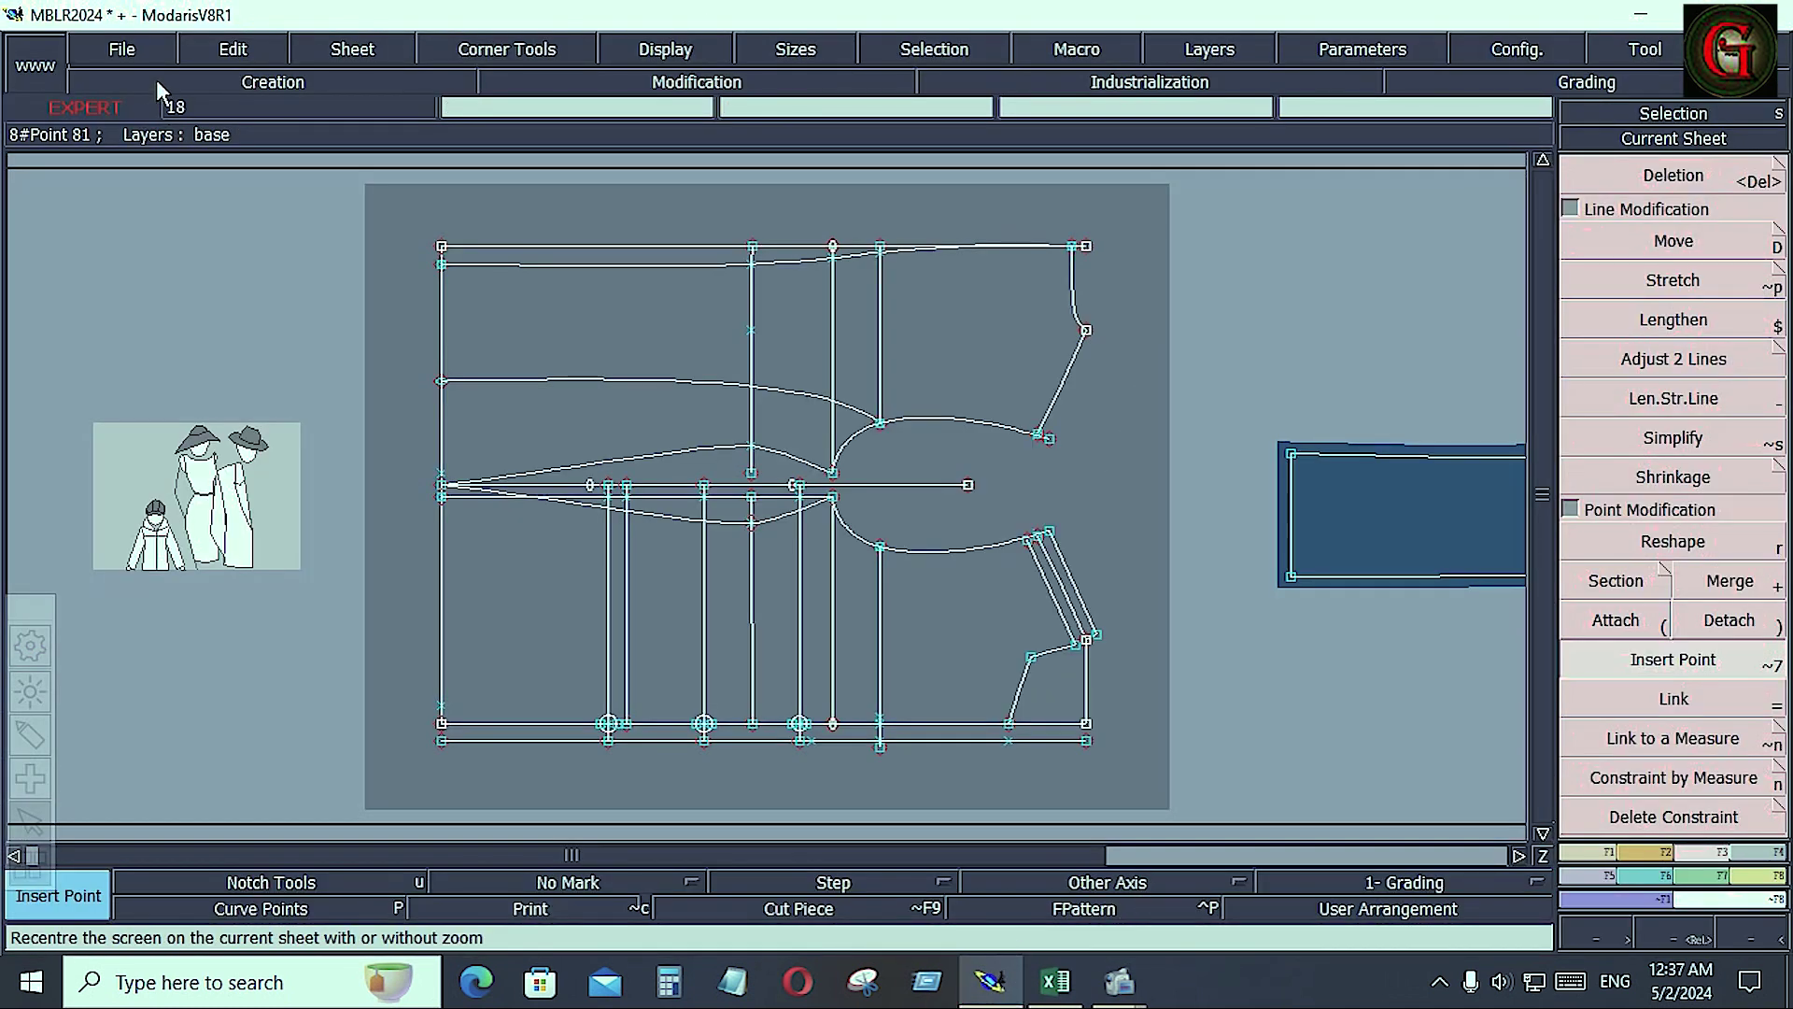
left_click(131, 51)
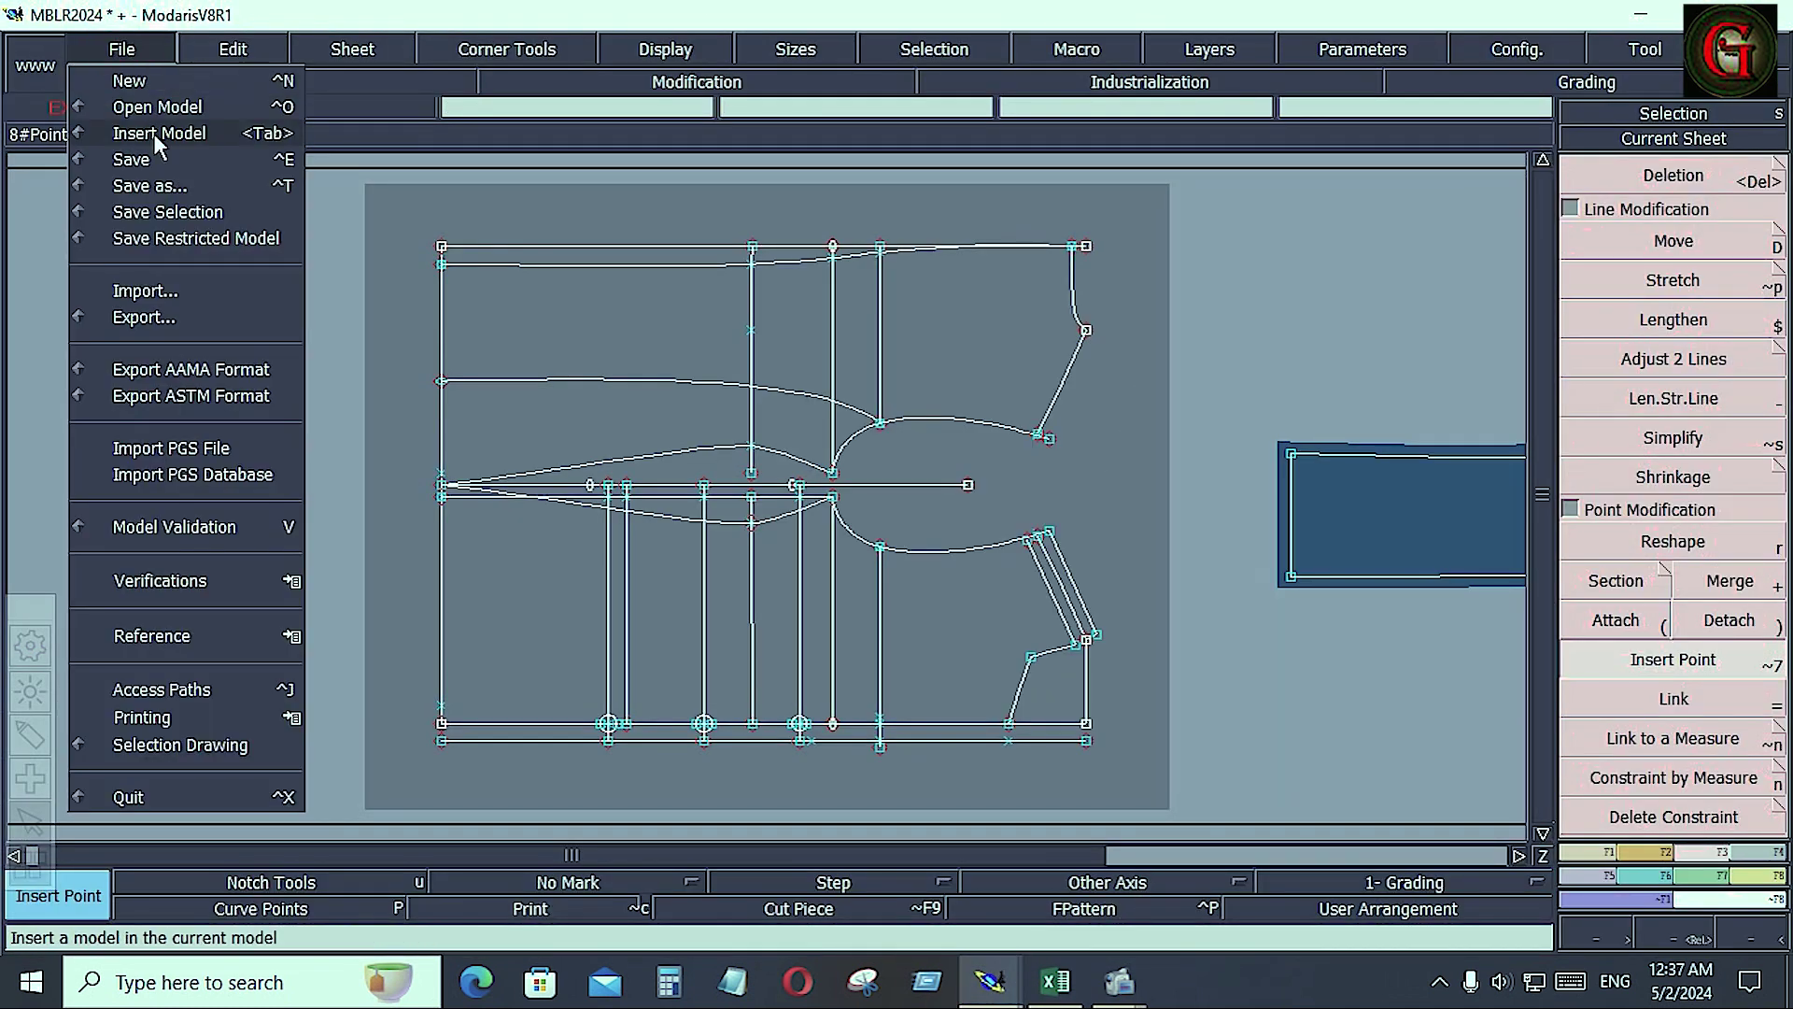
left_click(204, 693)
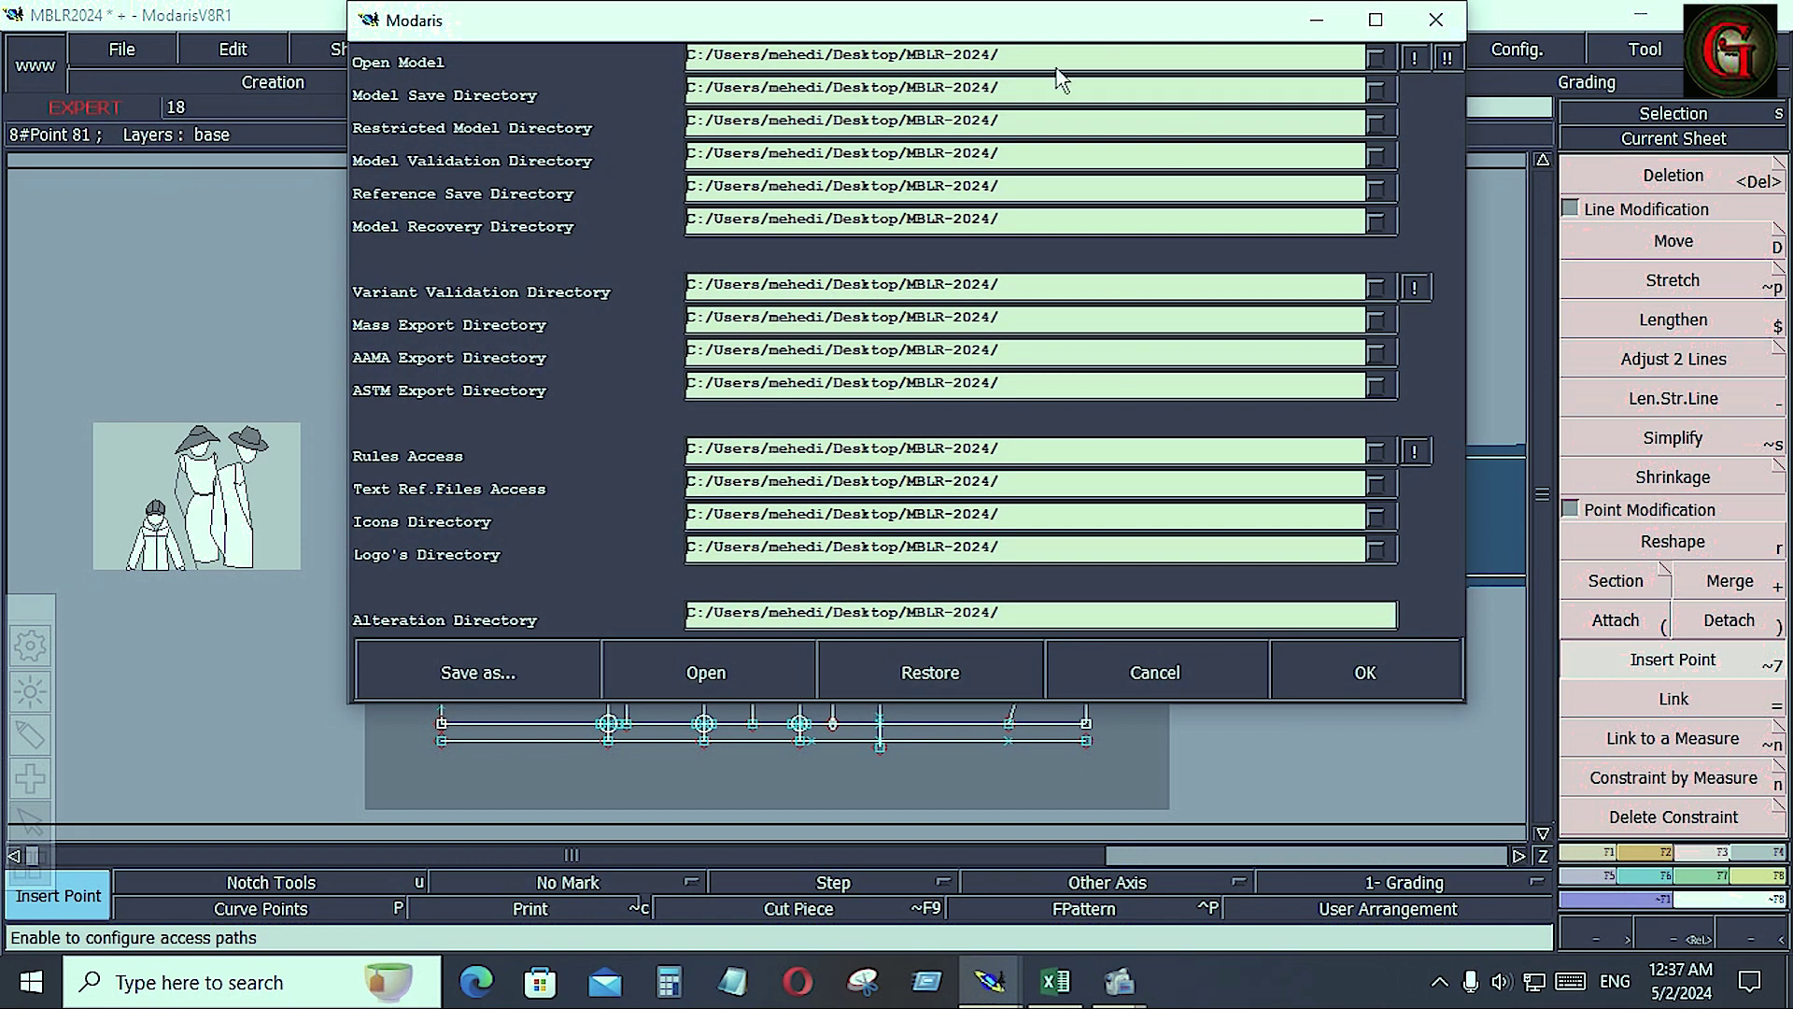
key("Escape")
Save the model MBLR2024, continuing past the existing-file warning
left_click(122, 48)
left_click(132, 160)
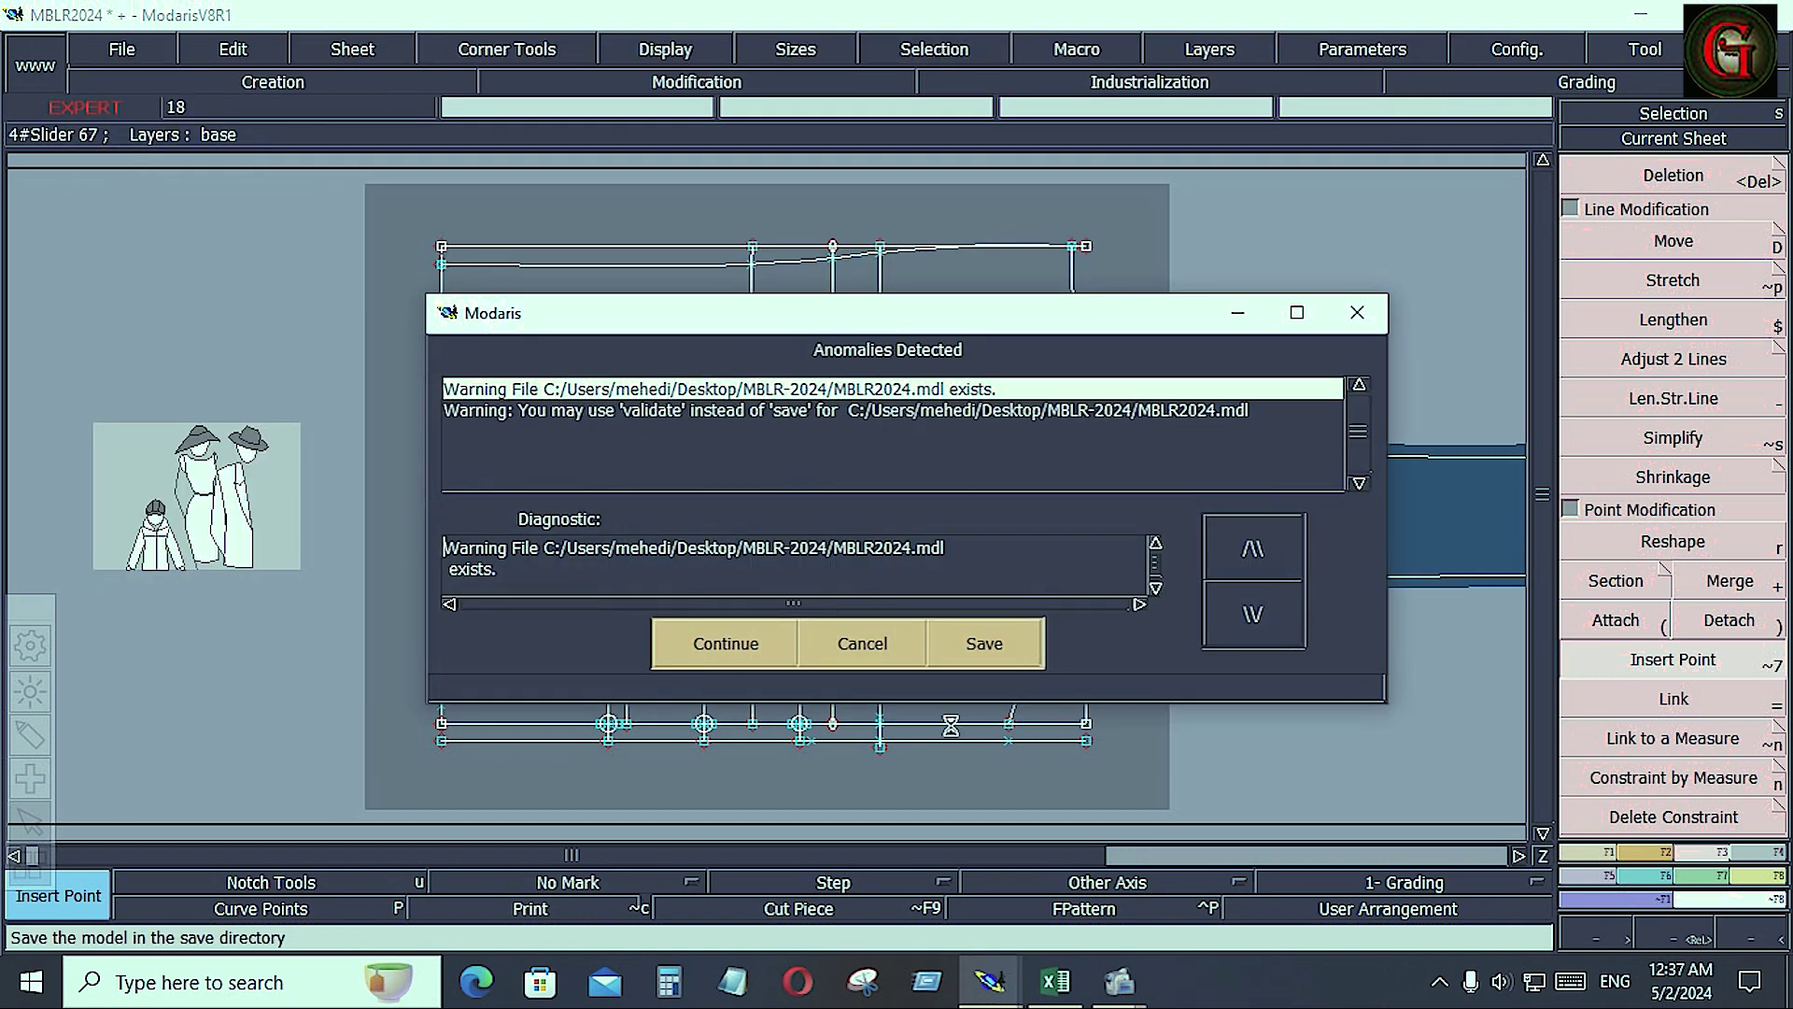
left_click(726, 644)
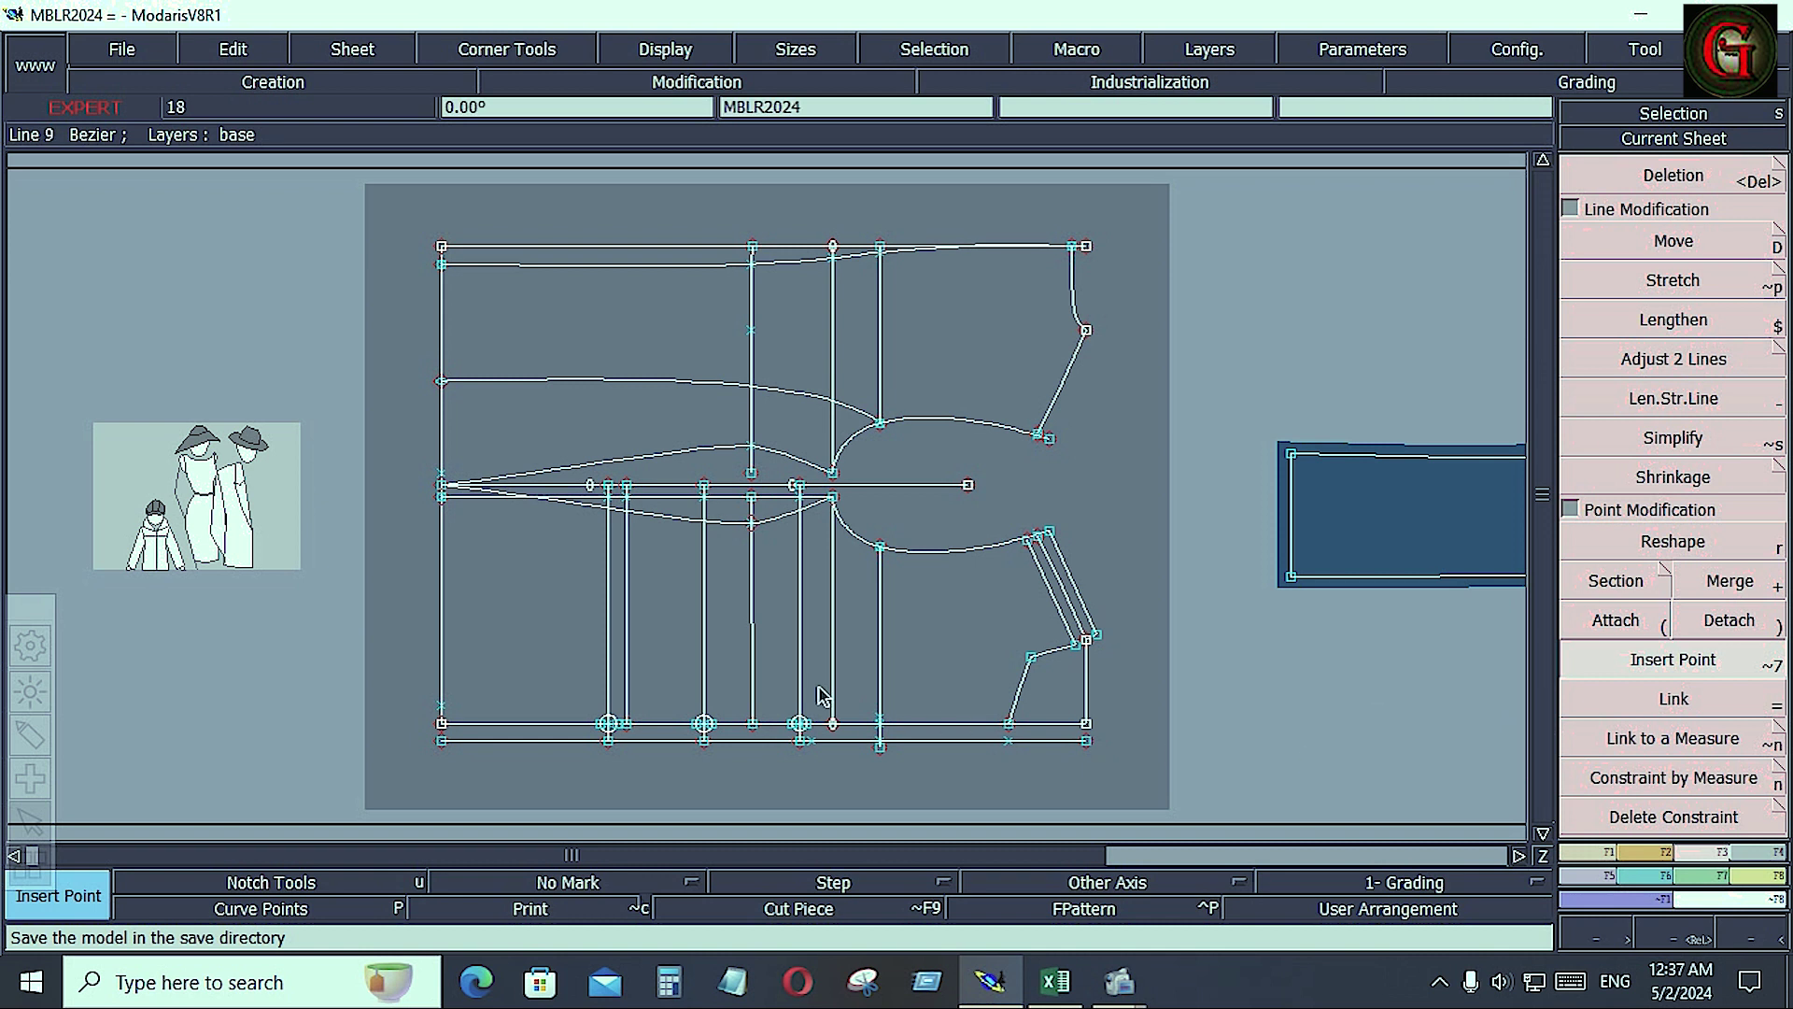
Check the lapel in the Excel picture, then create a parallel 0.75 inch from the front's short slanted neckline segment, toward the front edge
key("Return")
left_click_drag(592, 538, 1161, 762)
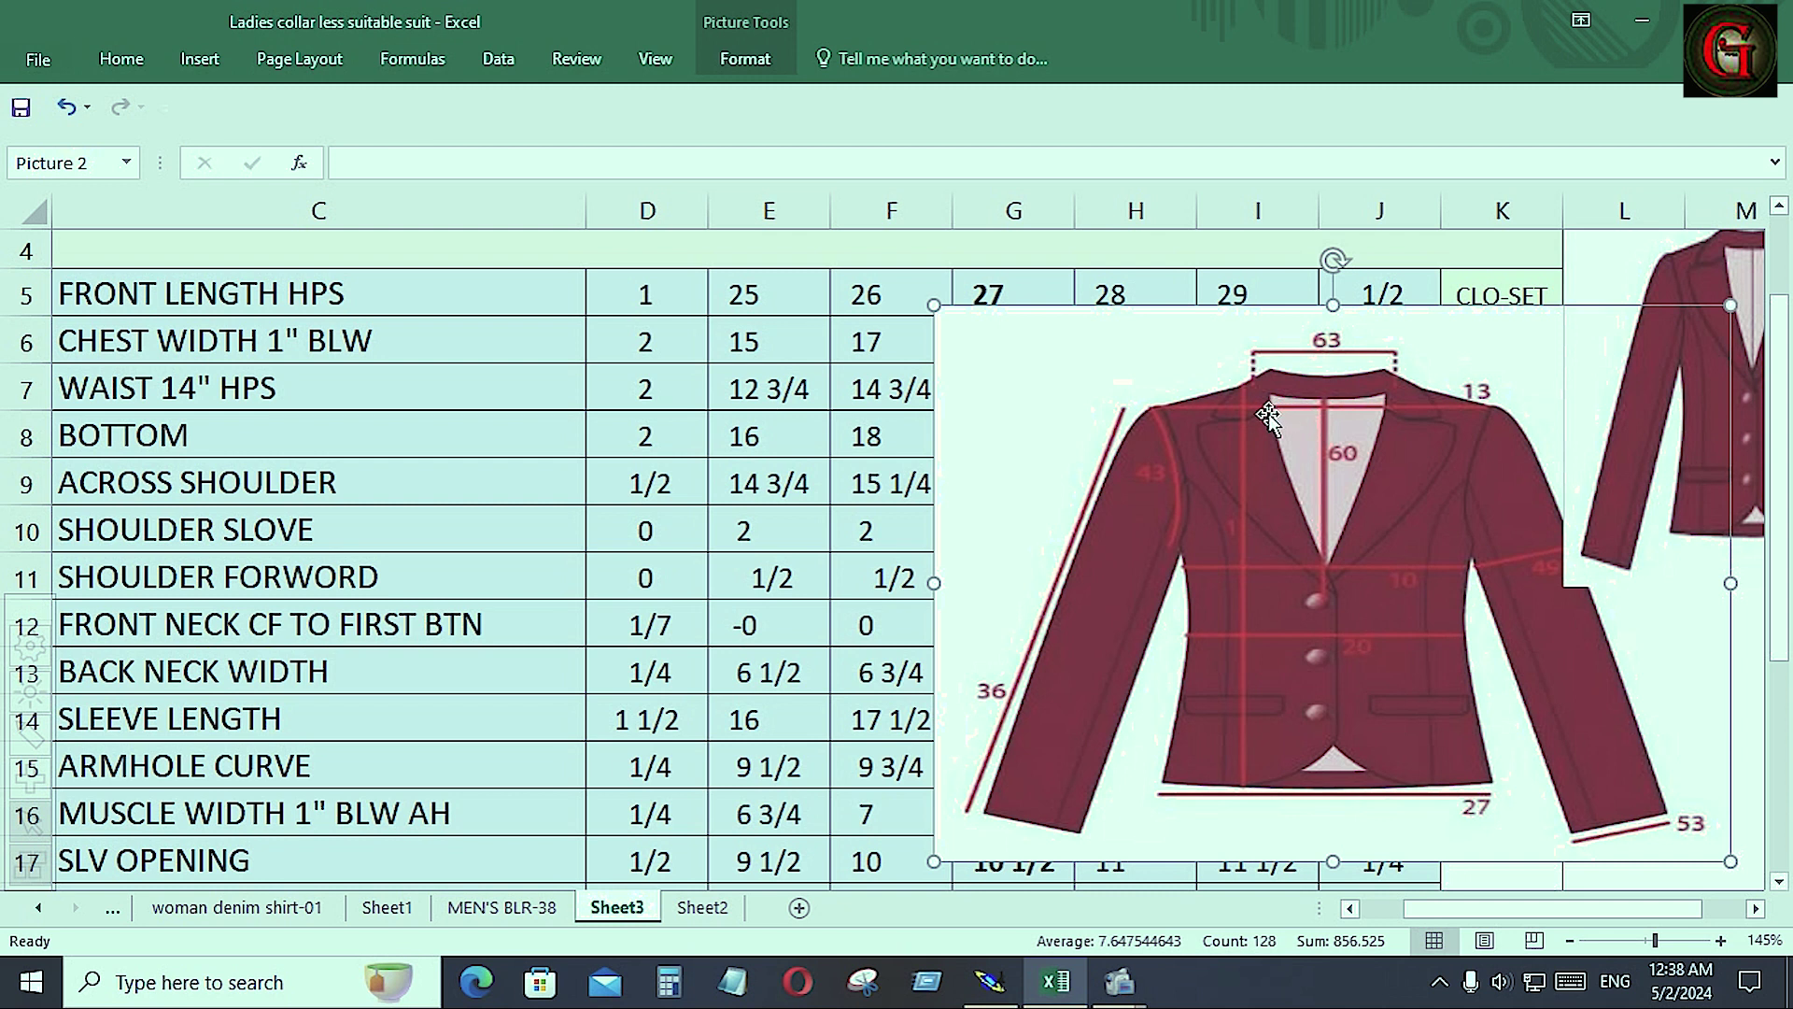
left_click(991, 981)
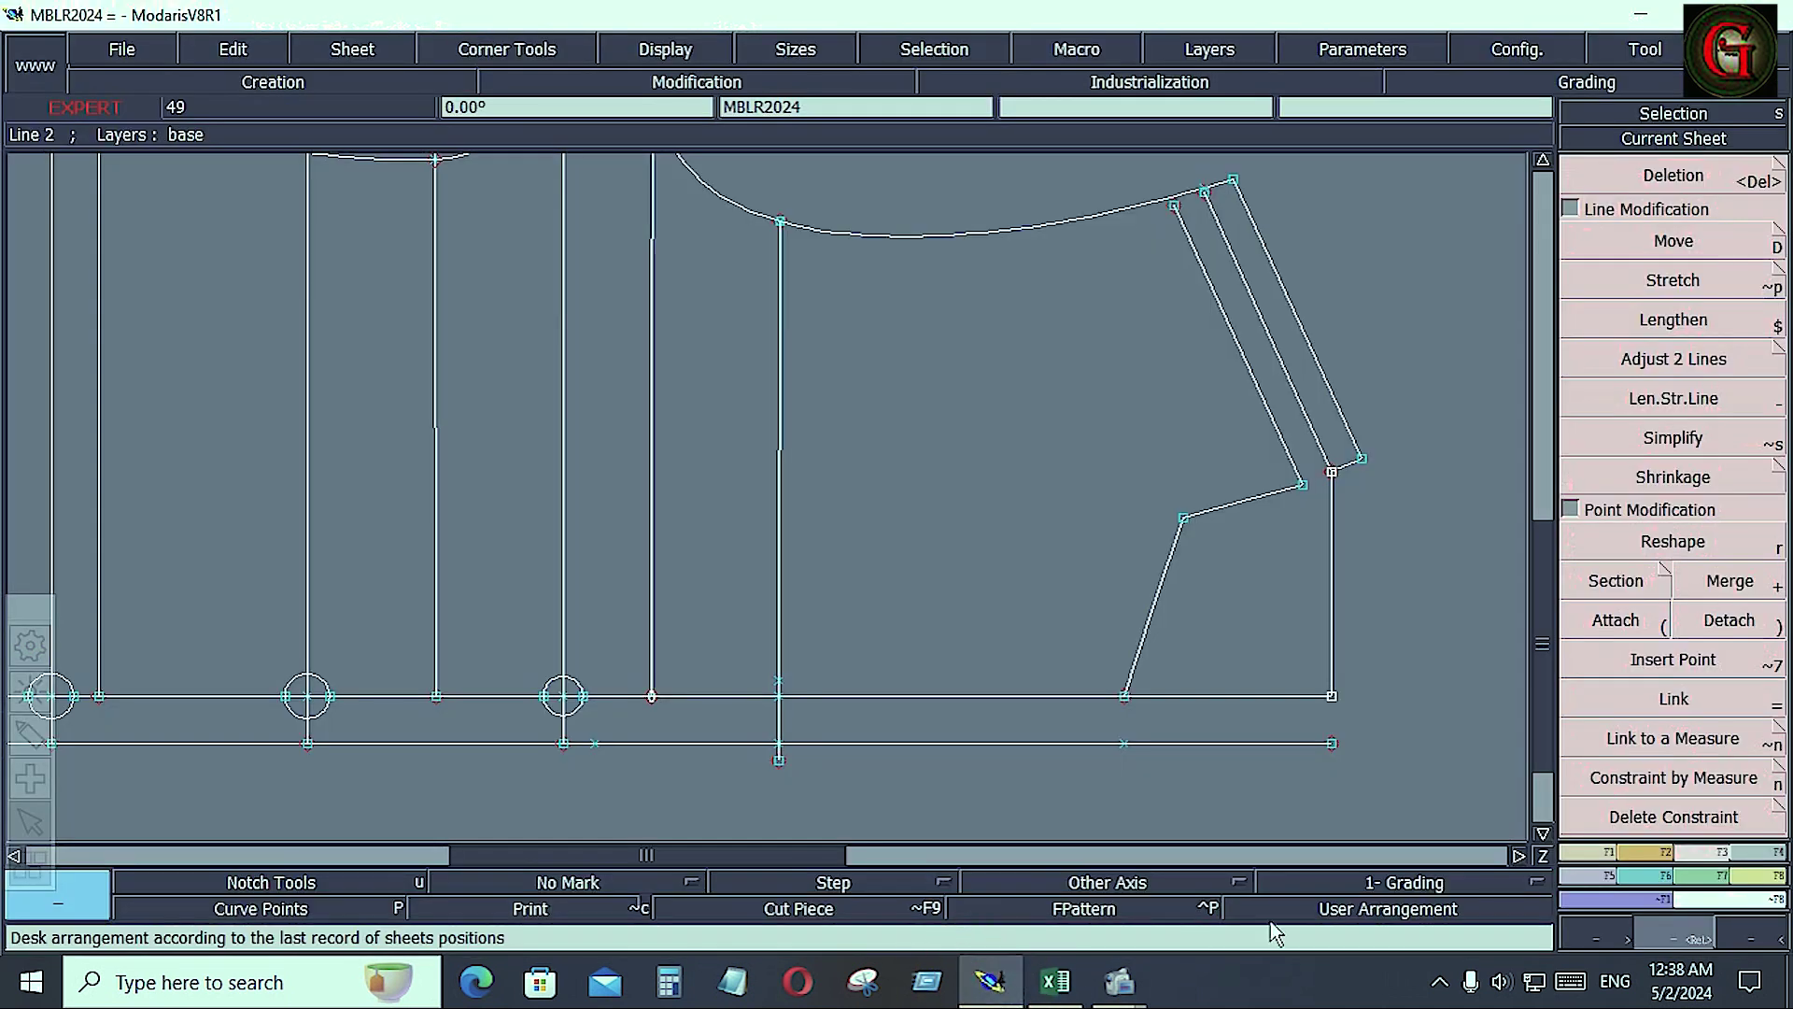
left_click(1595, 853)
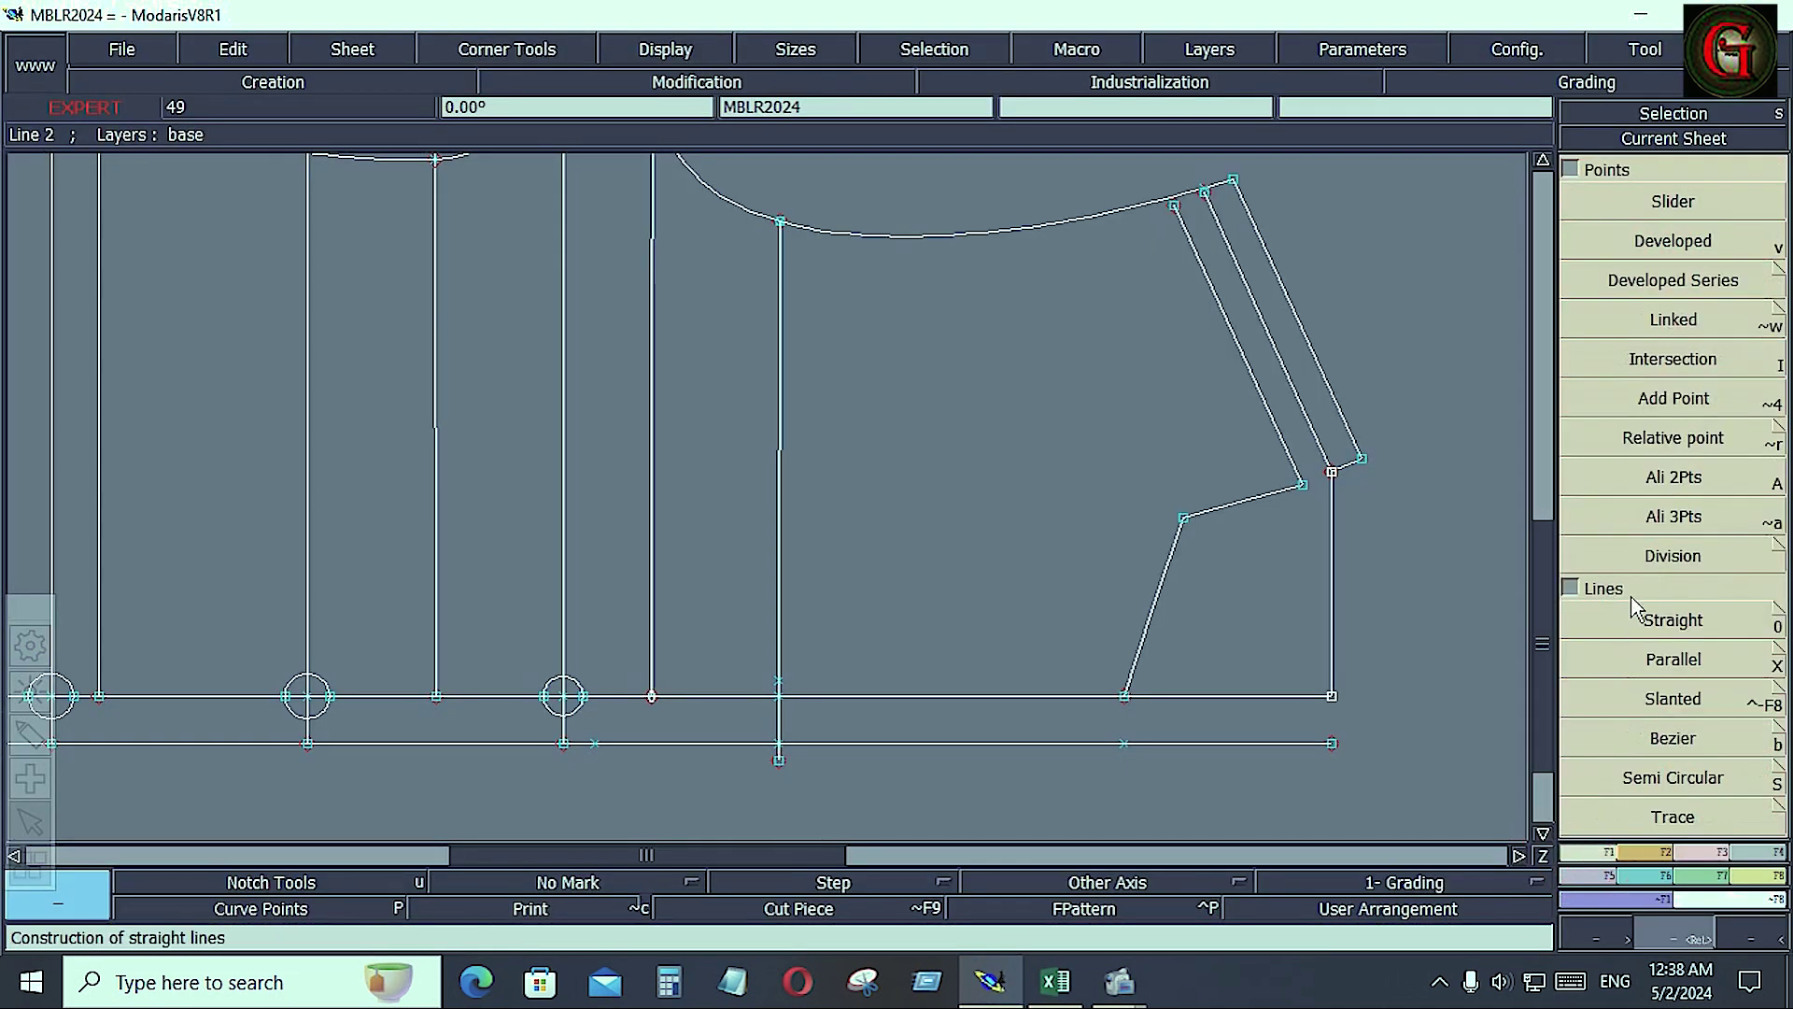
left_click(1670, 659)
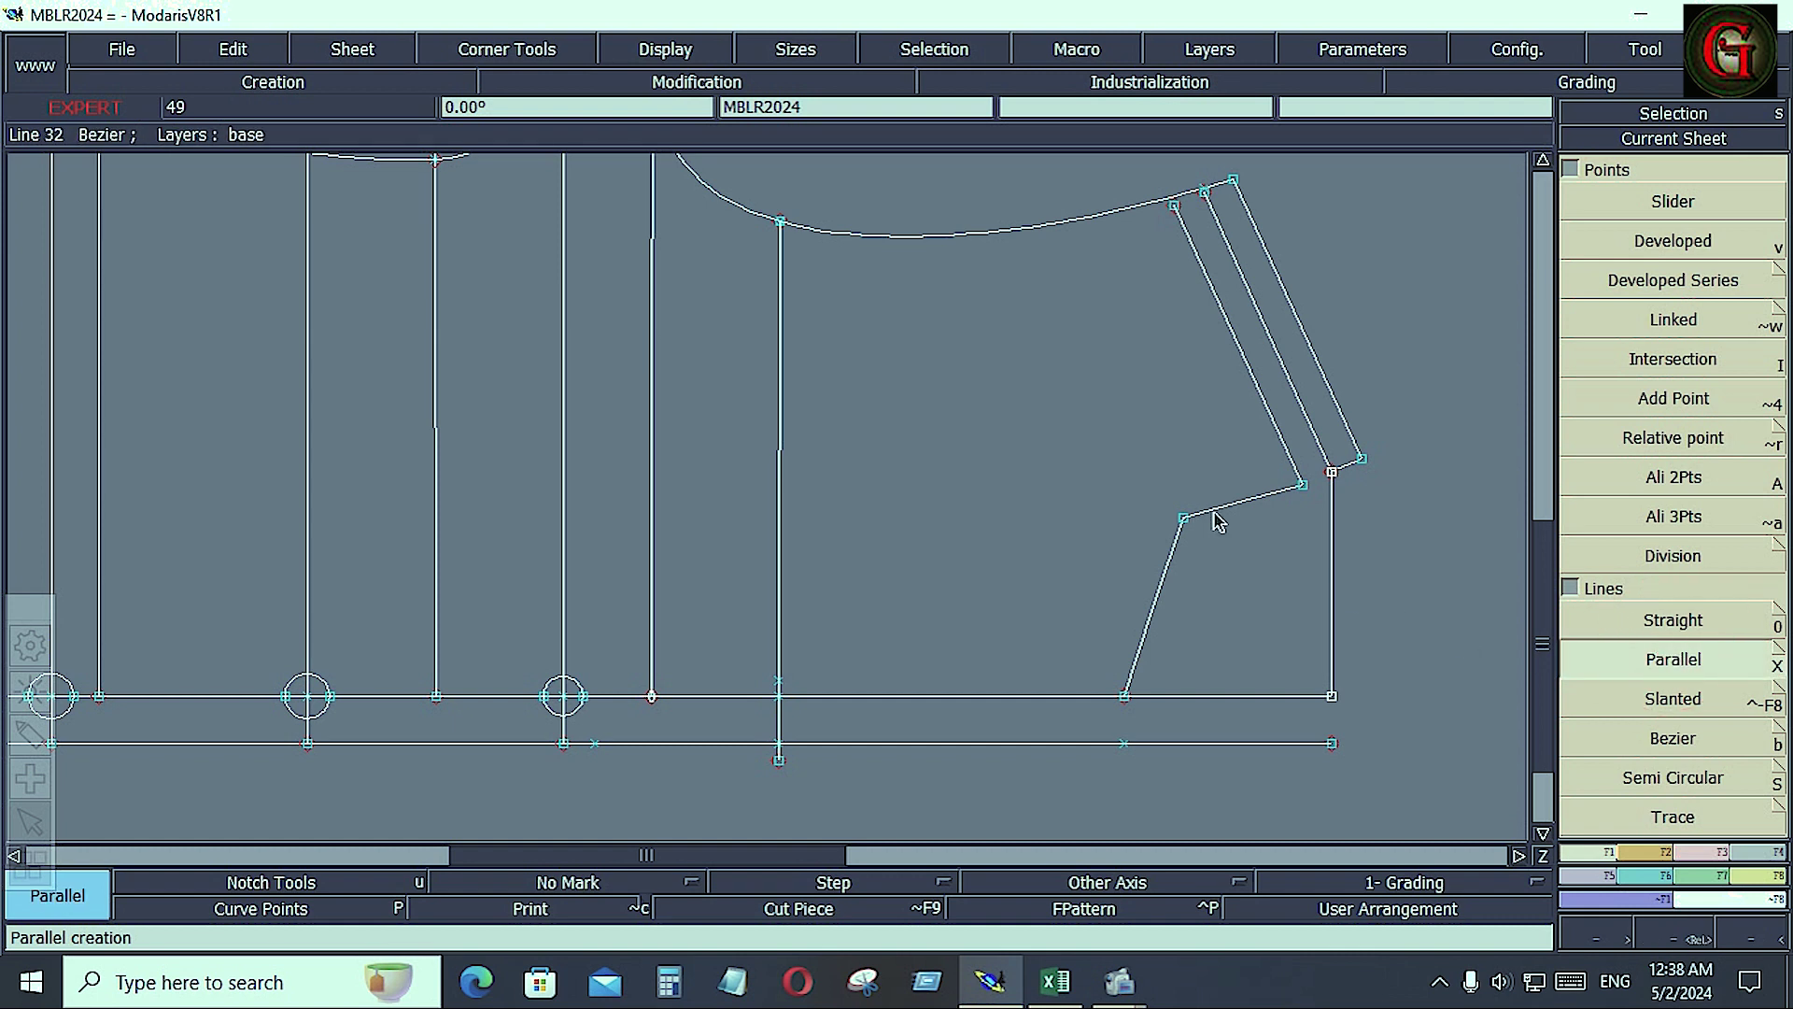
left_click(1216, 515)
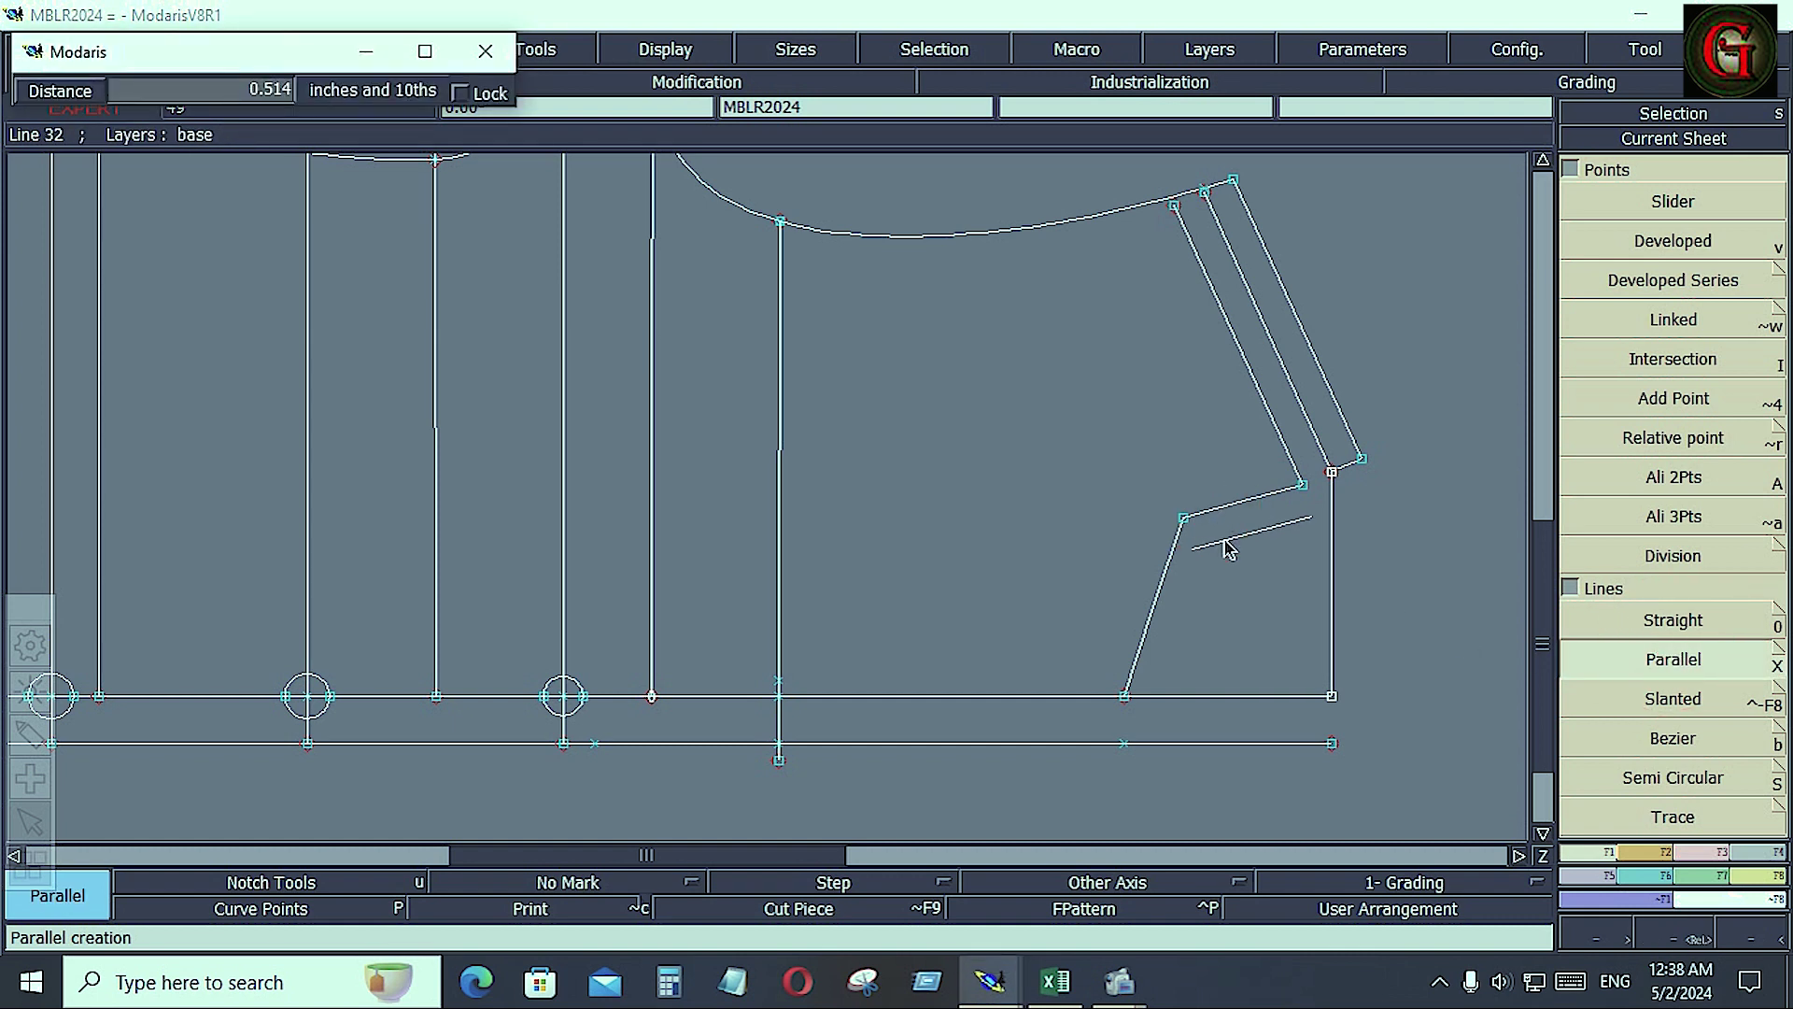
key("Down")
type(".75")
key("Return")
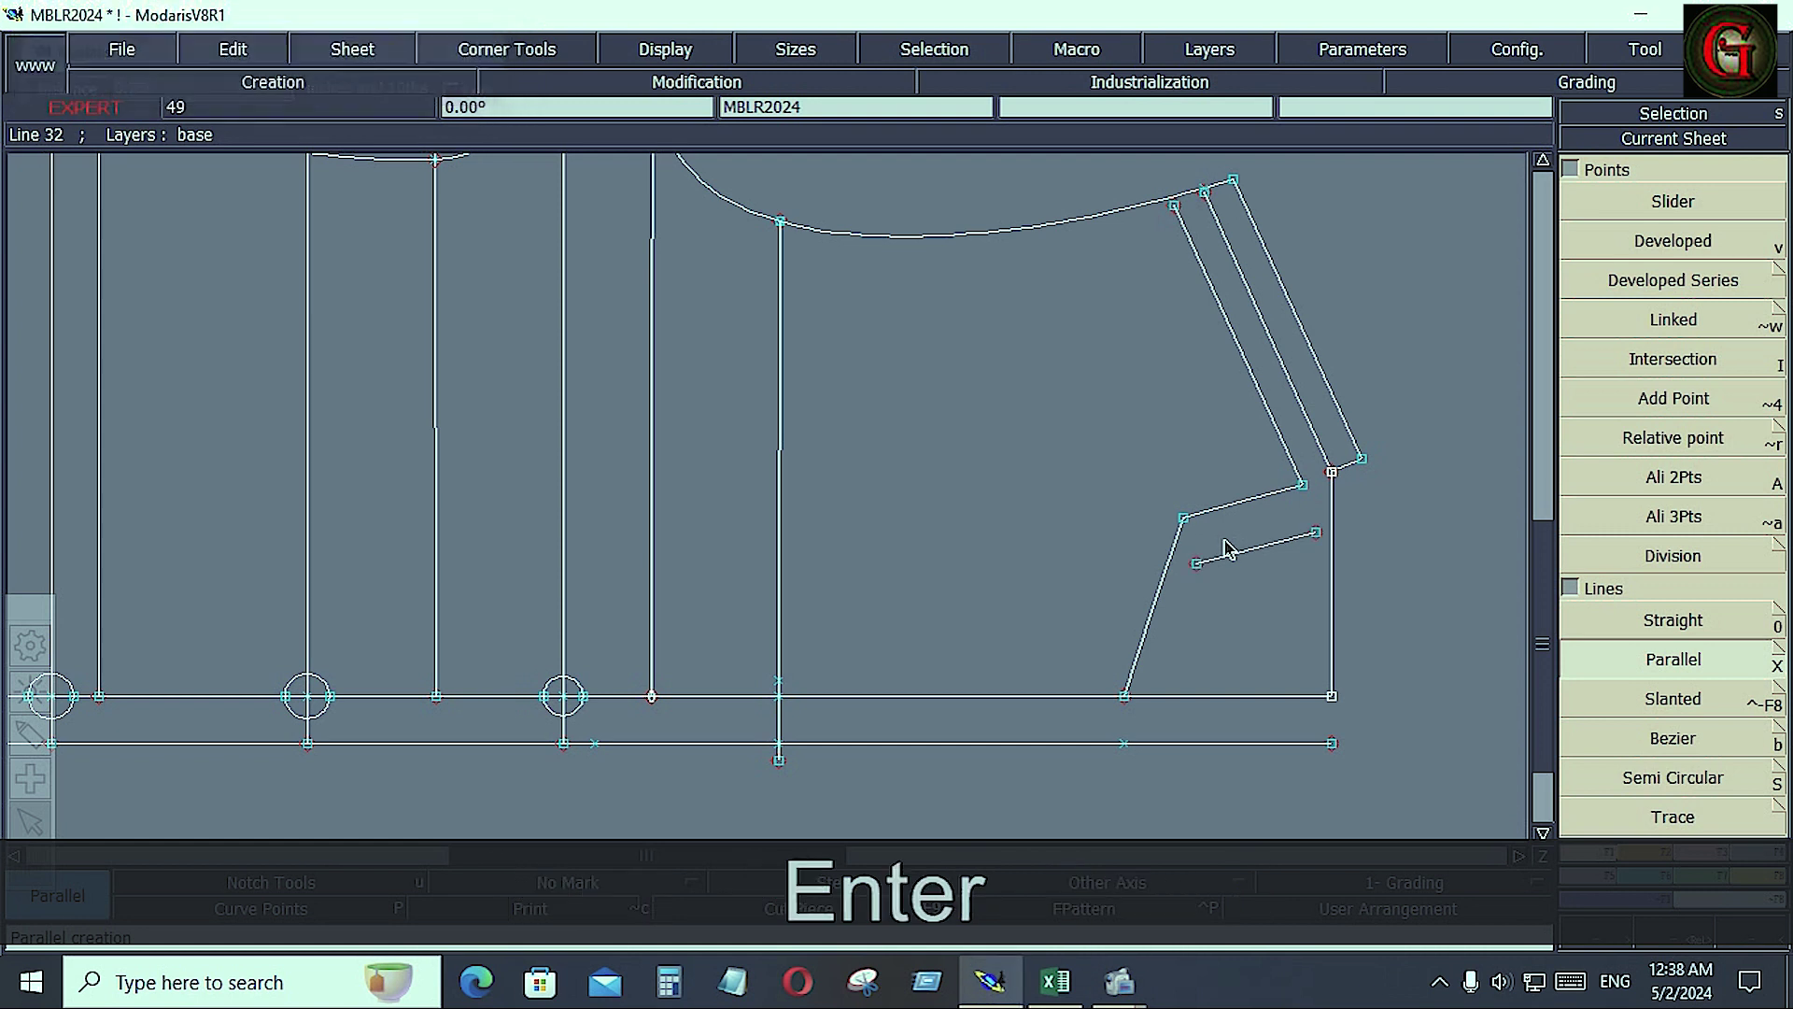
Draw a Bezier line from the lower end of the 0.75 inch parallel to the inserted point on the overlap edge
left_click(1679, 741)
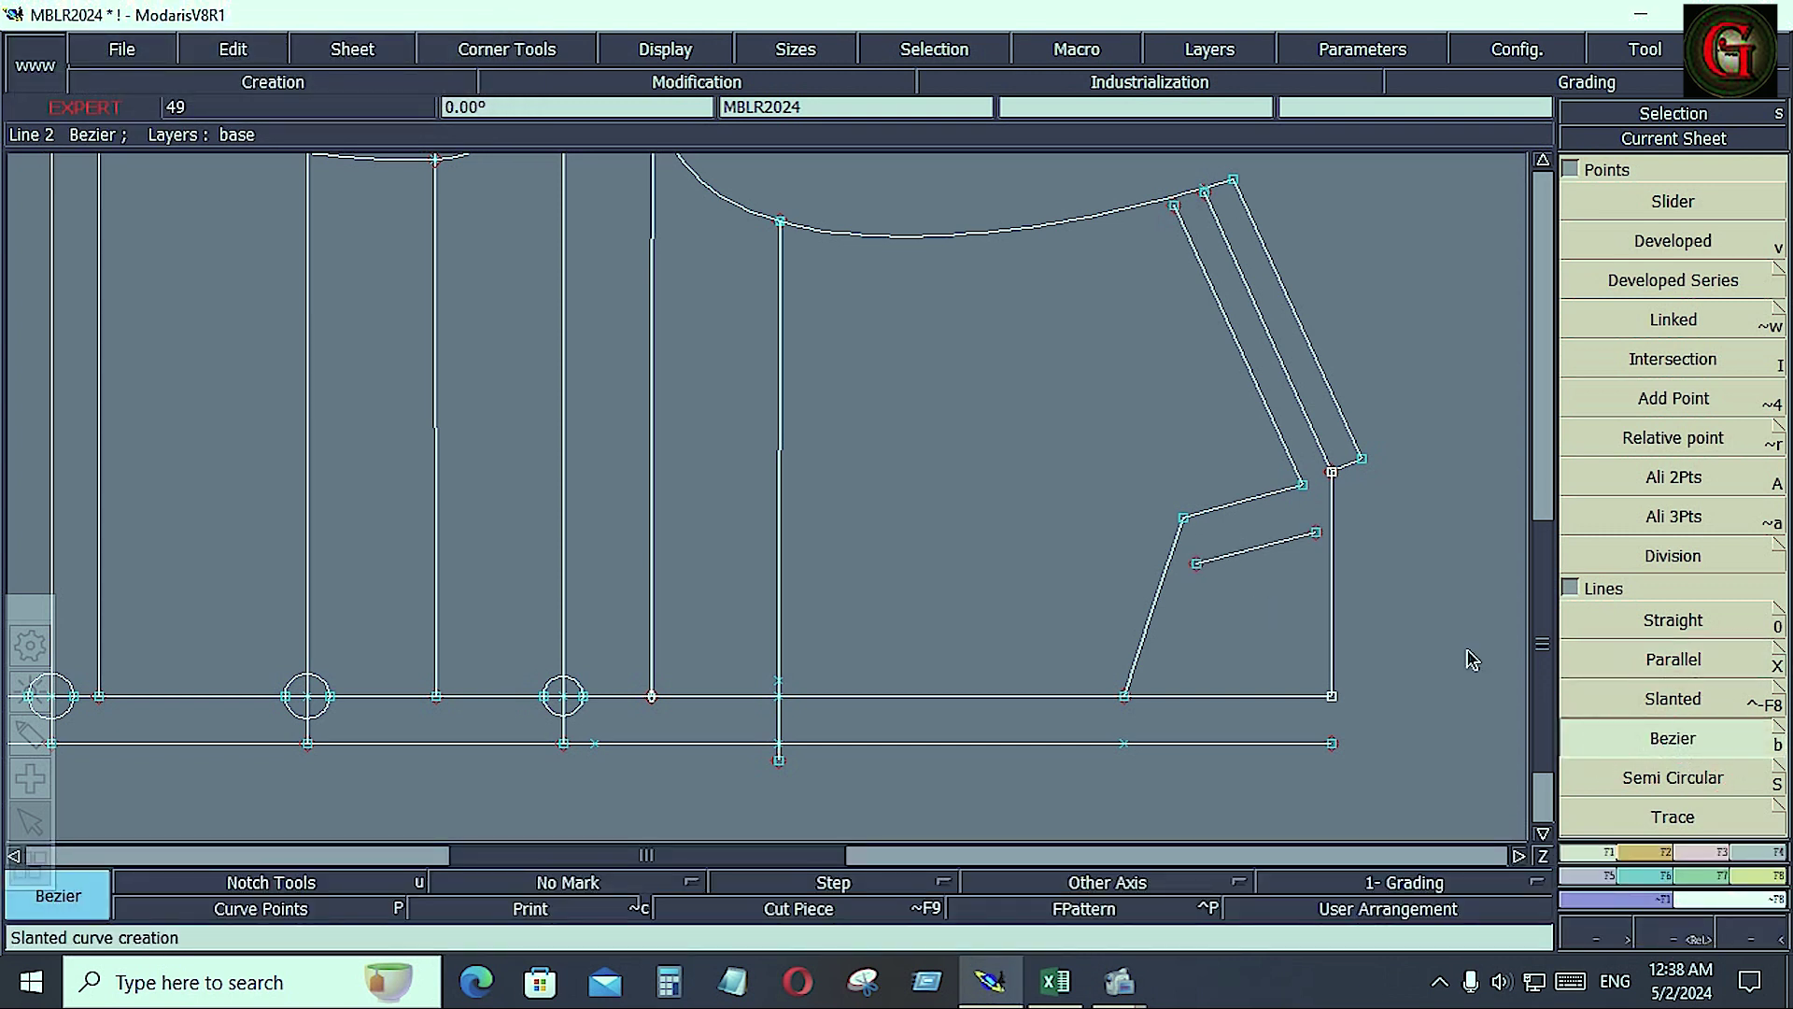
left_click(1196, 565)
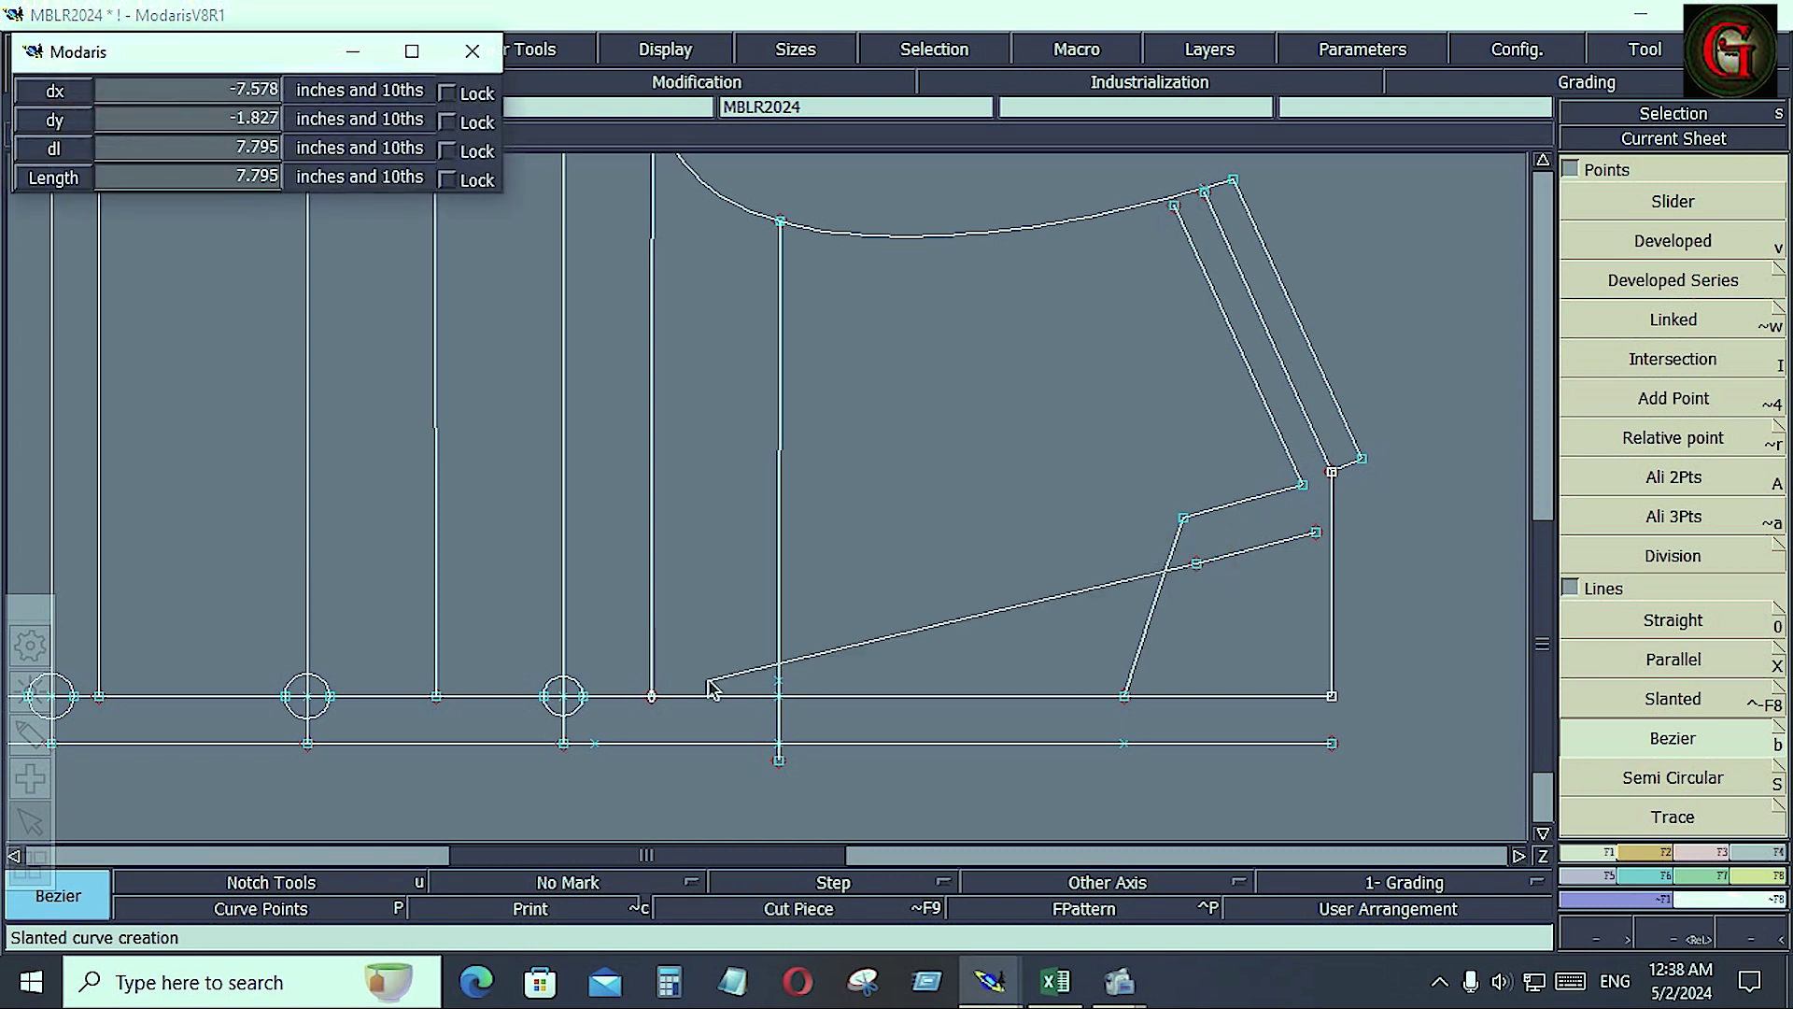
right_click(592, 743)
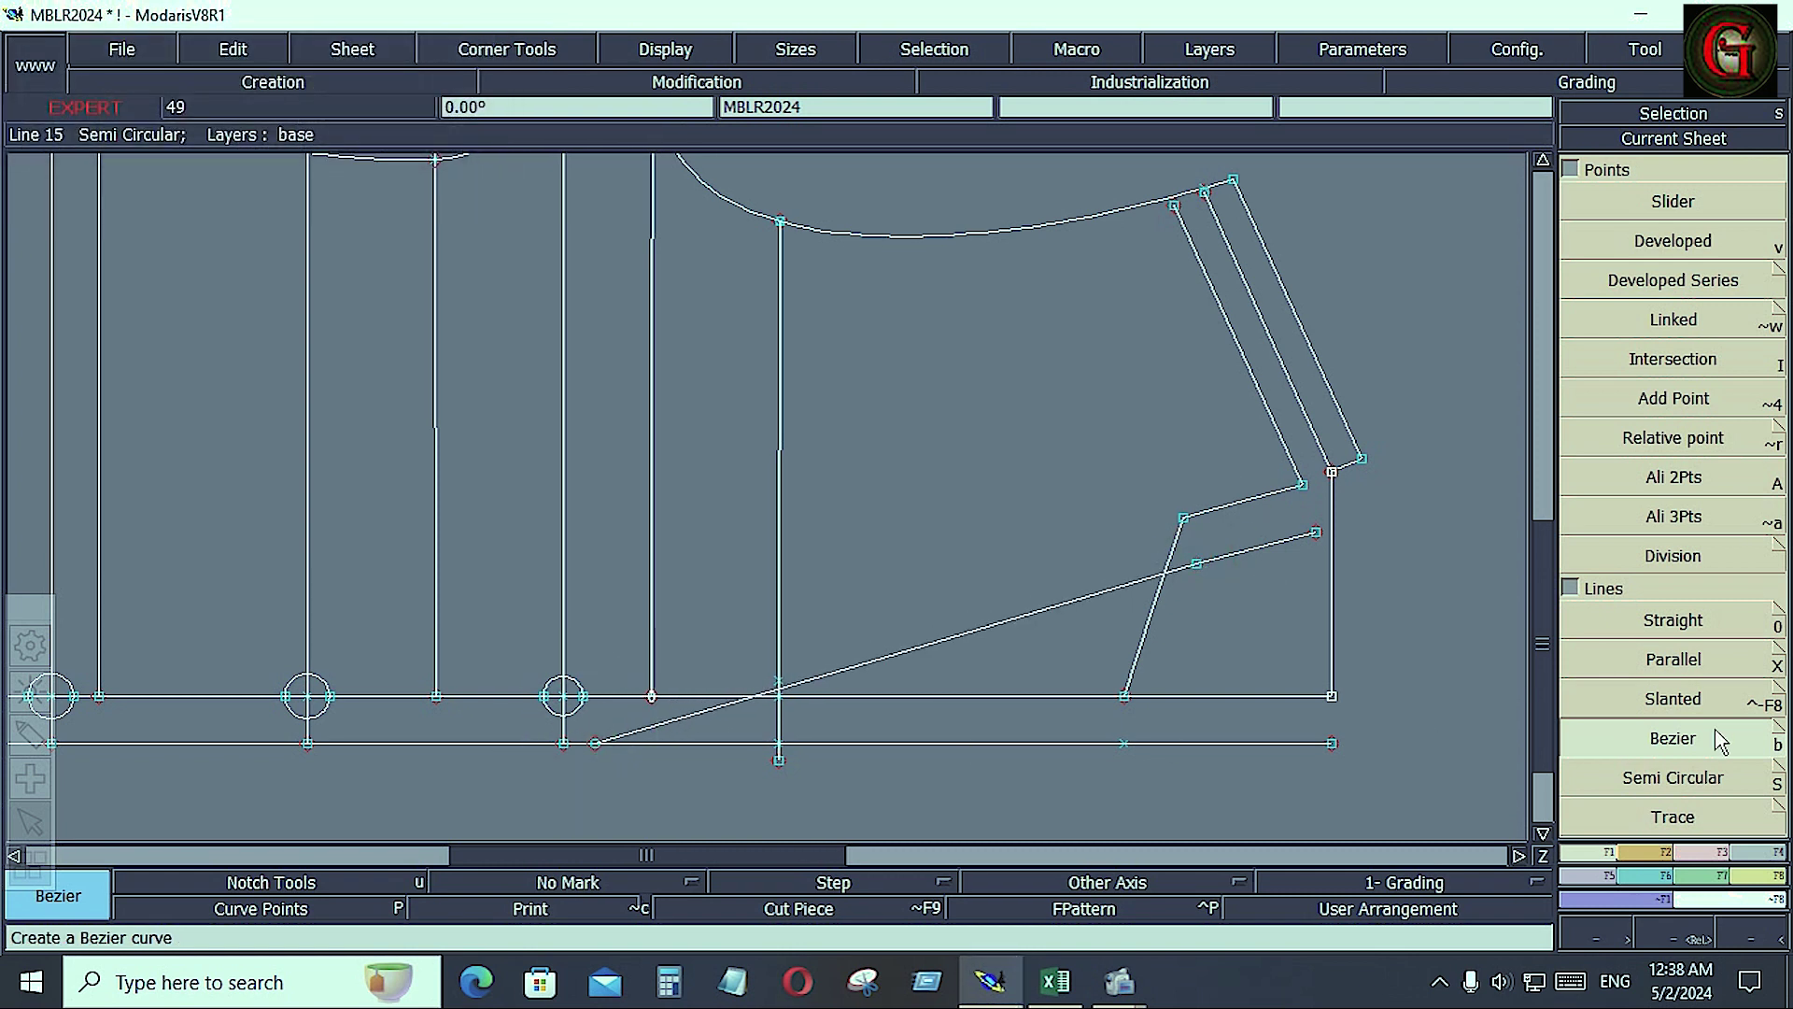
Examine the jacket picture and the measurement rows in the Excel chart for the lapel and neckline details
left_click(1056, 982)
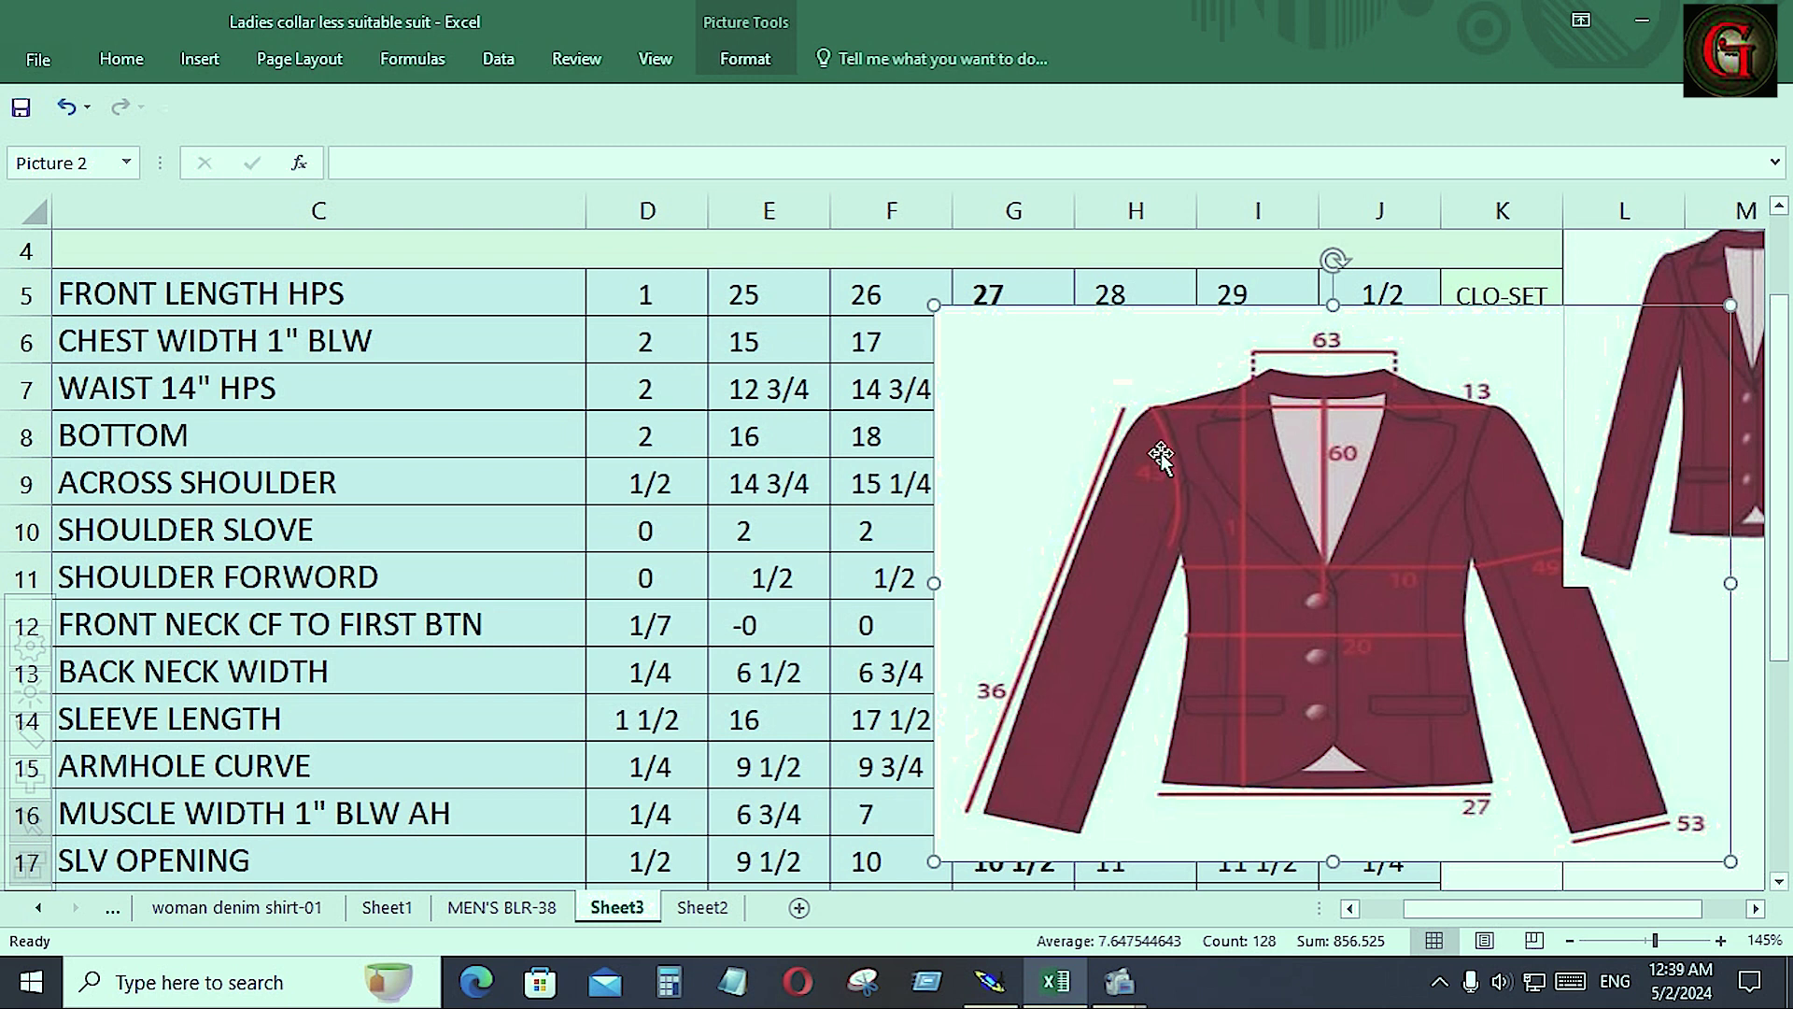
left_click(992, 981)
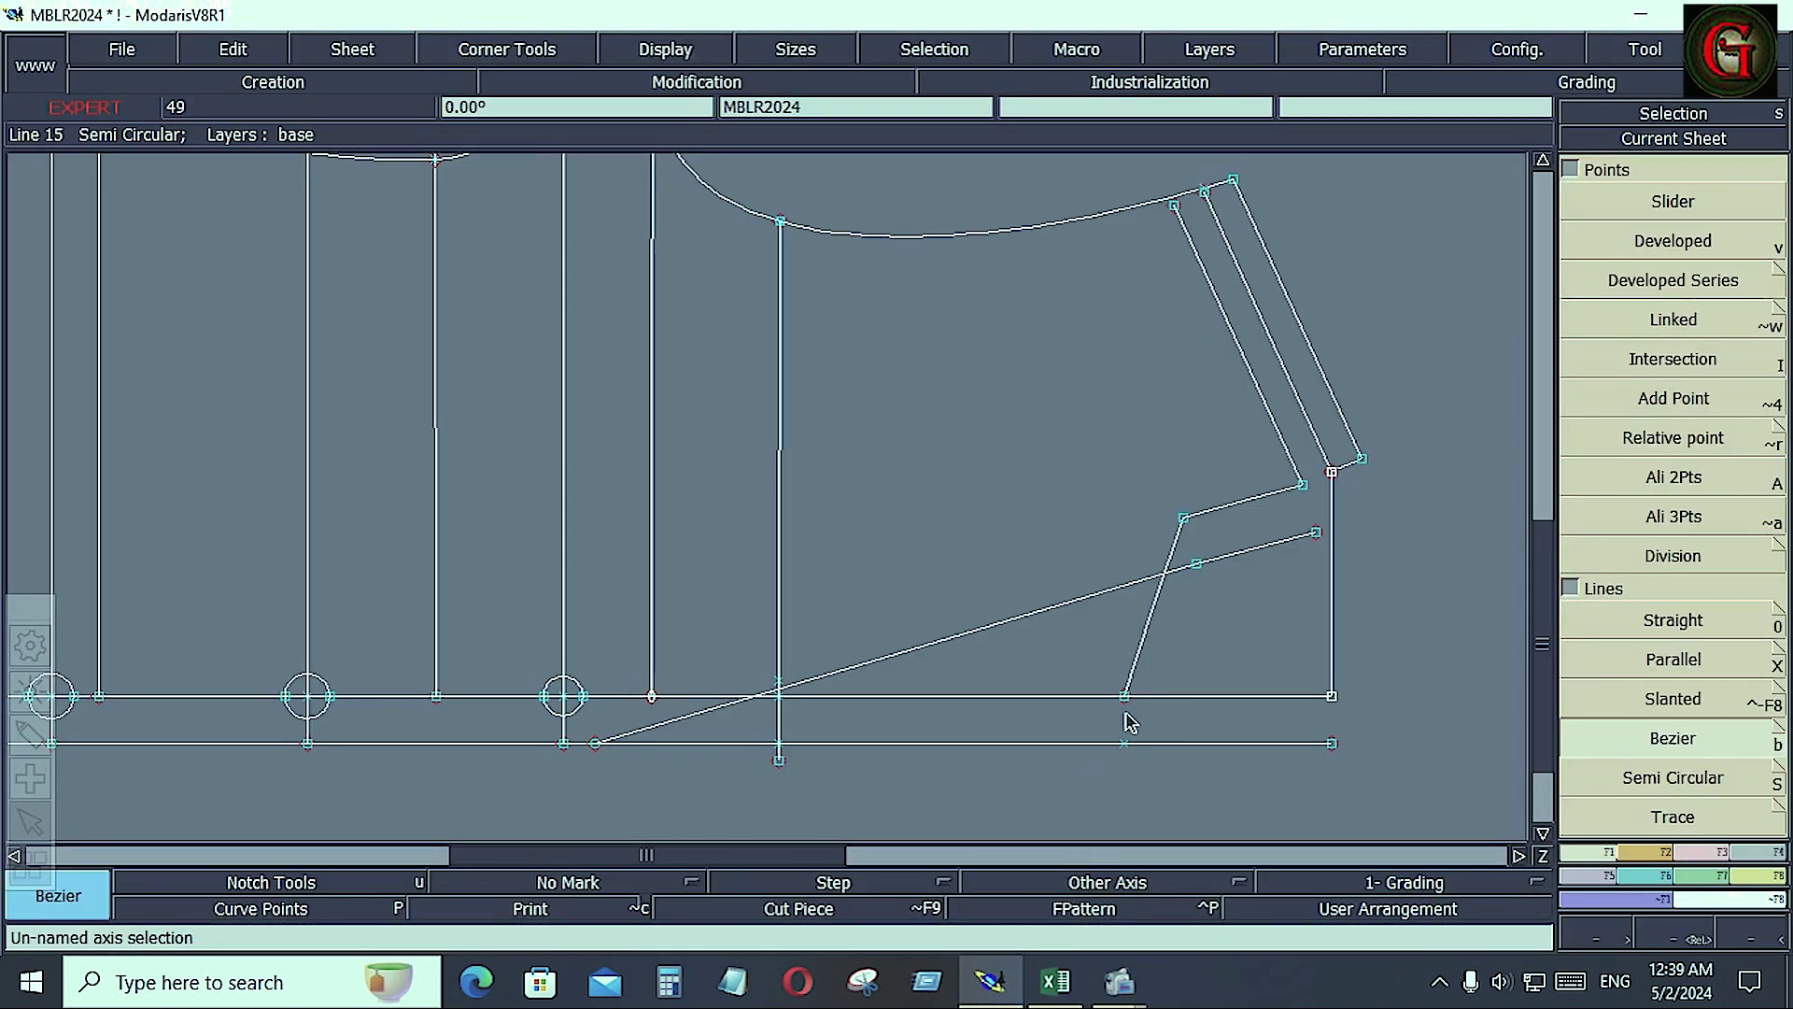
left_click(1046, 972)
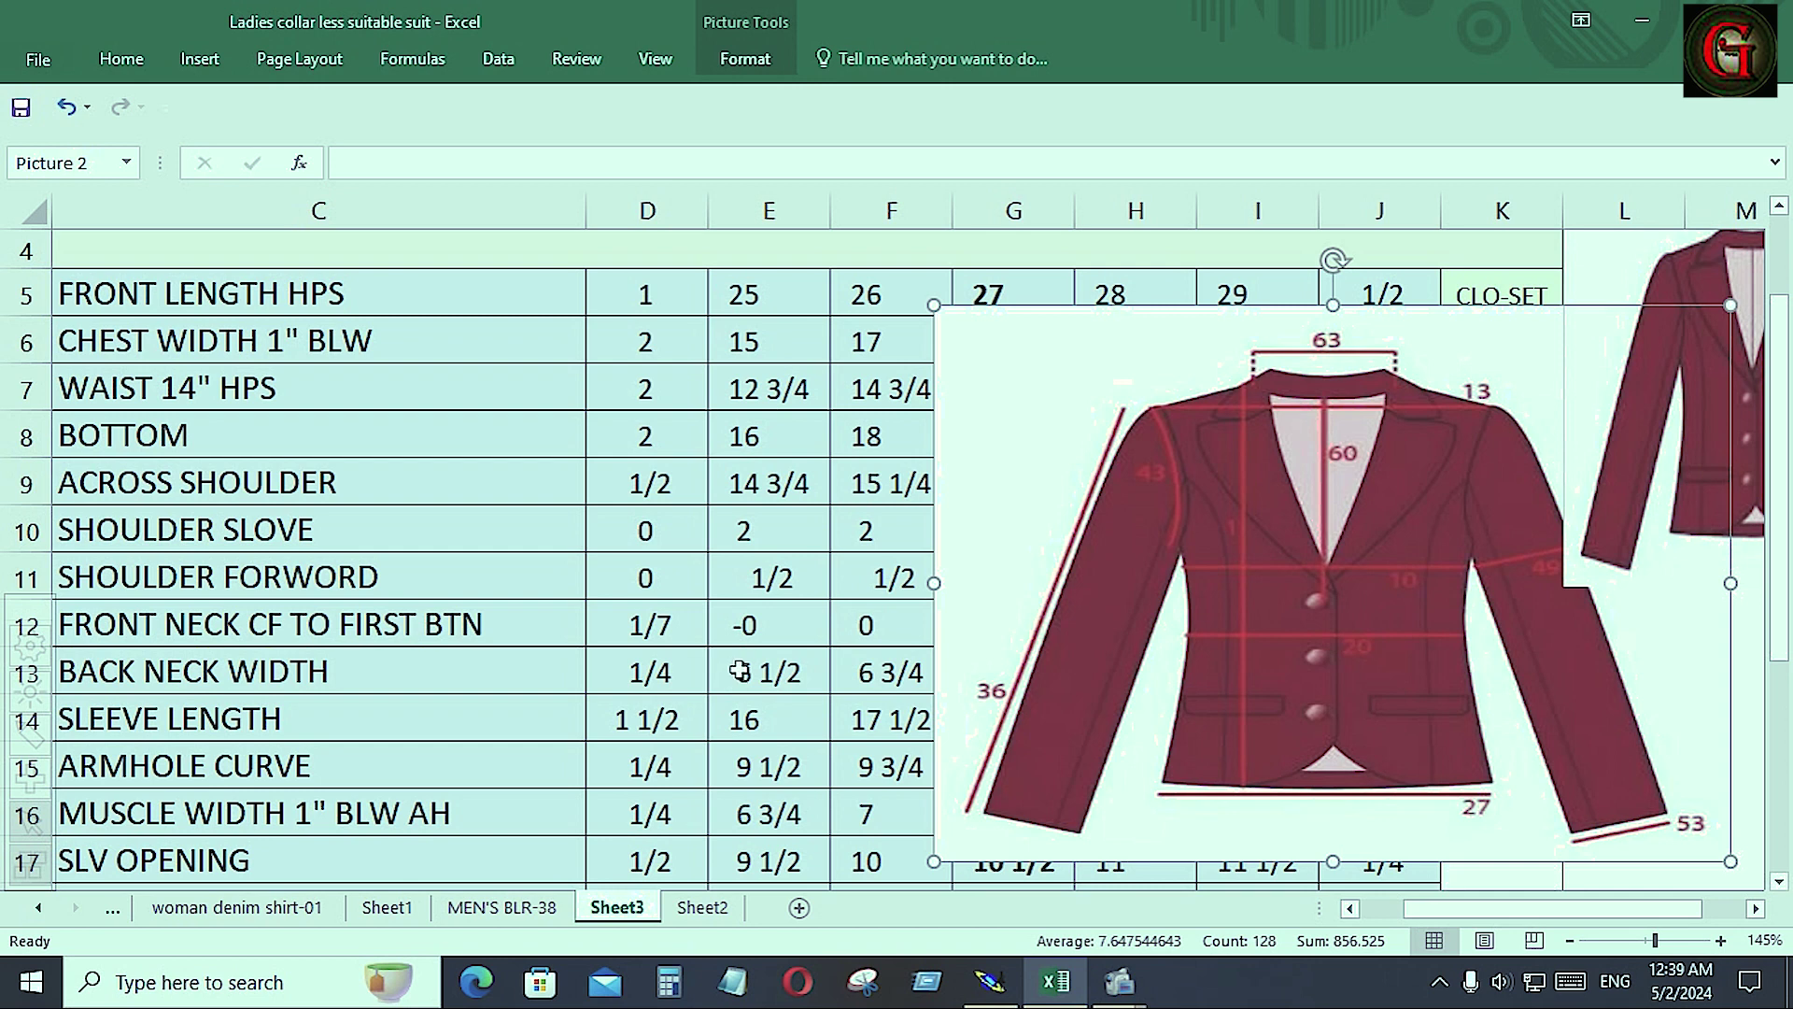
scroll(739, 670, "down", 2, "ctrl")
scroll(420, 315, "down", 2)
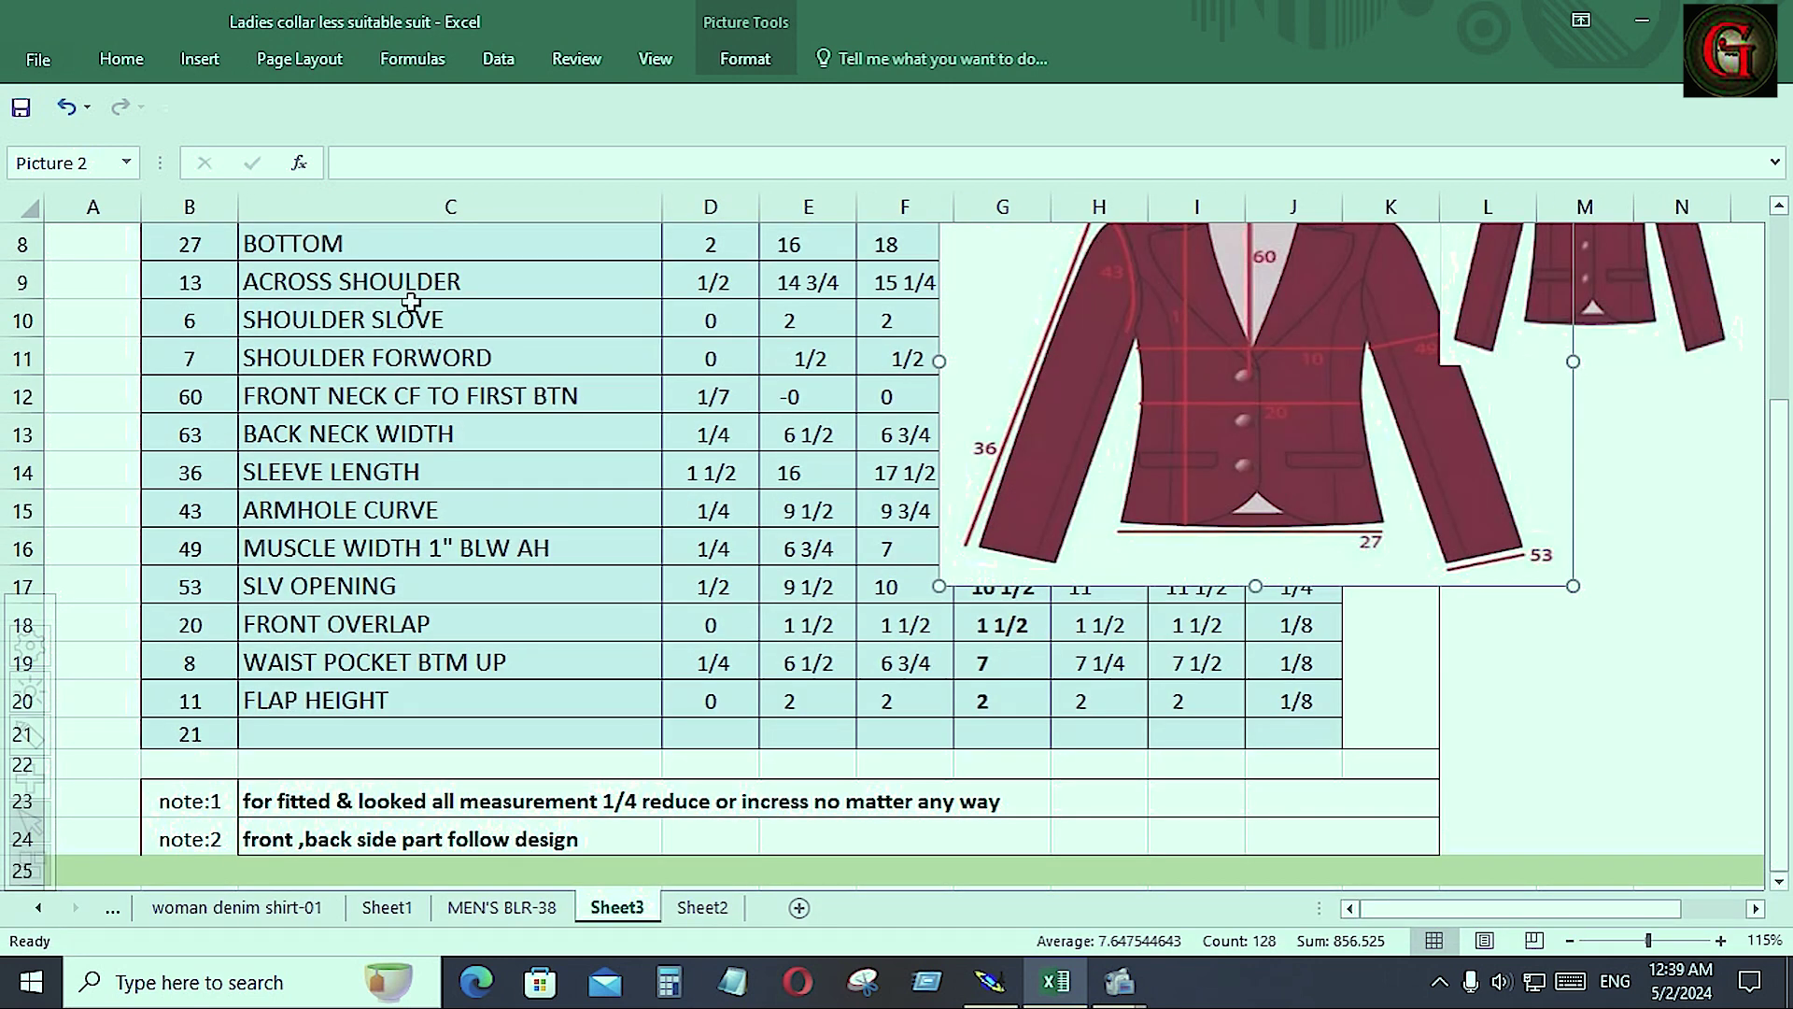
scroll(365, 722, "up", 3)
scroll(457, 710, "down", 2)
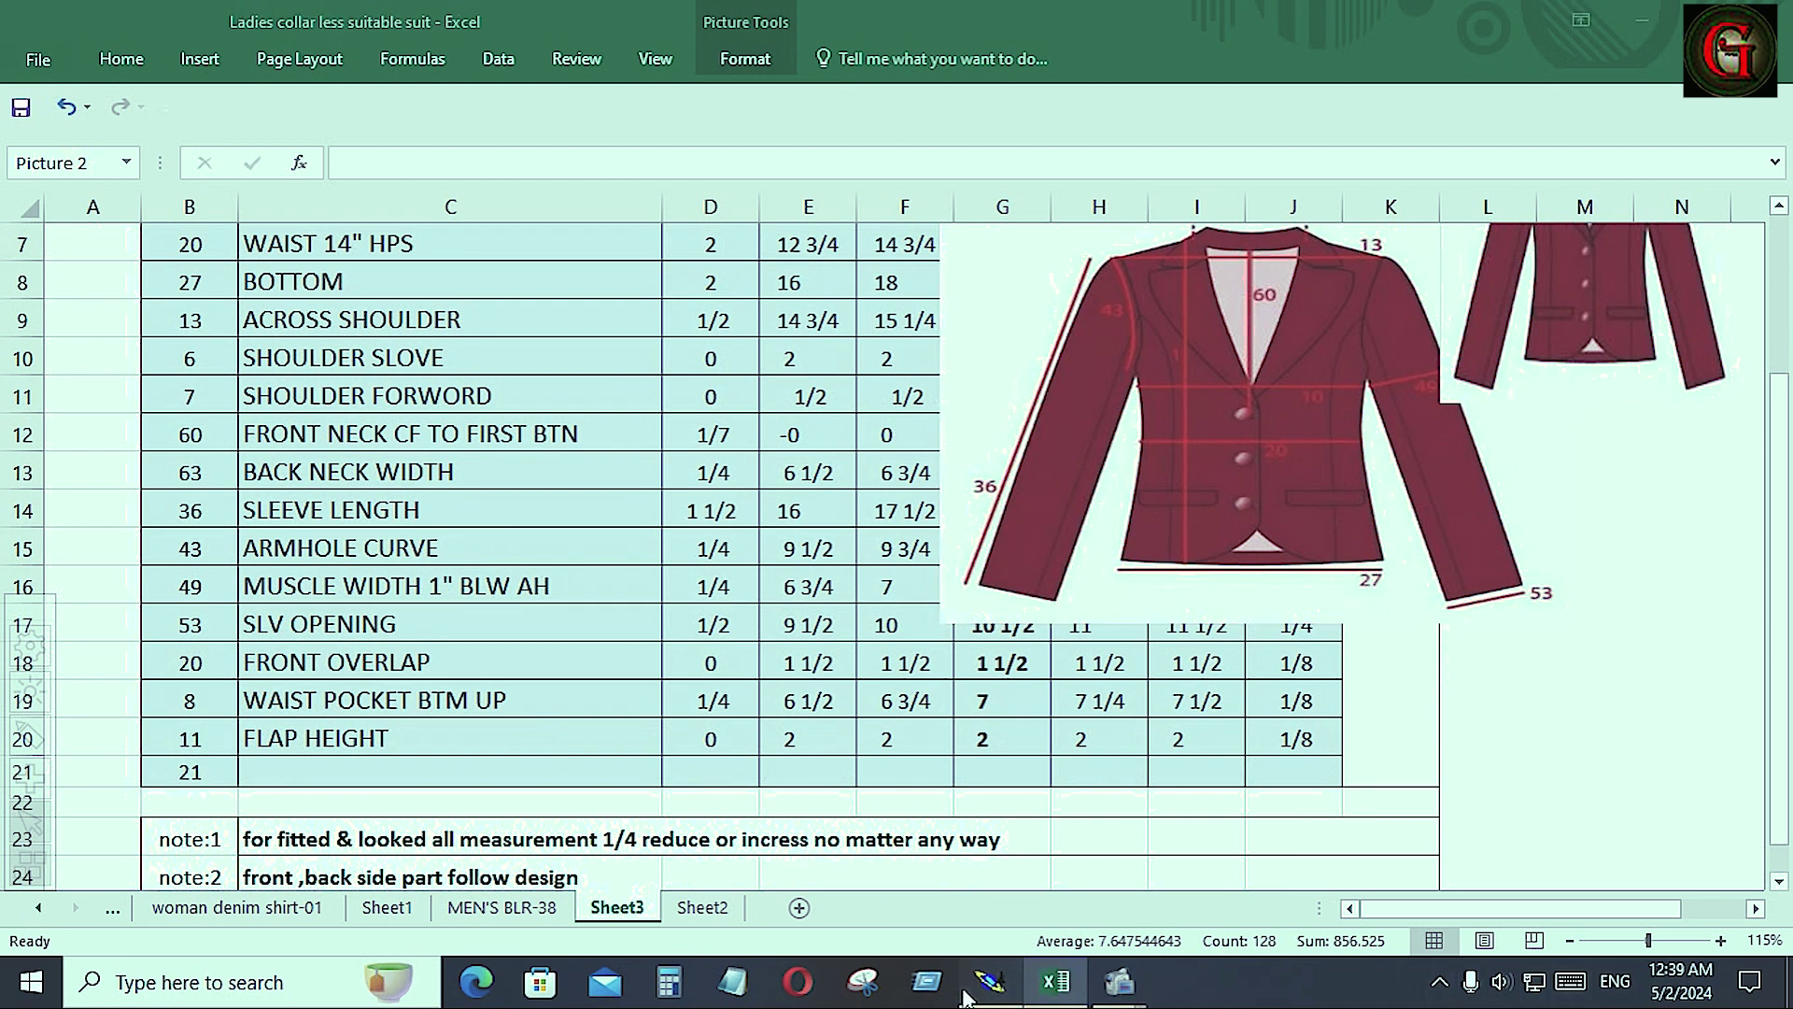
left_click(990, 980)
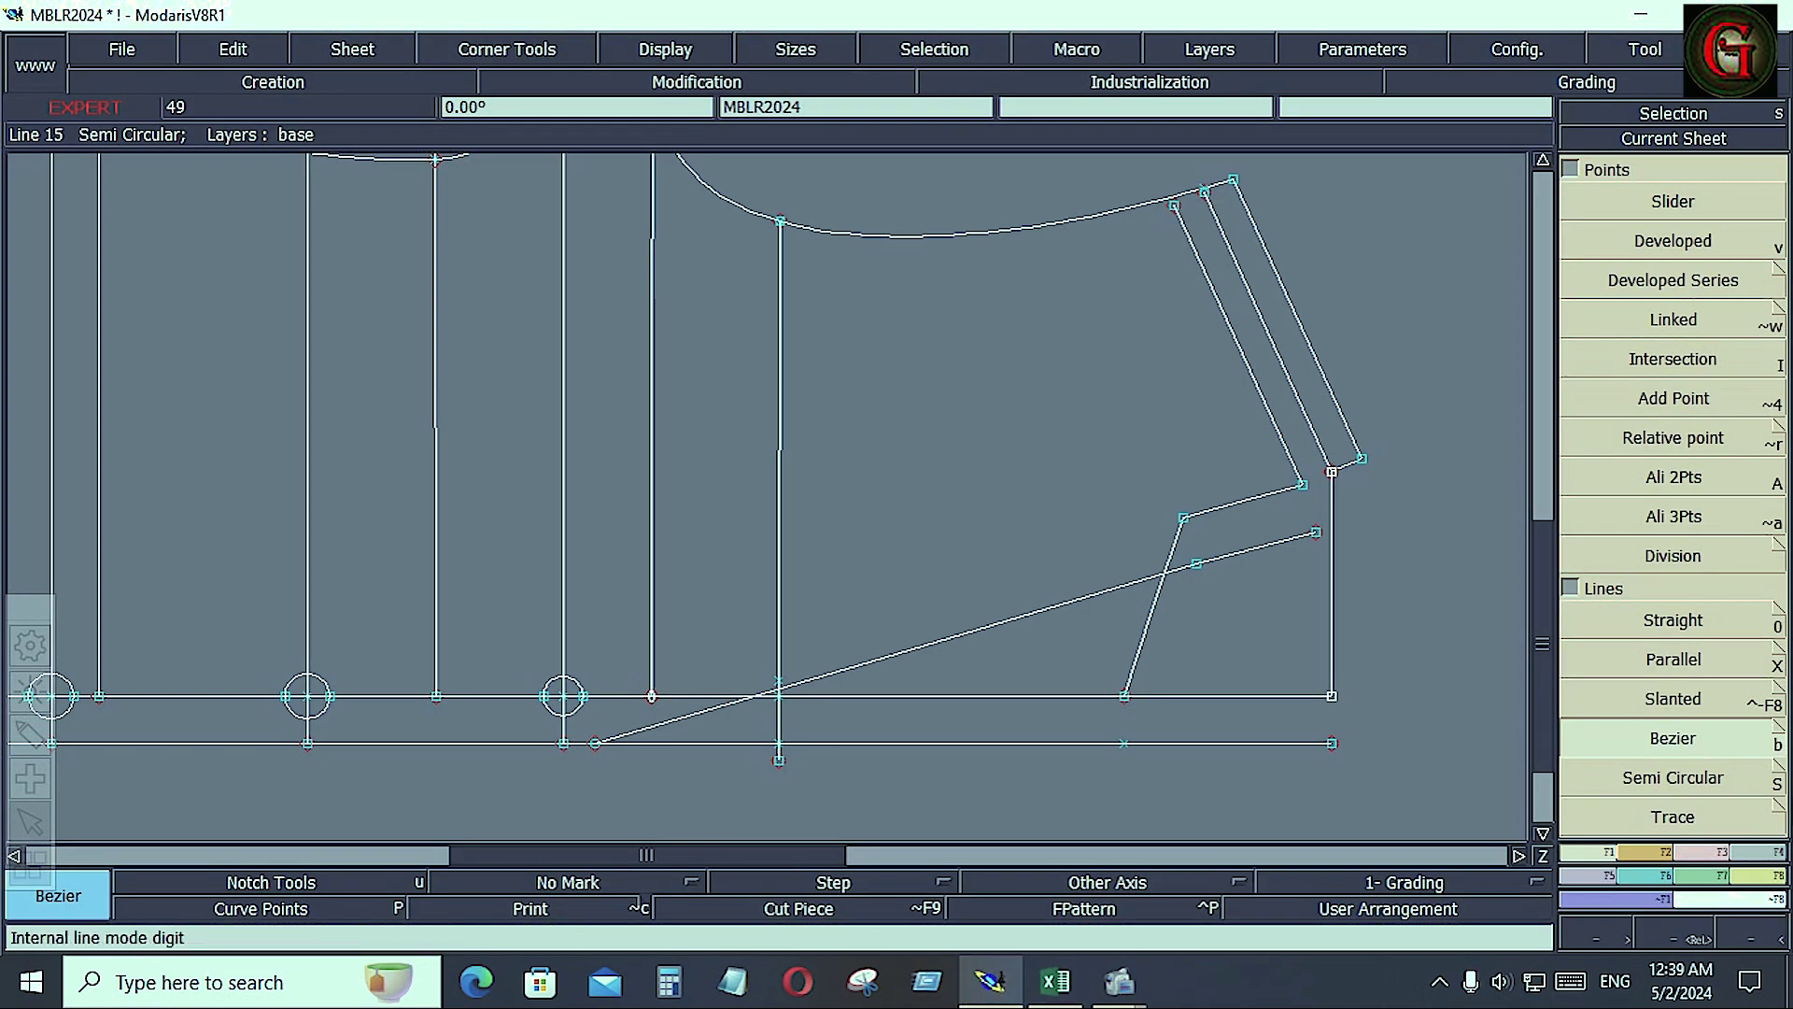
Try to place a developed point on the front's long slanted neckline segment, measured from its lower end
key("v")
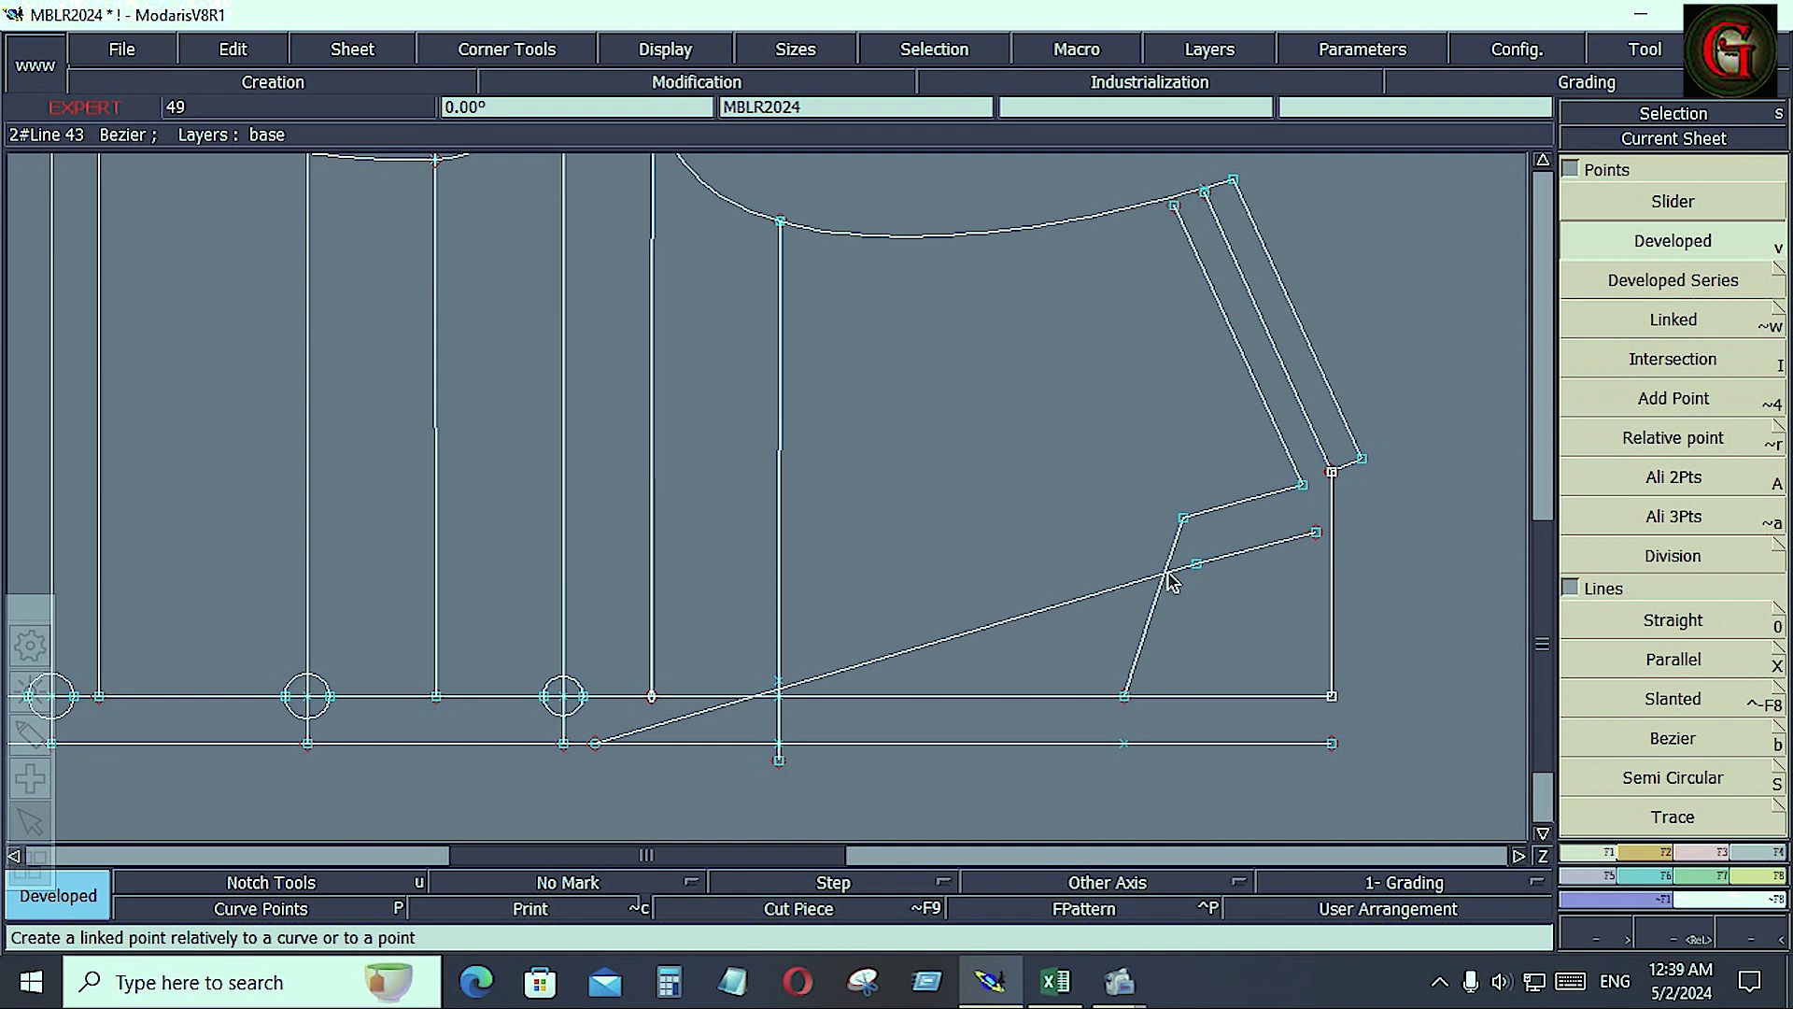
left_click(1171, 579)
left_click(1124, 693)
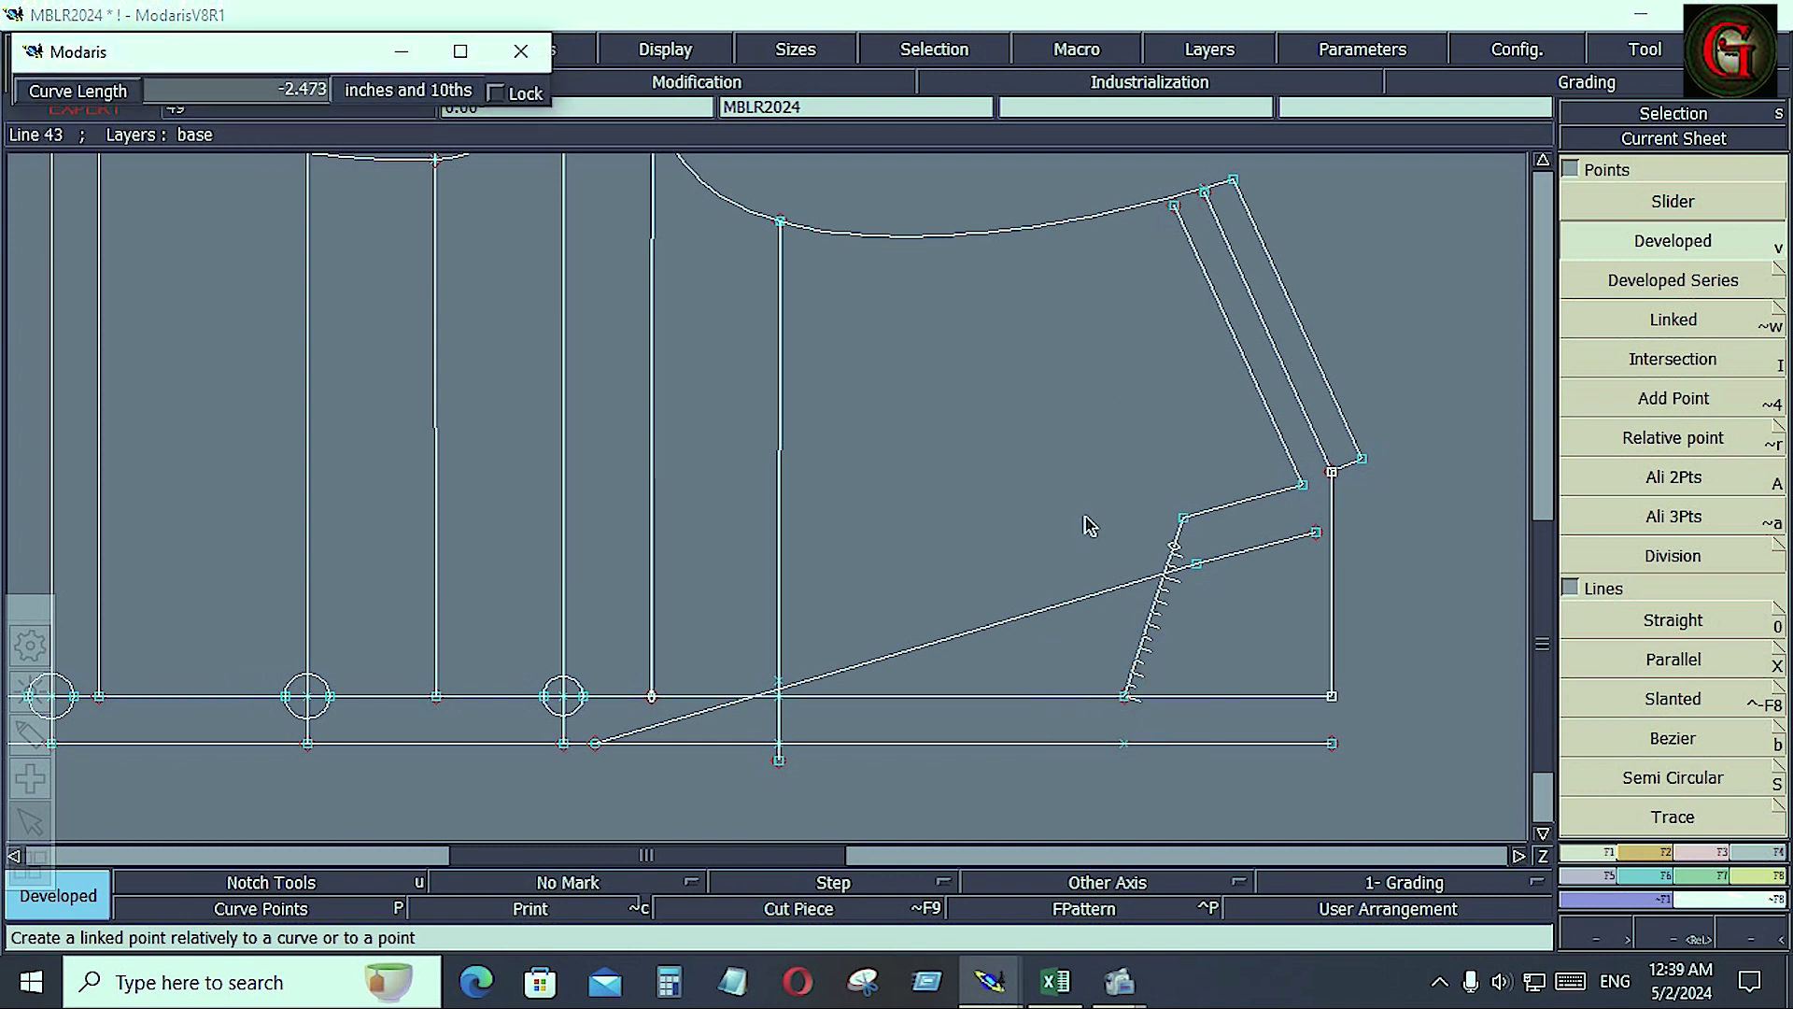
key("space")
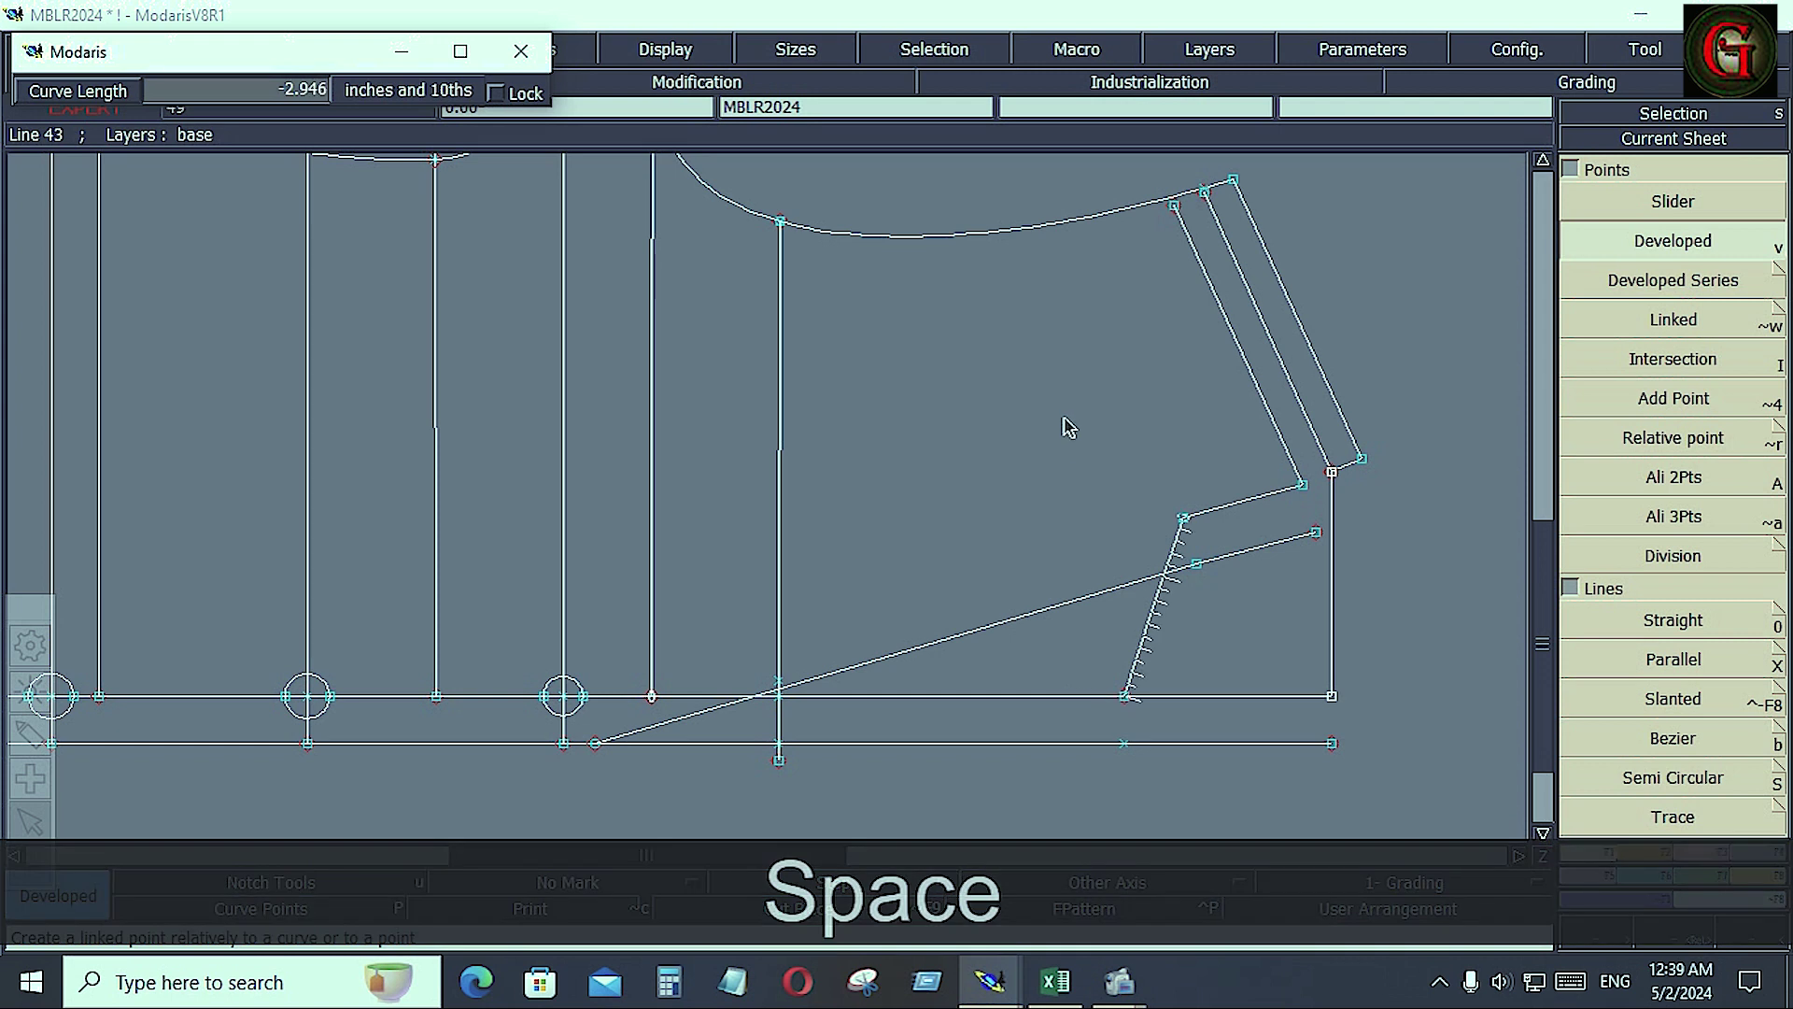
key("space")
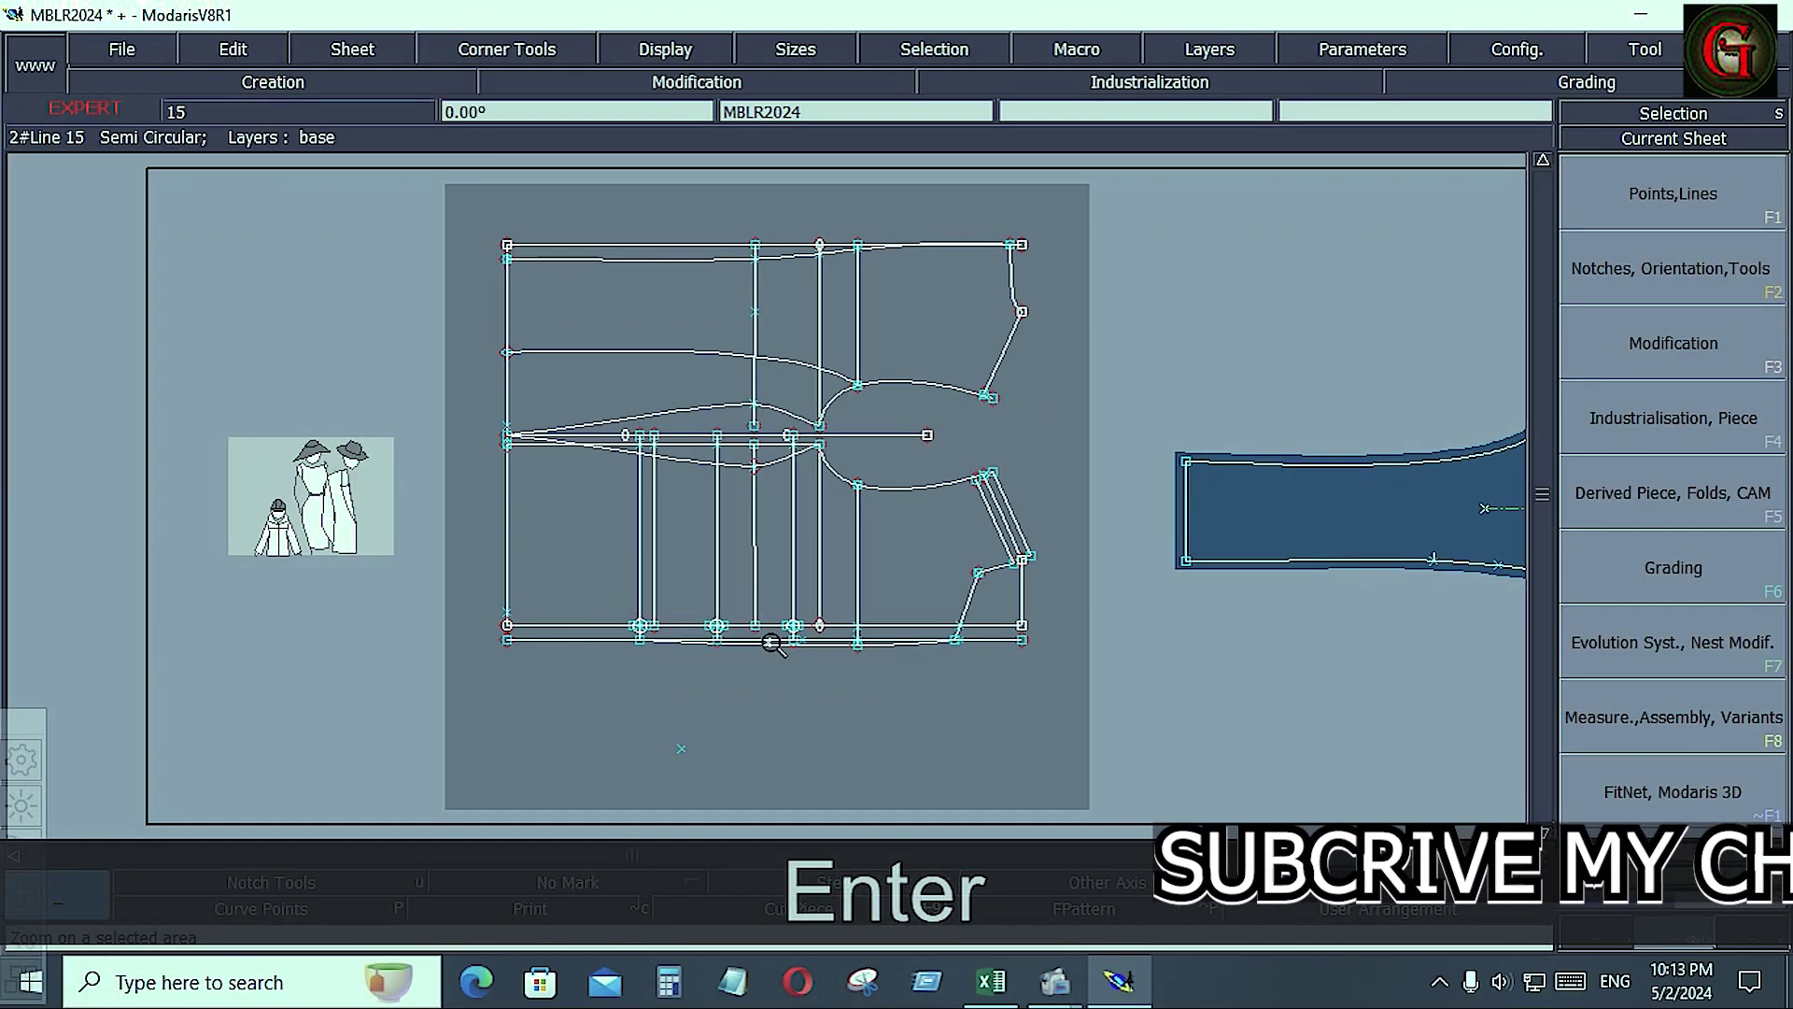
Compare the front's button edge and neckline with the lapel shape in the Excel jacket picture
left_click_drag(593, 587, 1034, 678)
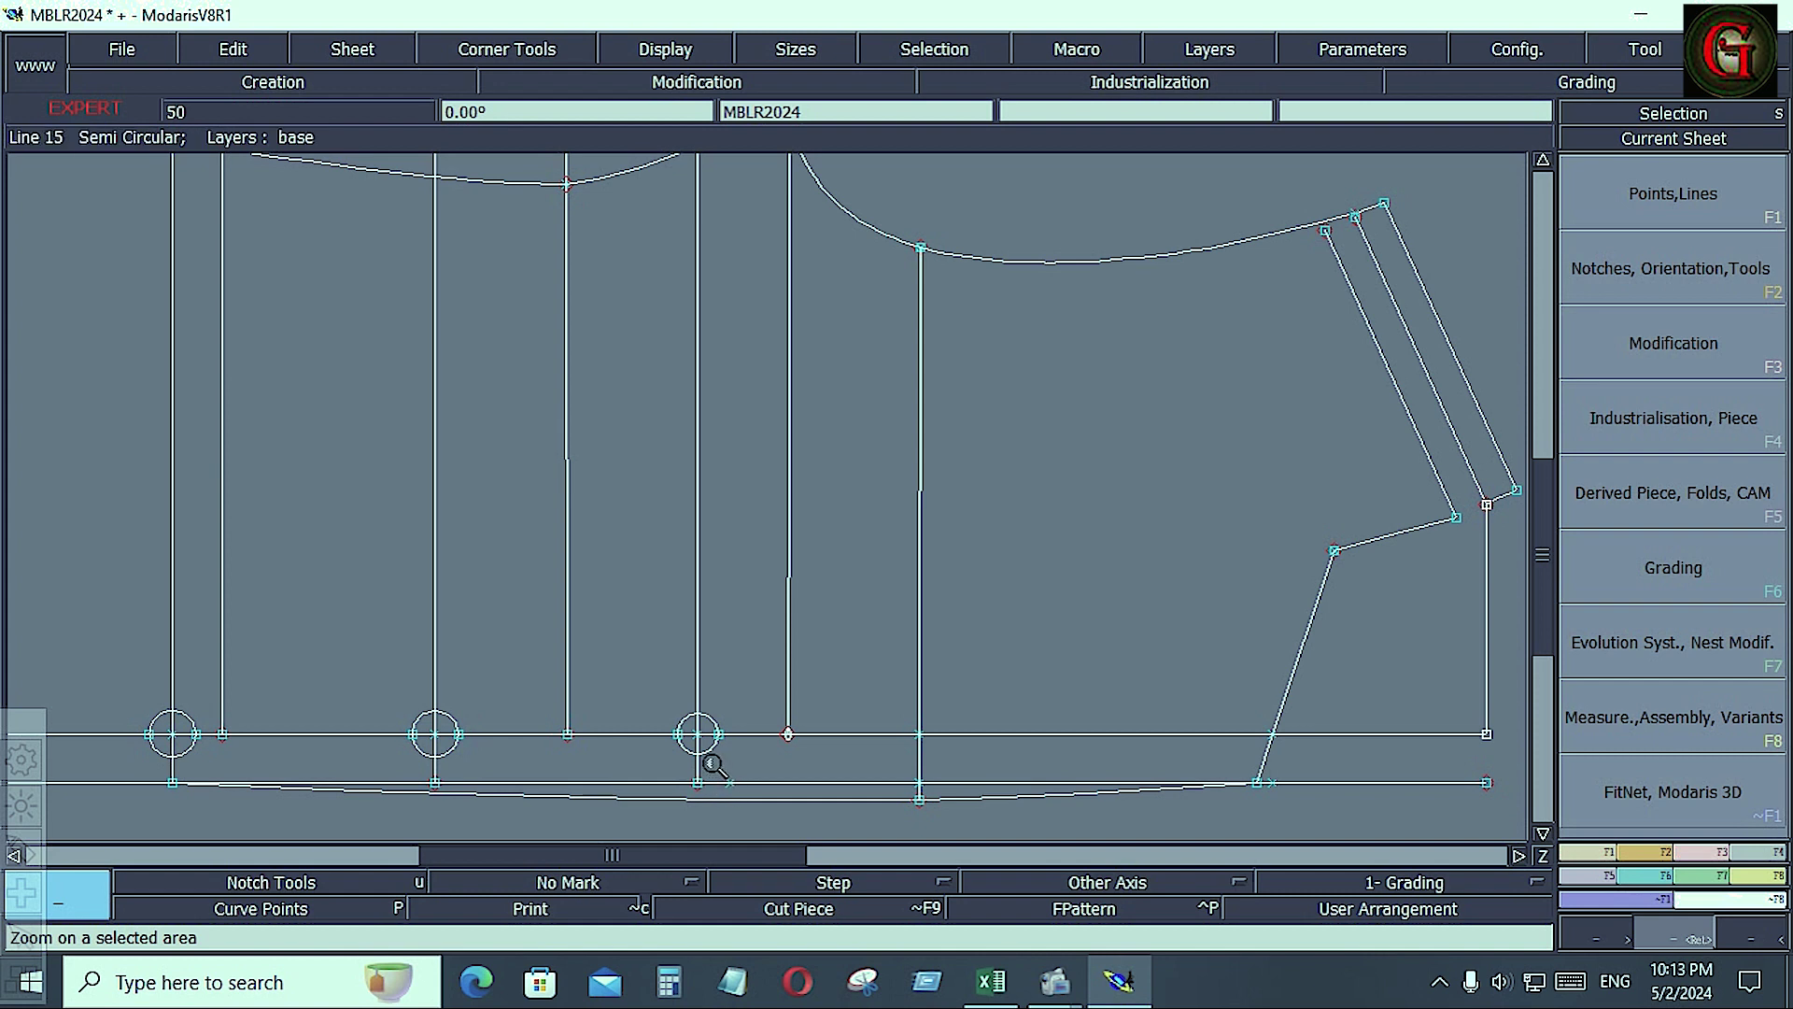
left_click_drag(712, 764, 743, 800)
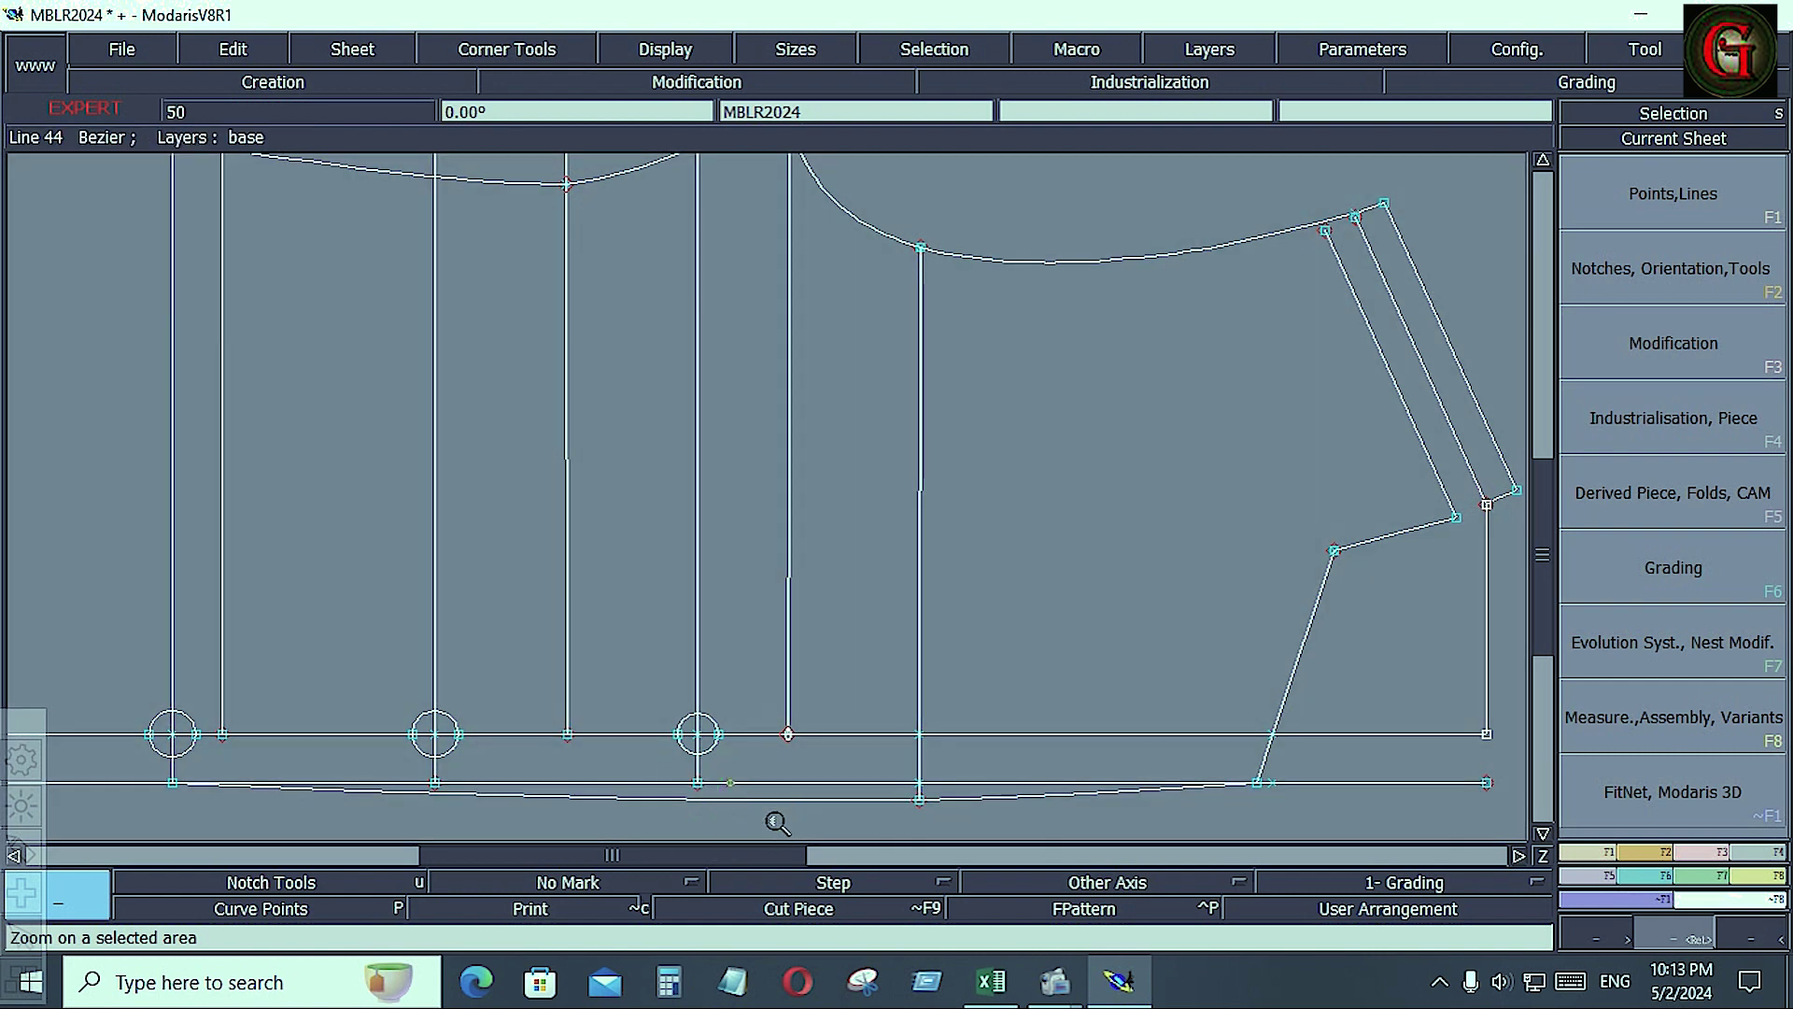
left_click(990, 979)
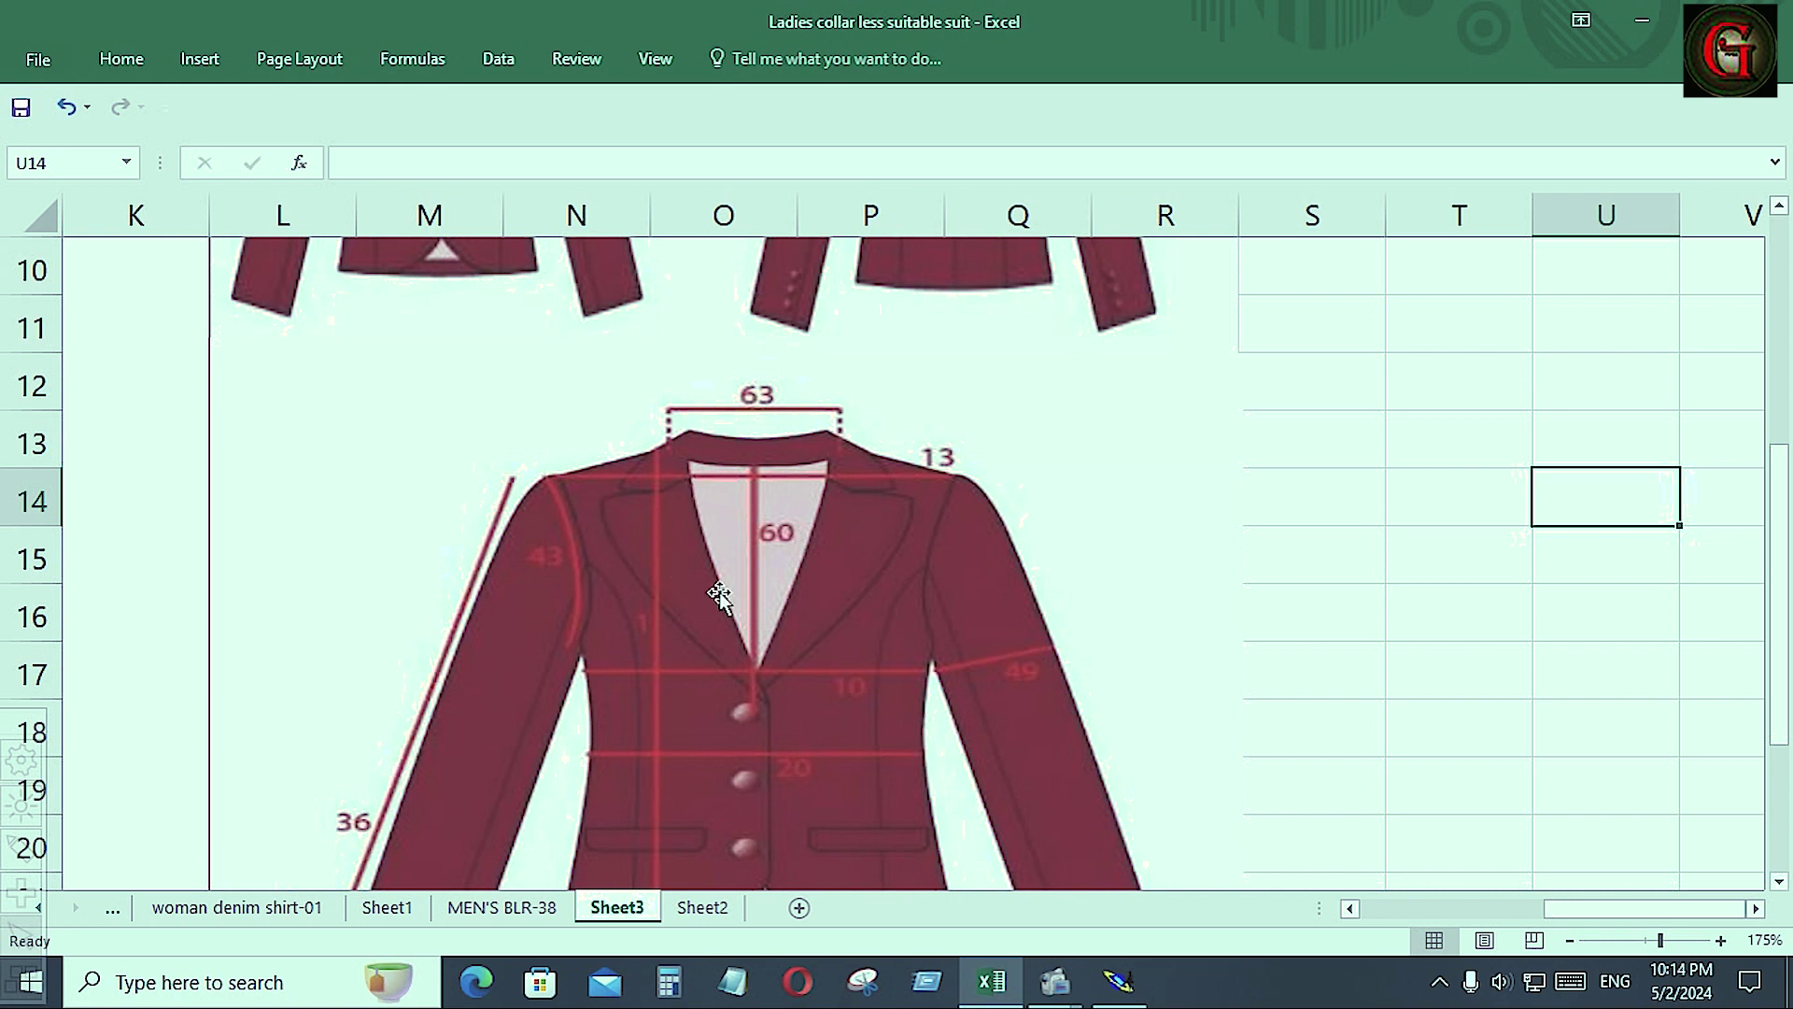
scroll(861, 641, "up", 1)
scroll(861, 640, "down", 4)
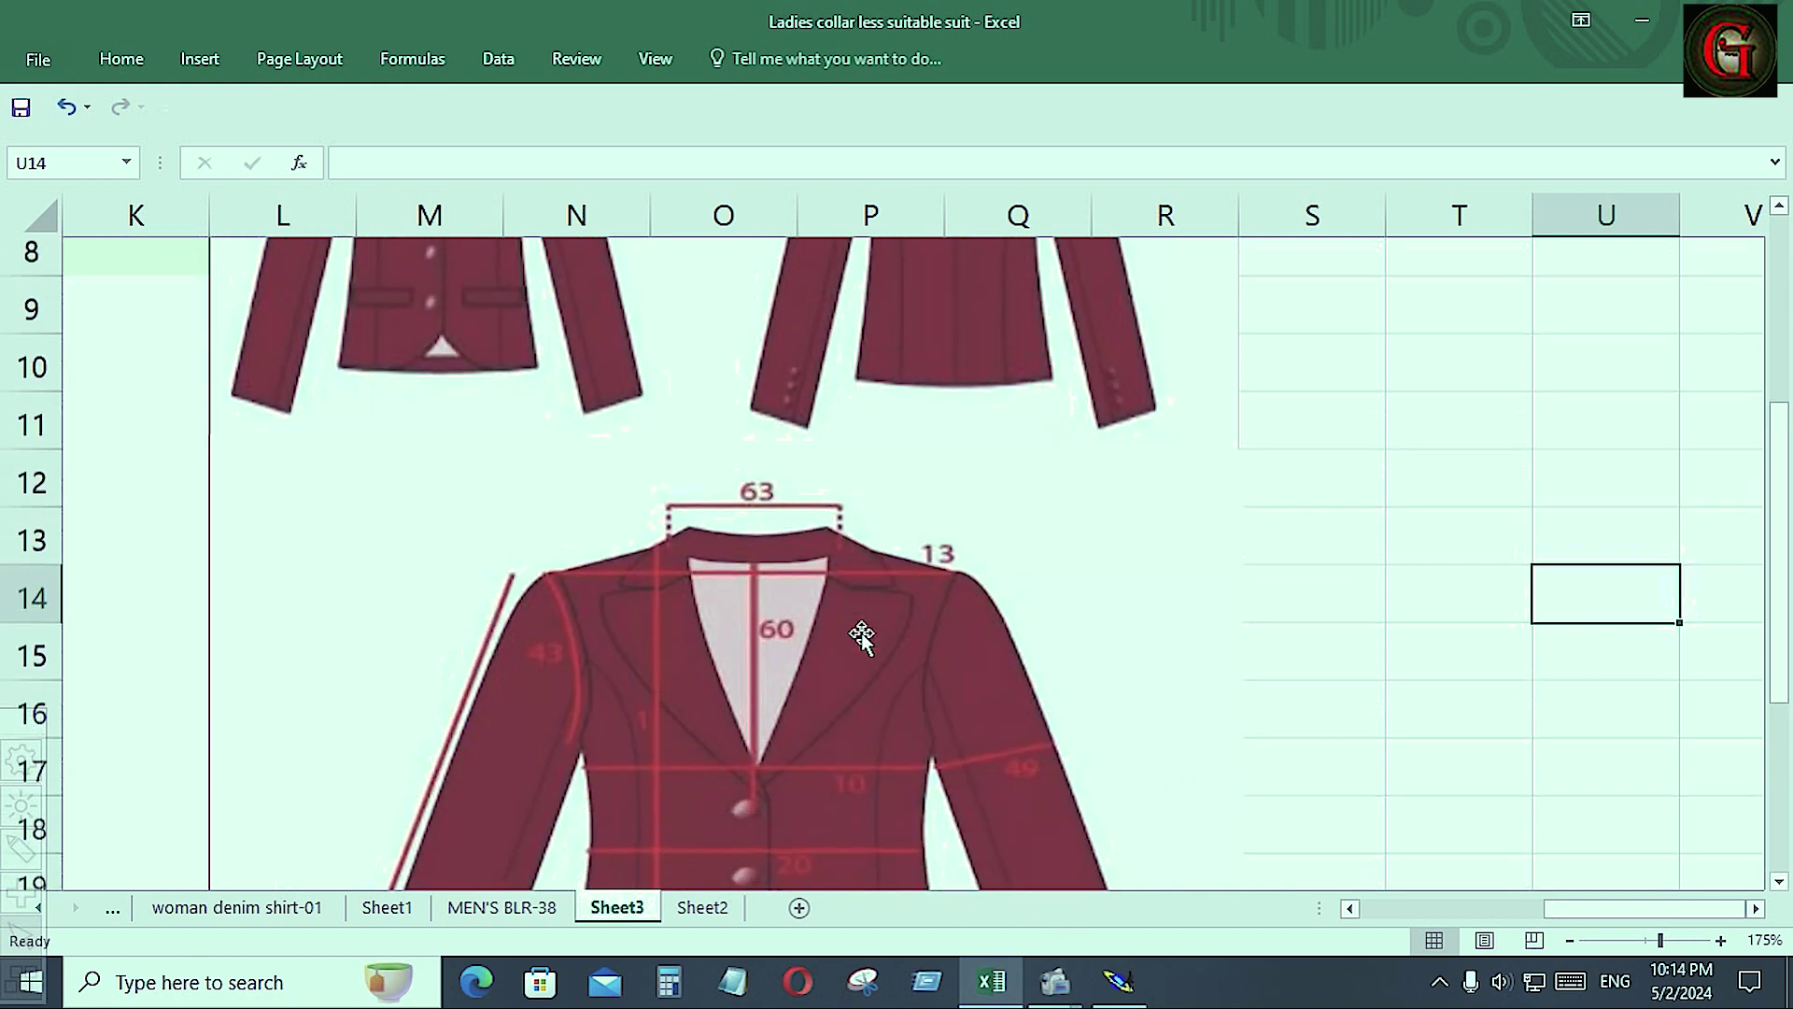
scroll(861, 641, "up", 2)
scroll(861, 641, "down", 1)
scroll(861, 641, "down", 1)
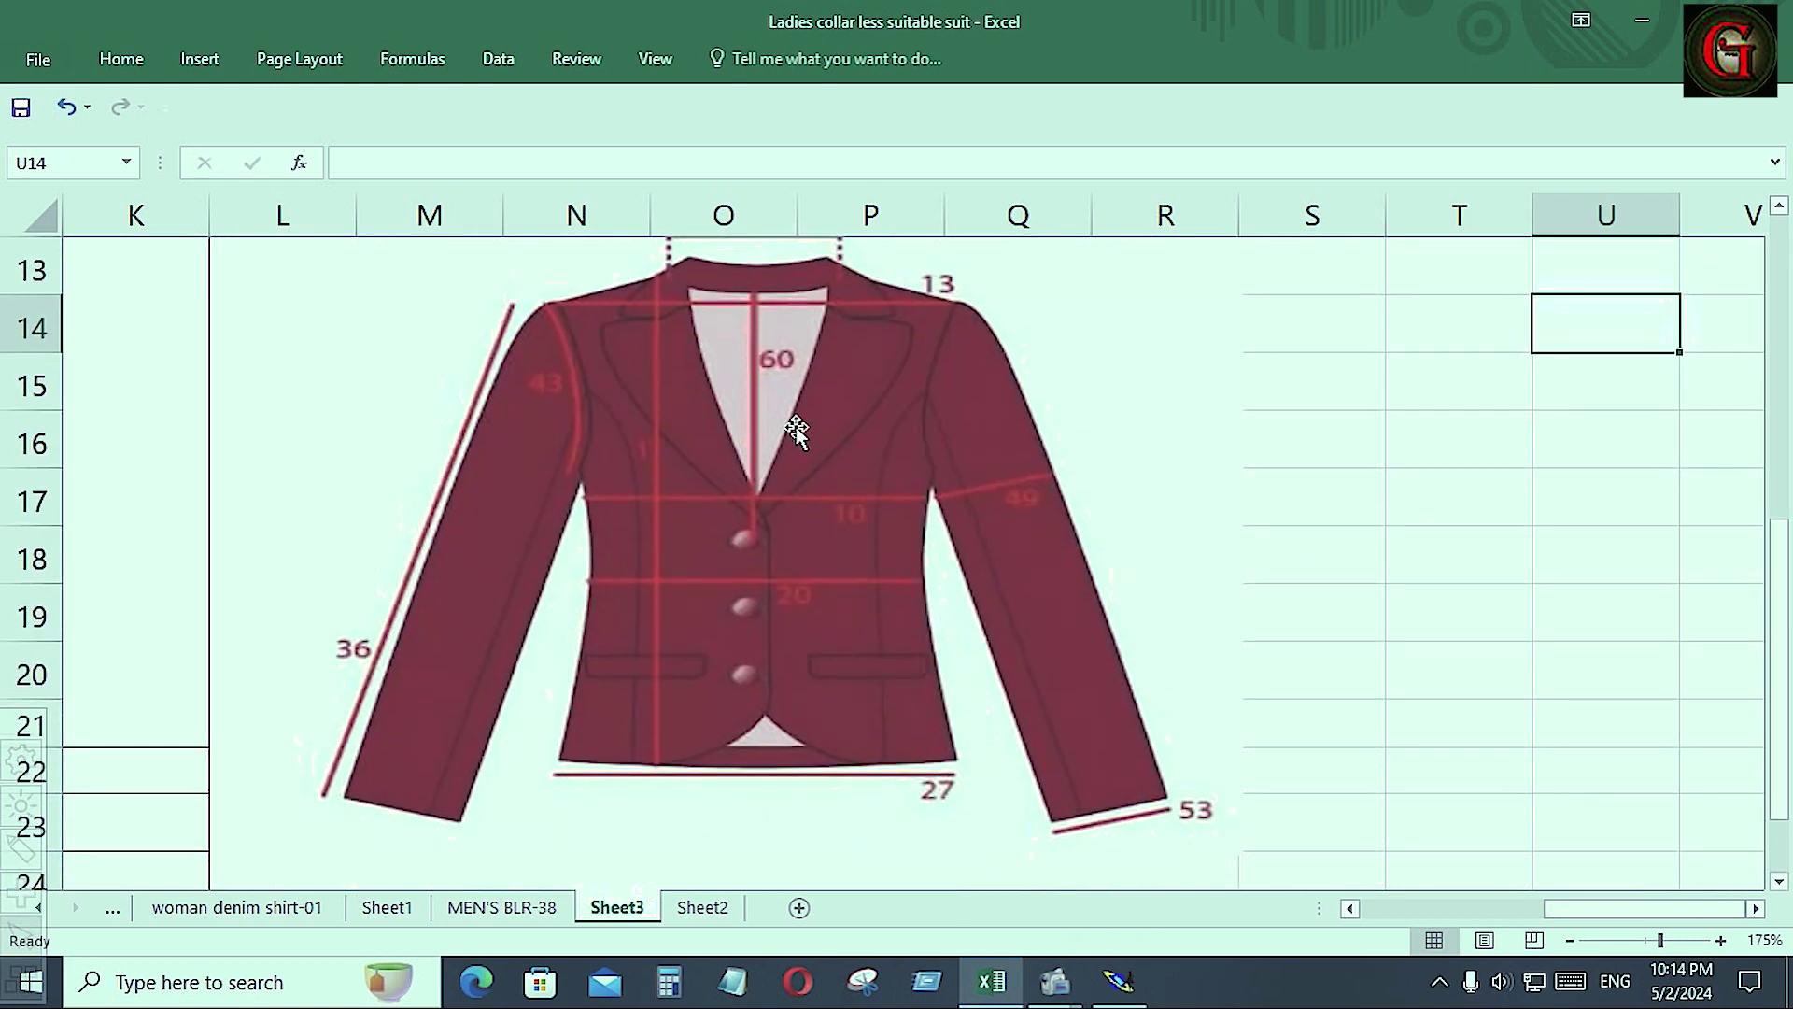
left_click(1118, 983)
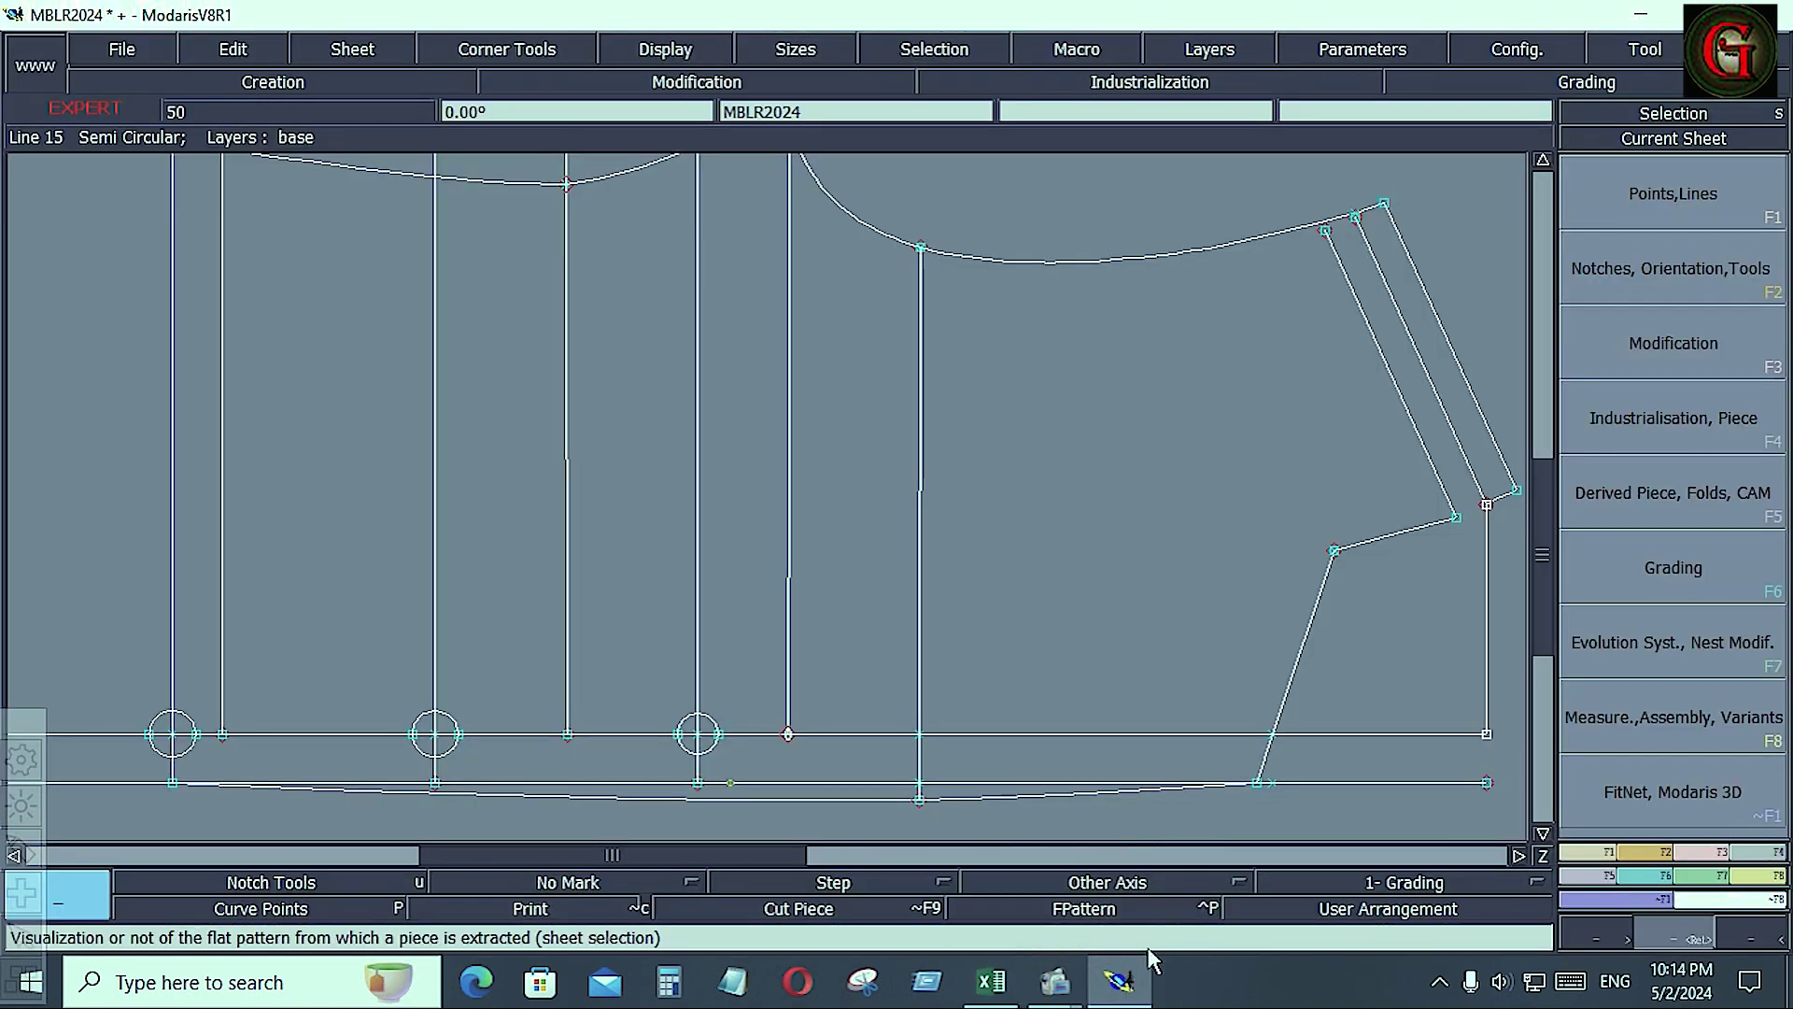
Create a parallel 3.5 inches from the front's short slanted neckline segment, toward the front edge
left_click(1588, 853)
left_click(1667, 663)
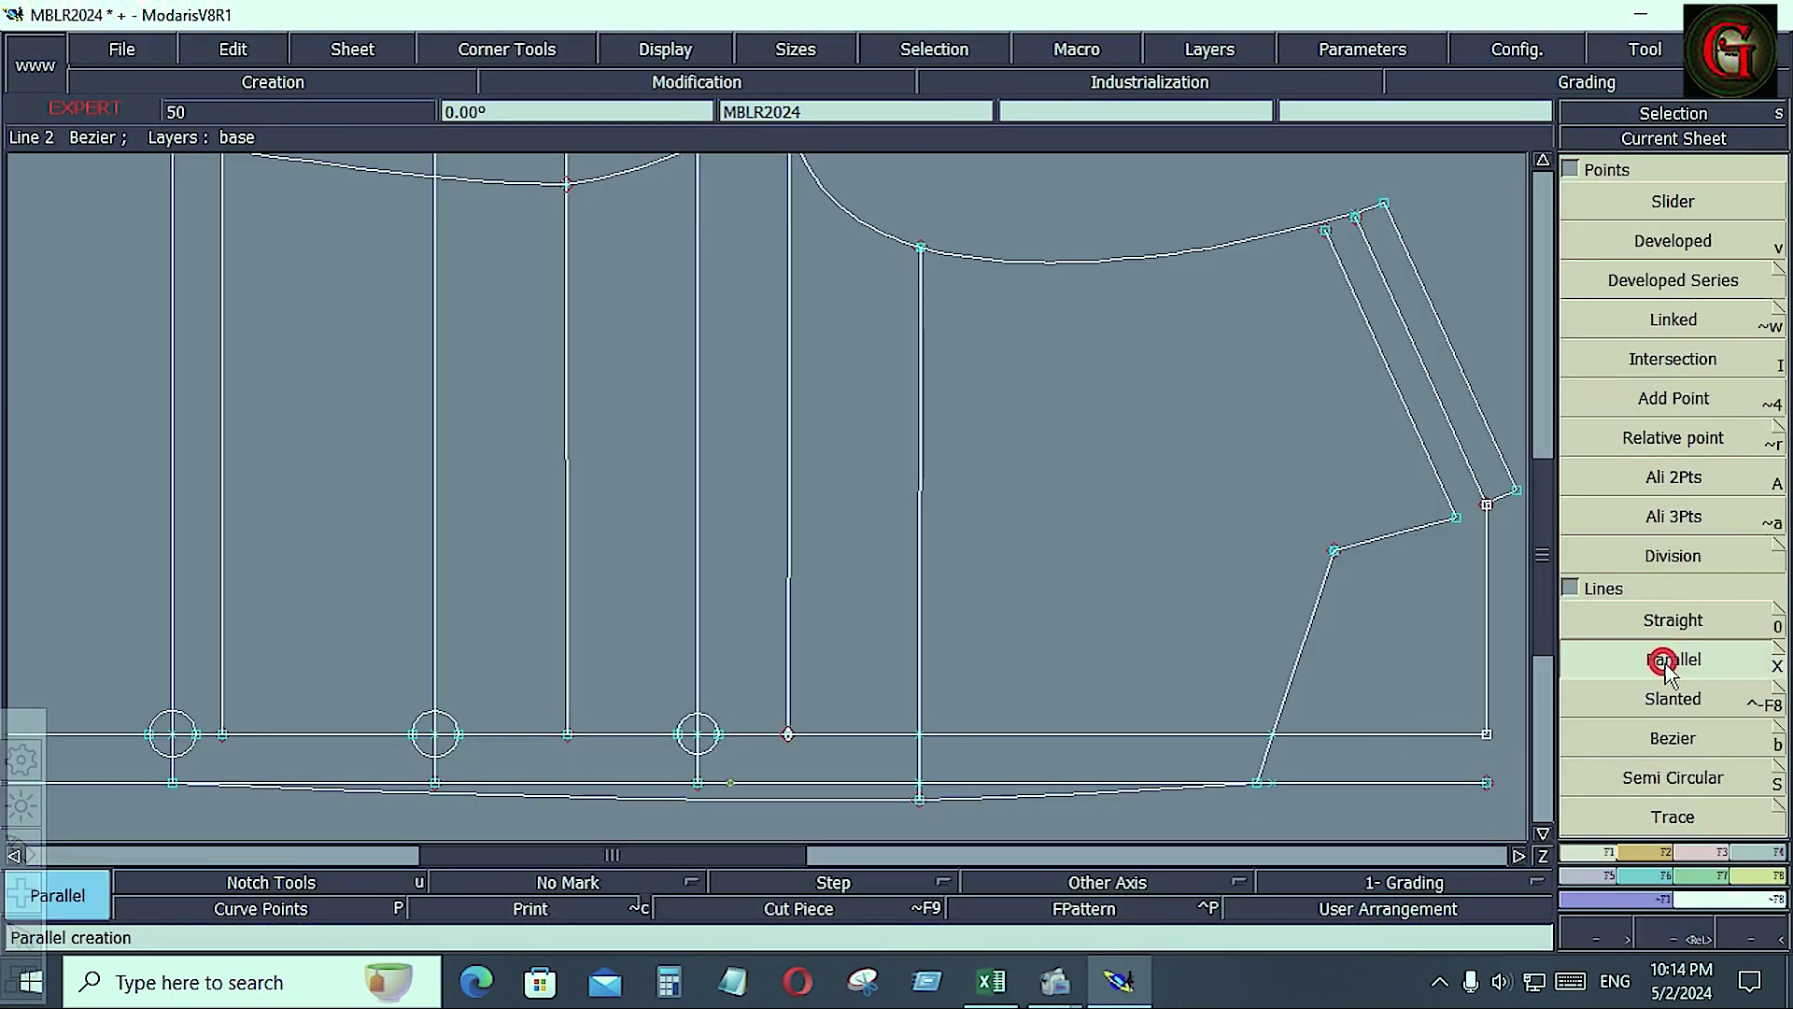
left_click(1356, 552)
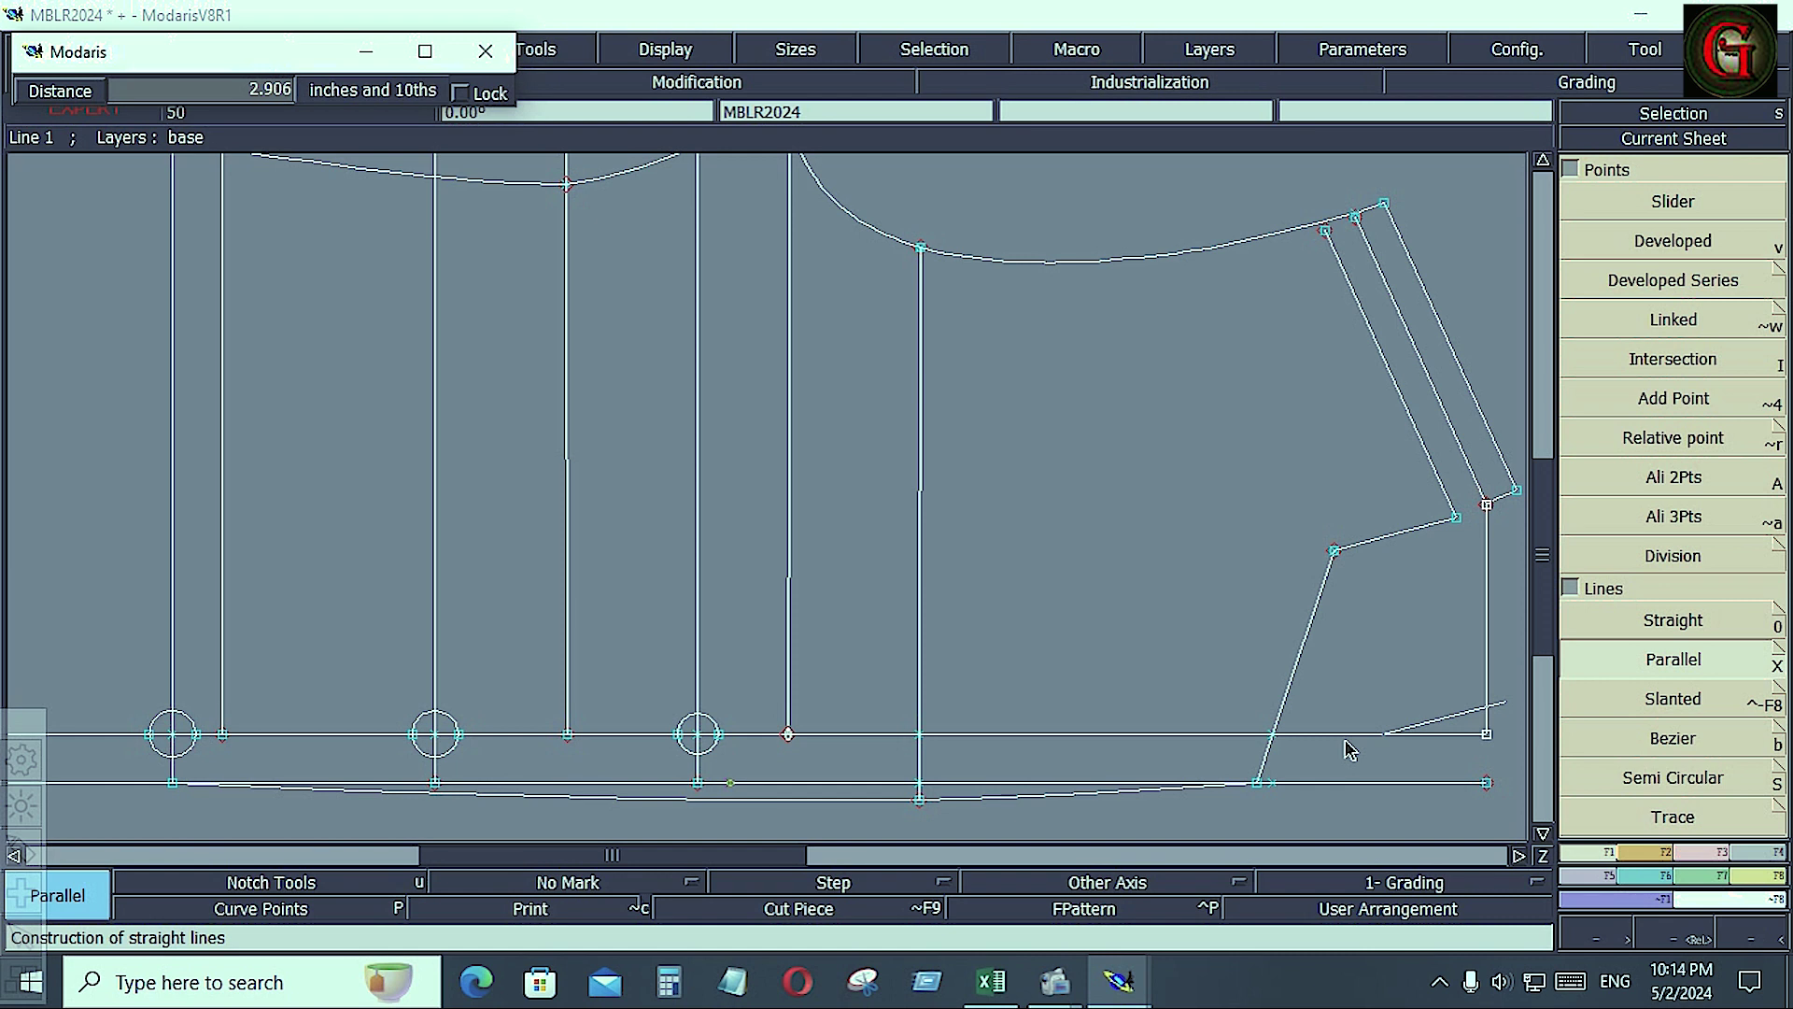
key("Down")
type("3")
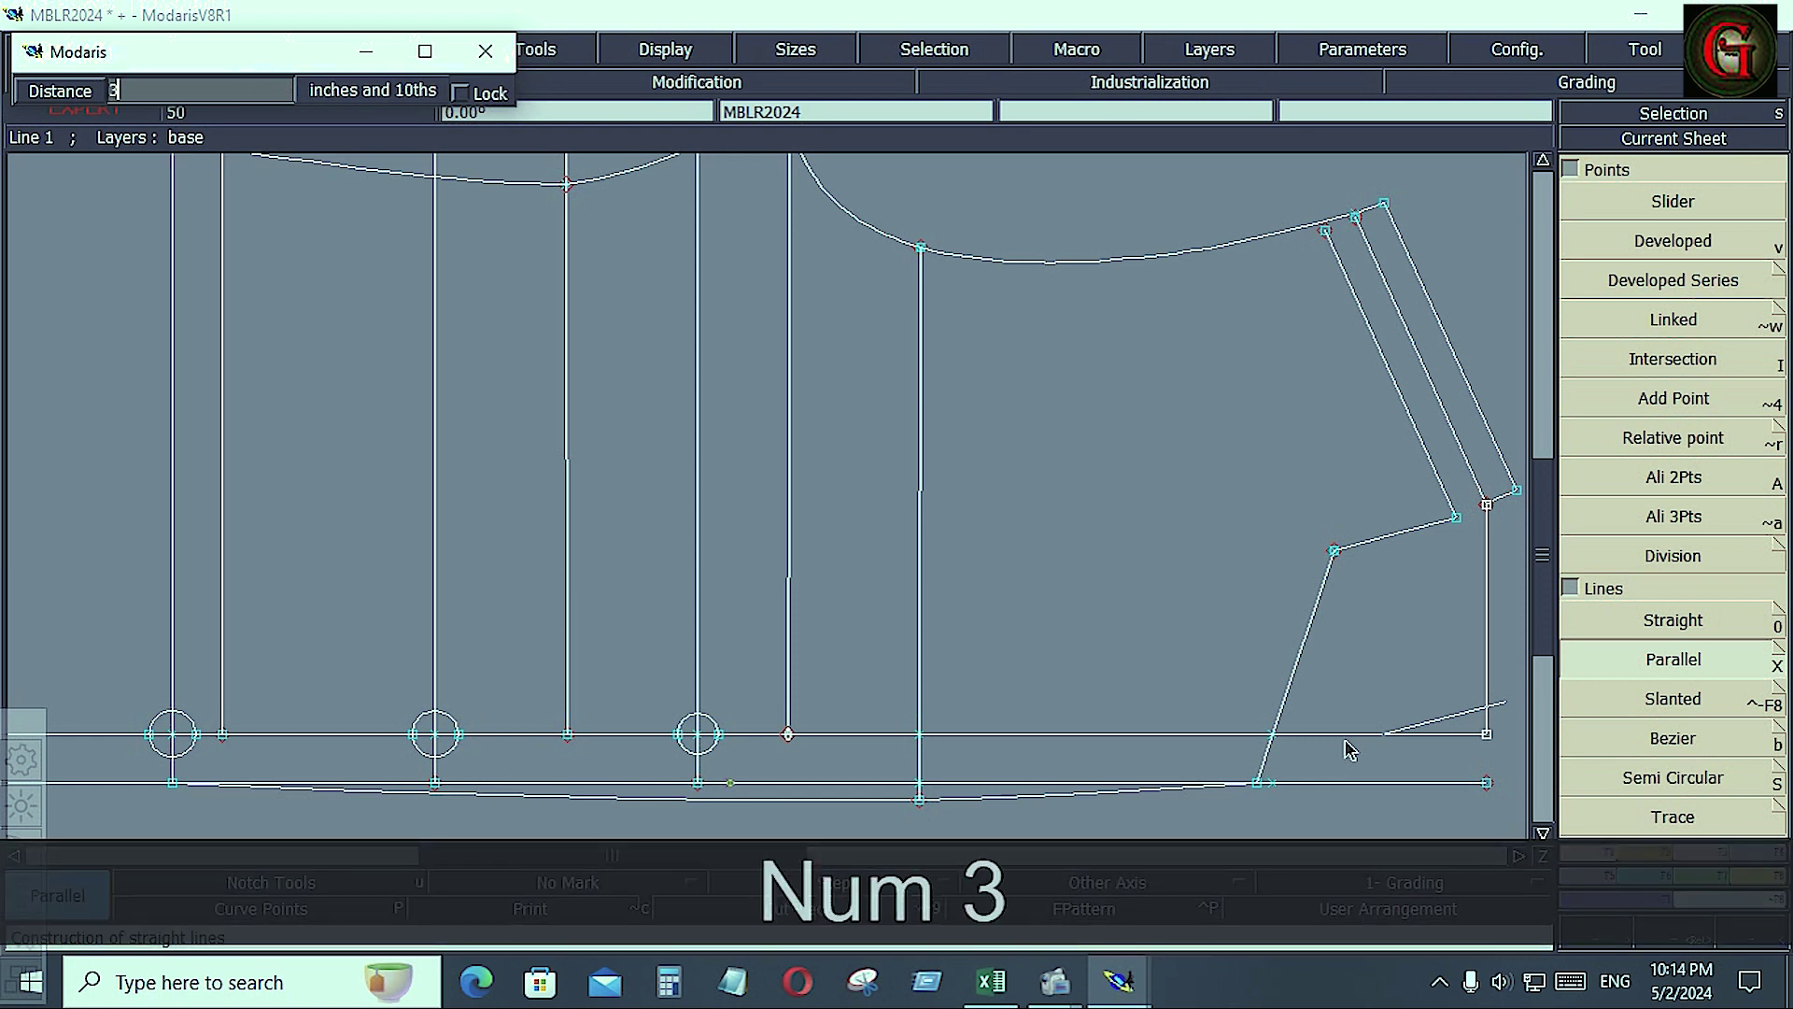
type(".5")
key("Return")
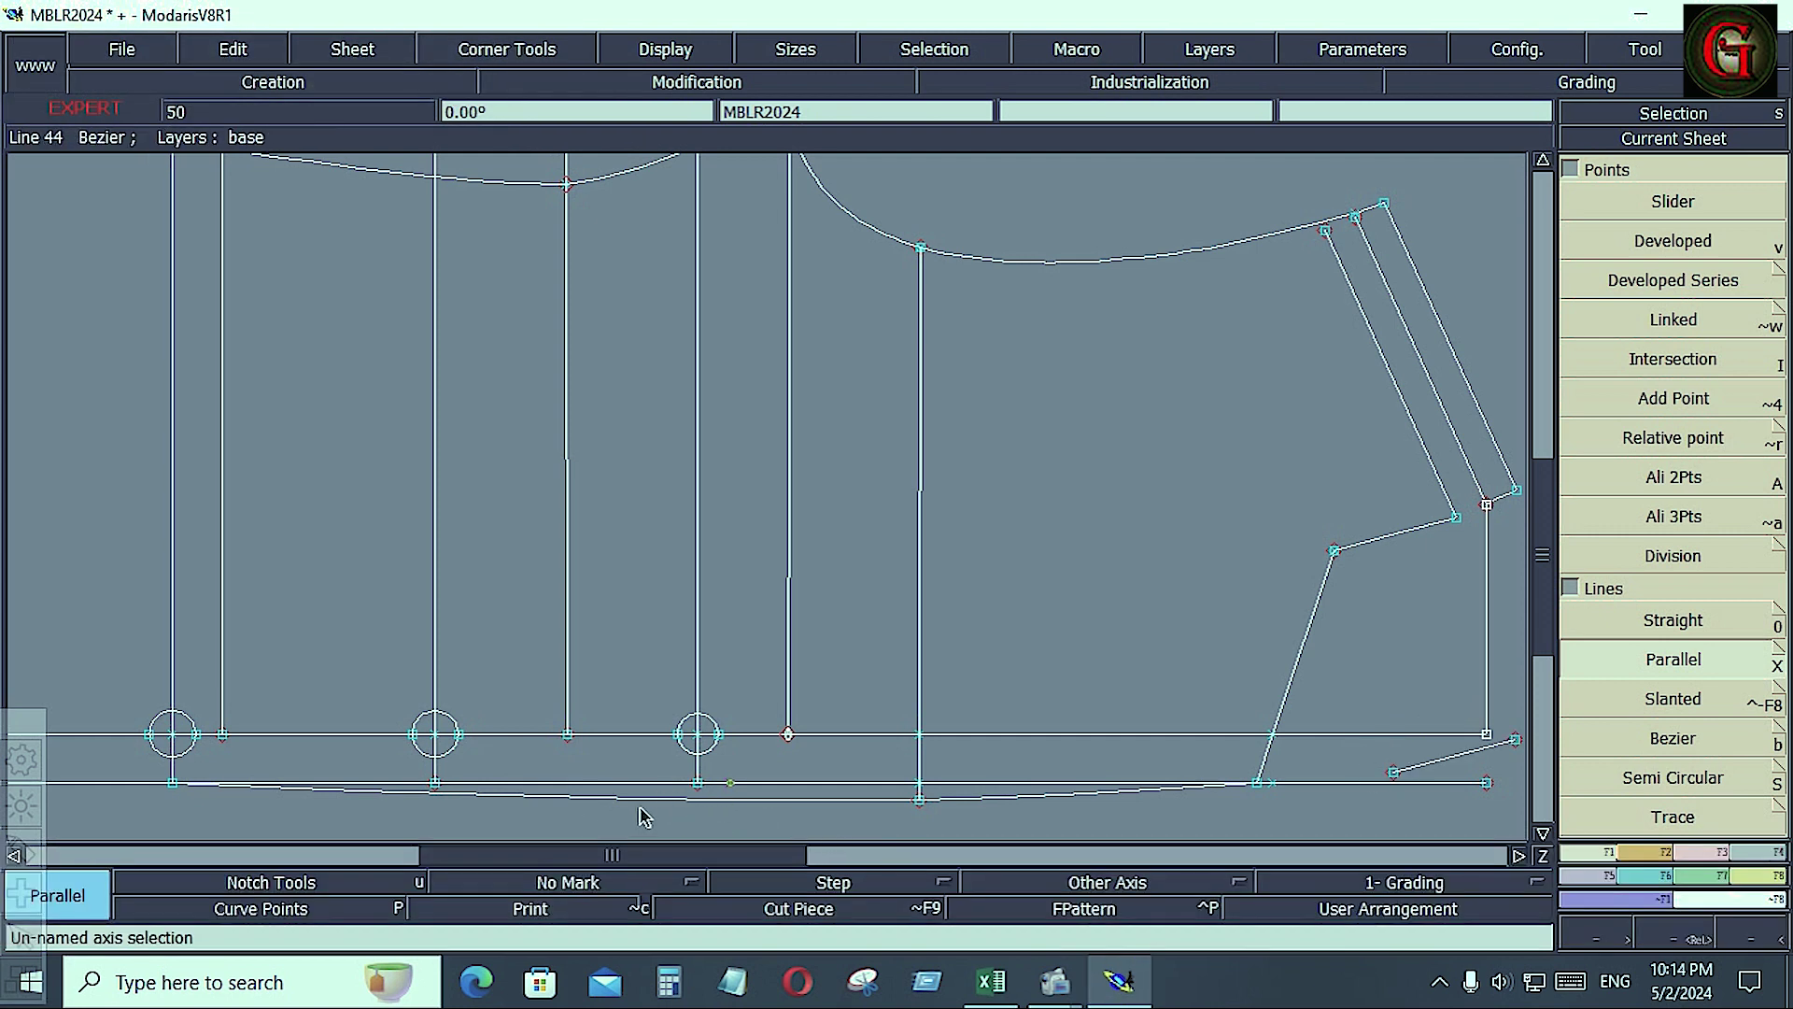
Delete the Bezier curve along the overlap edge and insert the point beside the top button into that edge with Section
key("Delete")
left_click(719, 797)
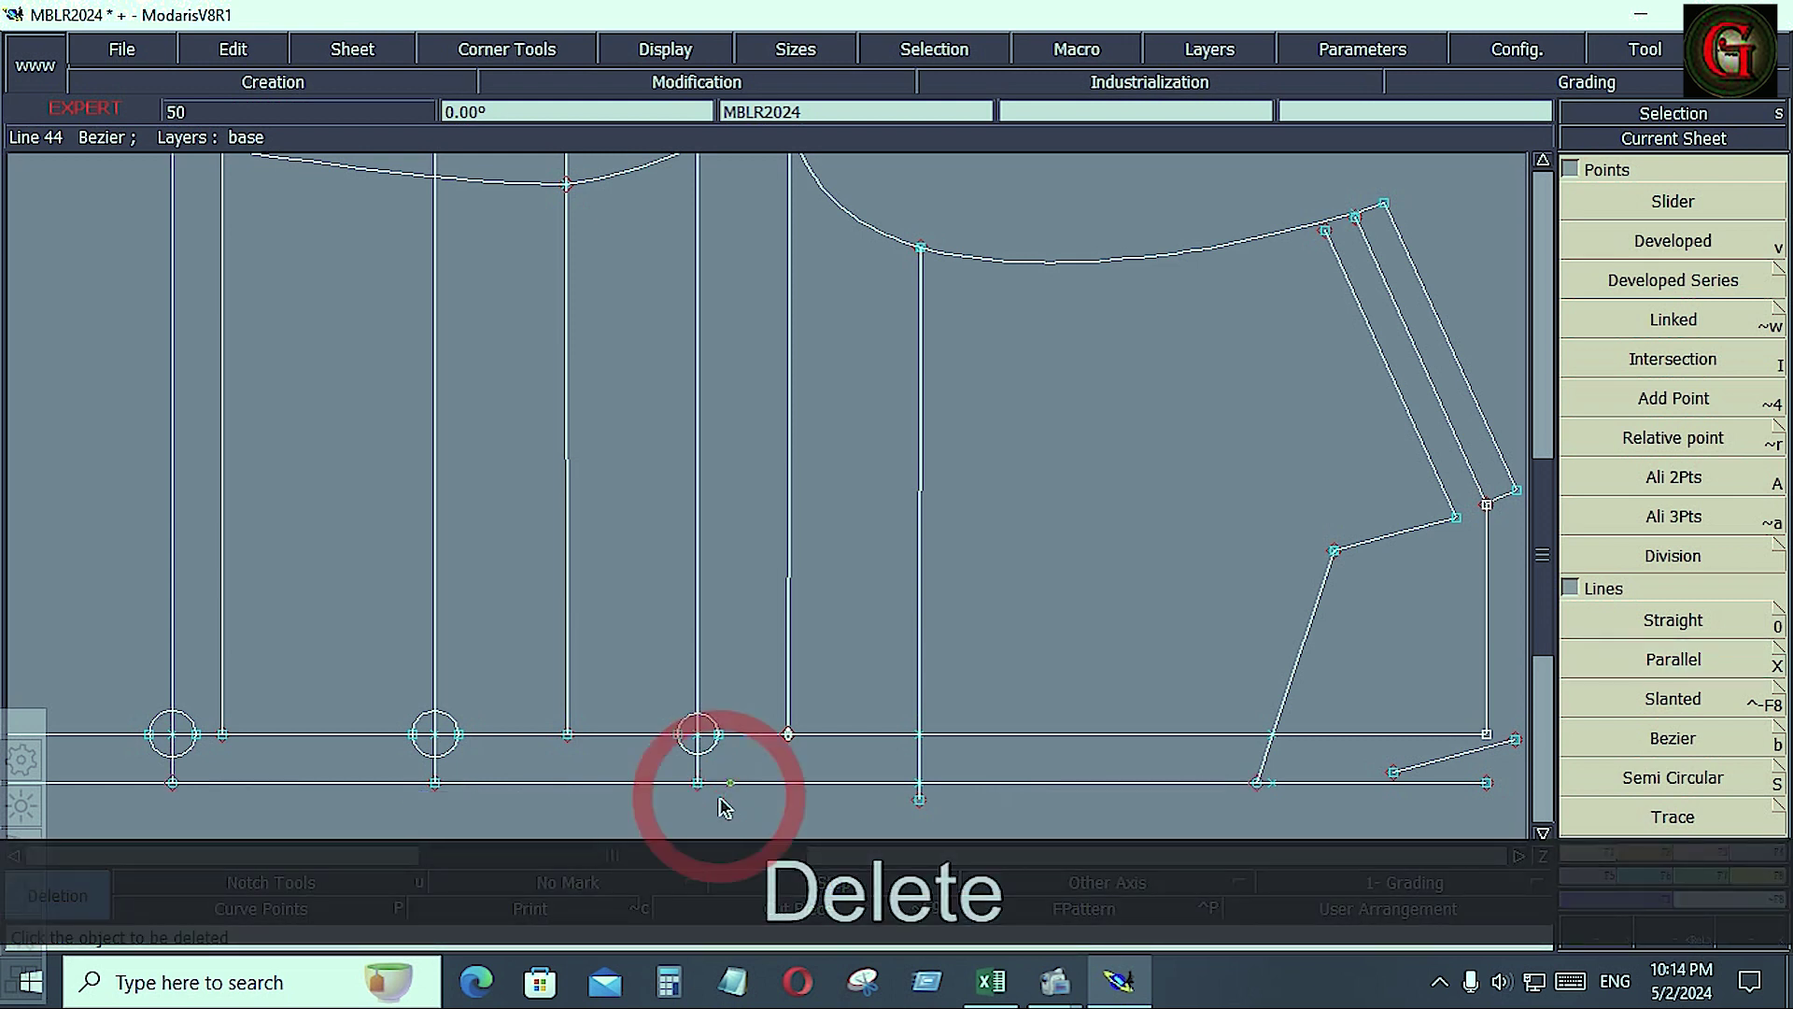
left_click(1616, 580)
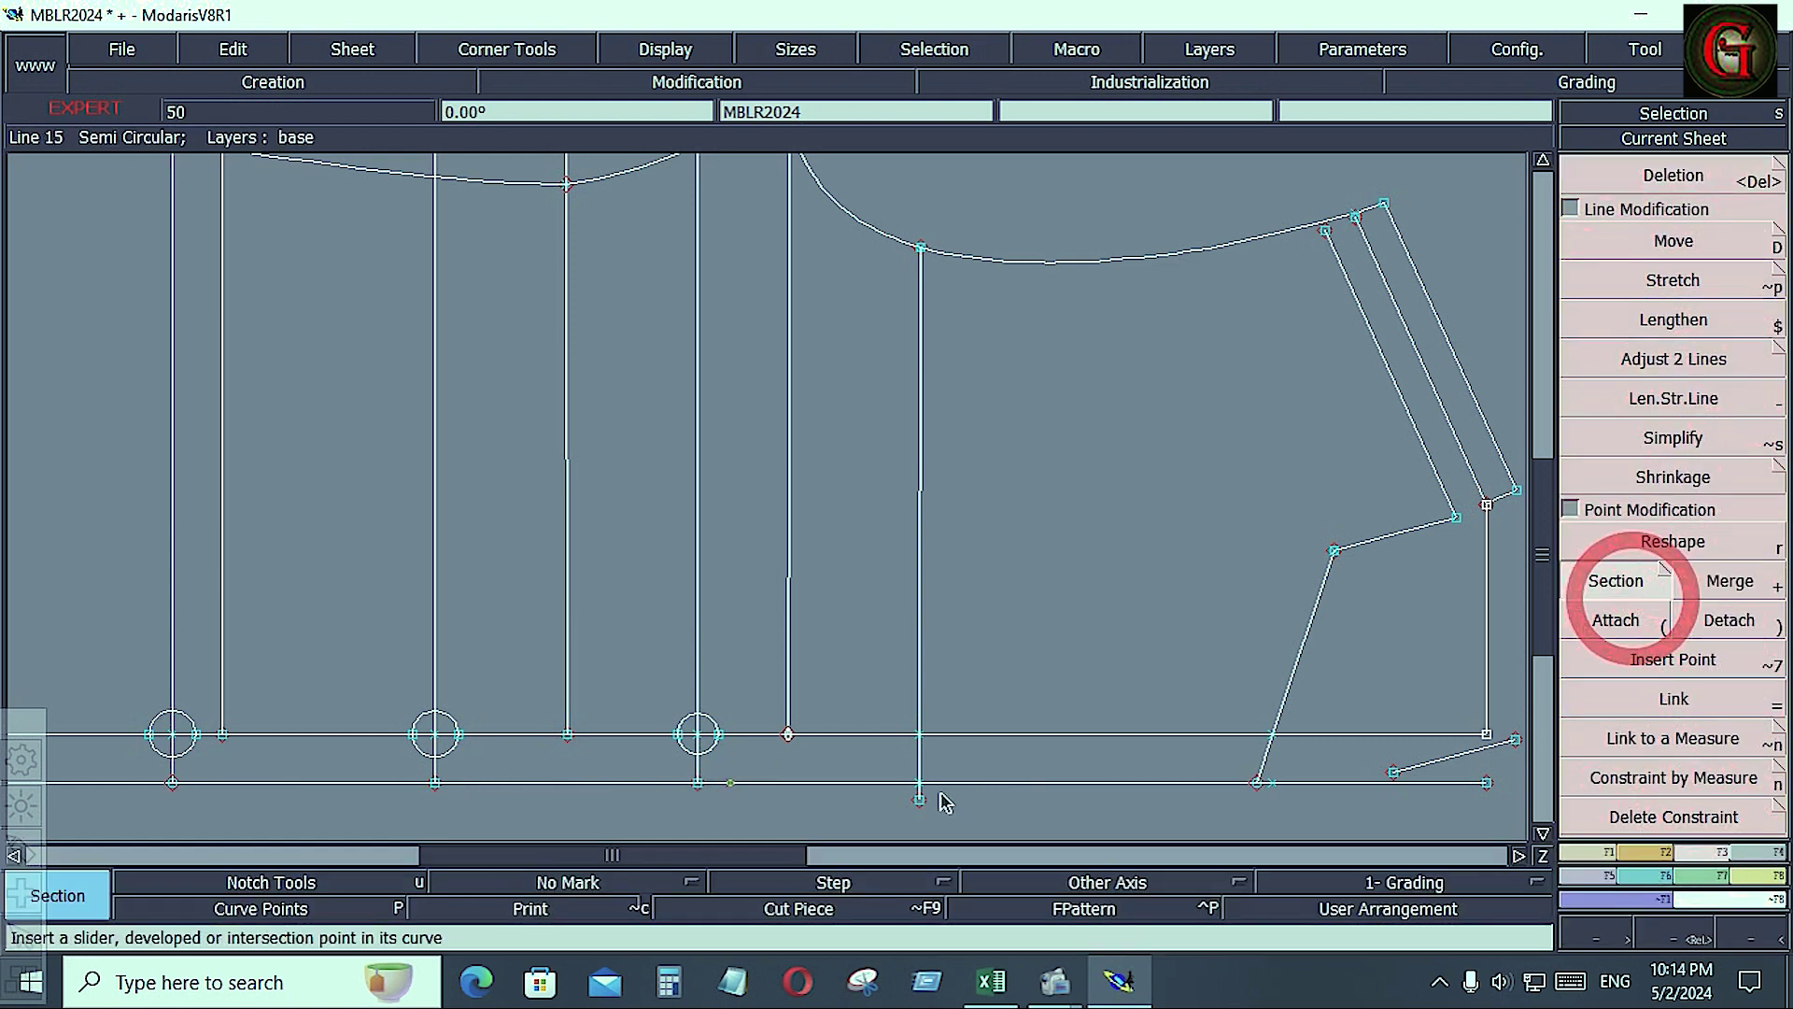
left_click(732, 783)
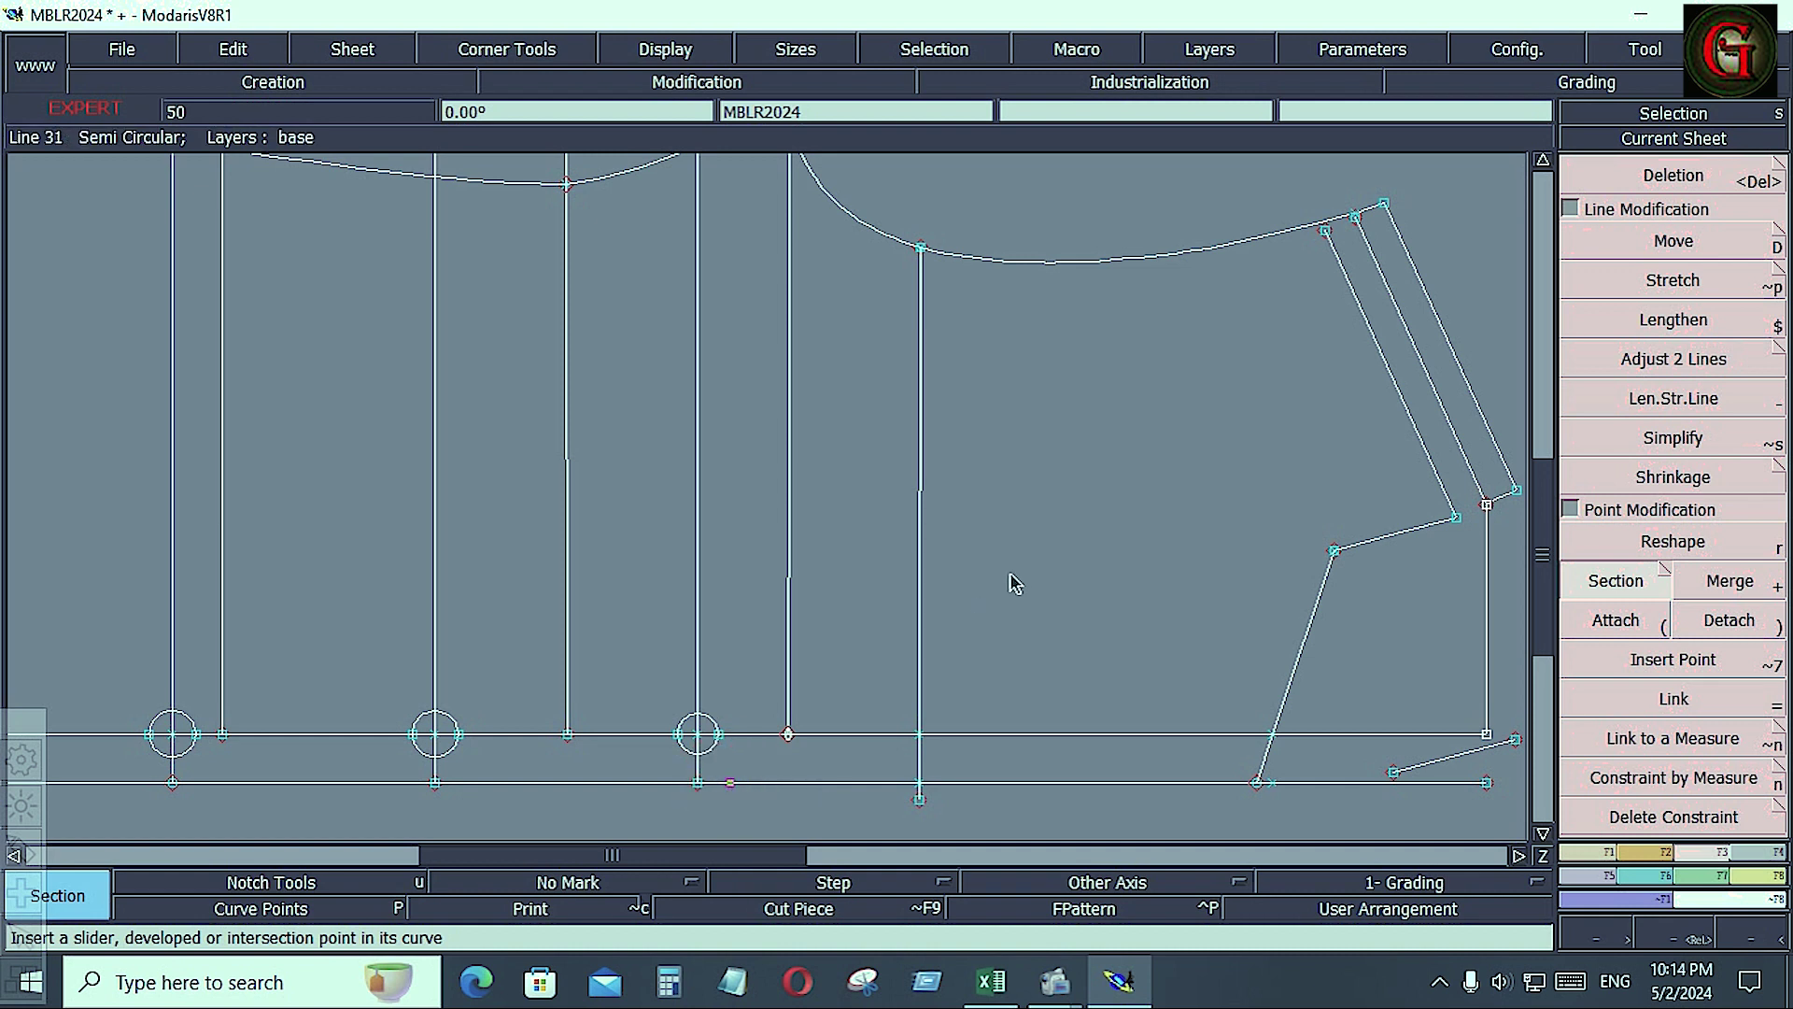
Draw a Bezier line from the lower end of the 3.5 inch parallel to the inserted point beside the top button
left_click(1573, 854)
left_click(1674, 740)
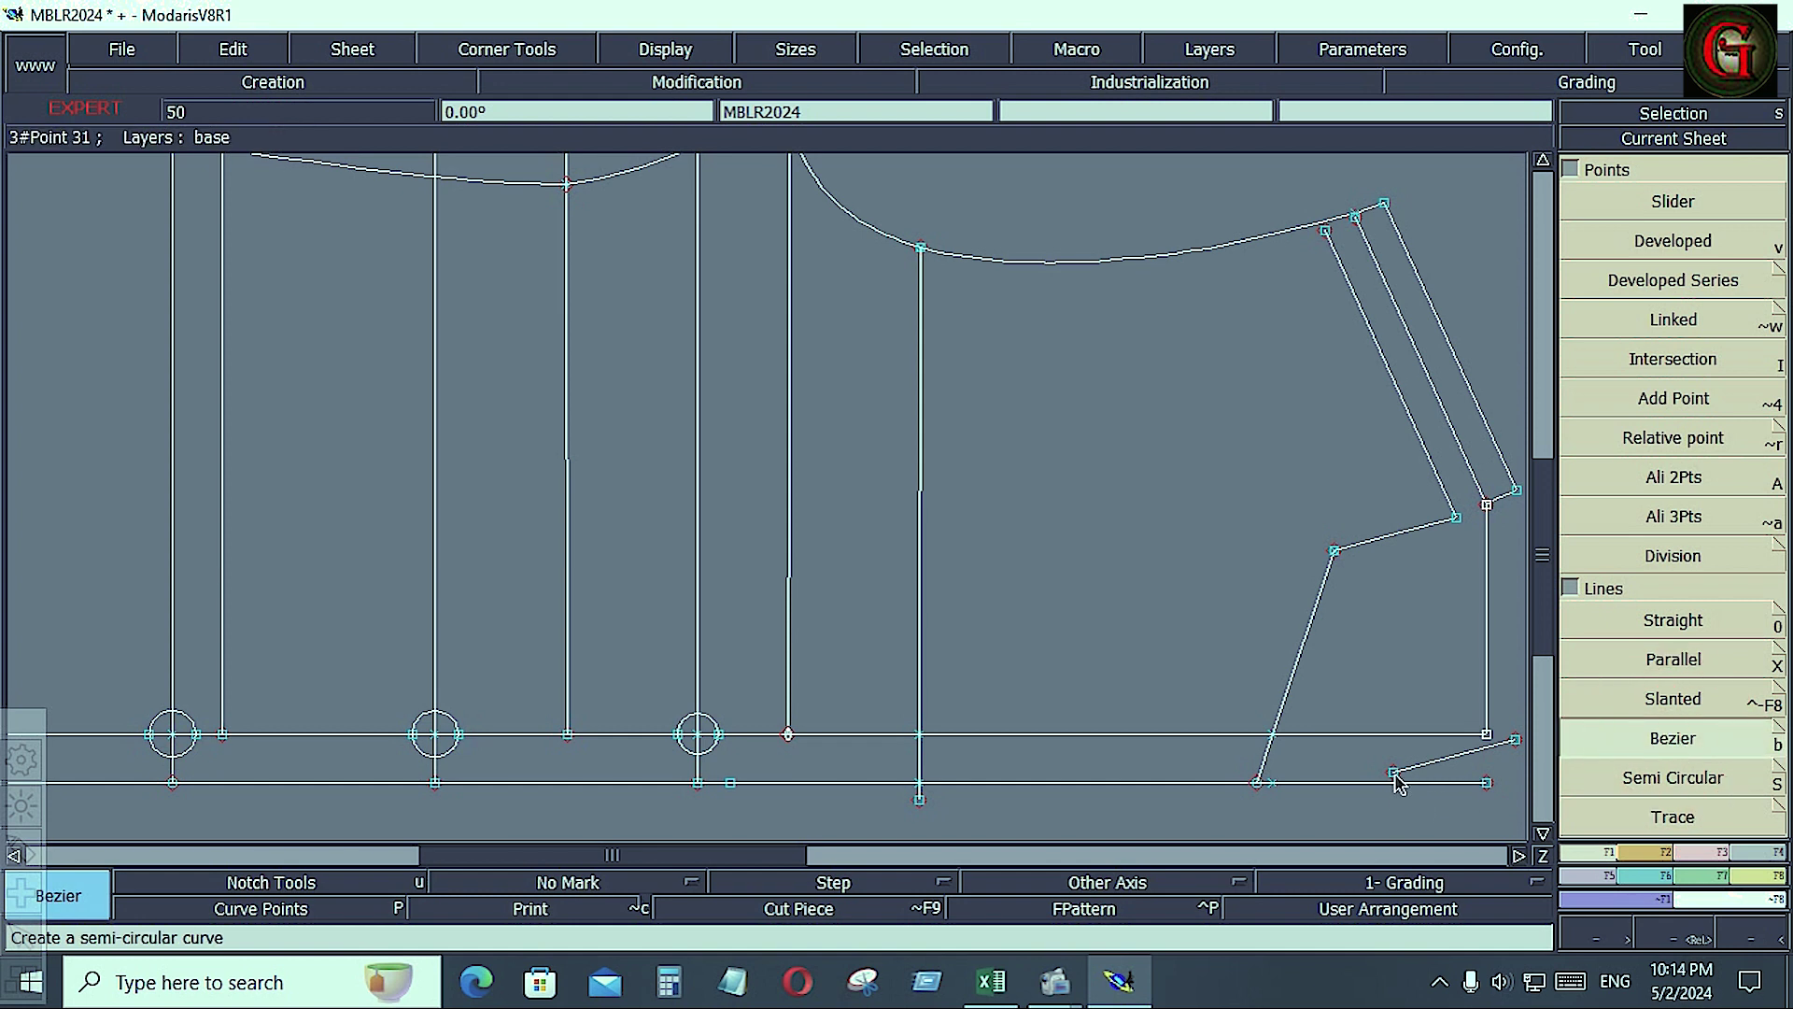
left_click(1397, 779)
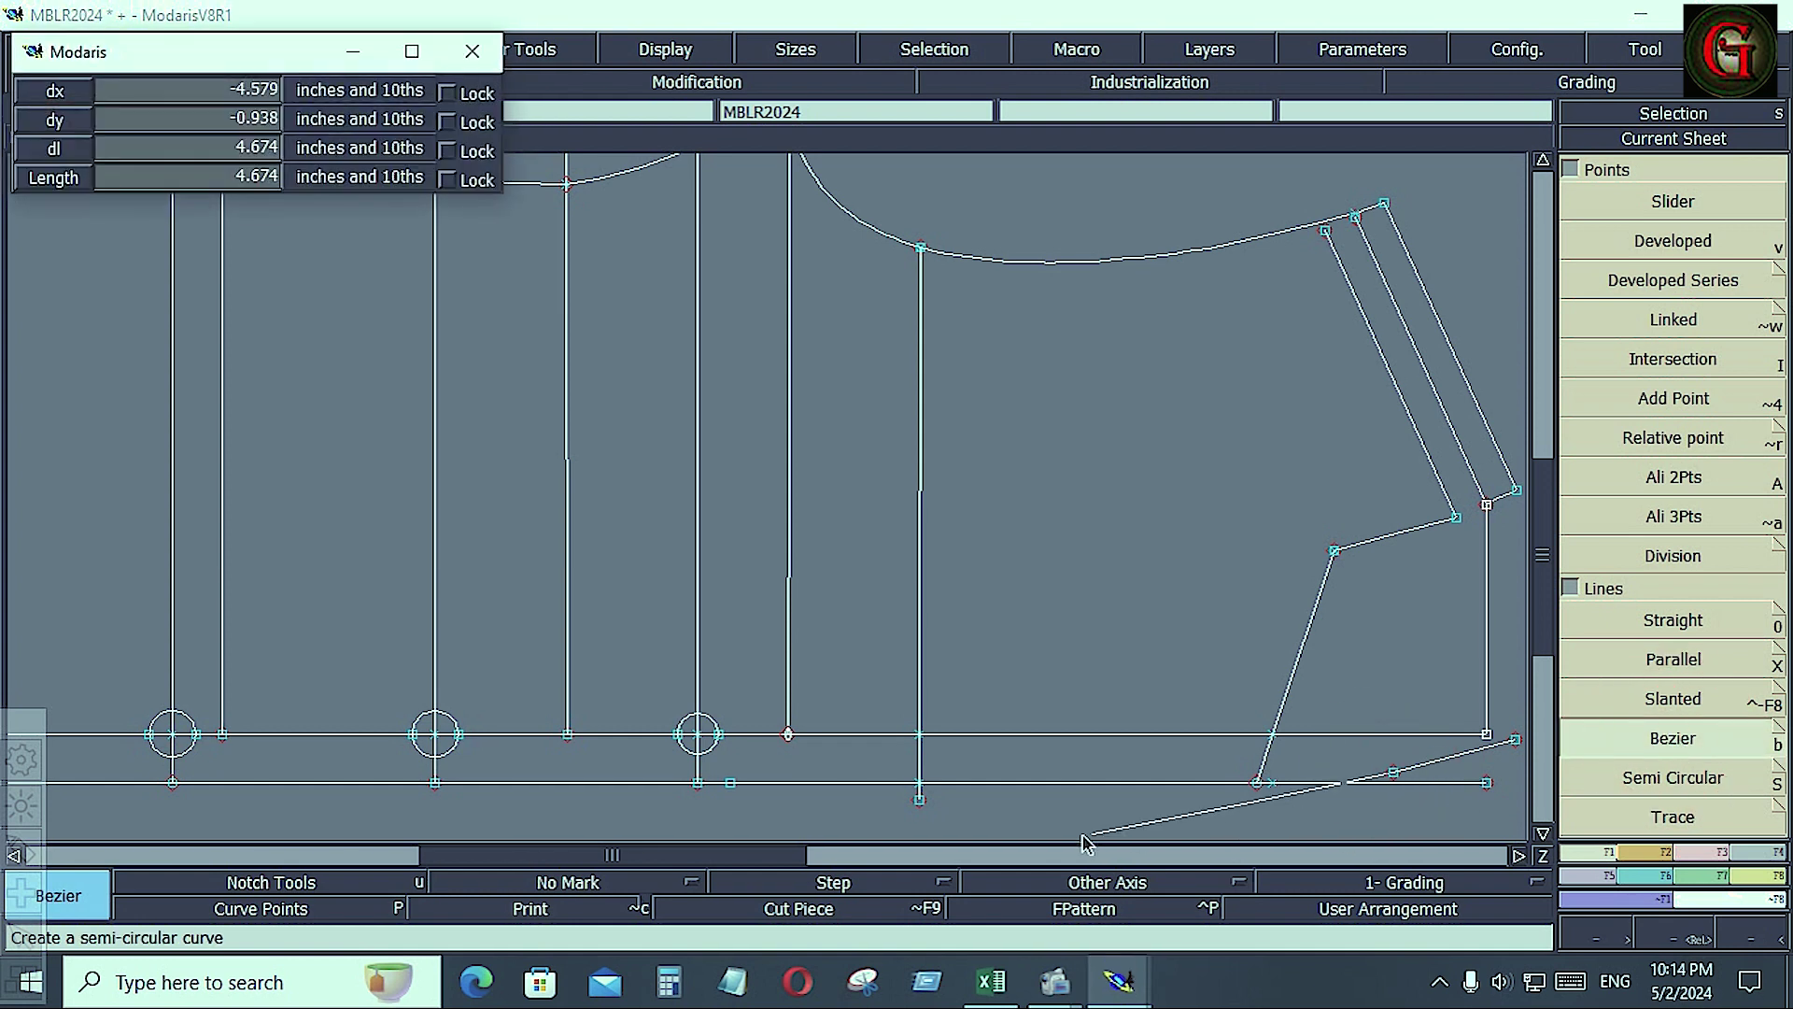
left_click(730, 783)
Display the curve handles and reshape the new Bezier line into a smooth lapel edge bowing outward beyond the overlap edge
key("F3")
left_click(1674, 541)
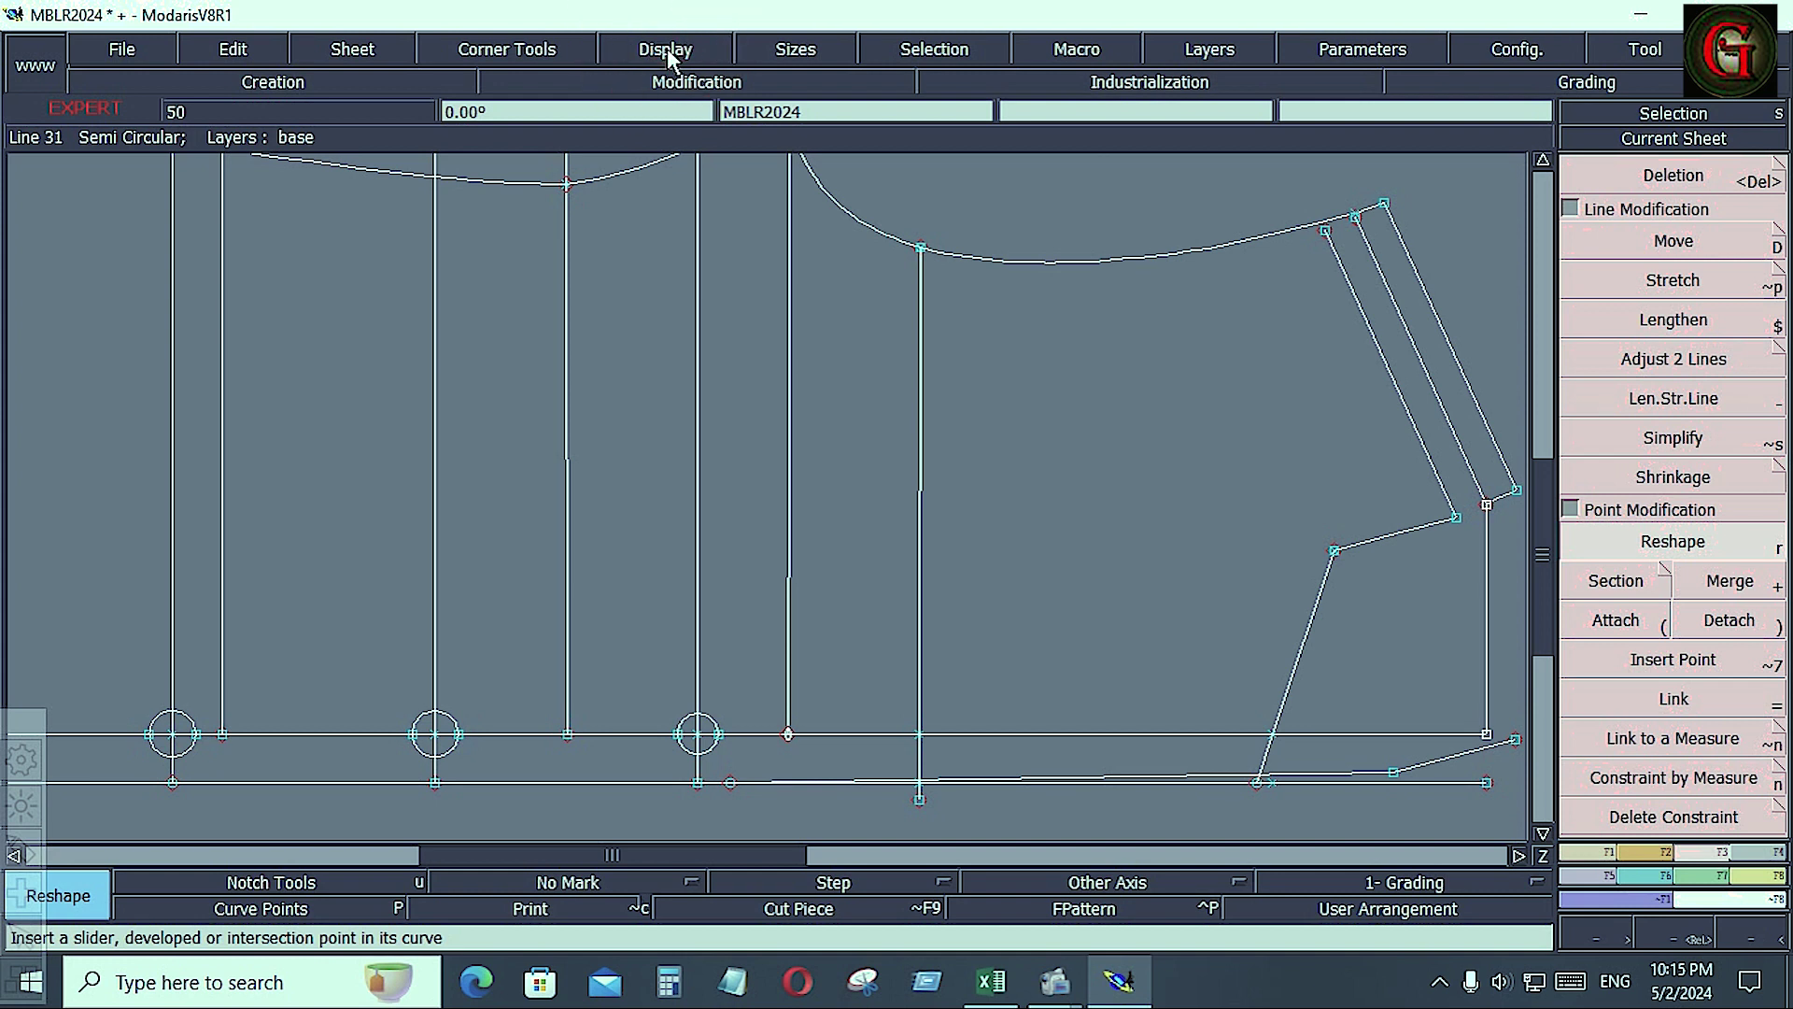
key("F6")
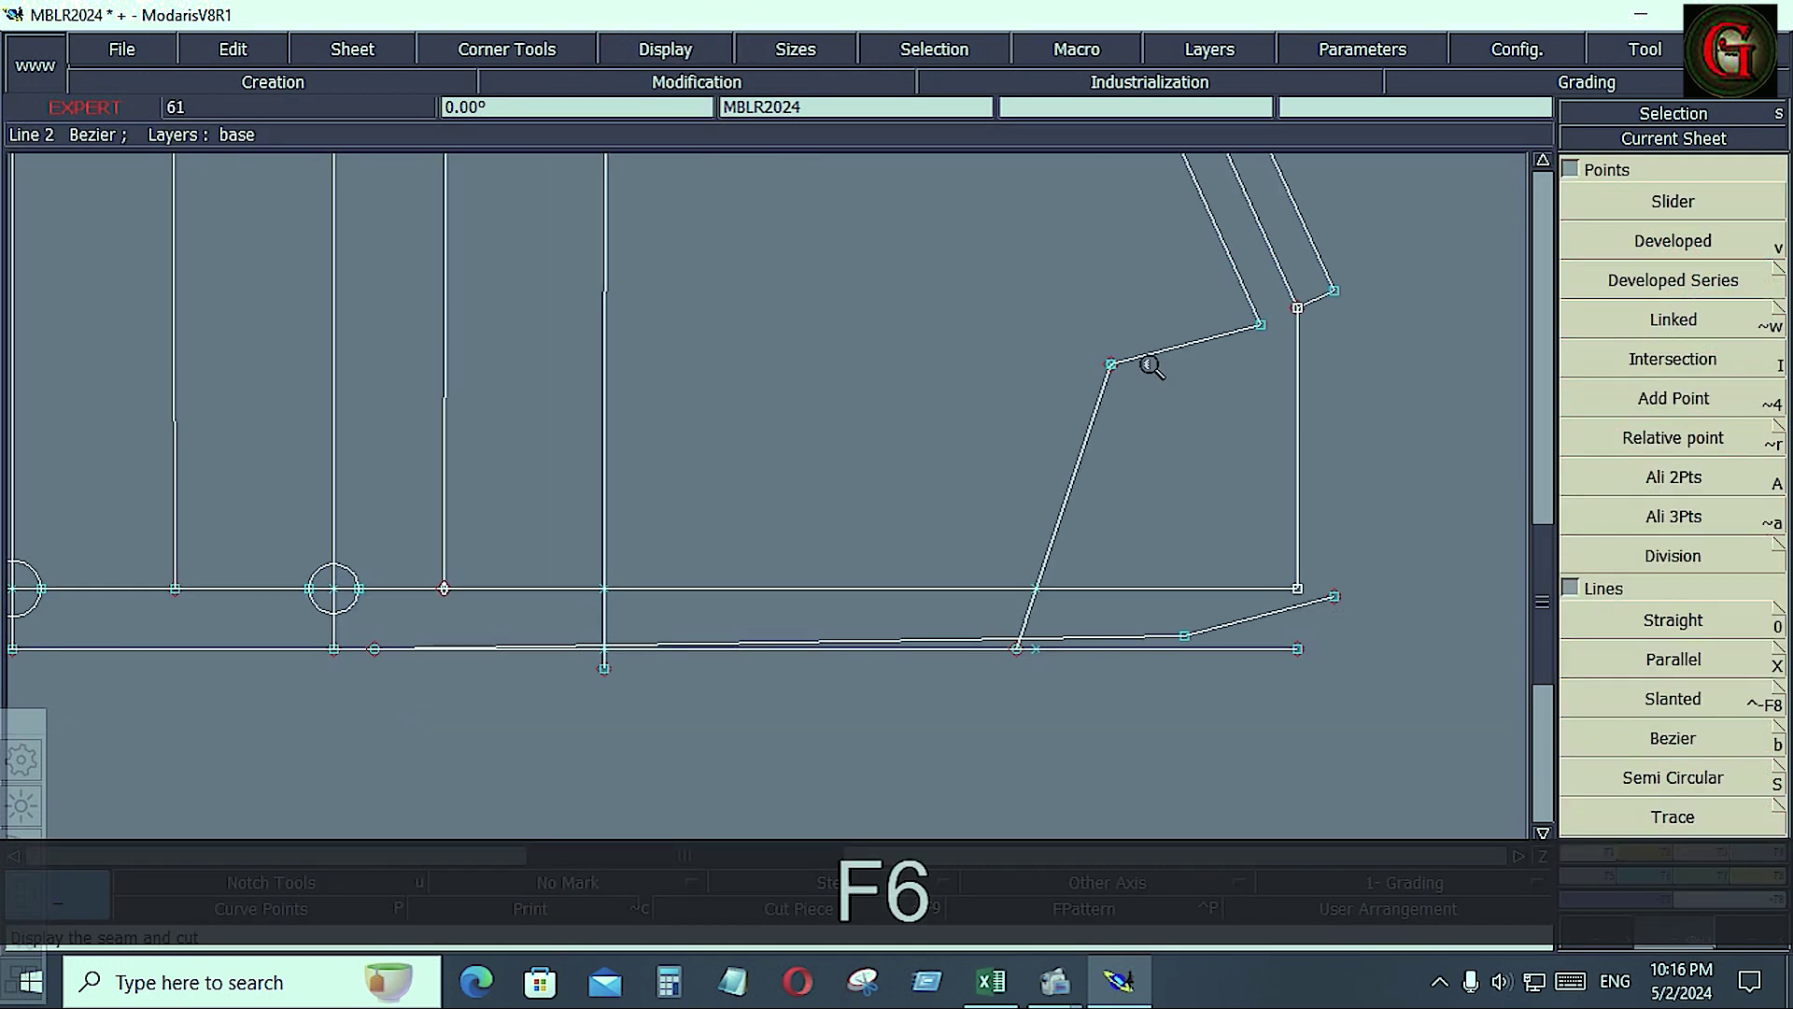
left_click(685, 58)
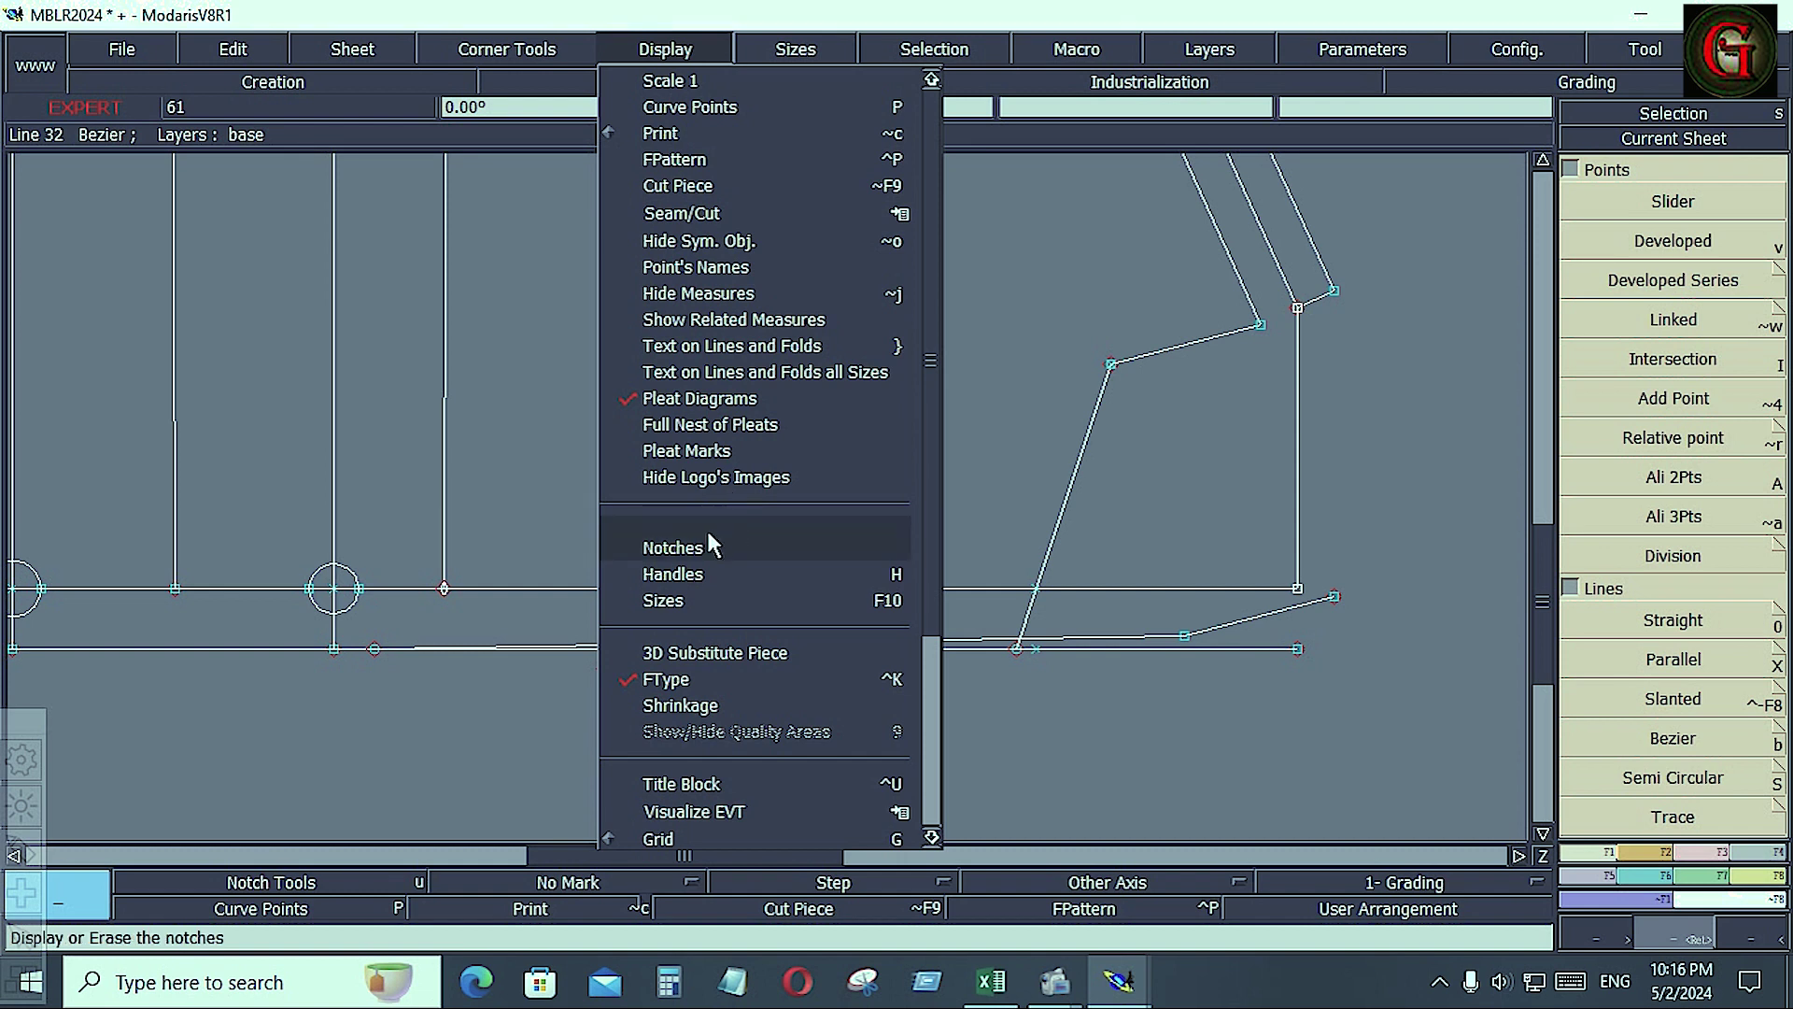
left_click(694, 574)
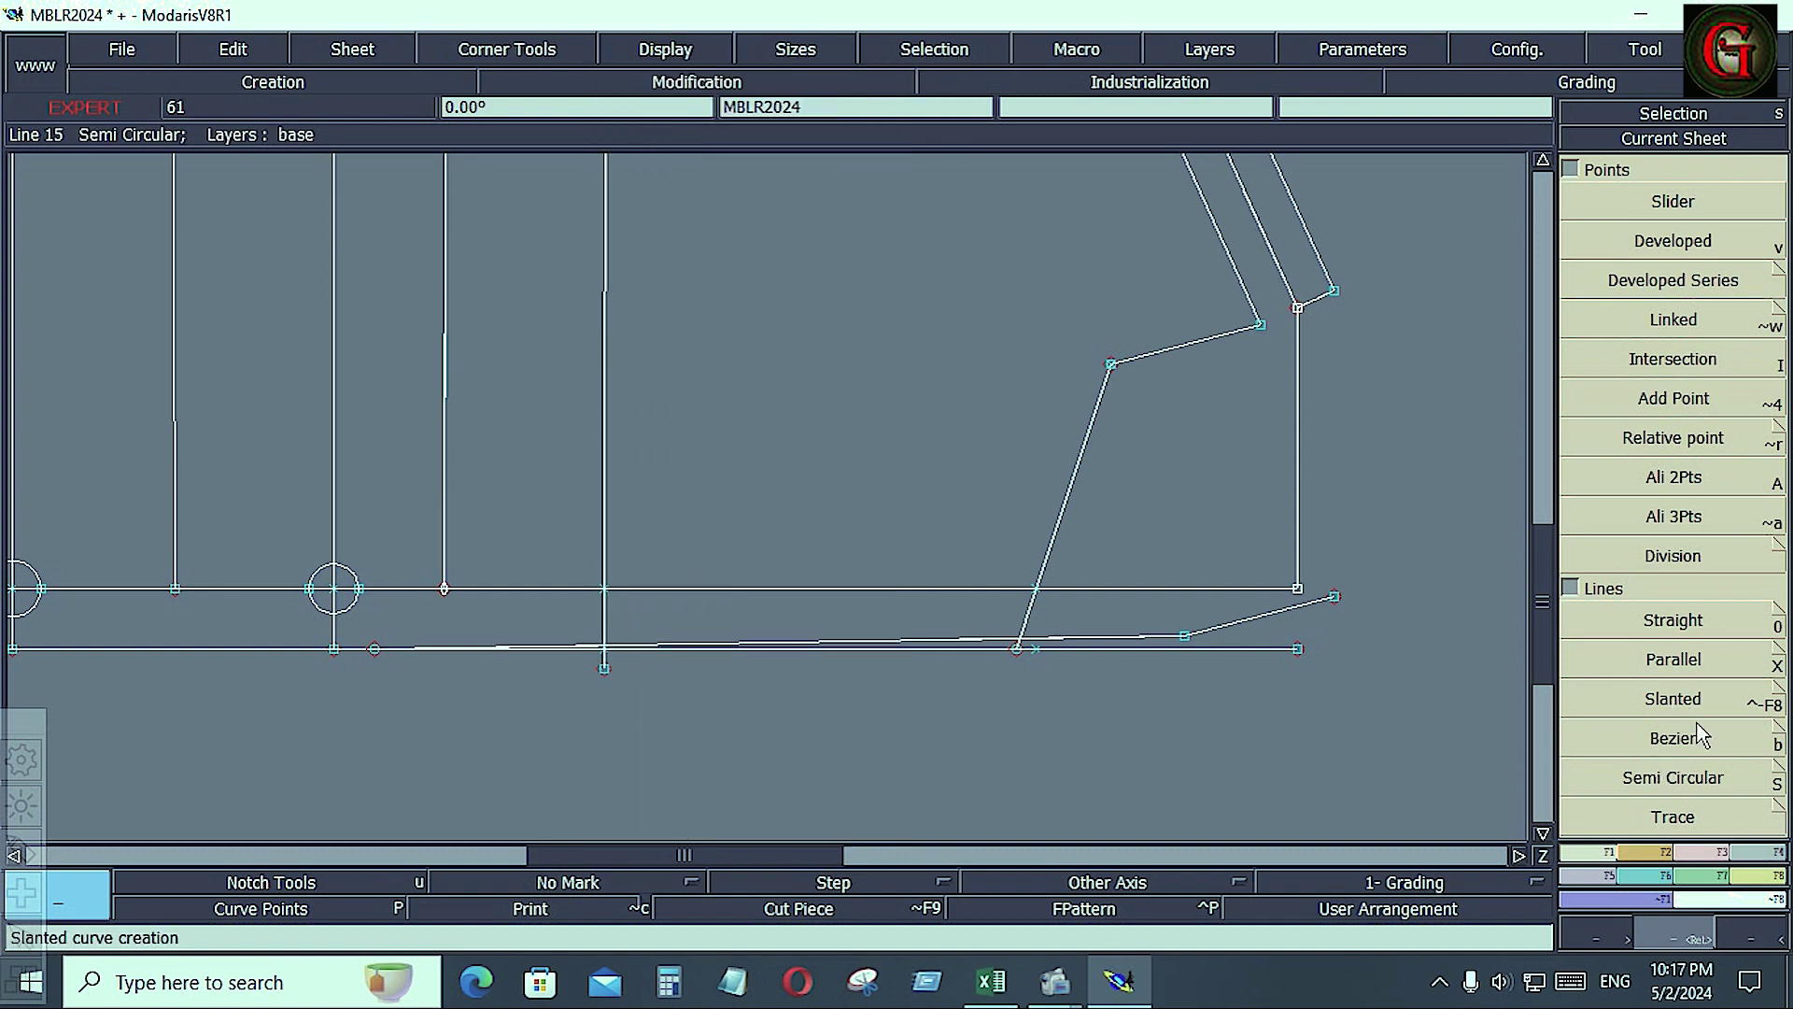
left_click(1709, 855)
left_click(1663, 544)
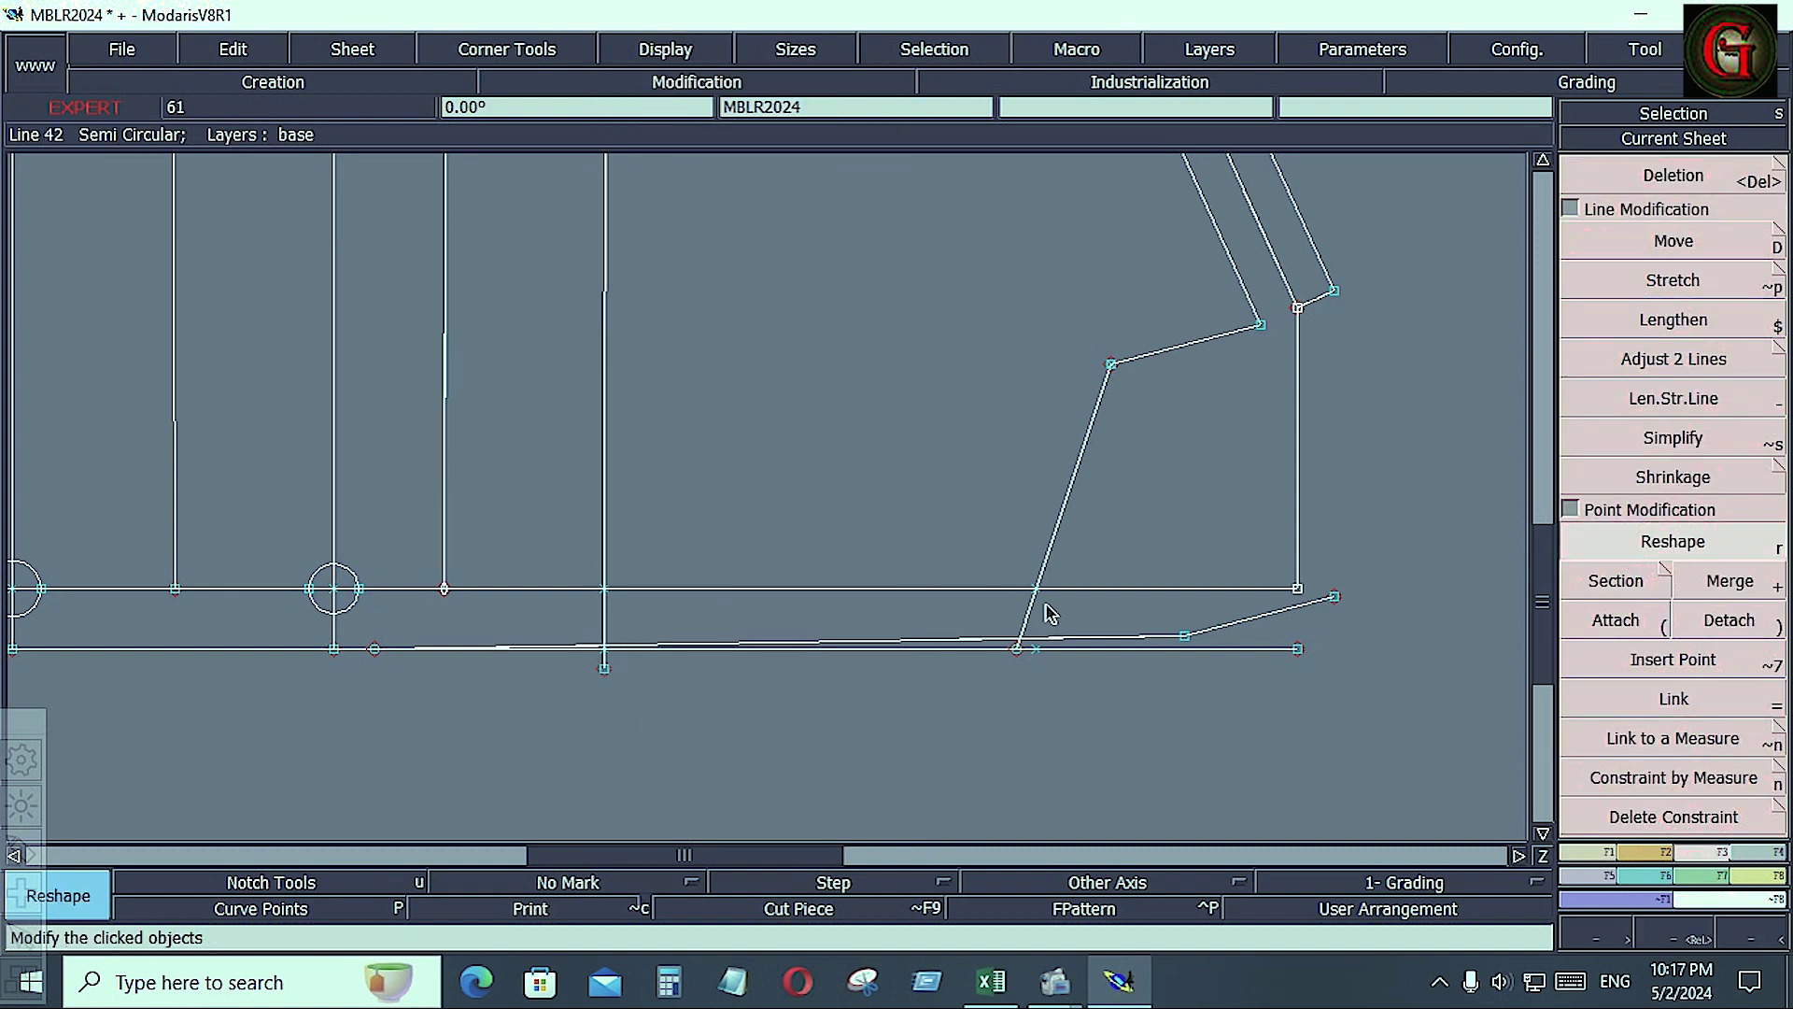
left_click_drag(925, 643, 902, 715)
left_click(592, 681)
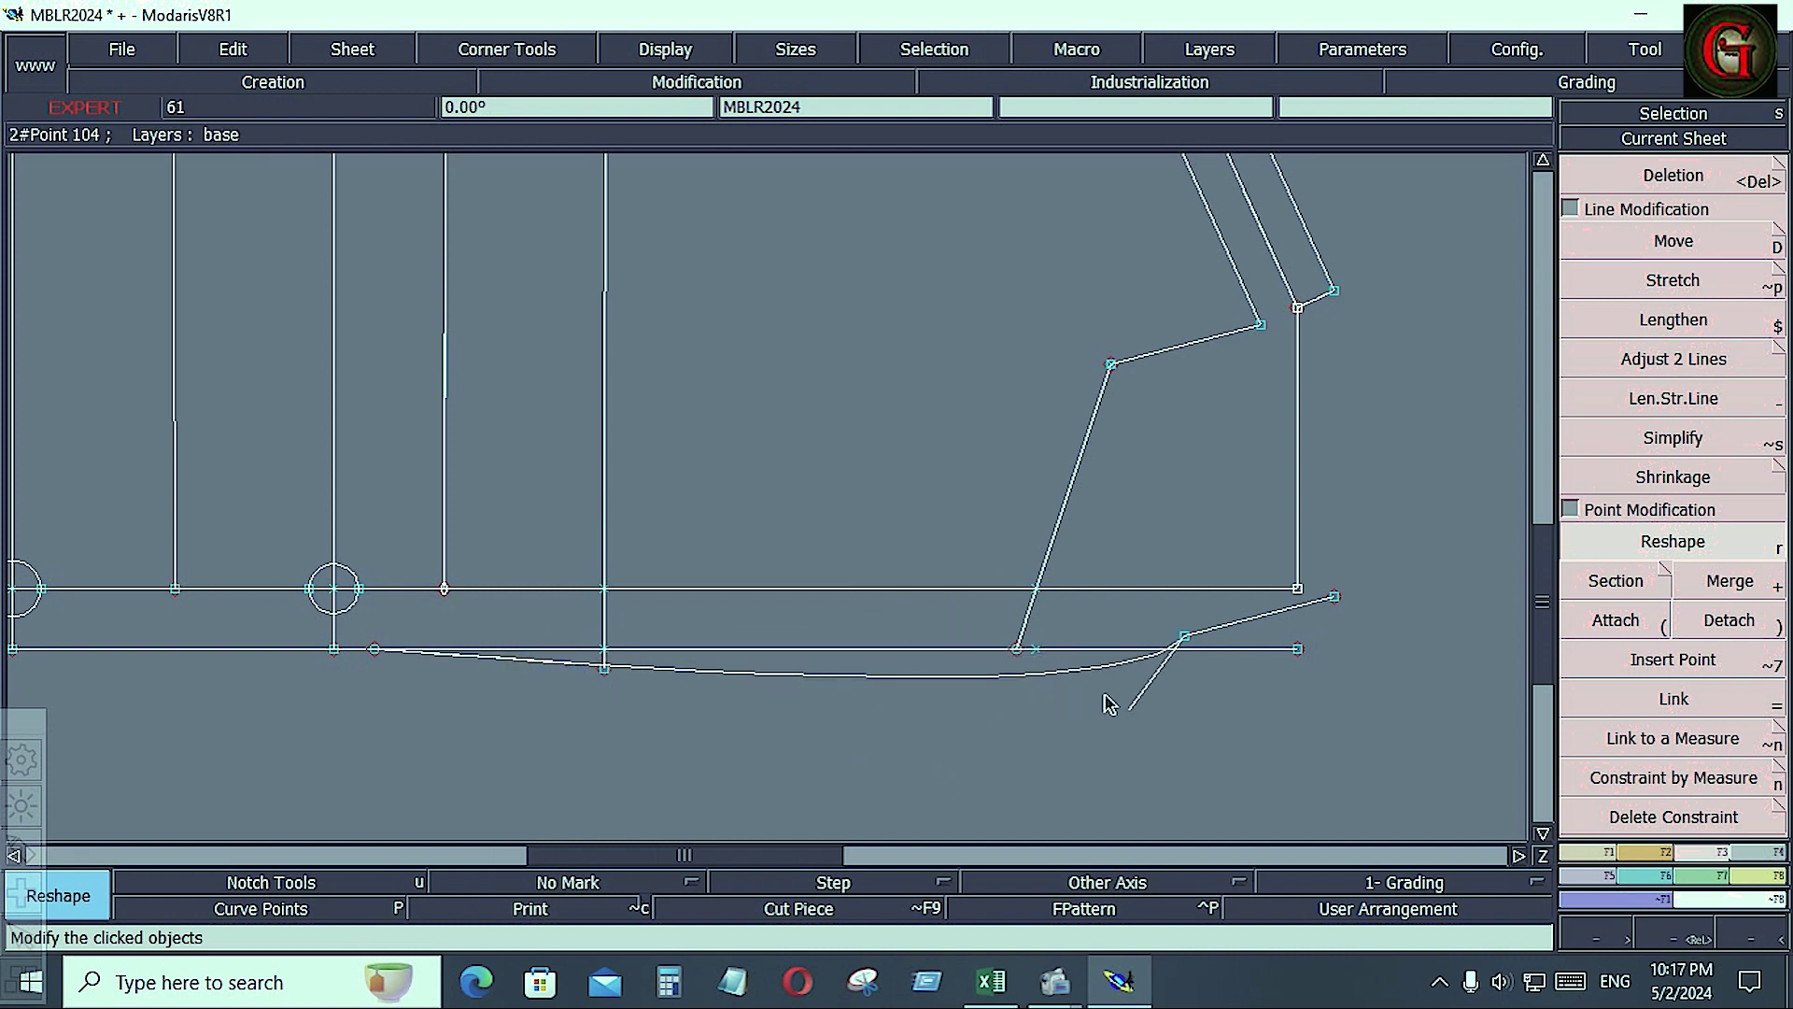
left_click(1133, 706)
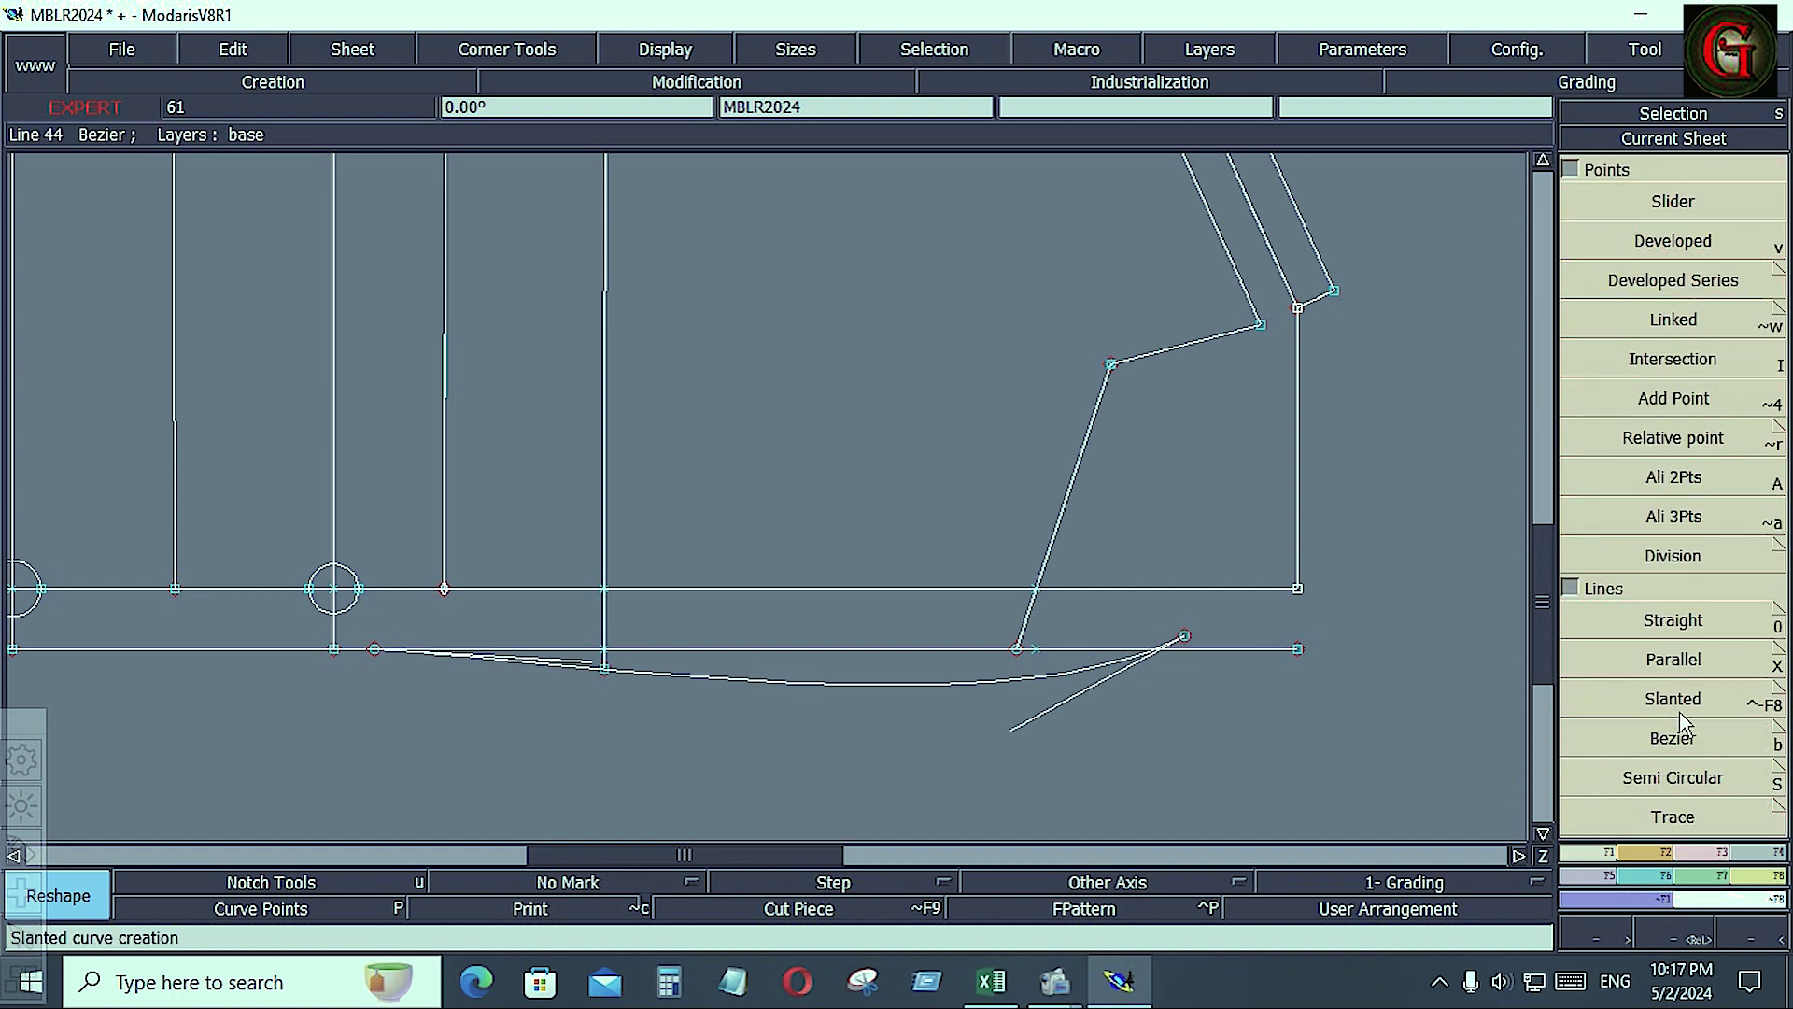
Draw a straight Bezier line from the neckline corner to the upper end of the lapel curve
left_click(1673, 738)
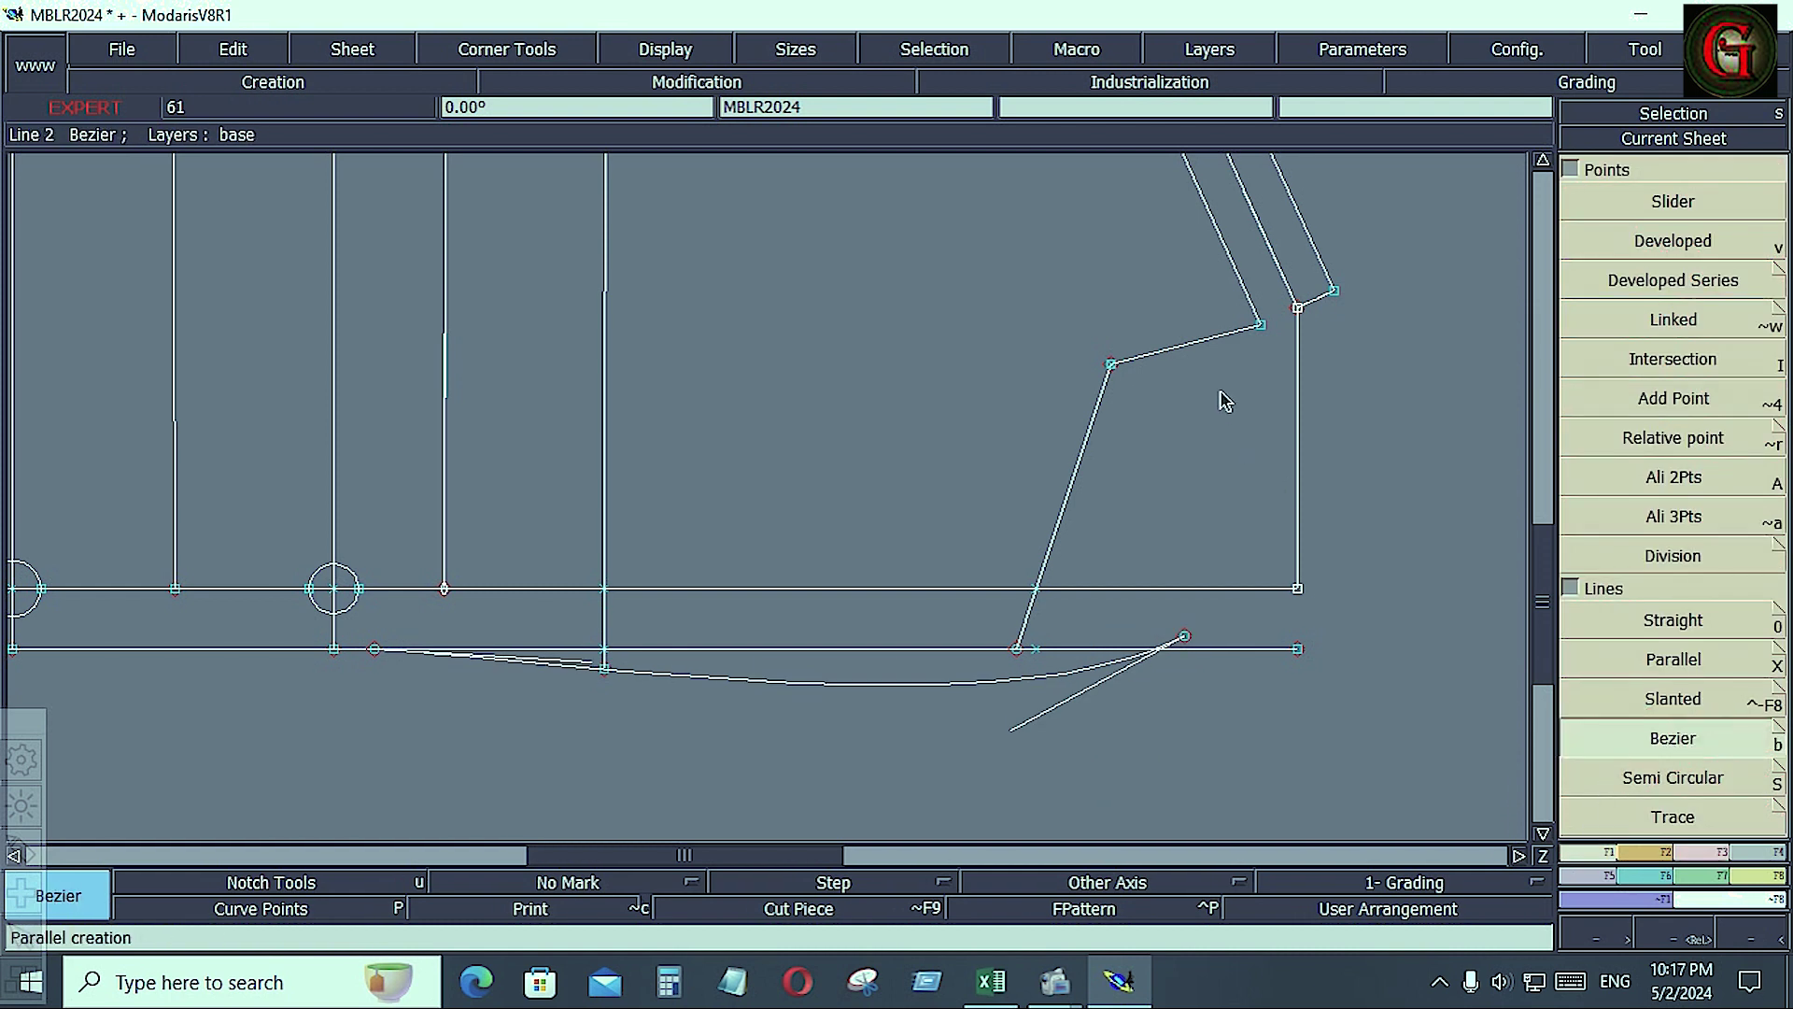
left_click(1112, 365)
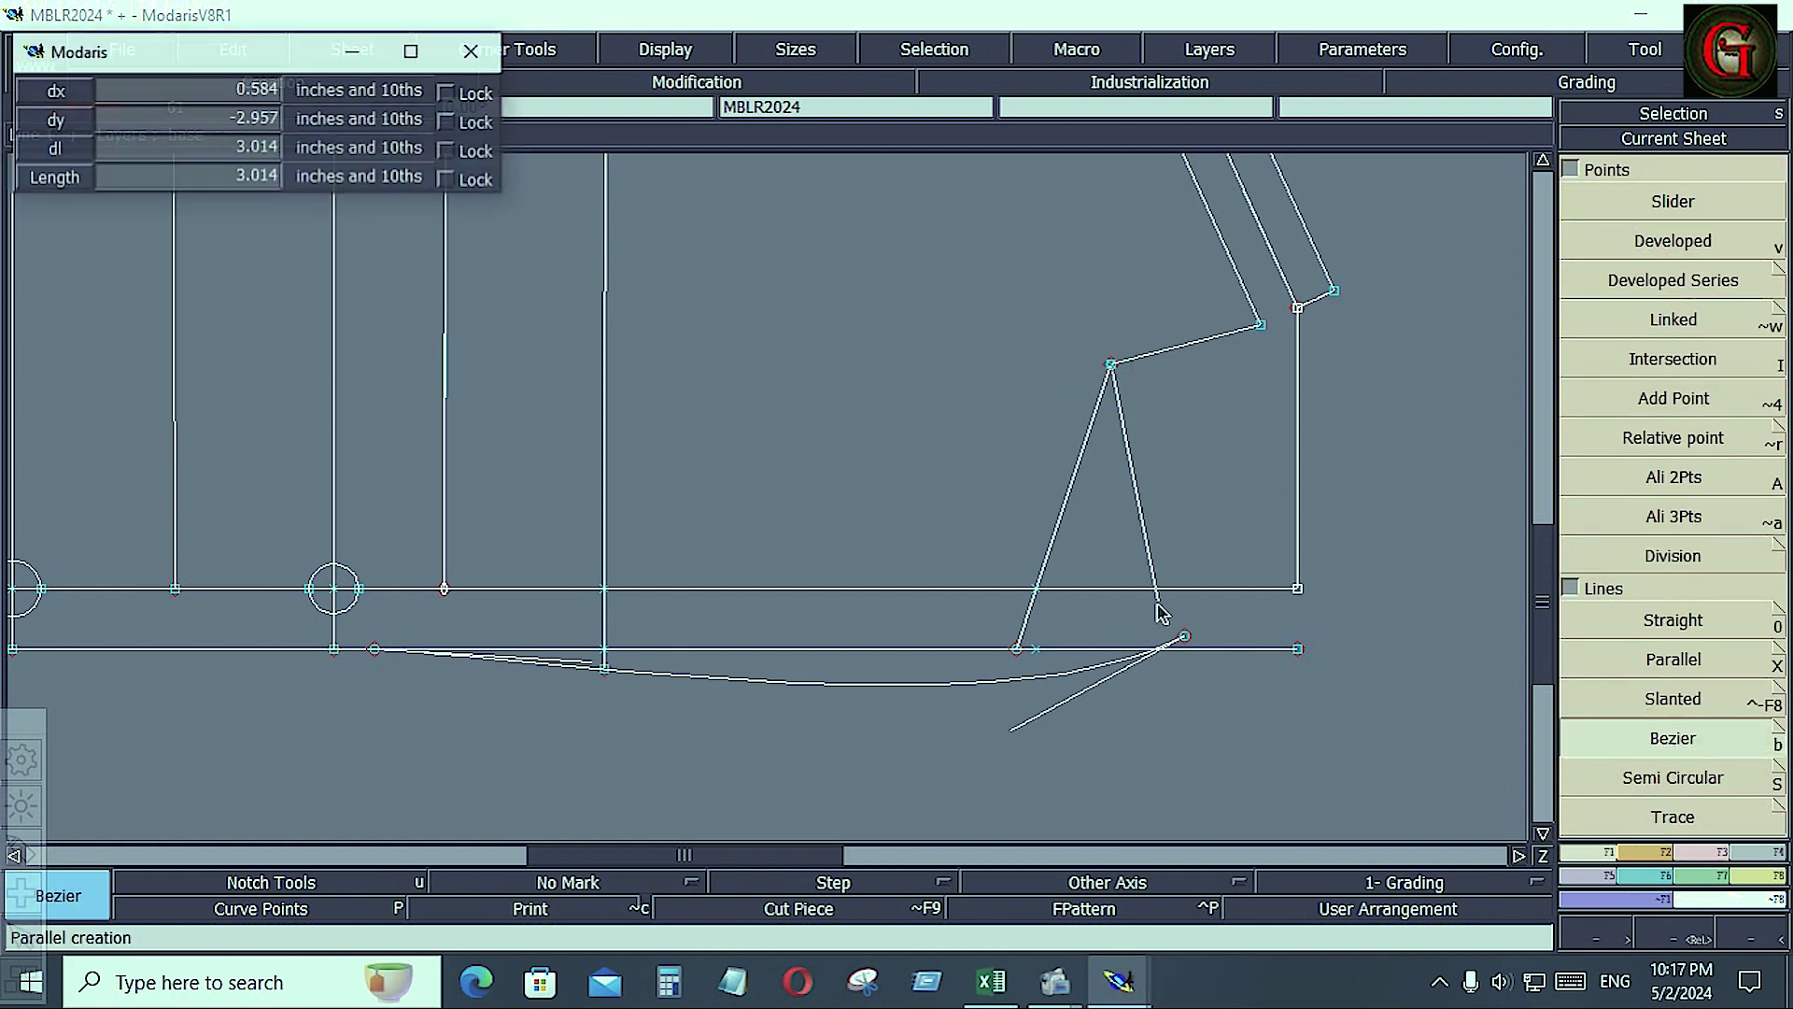
left_click(1184, 641)
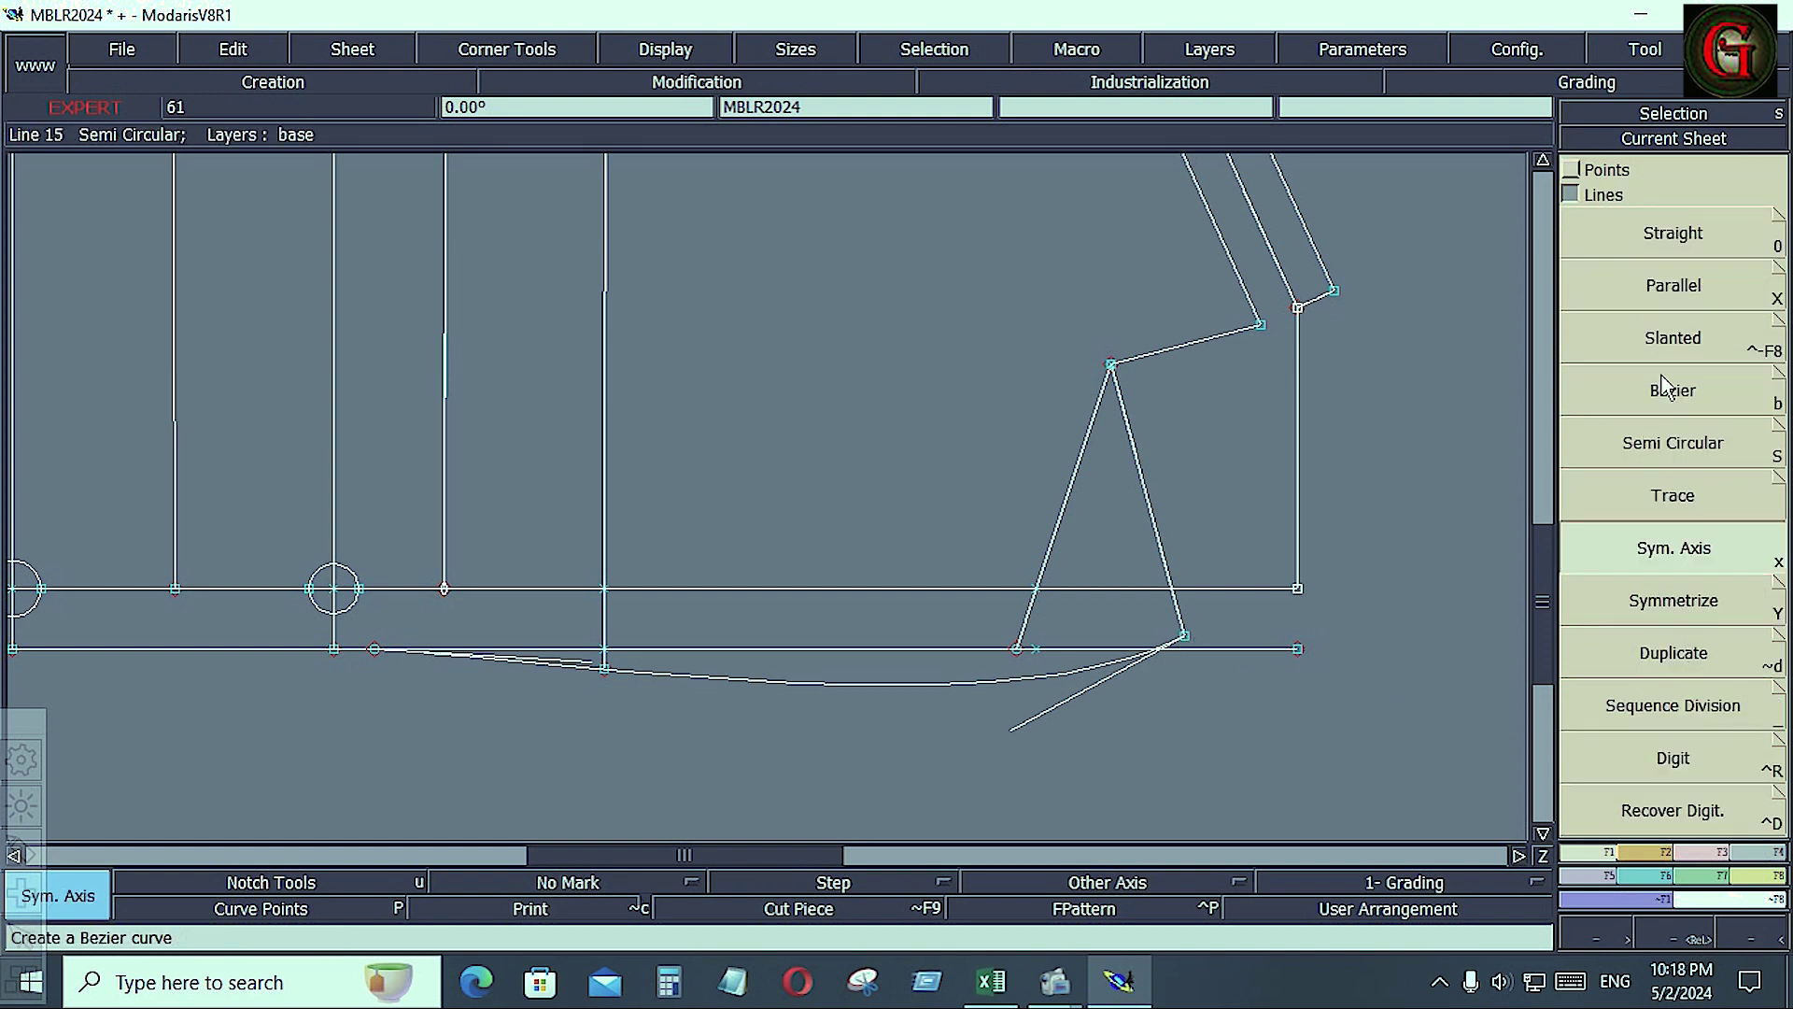
Draw a straight Bezier roll line from the neckline corner to the lapel break point beside the top button
left_click(1658, 383)
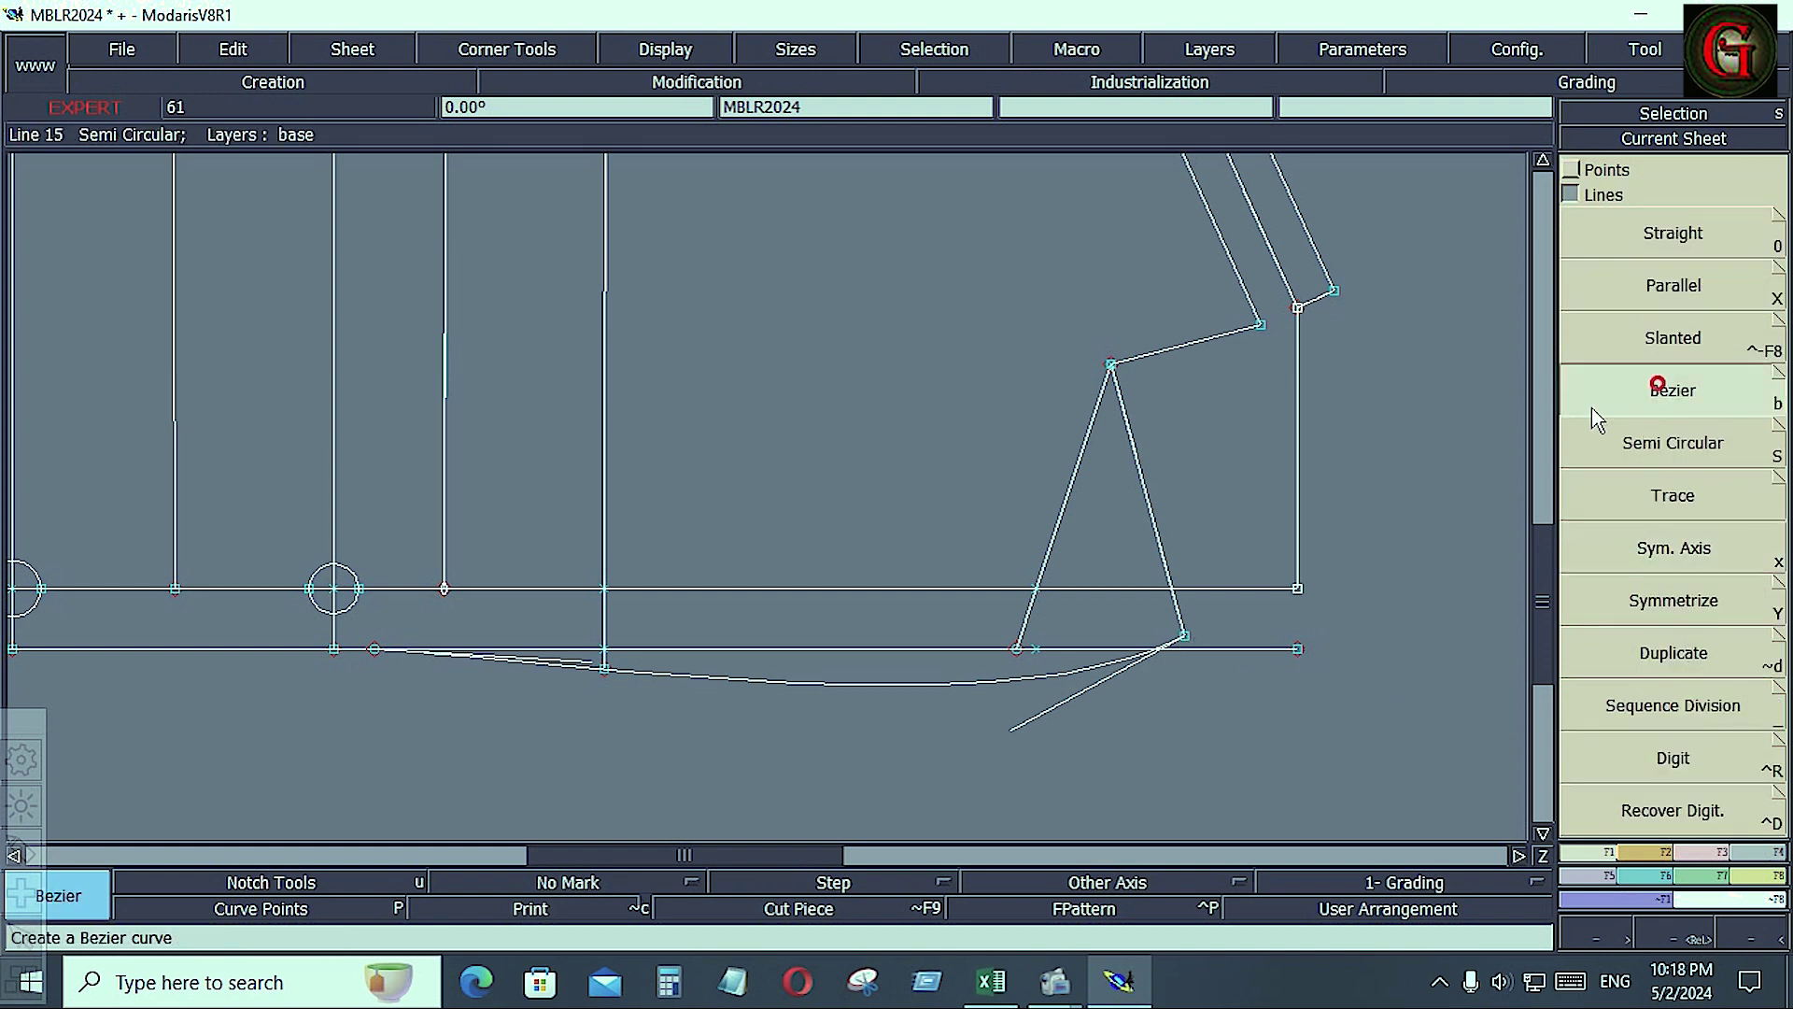
left_click(1111, 365)
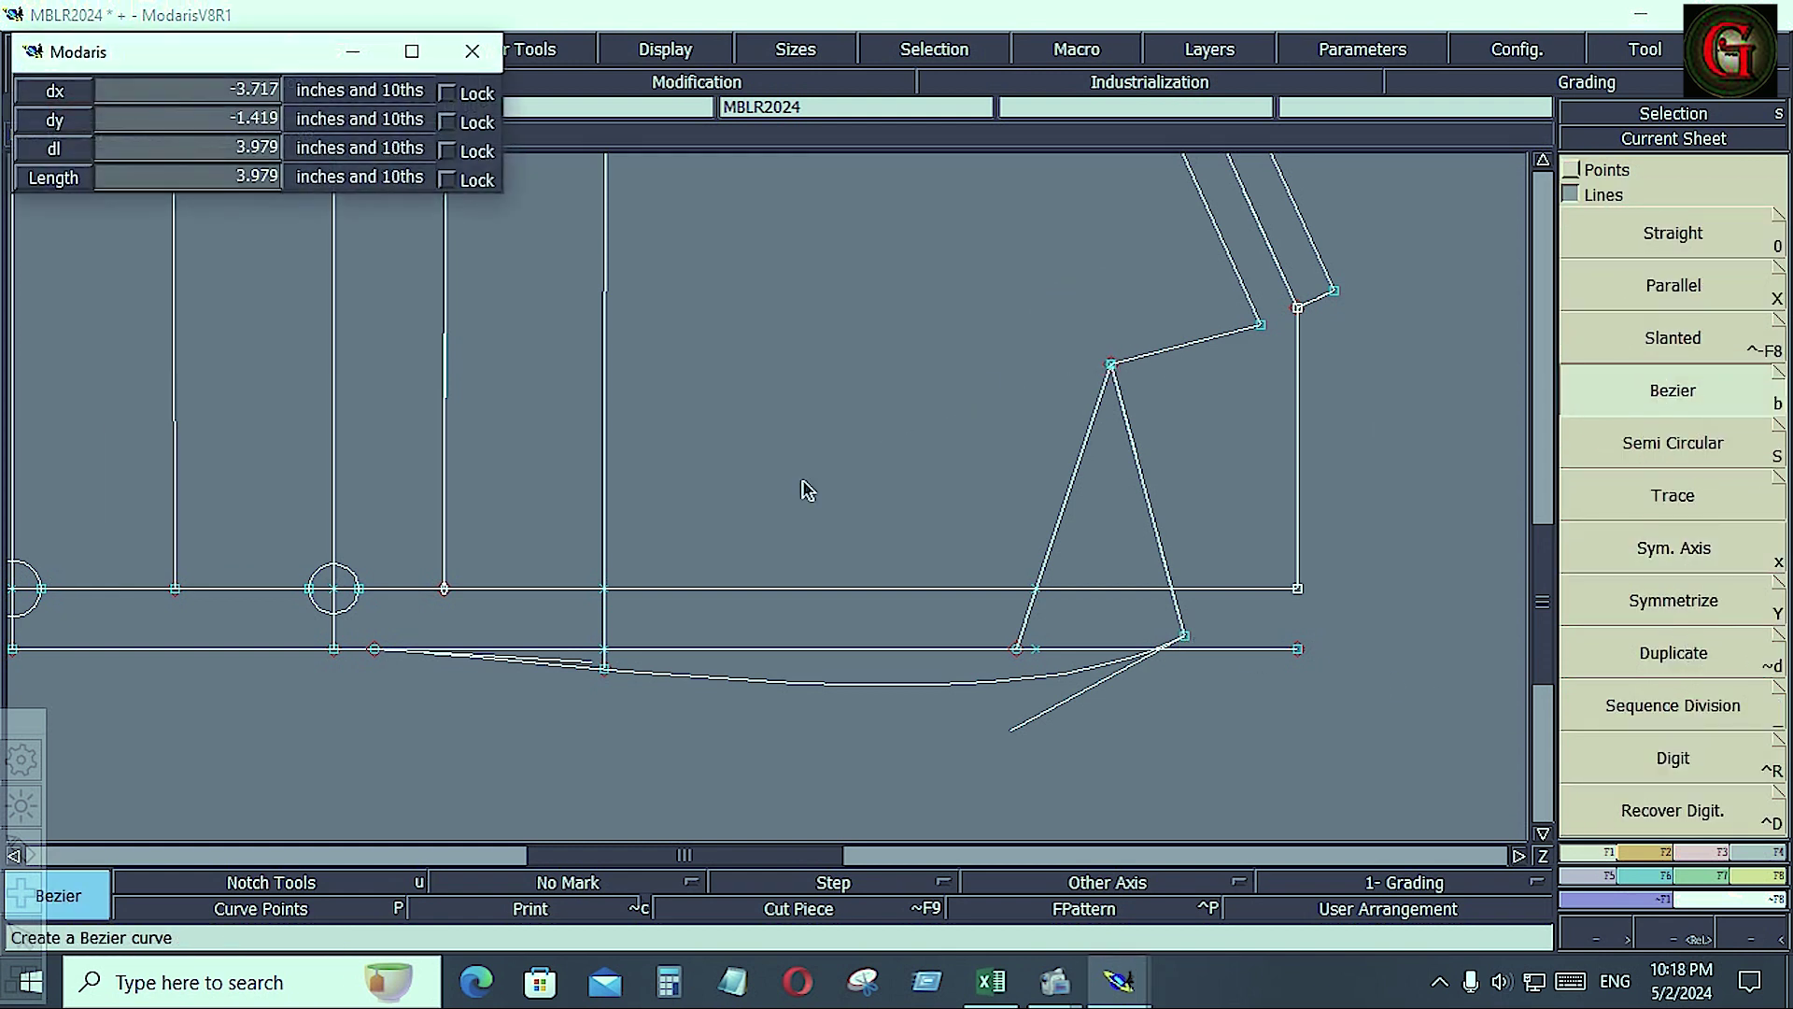
left_click(375, 649)
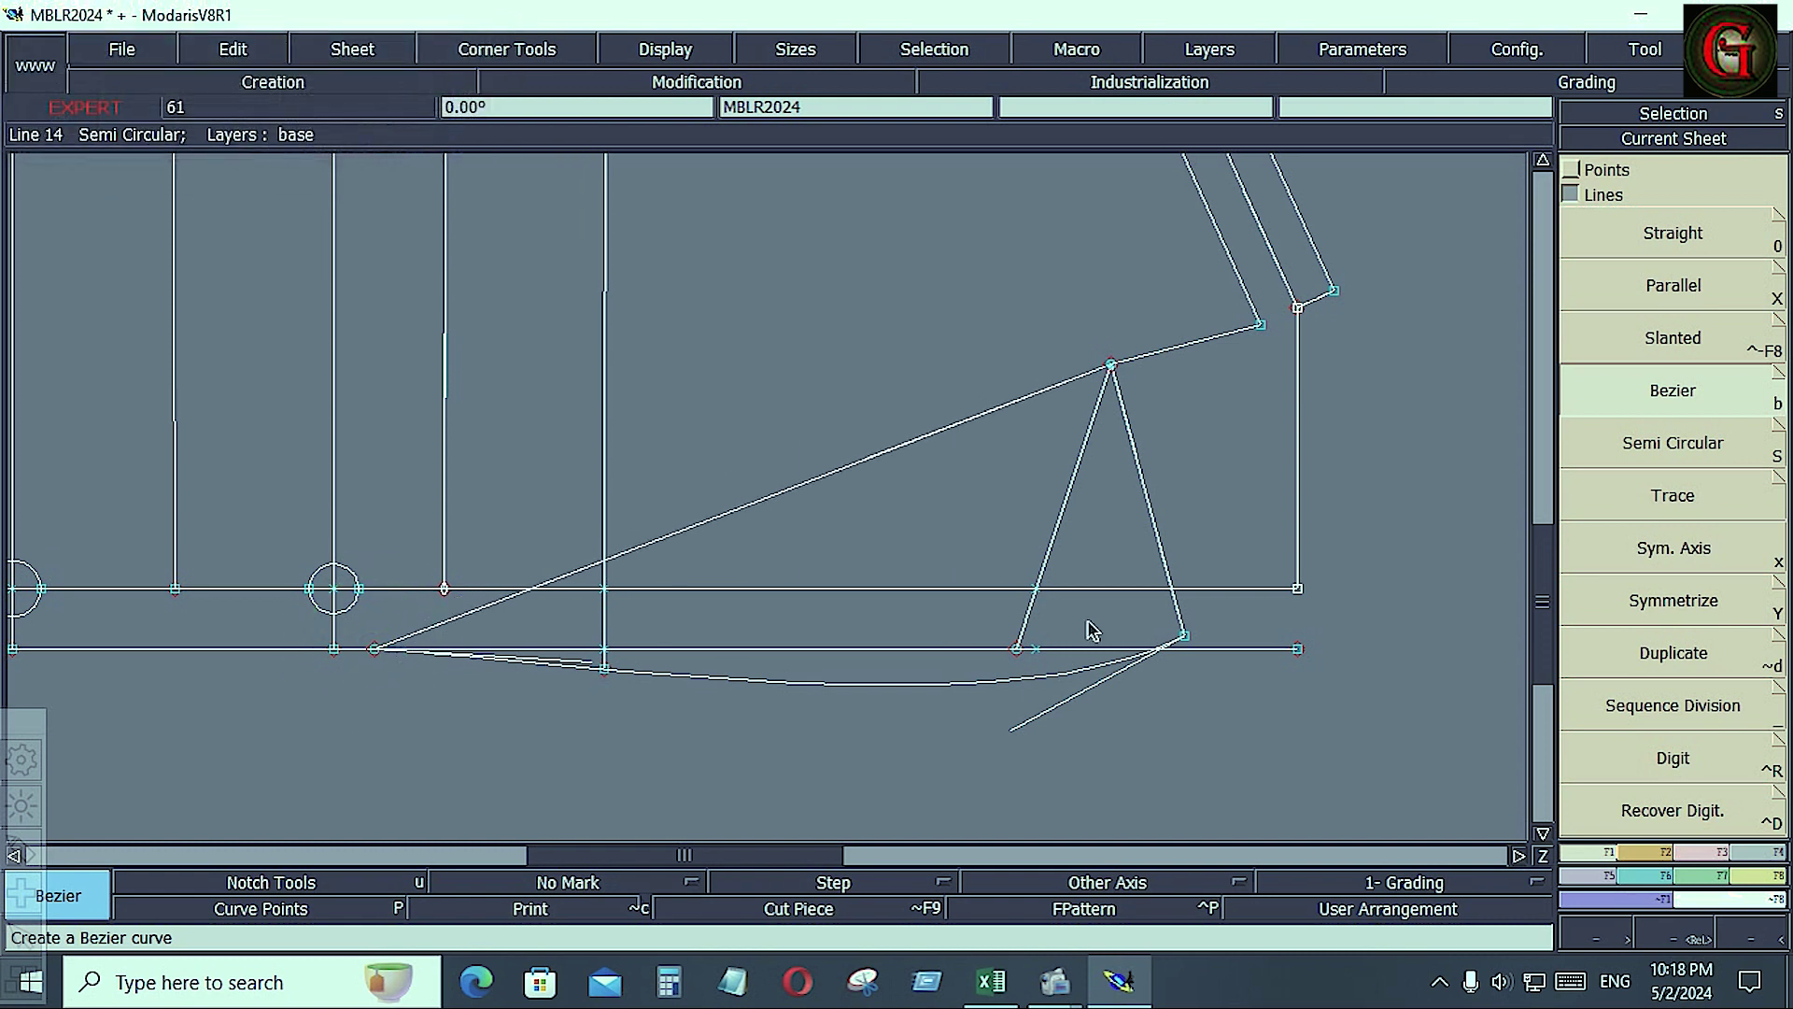
Create a symmetry axis along the roll line and mirror the lapel curve and the upper lapel line across it
left_click(1678, 549)
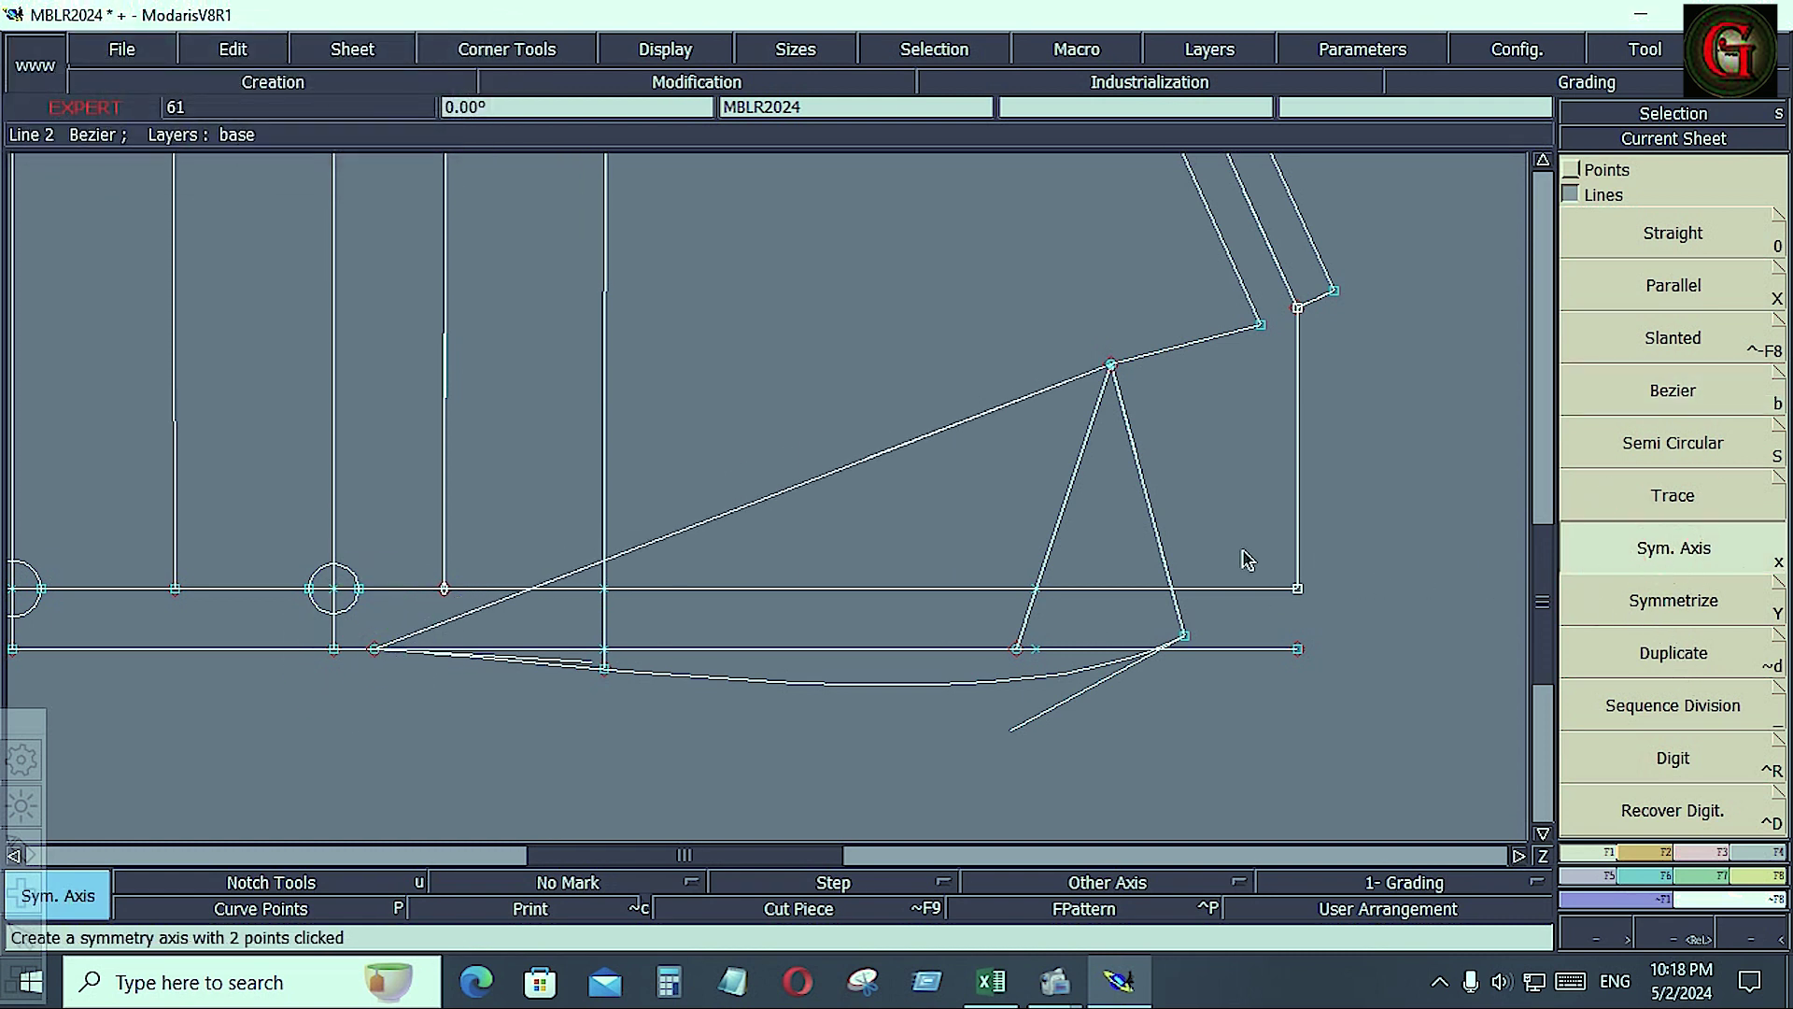
left_click(762, 500)
left_click(894, 448)
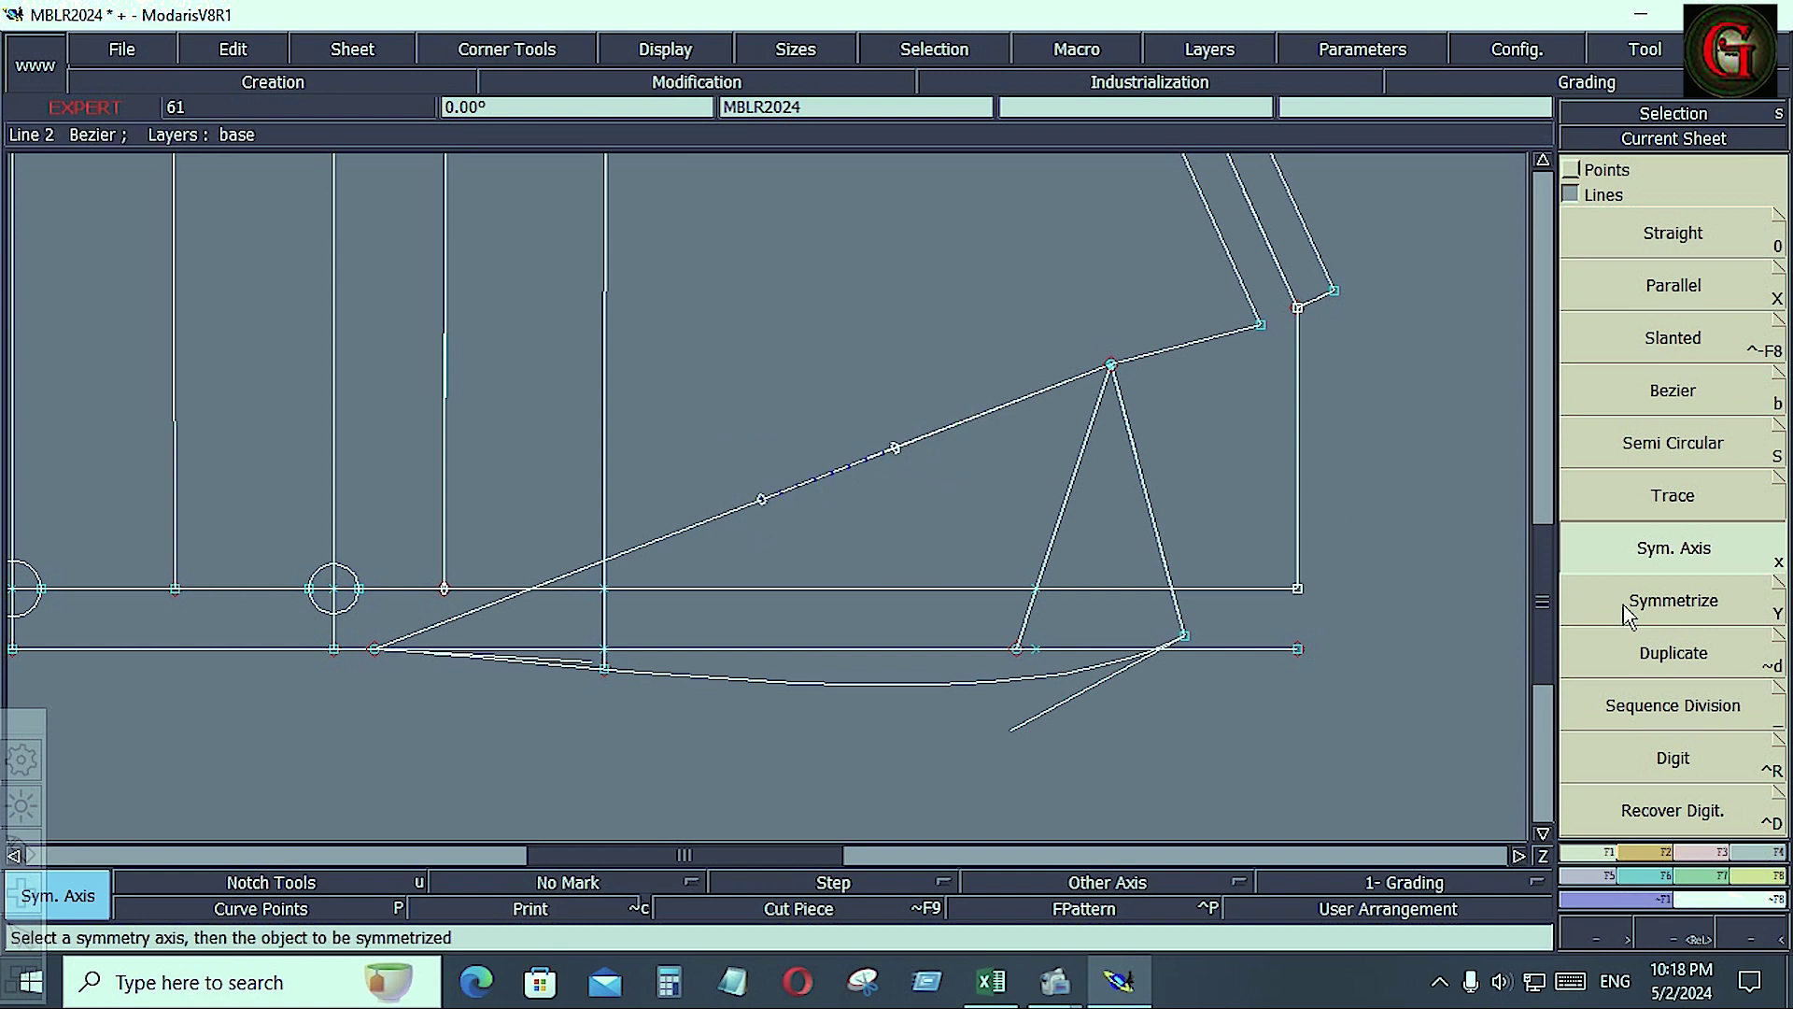
left_click(1679, 612)
left_click(888, 684)
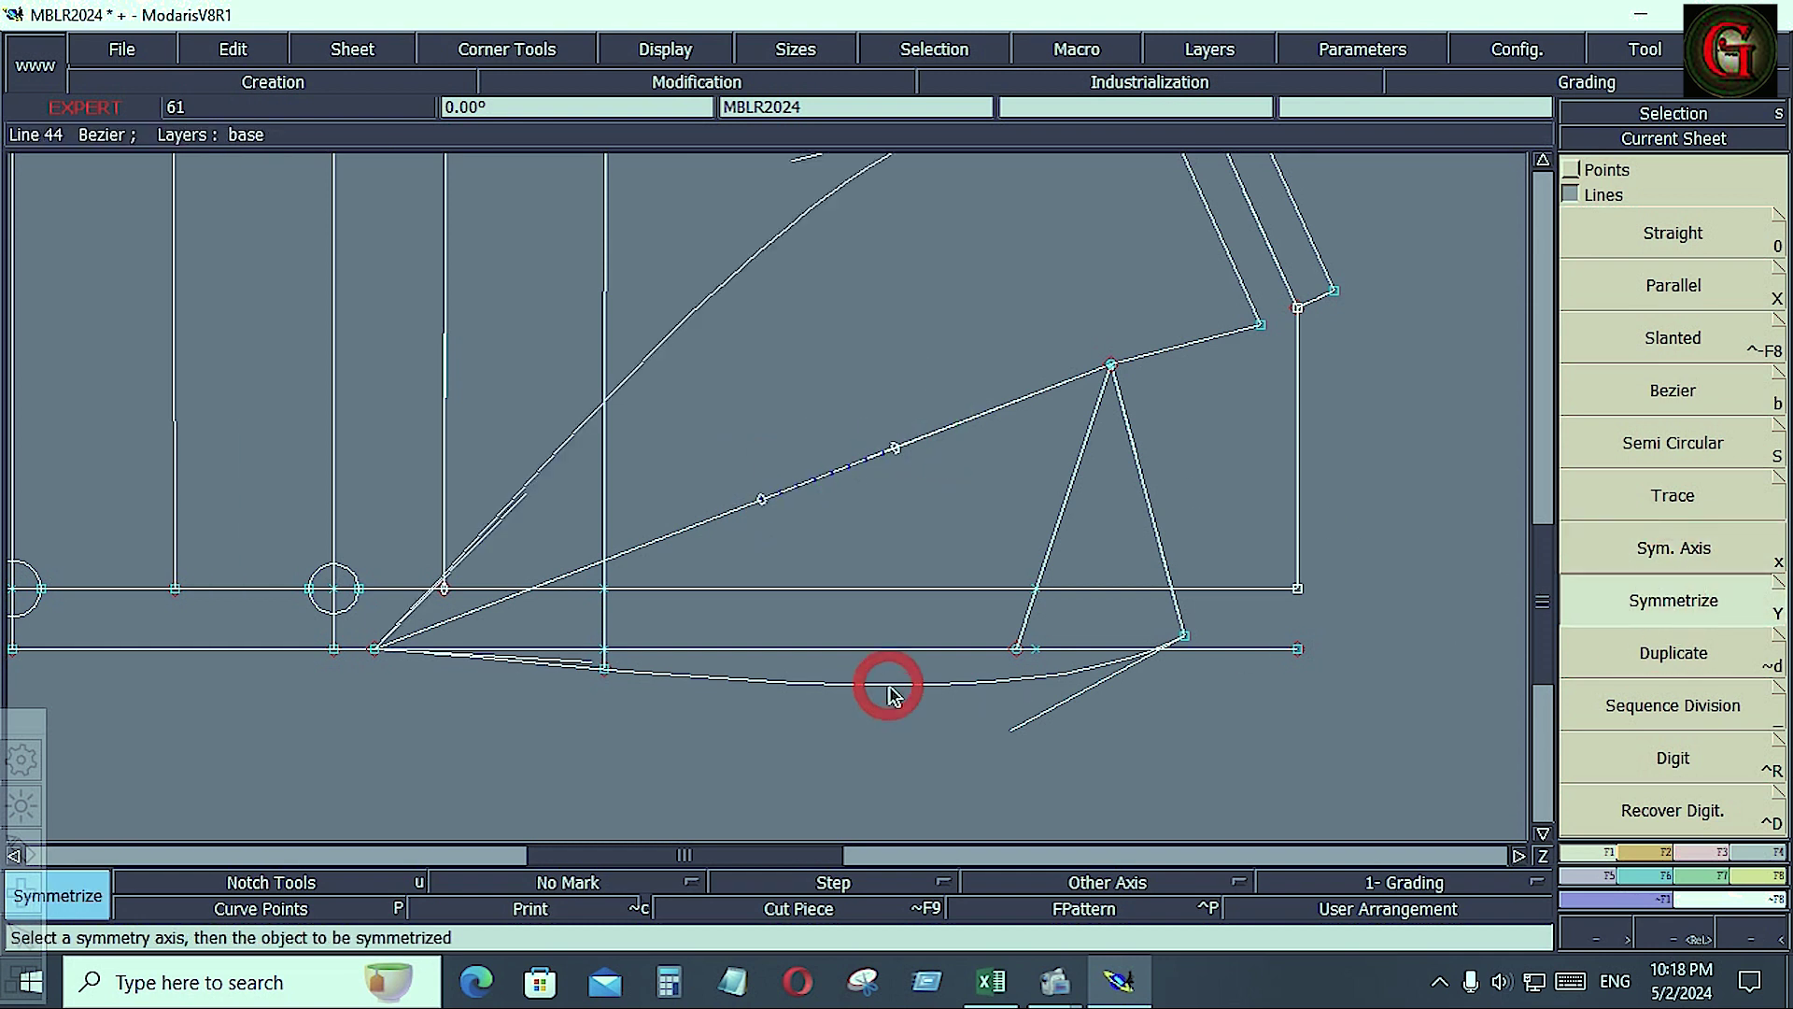
left_click(1155, 528)
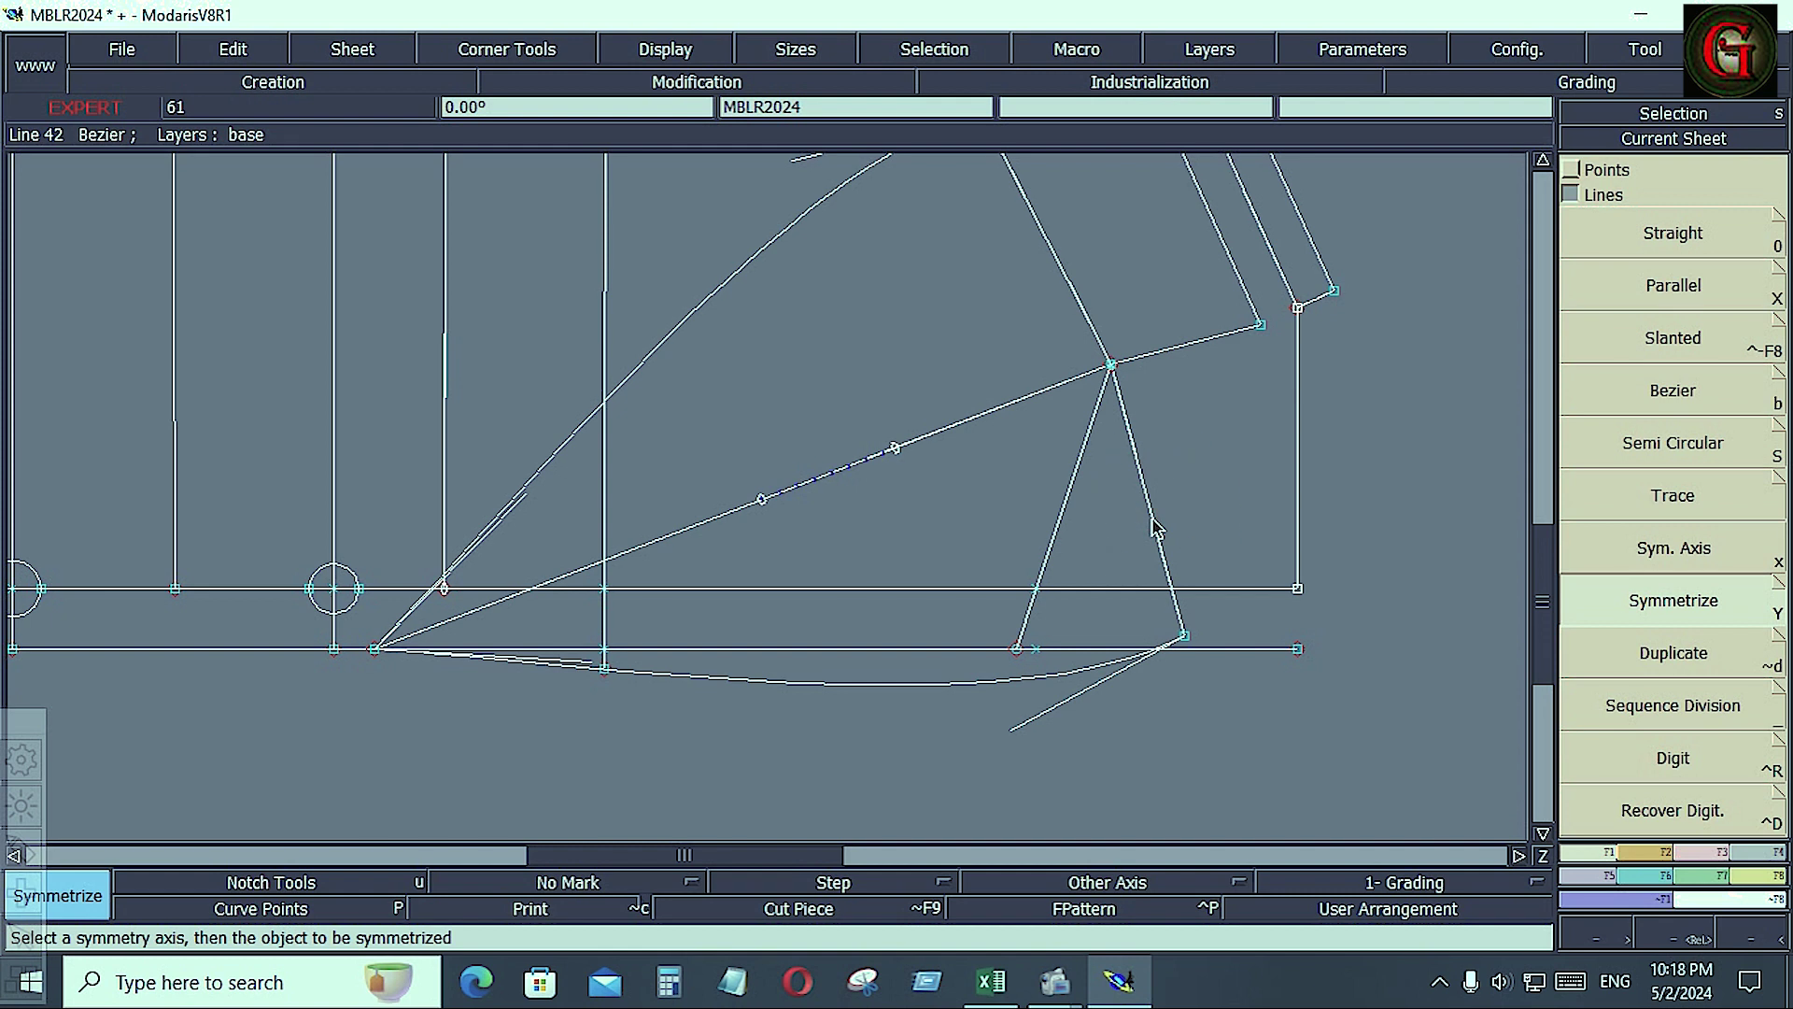
Reshape the mirrored lapel curve and upper lapel line into rounded, outward-bowing curves, checking the jacket picture in Excel
key("Home")
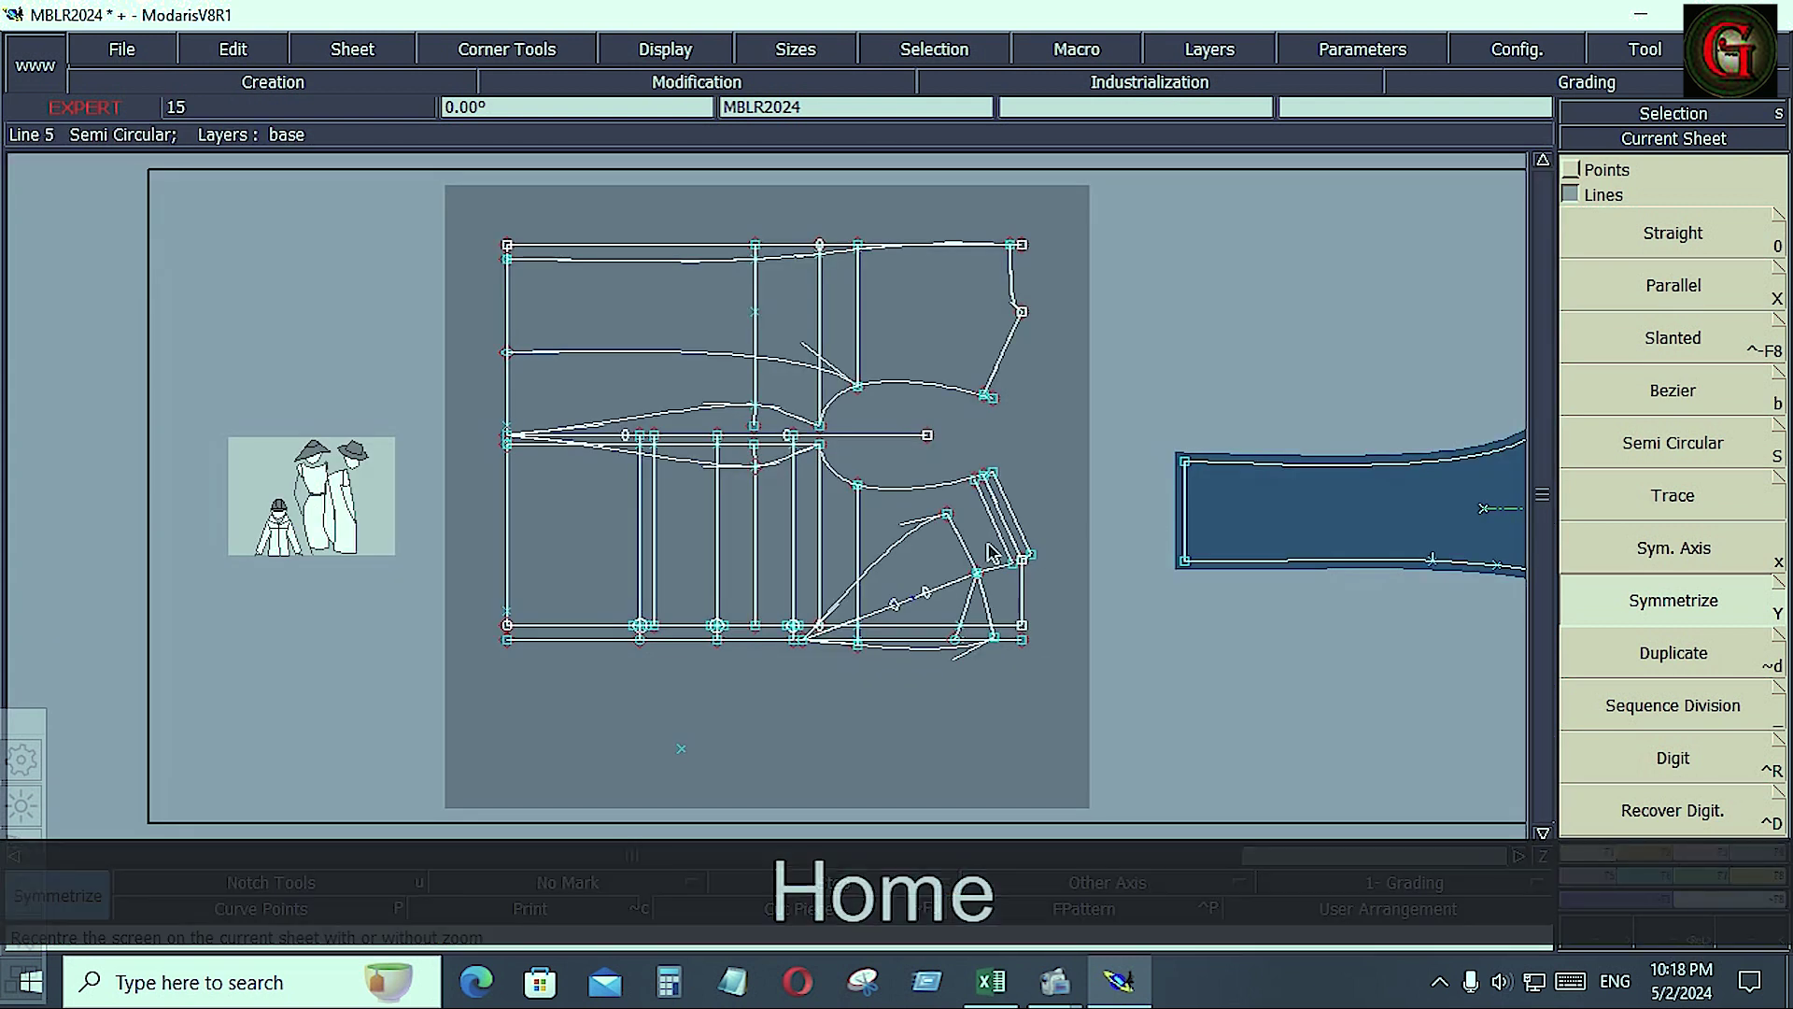
key("Return")
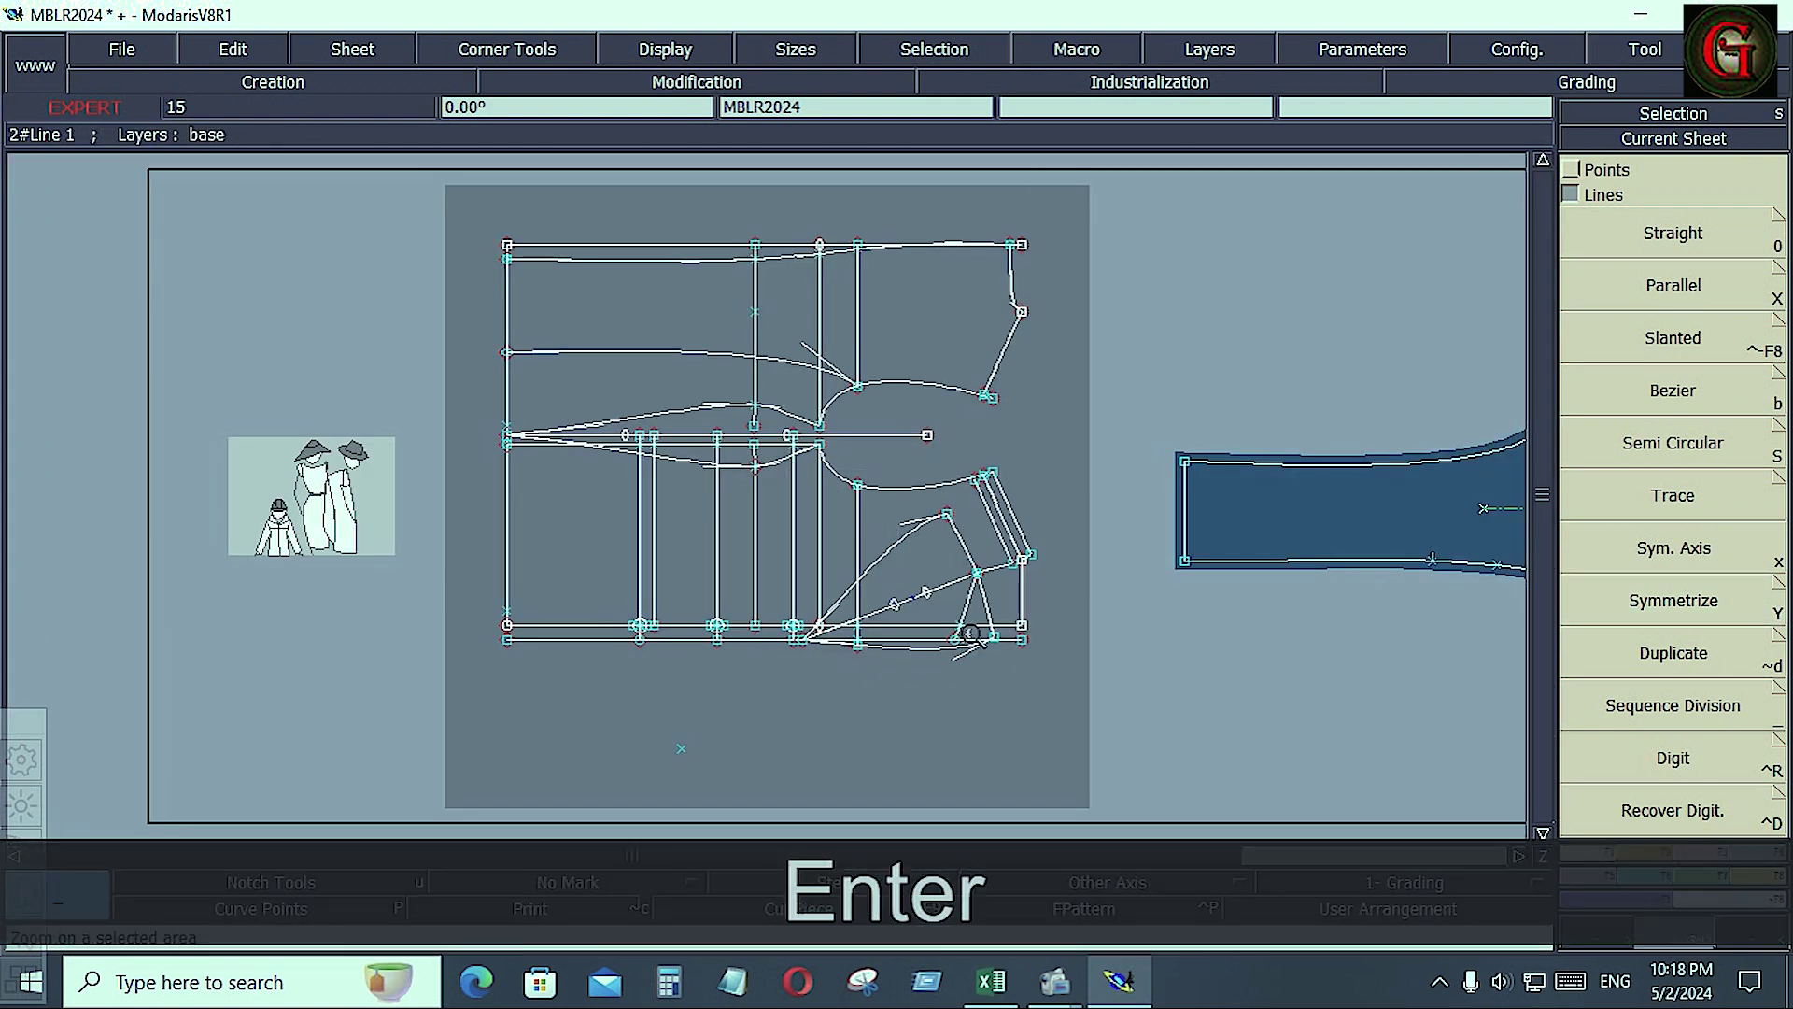
left_click_drag(790, 474, 1037, 679)
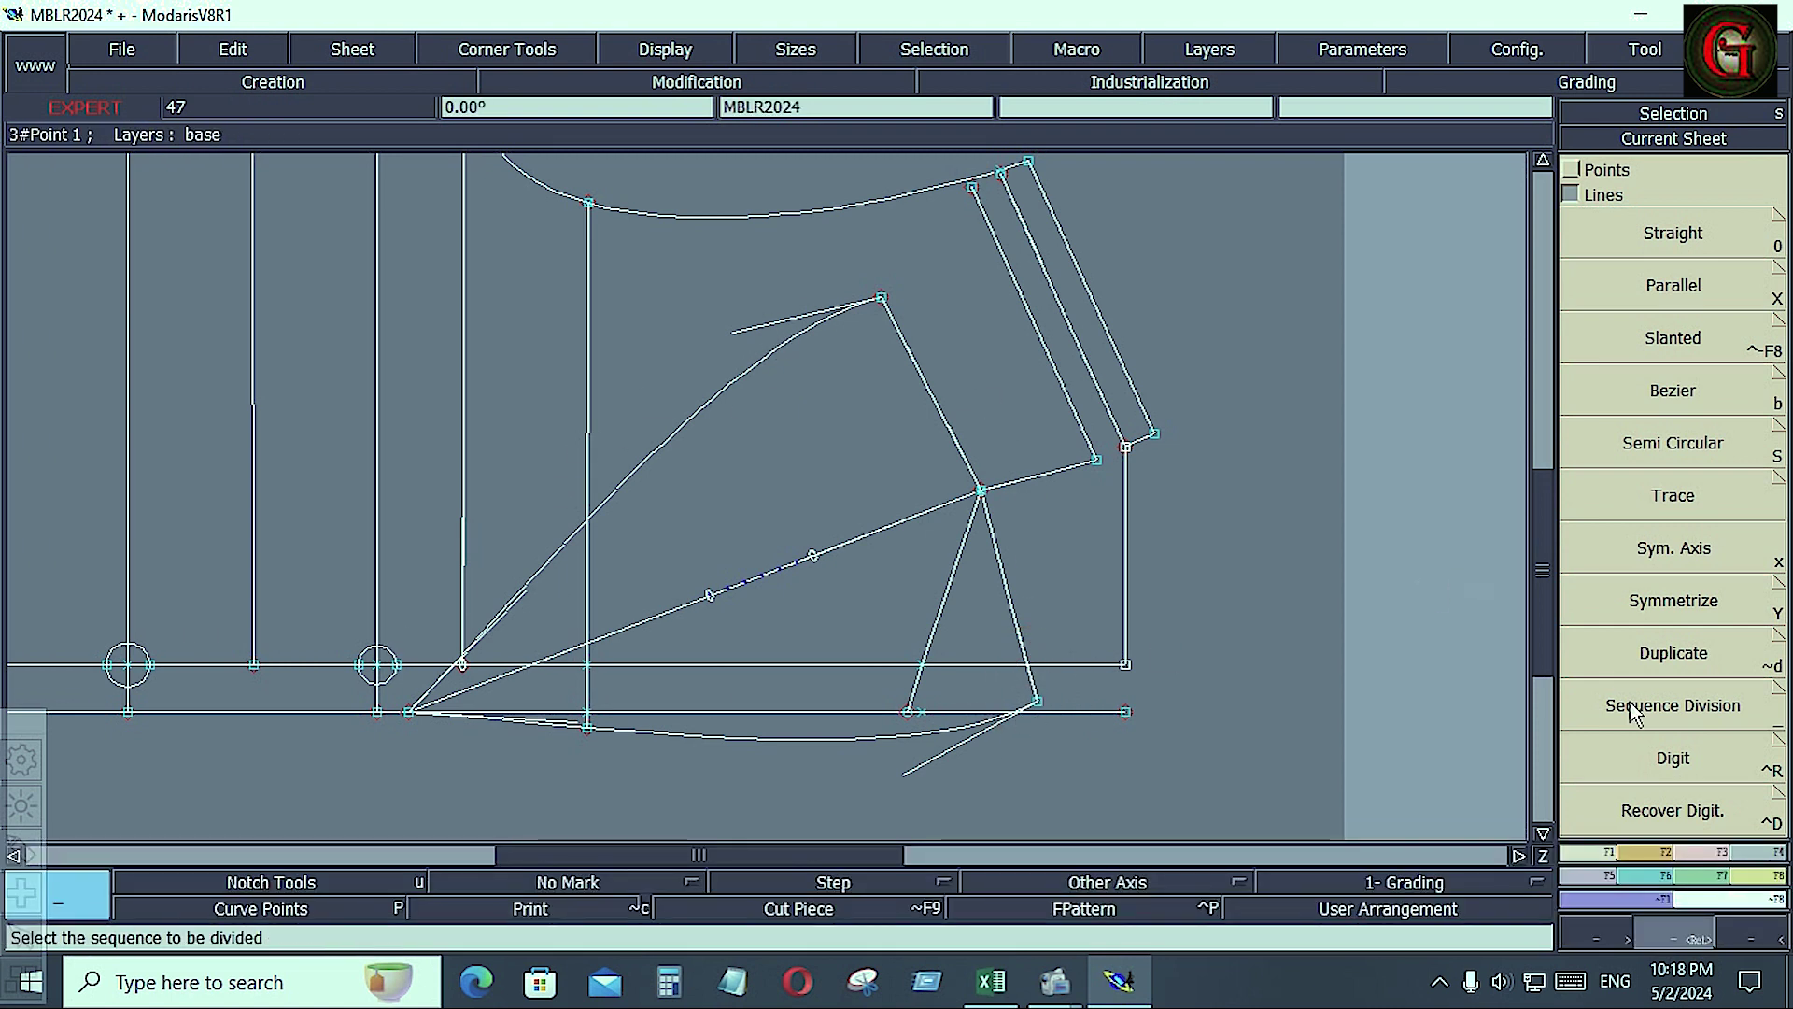
key("r")
left_click(992, 982)
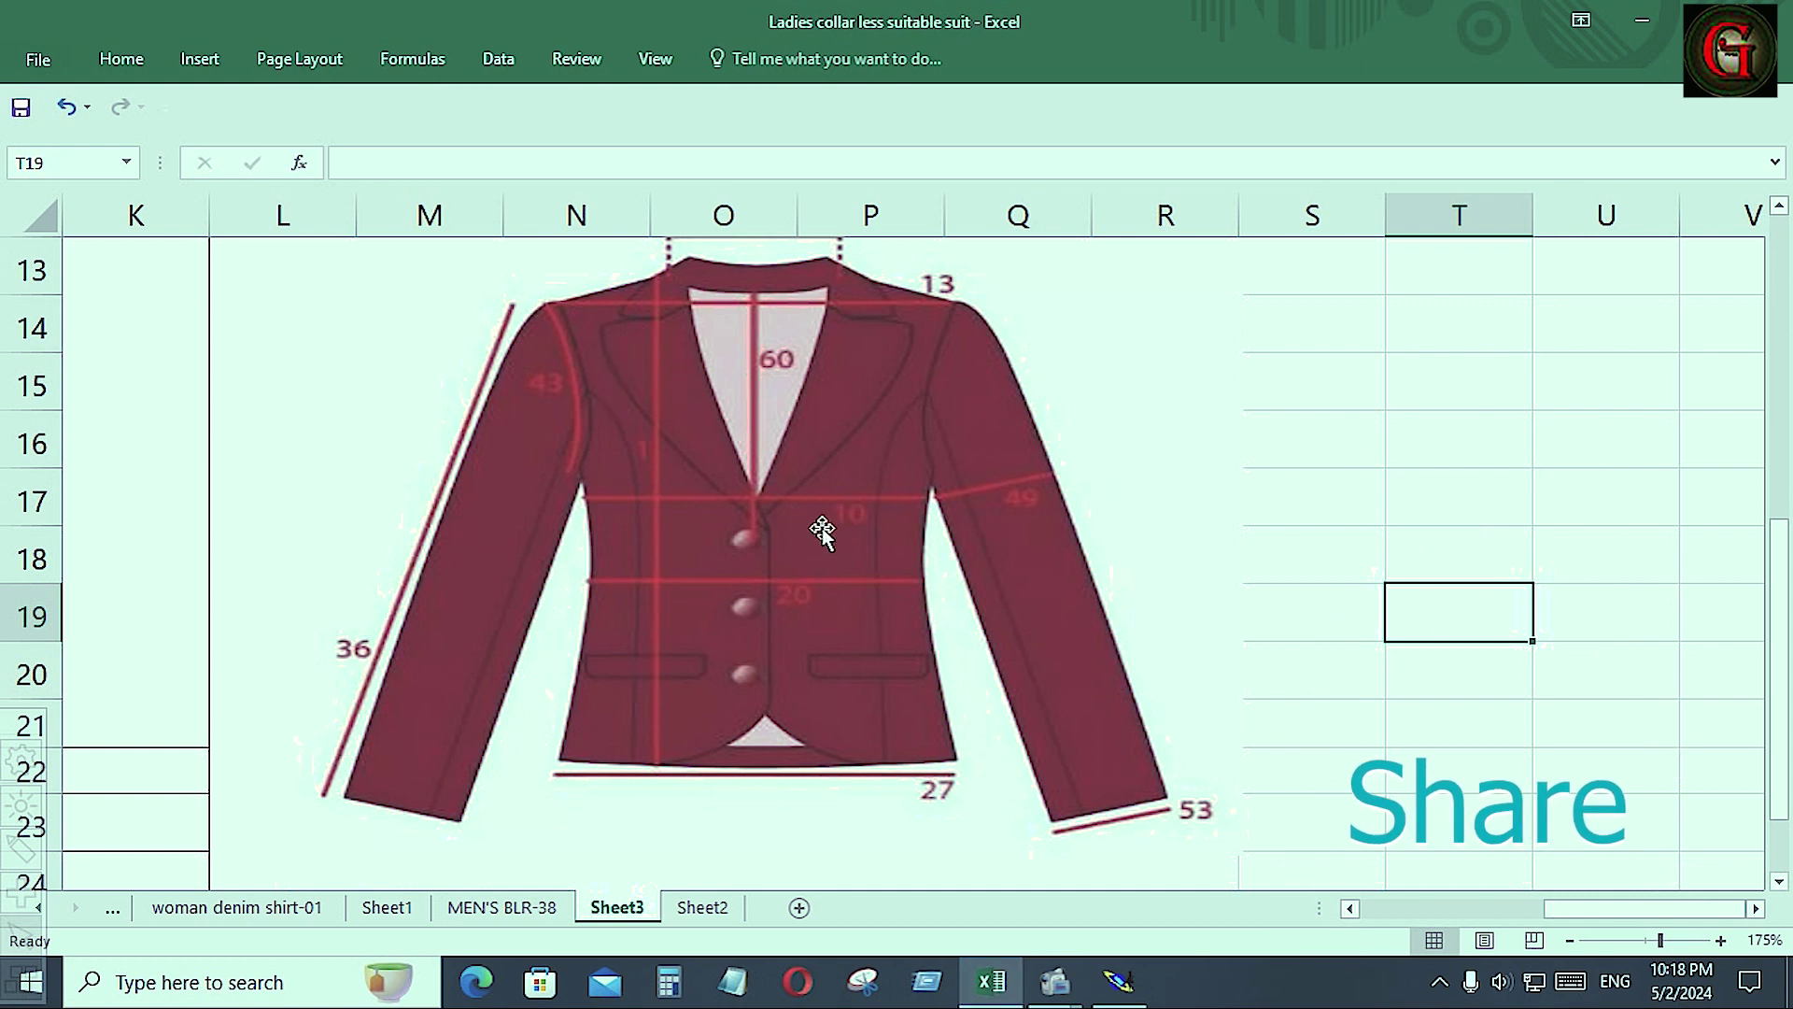
key("alt+Tab")
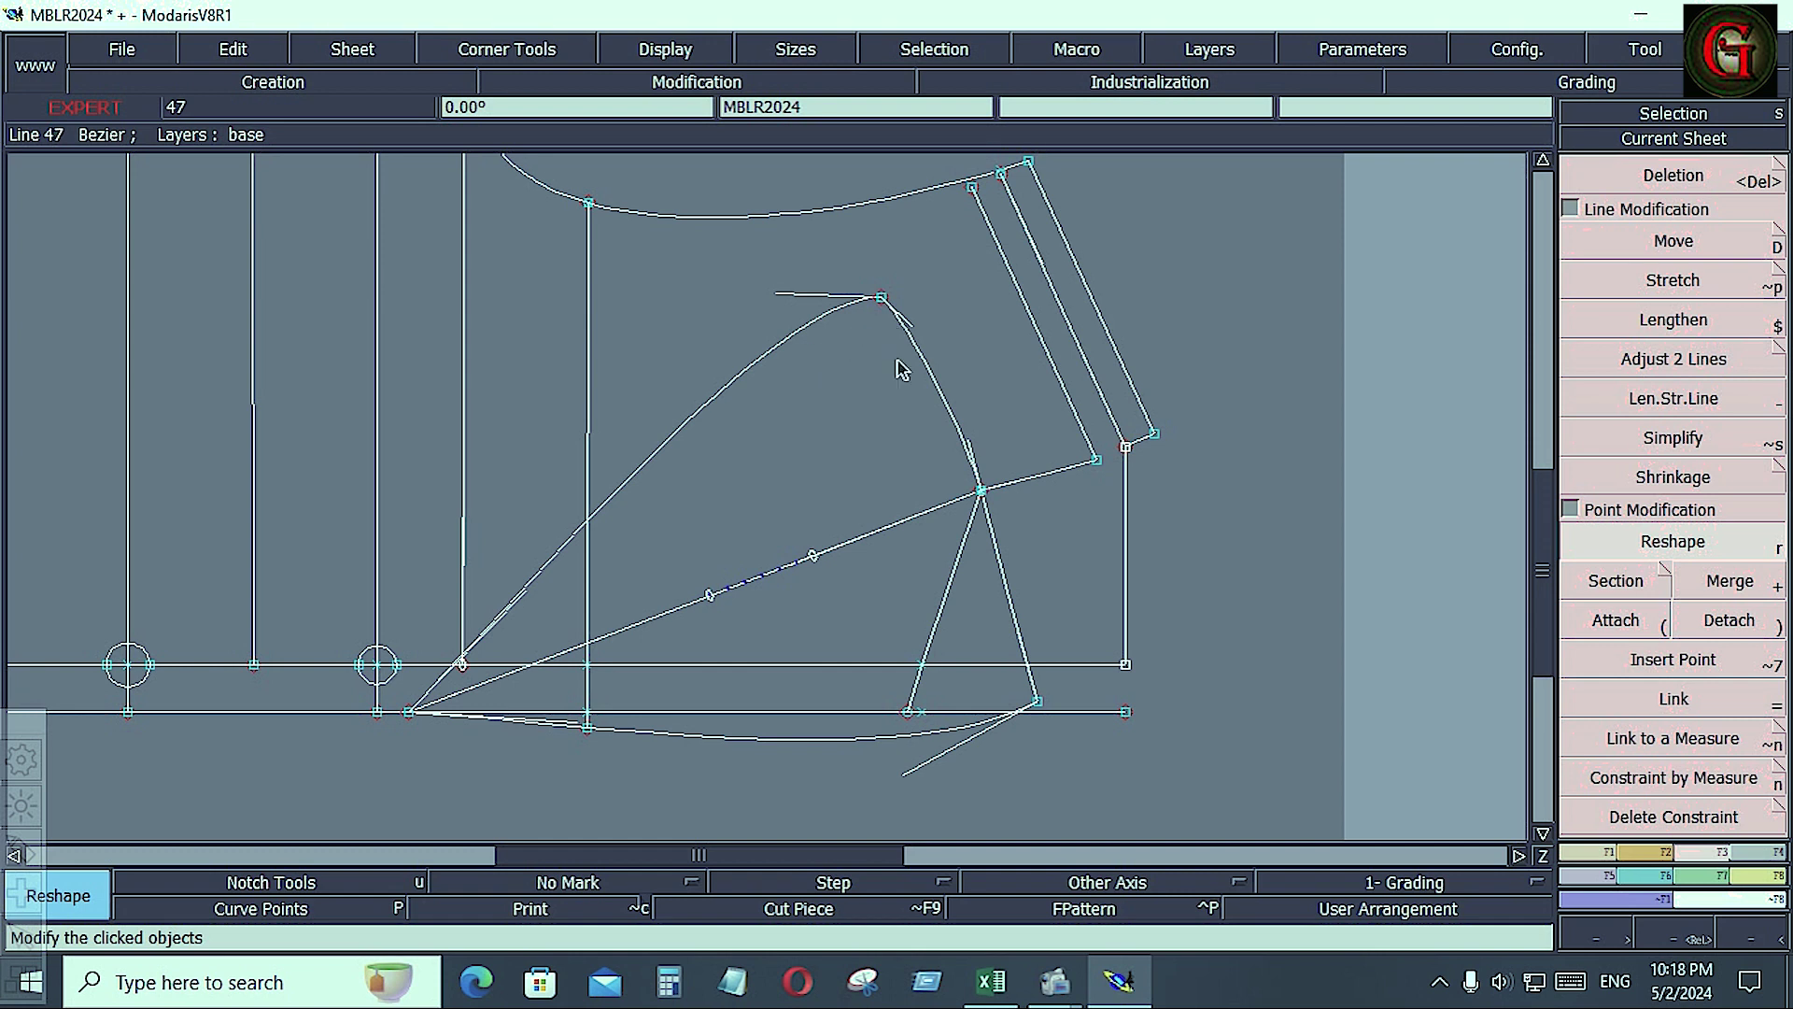
Delete the original lapel curve, the original upper lapel line and their leftover corner point beyond the overlap edge
key("Delete")
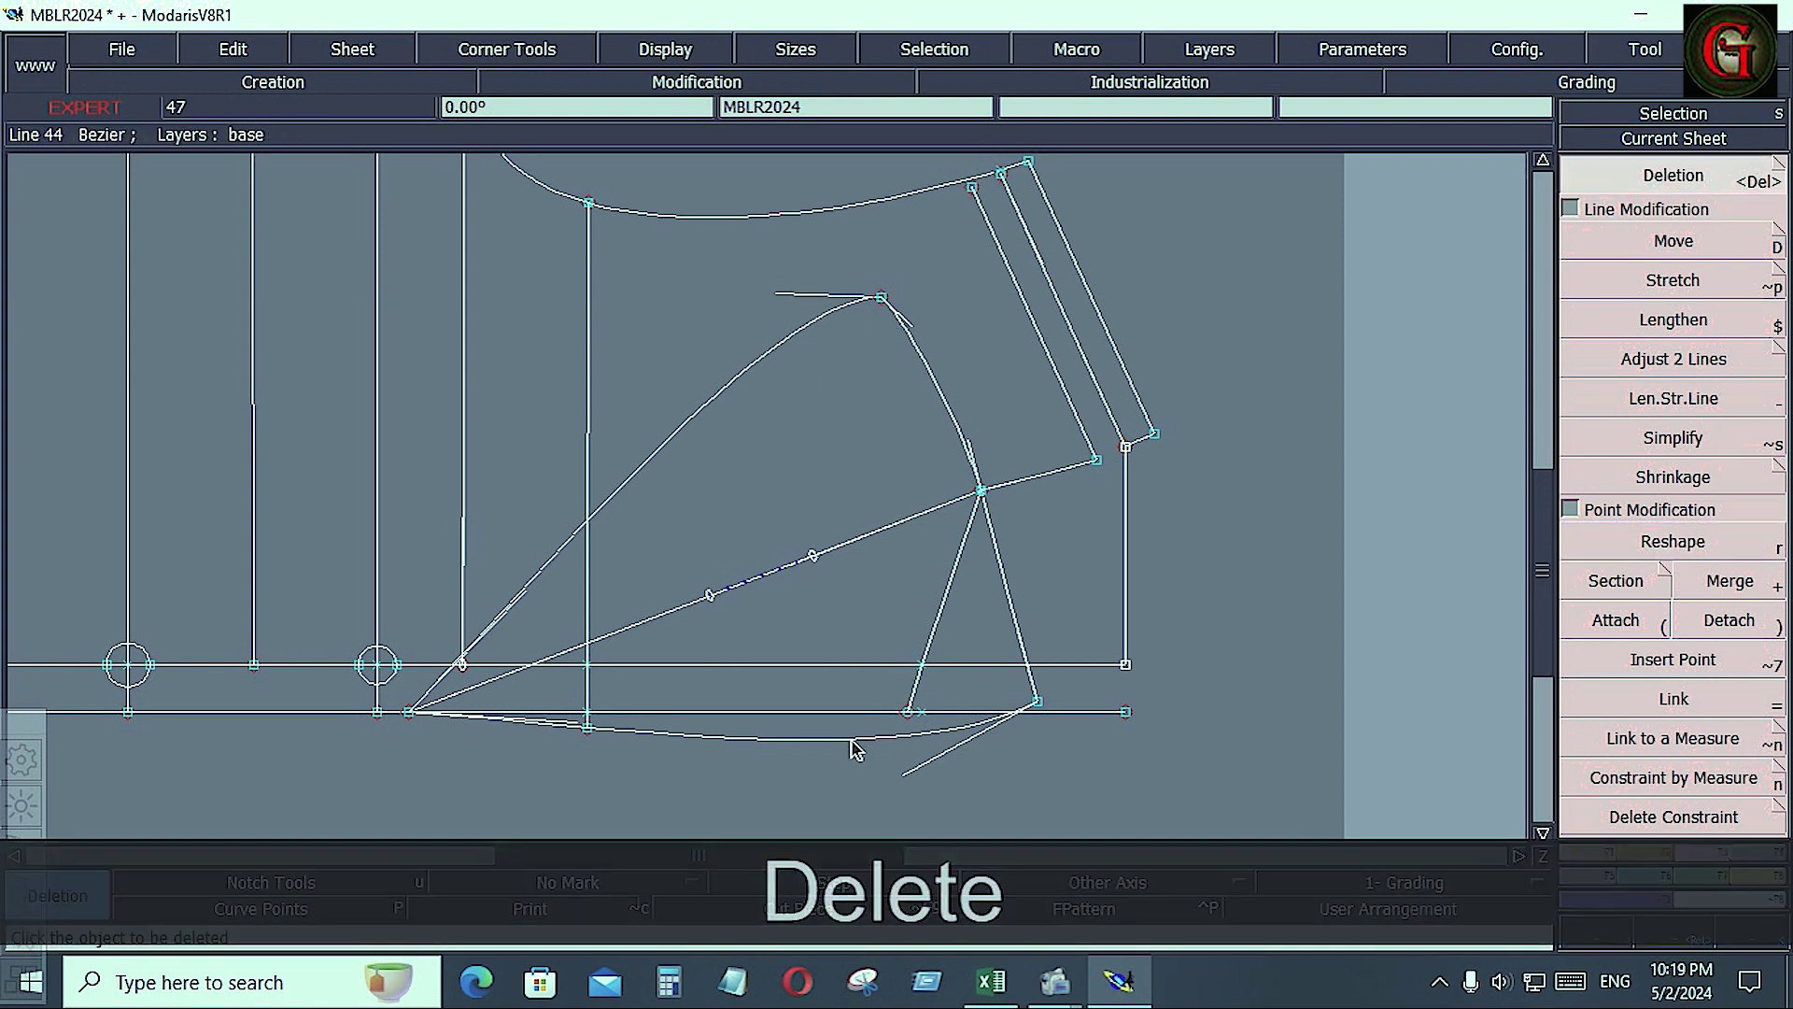
left_click(871, 740)
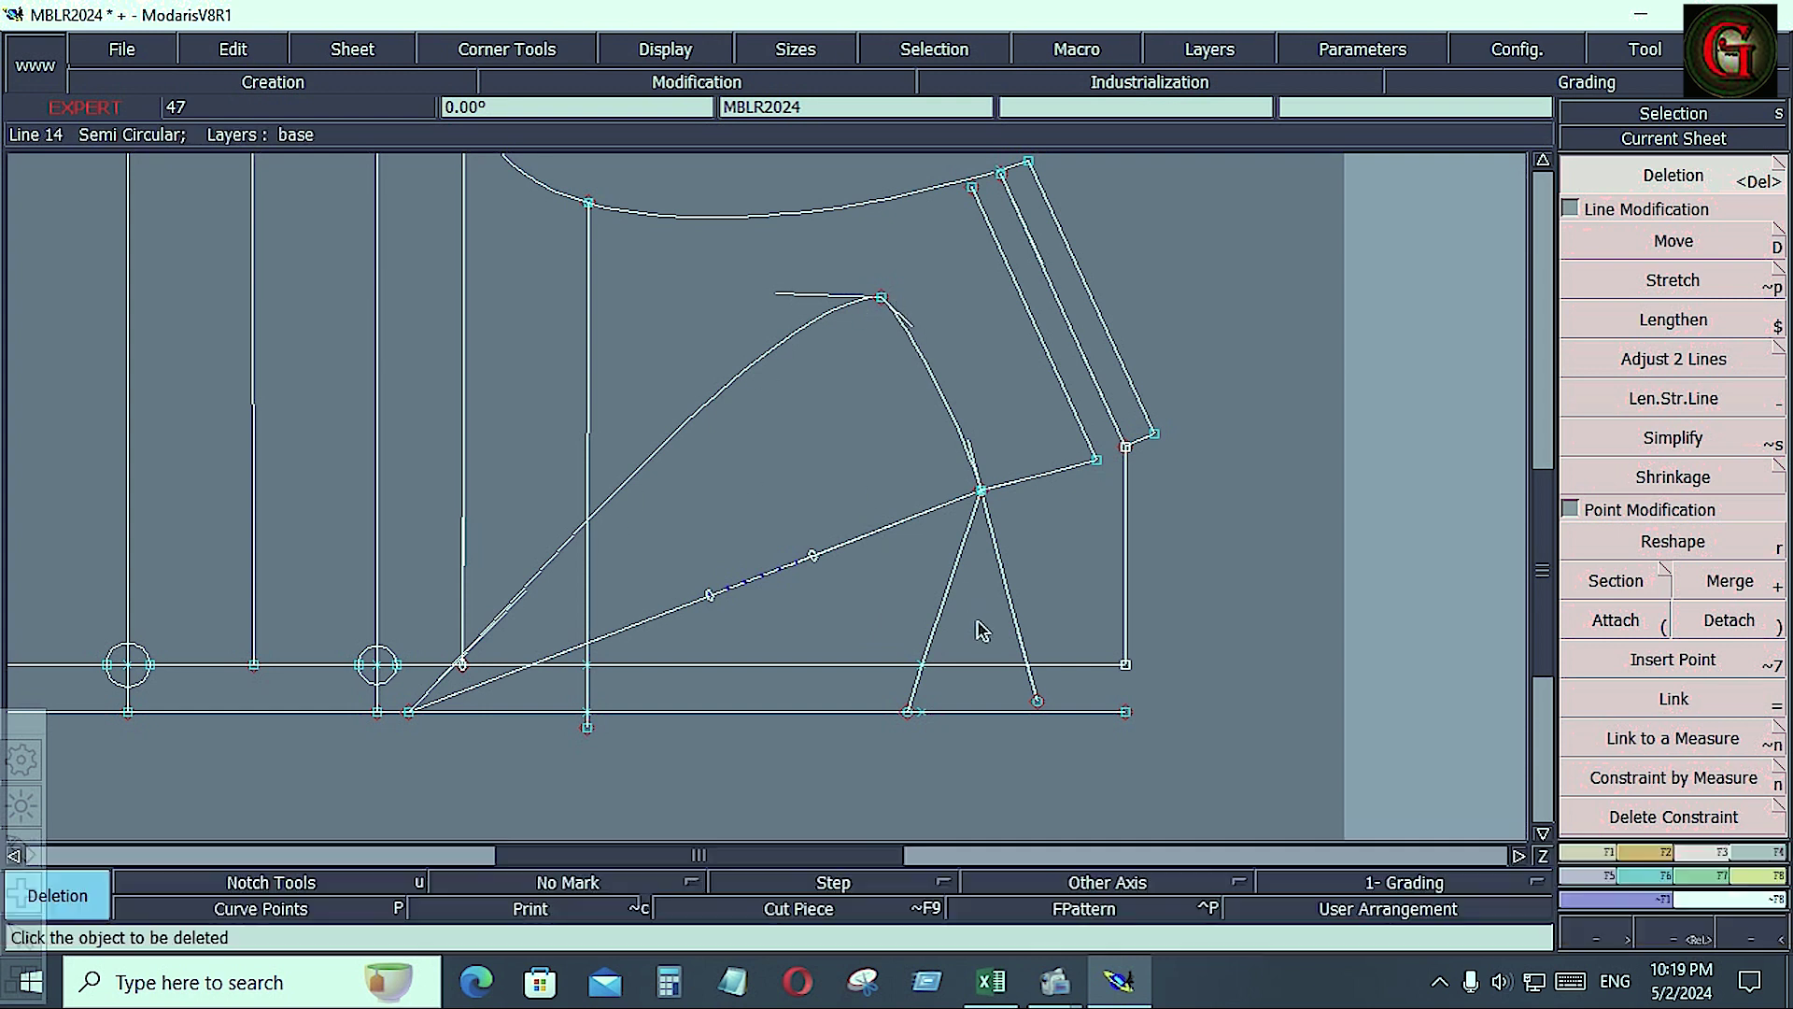
left_click(1013, 608)
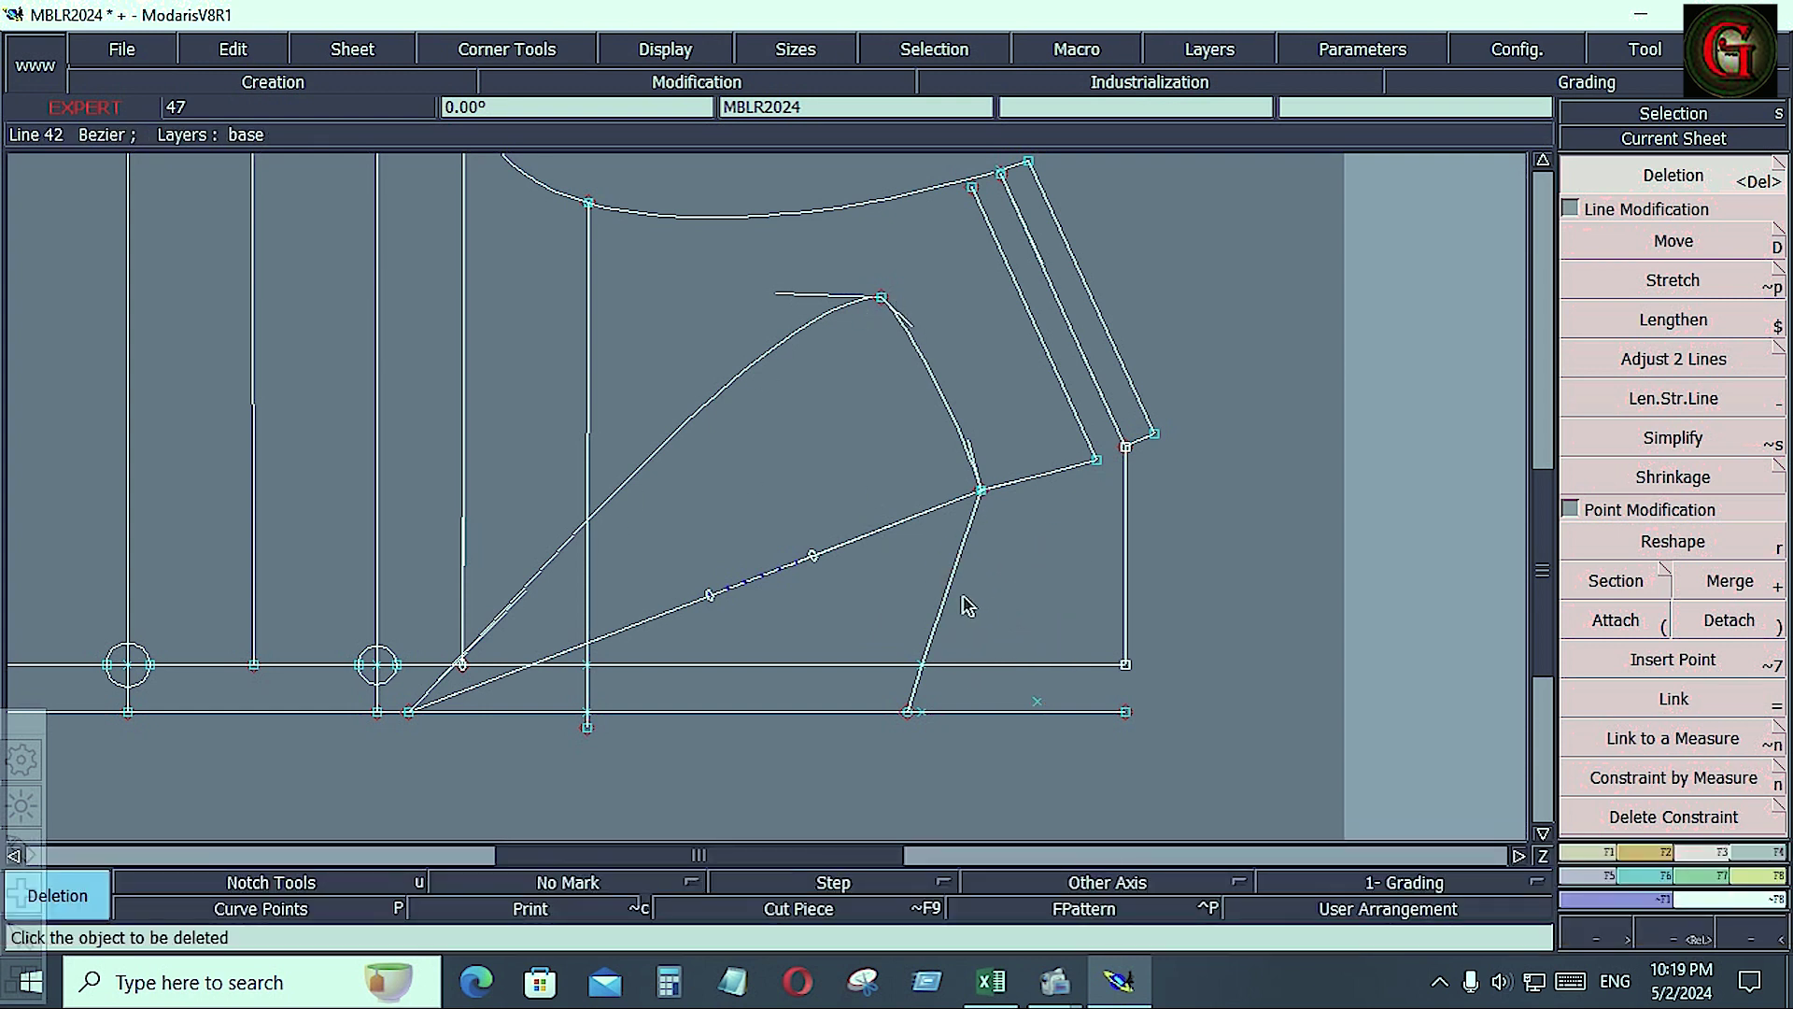
left_click(1037, 700)
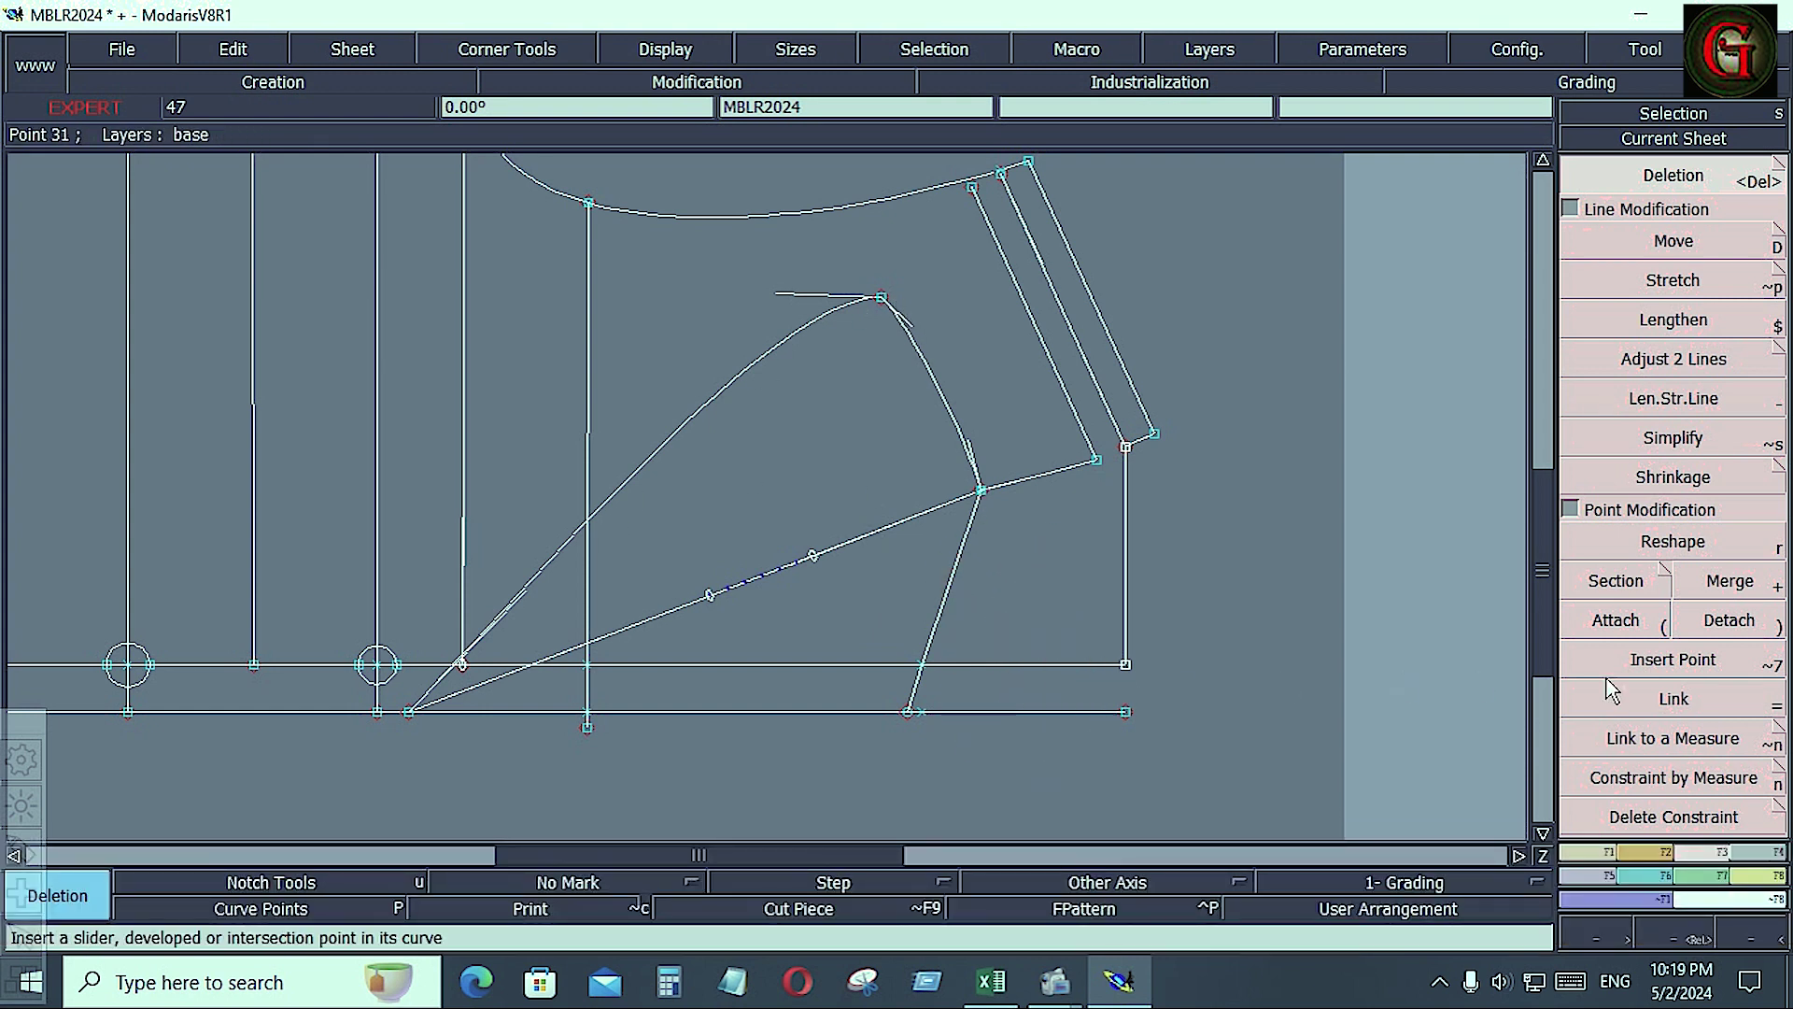
Symmetrize the reshaped lapel curve and upper lapel curve back across the roll line to the overlap side
left_click(1601, 852)
left_click(1635, 600)
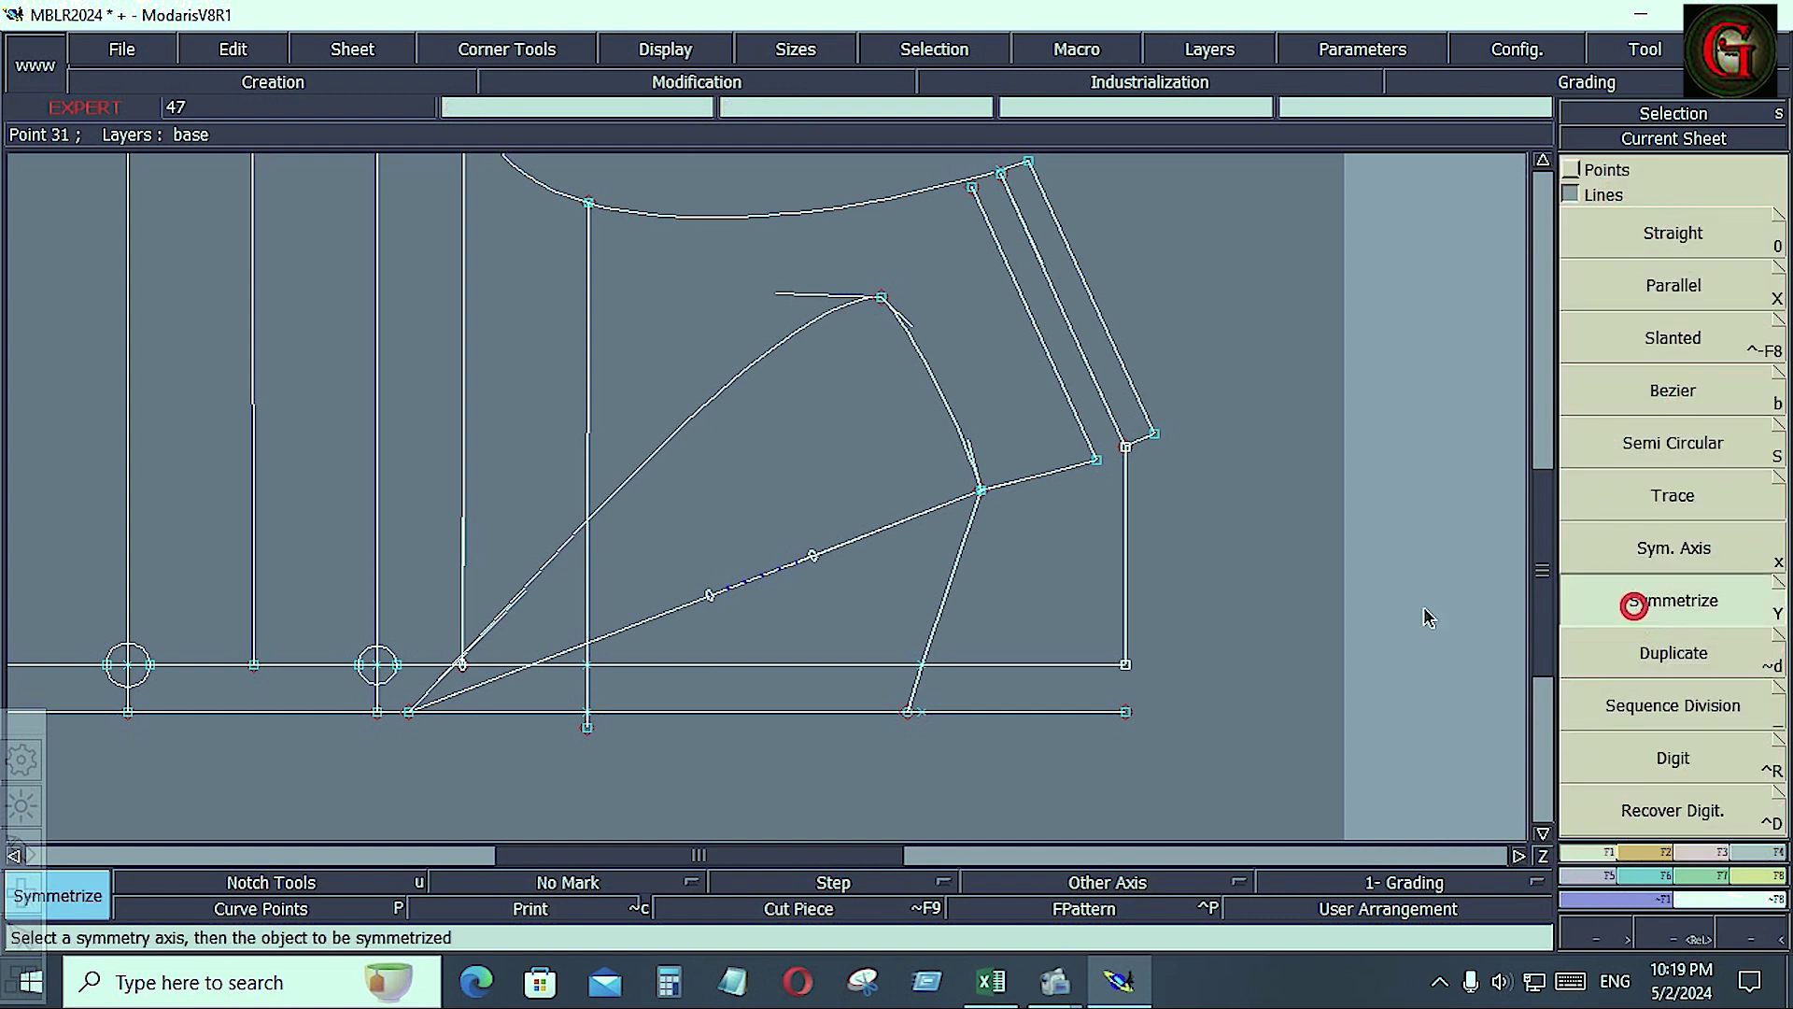
left_click(735, 385)
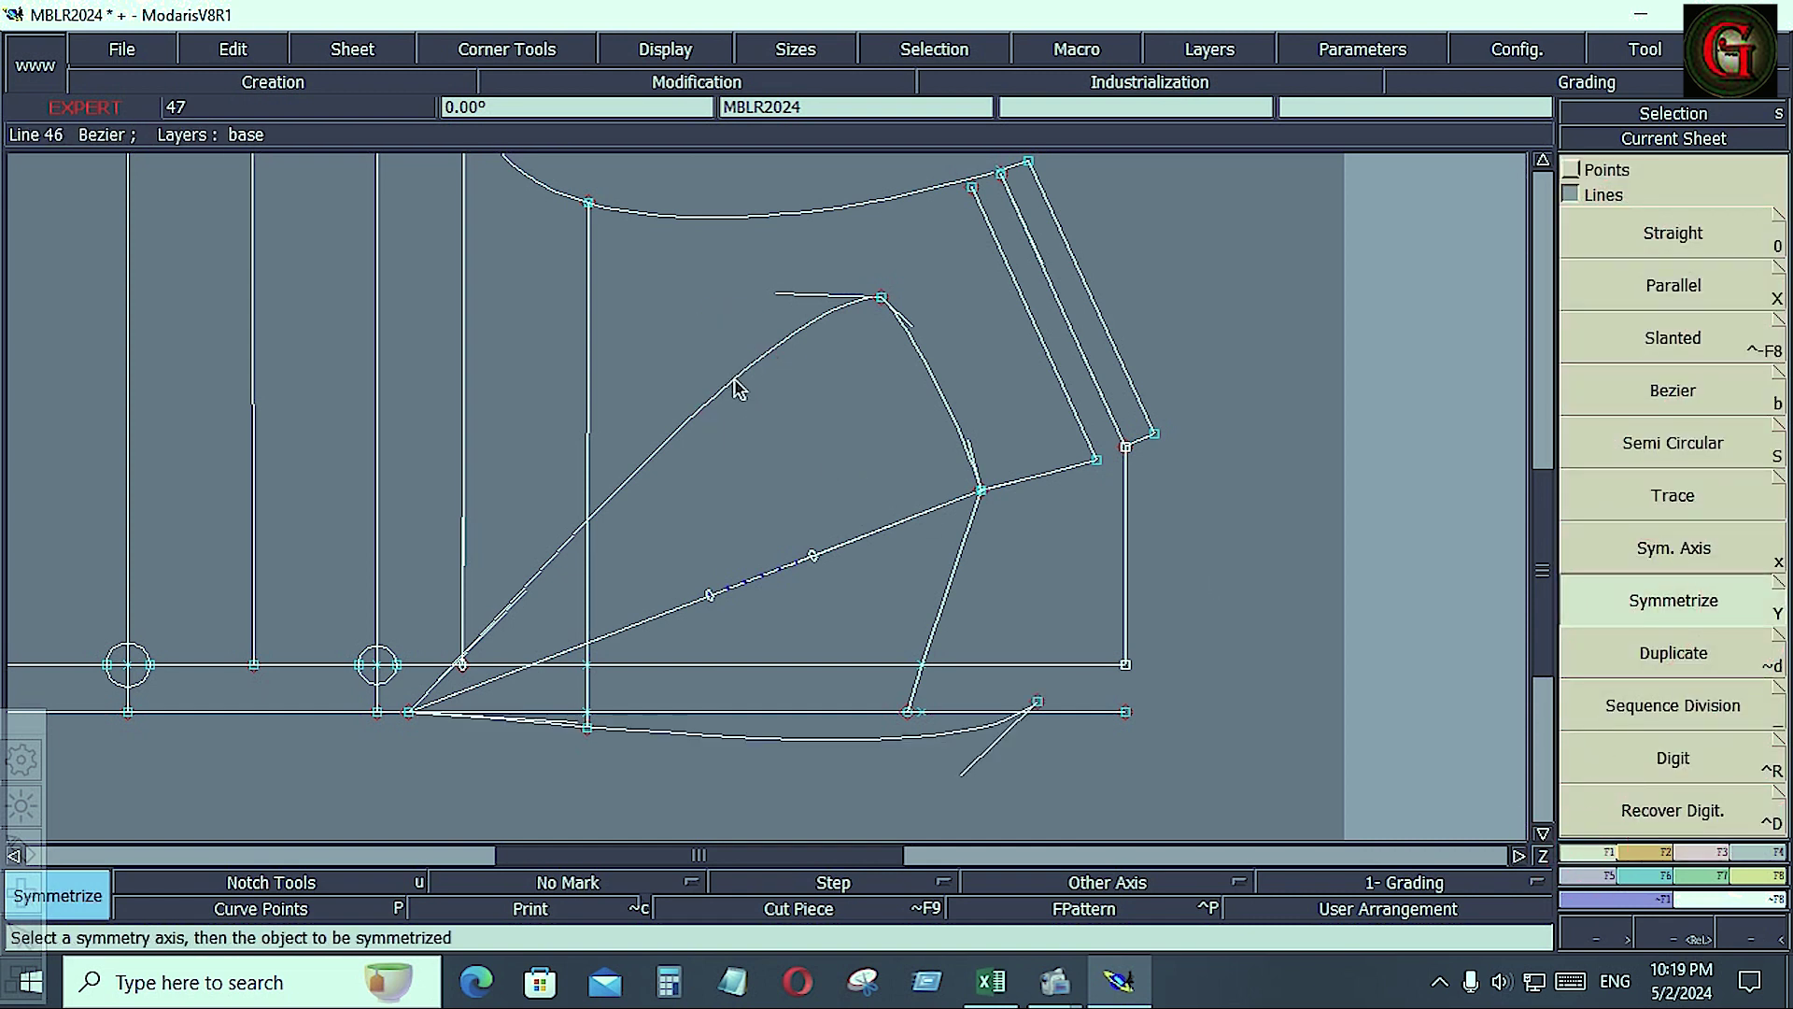
left_click(939, 402)
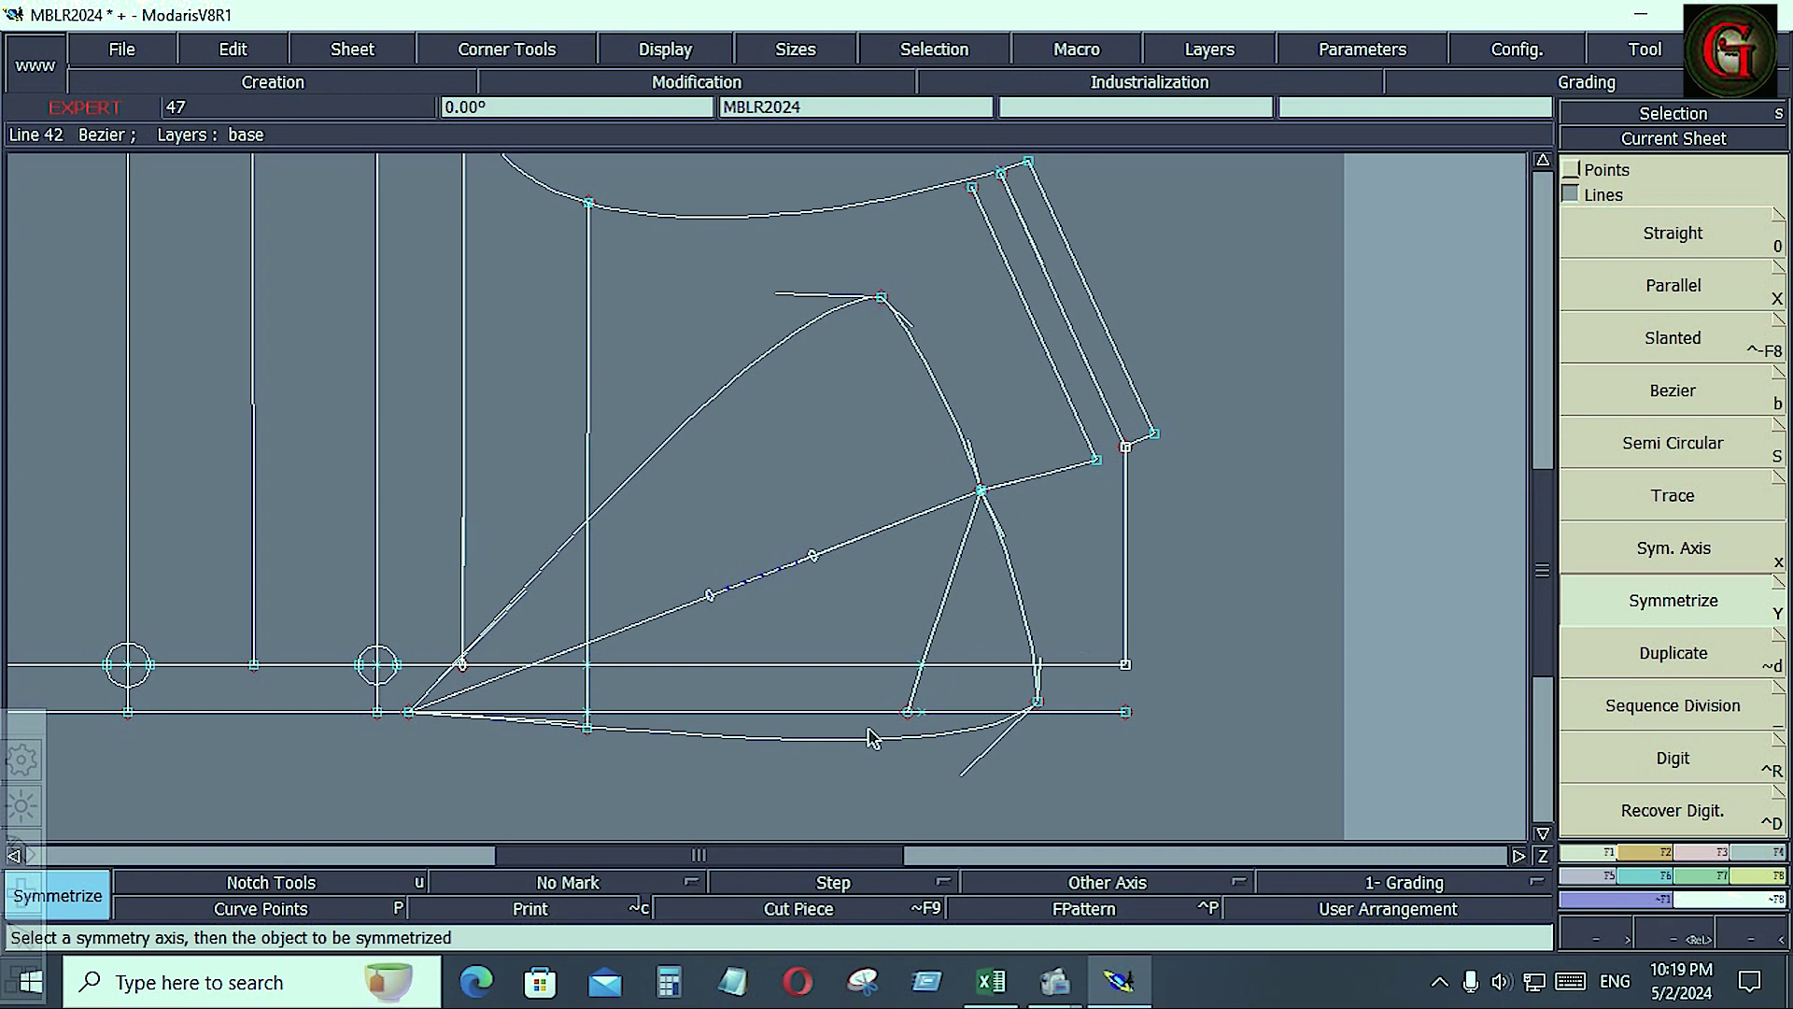
Refine the upper lapel curve with Reshape and save the model over the existing MBLR2024.mdl file
key("r")
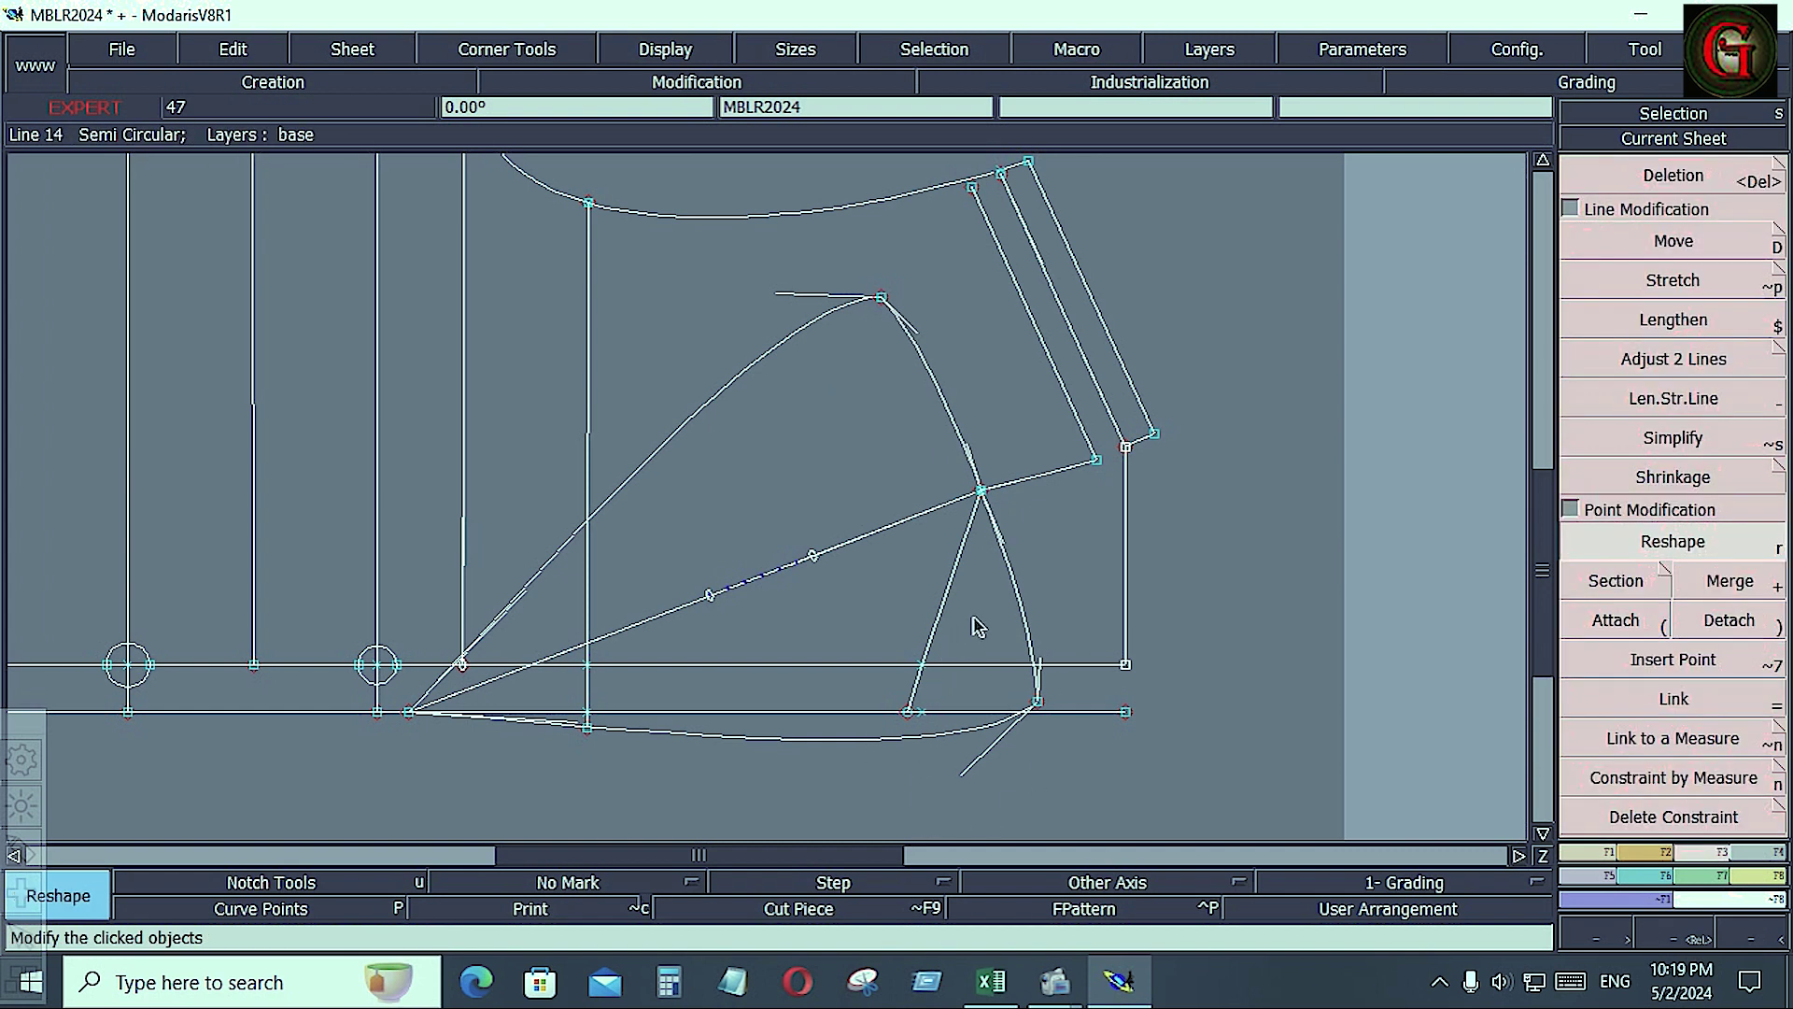
left_click(132, 48)
left_click(119, 167)
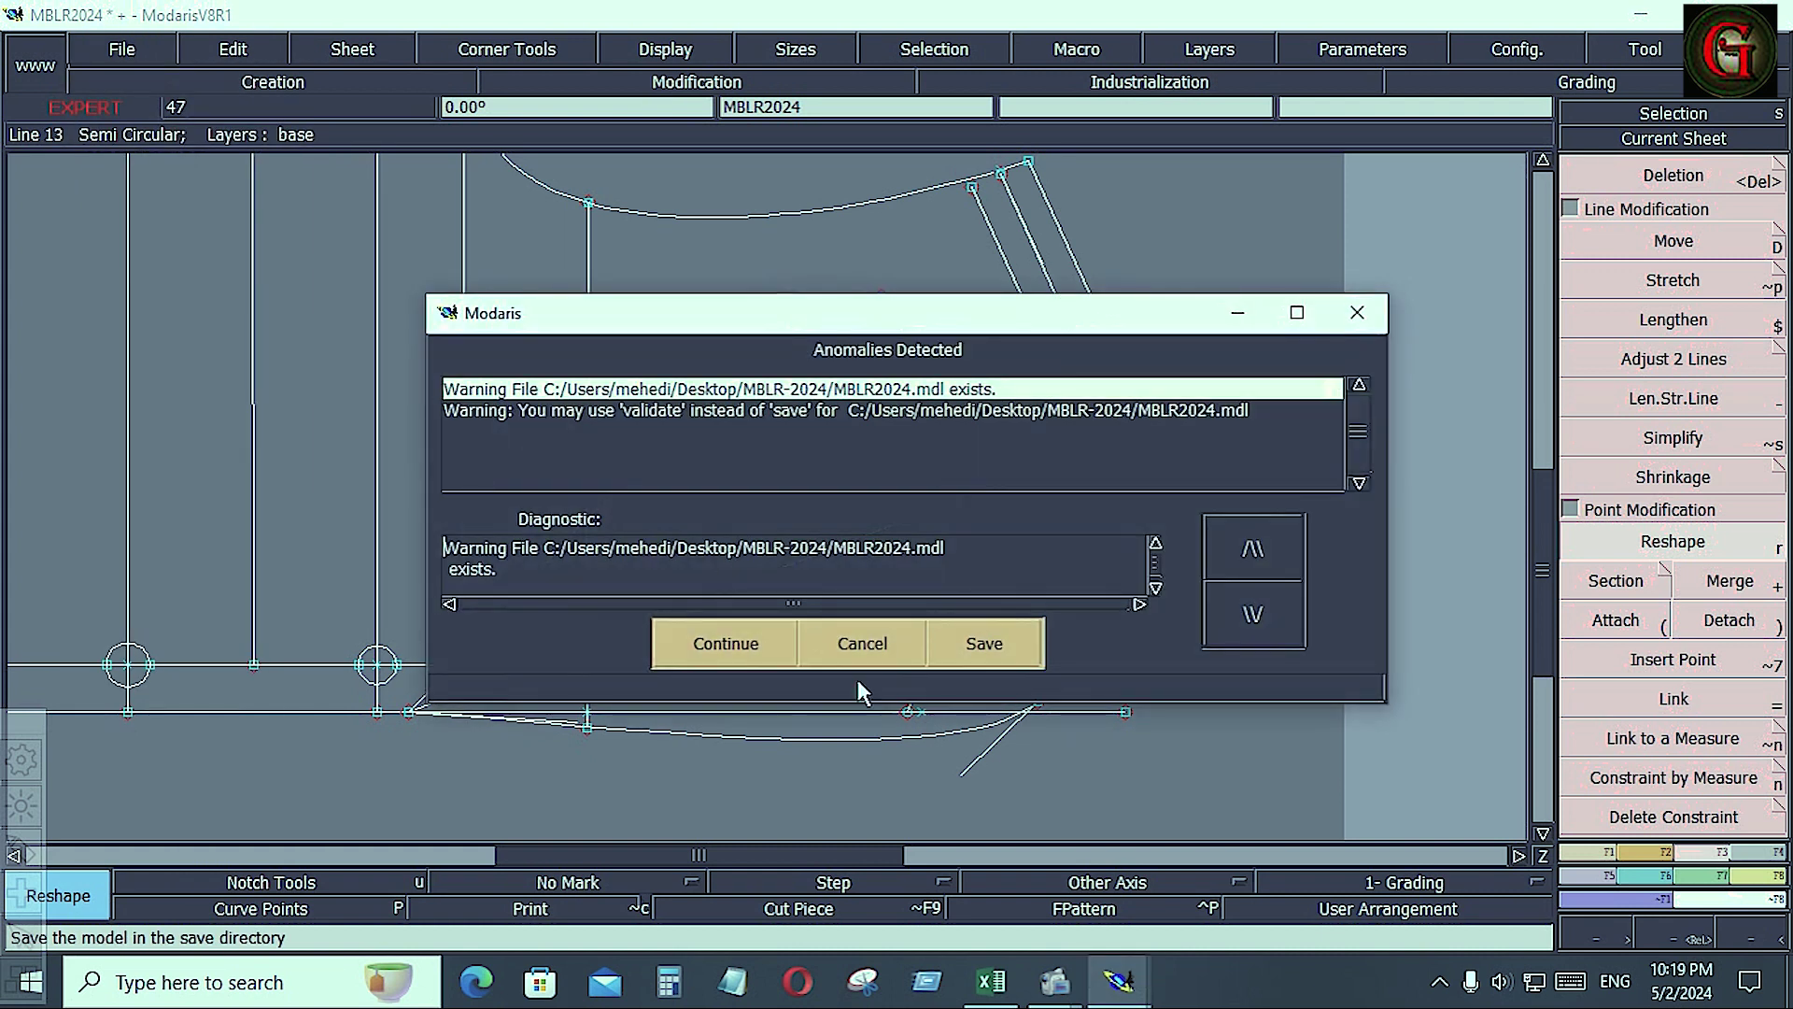
left_click(738, 650)
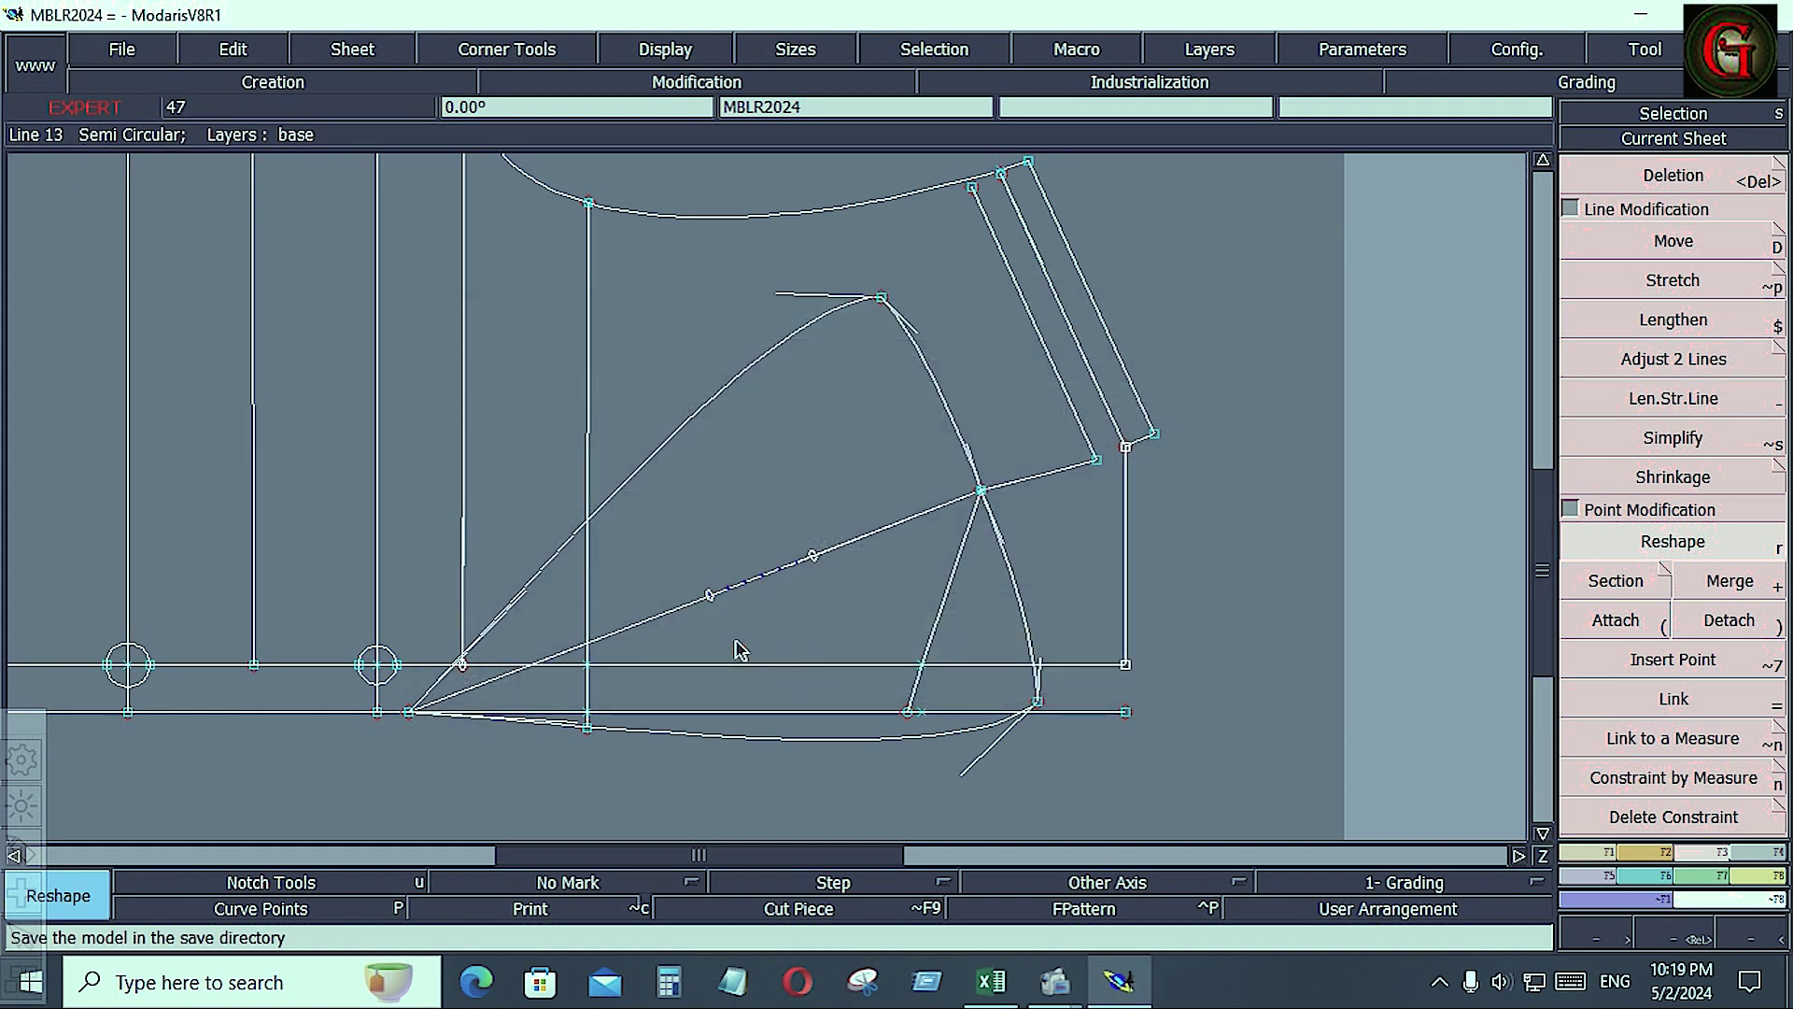
Delete the overlap-side lapel curve and upper lapel curve, plus the straight line from the neckline corner to the overlap edge
key("Home")
key("Return")
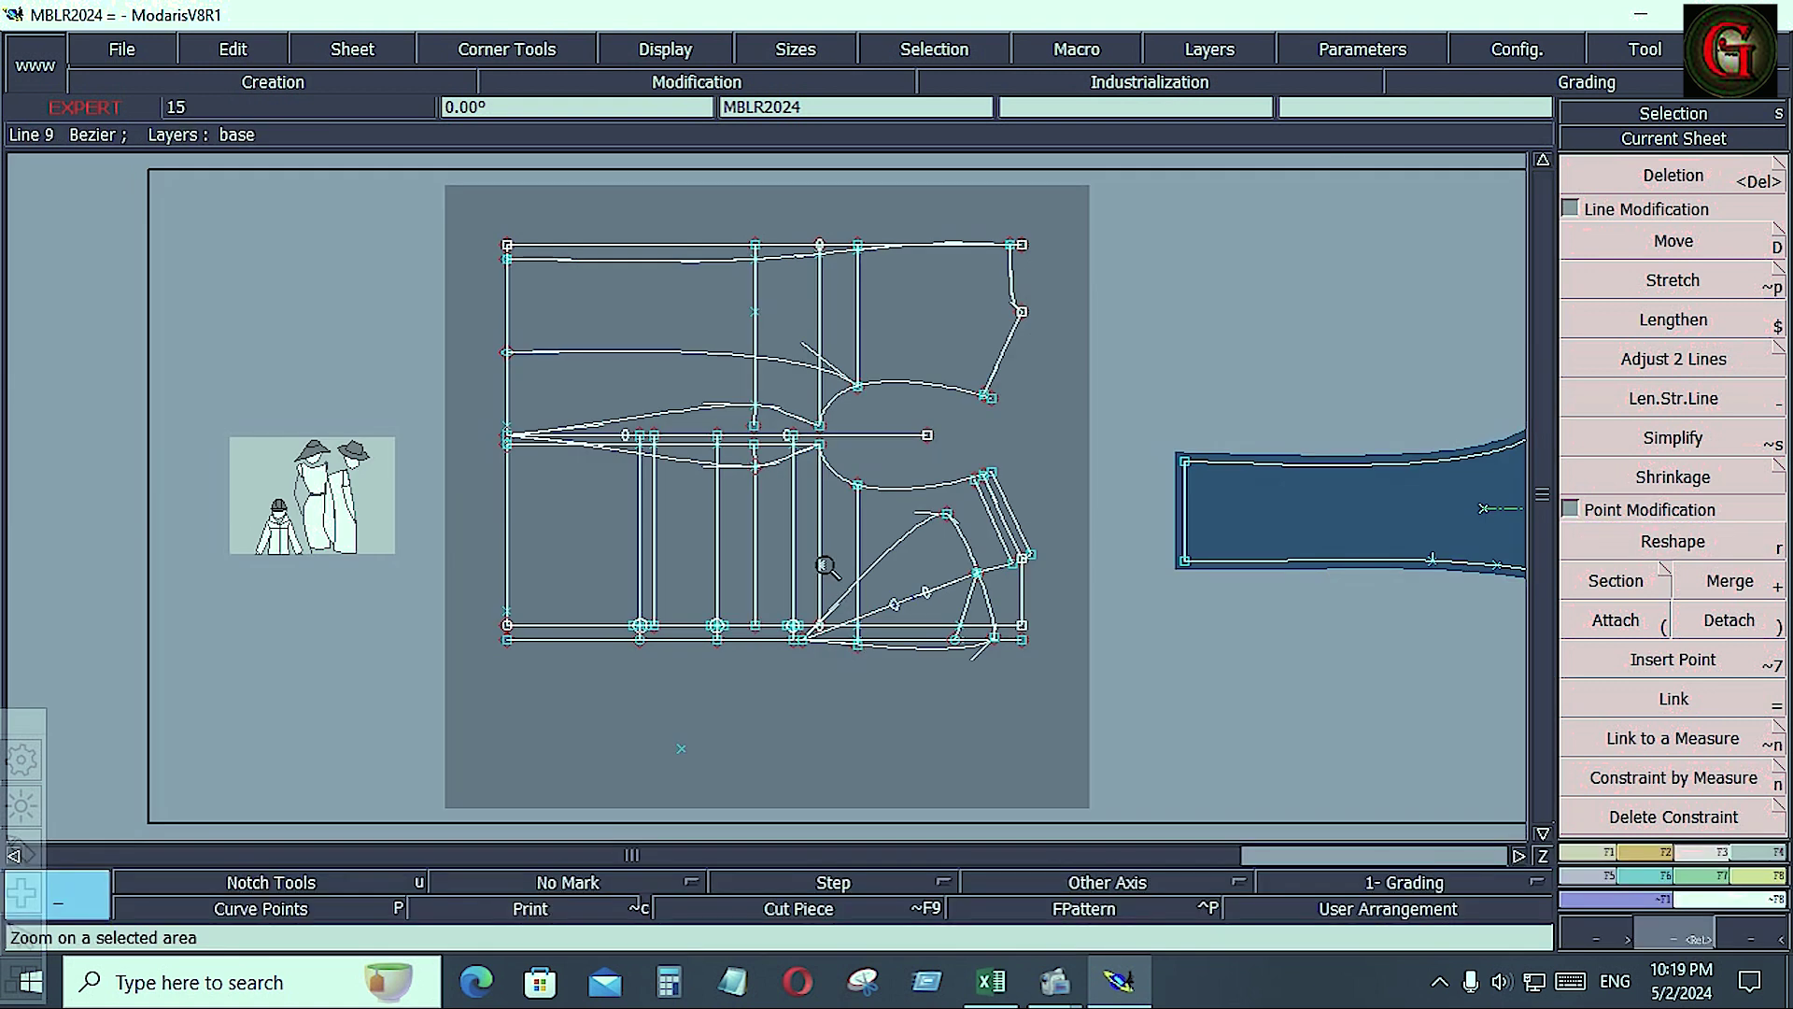
left_click(932, 616)
key("Delete")
left_click(923, 493)
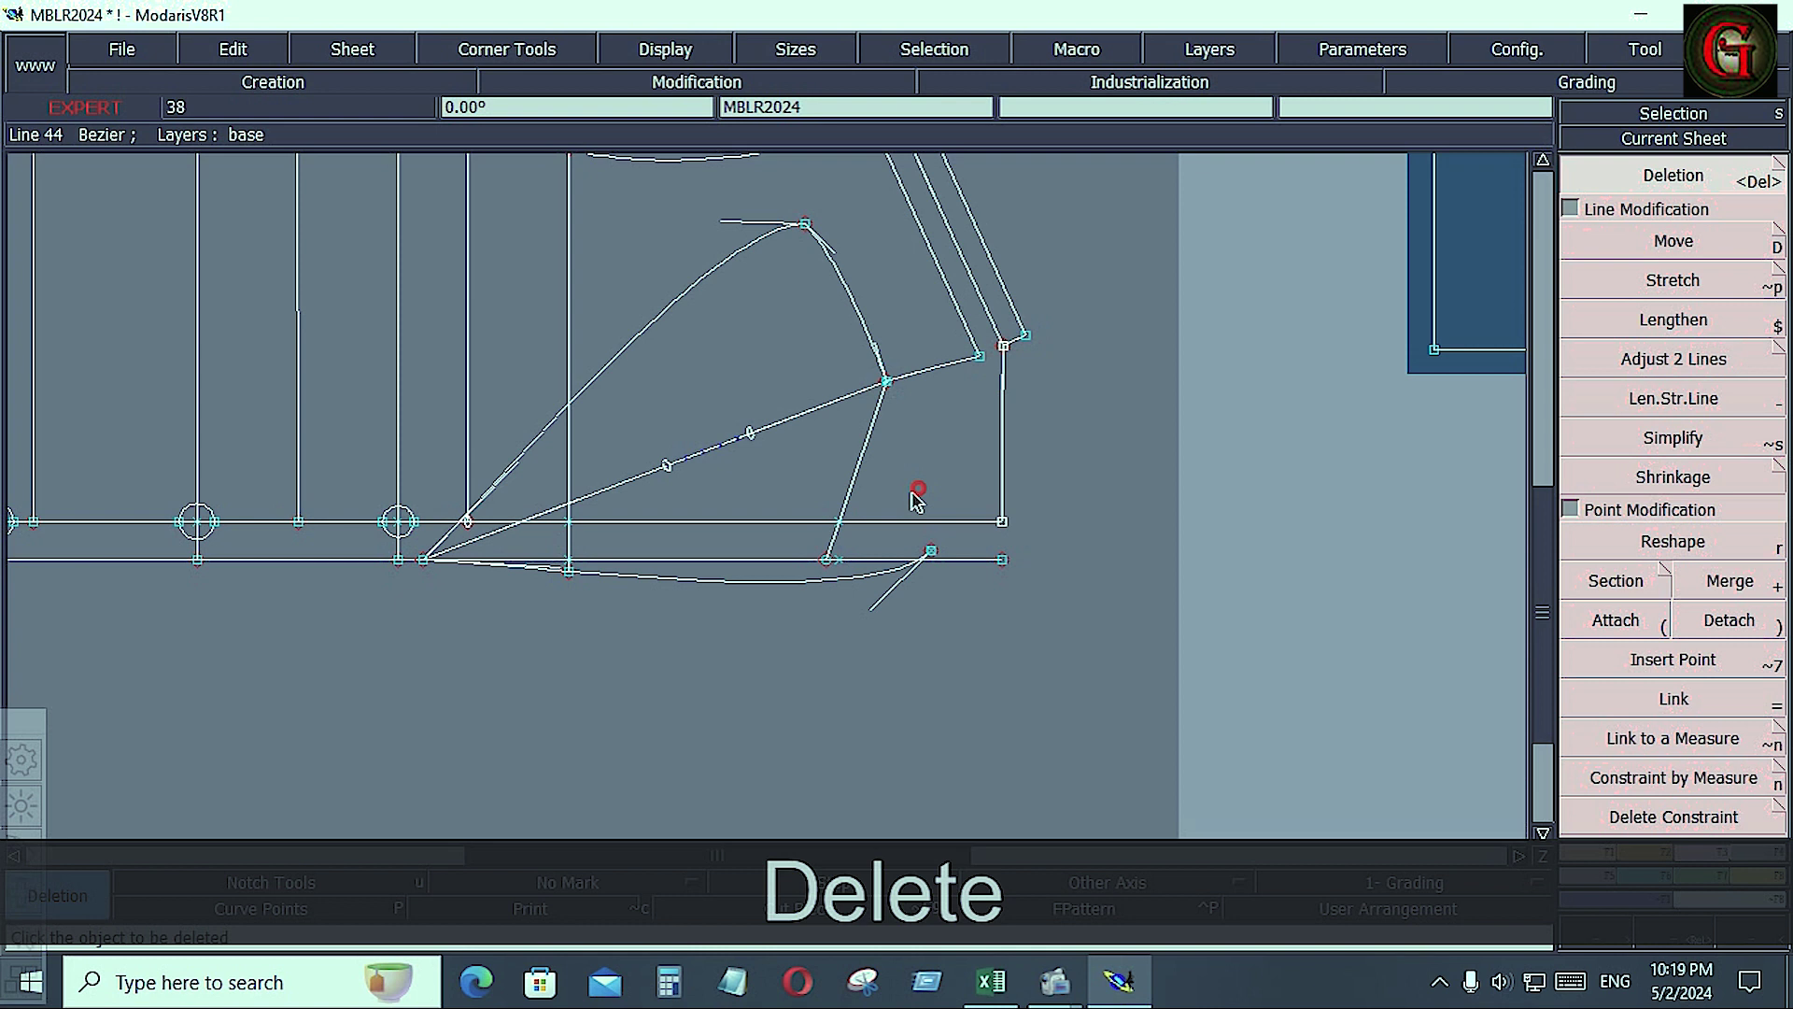
left_click(761, 586)
left_click(852, 480)
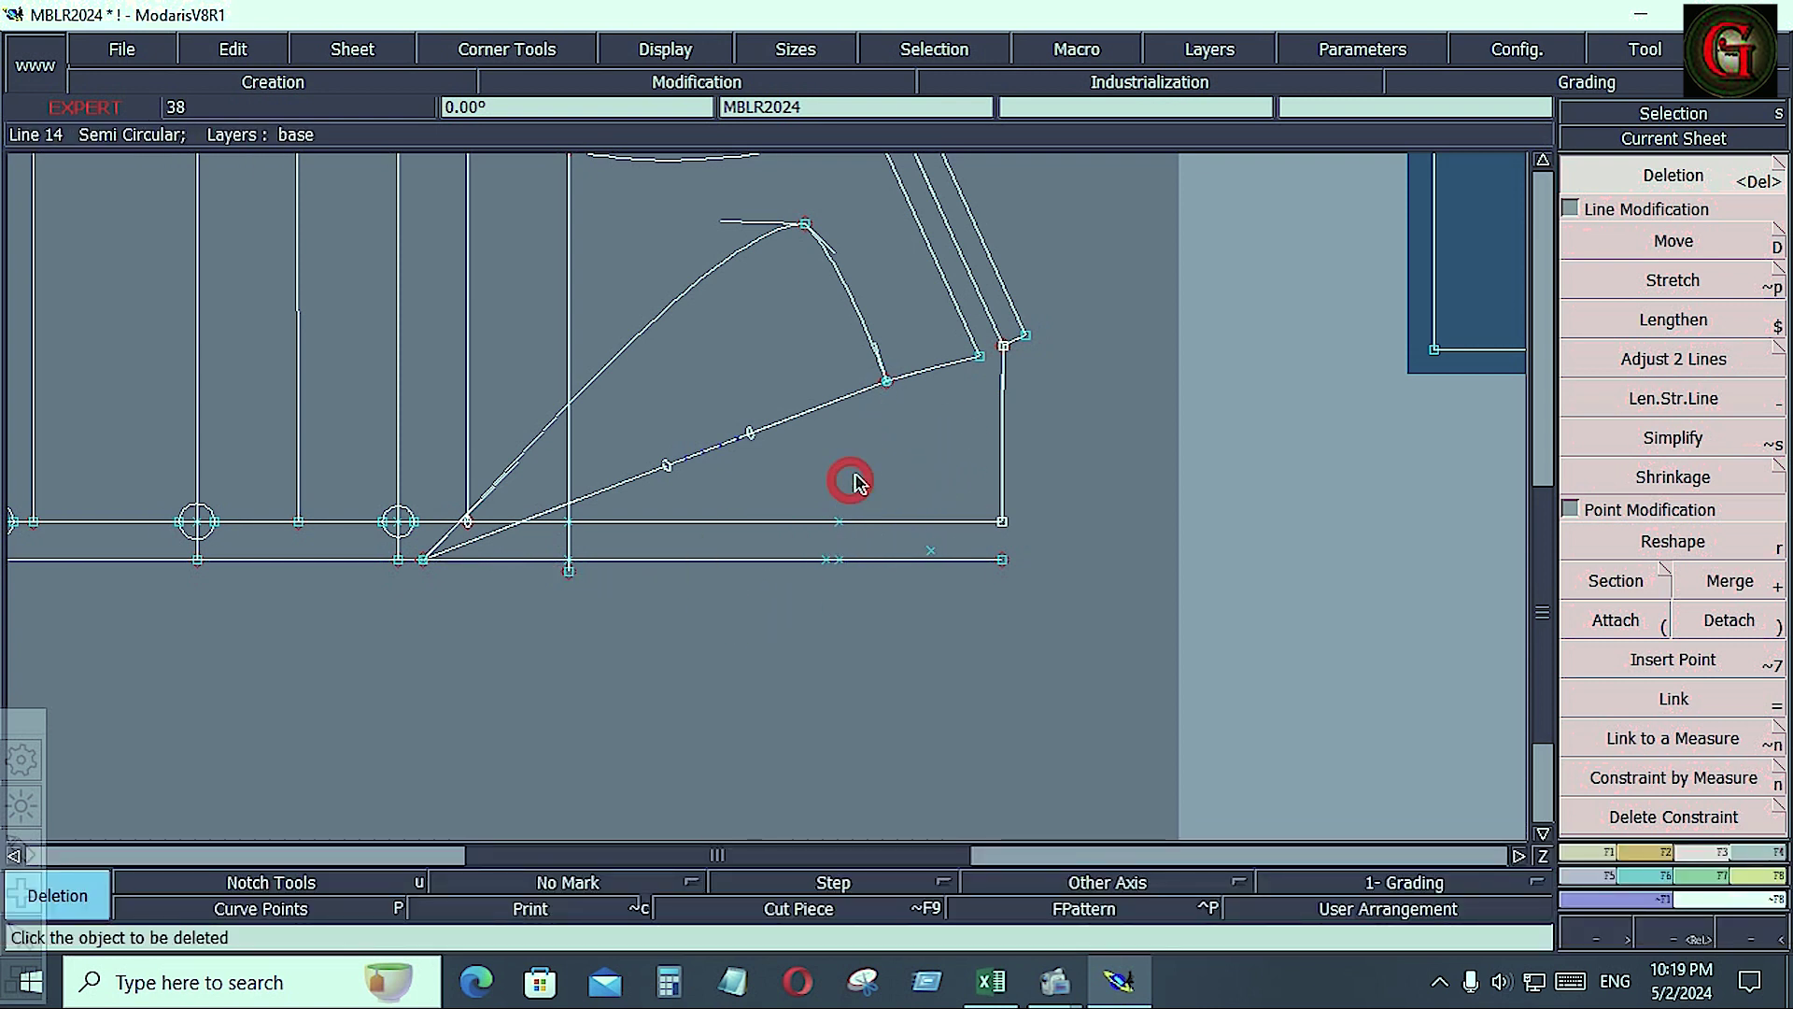
Compare with the jacket picture in Excel, return to Modaris and undo the recent reshapes and the deletion of the neckline-corner line
left_click(991, 981)
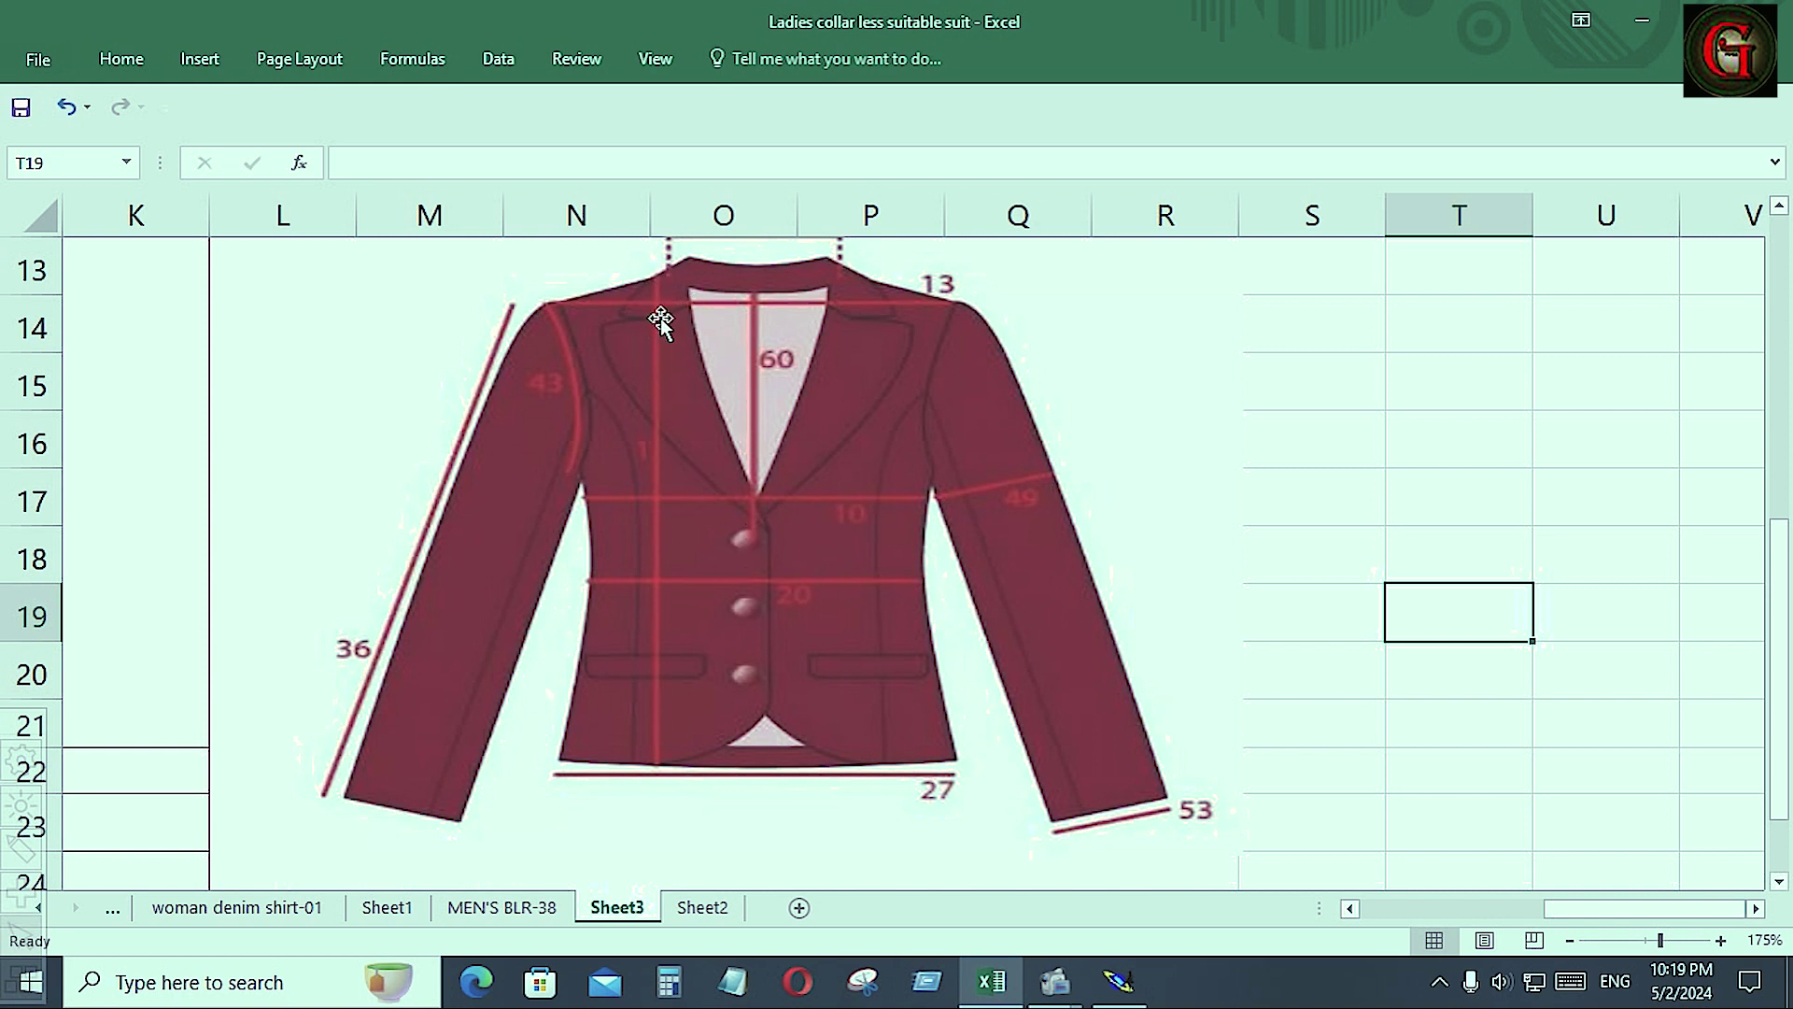
left_click(1121, 979)
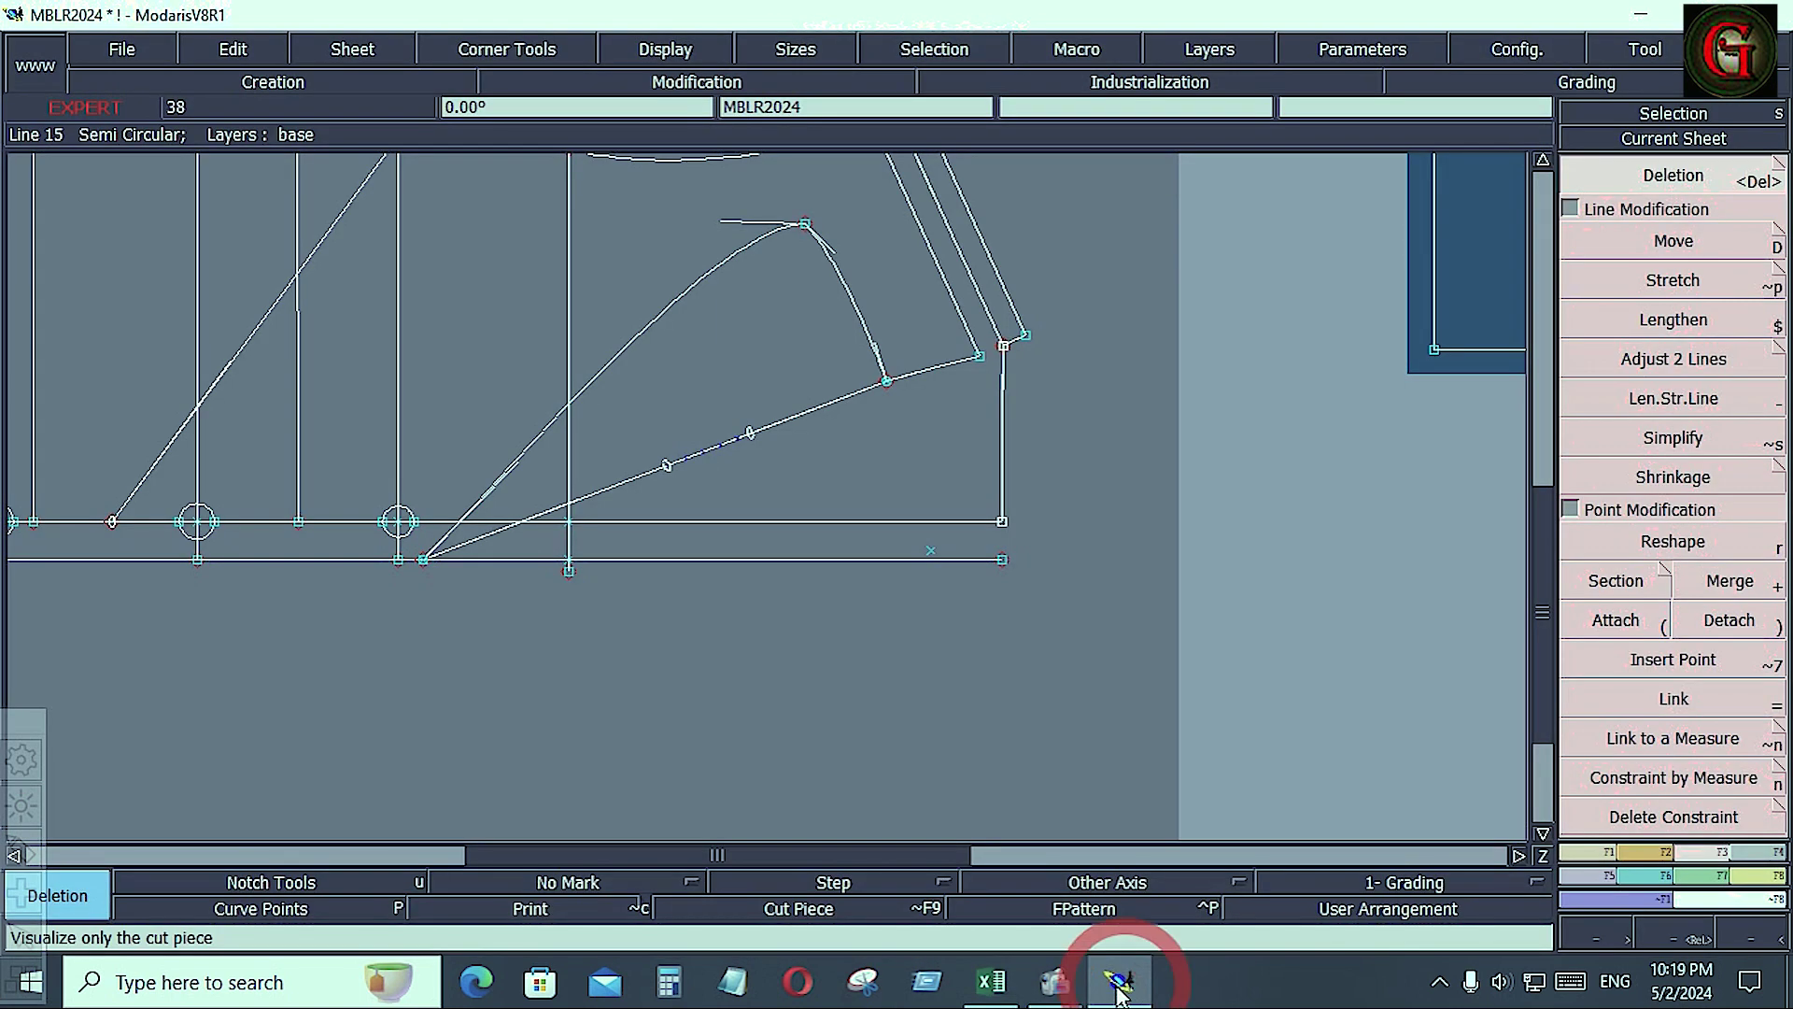
key("ctrl+z")
key("ctrl+z")
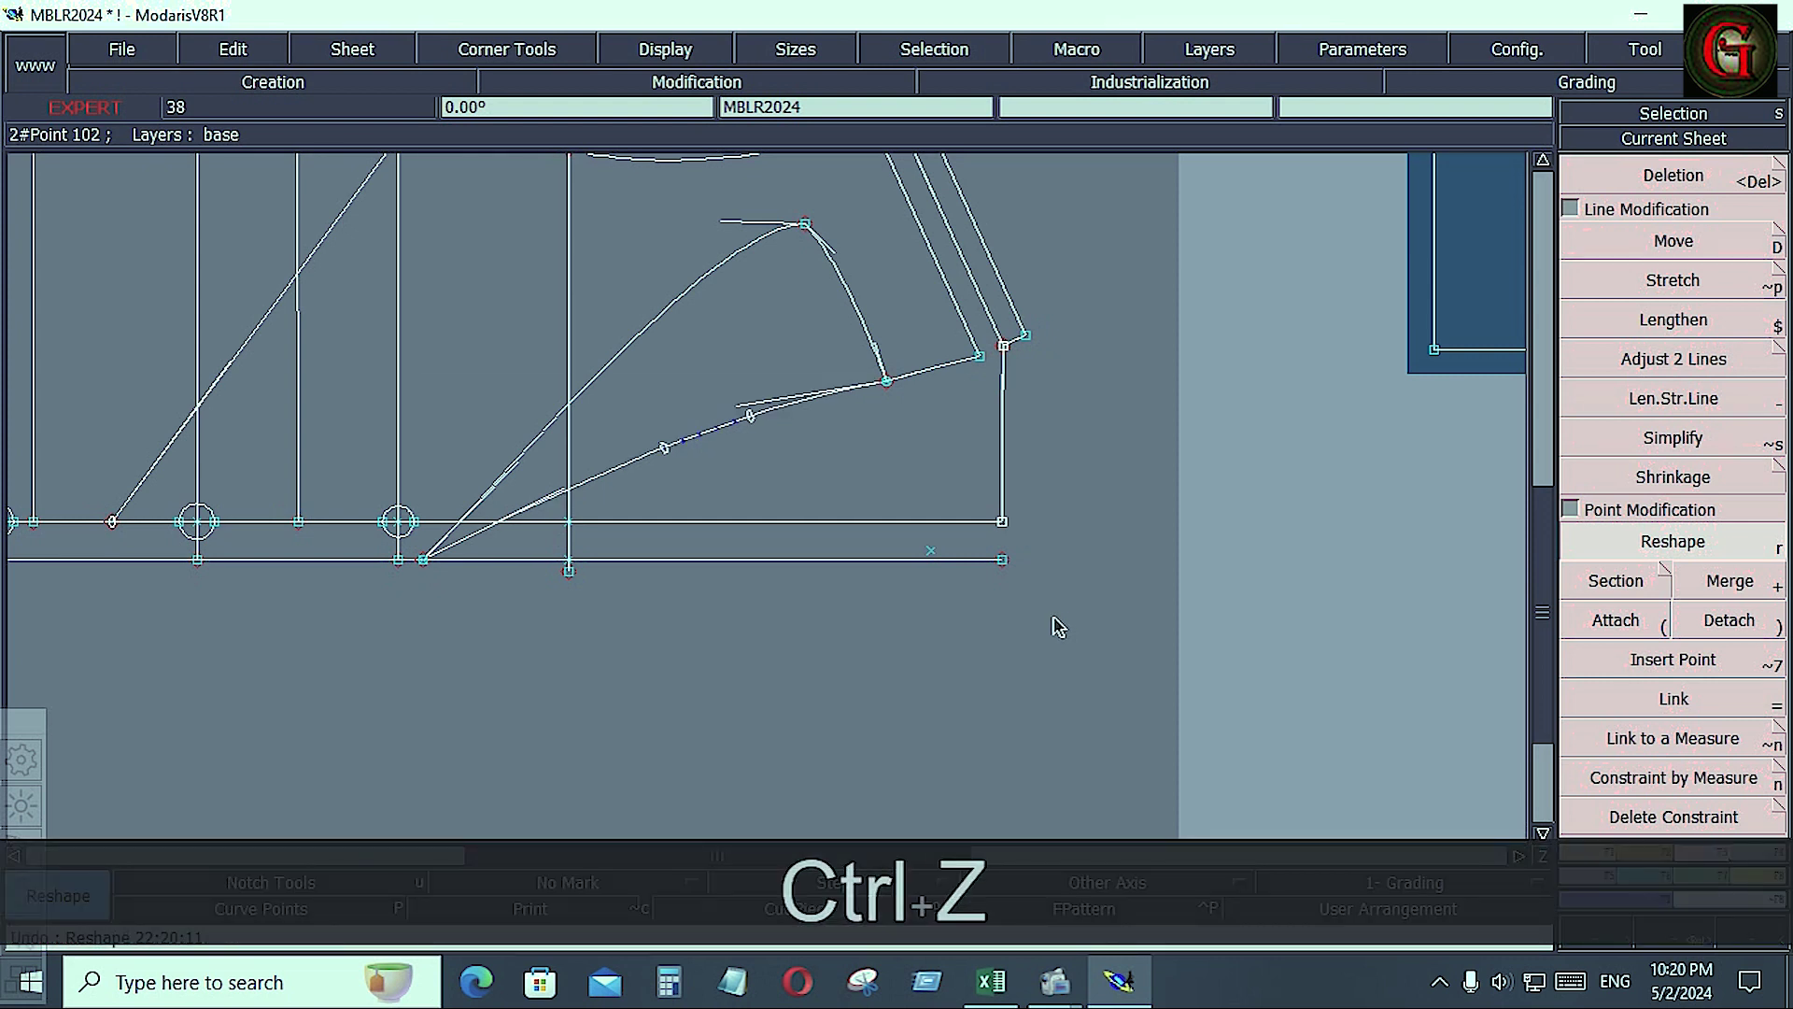
key("ctrl+z")
key("ctrl+z")
key("ctrl+z")
key("ctrl+z")
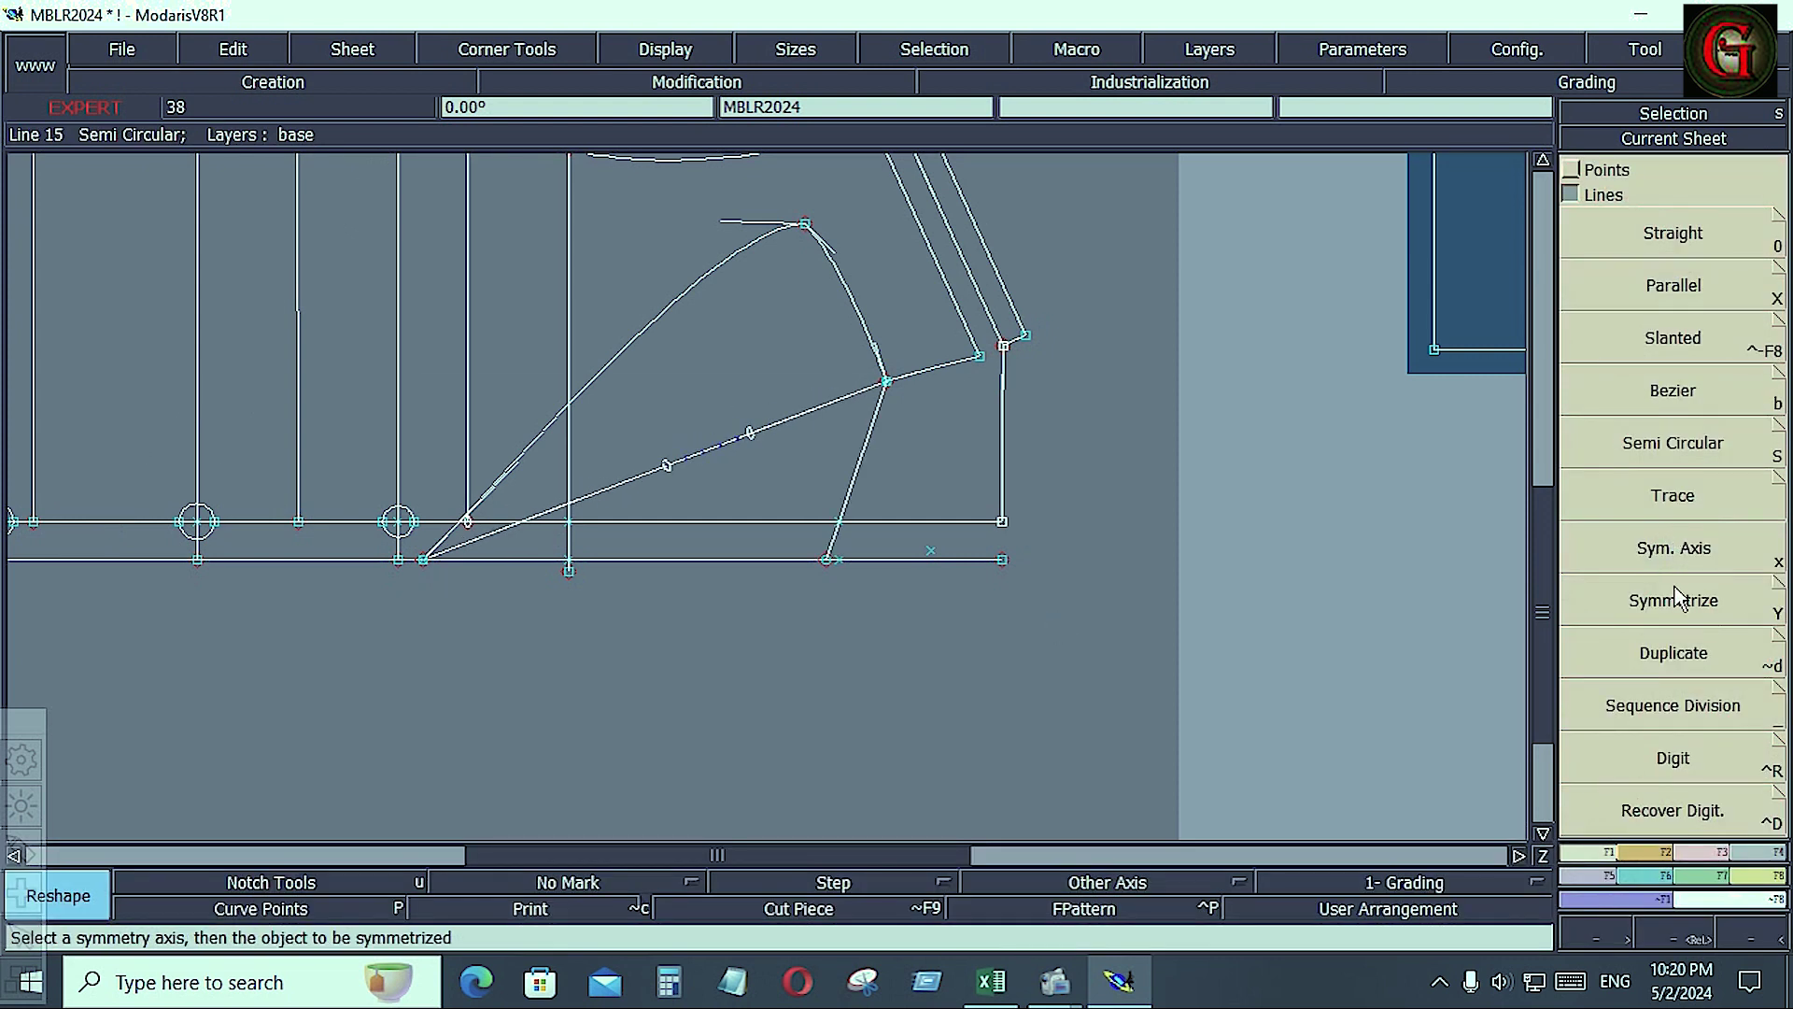
Mirror the folded-side lapel curve and upper lapel curve across the roll line with Symmetrize
left_click(1683, 588)
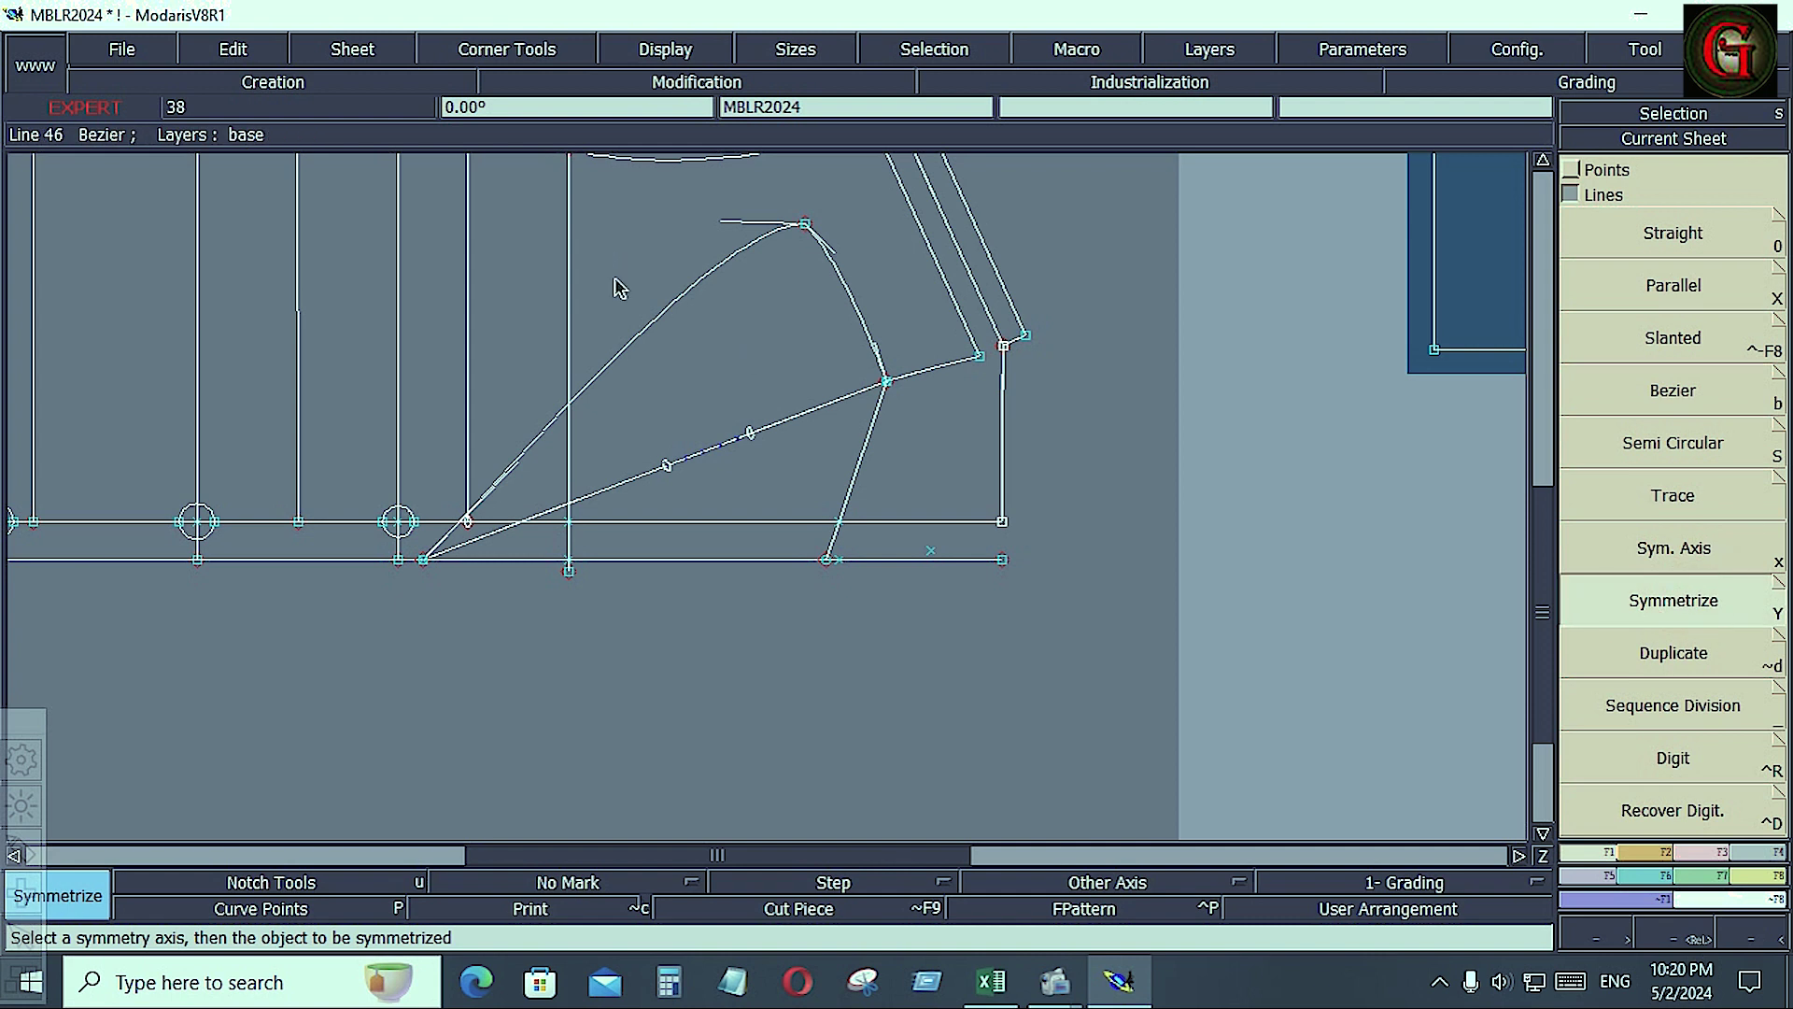
left_click(663, 311)
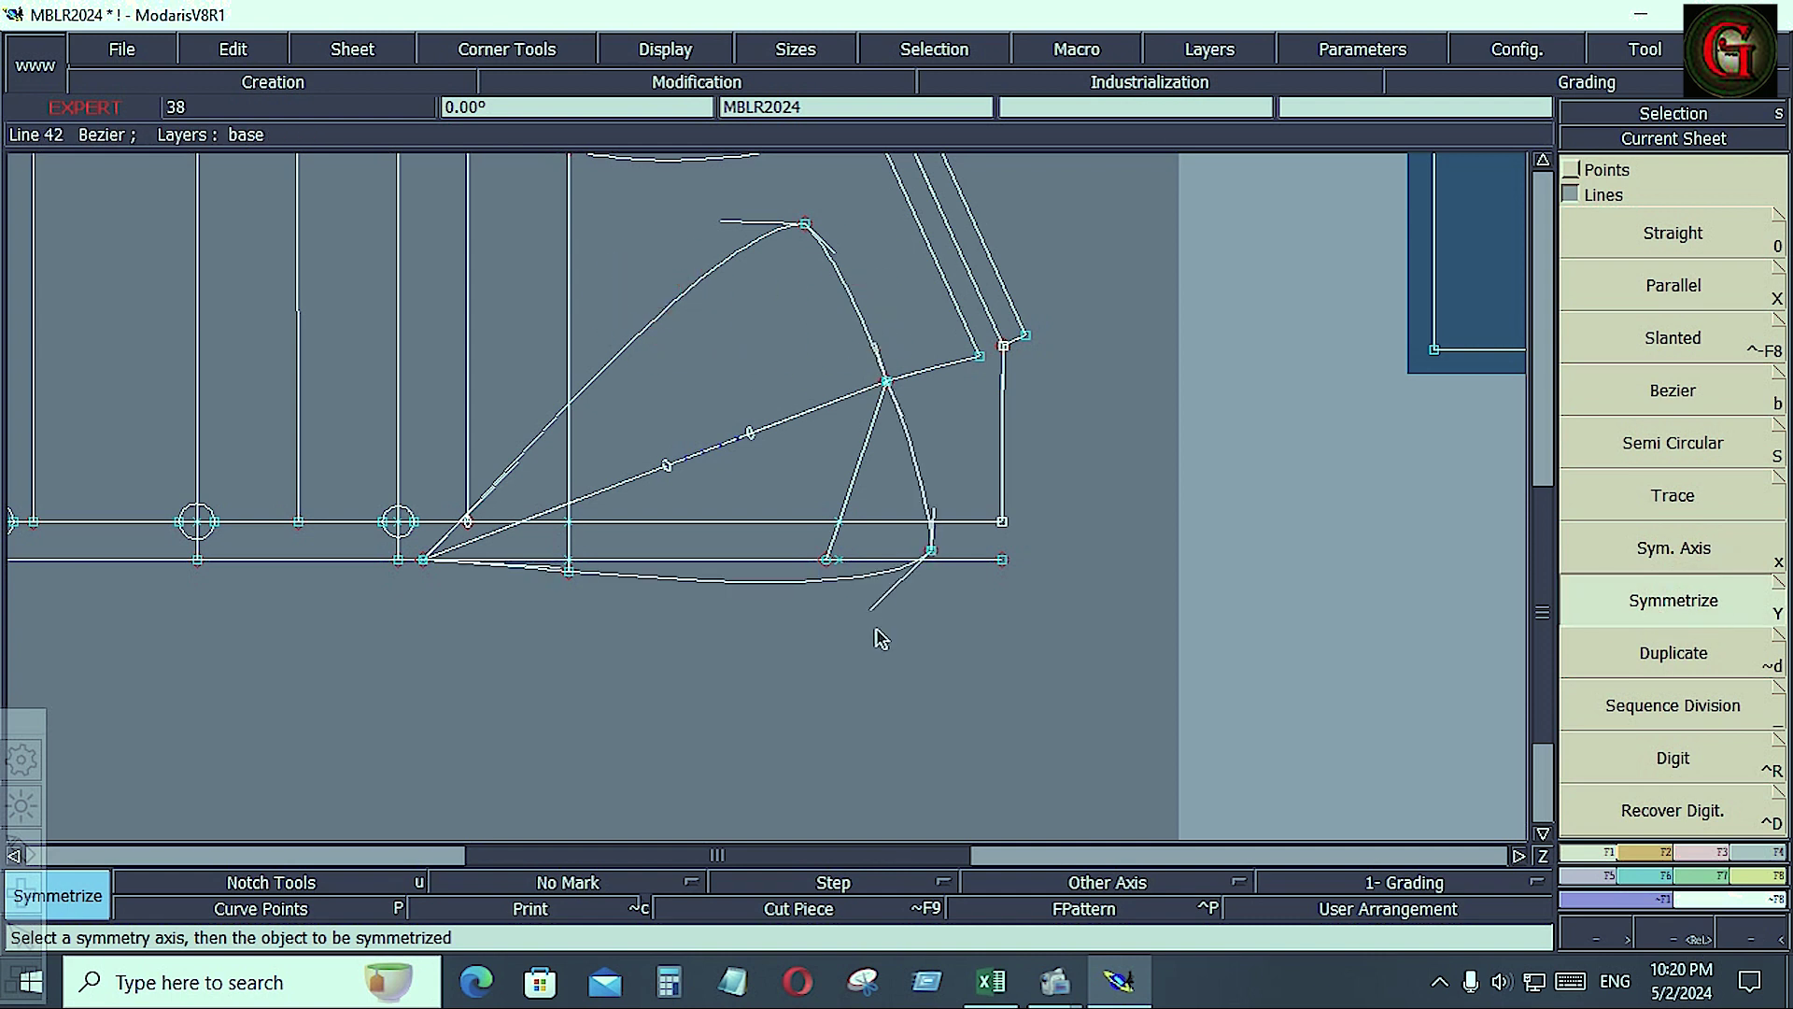
Use Adjust 2 Lines on the overlap edge line and delete its straight section running past the start of the roll line
left_click(696, 81)
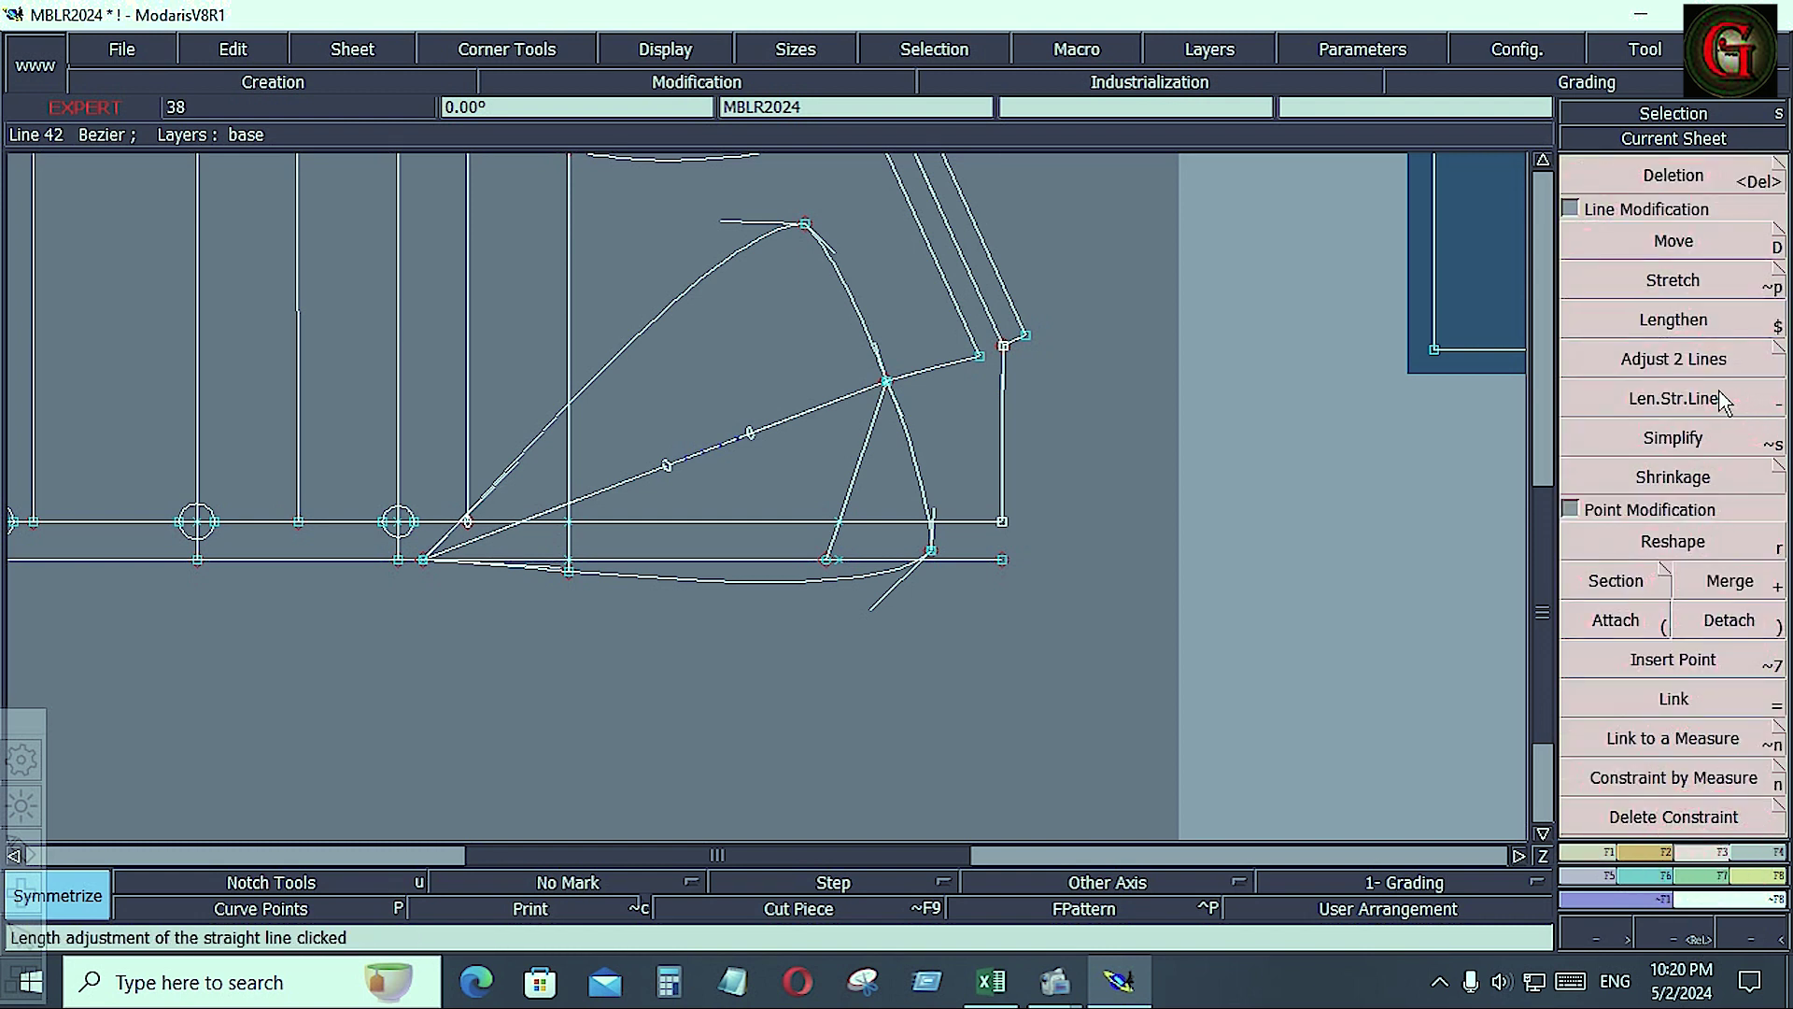
left_click(1696, 362)
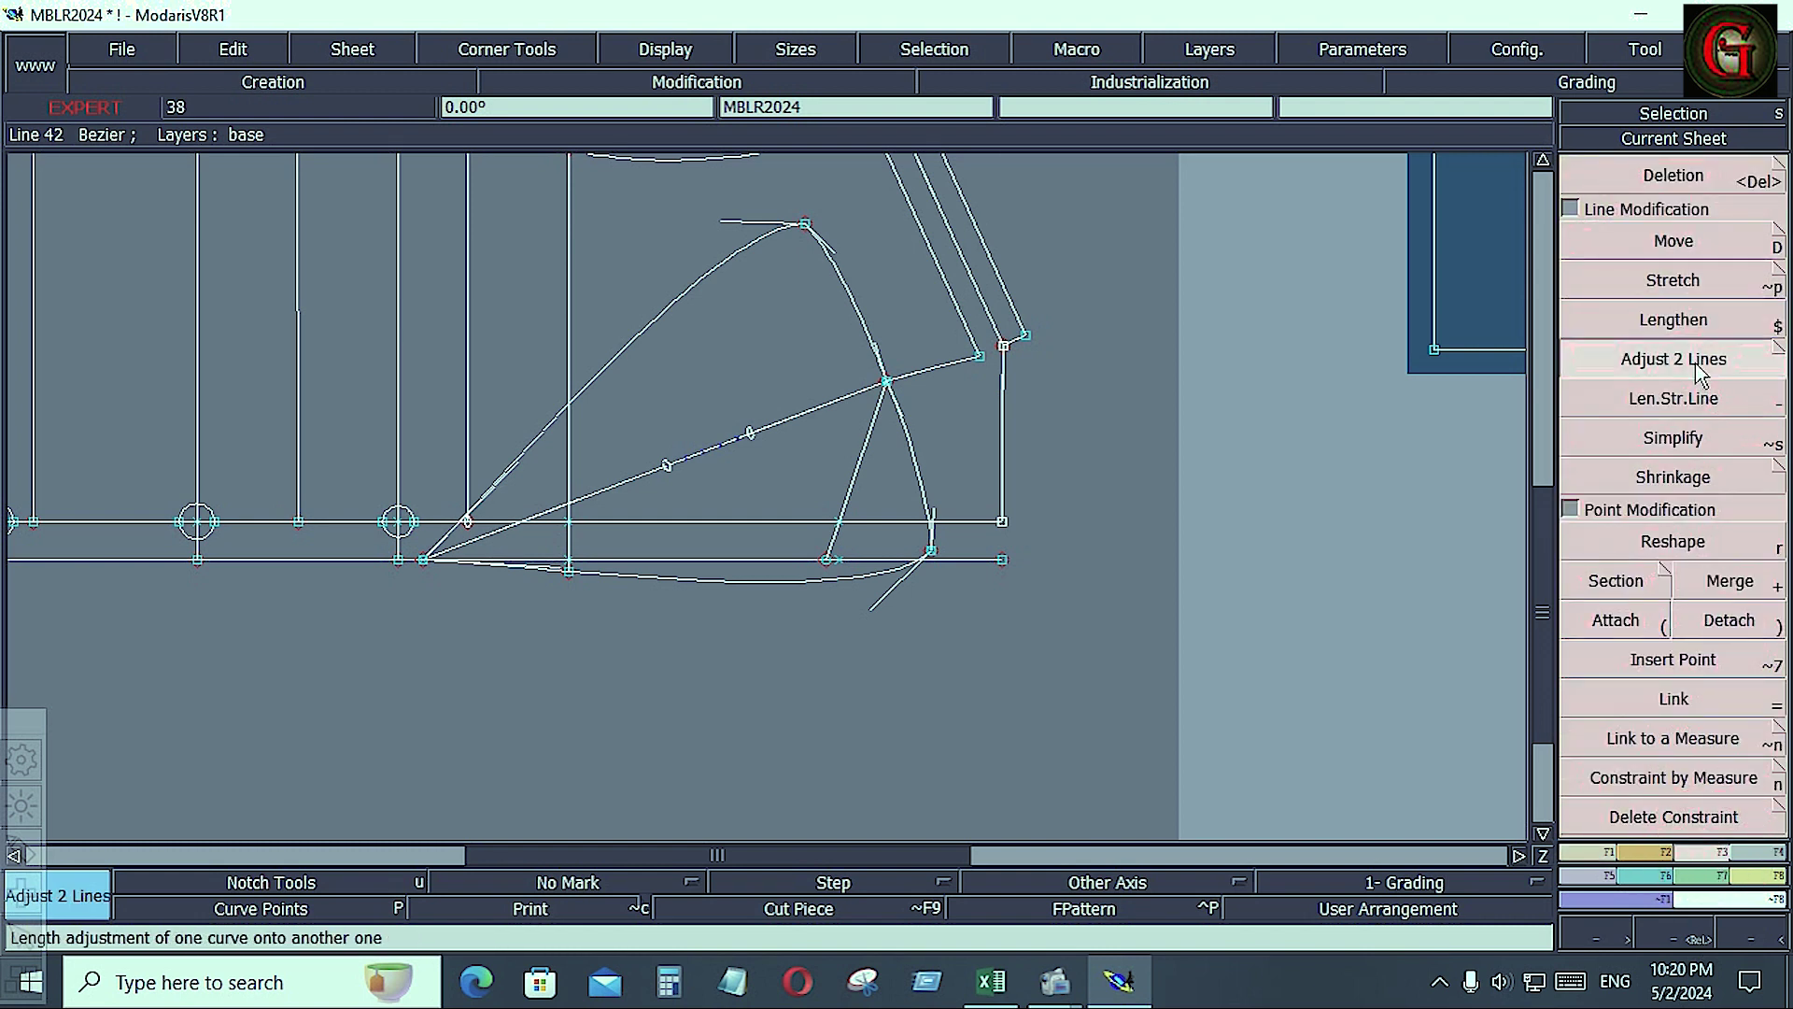
left_click(291, 557)
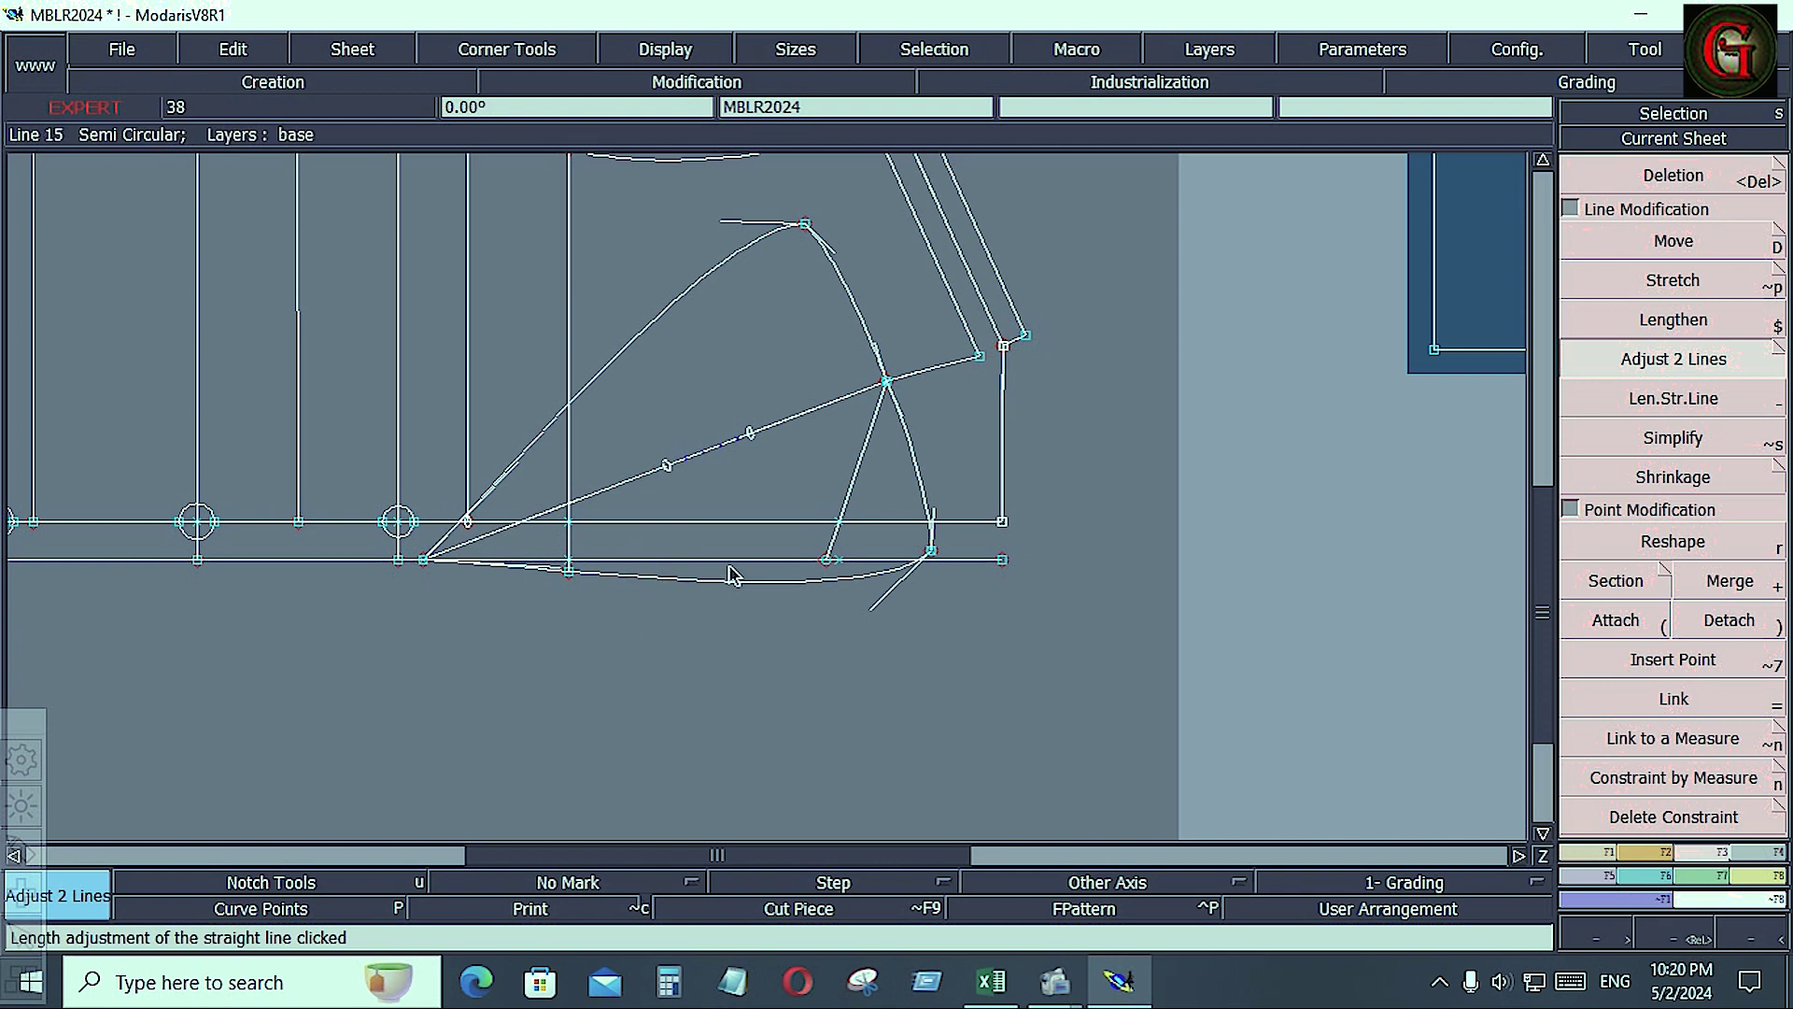
key("Delete")
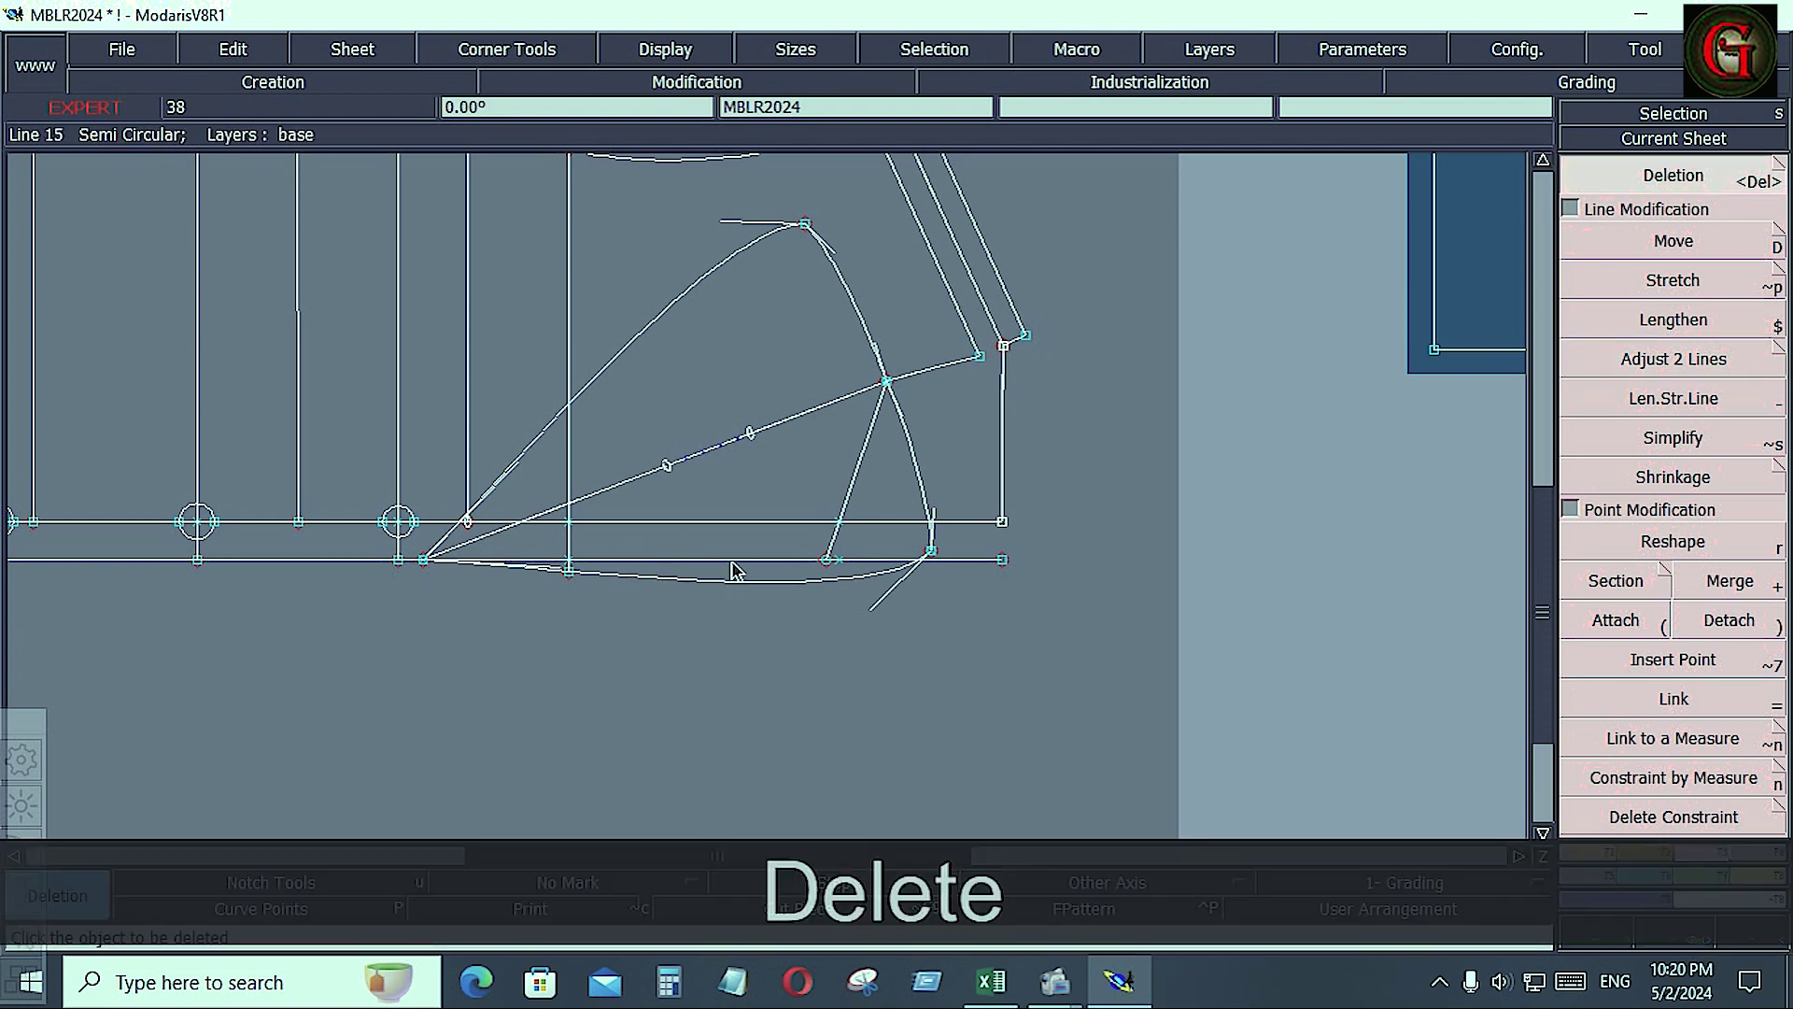
left_click(733, 563)
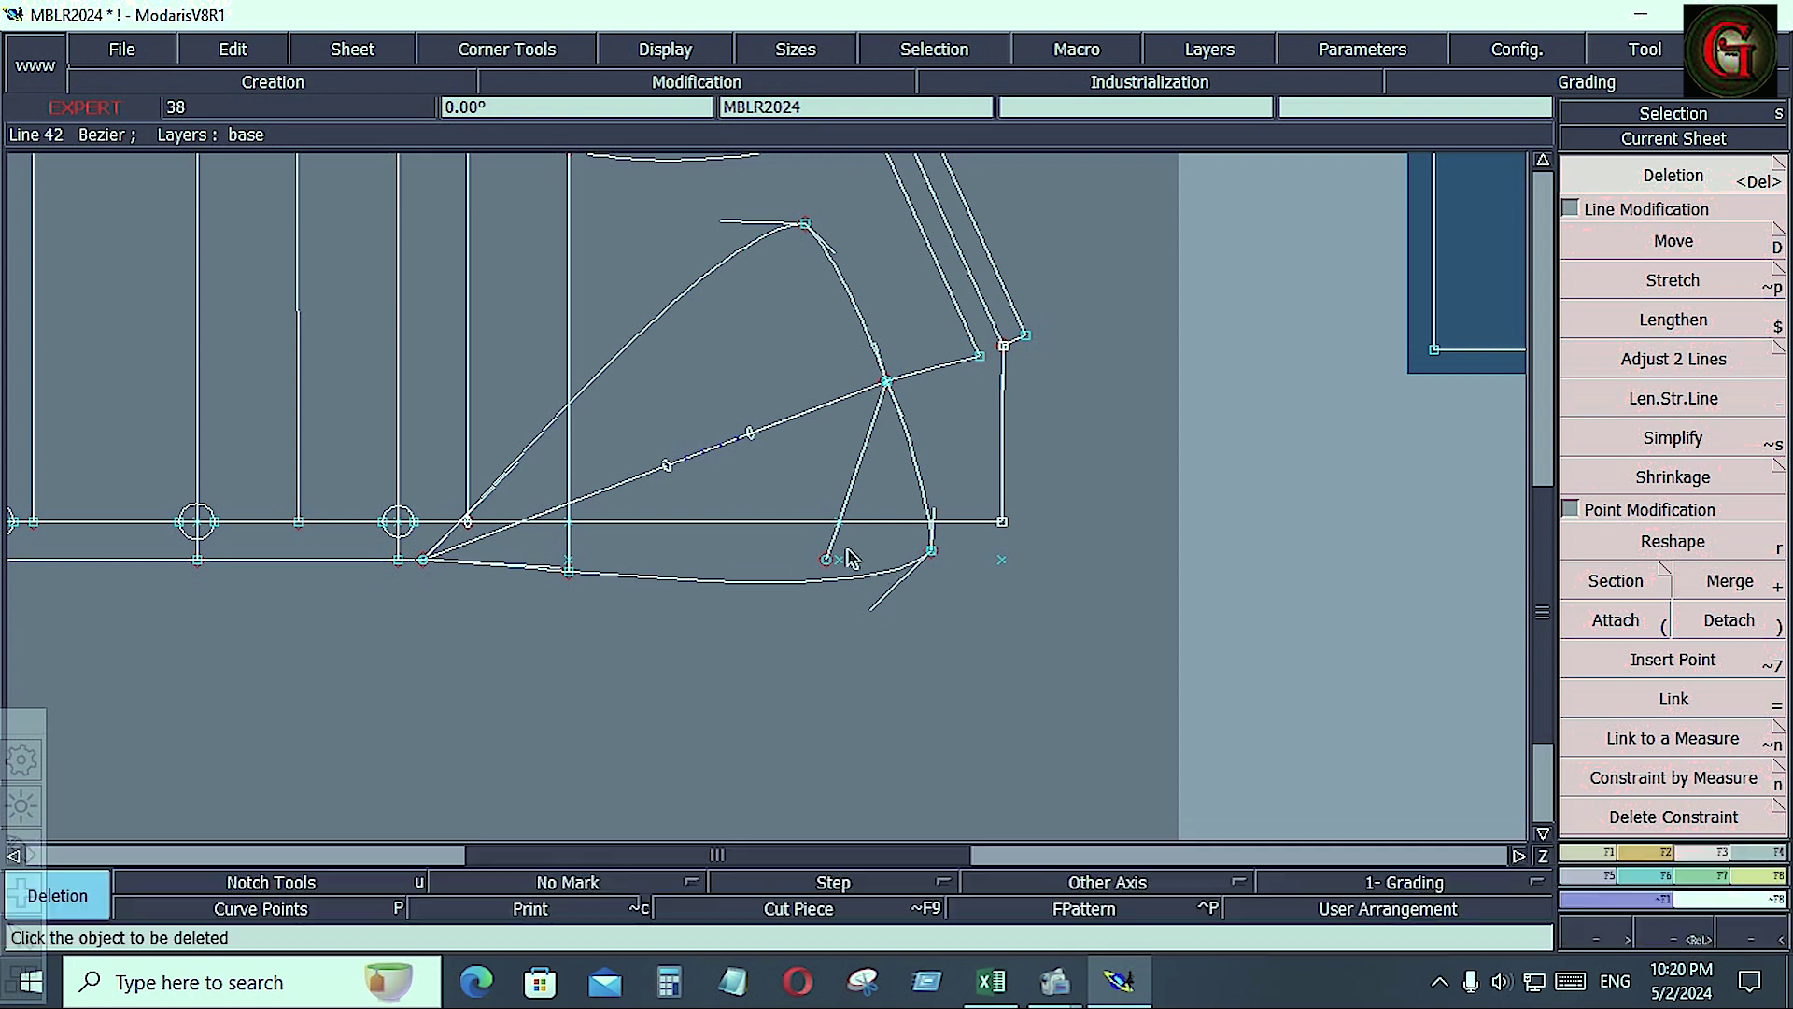
Delete the straight line from the neckline corner to the overlap edge, the leftover end points and the symmetry mark on the roll line
left_click(830, 549)
left_click(840, 556)
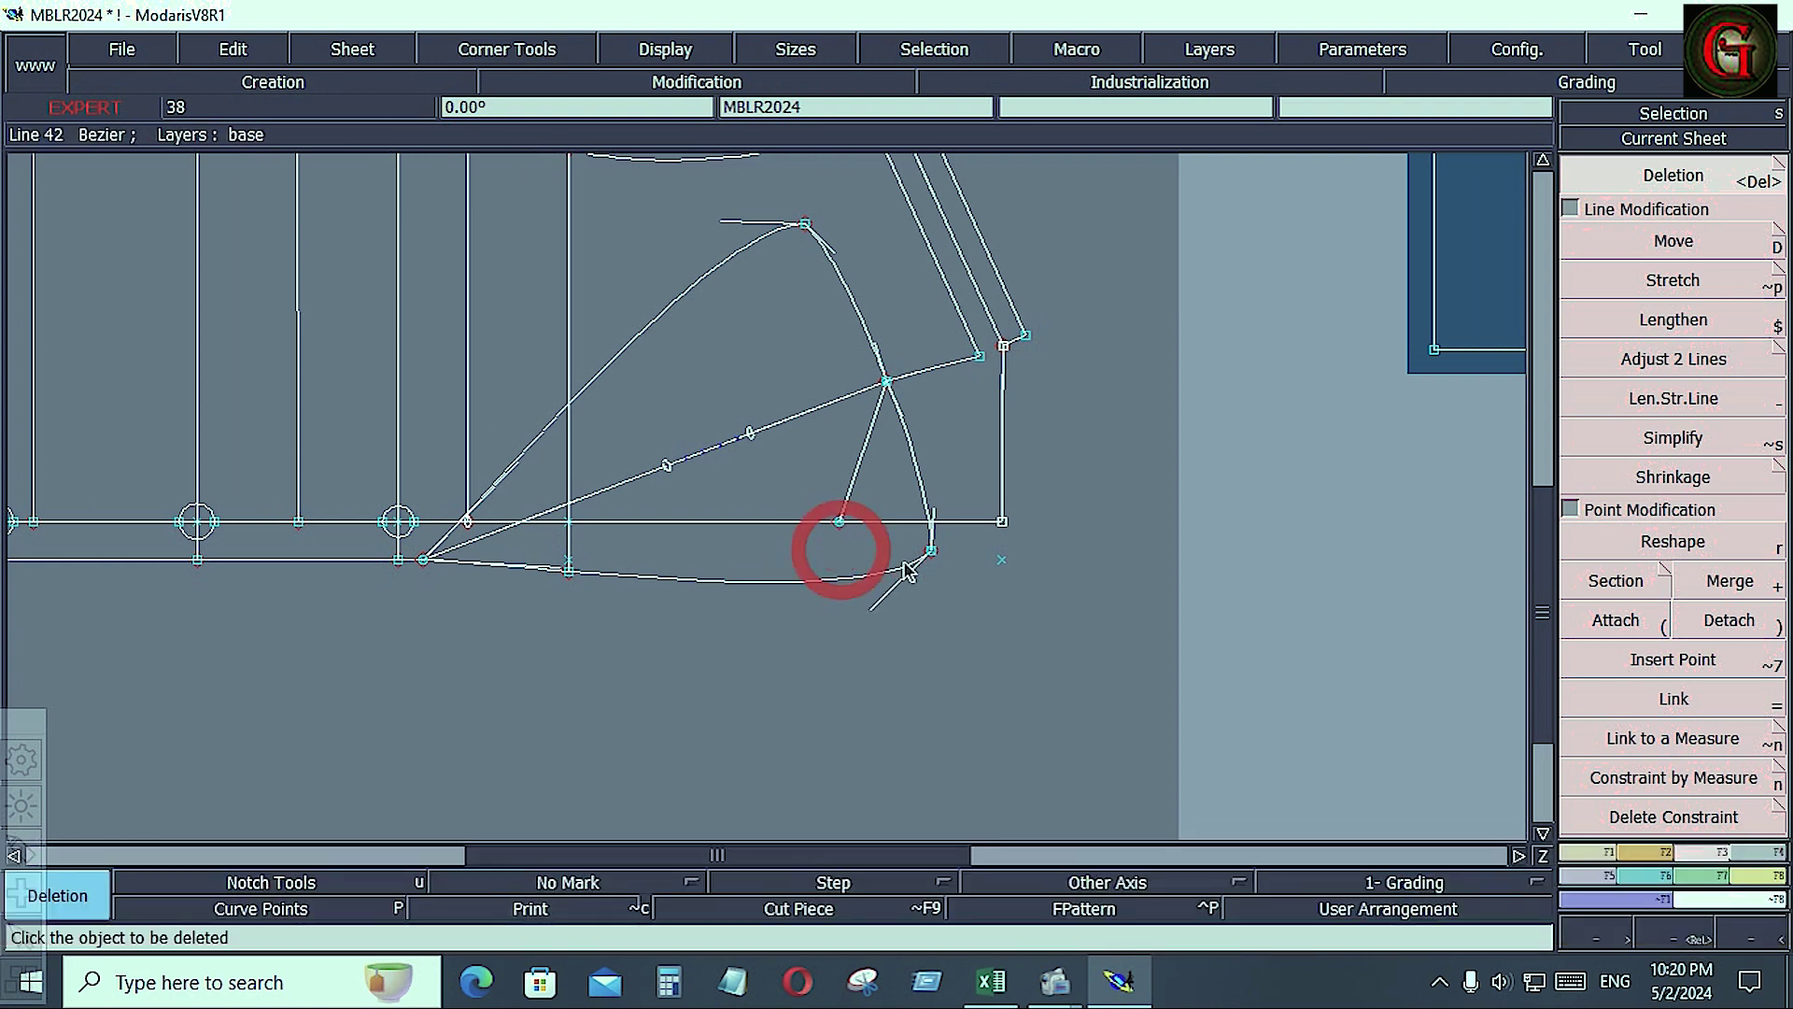
left_click(1001, 560)
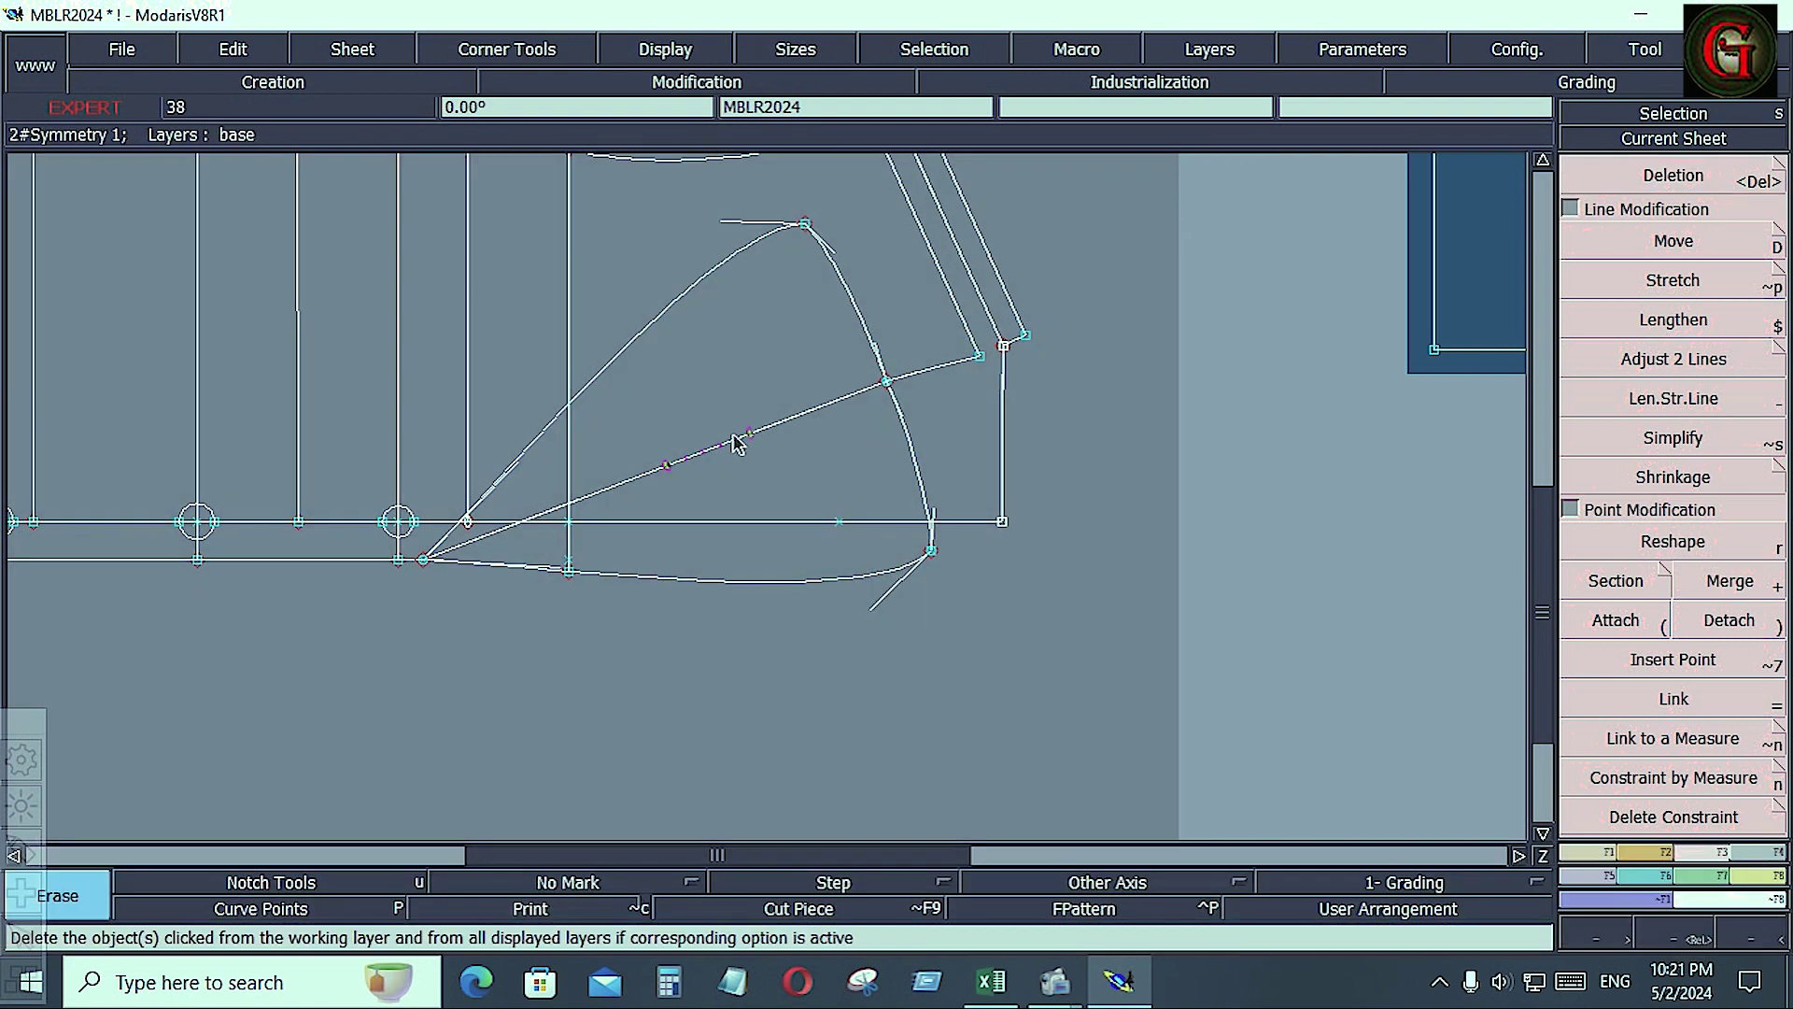
left_click(733, 436)
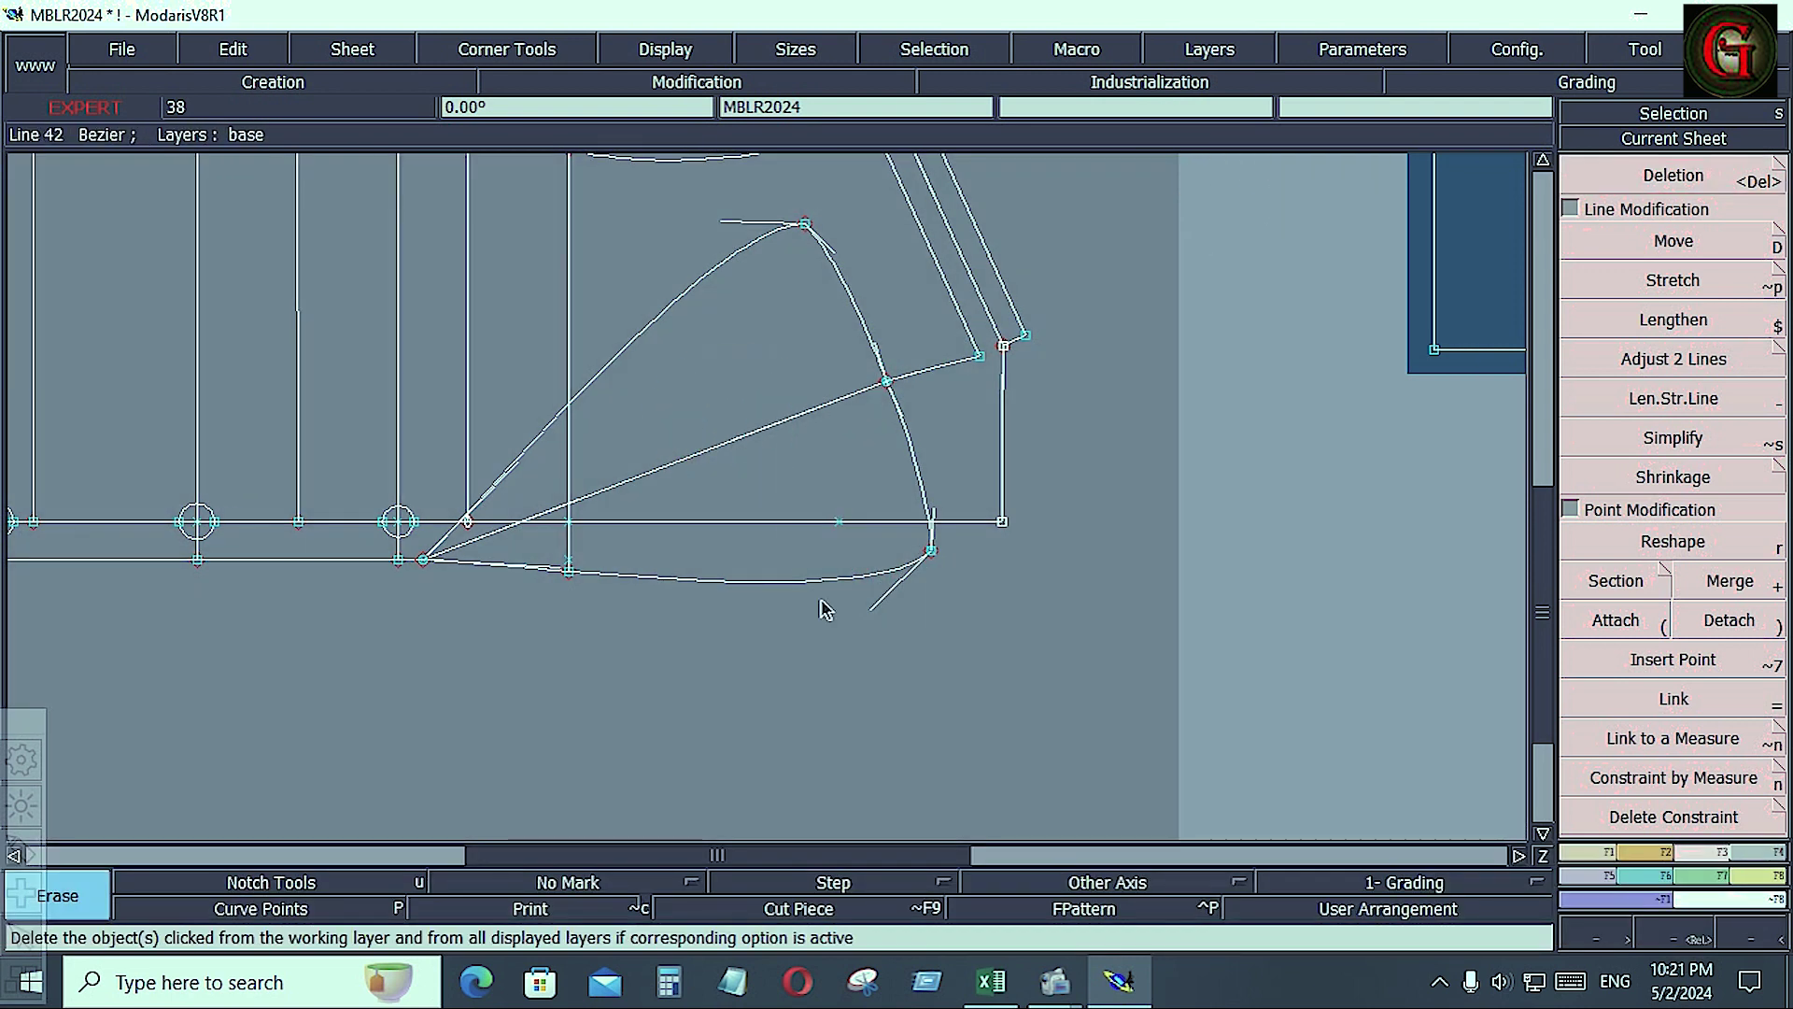
Save the model over the existing MBLR2024.mdl file, continuing past the modified-file warning
left_click(844, 697)
left_click(124, 52)
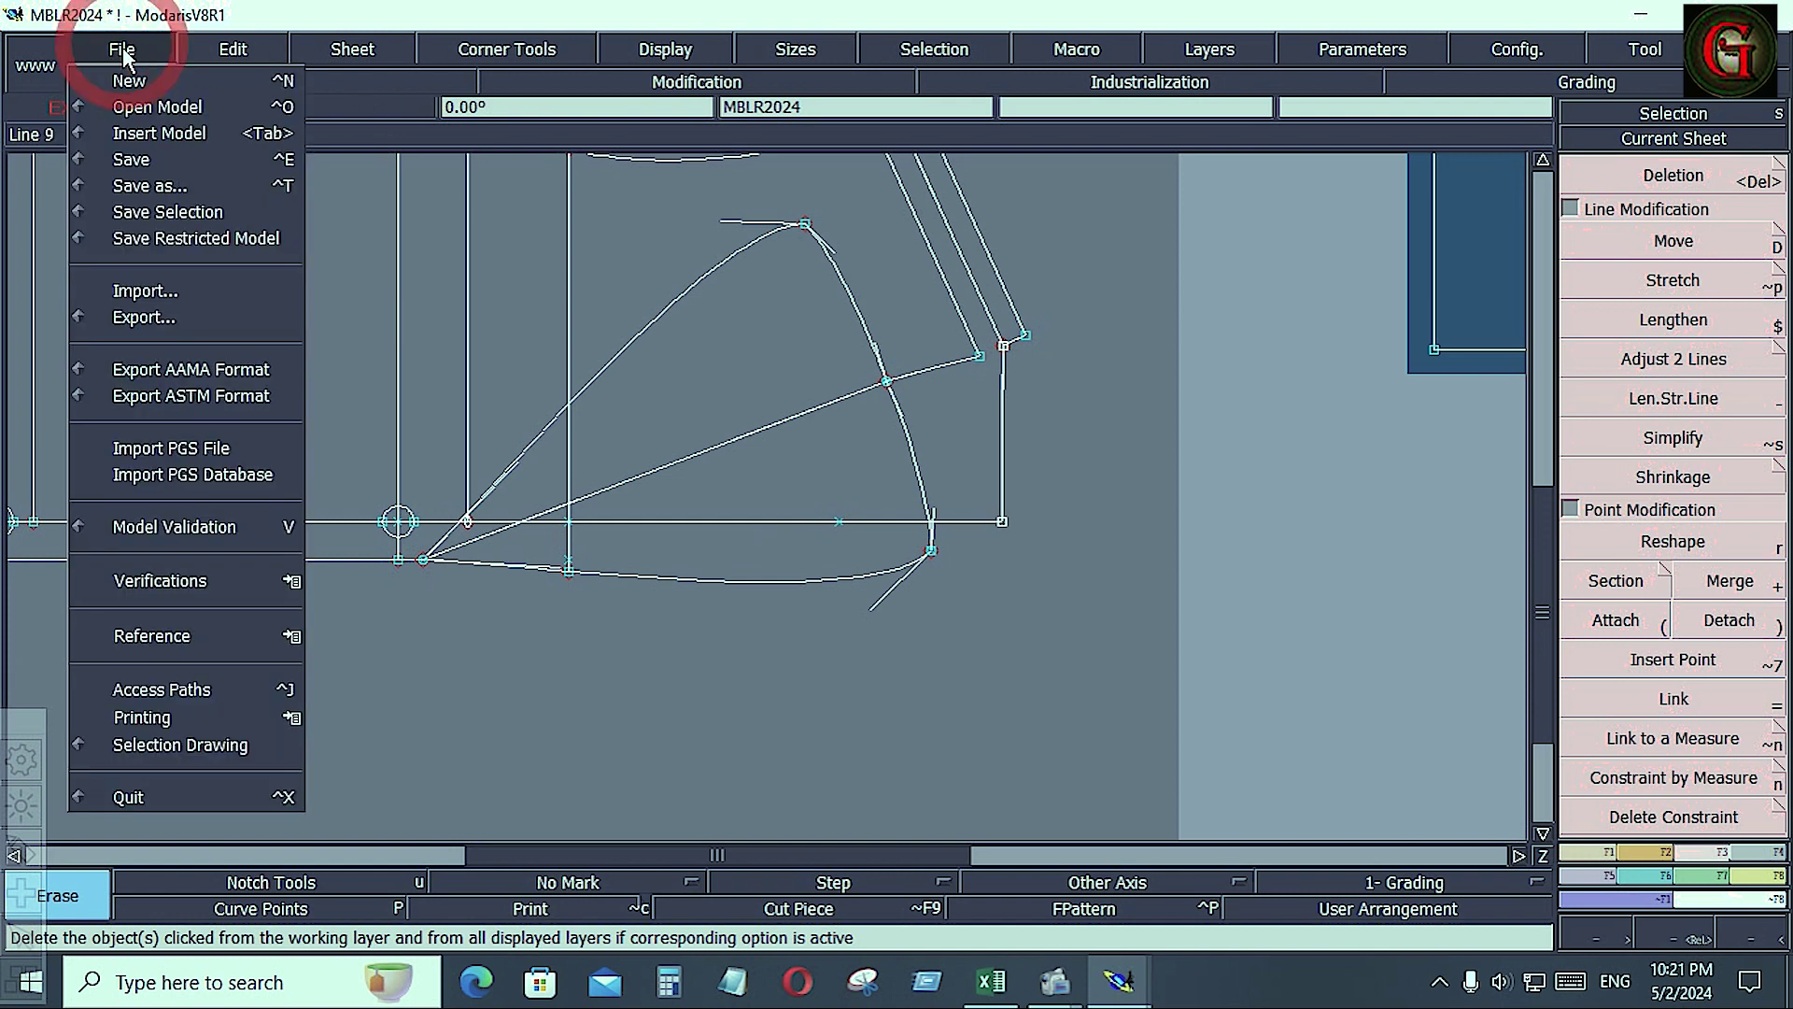
left_click(137, 168)
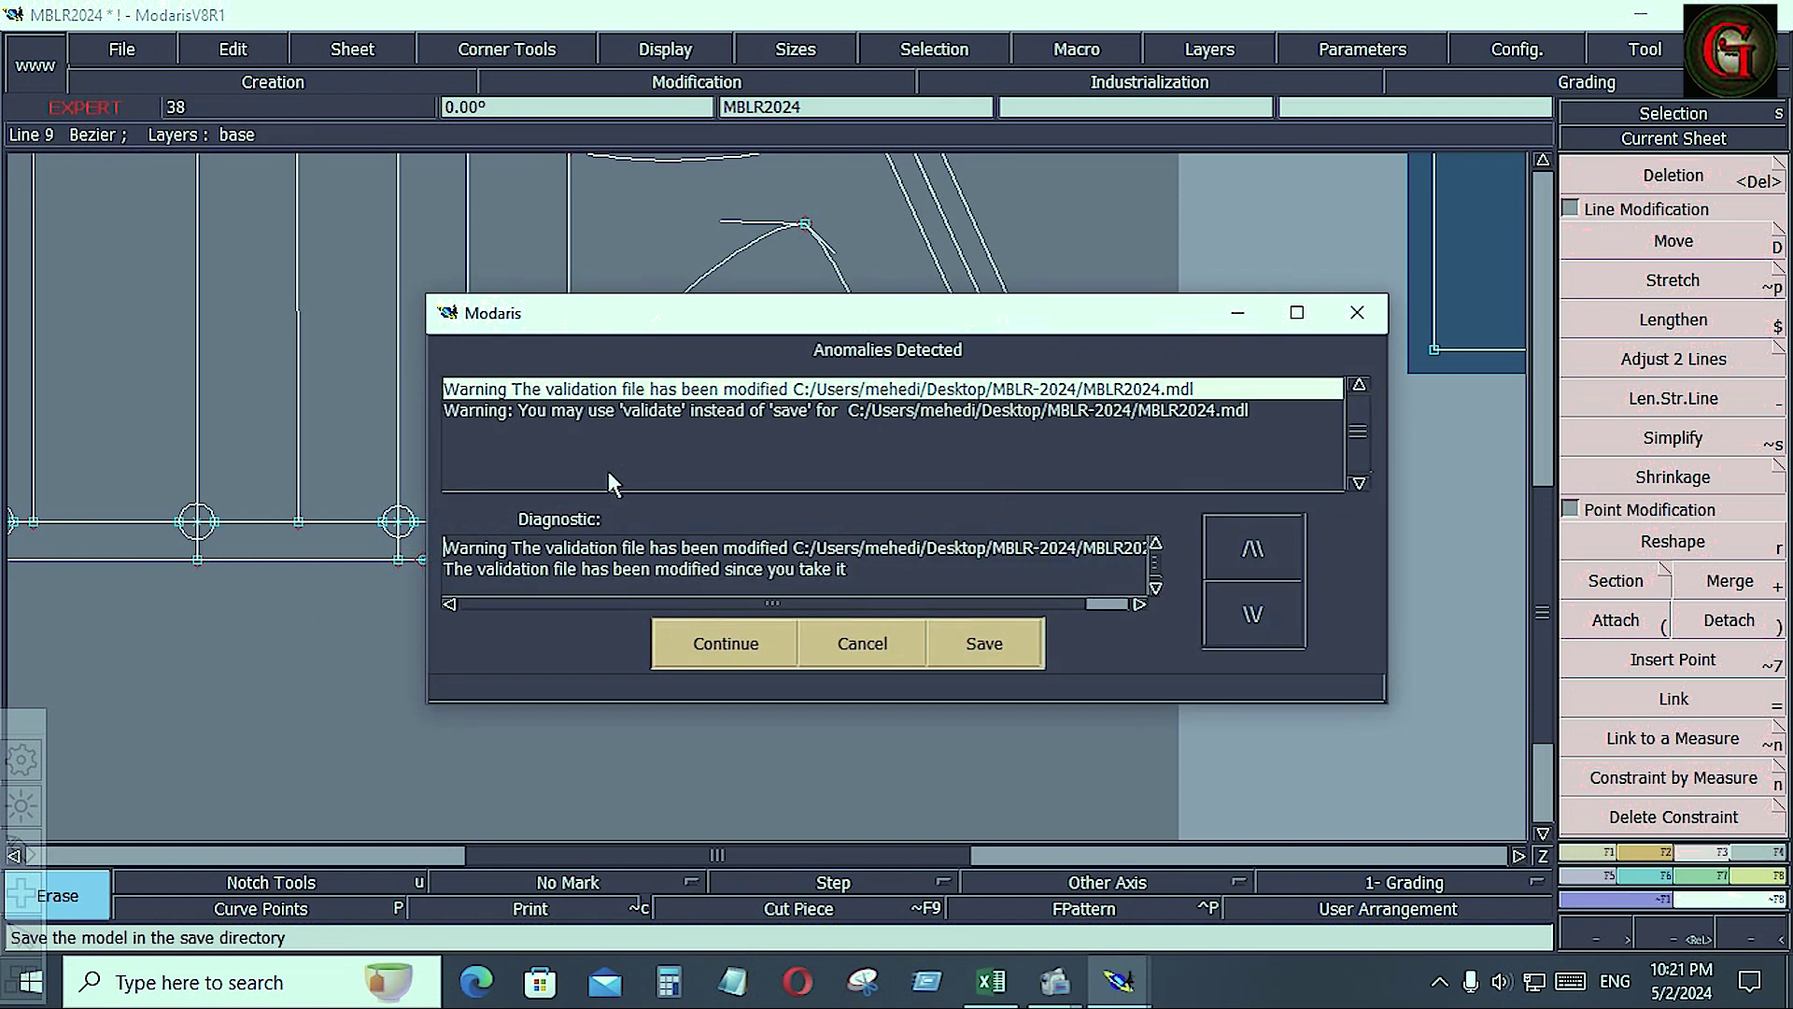
left_click(747, 643)
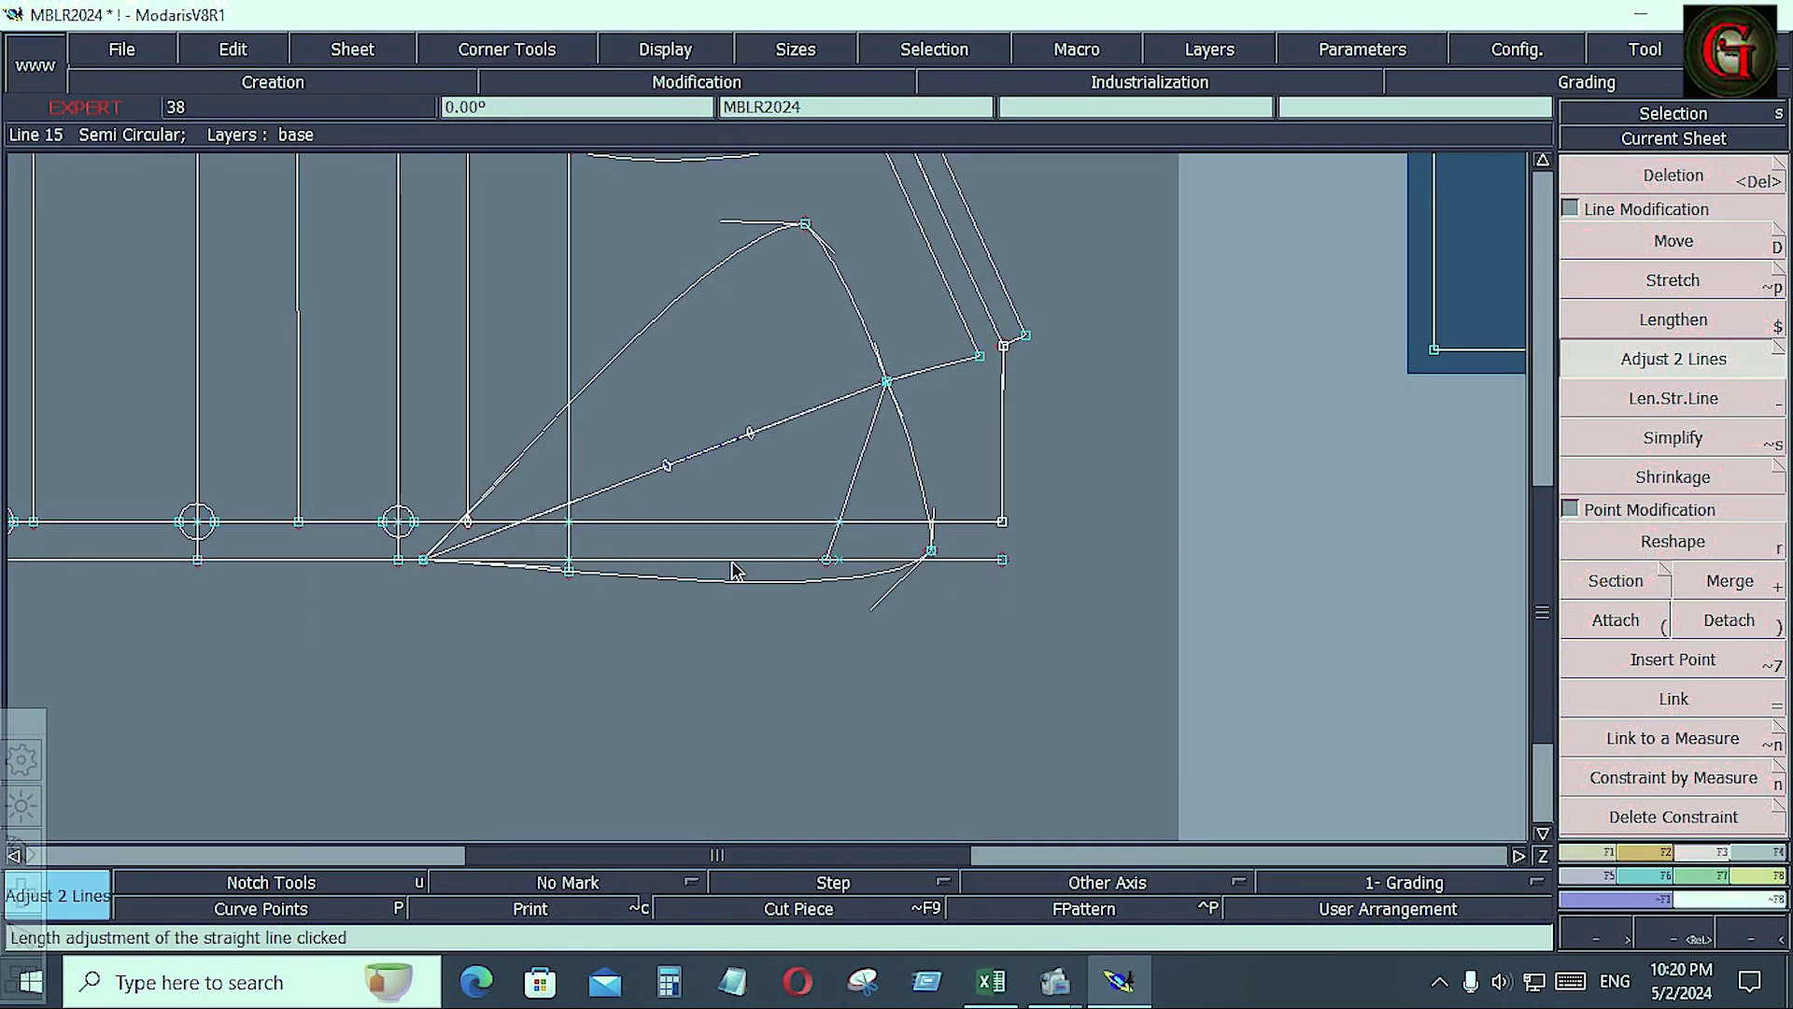